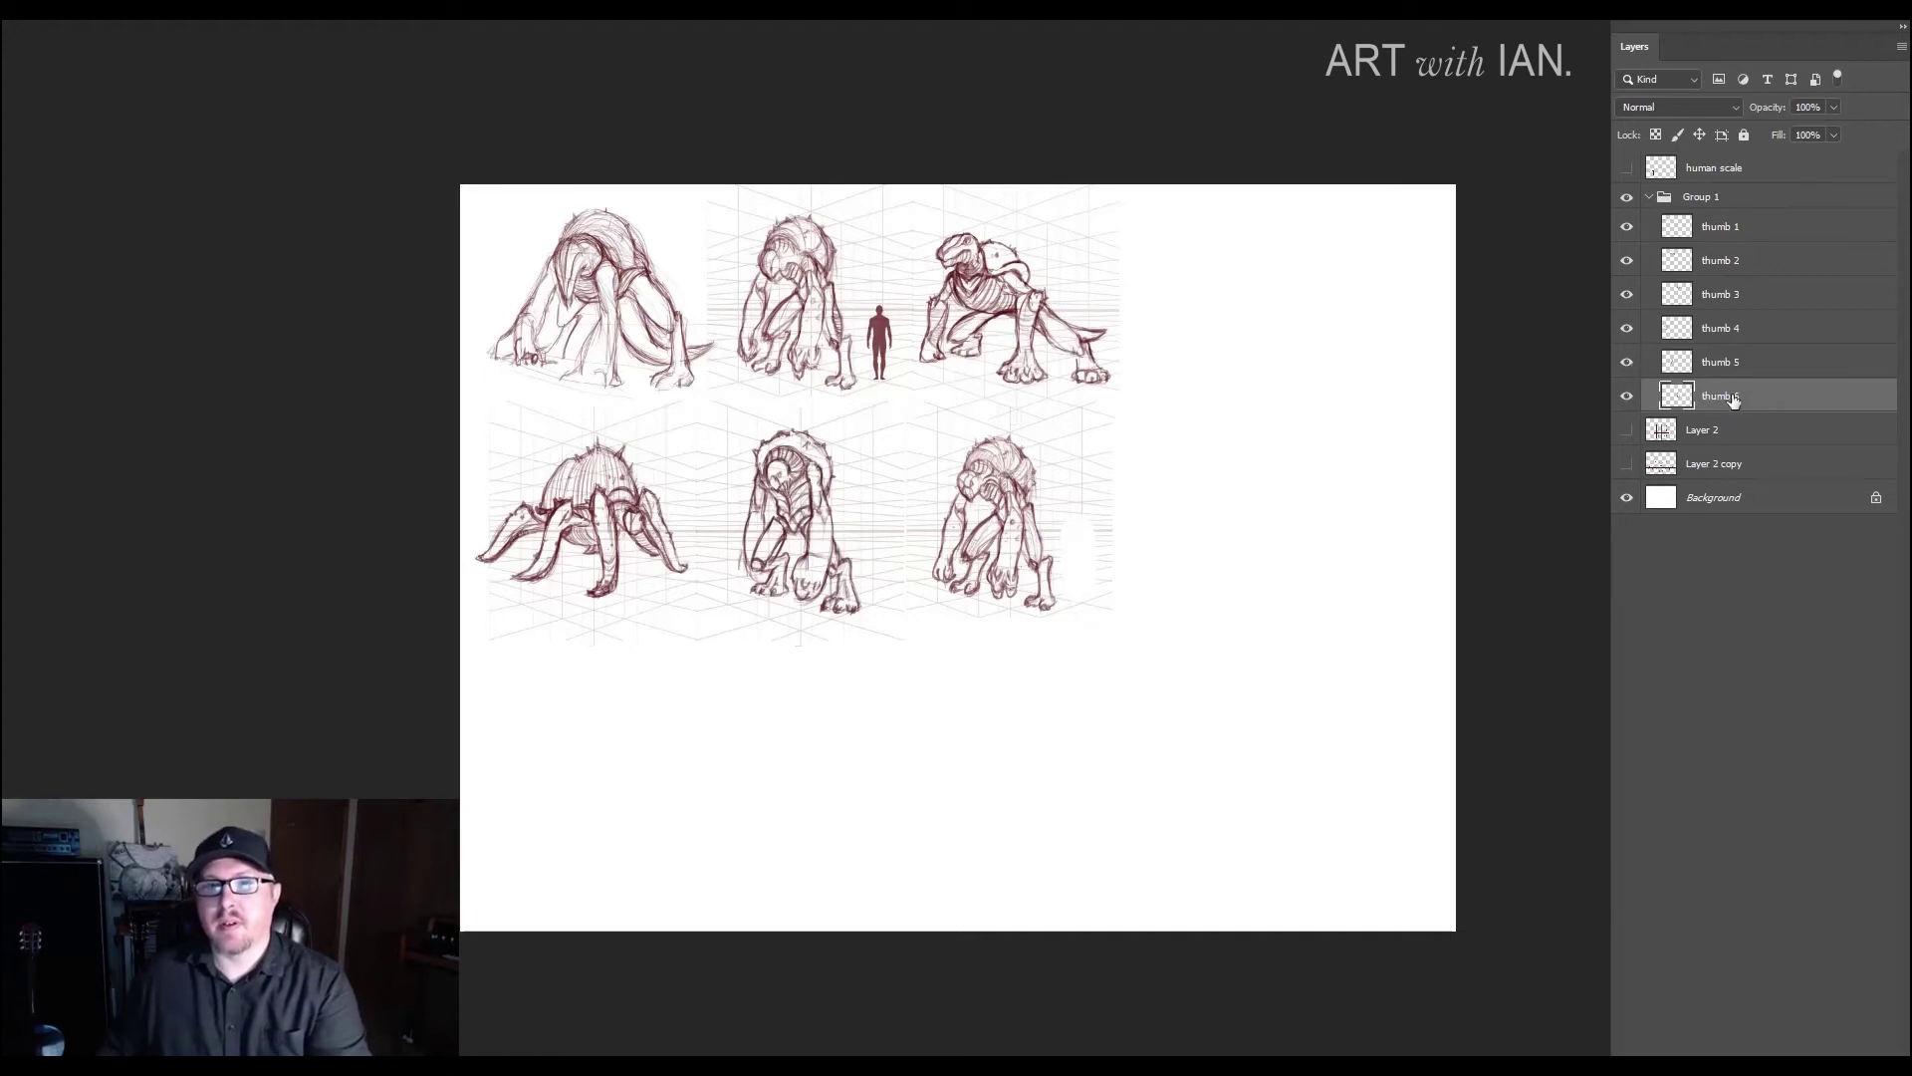
# - Hide the layers thumb 1 through thumb 5 so that only the thumb 6 creature sketch is shown
pyautogui.click(1627, 228)
pyautogui.click(1627, 261)
pyautogui.click(1626, 295)
pyautogui.click(1626, 329)
pyautogui.click(1625, 362)
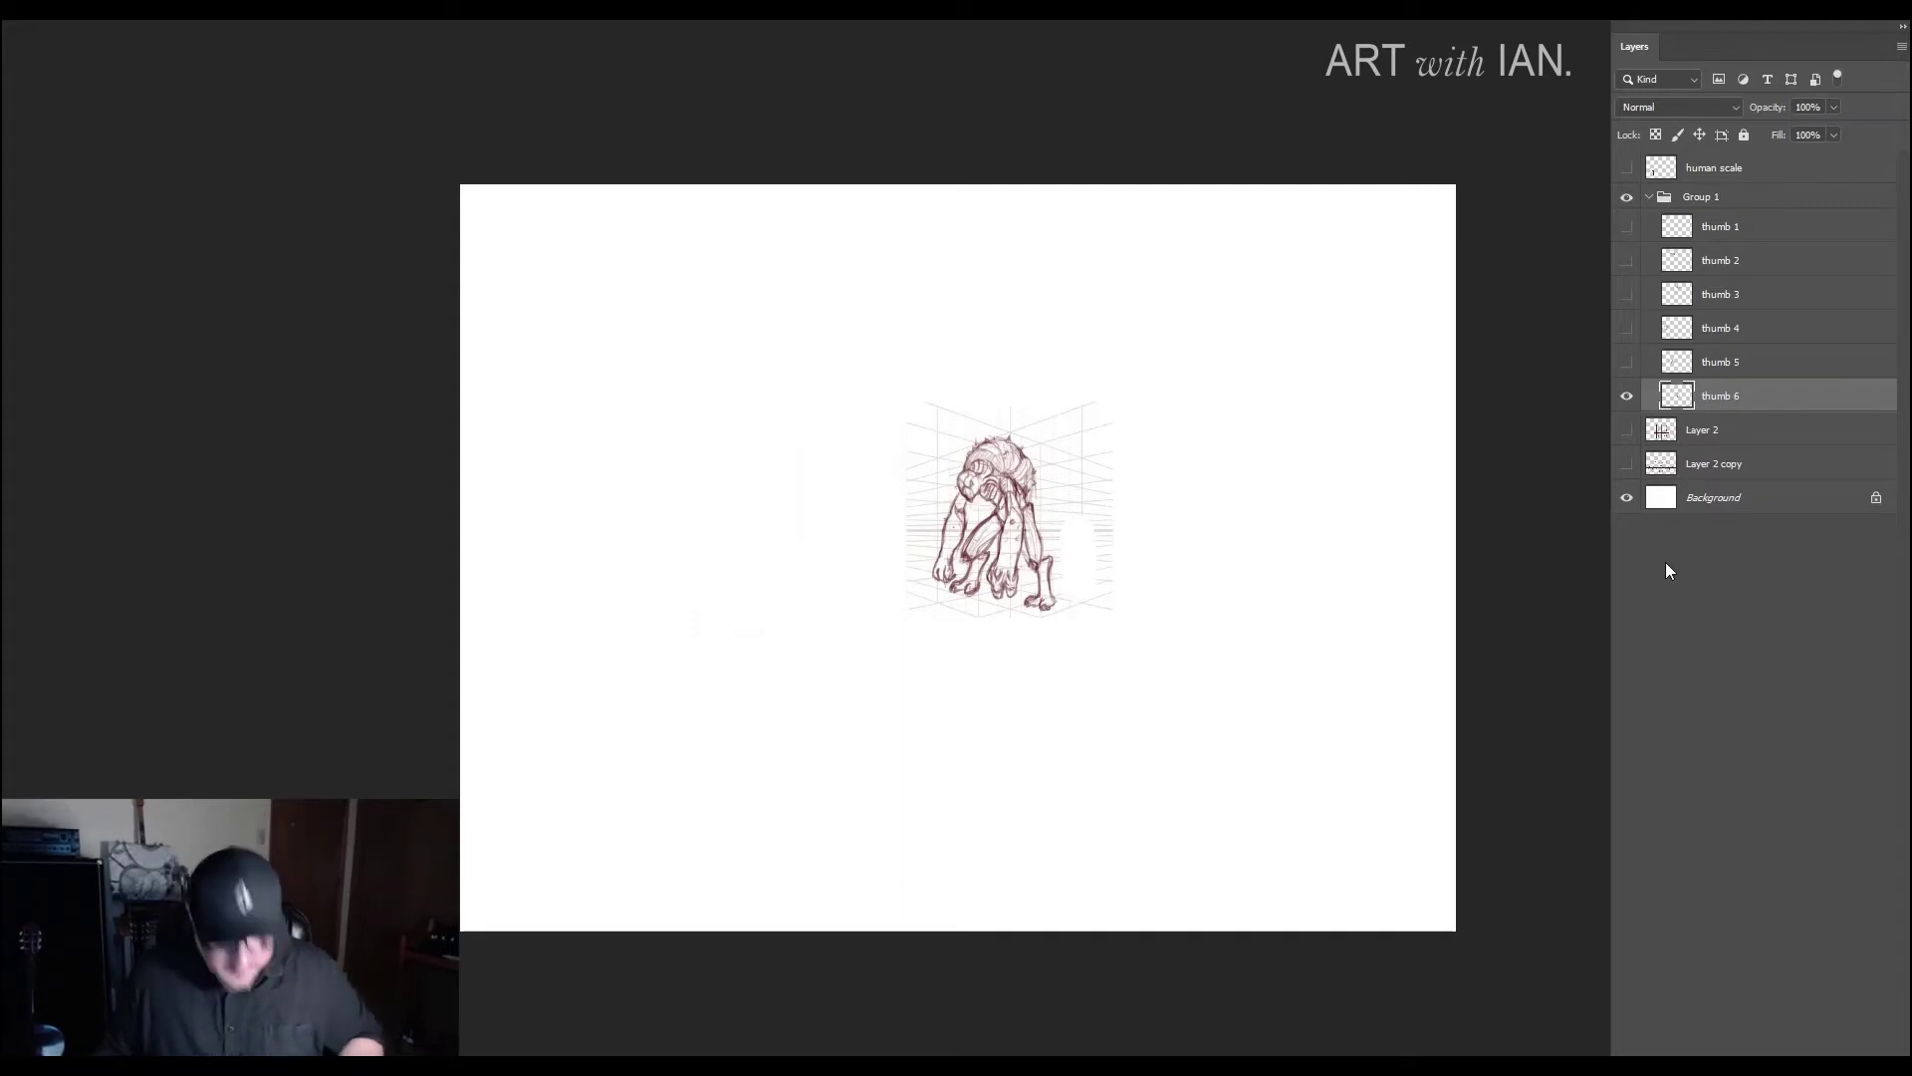
# - Enlarge the thumb 6 sketch with Free Transform to nearly the full canvas height and centre it on the canvas
pyautogui.hotkey('ctrl', 't')
pyautogui.moveTo(905, 503); pyautogui.dragTo(553, 538)
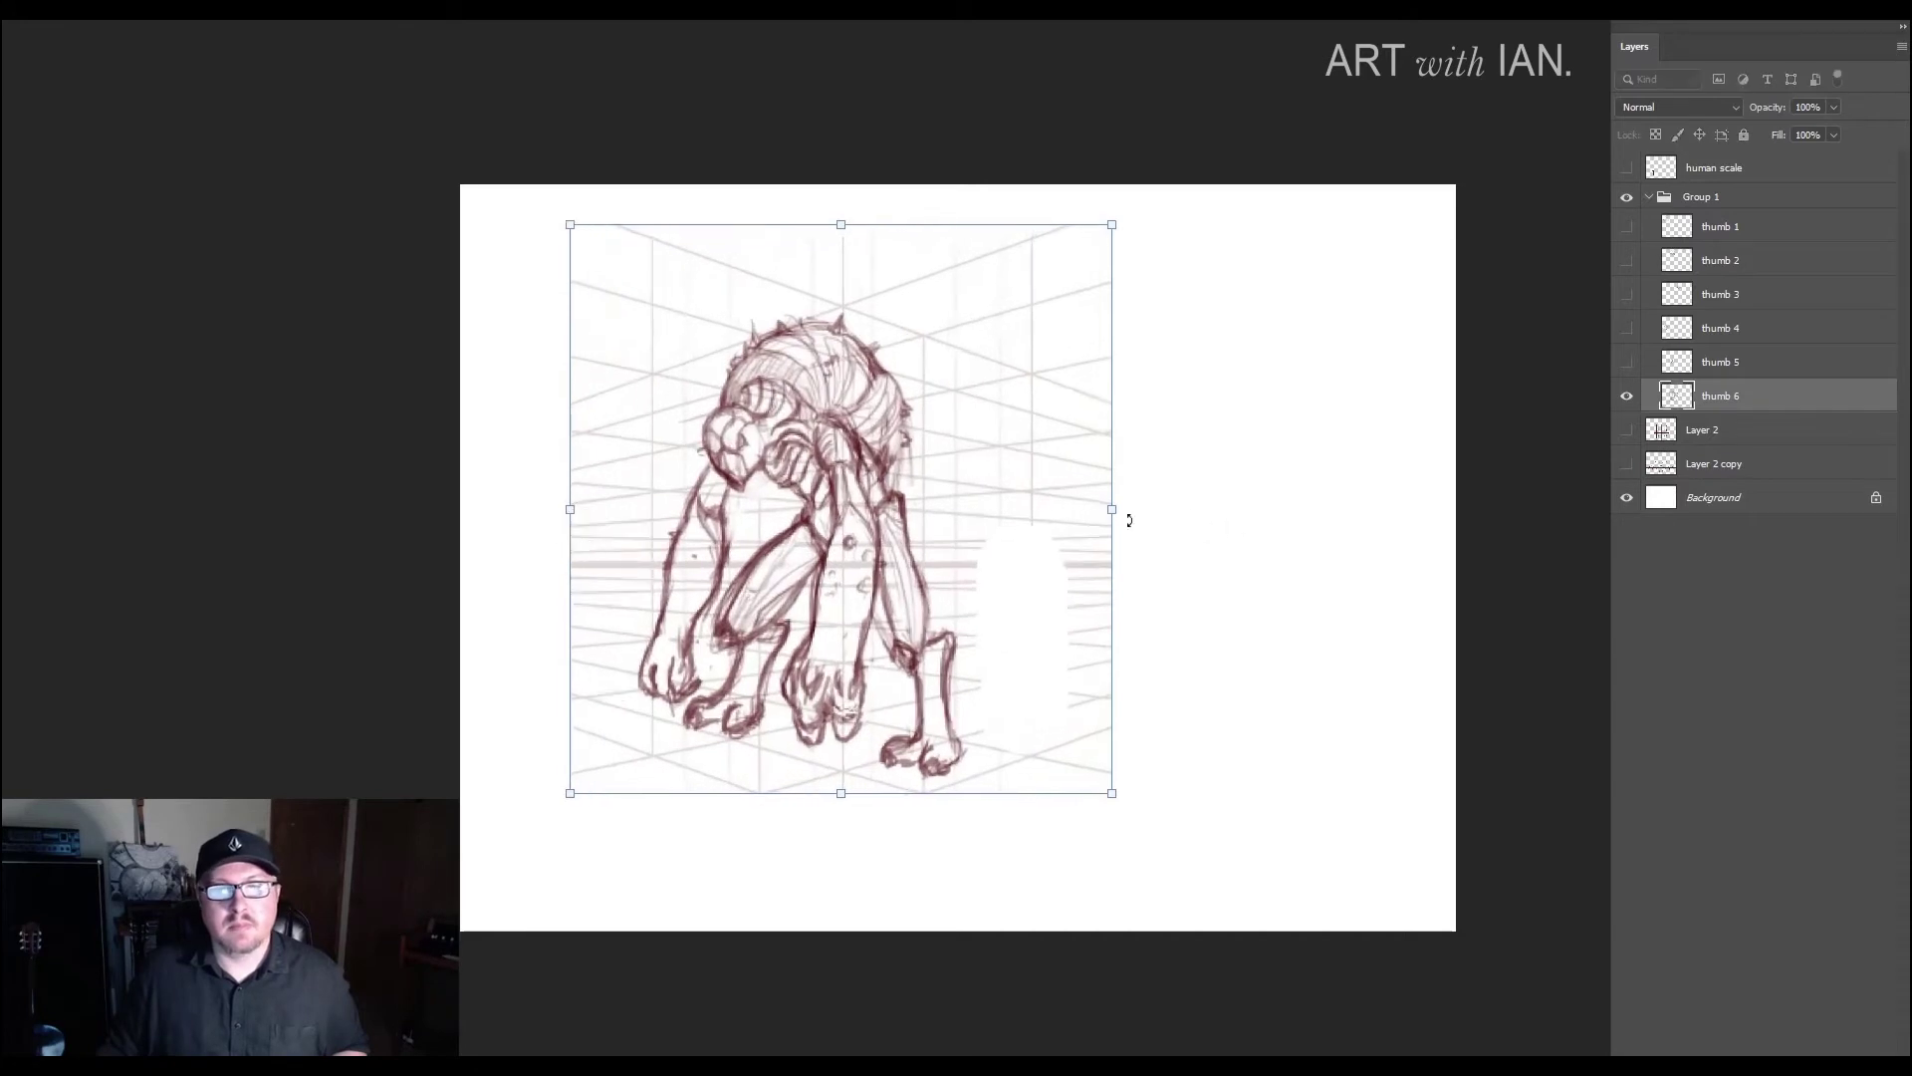
pyautogui.moveTo(1115, 510); pyautogui.dragTo(1163, 512)
pyautogui.moveTo(880, 500); pyautogui.dragTo(988, 528)
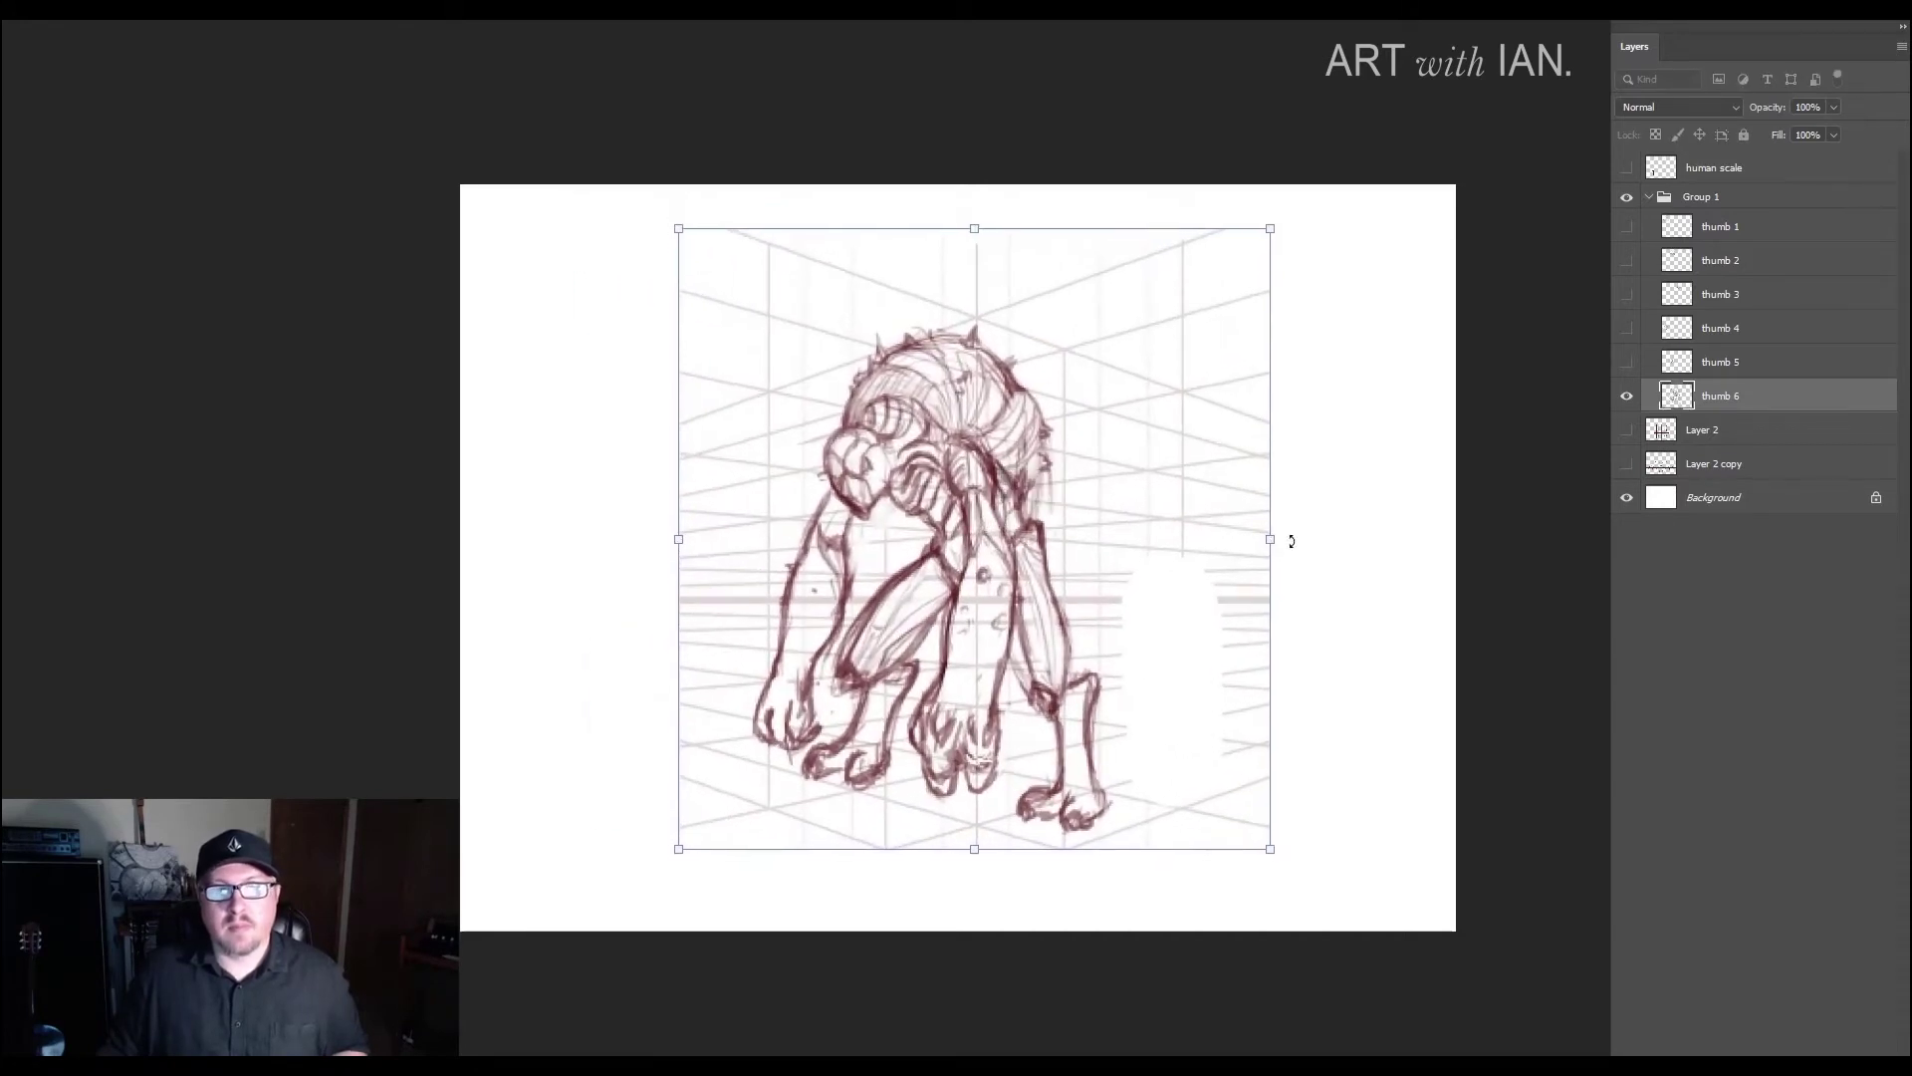
pyautogui.moveTo(1292, 540); pyautogui.dragTo(1314, 538)
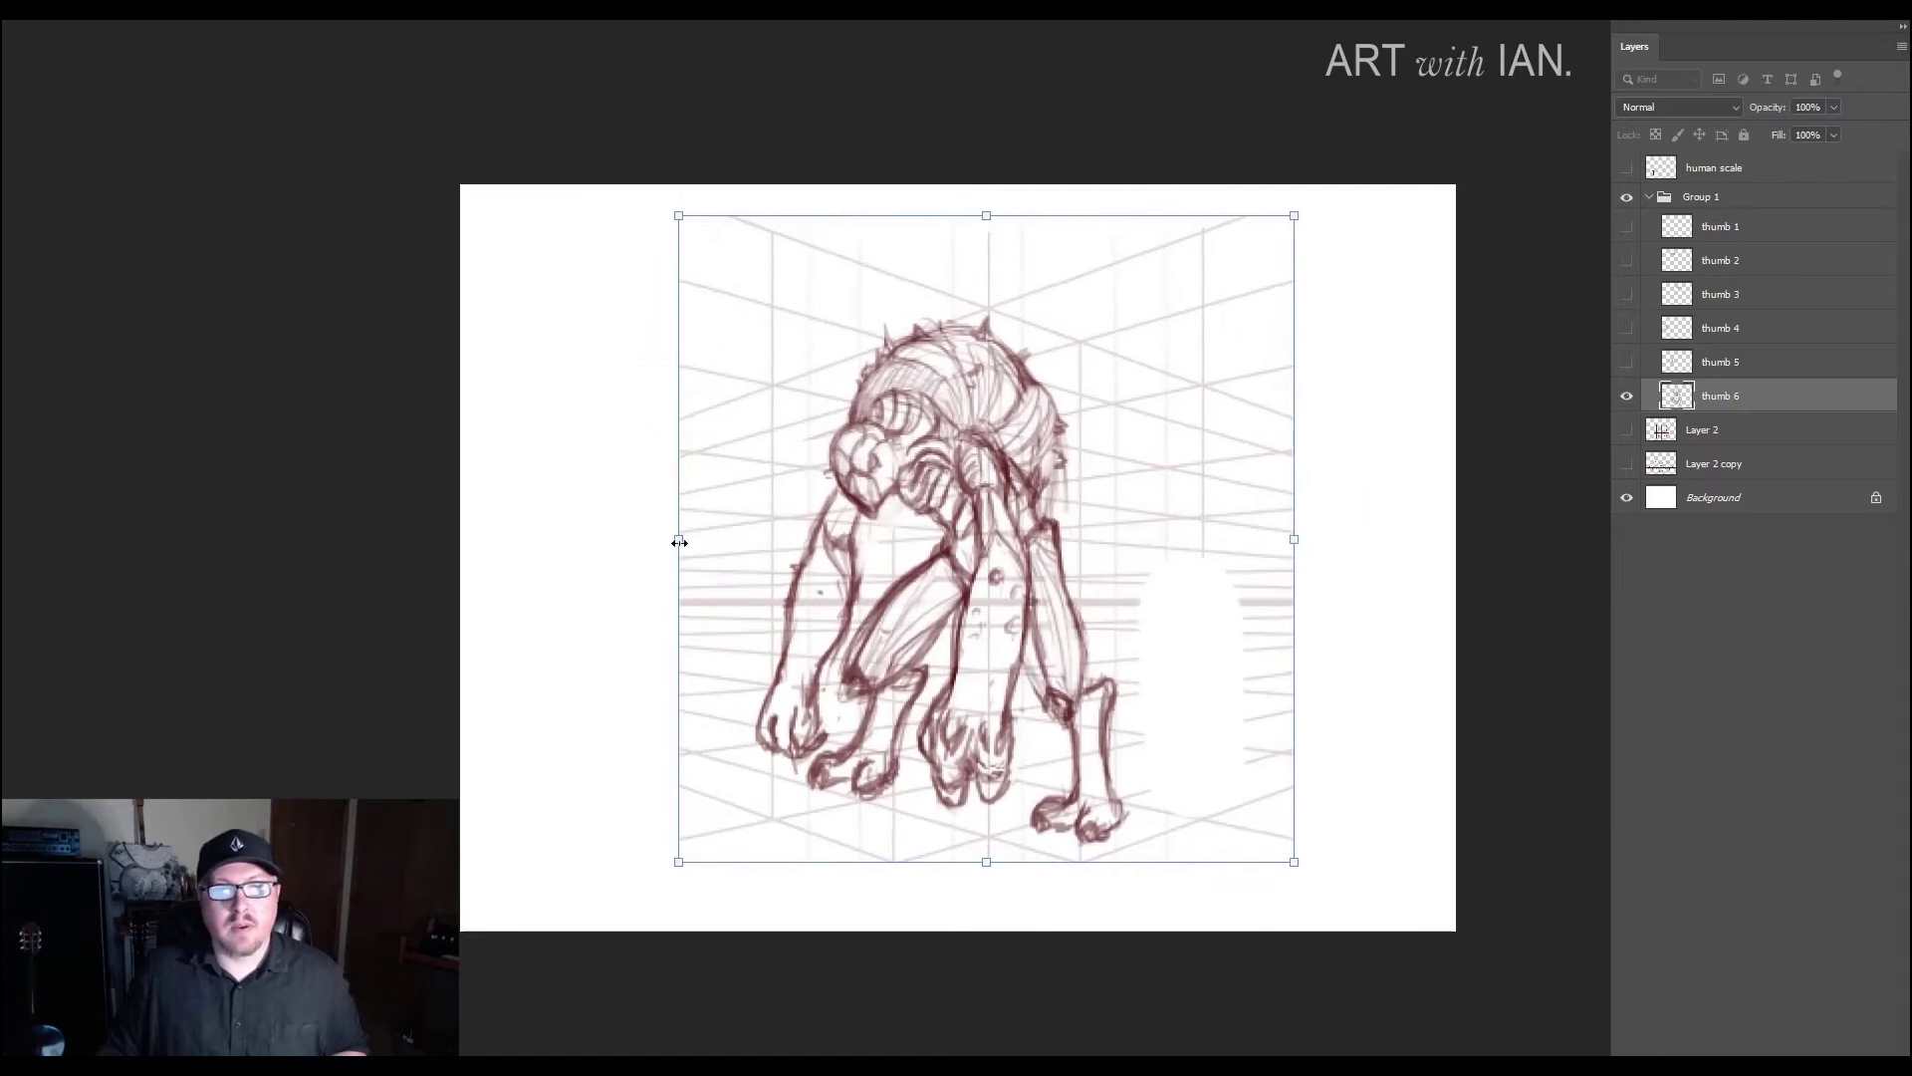
pyautogui.moveTo(678, 542); pyautogui.dragTo(639, 539)
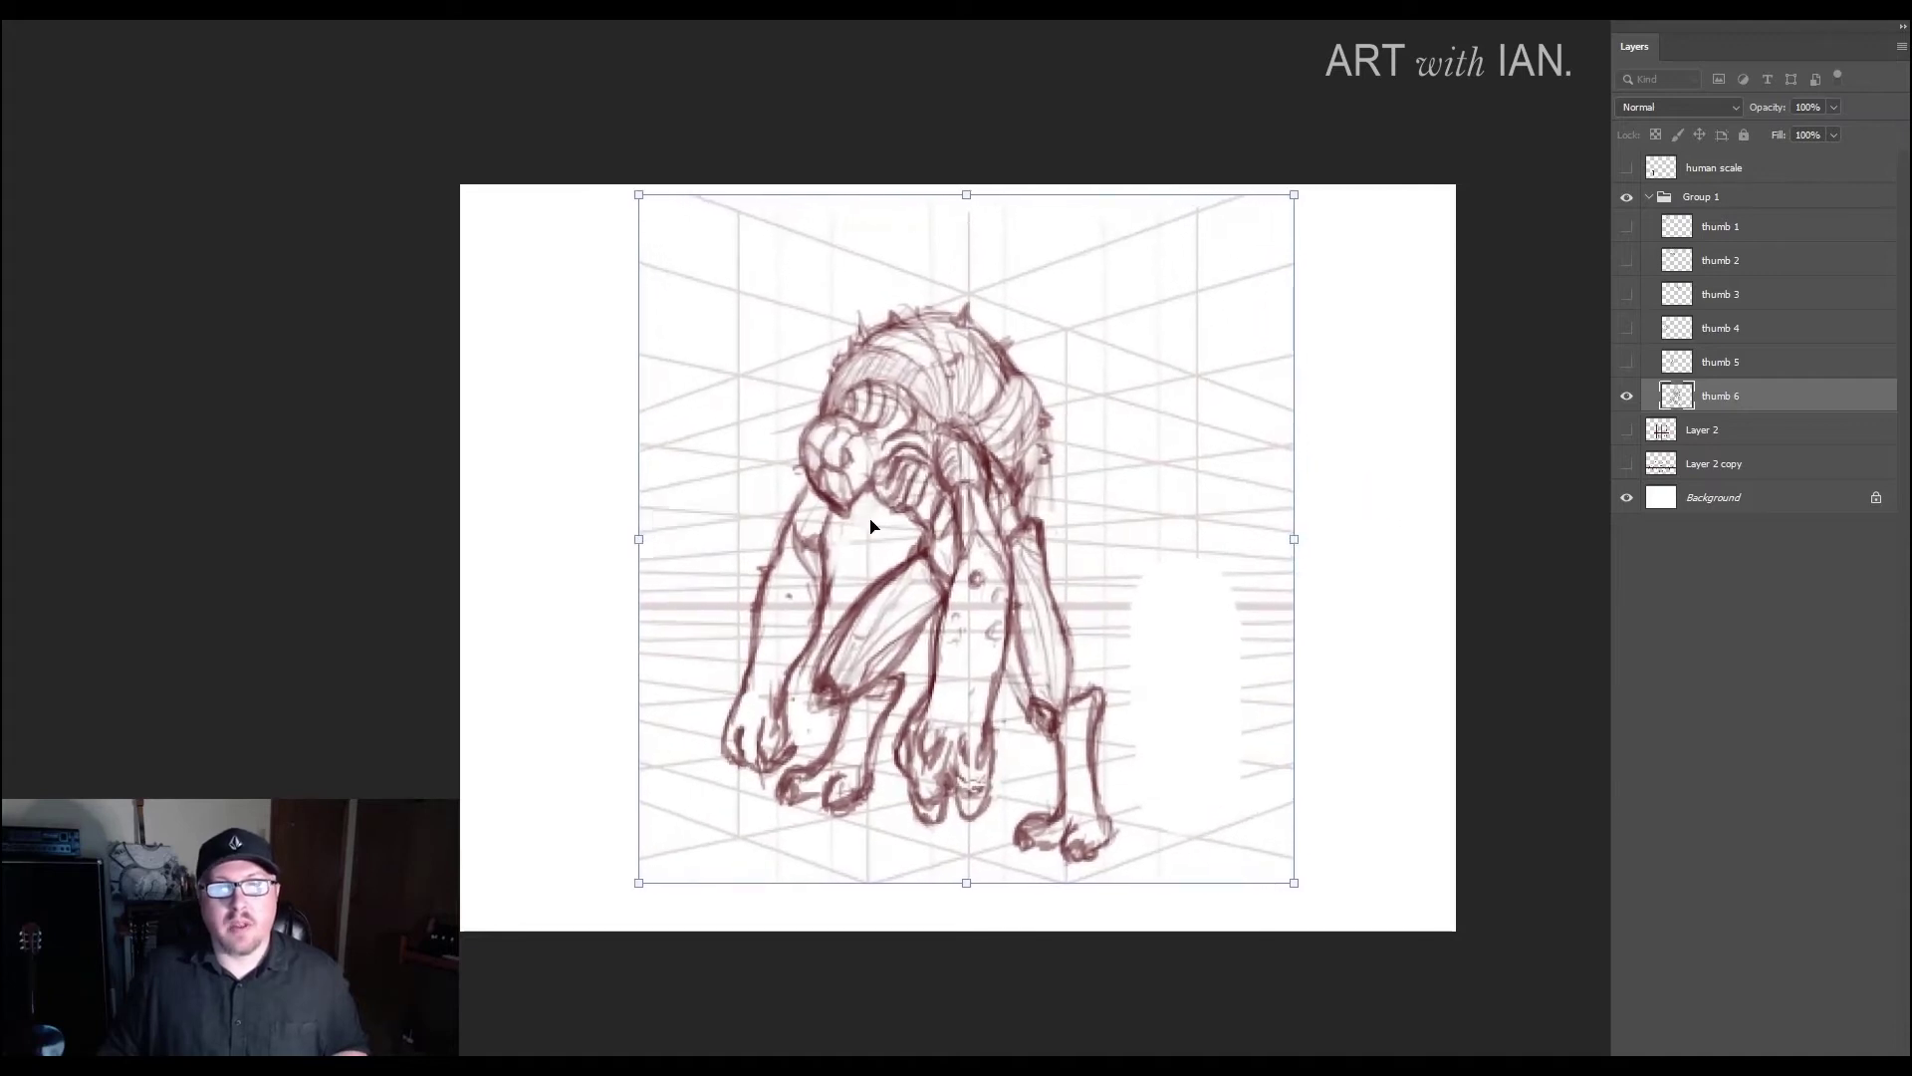
pyautogui.moveTo(1000, 525); pyautogui.dragTo(996, 528)
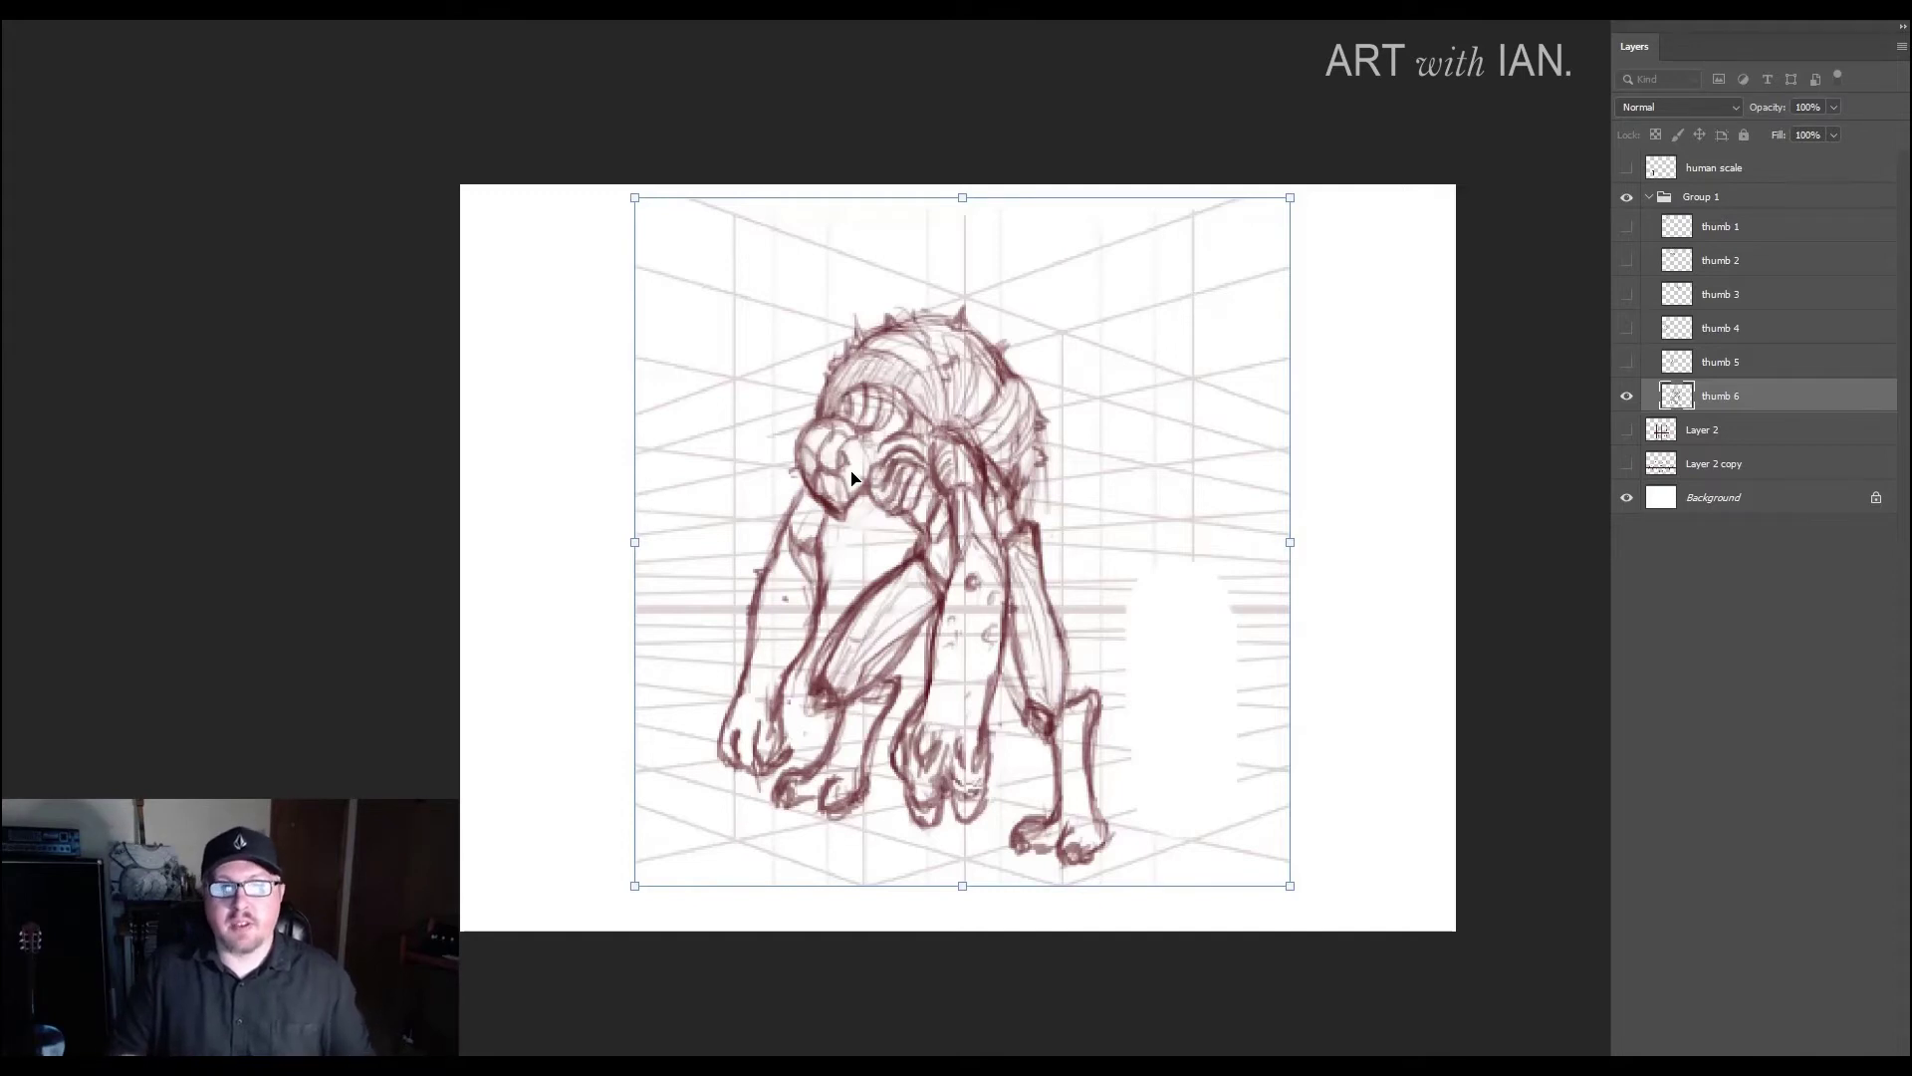
pyautogui.press('Return')
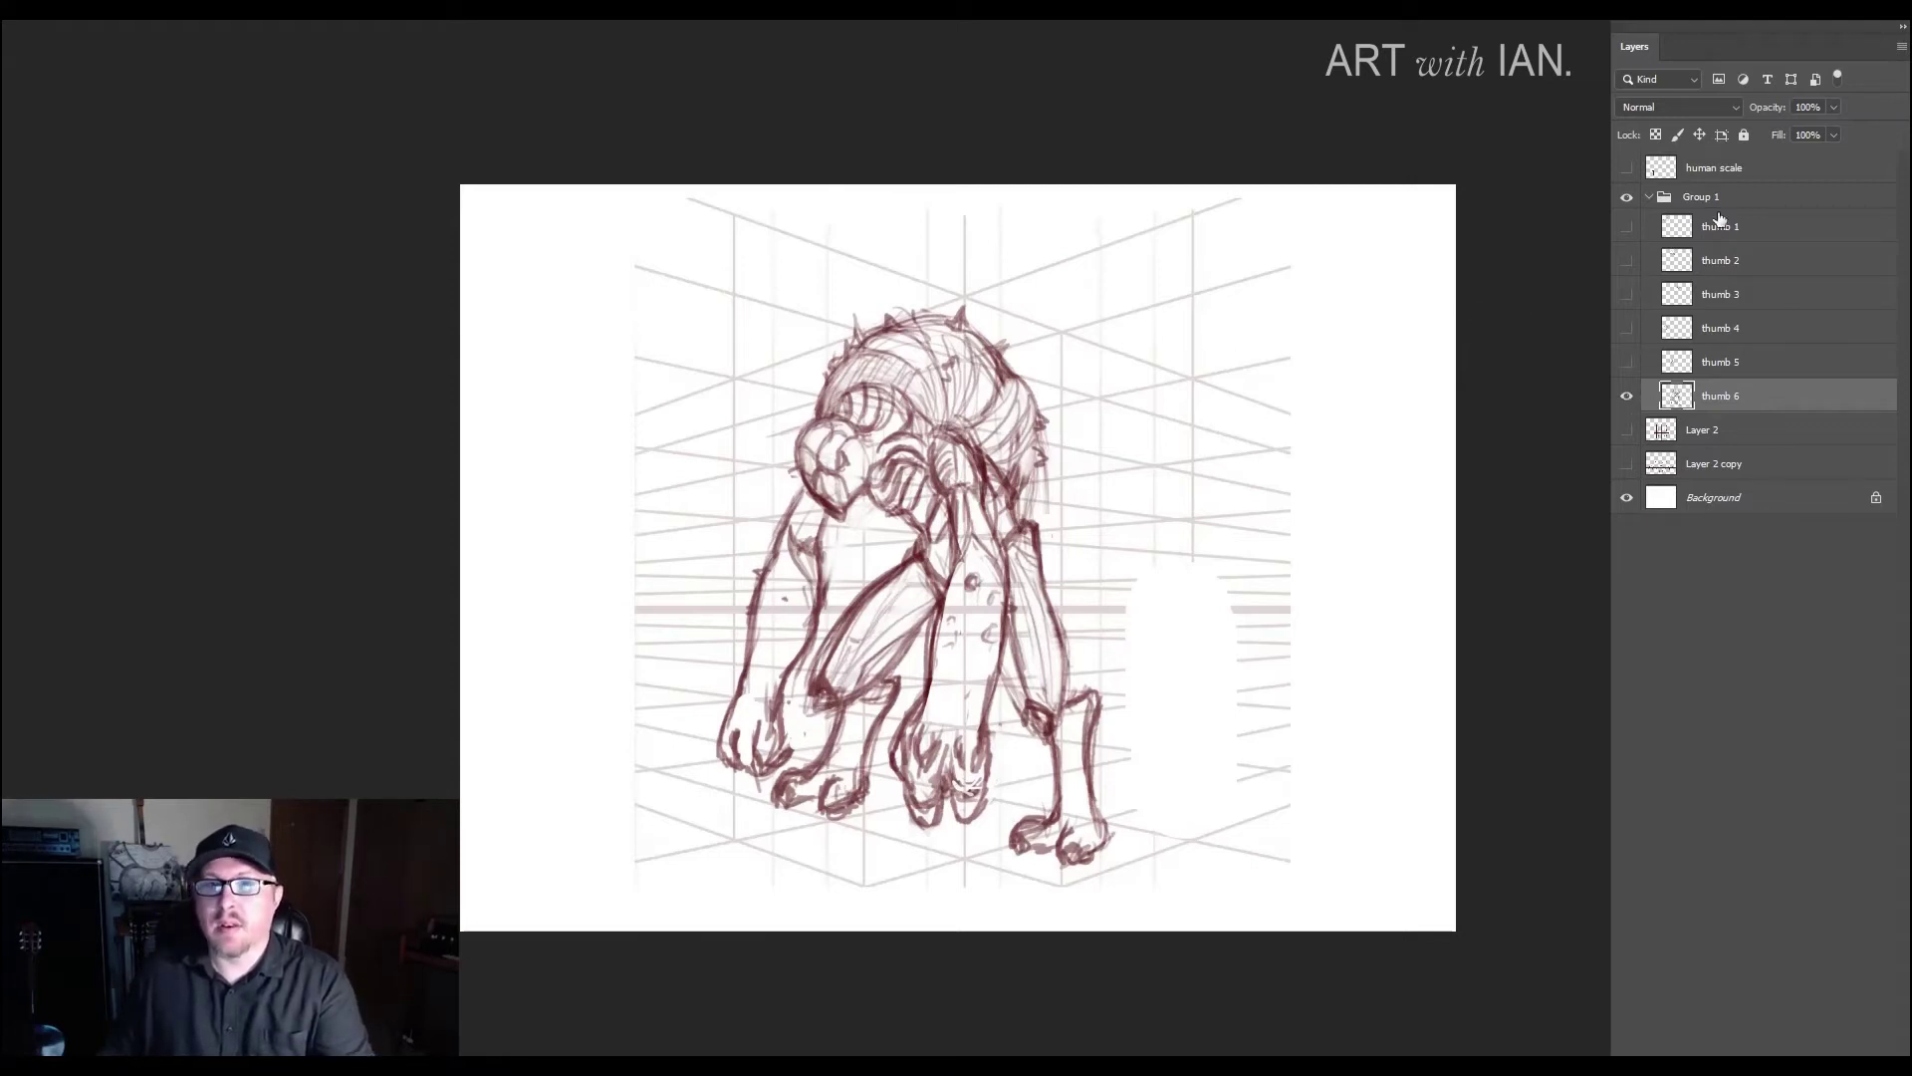
# - Lower the thumb 6 layer's opacity to 35% and add a new layer with default settings above it
pyautogui.moveTo(1764, 113); pyautogui.dragTo(1699, 117)
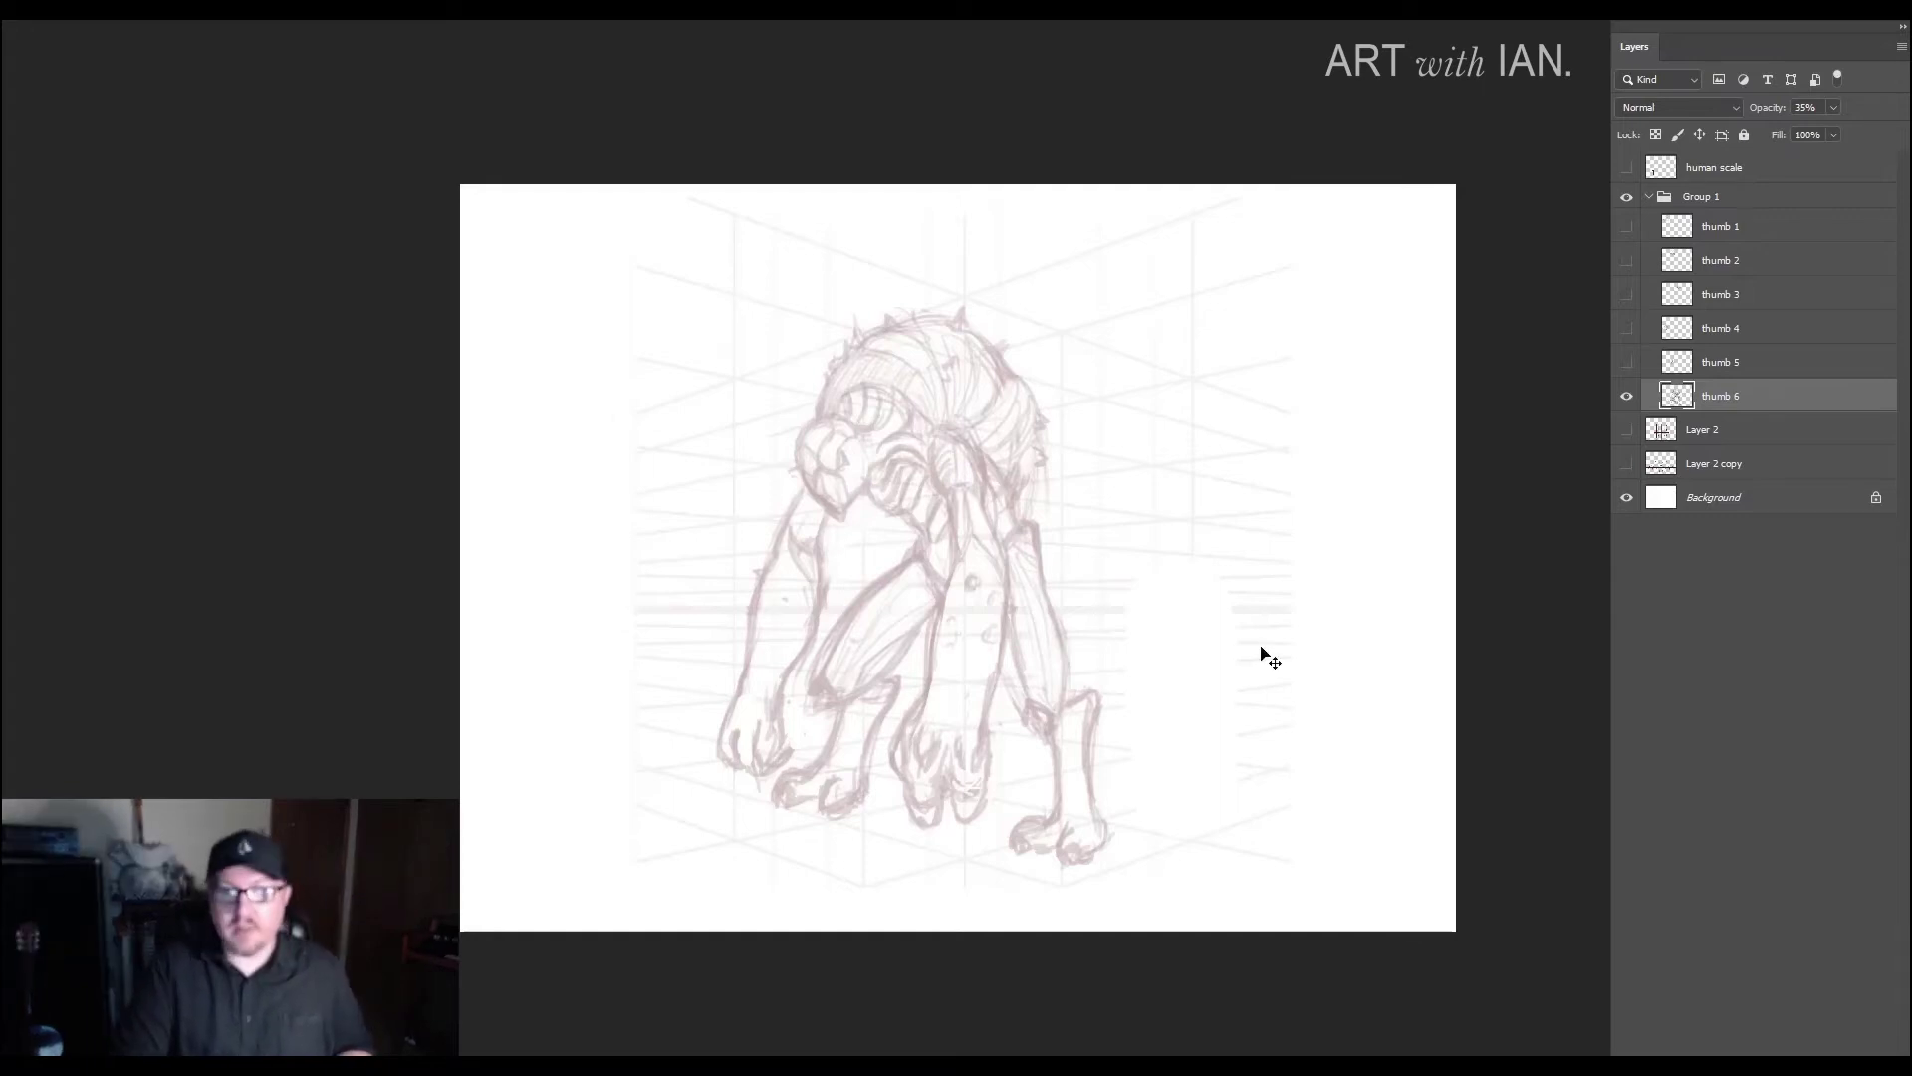
pyautogui.hotkey('ctrl', 'shift', 'n')
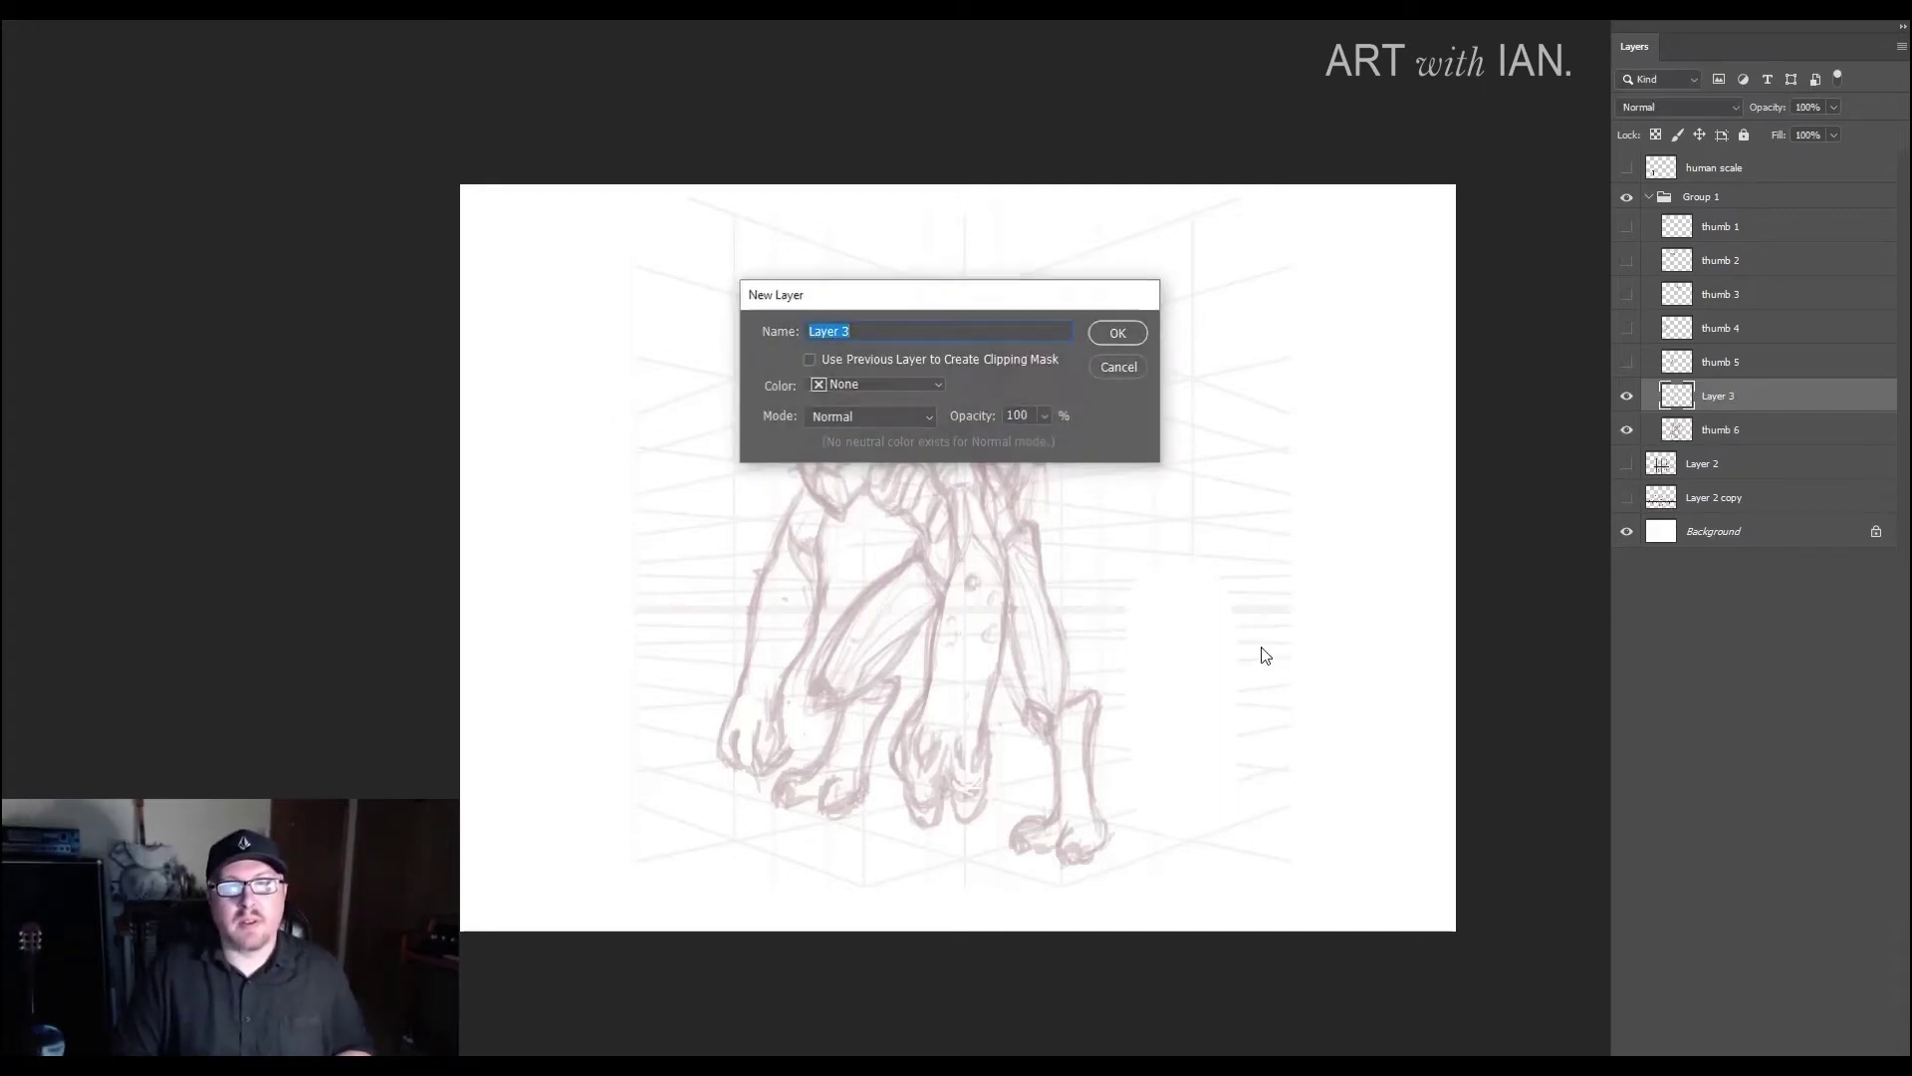
pyautogui.press('Return')
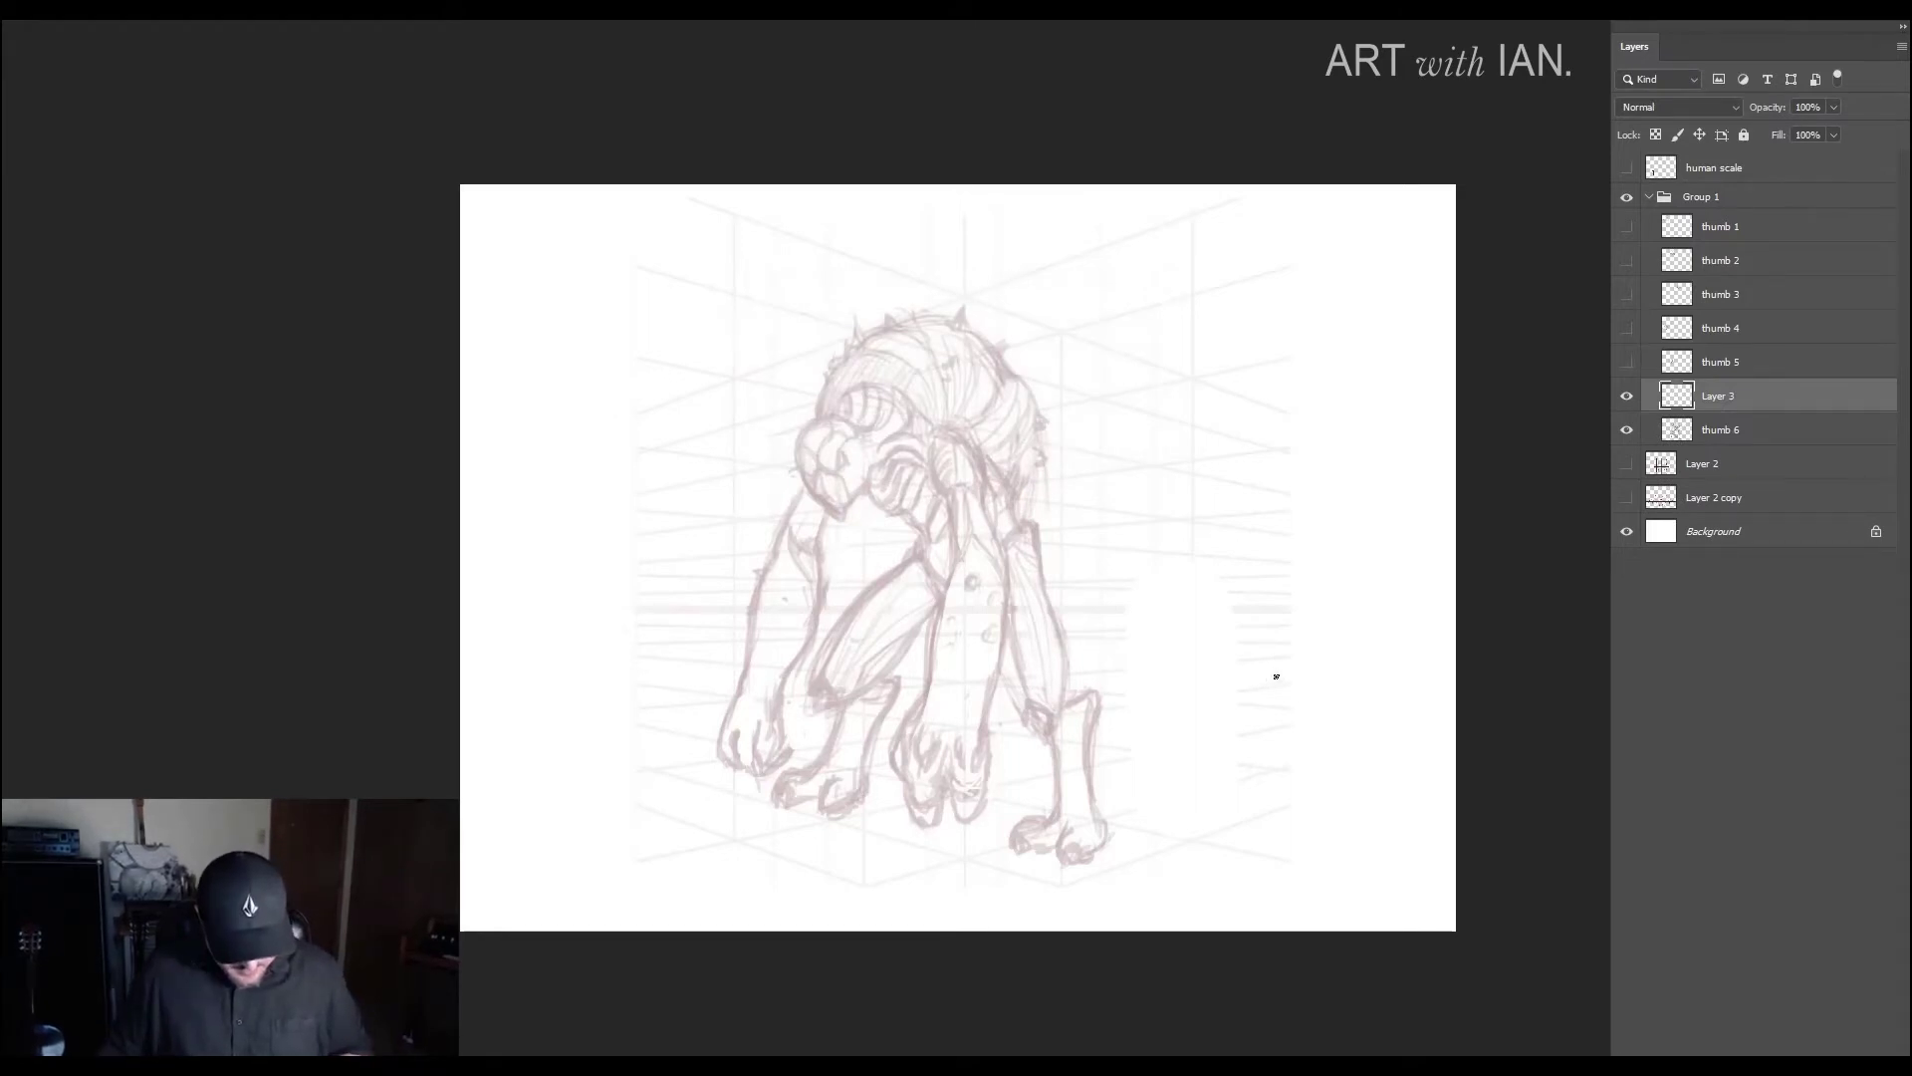
# - Float the color picker in the empty area beside the canvas and choose a very dark red as the foreground color
pyautogui.press('f')
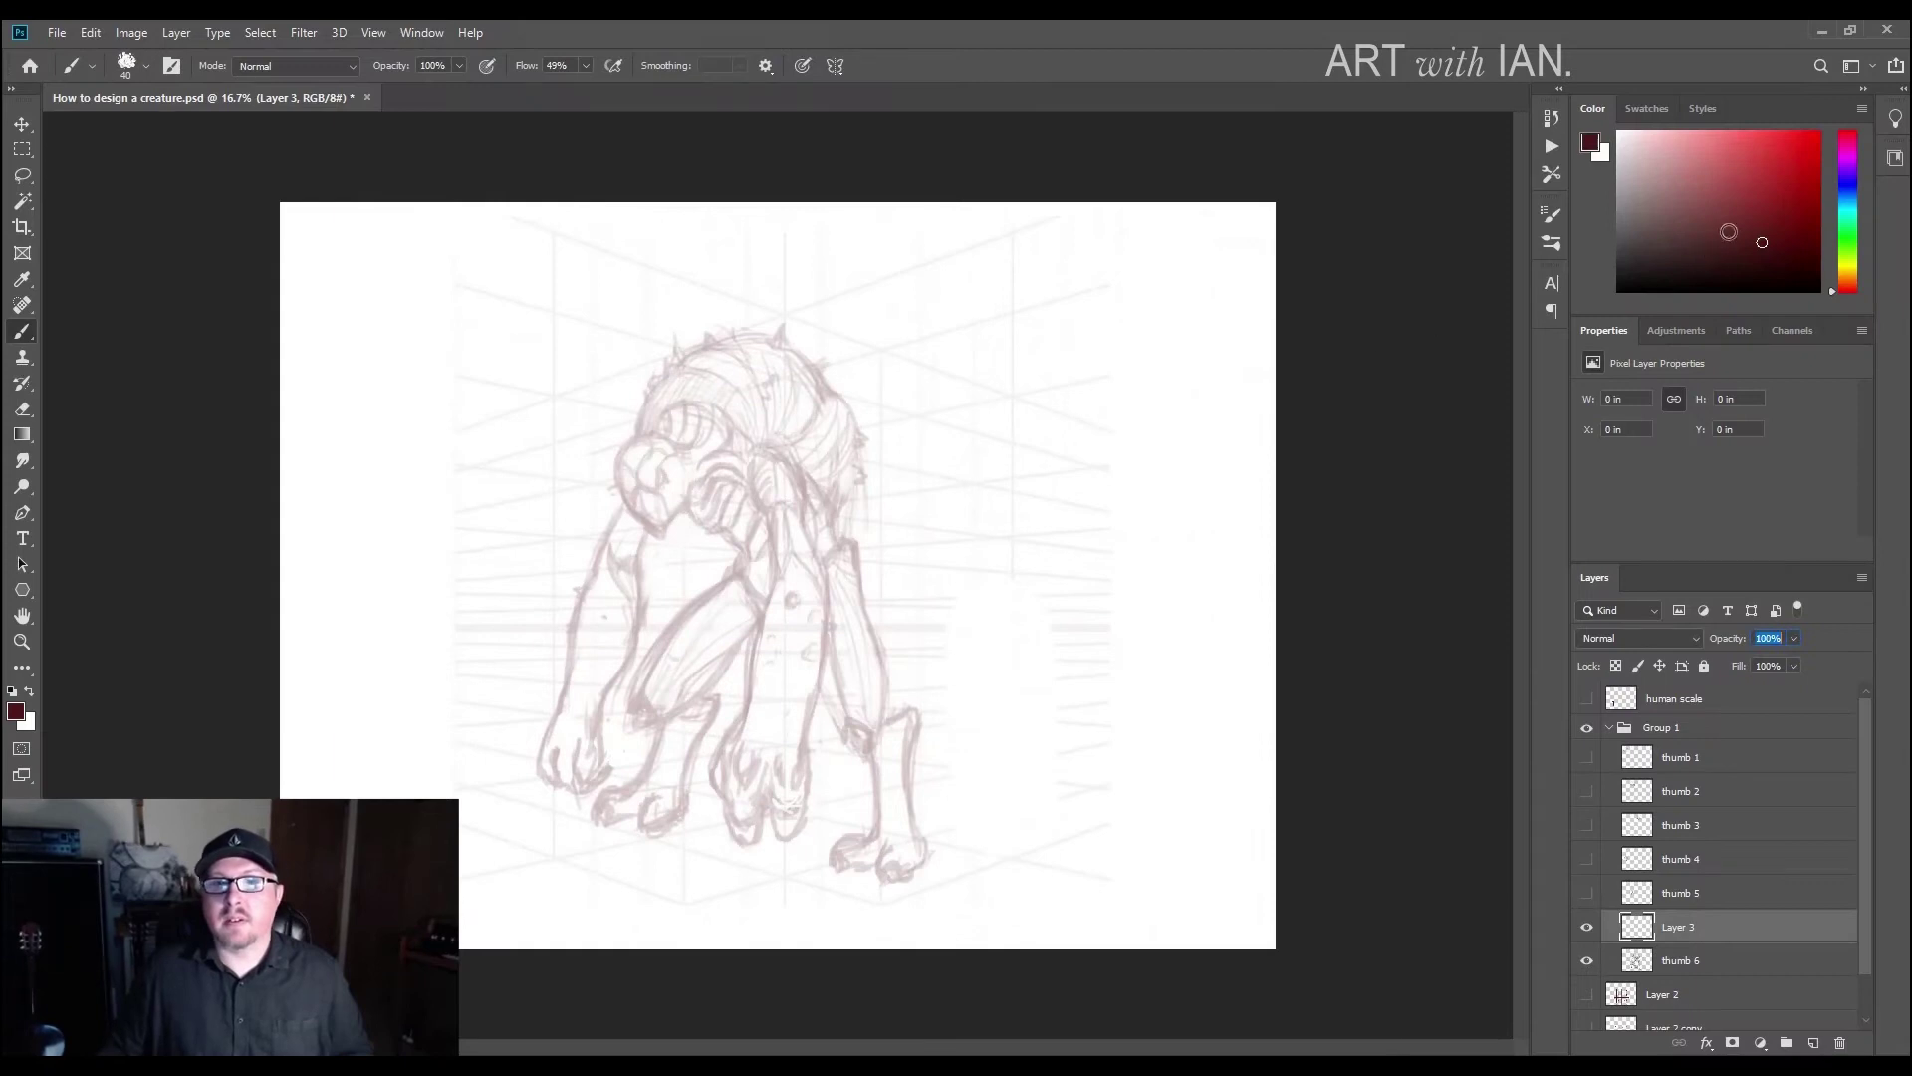
pyautogui.moveTo(1770, 113); pyautogui.dragTo(269, 268)
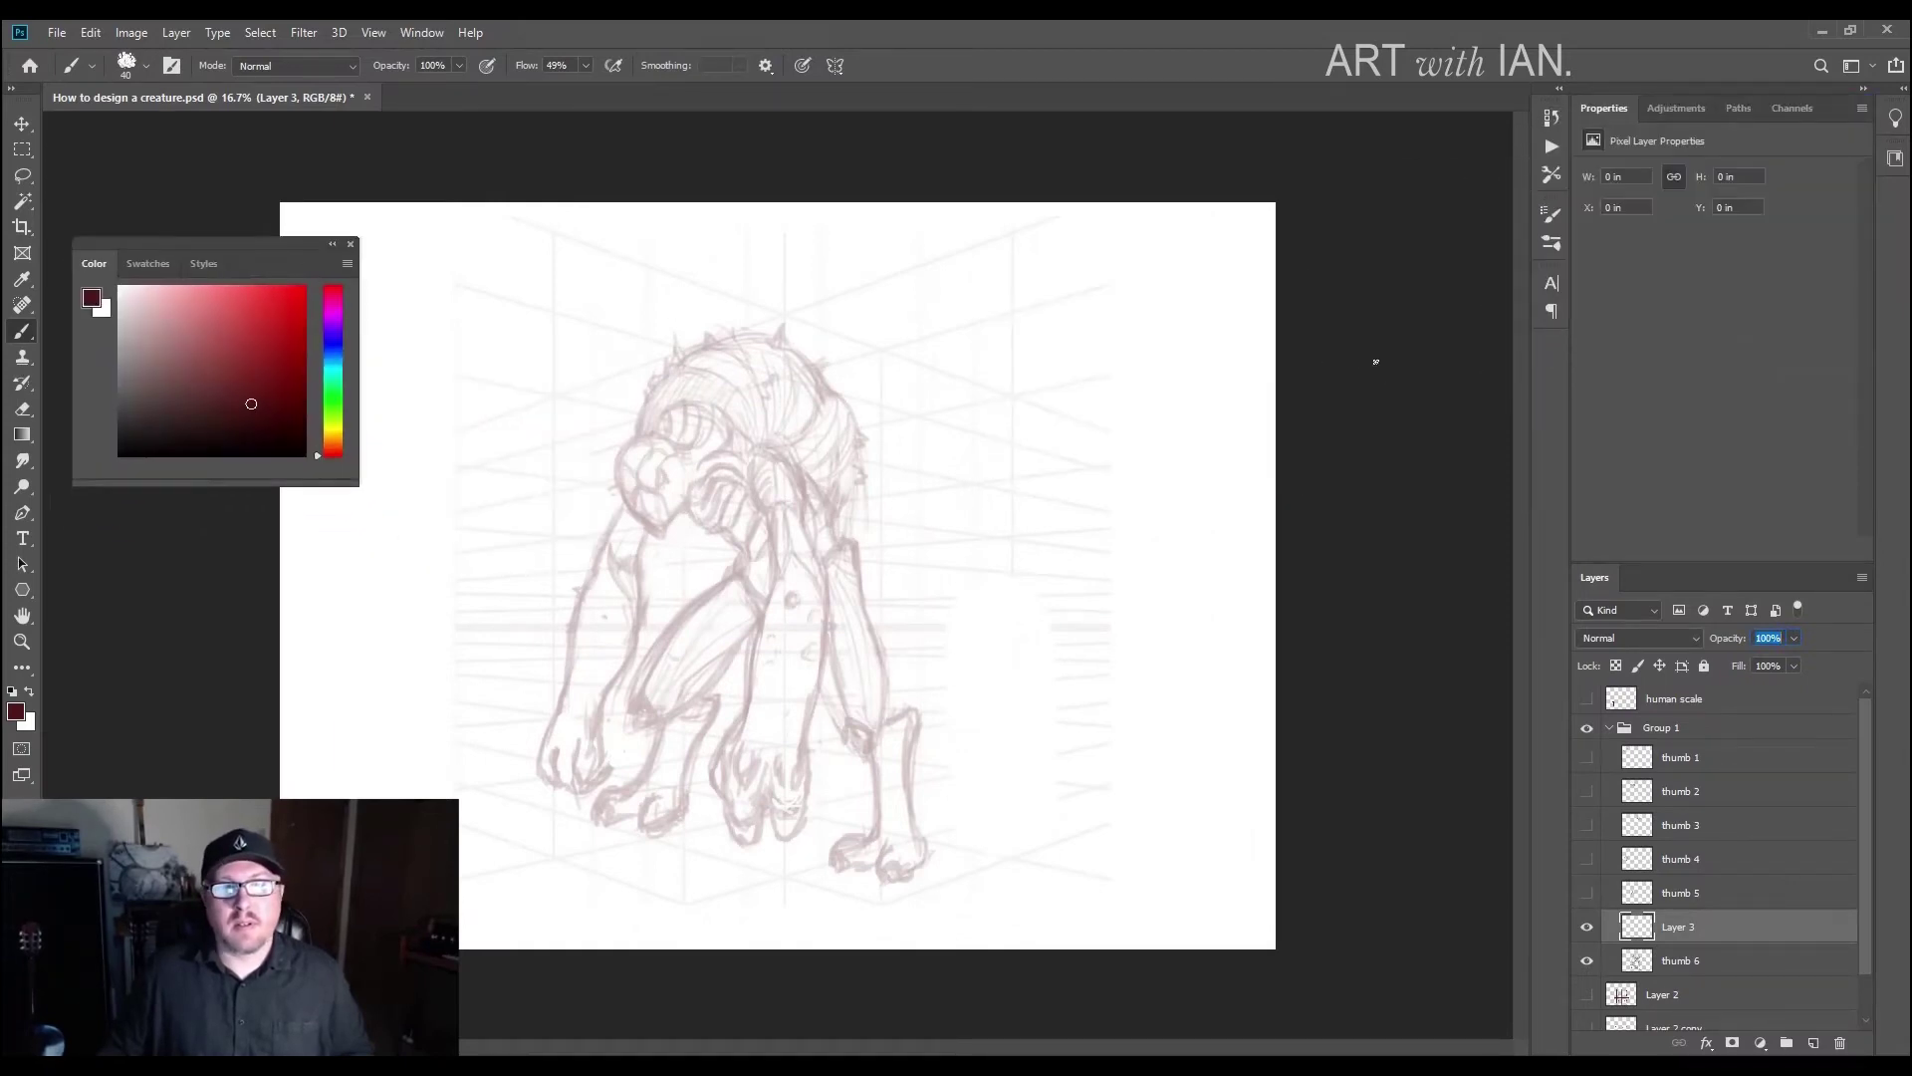
pyautogui.press('f')
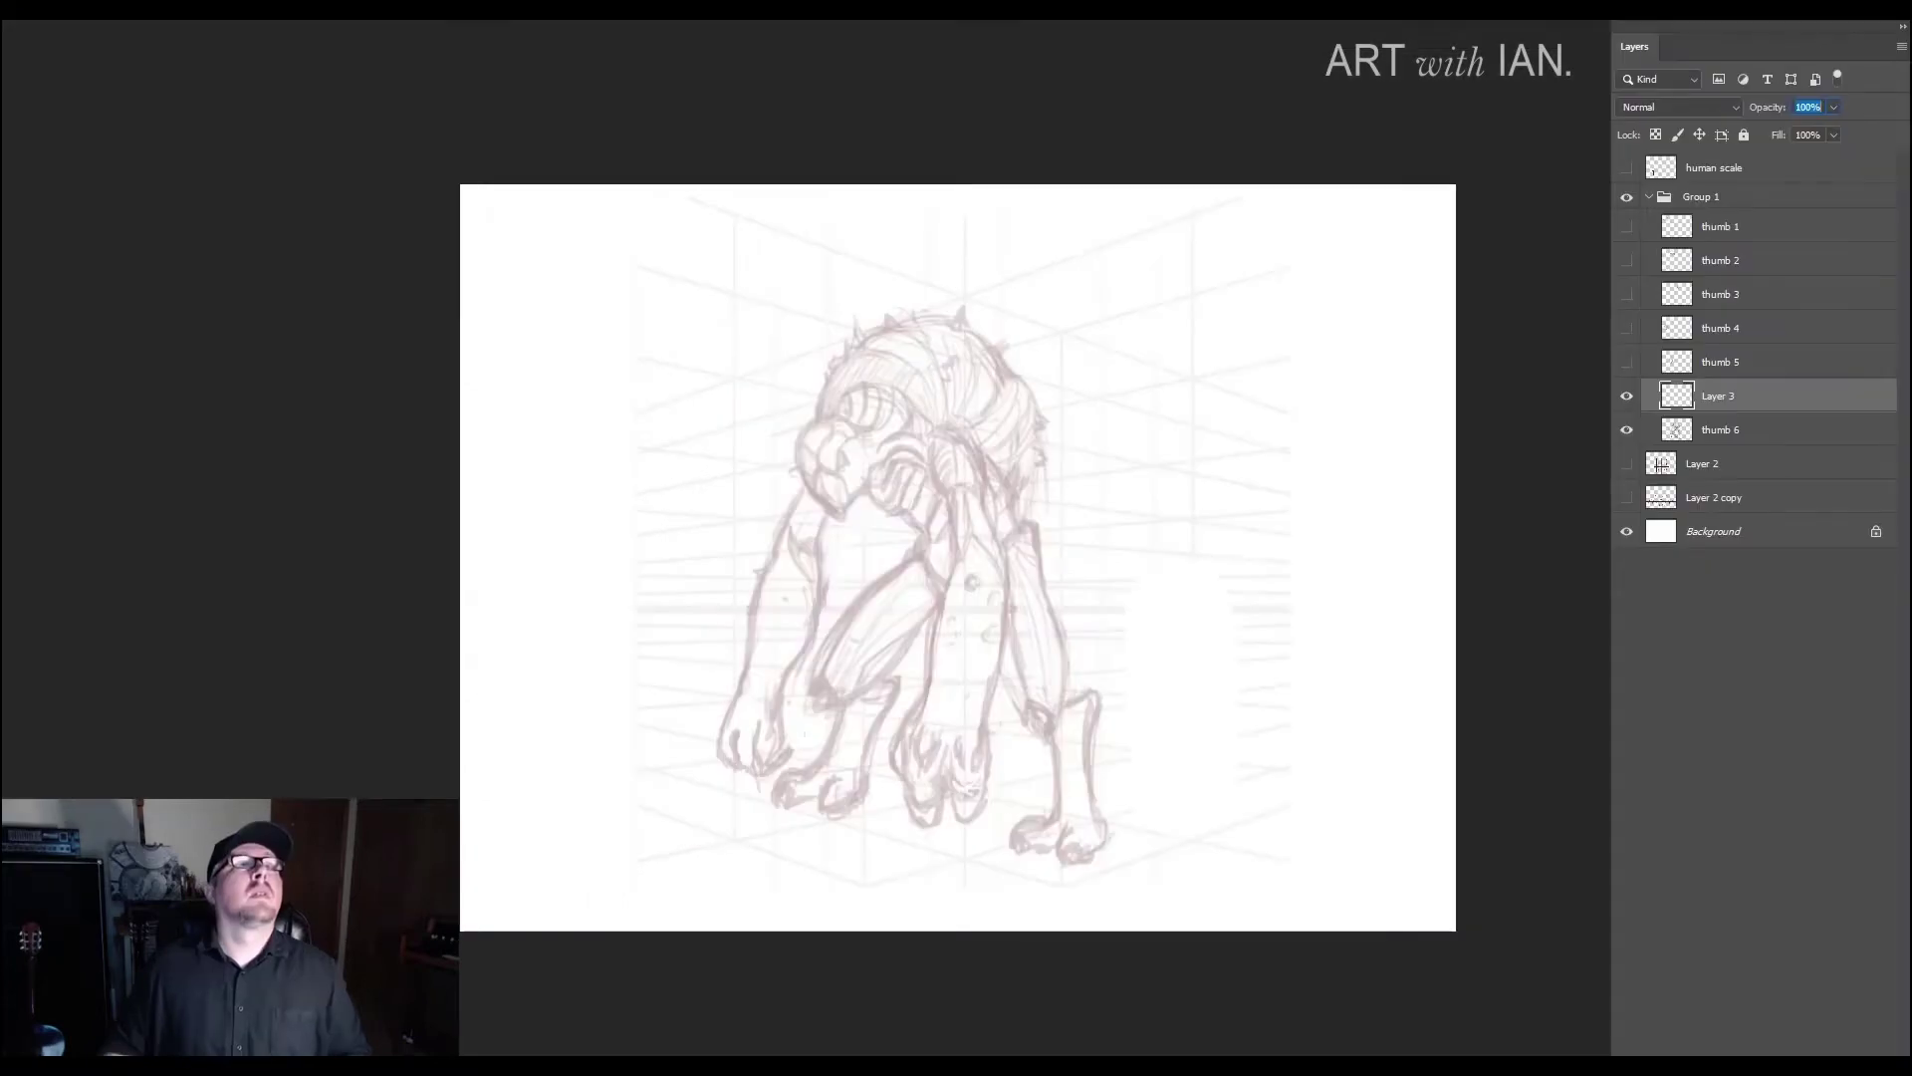
pyautogui.moveTo(685, 179); pyautogui.dragTo(248, 78)
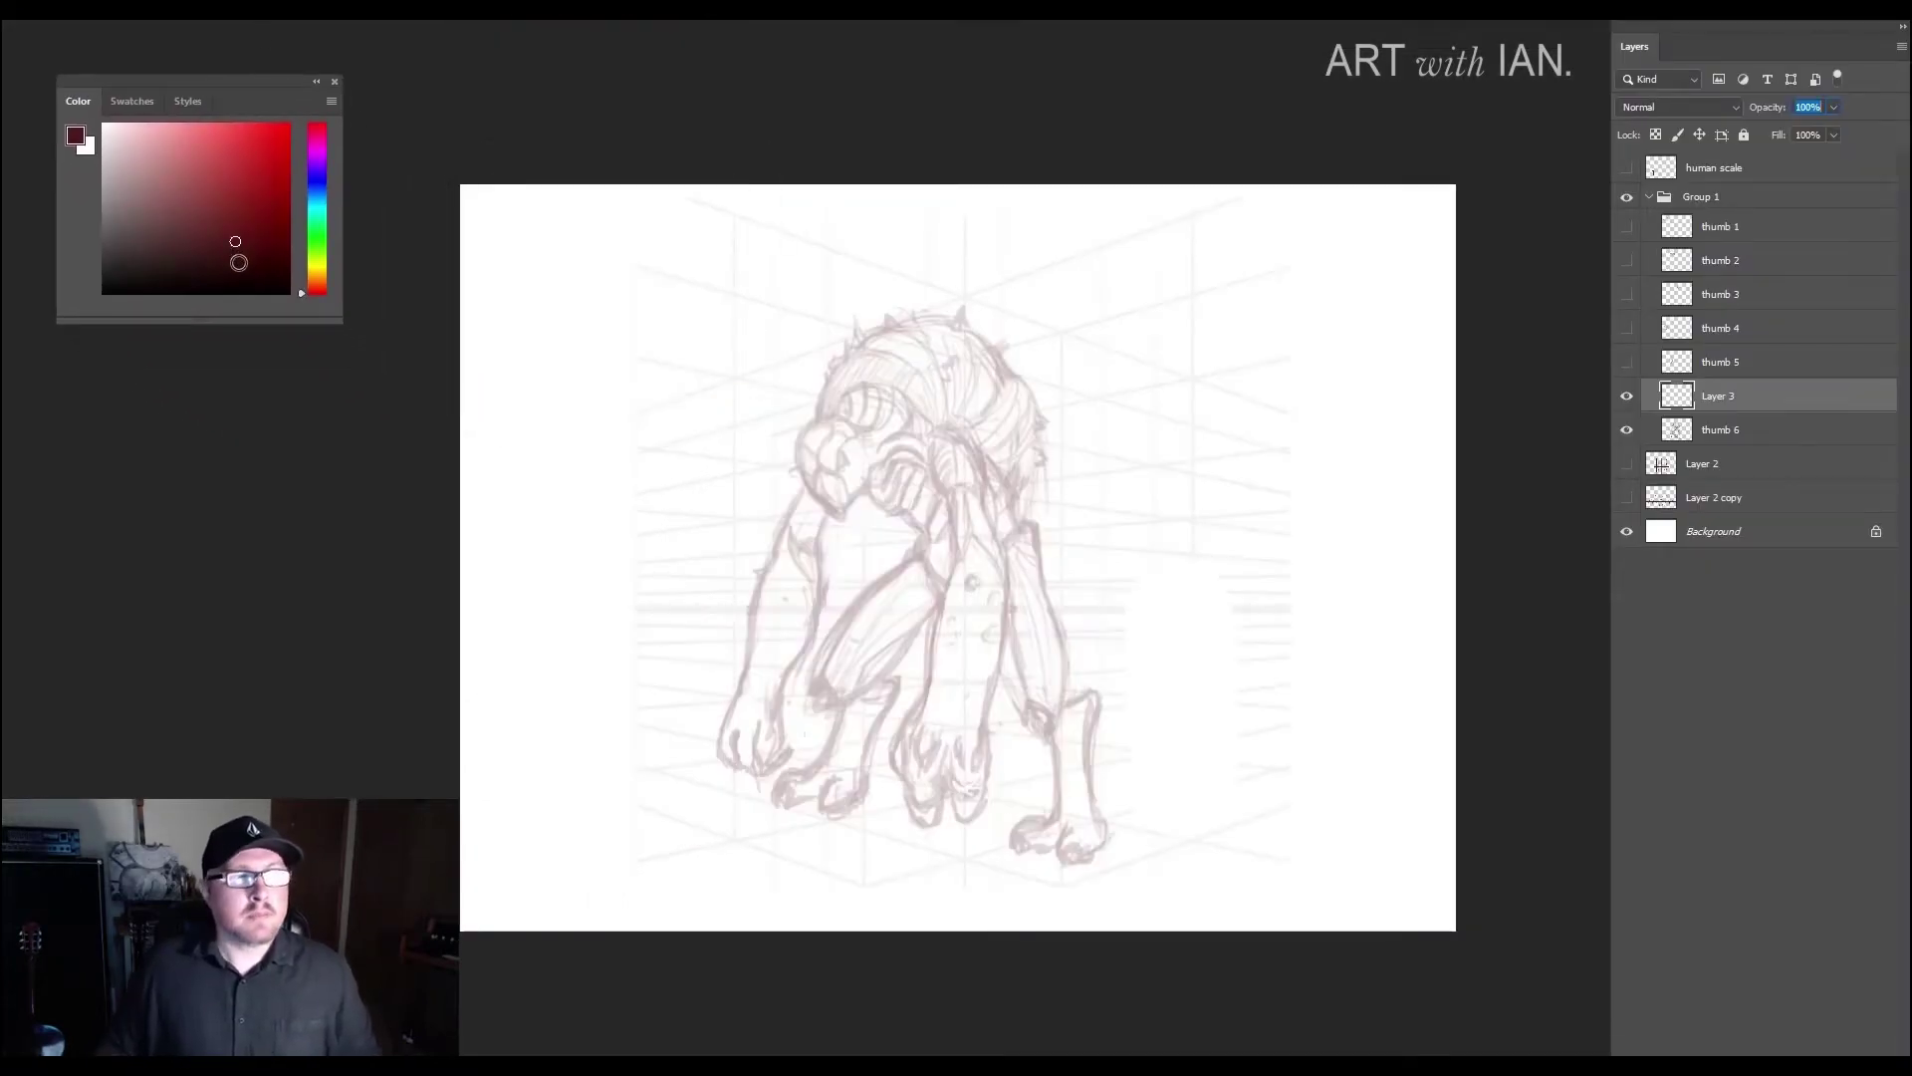
pyautogui.moveTo(246, 265); pyautogui.dragTo(242, 271)
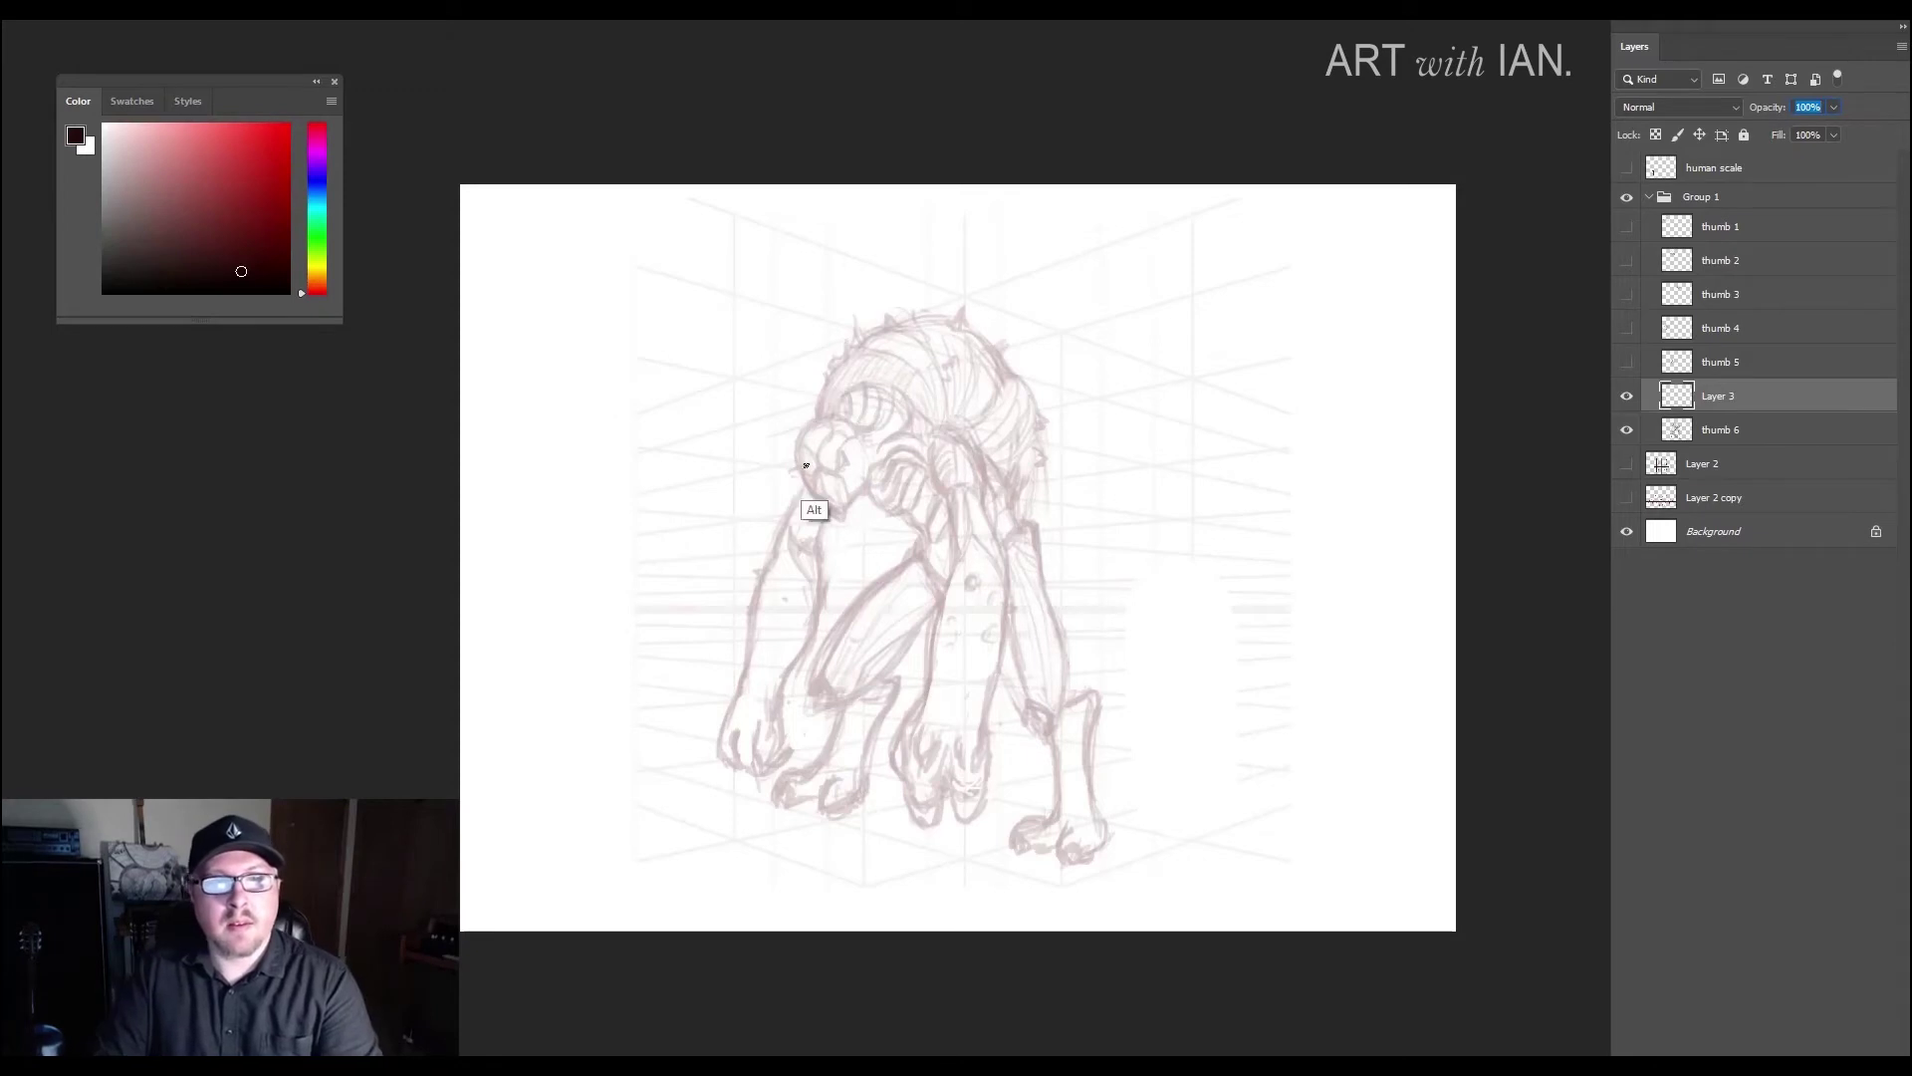
# - Trace the creature's head on Layer 3 with dark brush lines, including the eye, face plates, beak-like jaw and top contour
pyautogui.scroll(5, 875, 390)
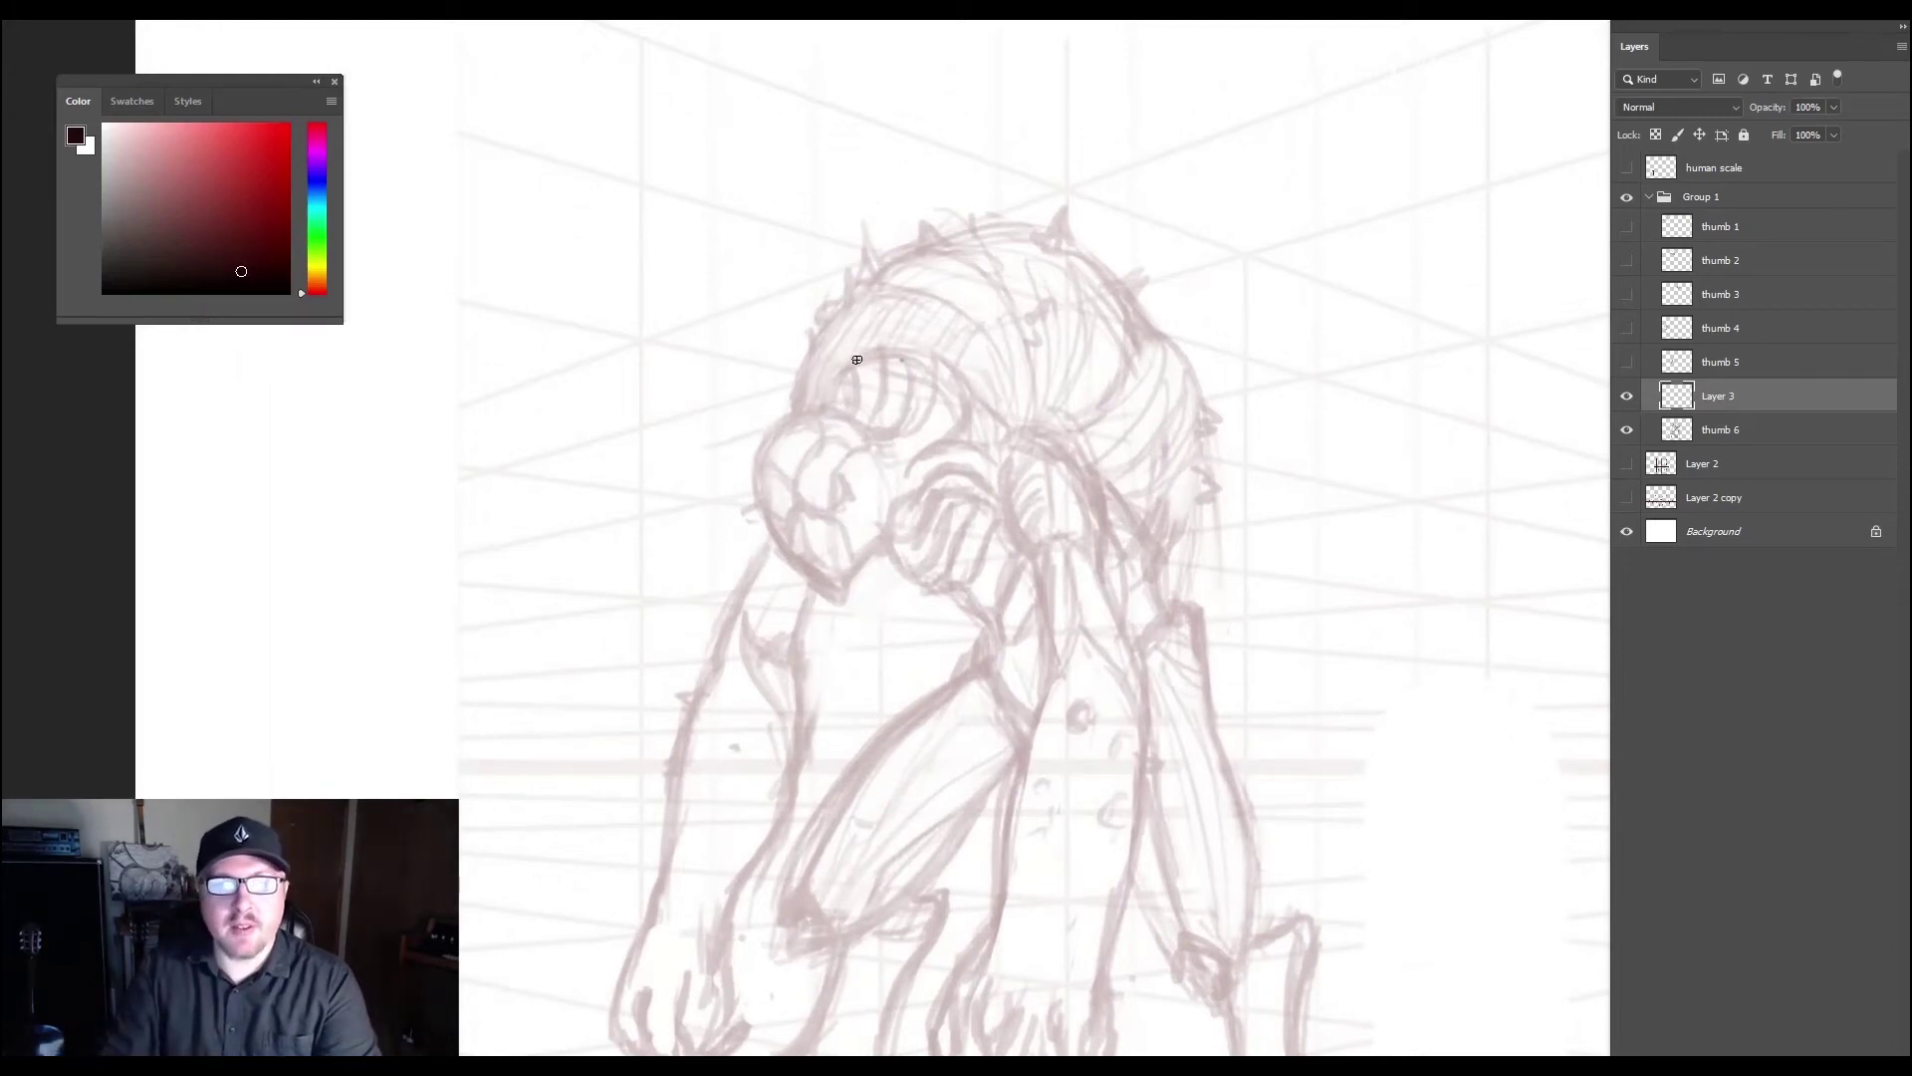
pyautogui.scroll(1, 801, 437)
pyautogui.scroll(2, 801, 437)
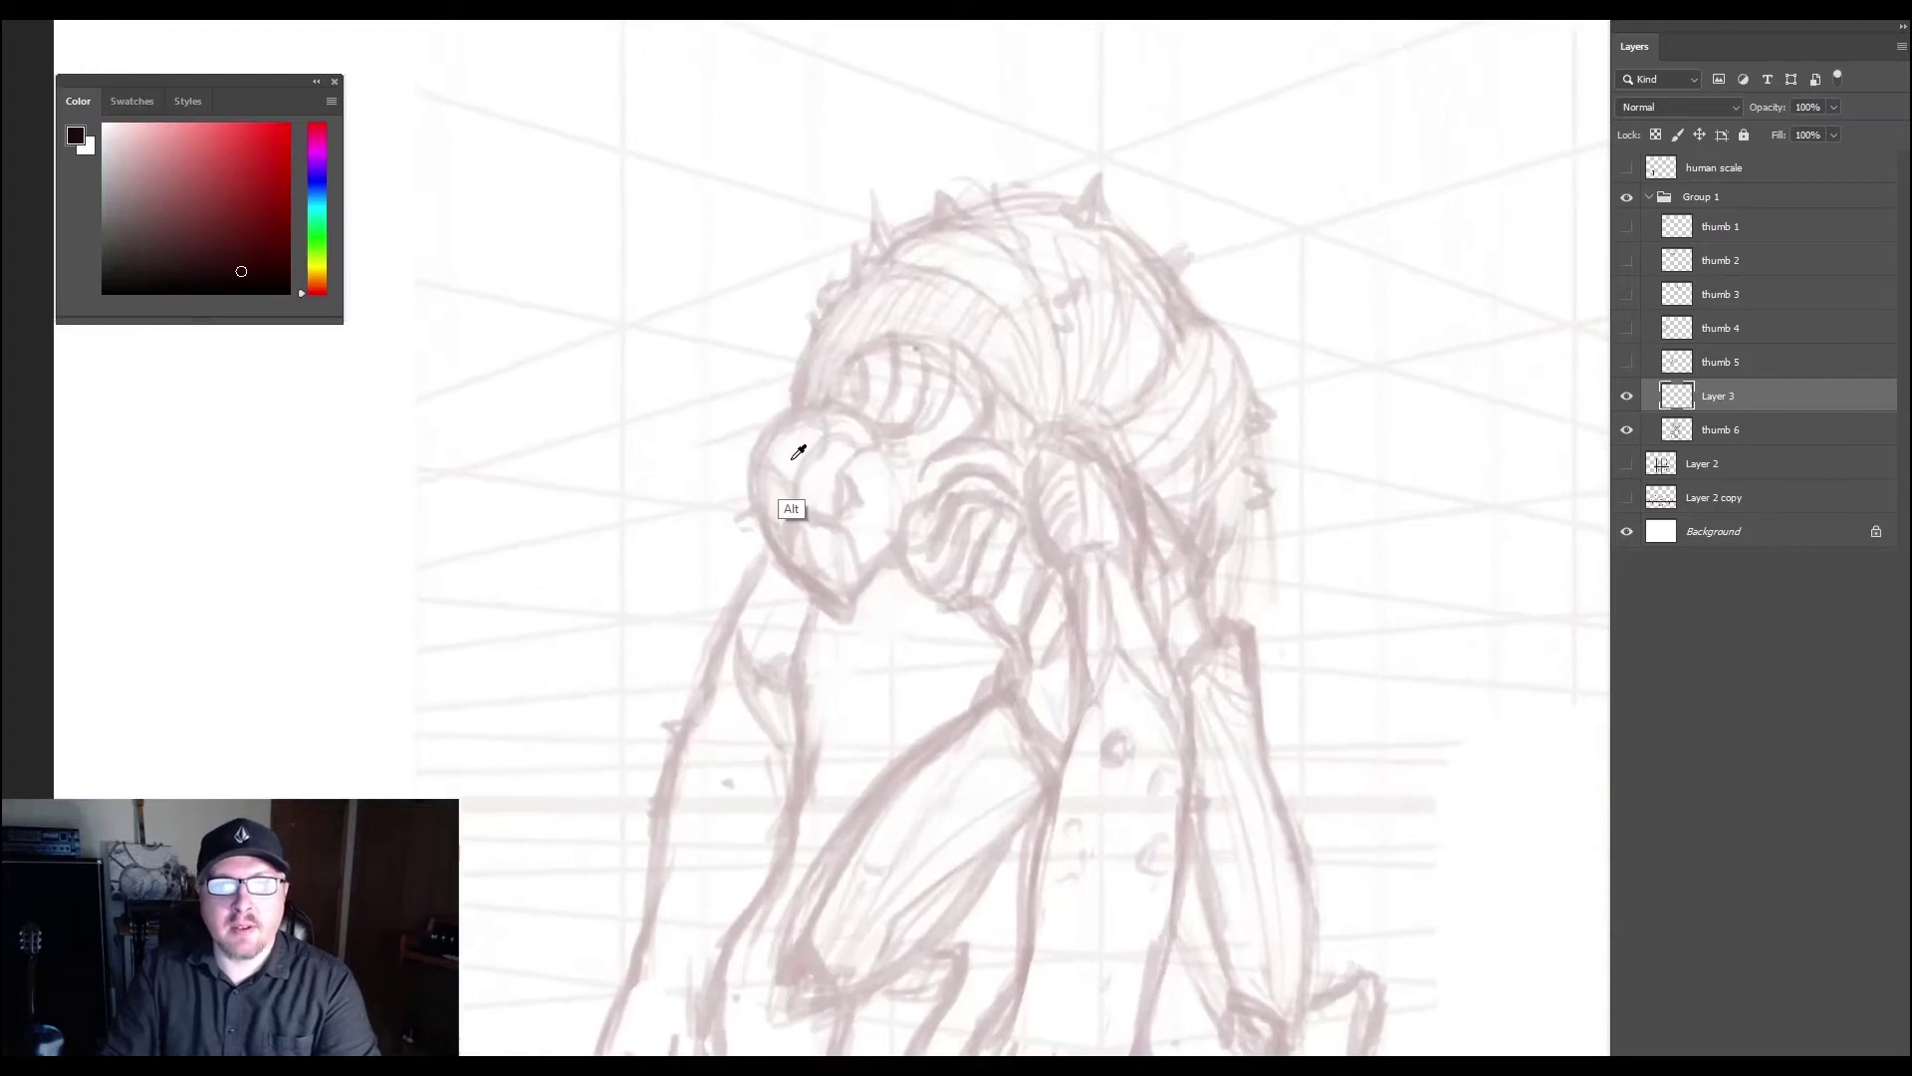
pyautogui.scroll(2, 788, 464)
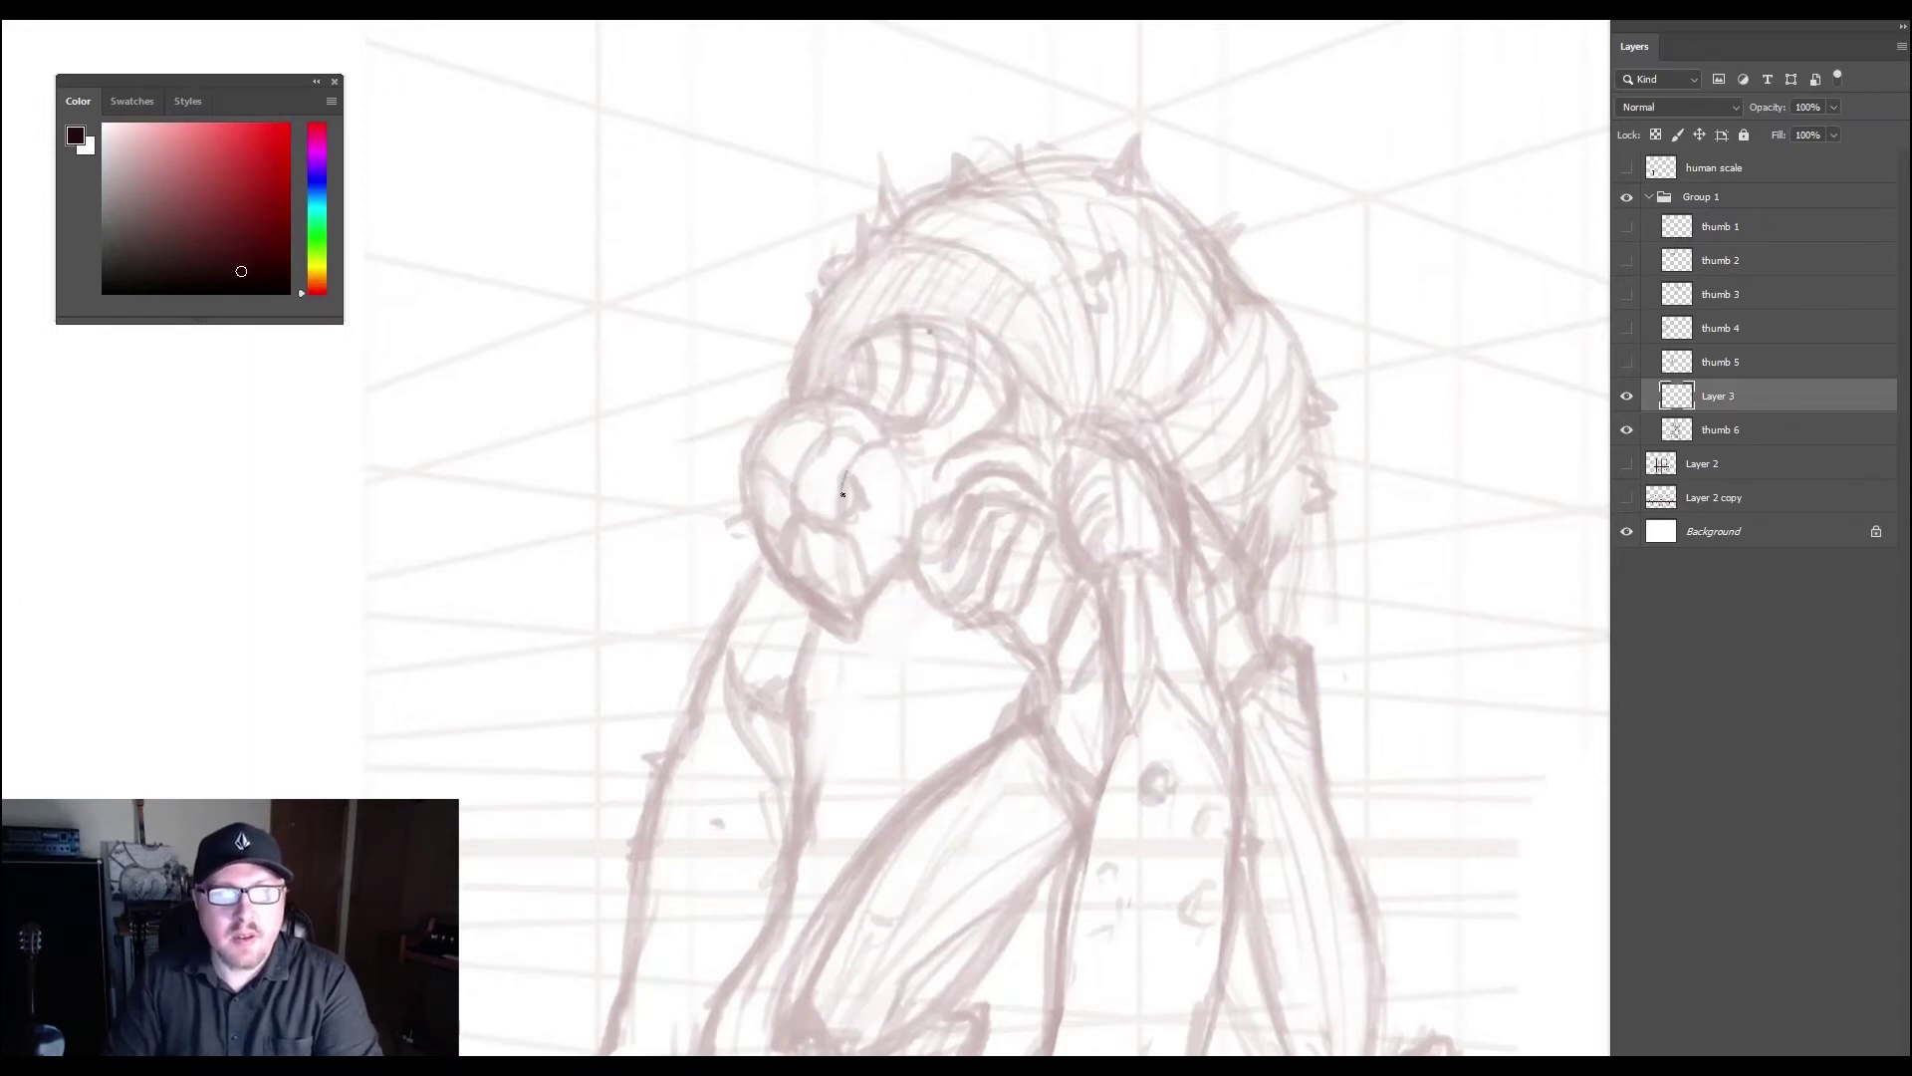
pyautogui.moveTo(849, 467)
pyautogui.mouseDown()
pyautogui.moveTo(839, 530)
pyautogui.moveTo(849, 471)
pyautogui.moveTo(859, 512)
pyautogui.moveTo(839, 522)
pyautogui.moveTo(881, 441)
pyautogui.moveTo(845, 478)
pyautogui.moveTo(840, 426)
pyautogui.moveTo(785, 497)
pyautogui.moveTo(754, 458)
pyautogui.moveTo(792, 488)
pyautogui.moveTo(794, 525)
pyautogui.moveTo(836, 528)
pyautogui.mouseUp()
pyautogui.moveTo(787, 515)
pyautogui.mouseDown()
pyautogui.moveTo(789, 521)
pyautogui.moveTo(756, 444)
pyautogui.moveTo(753, 469)
pyautogui.moveTo(777, 405)
pyautogui.moveTo(733, 527)
pyautogui.moveTo(741, 483)
pyautogui.moveTo(774, 580)
pyautogui.moveTo(773, 555)
pyautogui.moveTo(792, 591)
pyautogui.moveTo(852, 537)
pyautogui.moveTo(853, 635)
pyautogui.moveTo(915, 512)
pyautogui.mouseUp()
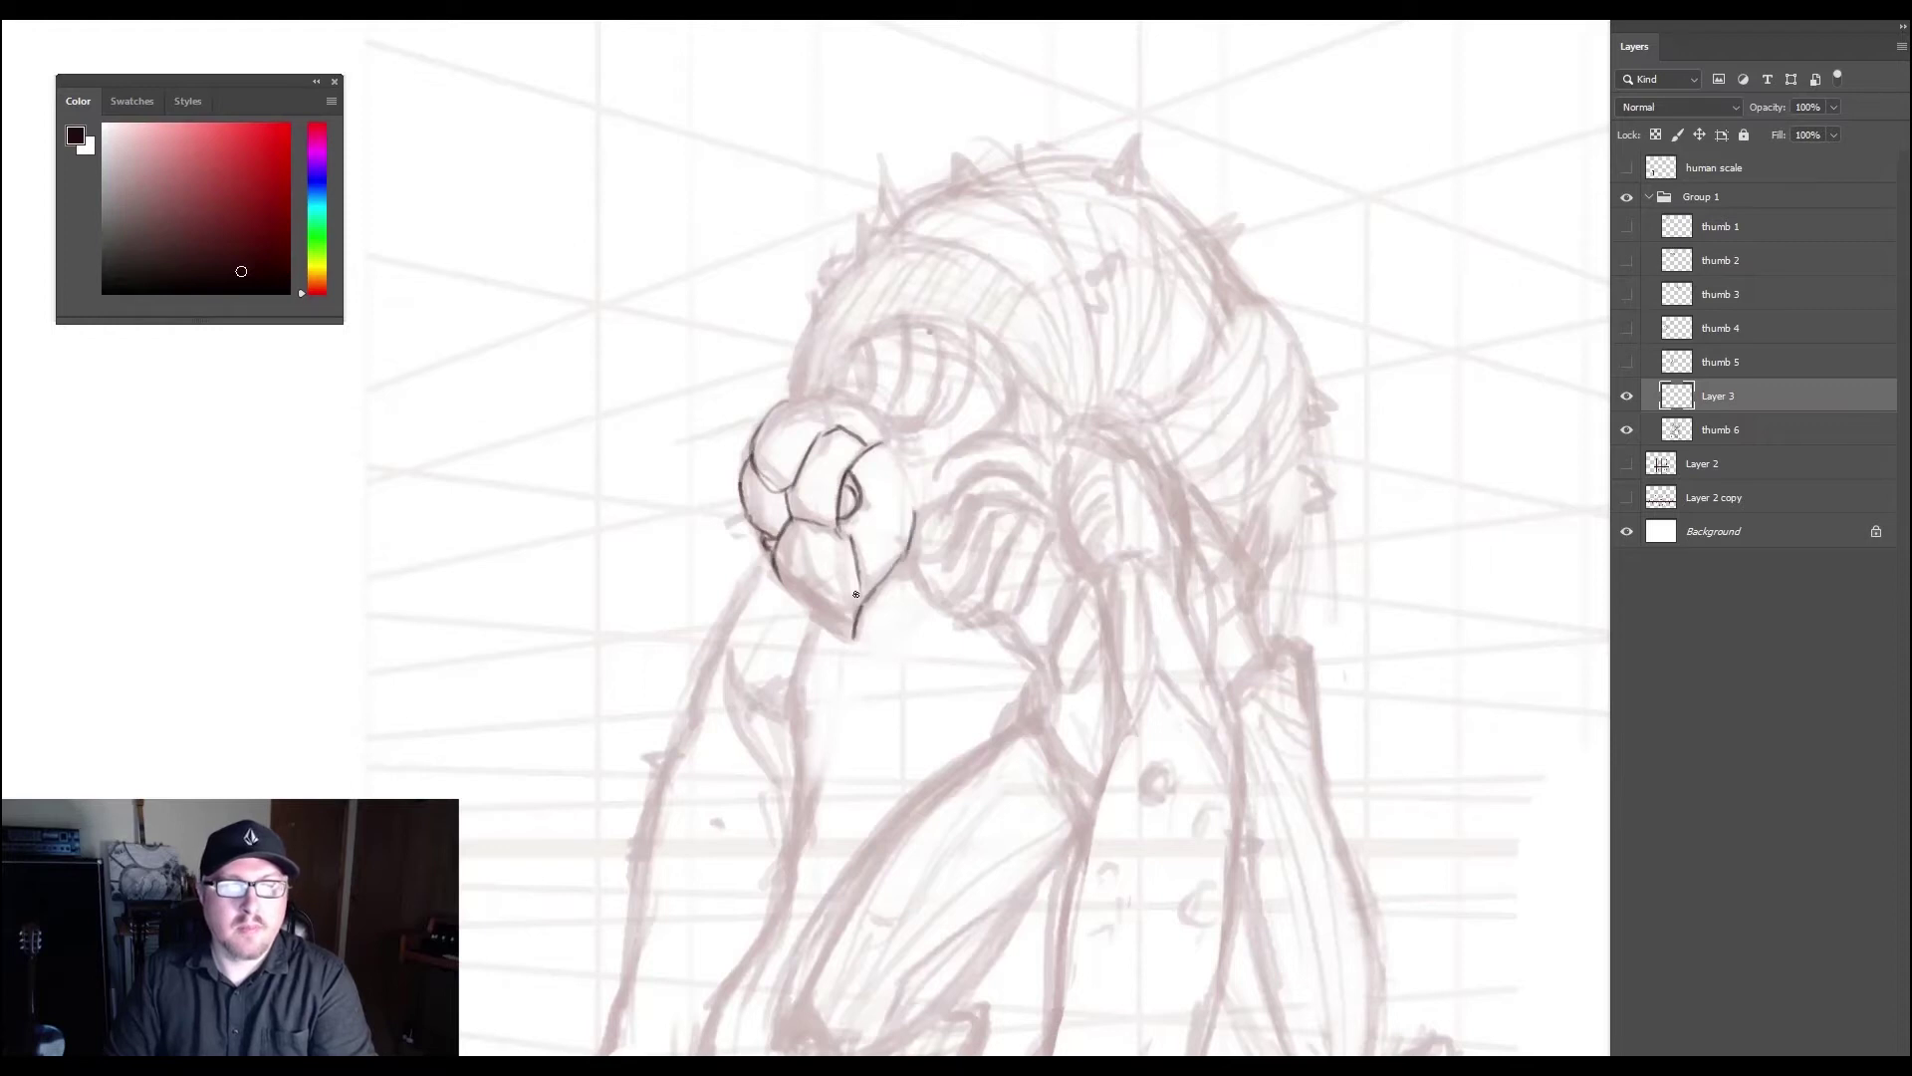
pyautogui.moveTo(827, 624)
pyautogui.mouseDown()
pyautogui.moveTo(853, 637)
pyautogui.moveTo(777, 573)
pyautogui.moveTo(806, 553)
pyautogui.moveTo(812, 581)
pyautogui.mouseUp()
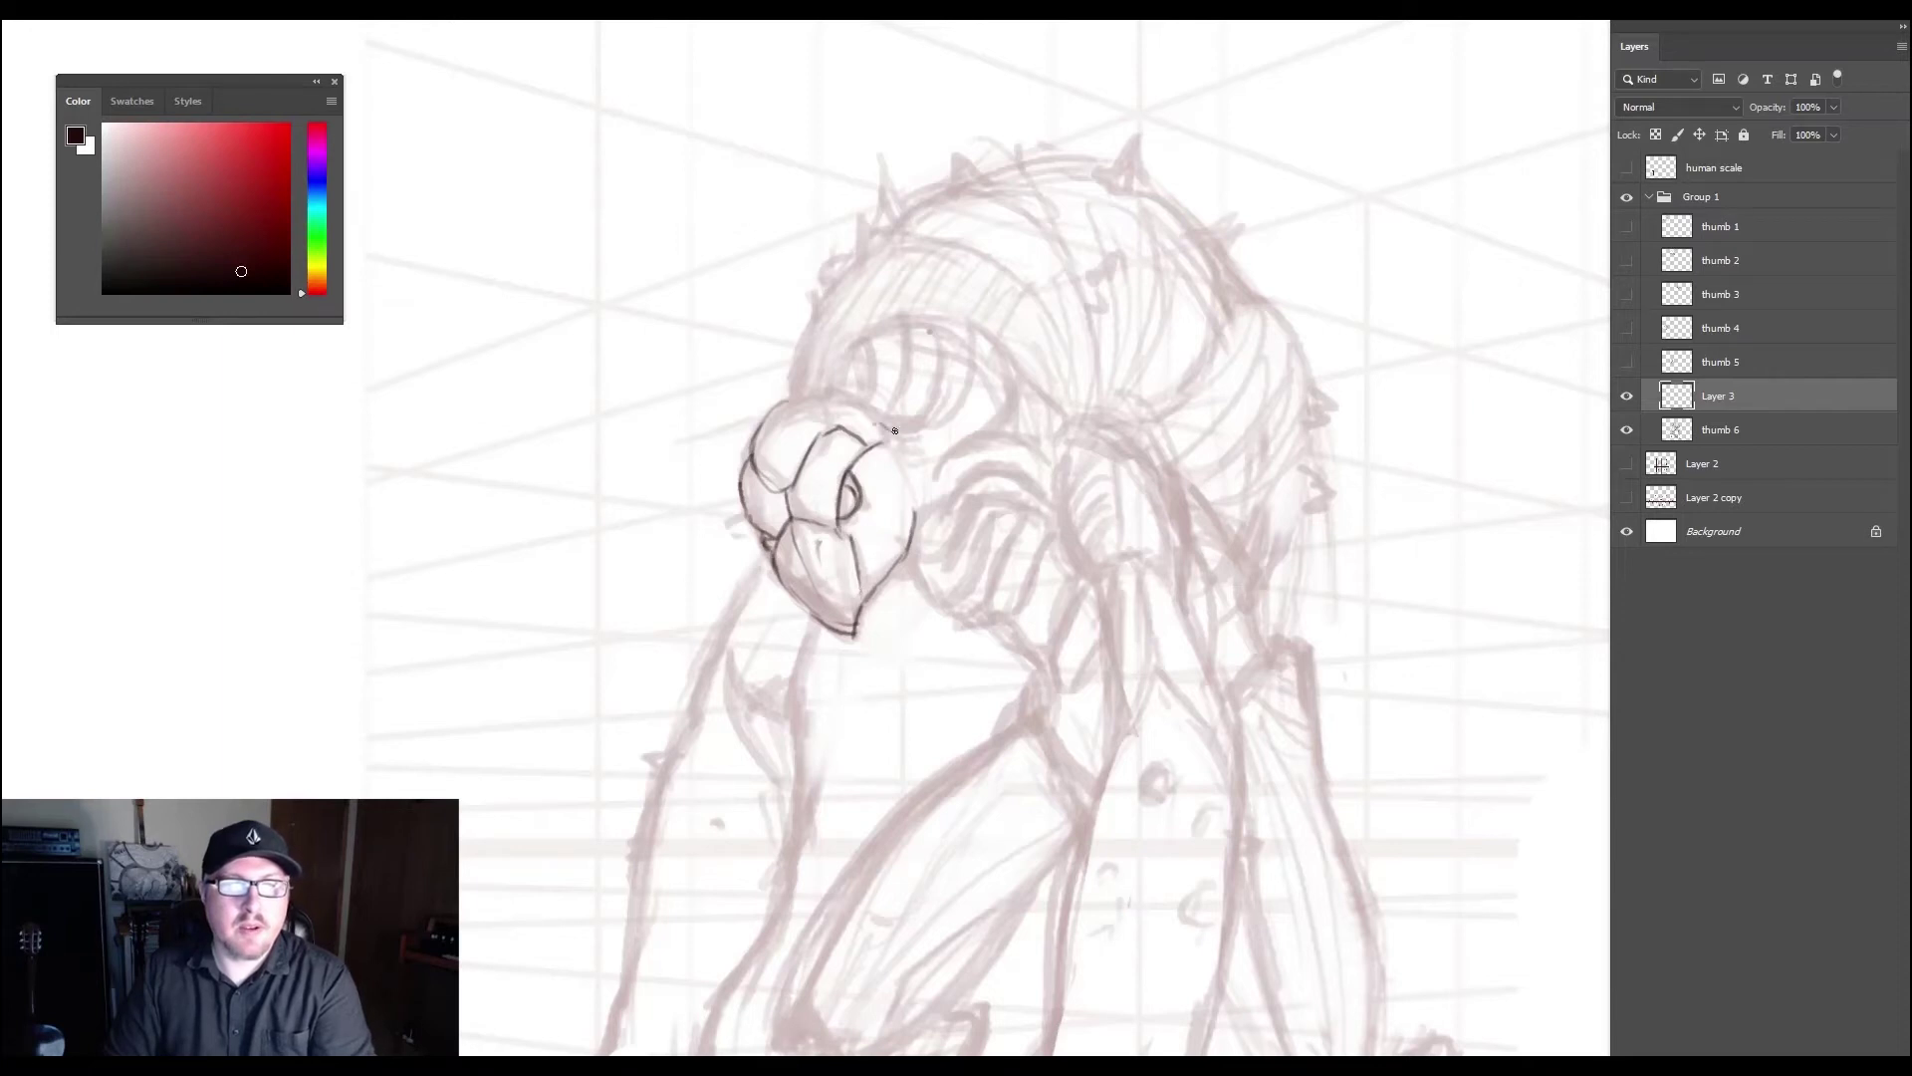
pyautogui.moveTo(873, 427)
pyautogui.mouseDown()
pyautogui.moveTo(899, 419)
pyautogui.moveTo(794, 398)
pyautogui.moveTo(769, 431)
pyautogui.moveTo(779, 487)
pyautogui.moveTo(794, 481)
pyautogui.mouseUp()
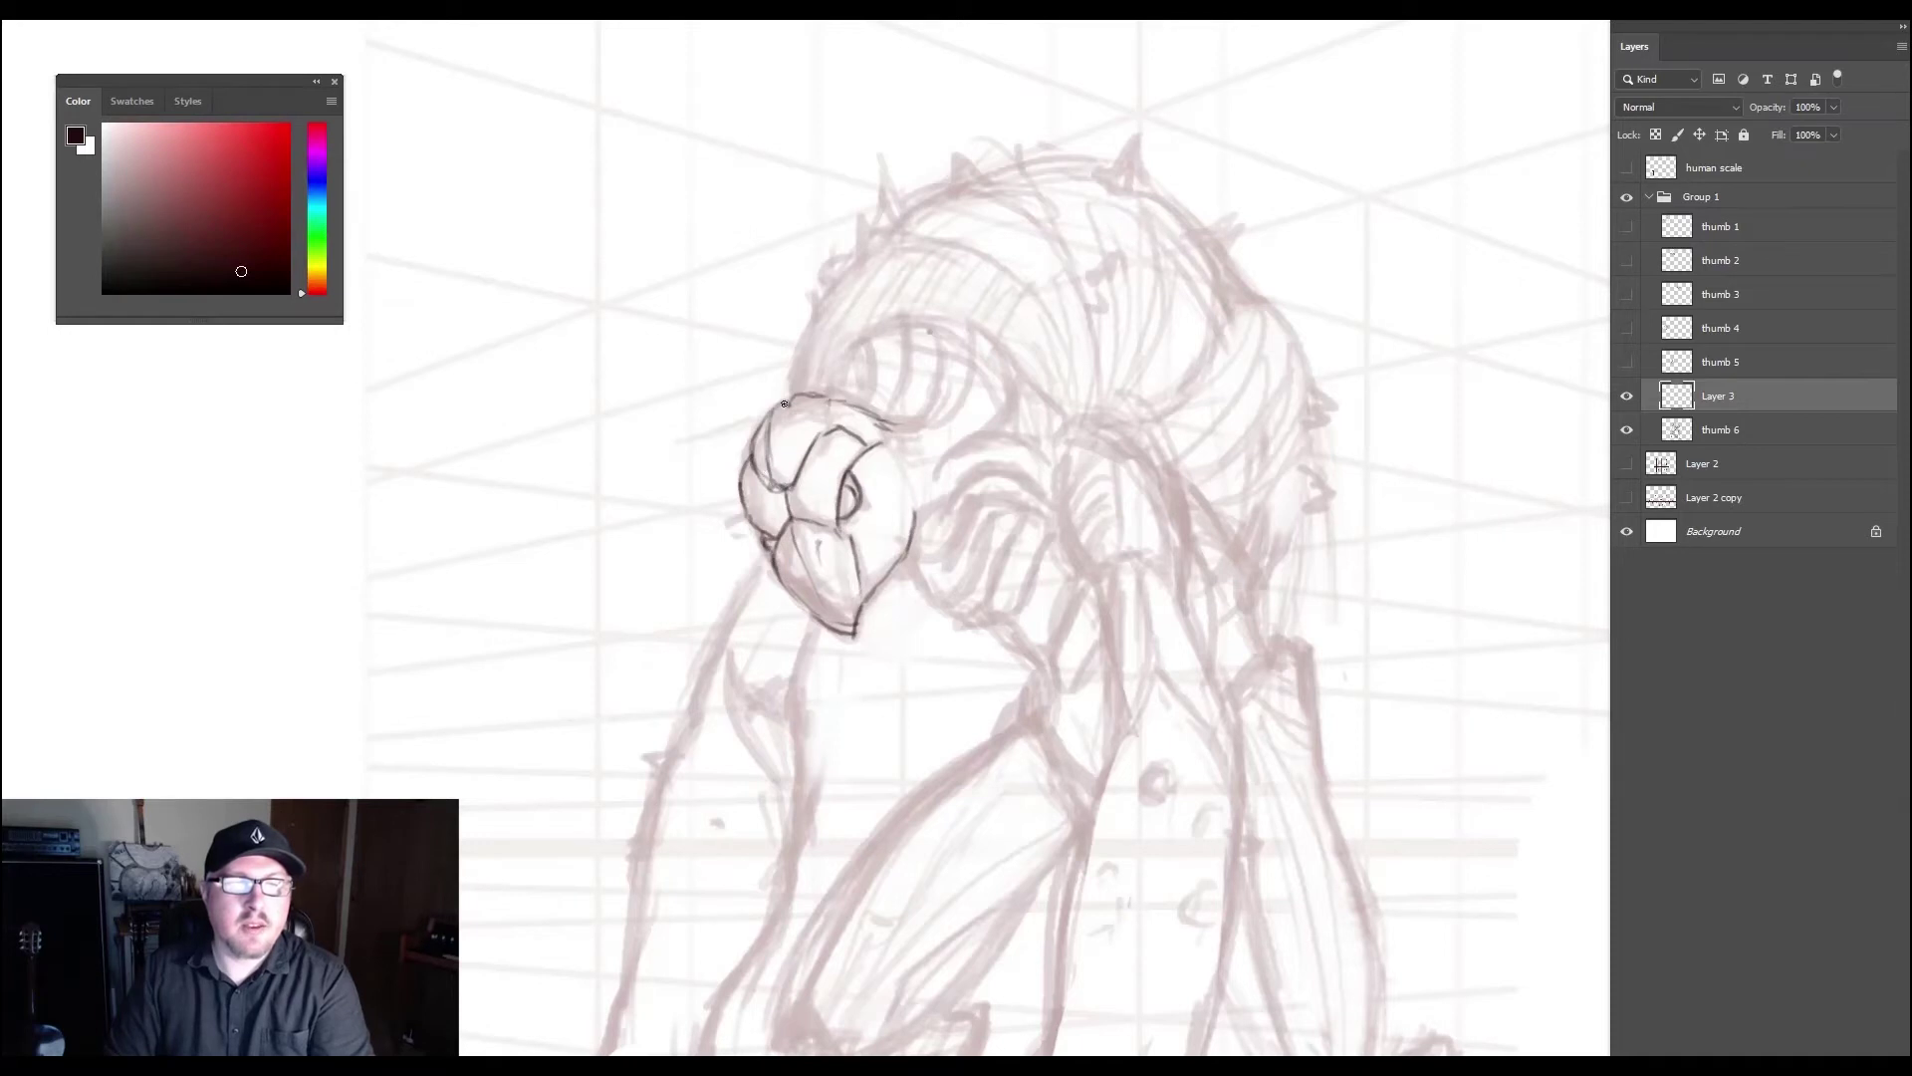
# - Ink the front edge of the shell above the head with its small spikes and the curved rim behind the face
pyautogui.moveTo(796, 372); pyautogui.dragTo(788, 398)
pyautogui.moveTo(809, 326)
pyautogui.mouseDown()
pyautogui.moveTo(790, 396)
pyautogui.moveTo(814, 299)
pyautogui.mouseUp()
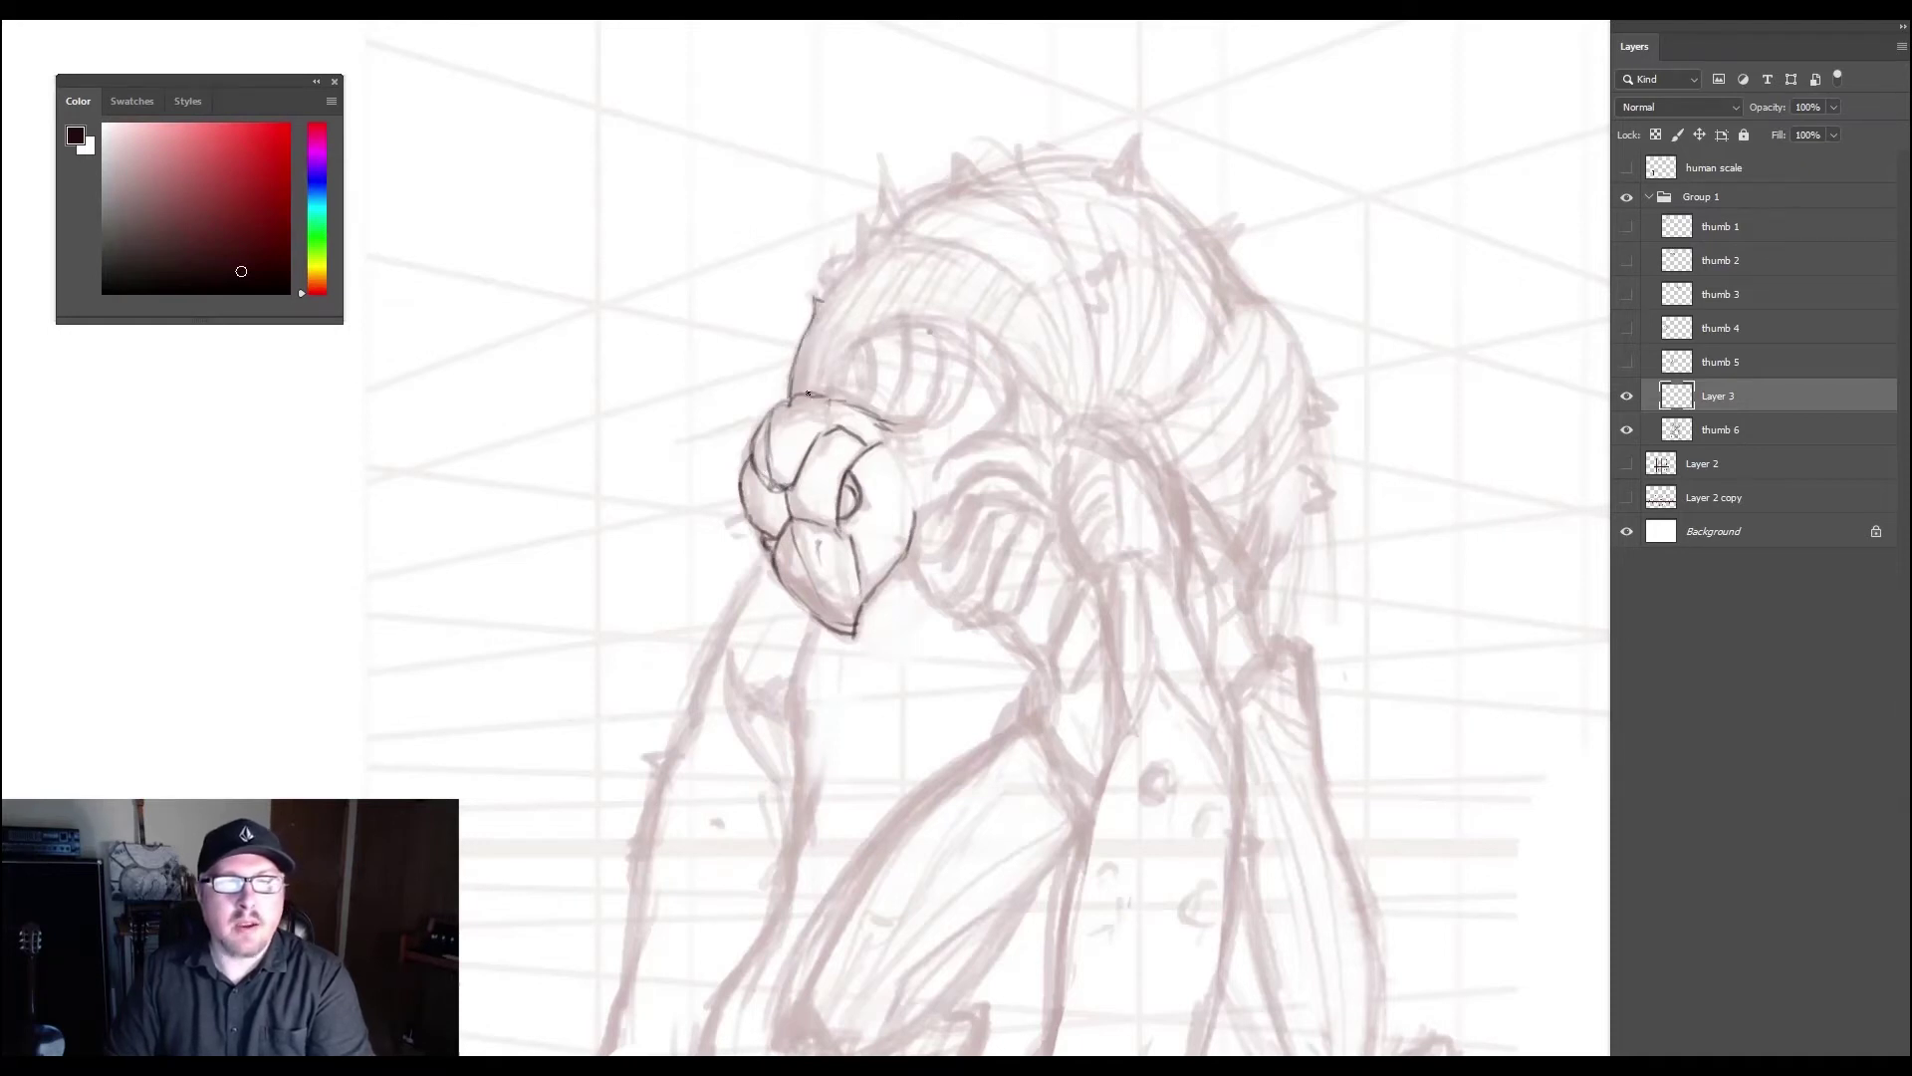
pyautogui.moveTo(812, 383)
pyautogui.mouseDown()
pyautogui.moveTo(859, 337)
pyautogui.moveTo(809, 389)
pyautogui.mouseUp()
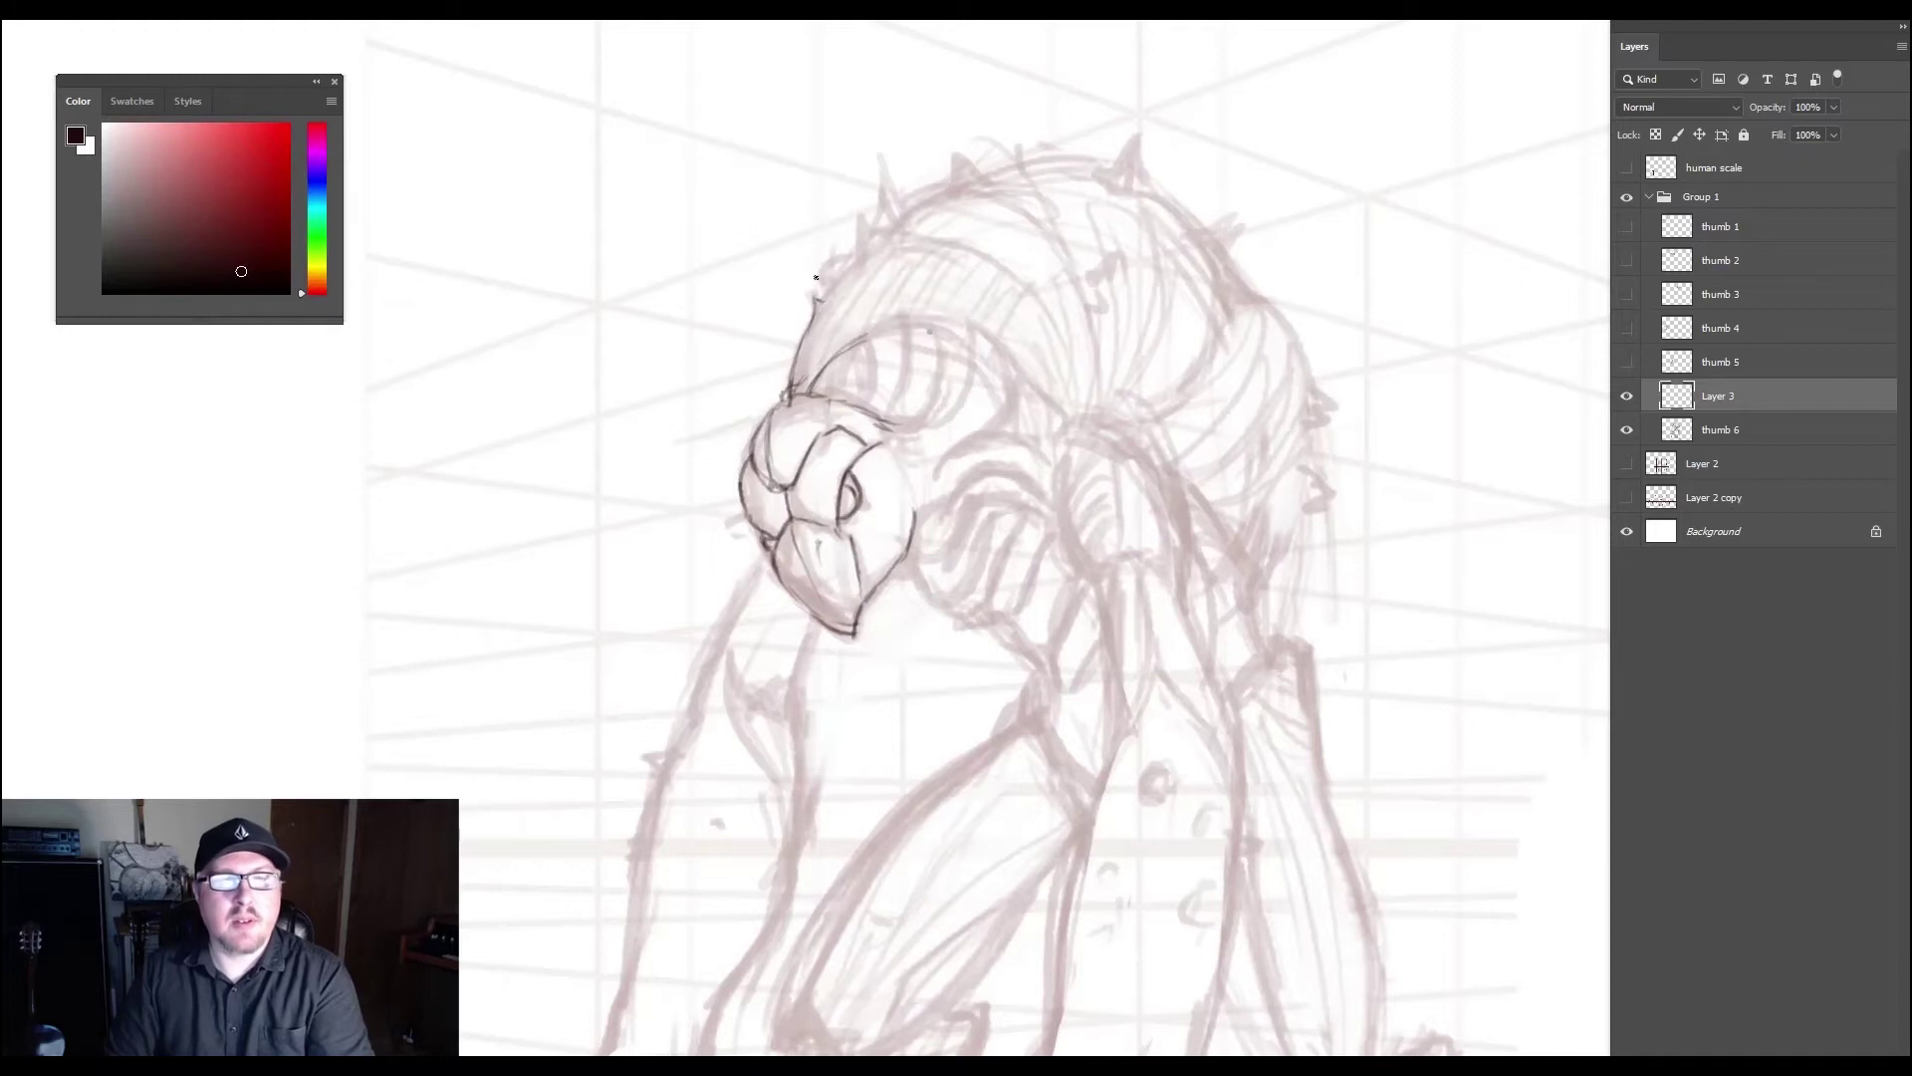
pyautogui.moveTo(826, 274)
pyautogui.mouseDown()
pyautogui.moveTo(861, 210)
pyautogui.moveTo(879, 246)
pyautogui.moveTo(881, 218)
pyautogui.moveTo(879, 257)
pyautogui.moveTo(880, 168)
pyautogui.moveTo(906, 221)
pyautogui.mouseUp()
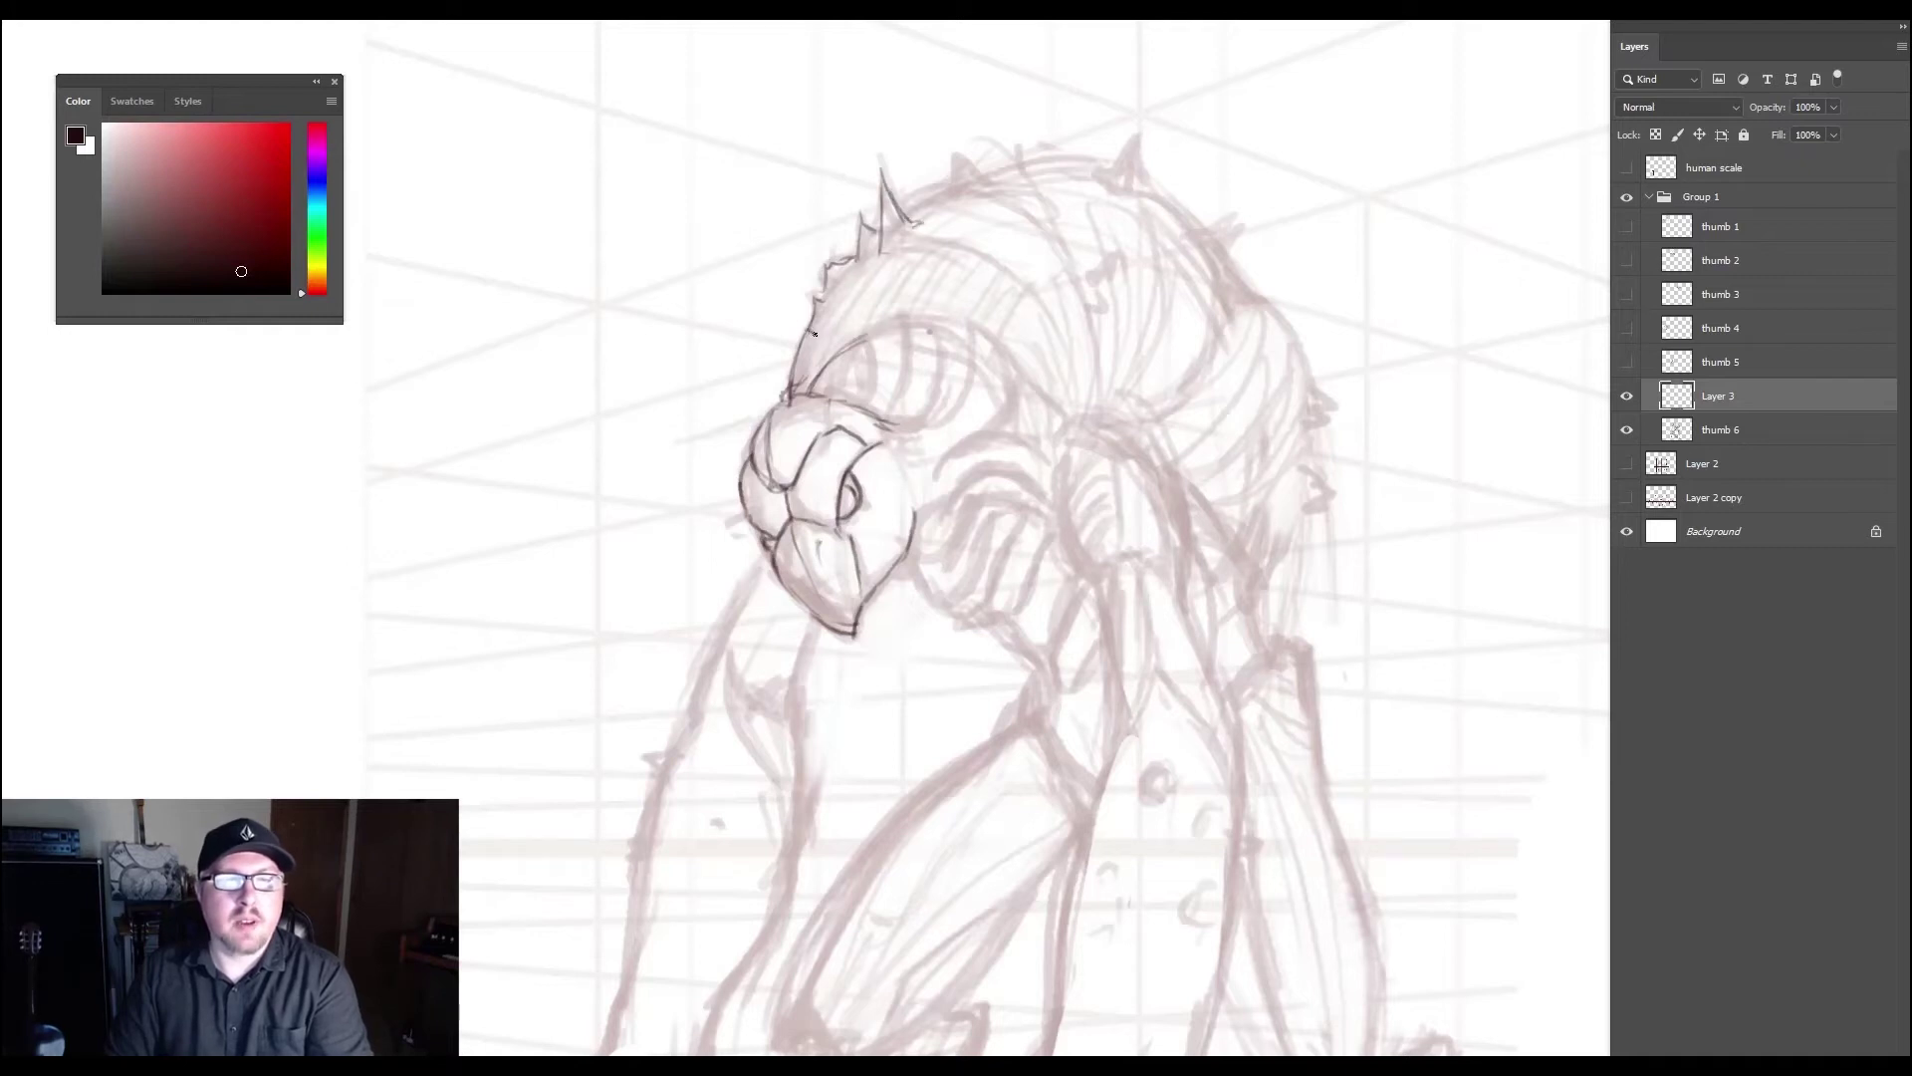
pyautogui.moveTo(802, 328)
pyautogui.mouseDown()
pyautogui.moveTo(949, 323)
pyautogui.moveTo(968, 353)
pyautogui.moveTo(911, 322)
pyautogui.moveTo(995, 351)
pyautogui.moveTo(929, 326)
pyautogui.moveTo(1008, 381)
pyautogui.mouseUp()
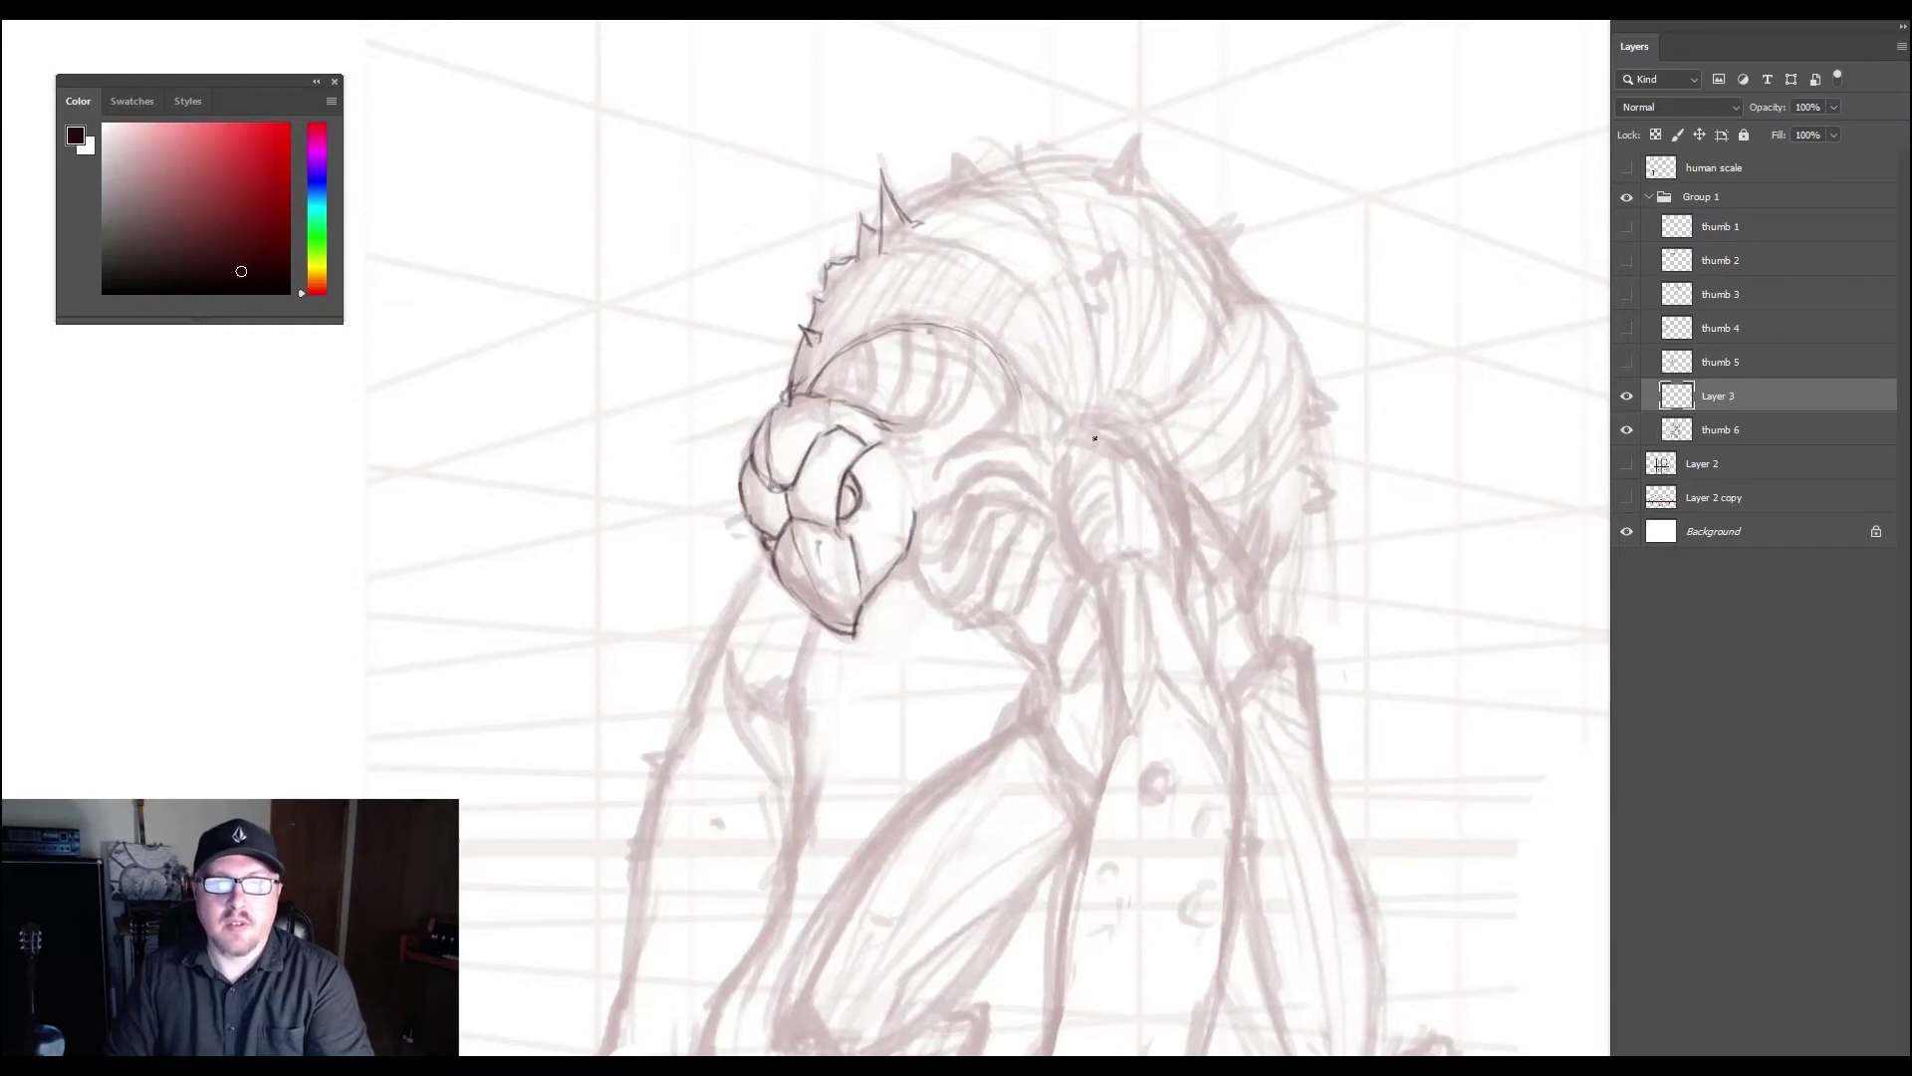
# - Outline the shoulder plate over the front arm, including its pointed lower edge, and add curved contour lines inside it
pyautogui.moveTo(1108, 435)
pyautogui.mouseDown()
pyautogui.moveTo(1167, 499)
pyautogui.moveTo(1182, 489)
pyautogui.moveTo(1175, 571)
pyautogui.mouseUp()
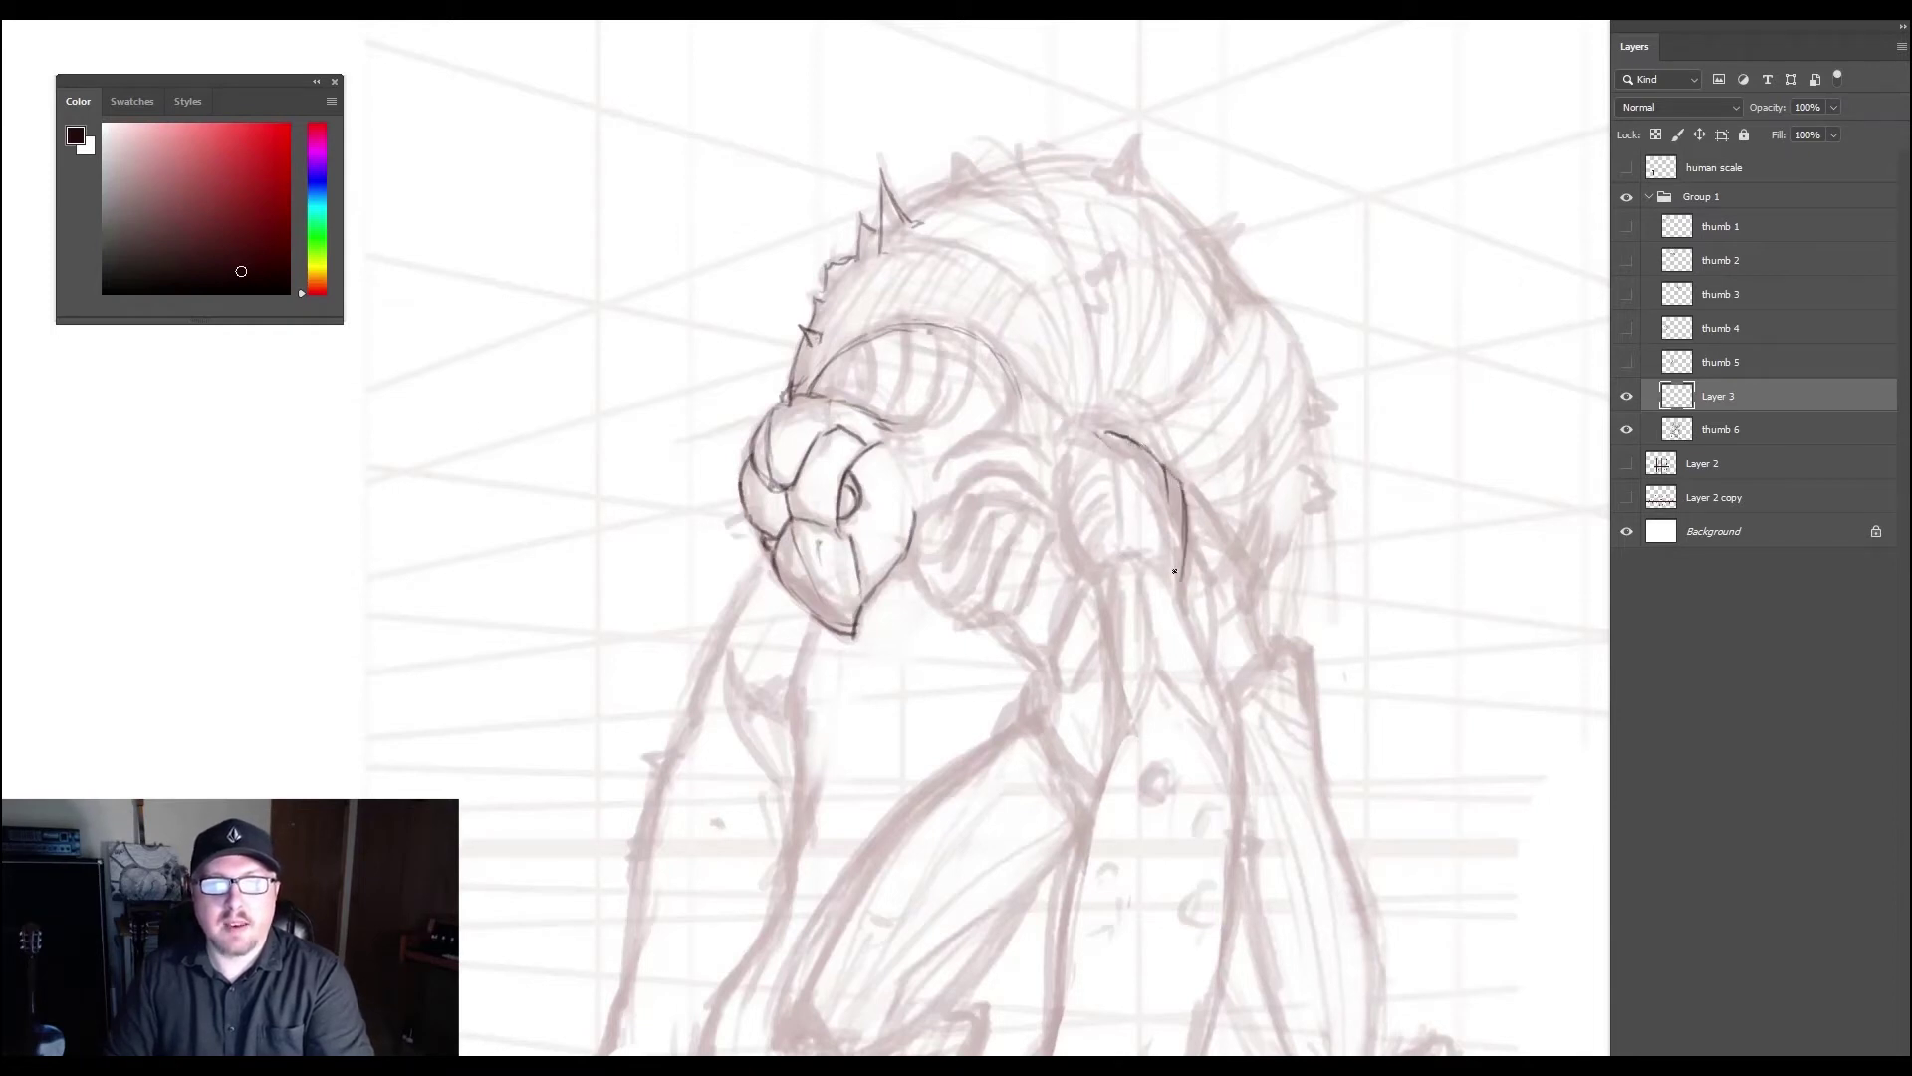
pyautogui.moveTo(1114, 447); pyautogui.dragTo(1124, 498)
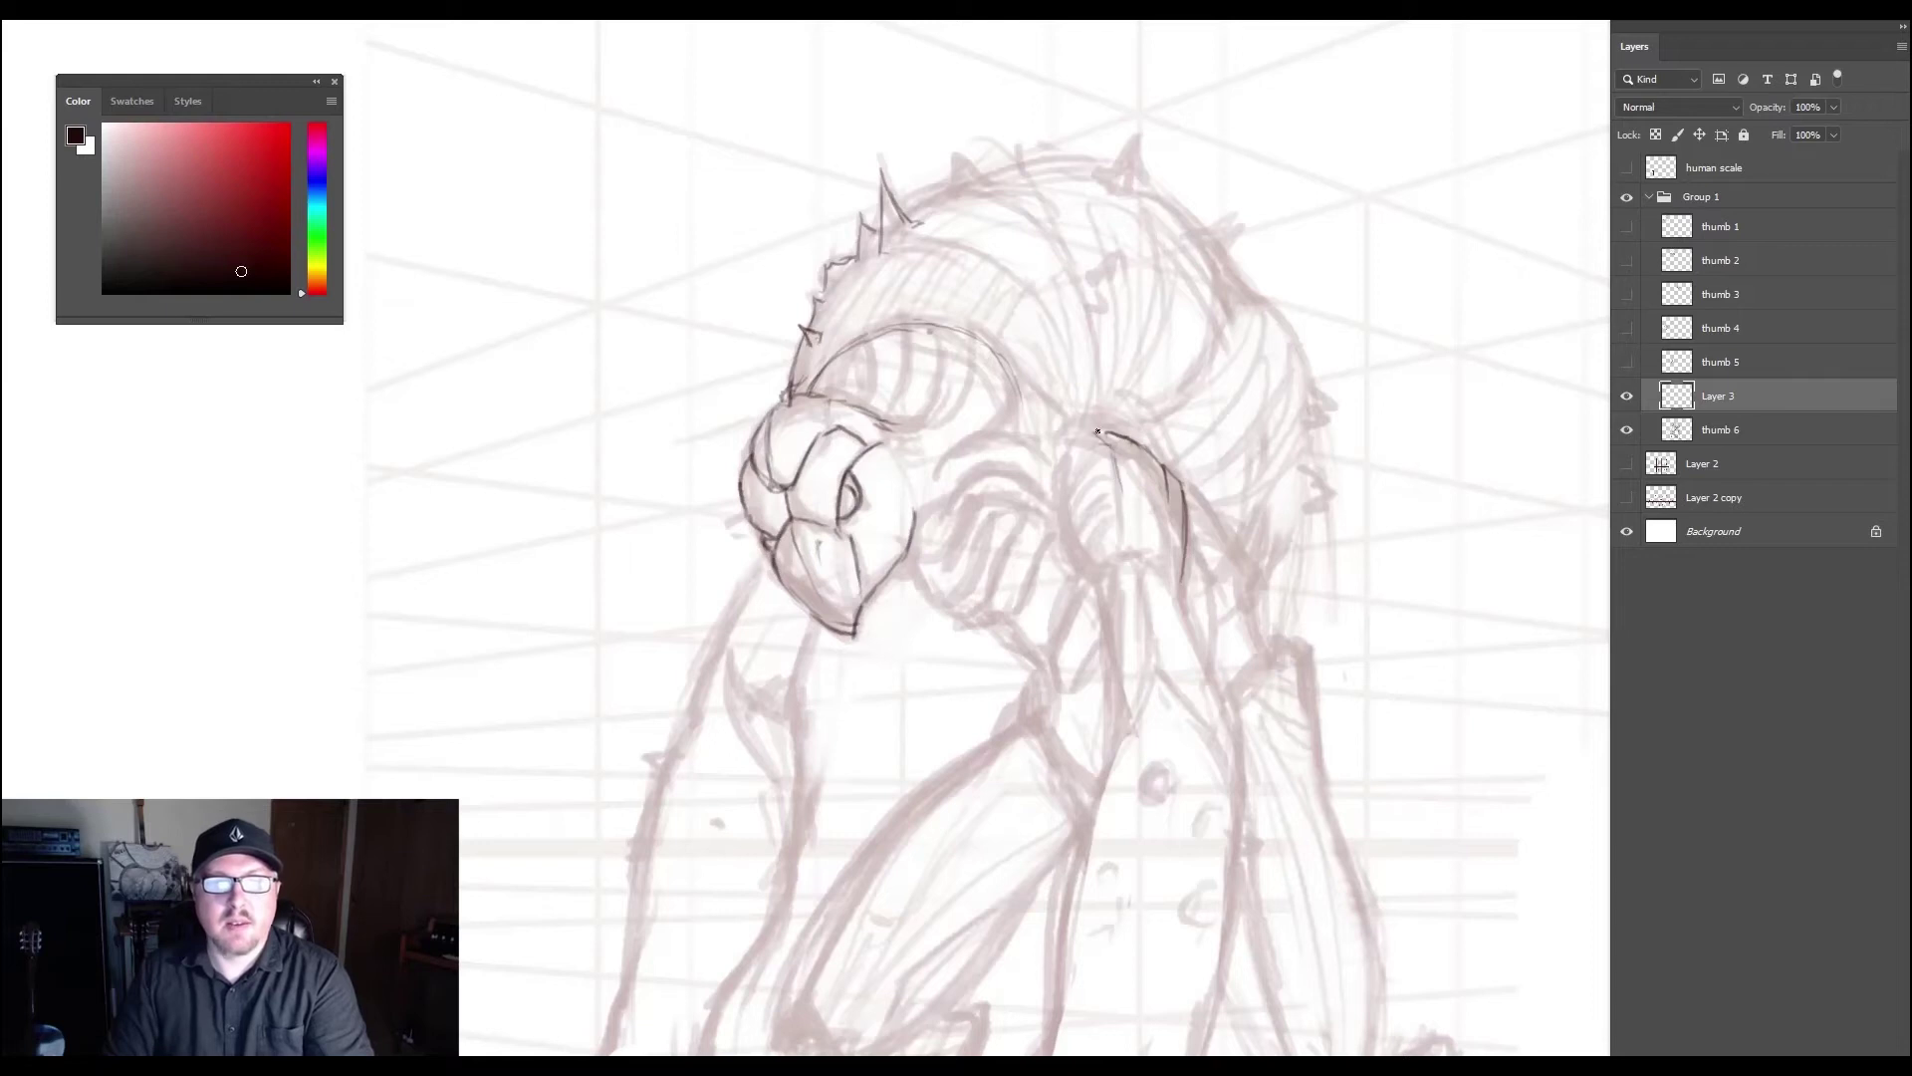
pyautogui.moveTo(1098, 431)
pyautogui.mouseDown()
pyautogui.moveTo(1074, 436)
pyautogui.moveTo(1057, 496)
pyautogui.mouseUp()
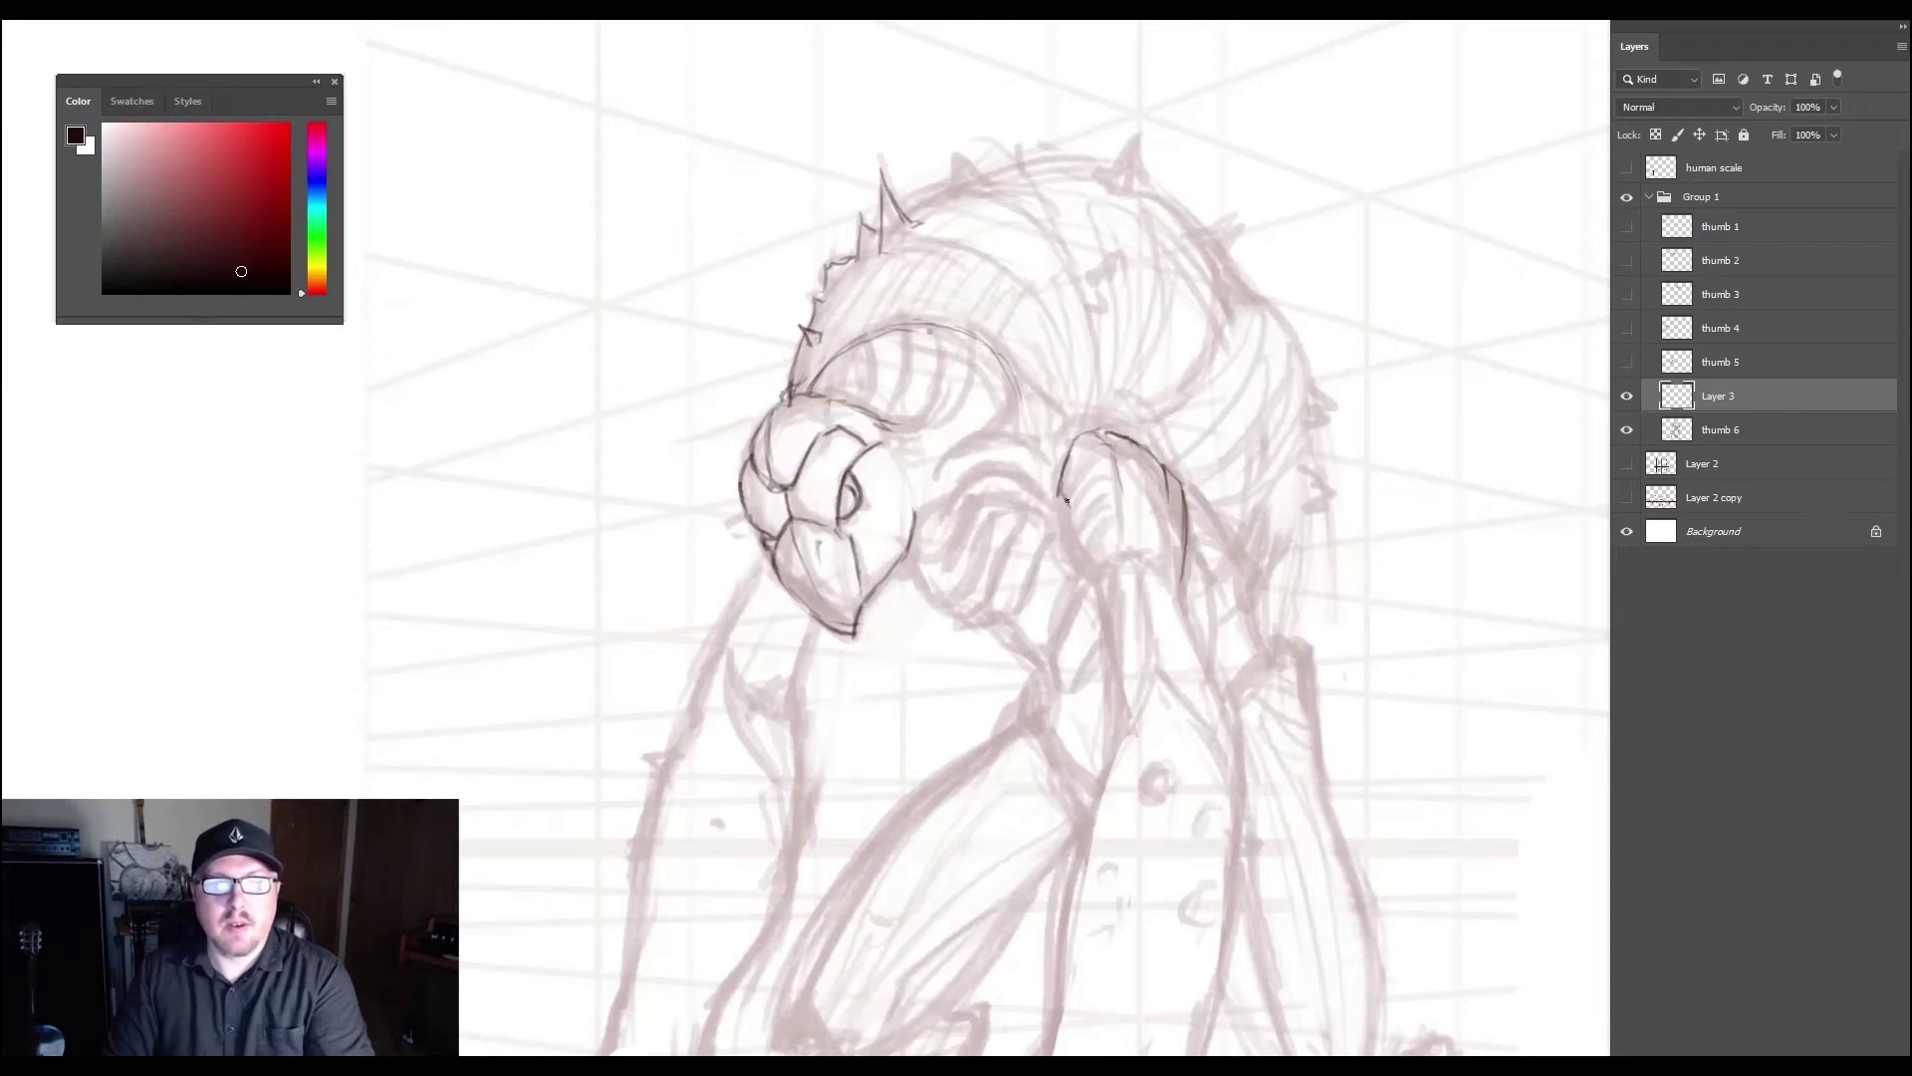
pyautogui.moveTo(1089, 479); pyautogui.dragTo(1072, 538)
pyautogui.moveTo(1090, 454)
pyautogui.mouseDown()
pyautogui.moveTo(1069, 489)
pyautogui.moveTo(1108, 447)
pyautogui.moveTo(1008, 484)
pyautogui.moveTo(1055, 506)
pyautogui.moveTo(1072, 571)
pyautogui.moveTo(1054, 498)
pyautogui.moveTo(1059, 545)
pyautogui.moveTo(1112, 591)
pyautogui.moveTo(1069, 531)
pyautogui.moveTo(1097, 592)
pyautogui.moveTo(1150, 555)
pyautogui.moveTo(1184, 595)
pyautogui.moveTo(1119, 455)
pyautogui.mouseUp()
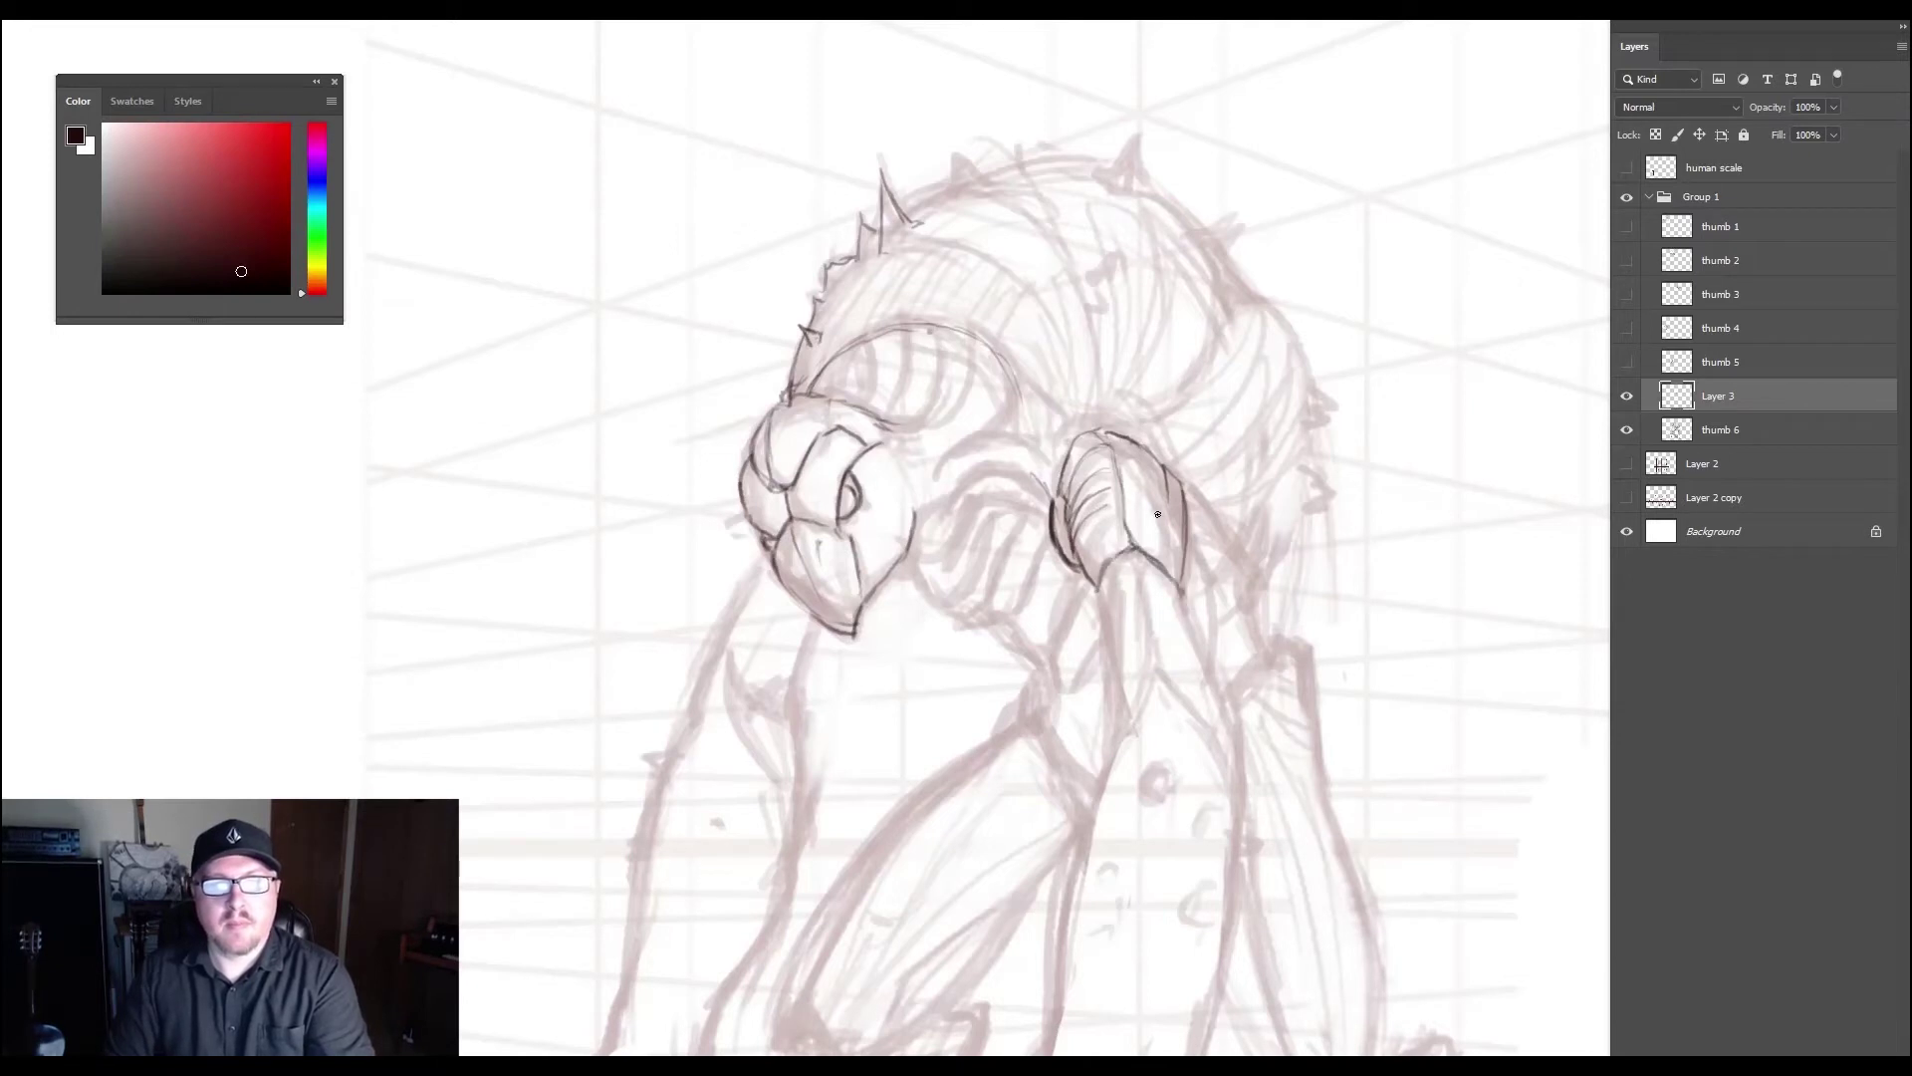
# - Ink the rear edge of the shell from its pointed lower tips up past the back spikes, with curved ridges inside
pyautogui.moveTo(1166, 525)
pyautogui.mouseDown()
pyautogui.moveTo(1158, 560)
pyautogui.moveTo(1183, 550)
pyautogui.moveTo(1139, 470)
pyautogui.moveTo(1213, 527)
pyautogui.mouseUp()
pyautogui.moveTo(1251, 590)
pyautogui.mouseDown()
pyautogui.moveTo(1265, 651)
pyautogui.moveTo(1208, 642)
pyautogui.moveTo(1211, 612)
pyautogui.moveTo(1252, 605)
pyautogui.moveTo(1225, 613)
pyautogui.mouseUp()
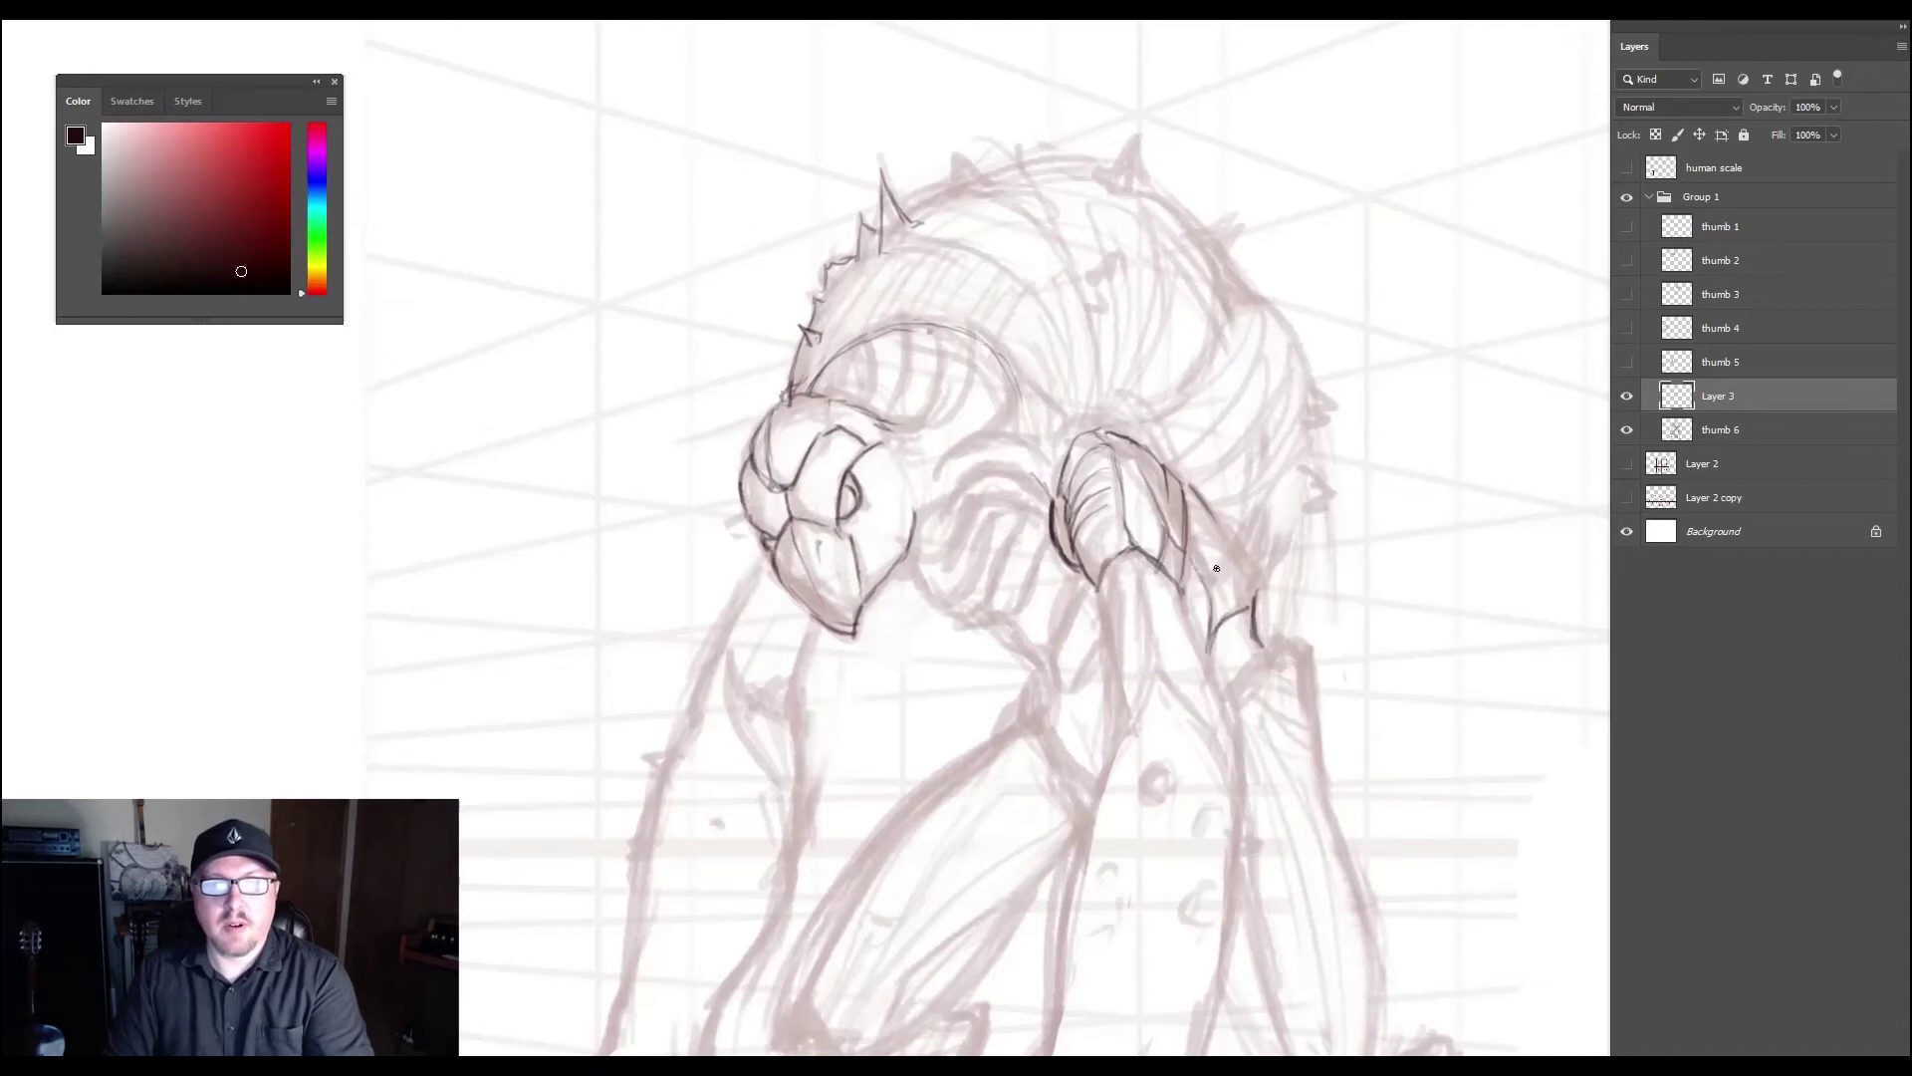
pyautogui.moveTo(1253, 600)
pyautogui.mouseDown()
pyautogui.moveTo(1312, 479)
pyautogui.moveTo(1300, 415)
pyautogui.moveTo(1249, 546)
pyautogui.mouseUp()
pyautogui.moveTo(1299, 460)
pyautogui.mouseDown()
pyautogui.moveTo(1225, 523)
pyautogui.moveTo(1244, 512)
pyautogui.mouseUp()
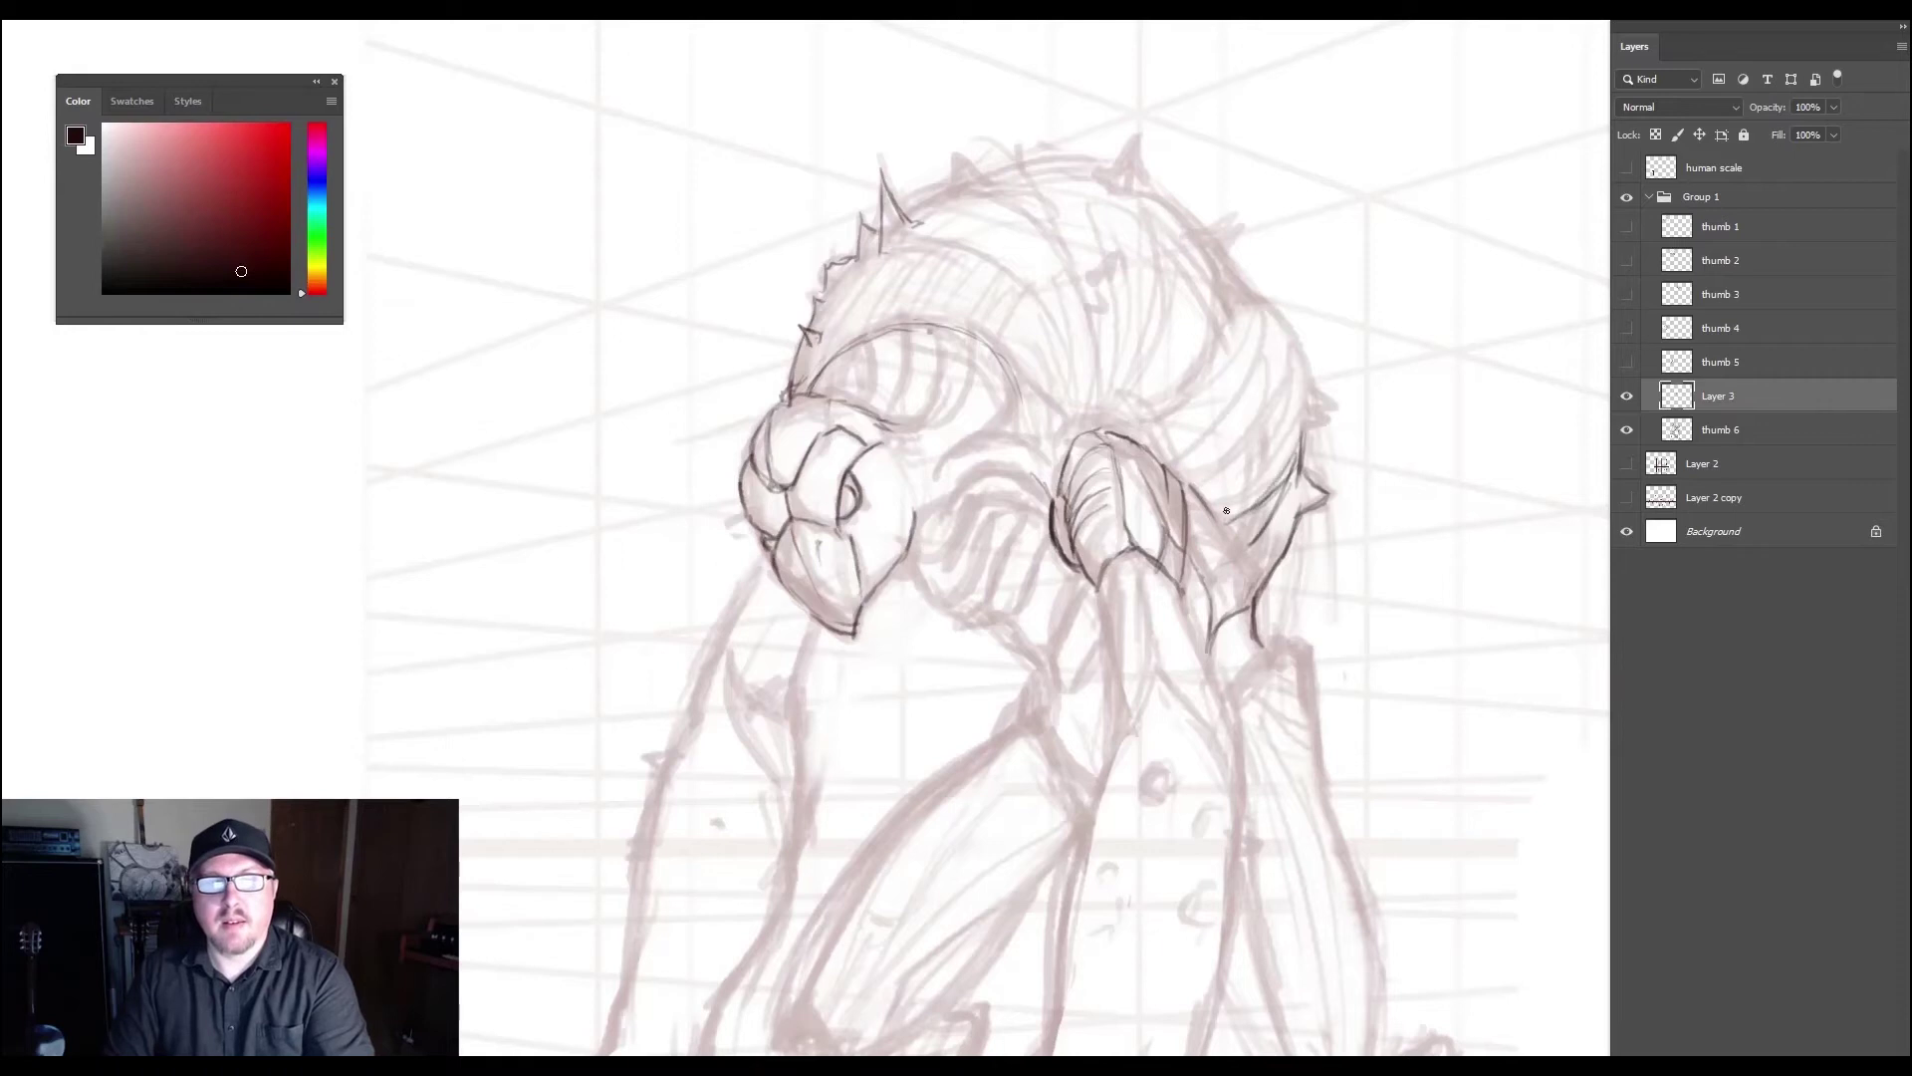
pyautogui.moveTo(1297, 418)
pyautogui.mouseDown()
pyautogui.moveTo(1245, 488)
pyautogui.moveTo(1205, 503)
pyautogui.mouseUp()
pyautogui.moveTo(1305, 390)
pyautogui.mouseDown()
pyautogui.moveTo(1260, 473)
pyautogui.moveTo(1203, 497)
pyautogui.moveTo(1214, 510)
pyautogui.mouseUp()
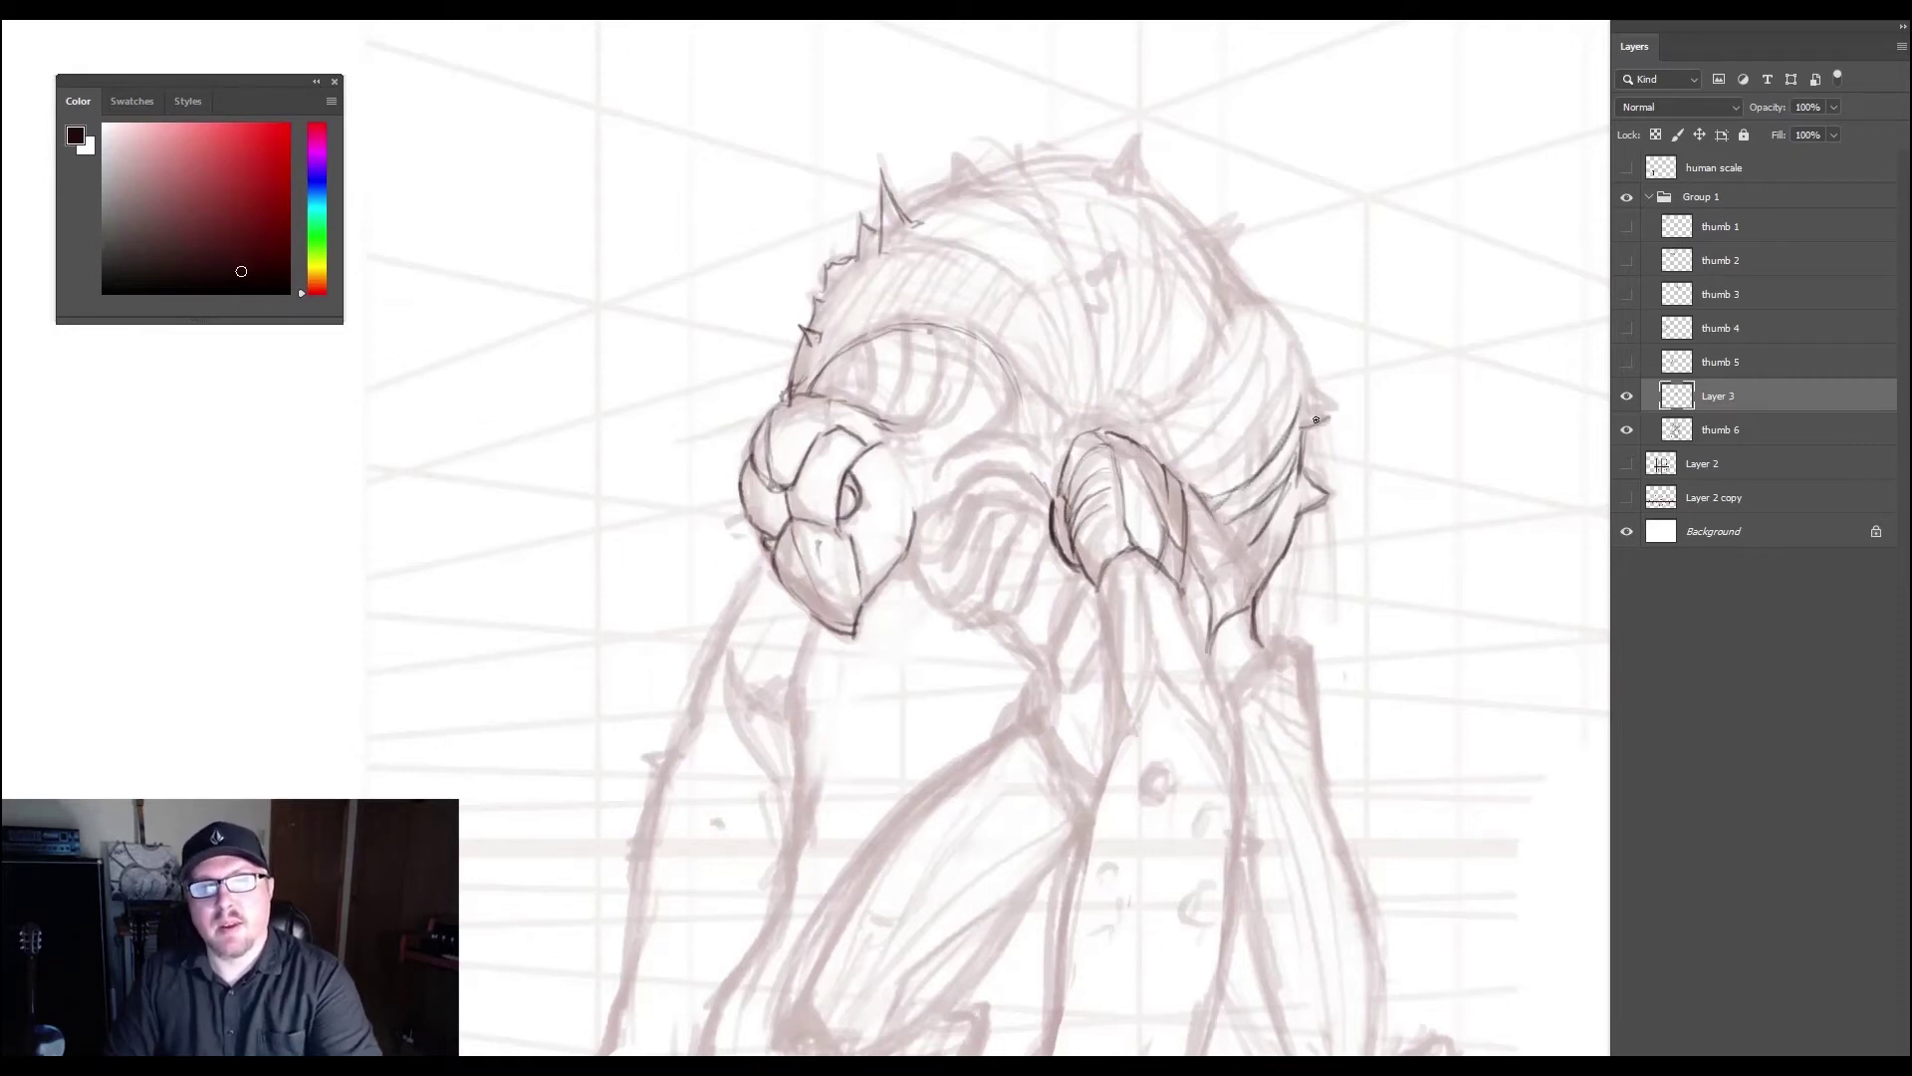
pyautogui.moveTo(1325, 407)
pyautogui.mouseDown()
pyautogui.moveTo(1305, 410)
pyautogui.moveTo(1299, 361)
pyautogui.moveTo(1241, 295)
pyautogui.moveTo(1285, 321)
pyautogui.mouseUp()
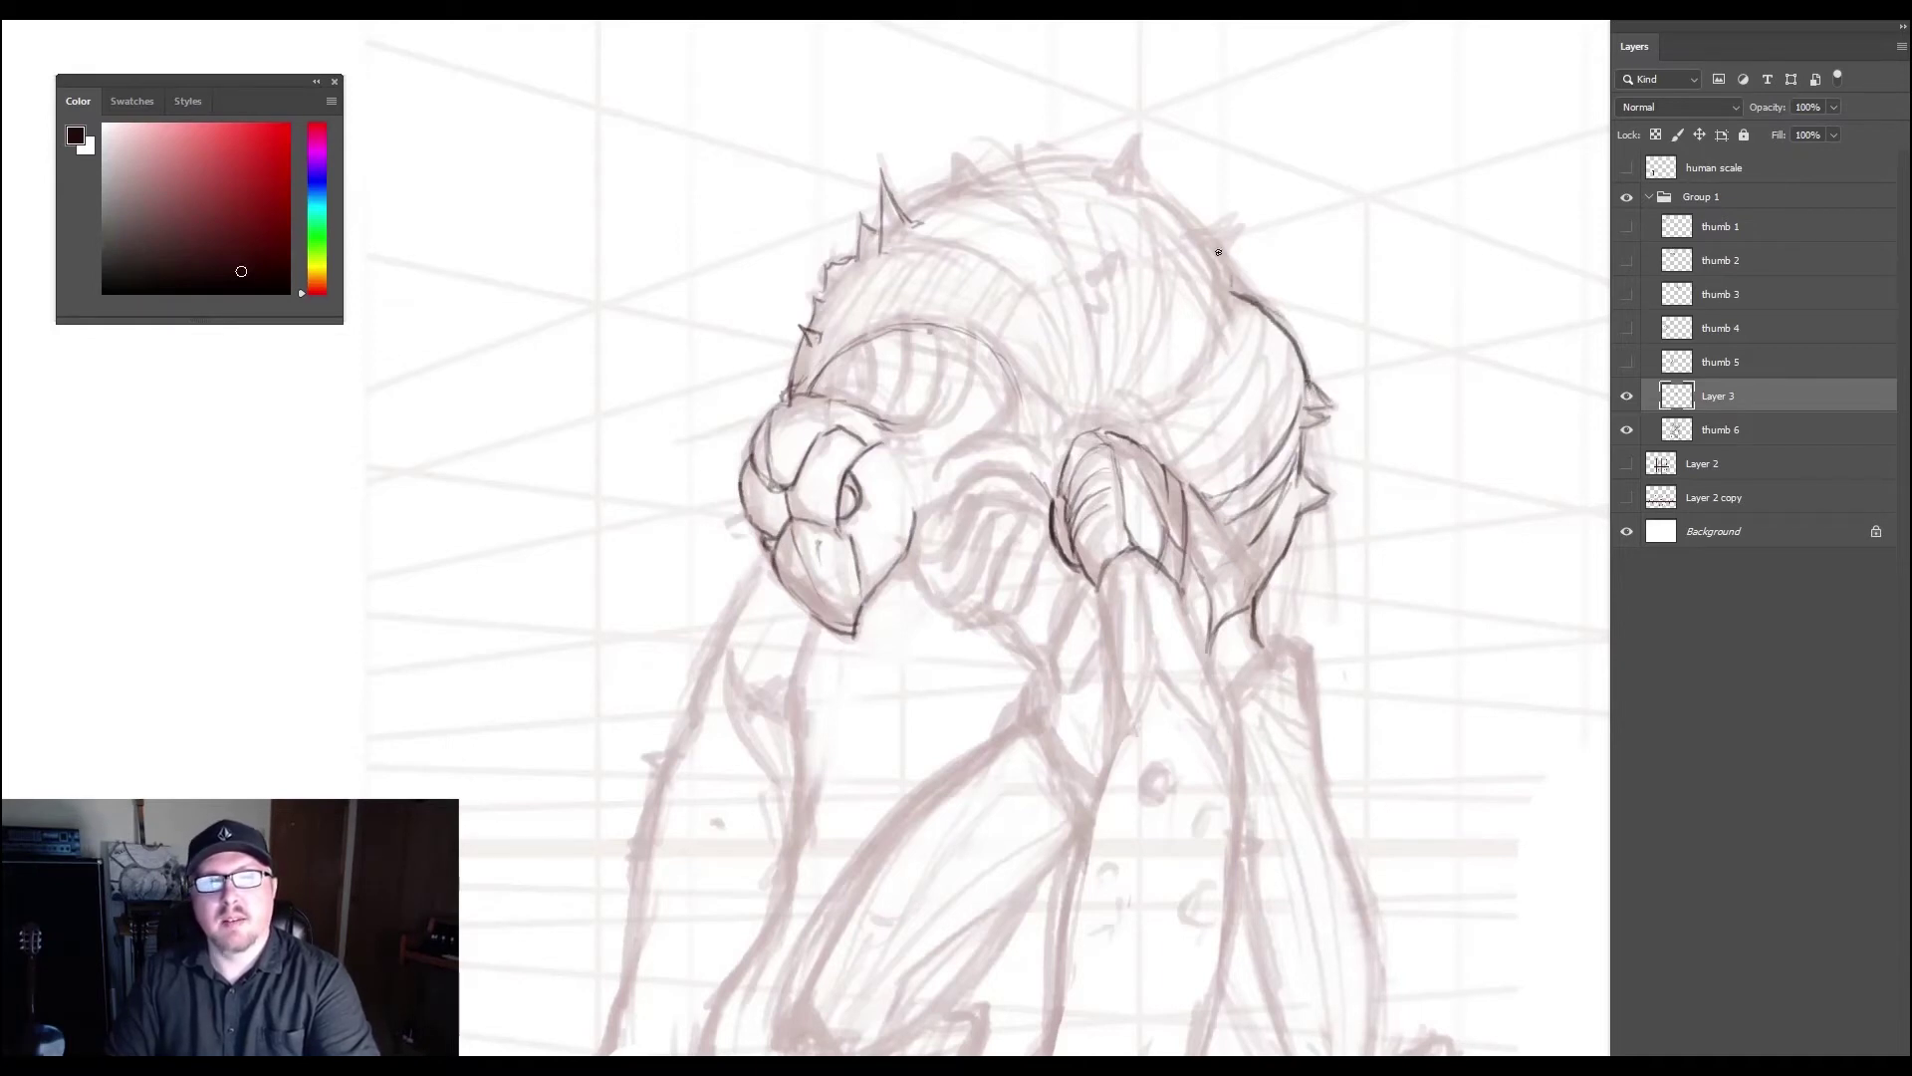
# - Draw curved ridge lines from the shell's upper back edge down toward the shoulder and outline the spike above them
pyautogui.moveTo(1219, 257)
pyautogui.mouseDown()
pyautogui.moveTo(1233, 295)
pyautogui.moveTo(1199, 363)
pyautogui.mouseUp()
pyautogui.moveTo(1242, 300)
pyautogui.mouseDown()
pyautogui.moveTo(1166, 400)
pyautogui.moveTo(1164, 447)
pyautogui.moveTo(1150, 431)
pyautogui.mouseUp()
pyautogui.moveTo(1190, 229)
pyautogui.mouseDown()
pyautogui.moveTo(1173, 318)
pyautogui.moveTo(1110, 394)
pyautogui.mouseUp()
pyautogui.moveTo(1185, 239)
pyautogui.mouseDown()
pyautogui.moveTo(1148, 353)
pyautogui.moveTo(1200, 292)
pyautogui.moveTo(1117, 390)
pyautogui.mouseUp()
pyautogui.moveTo(1203, 276); pyautogui.dragTo(1177, 334)
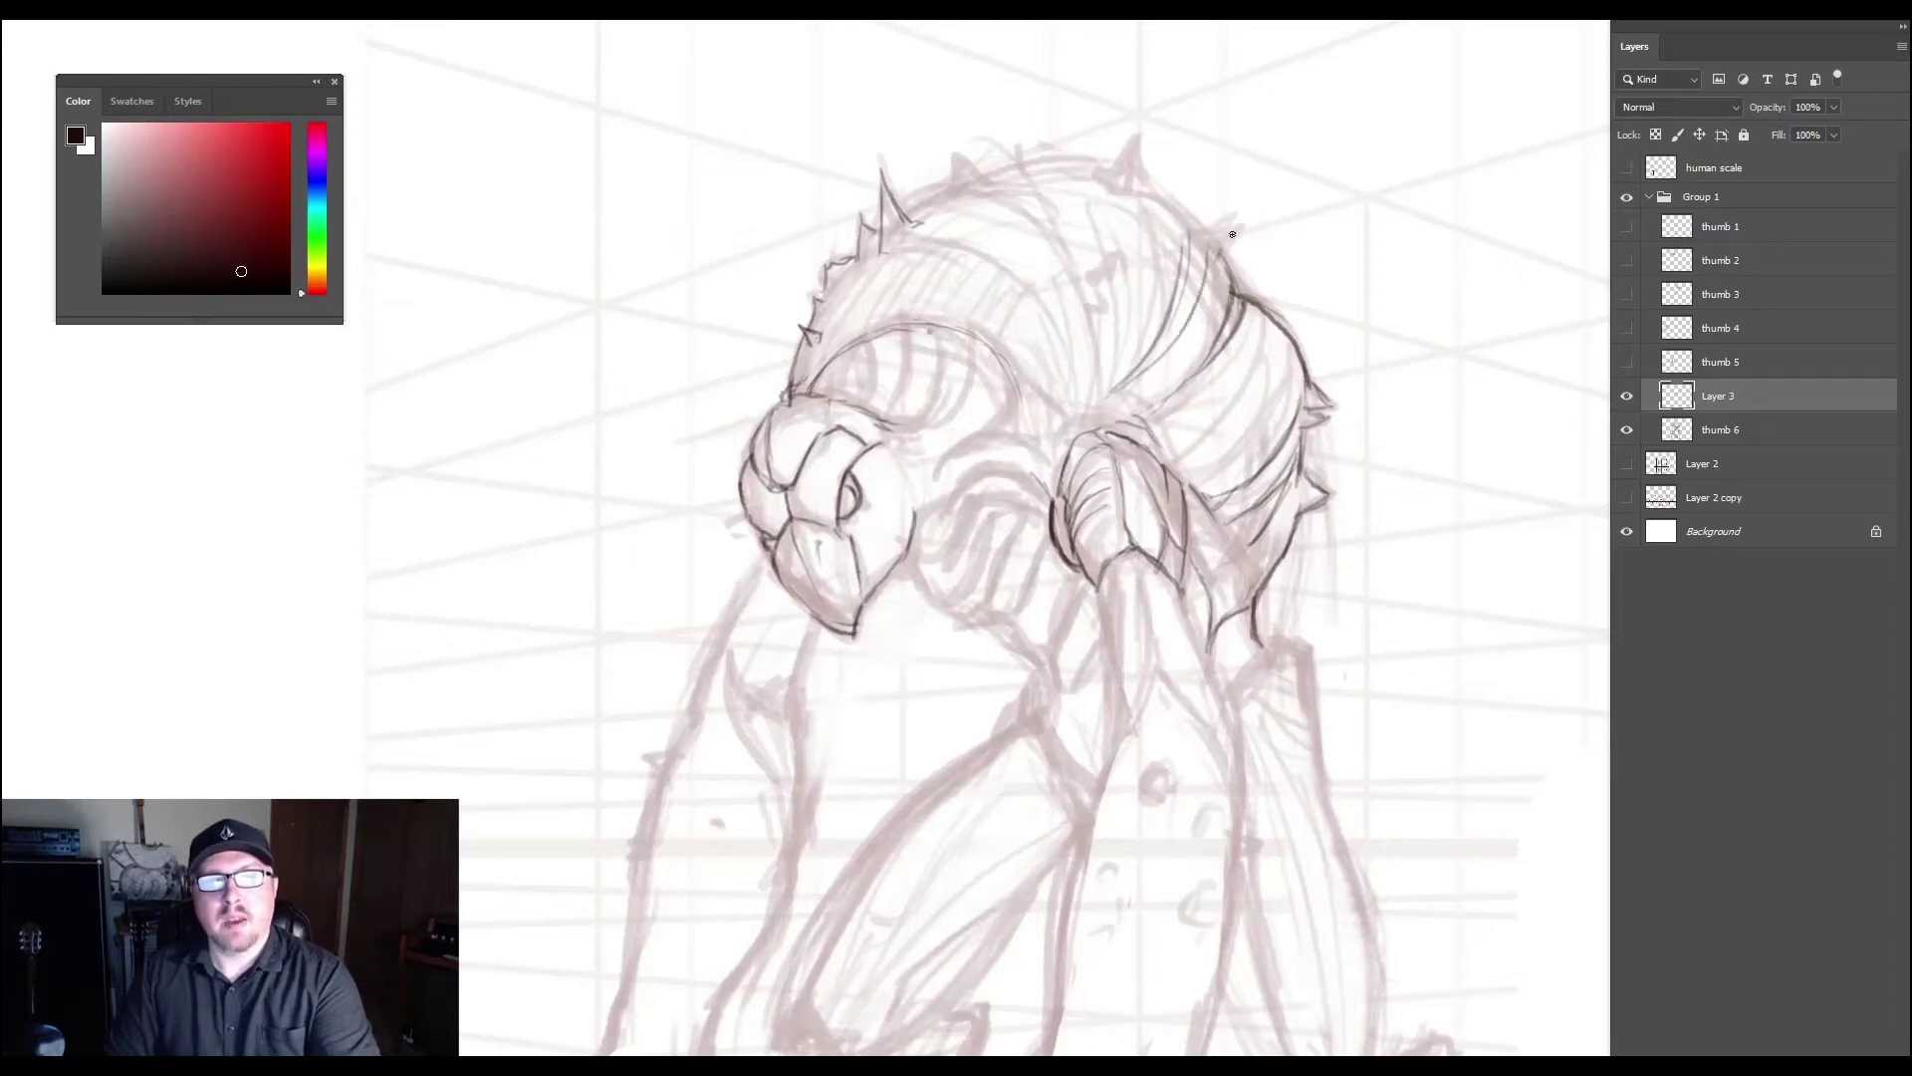
pyautogui.moveTo(1211, 250); pyautogui.dragTo(1226, 234)
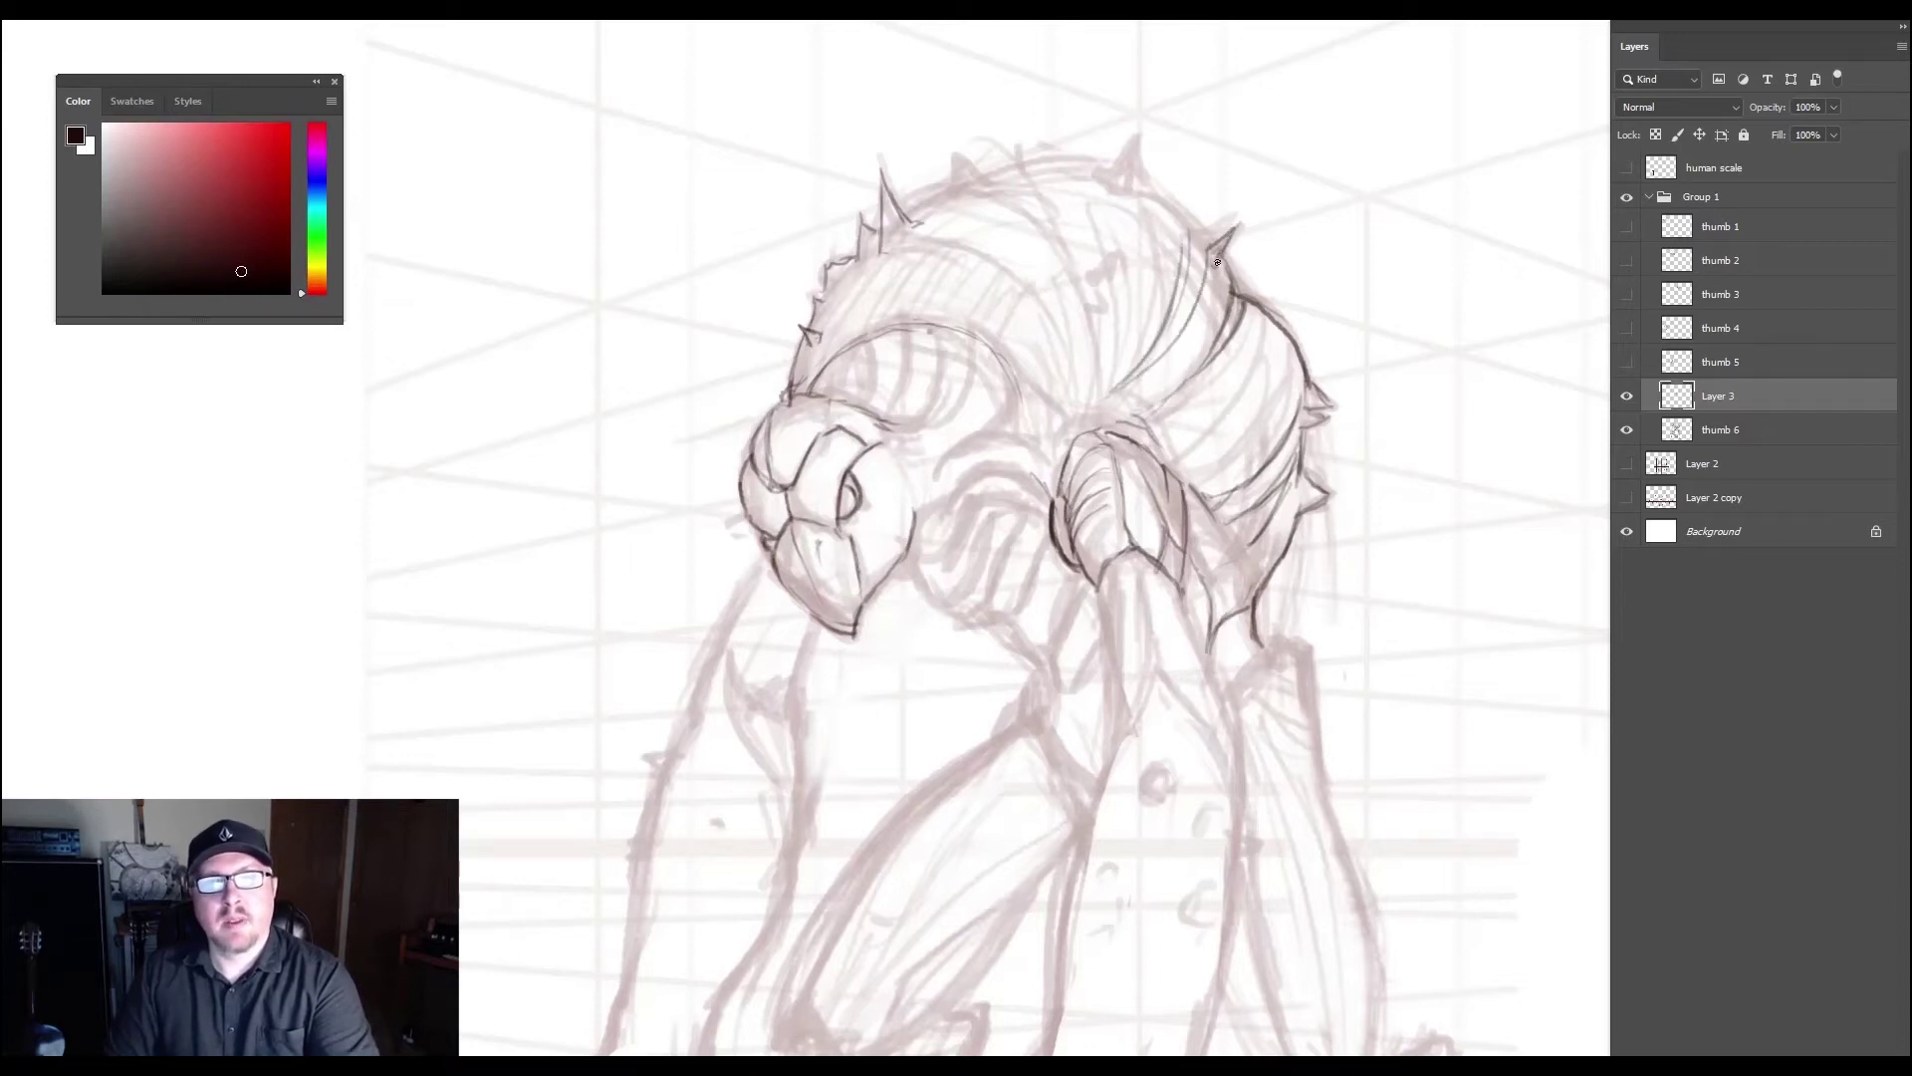
# - Ink the top edge of the shell from the back spike over to the front spikes, including the two spikes along the crest
pyautogui.moveTo(1211, 239)
pyautogui.mouseDown()
pyautogui.moveTo(1221, 225)
pyautogui.moveTo(1164, 190)
pyautogui.moveTo(1208, 233)
pyautogui.mouseUp()
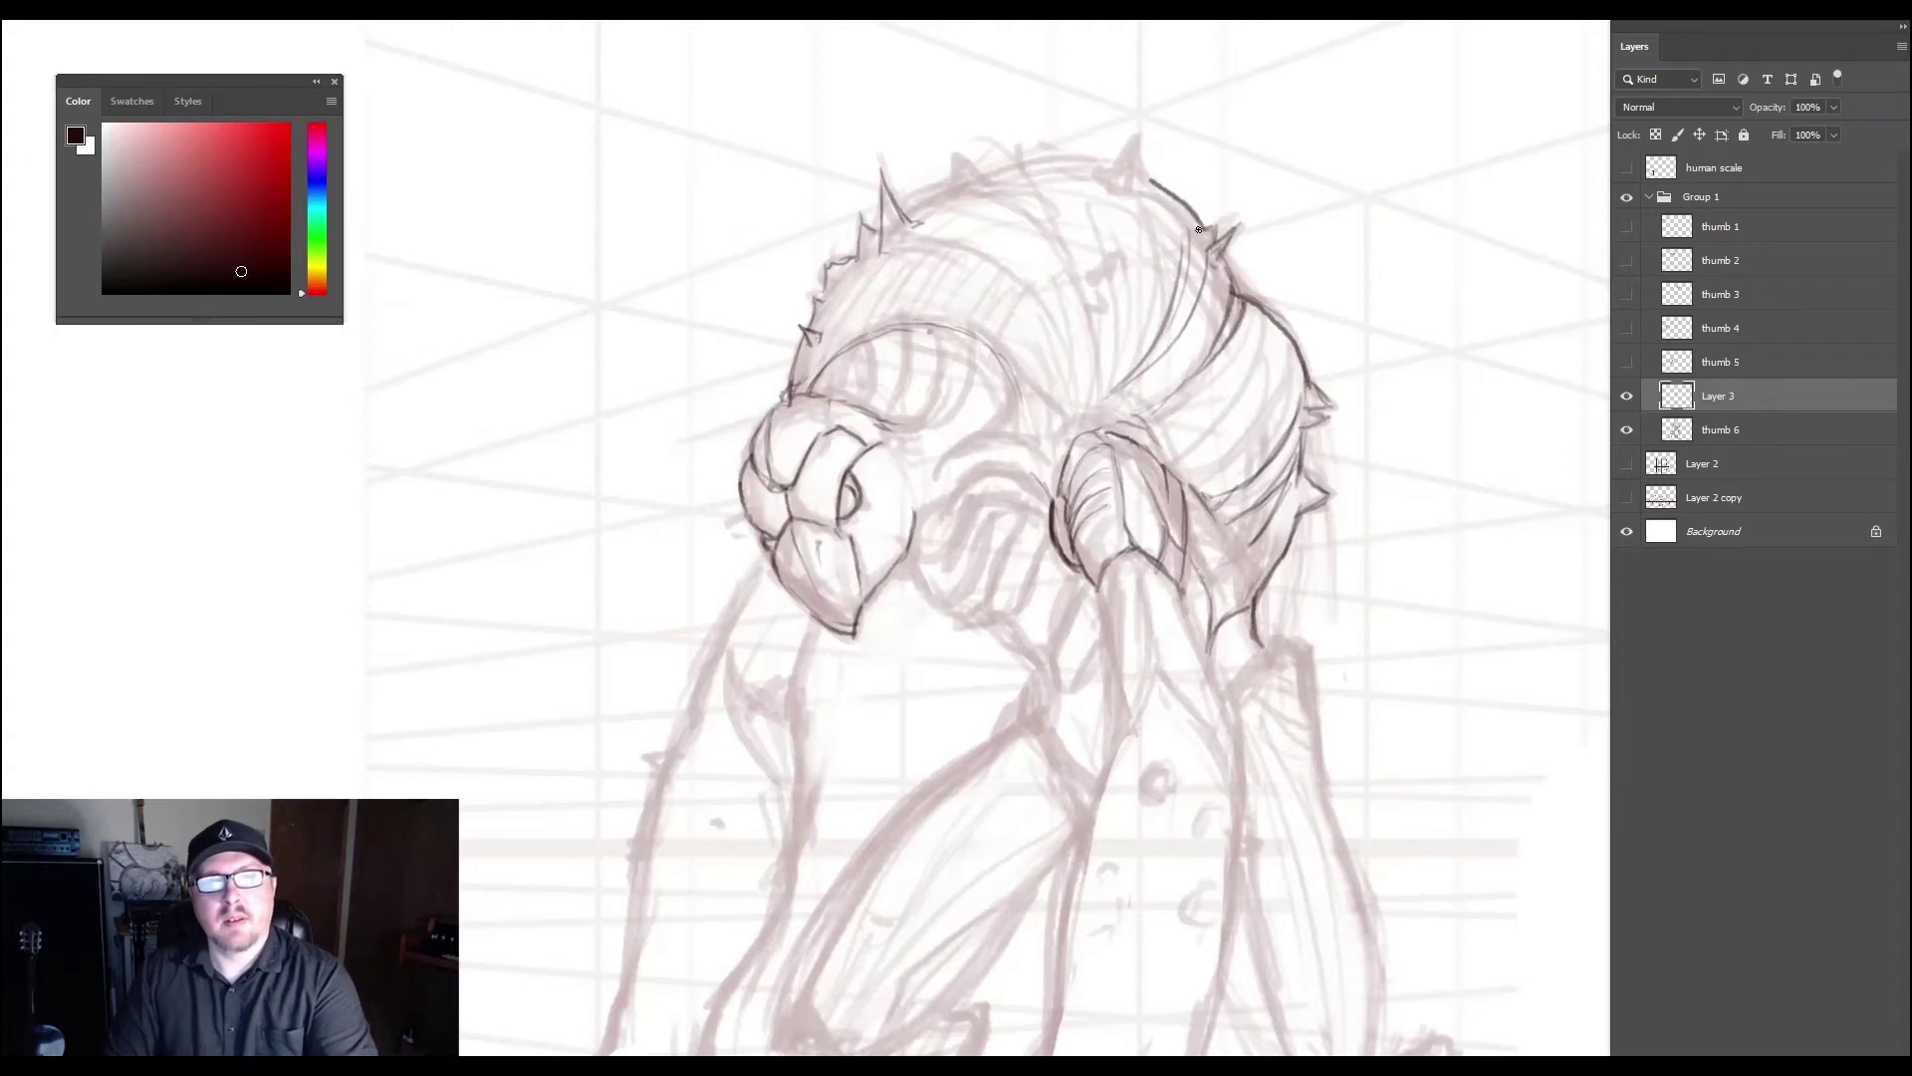
pyautogui.moveTo(1147, 176)
pyautogui.mouseDown()
pyautogui.moveTo(1135, 134)
pyautogui.moveTo(1141, 168)
pyautogui.moveTo(1124, 149)
pyautogui.moveTo(1107, 184)
pyautogui.moveTo(1132, 191)
pyautogui.moveTo(1052, 176)
pyautogui.moveTo(1039, 143)
pyautogui.moveTo(1109, 221)
pyautogui.moveTo(1073, 151)
pyautogui.moveTo(1107, 160)
pyautogui.moveTo(975, 179)
pyautogui.moveTo(1004, 169)
pyautogui.moveTo(956, 150)
pyautogui.moveTo(977, 176)
pyautogui.moveTo(961, 151)
pyautogui.moveTo(955, 190)
pyautogui.moveTo(908, 206)
pyautogui.mouseUp()
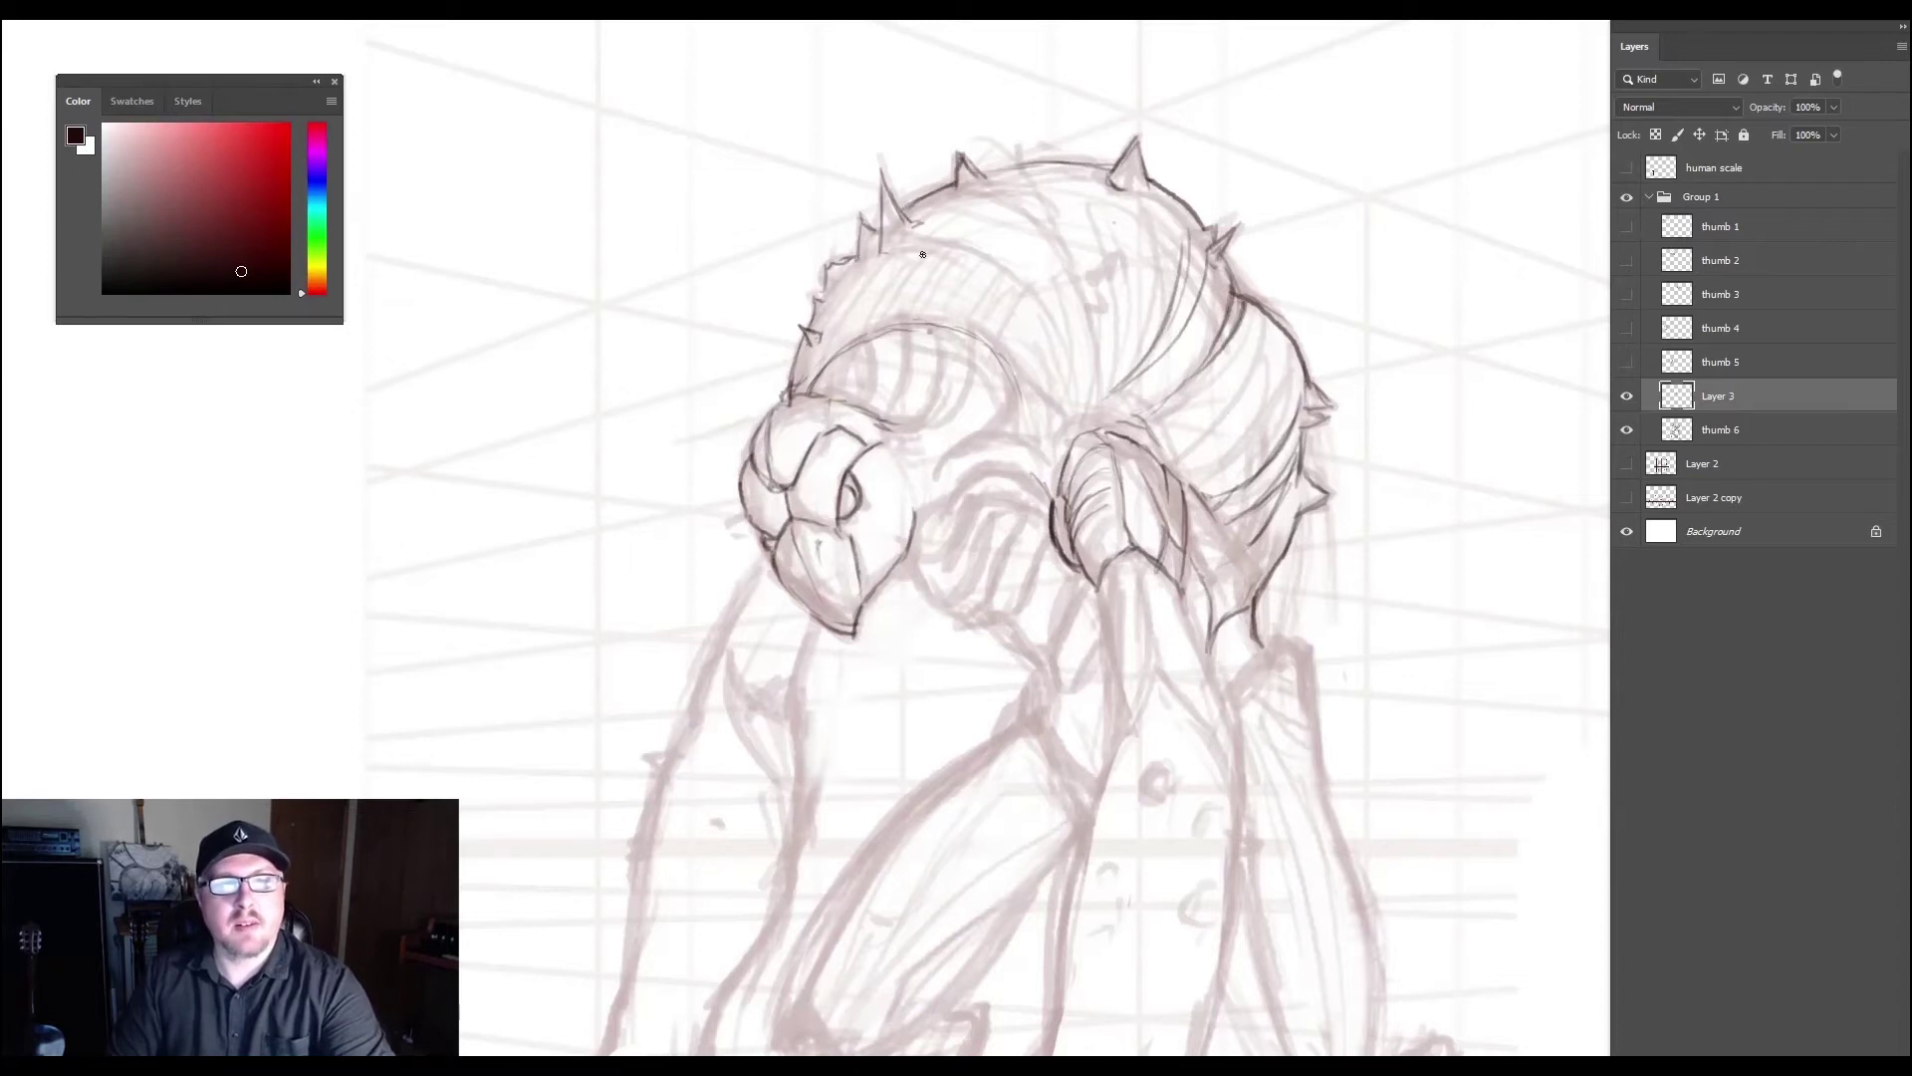
pyautogui.moveTo(852, 267); pyautogui.dragTo(885, 237)
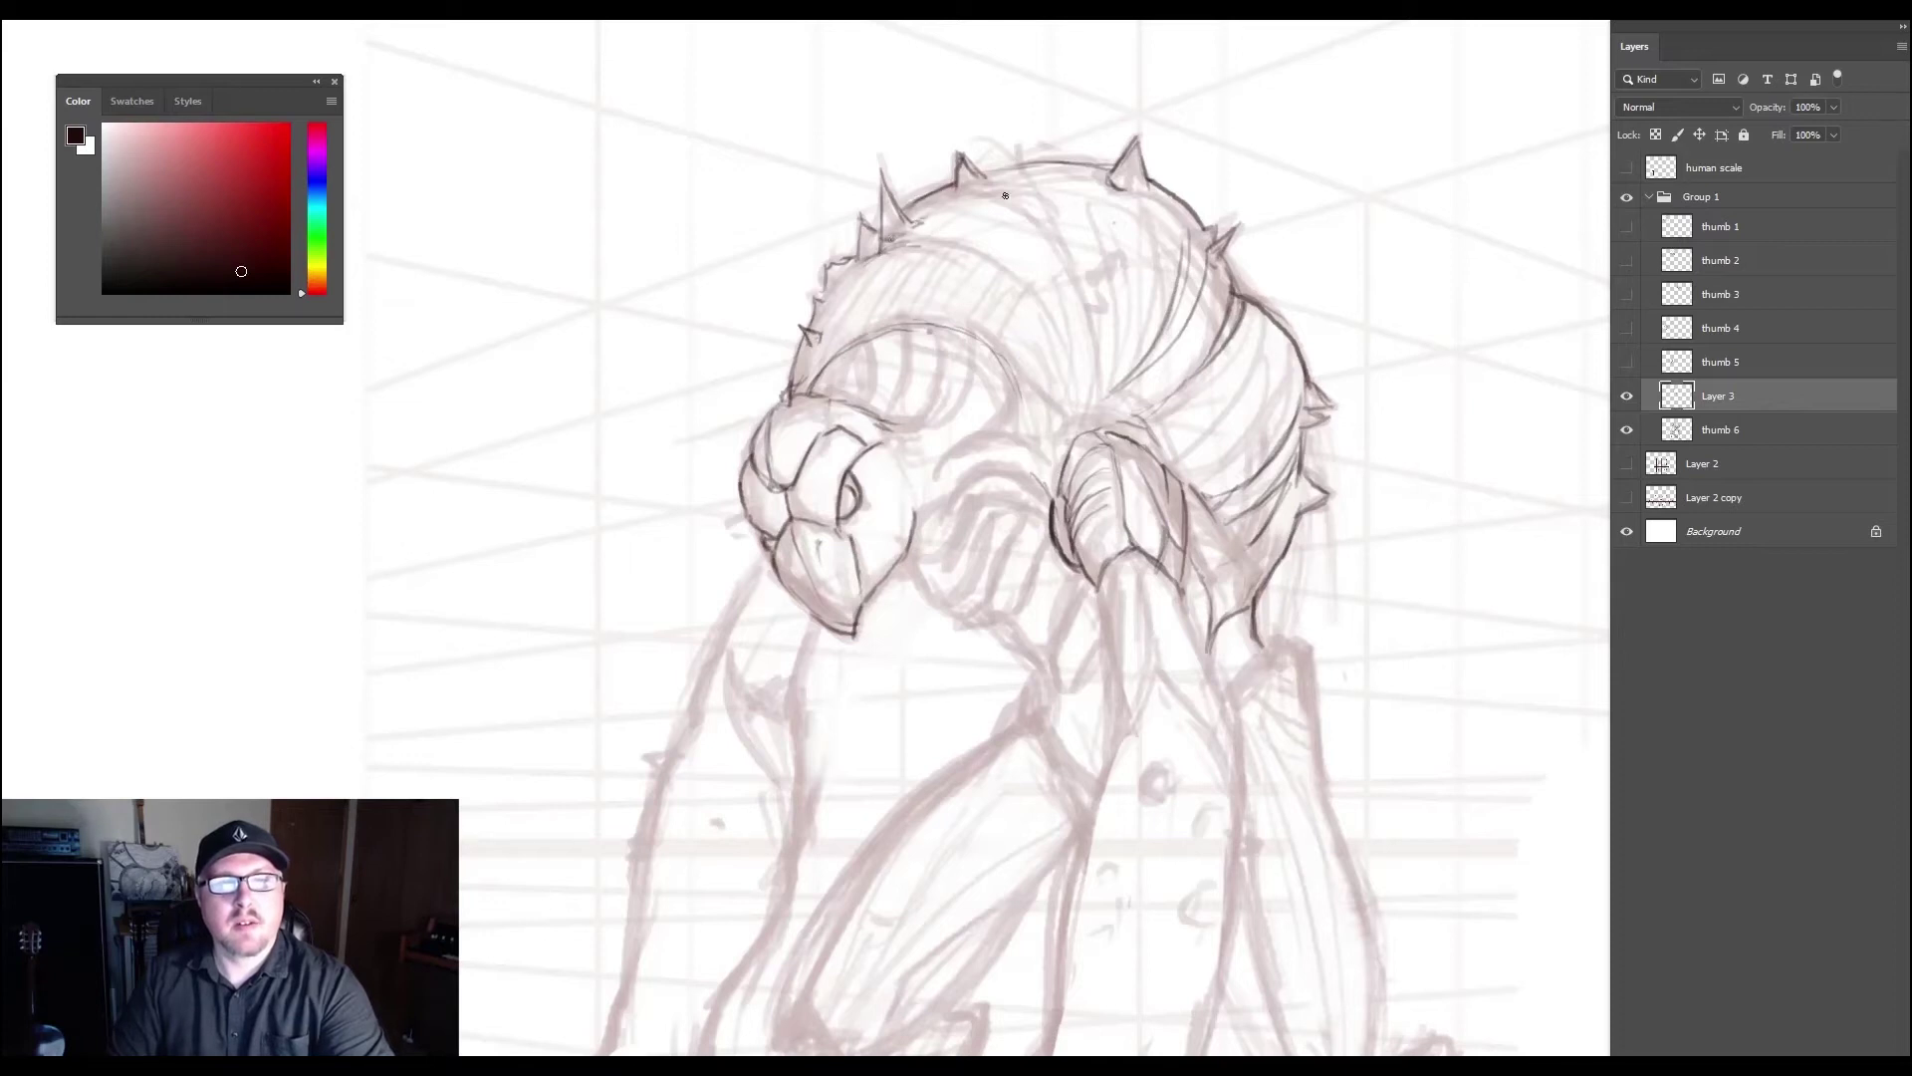
# - Draw long curved ridge lines from the top of the shell down to where they converge above the shoulder plate
pyautogui.moveTo(976, 188)
pyautogui.mouseDown()
pyautogui.moveTo(1028, 206)
pyautogui.moveTo(1069, 261)
pyautogui.moveTo(1094, 414)
pyautogui.mouseUp()
pyautogui.moveTo(1099, 311); pyautogui.dragTo(1094, 423)
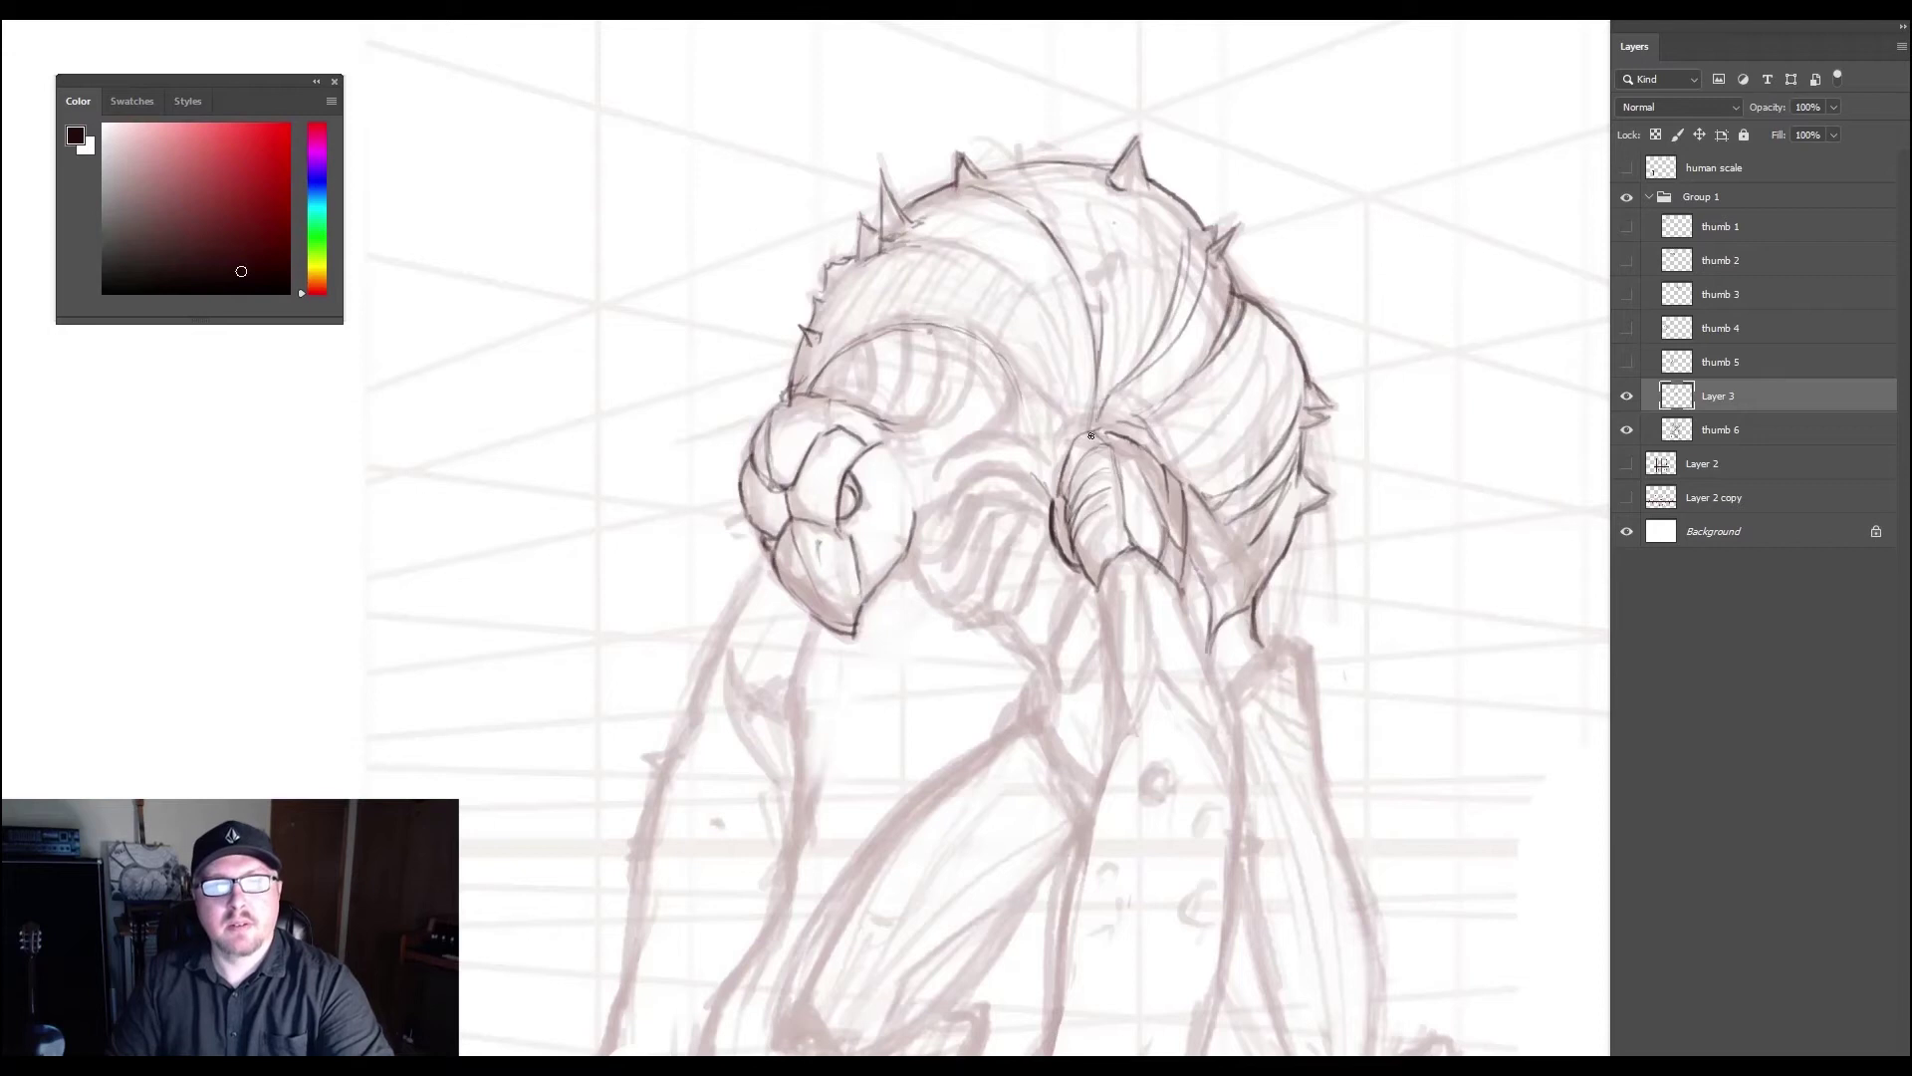
pyautogui.moveTo(1140, 273); pyautogui.dragTo(1100, 389)
pyautogui.moveTo(1134, 199)
pyautogui.mouseDown()
pyautogui.moveTo(1122, 321)
pyautogui.moveTo(1149, 301)
pyautogui.mouseUp()
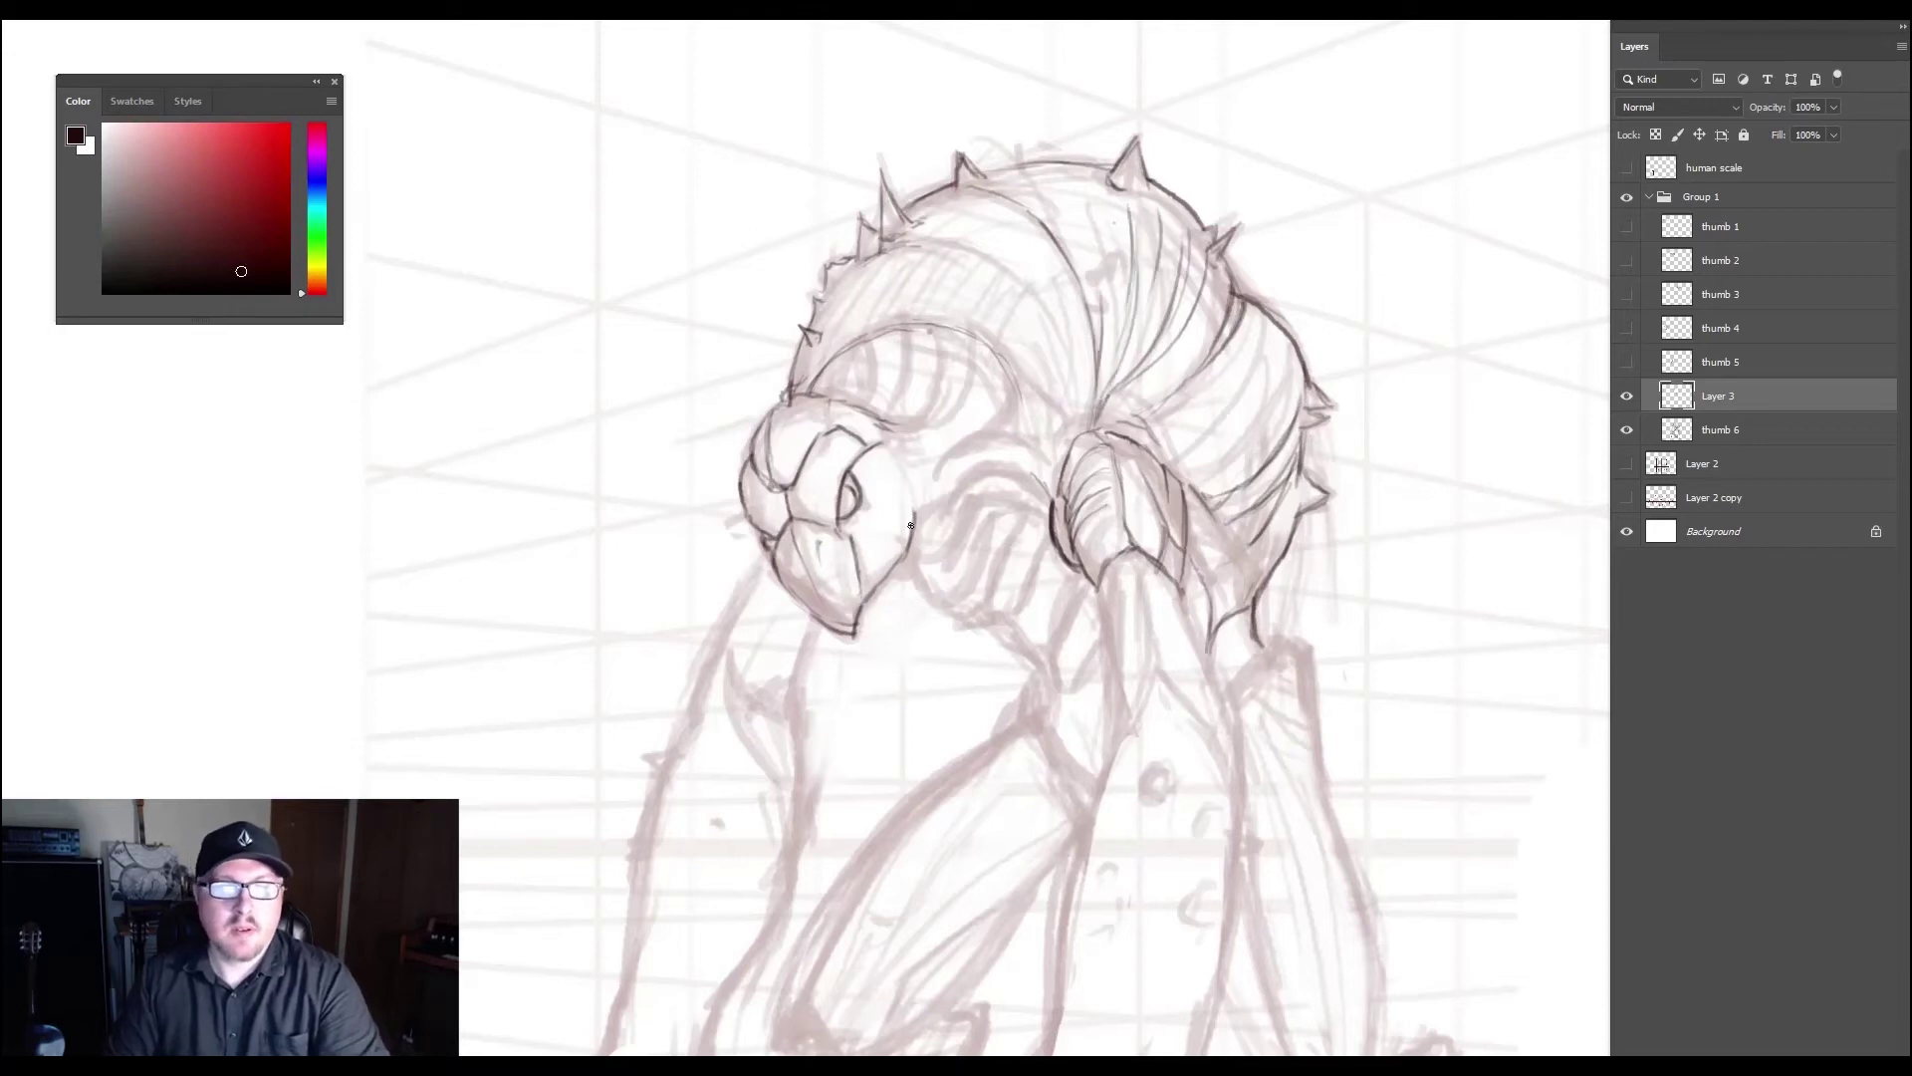
# - Ink the rear curve of the recess behind the face and fill it with curved vertical fold lines
pyautogui.moveTo(935, 472)
pyautogui.mouseDown()
pyautogui.moveTo(1002, 414)
pyautogui.moveTo(938, 435)
pyautogui.mouseUp()
pyautogui.moveTo(981, 368)
pyautogui.mouseDown()
pyautogui.moveTo(940, 429)
pyautogui.moveTo(990, 368)
pyautogui.moveTo(898, 412)
pyautogui.mouseUp()
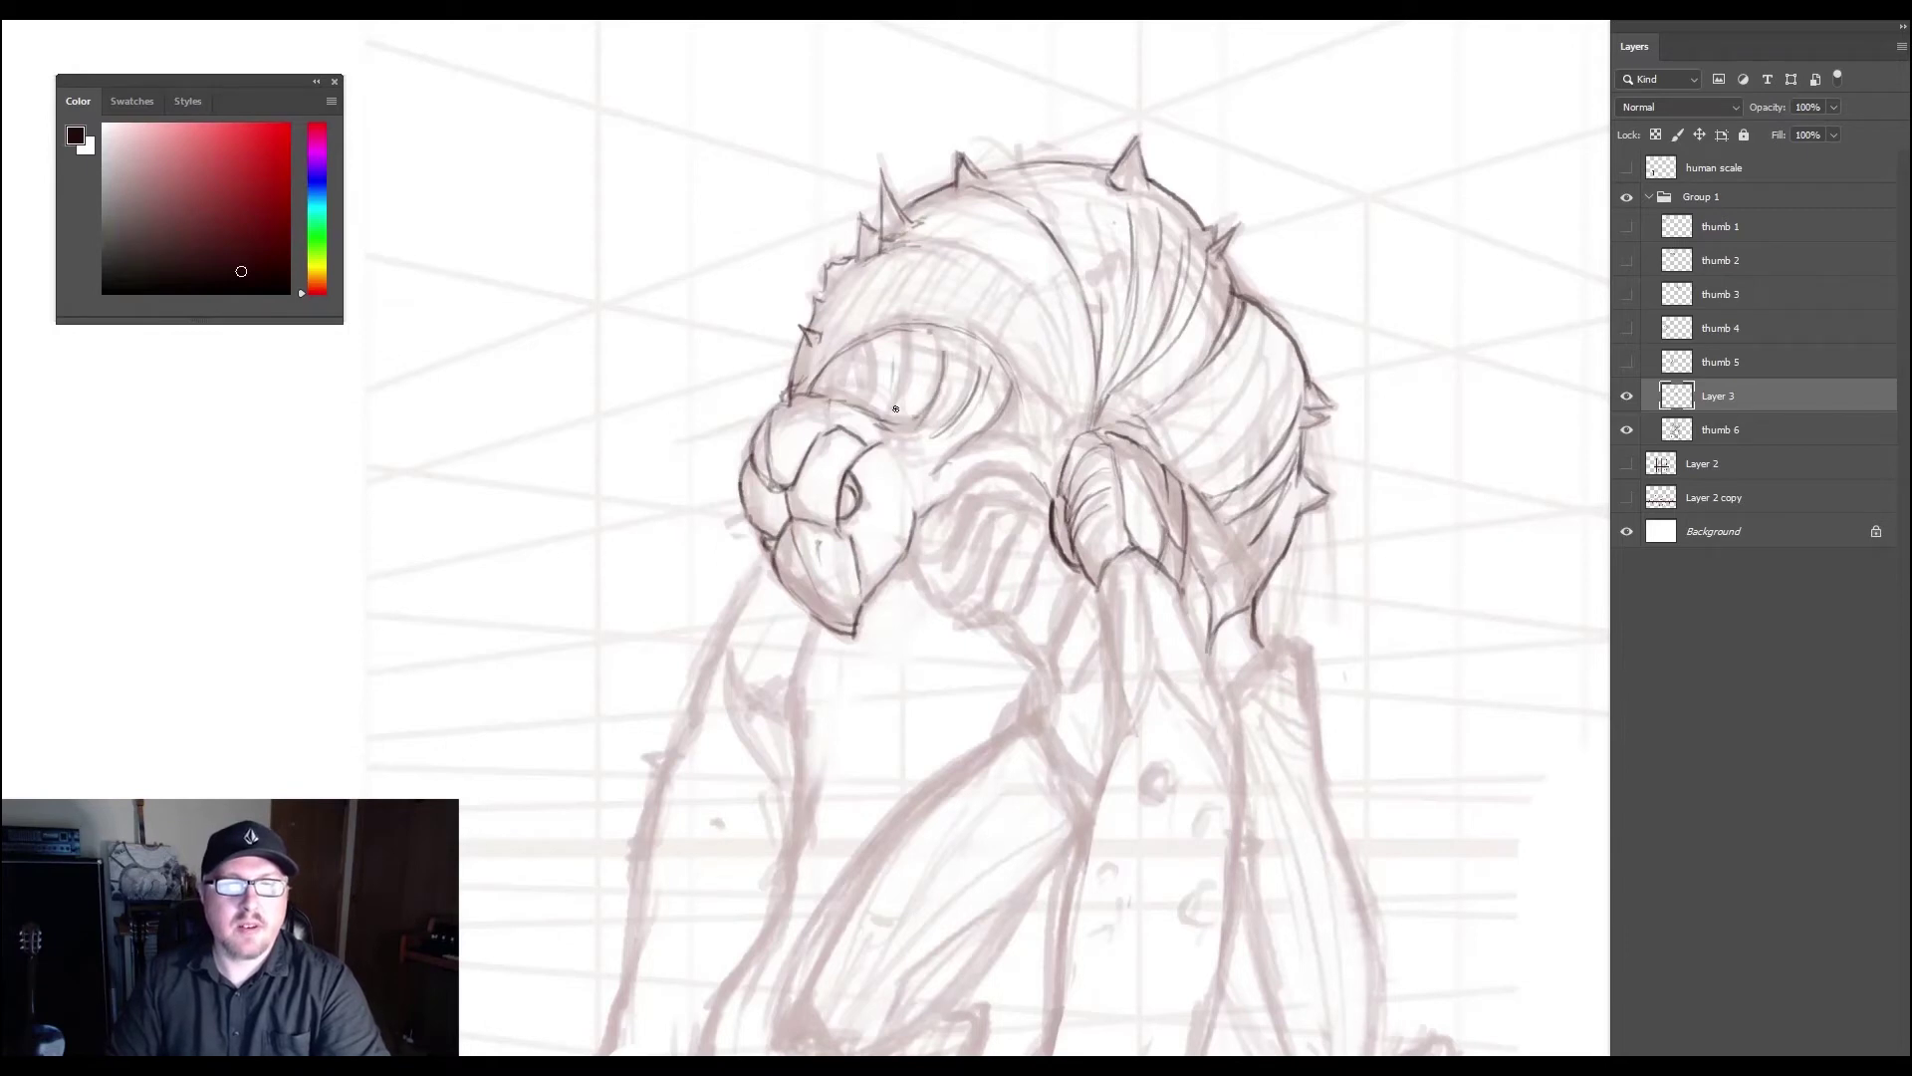
pyautogui.moveTo(900, 341)
pyautogui.mouseDown()
pyautogui.moveTo(892, 415)
pyautogui.moveTo(874, 377)
pyautogui.mouseUp()
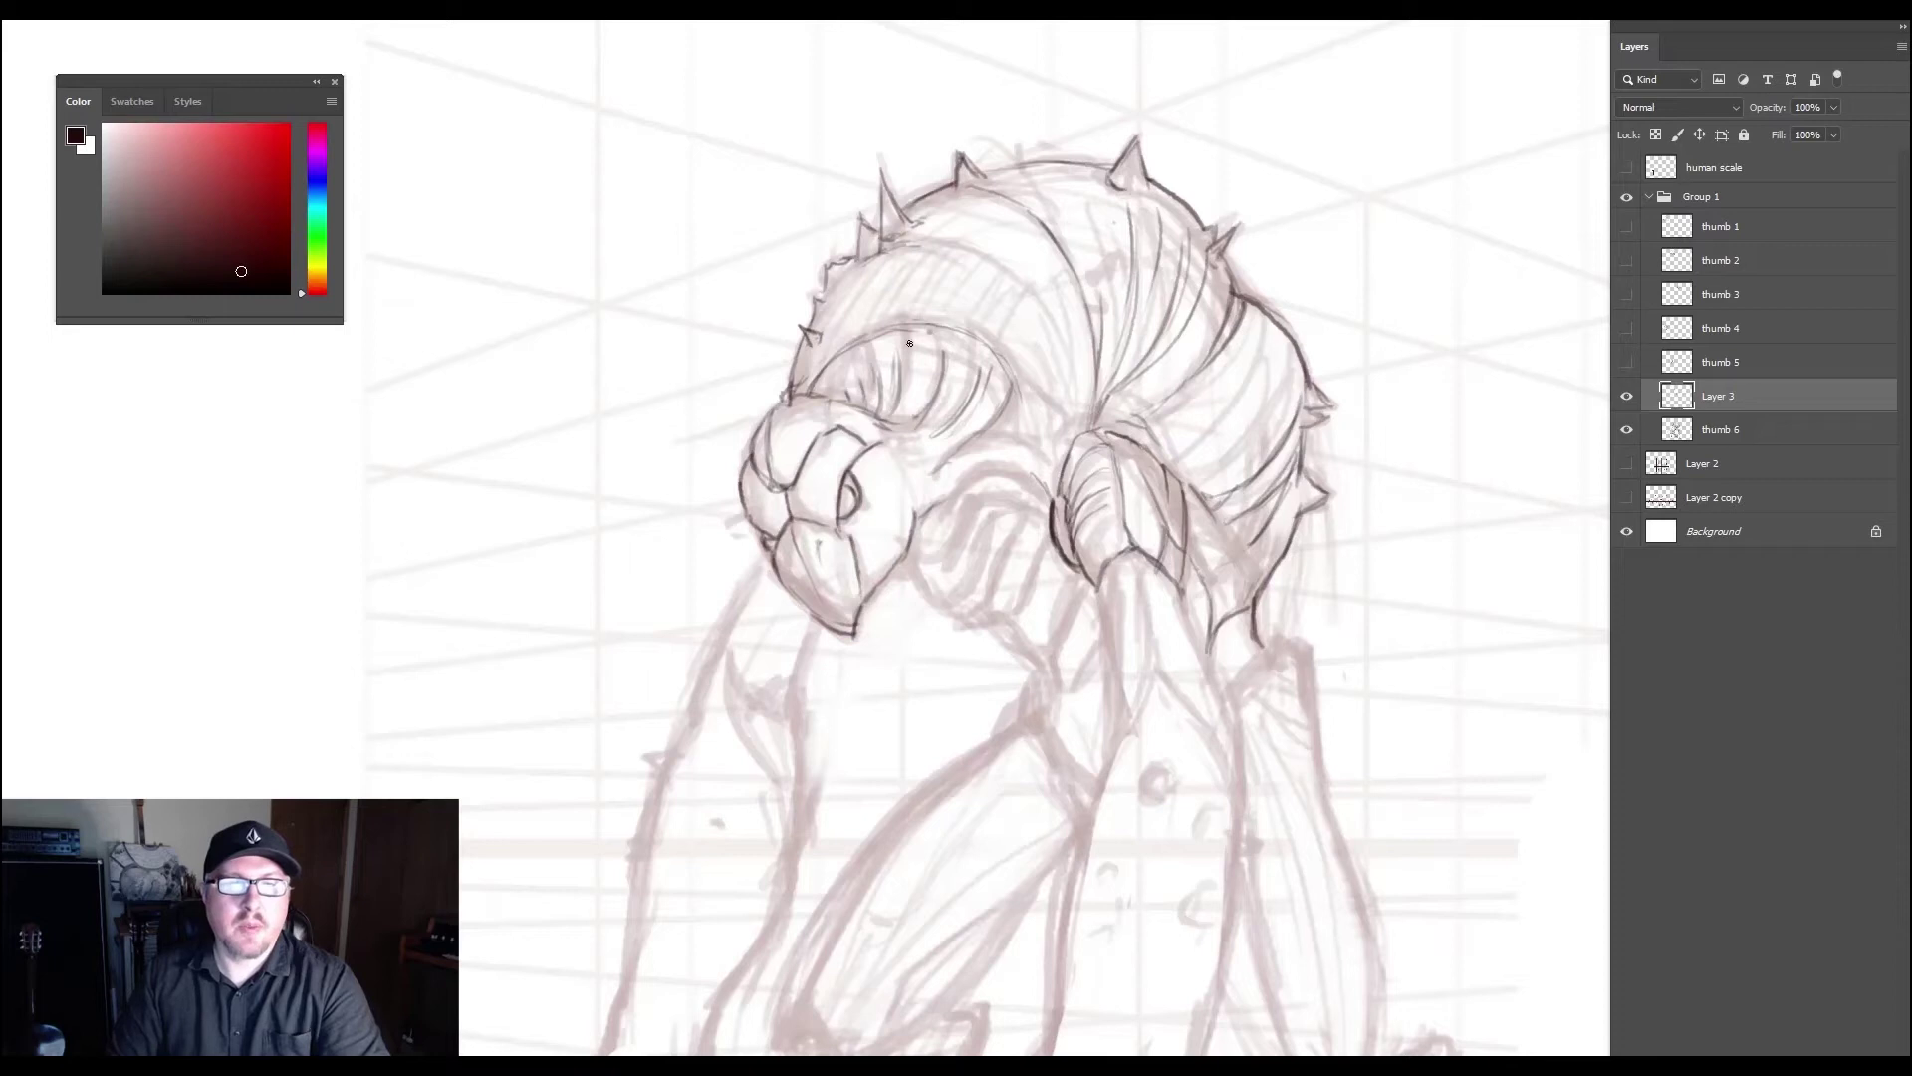
pyautogui.moveTo(911, 340); pyautogui.dragTo(894, 399)
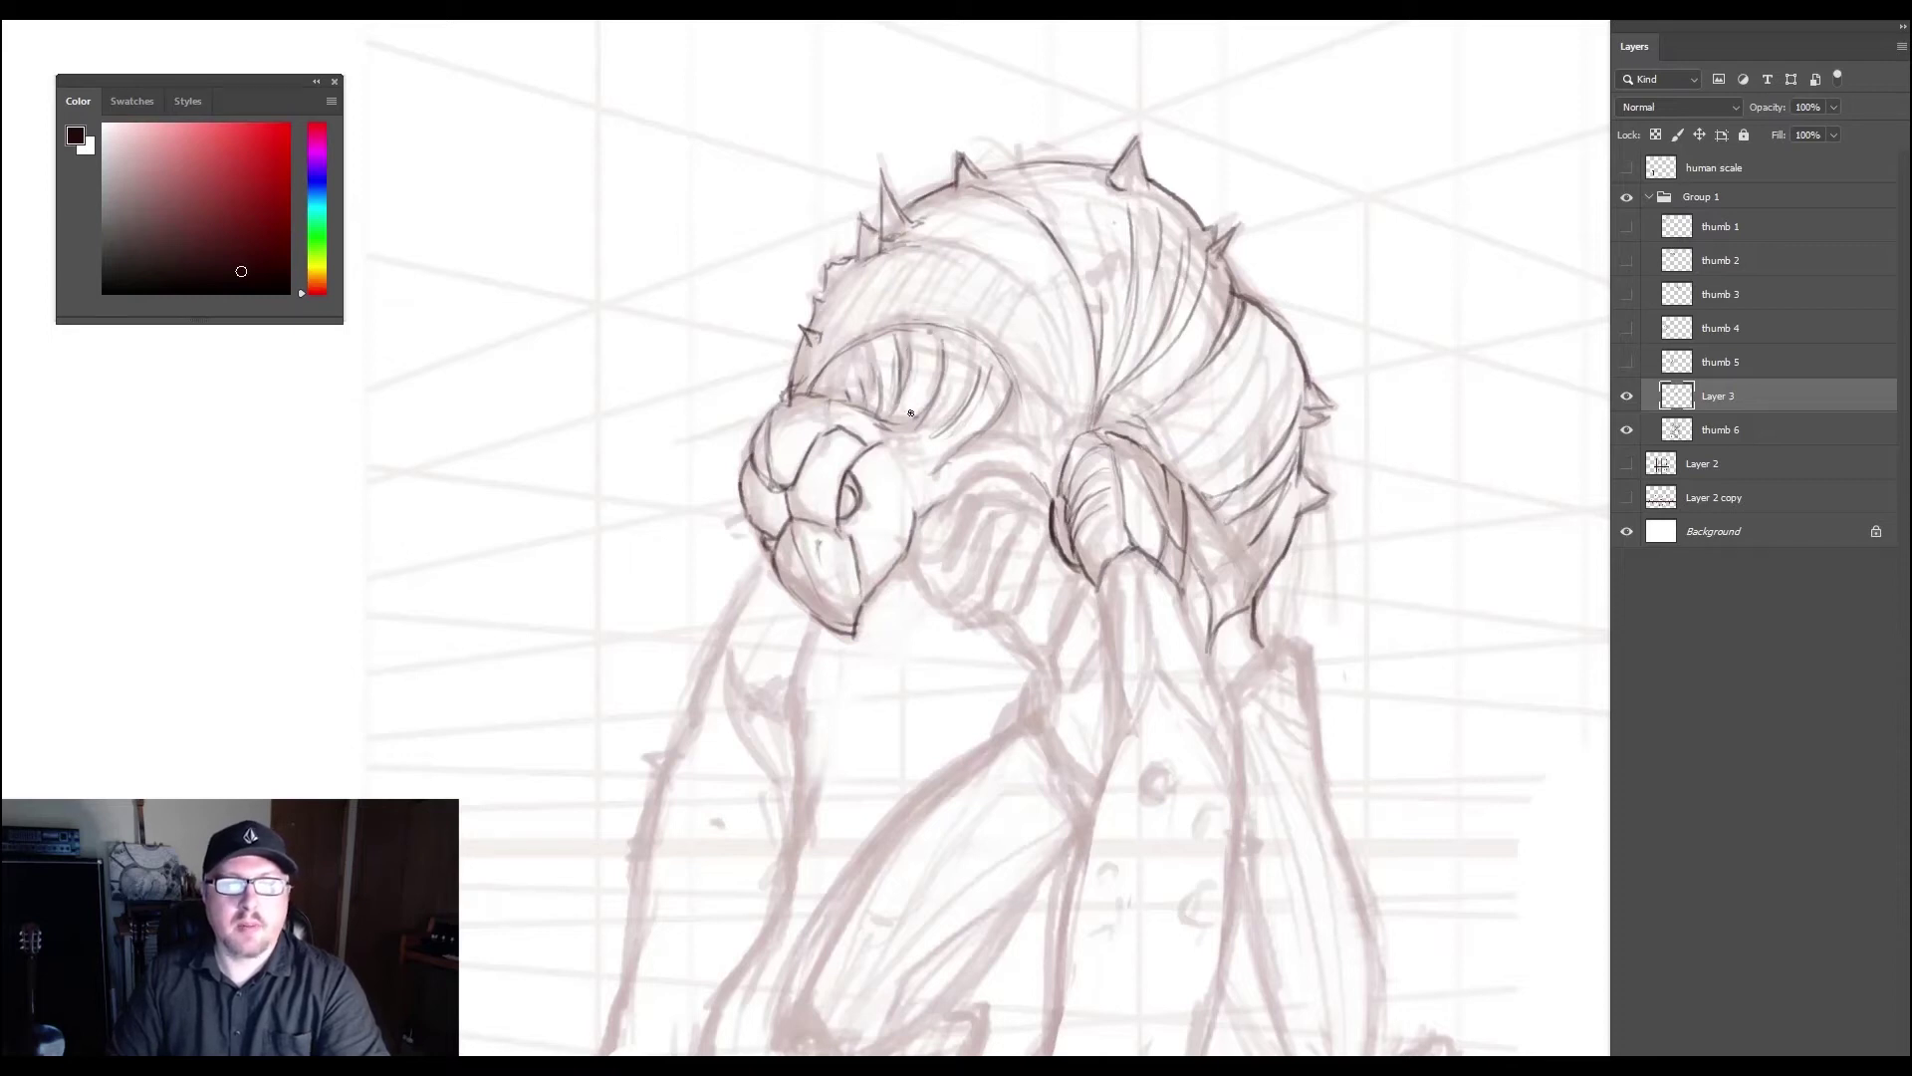
# - Add small dots as bumps among the folds in the recess behind the face
pyautogui.click(951, 399)
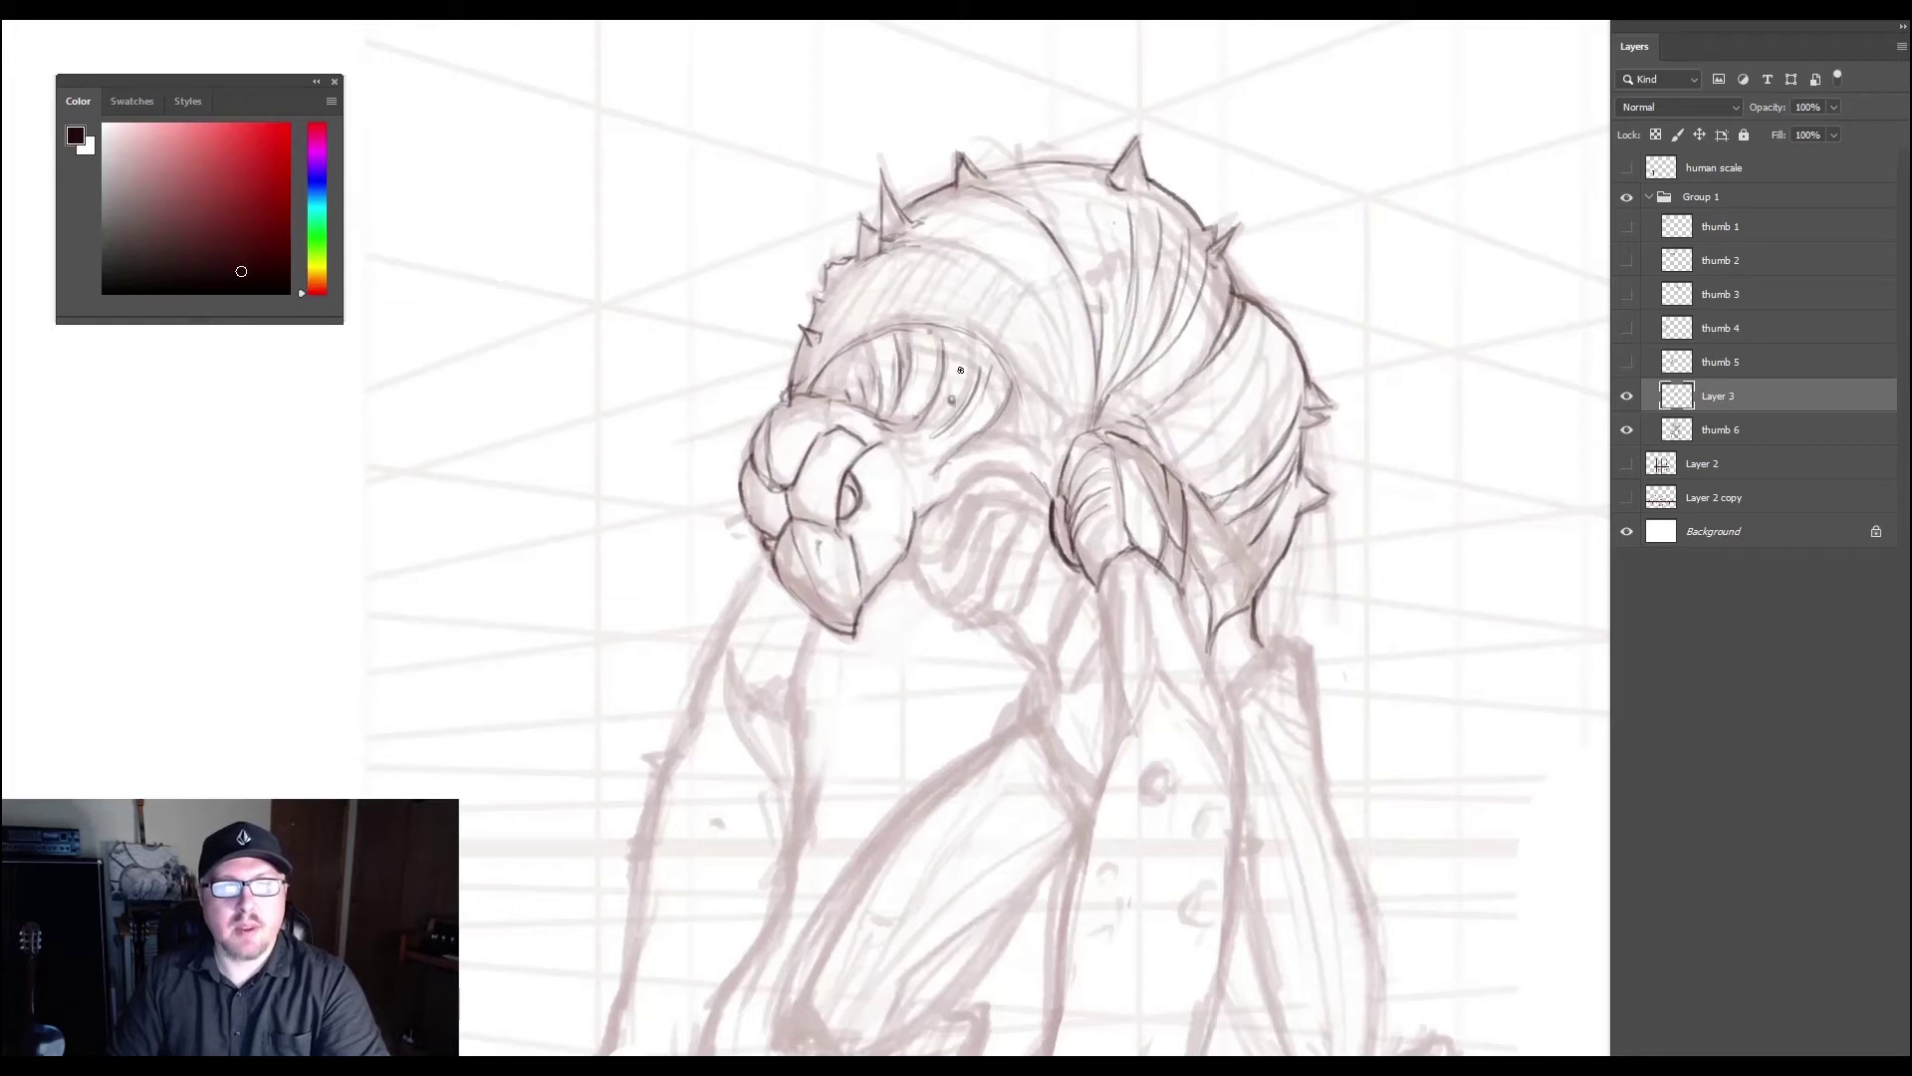
pyautogui.click(982, 401)
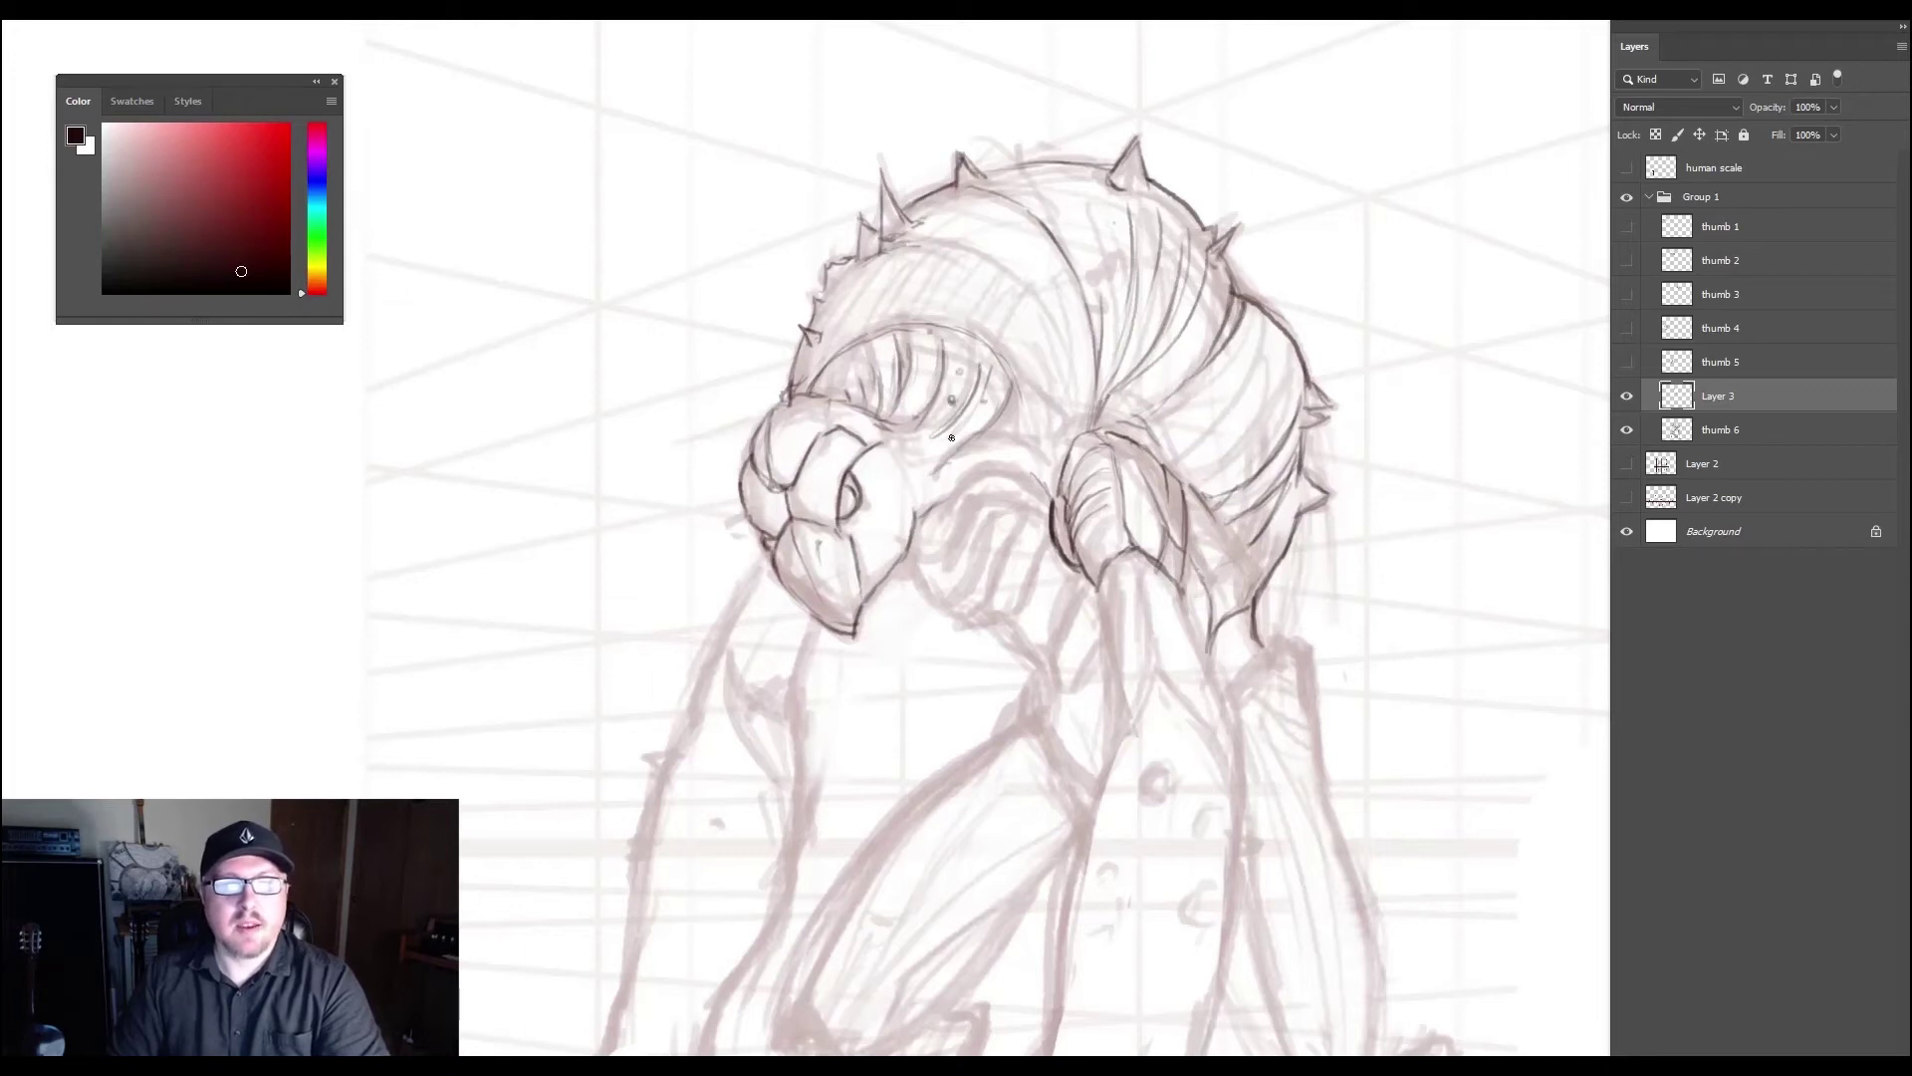
pyautogui.click(892, 378)
pyautogui.click(842, 364)
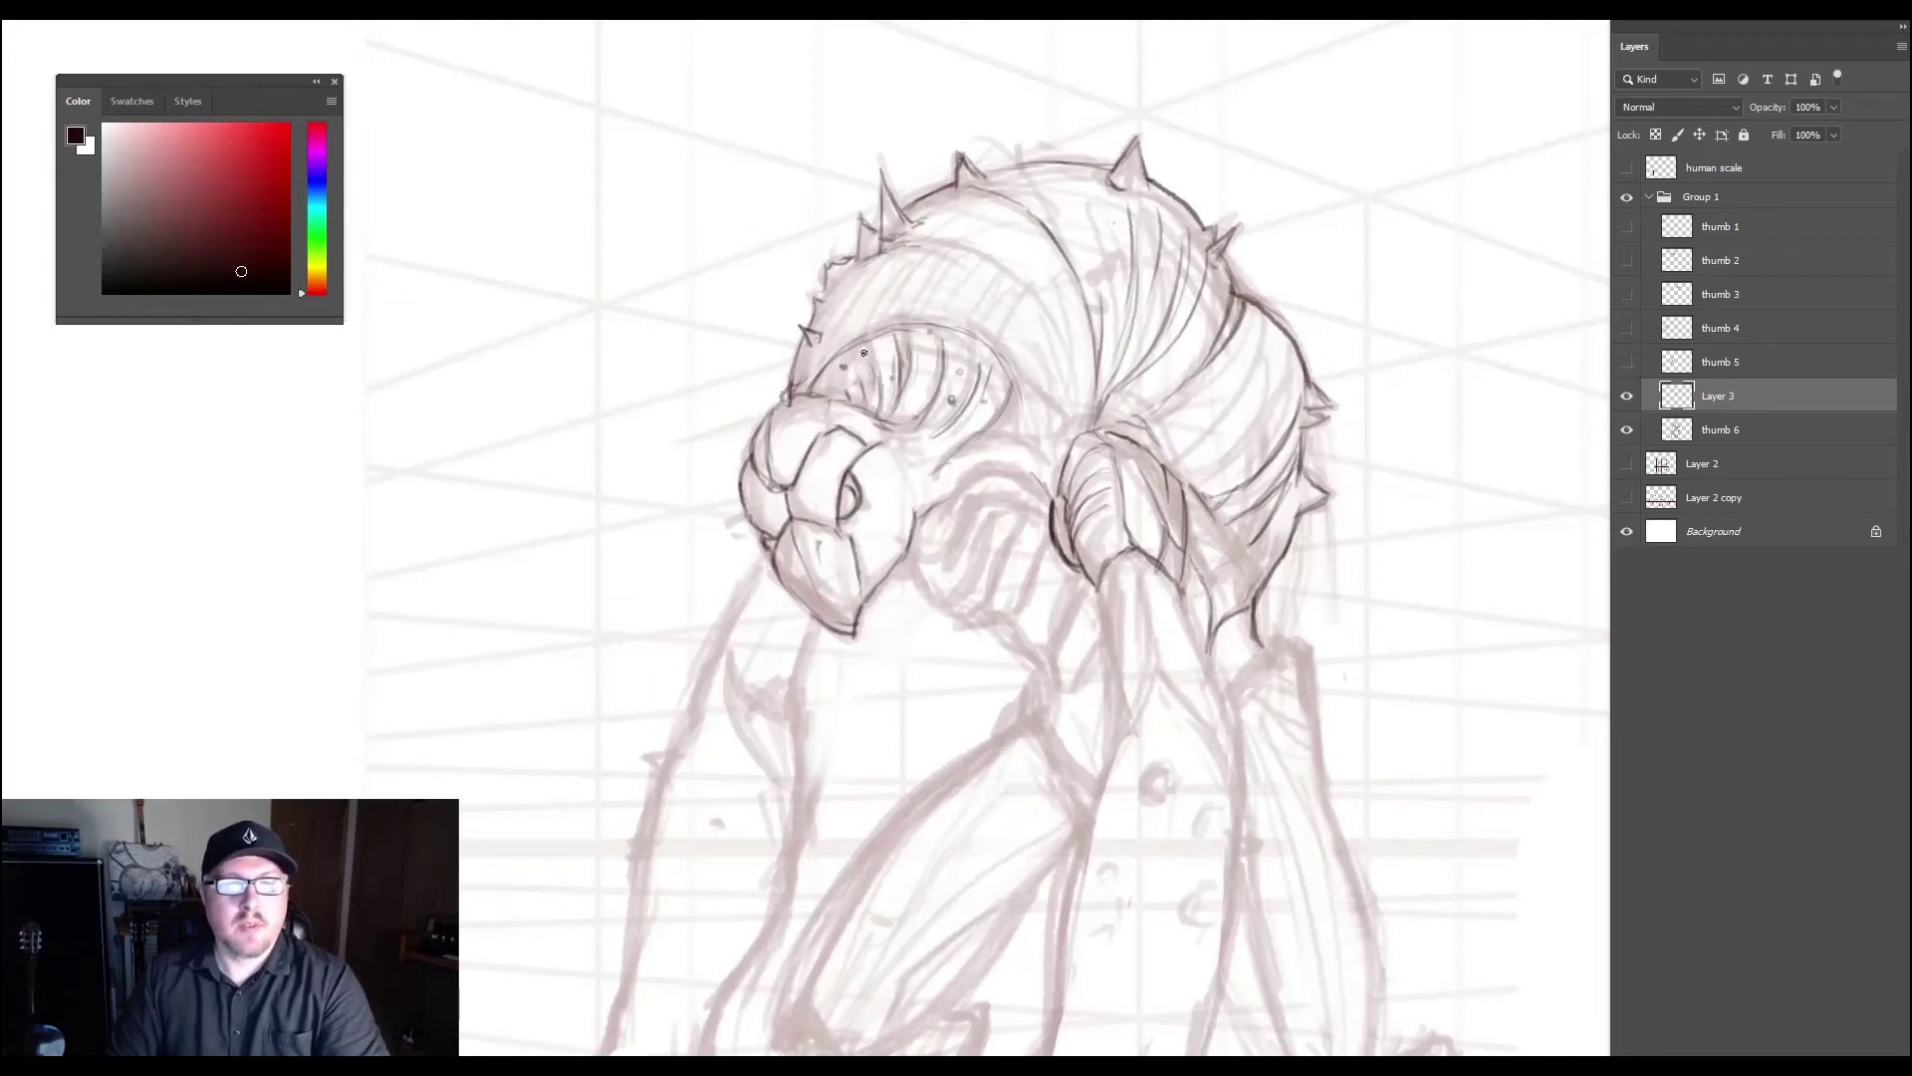
pyautogui.click(864, 354)
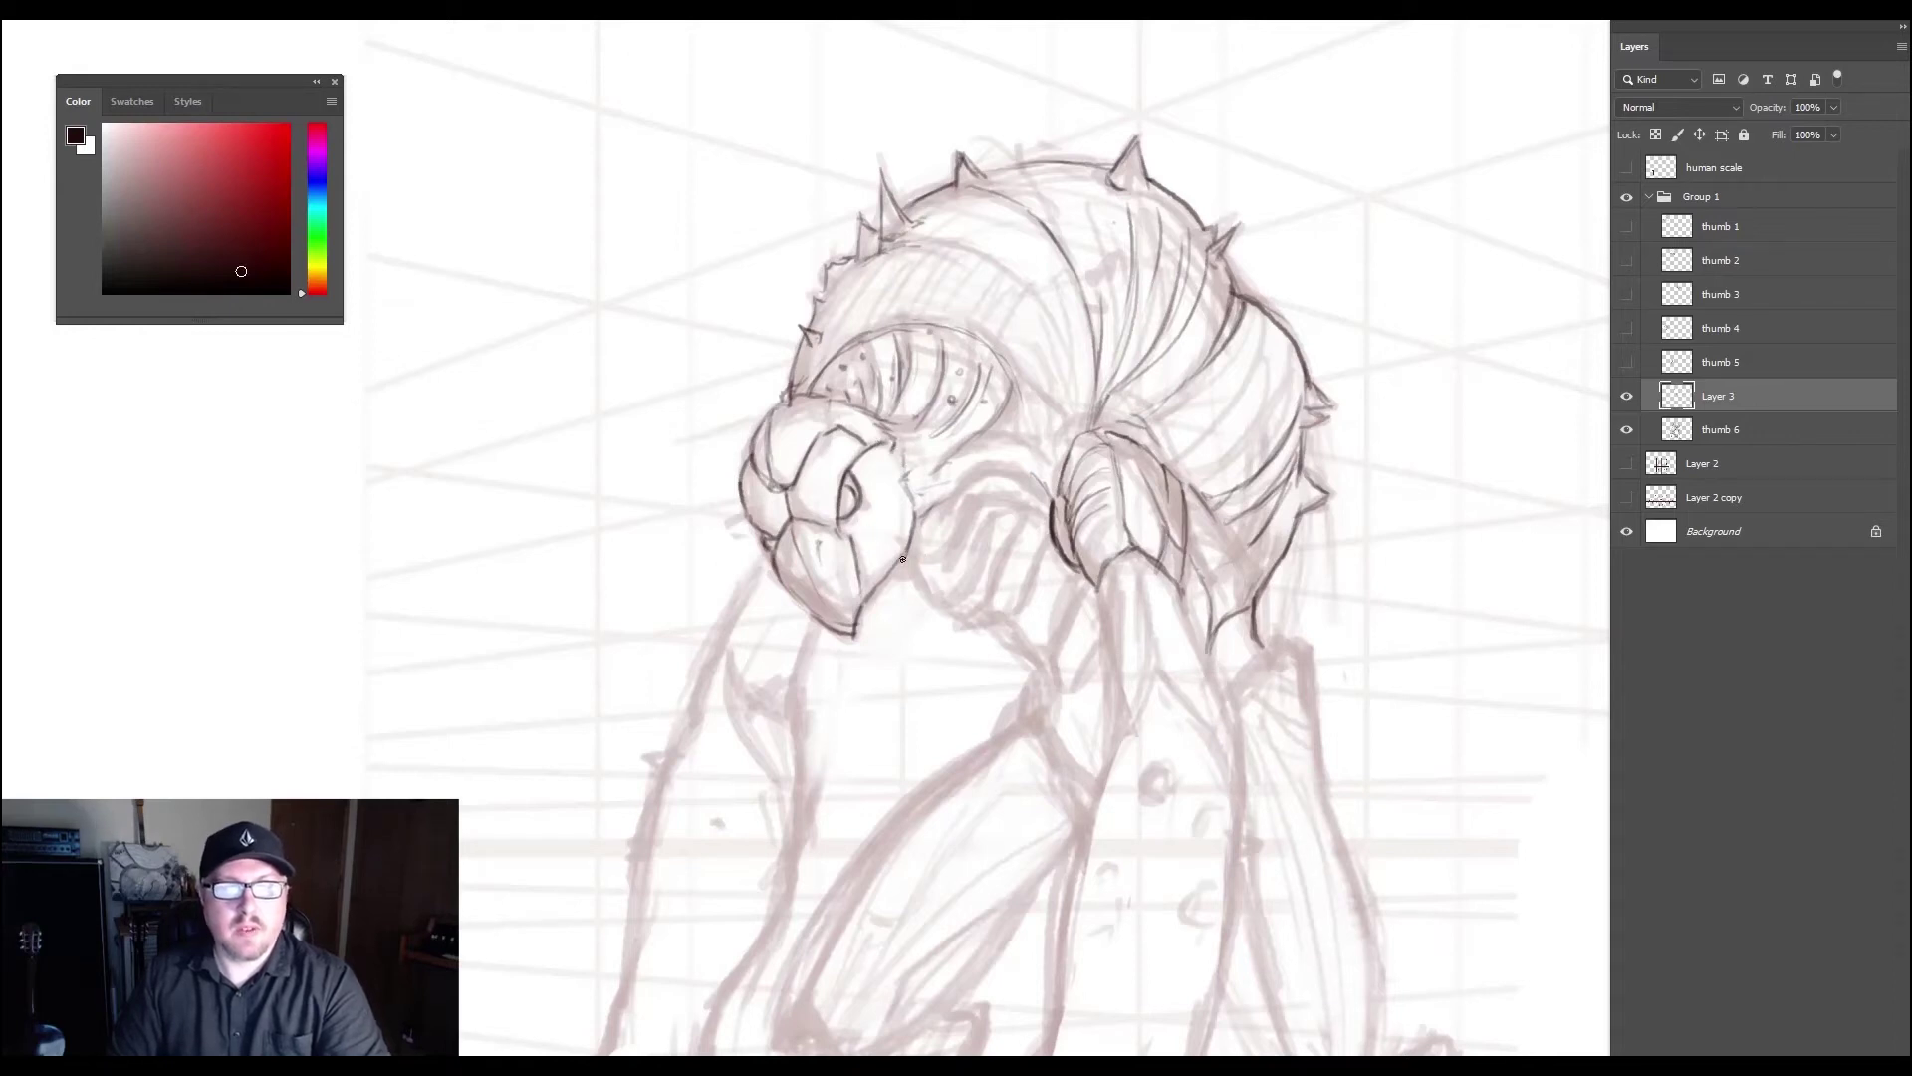
# - Ink the curved throat folds between the face and the shoulder plate, and outline the chest underside down toward the waist
pyautogui.moveTo(909, 561)
pyautogui.mouseDown()
pyautogui.moveTo(938, 602)
pyautogui.moveTo(1019, 614)
pyautogui.moveTo(986, 604)
pyautogui.moveTo(1011, 503)
pyautogui.moveTo(956, 602)
pyautogui.moveTo(940, 595)
pyautogui.moveTo(959, 558)
pyautogui.moveTo(921, 572)
pyautogui.moveTo(951, 530)
pyautogui.moveTo(1022, 495)
pyautogui.moveTo(965, 484)
pyautogui.mouseUp()
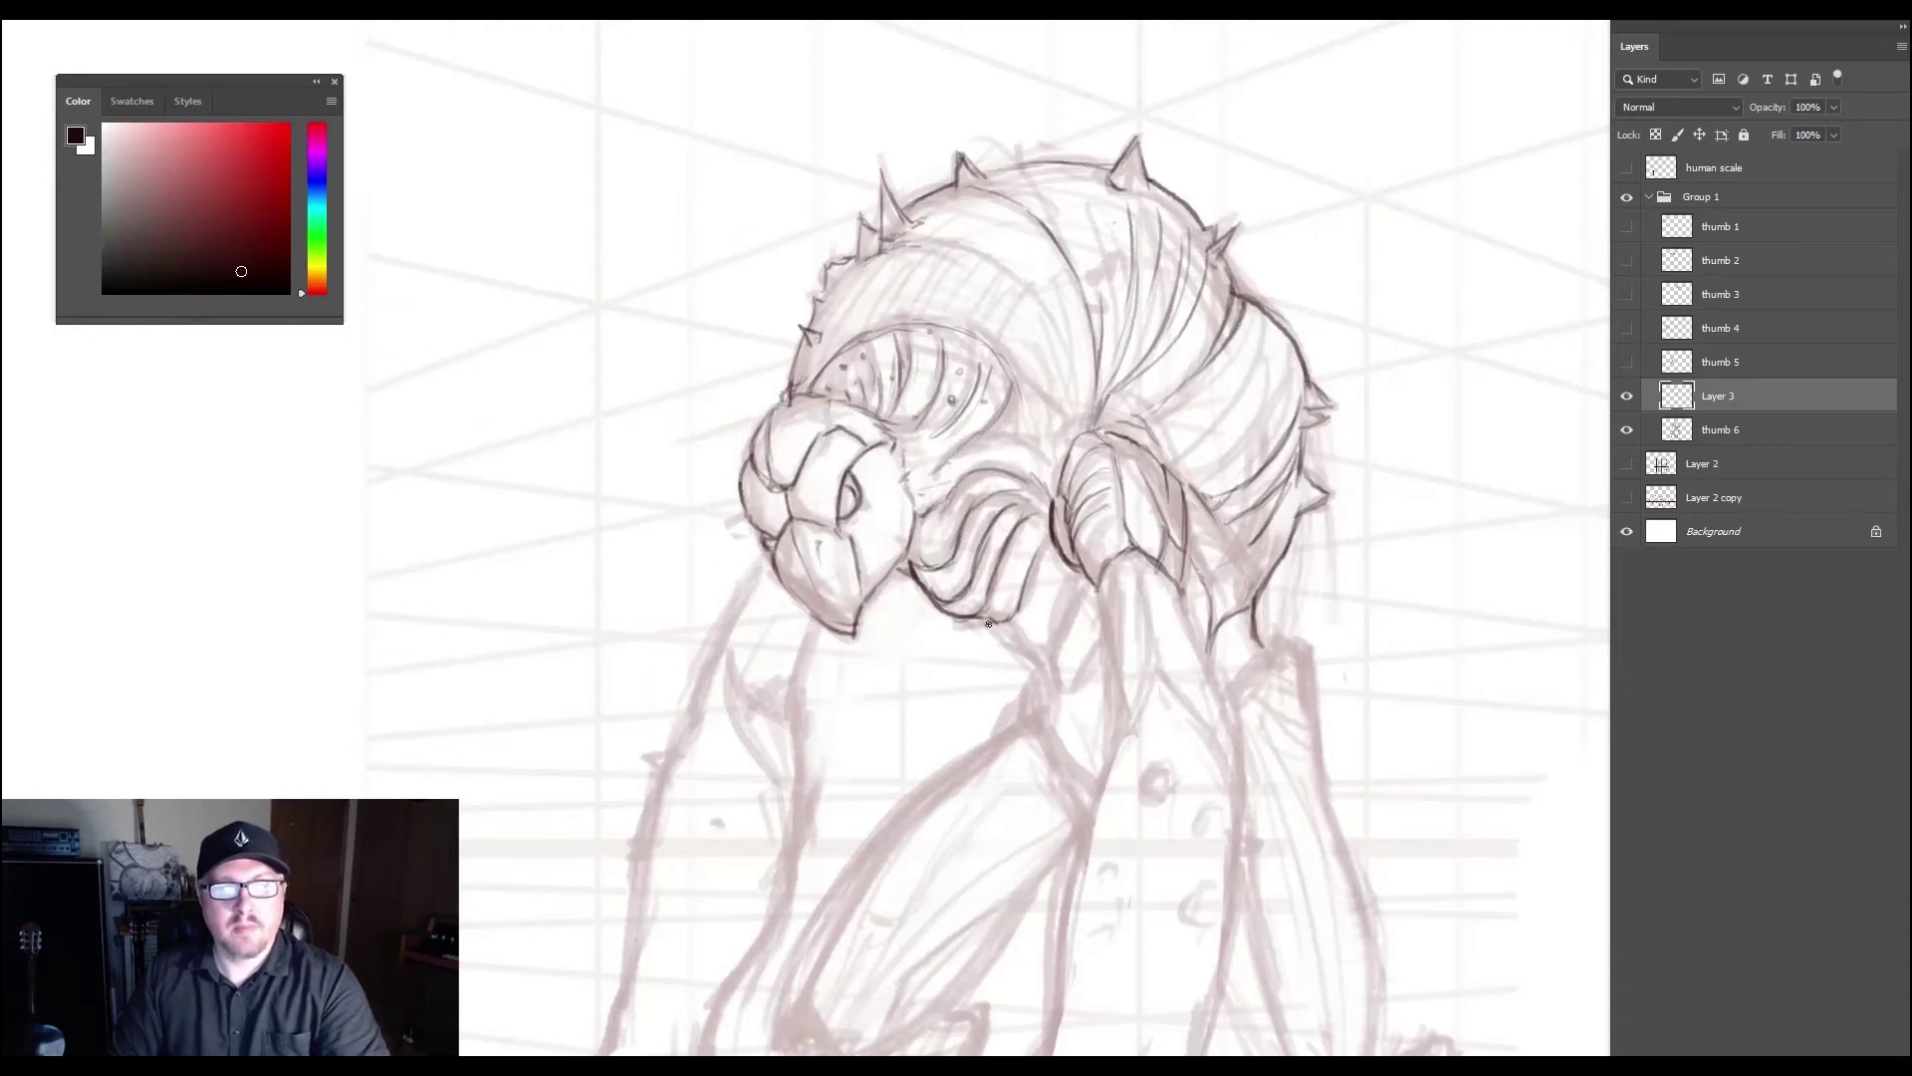
pyautogui.moveTo(994, 622); pyautogui.dragTo(1045, 657)
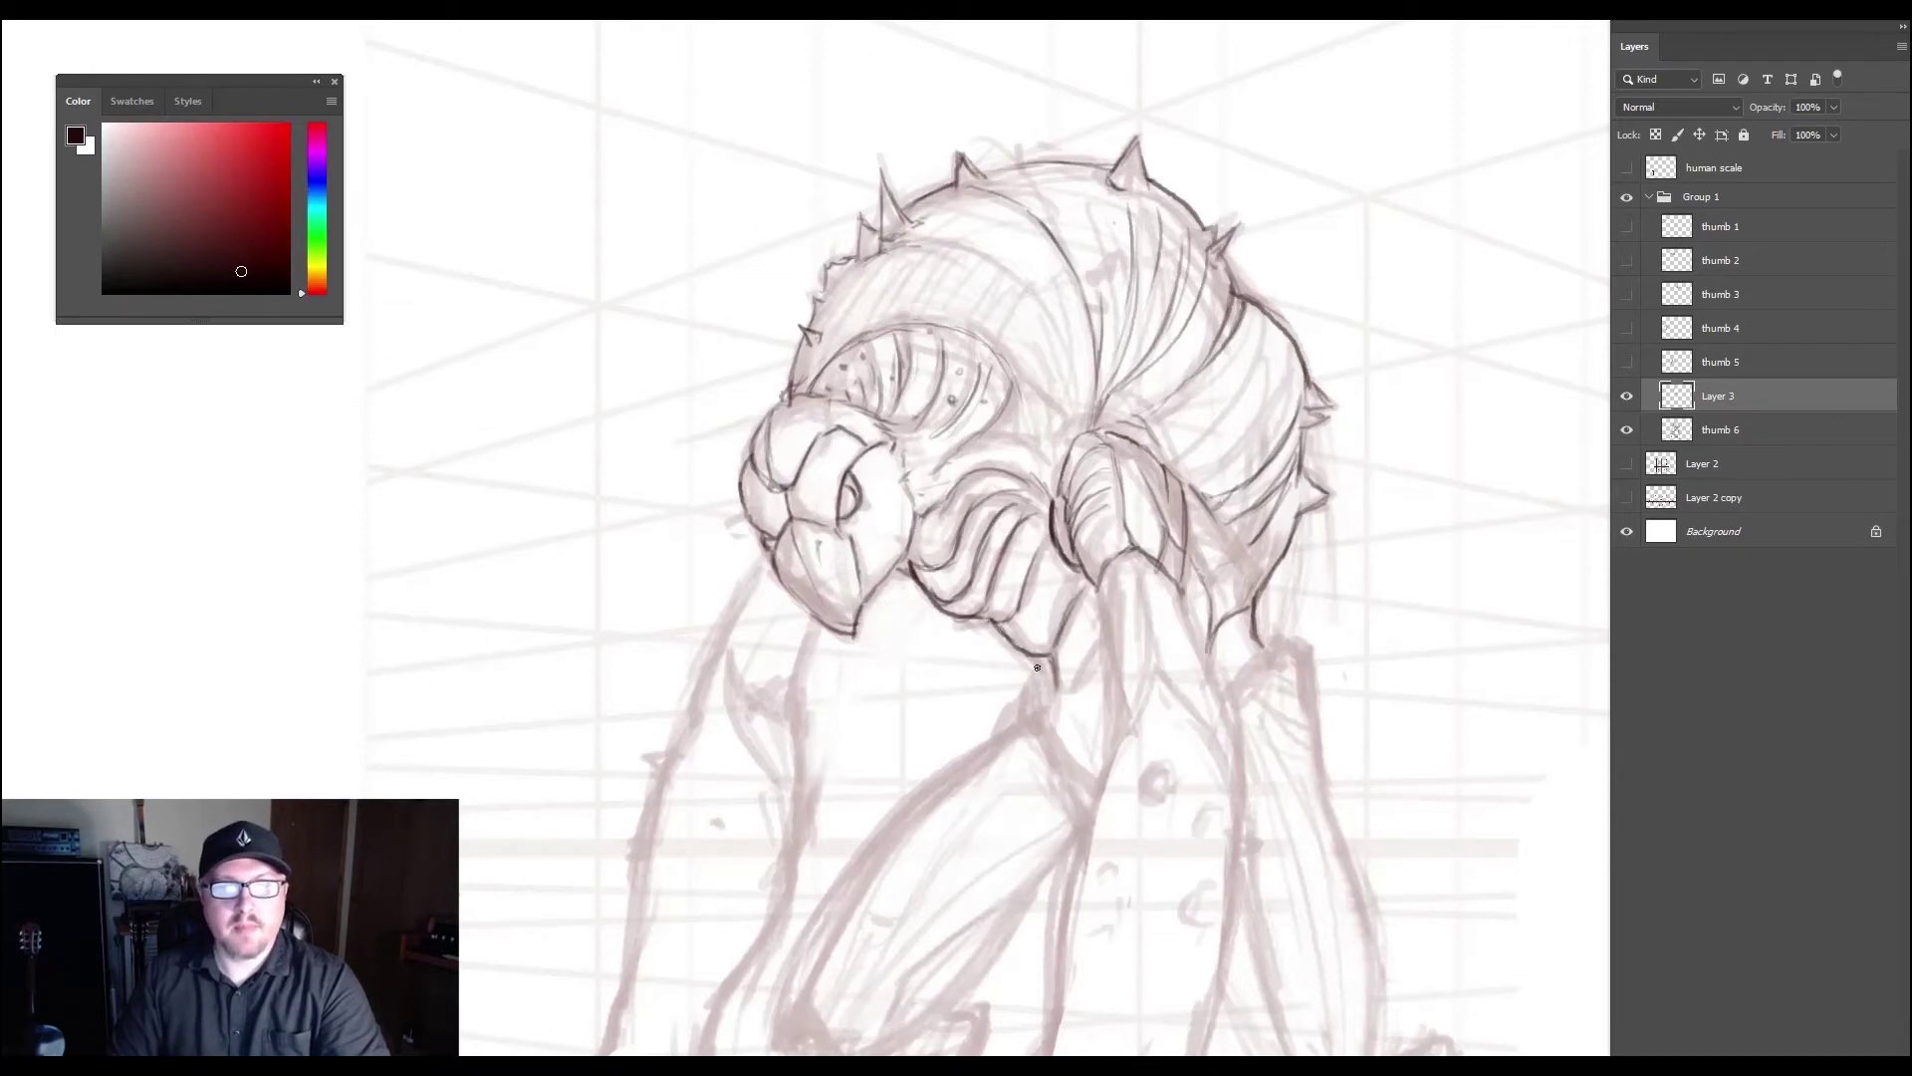
pyautogui.moveTo(1037, 666); pyautogui.dragTo(1057, 697)
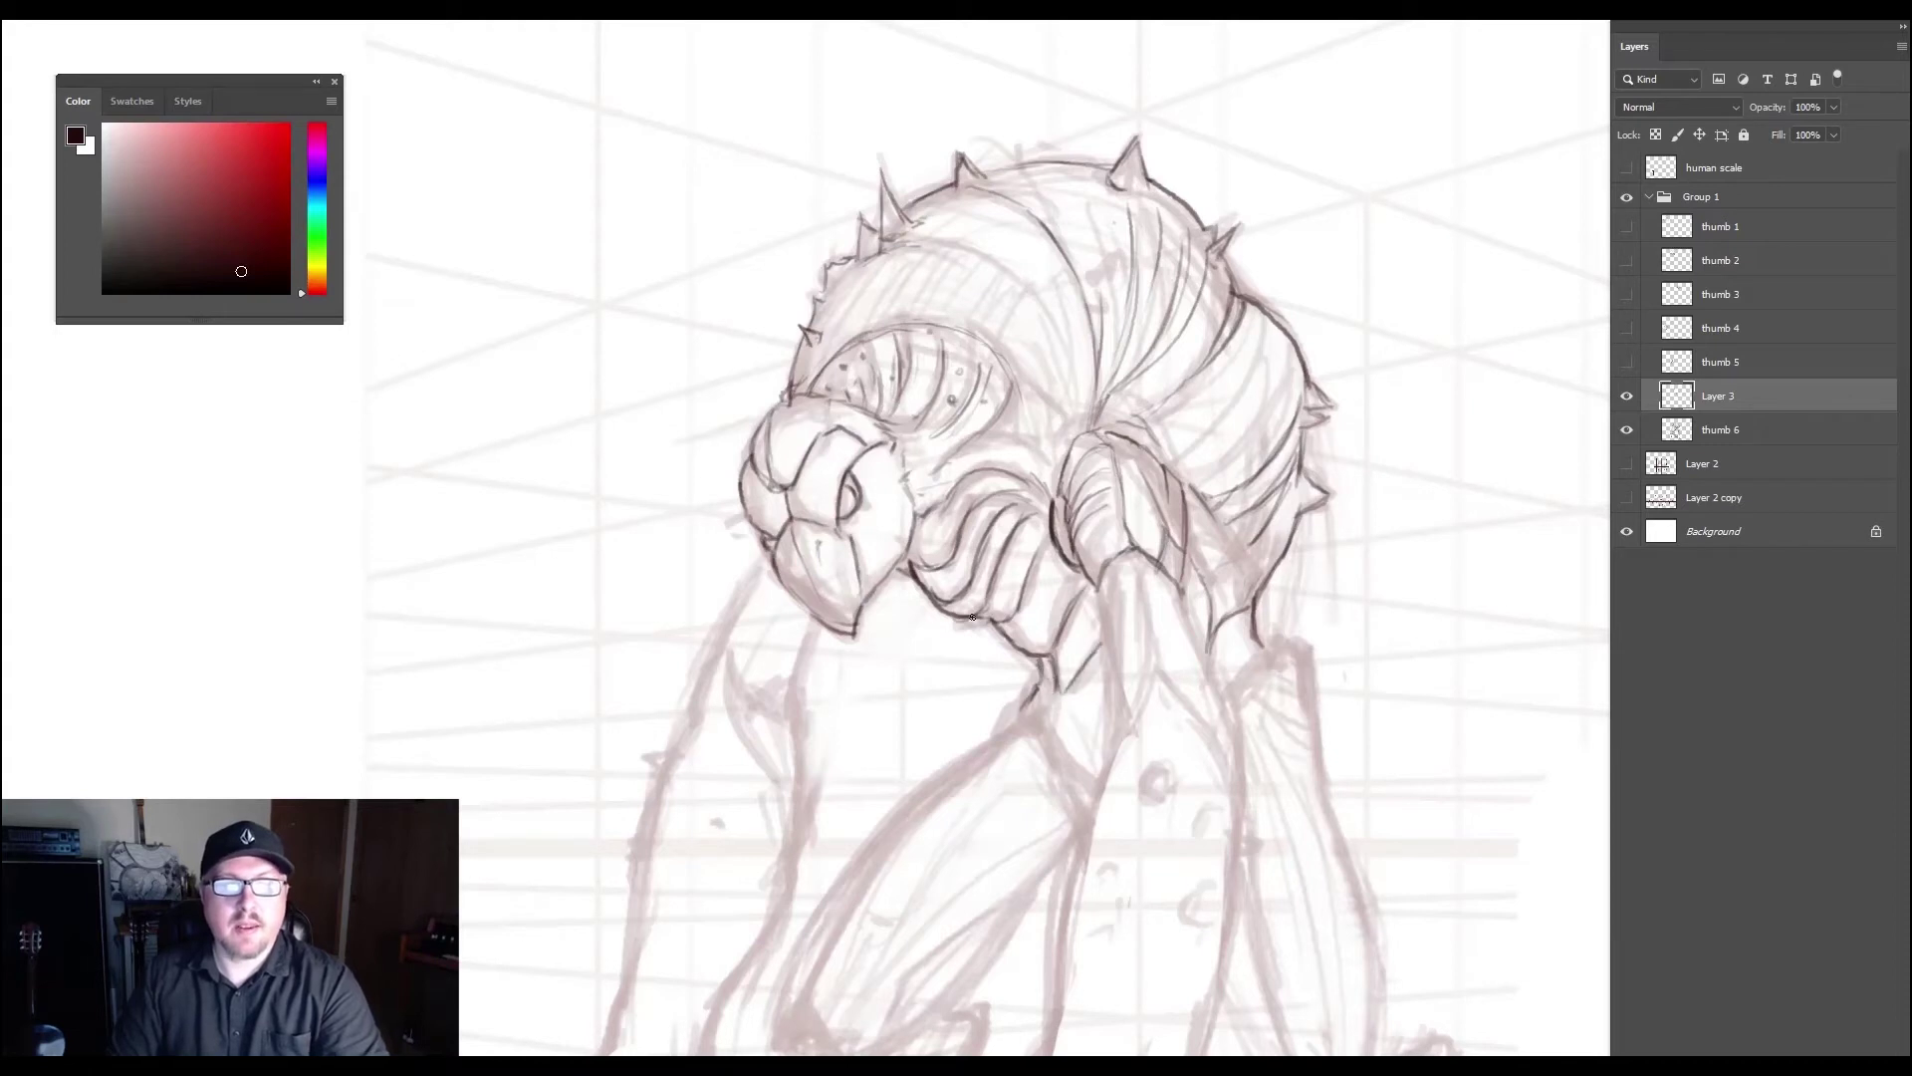
pyautogui.moveTo(973, 618); pyautogui.dragTo(996, 621)
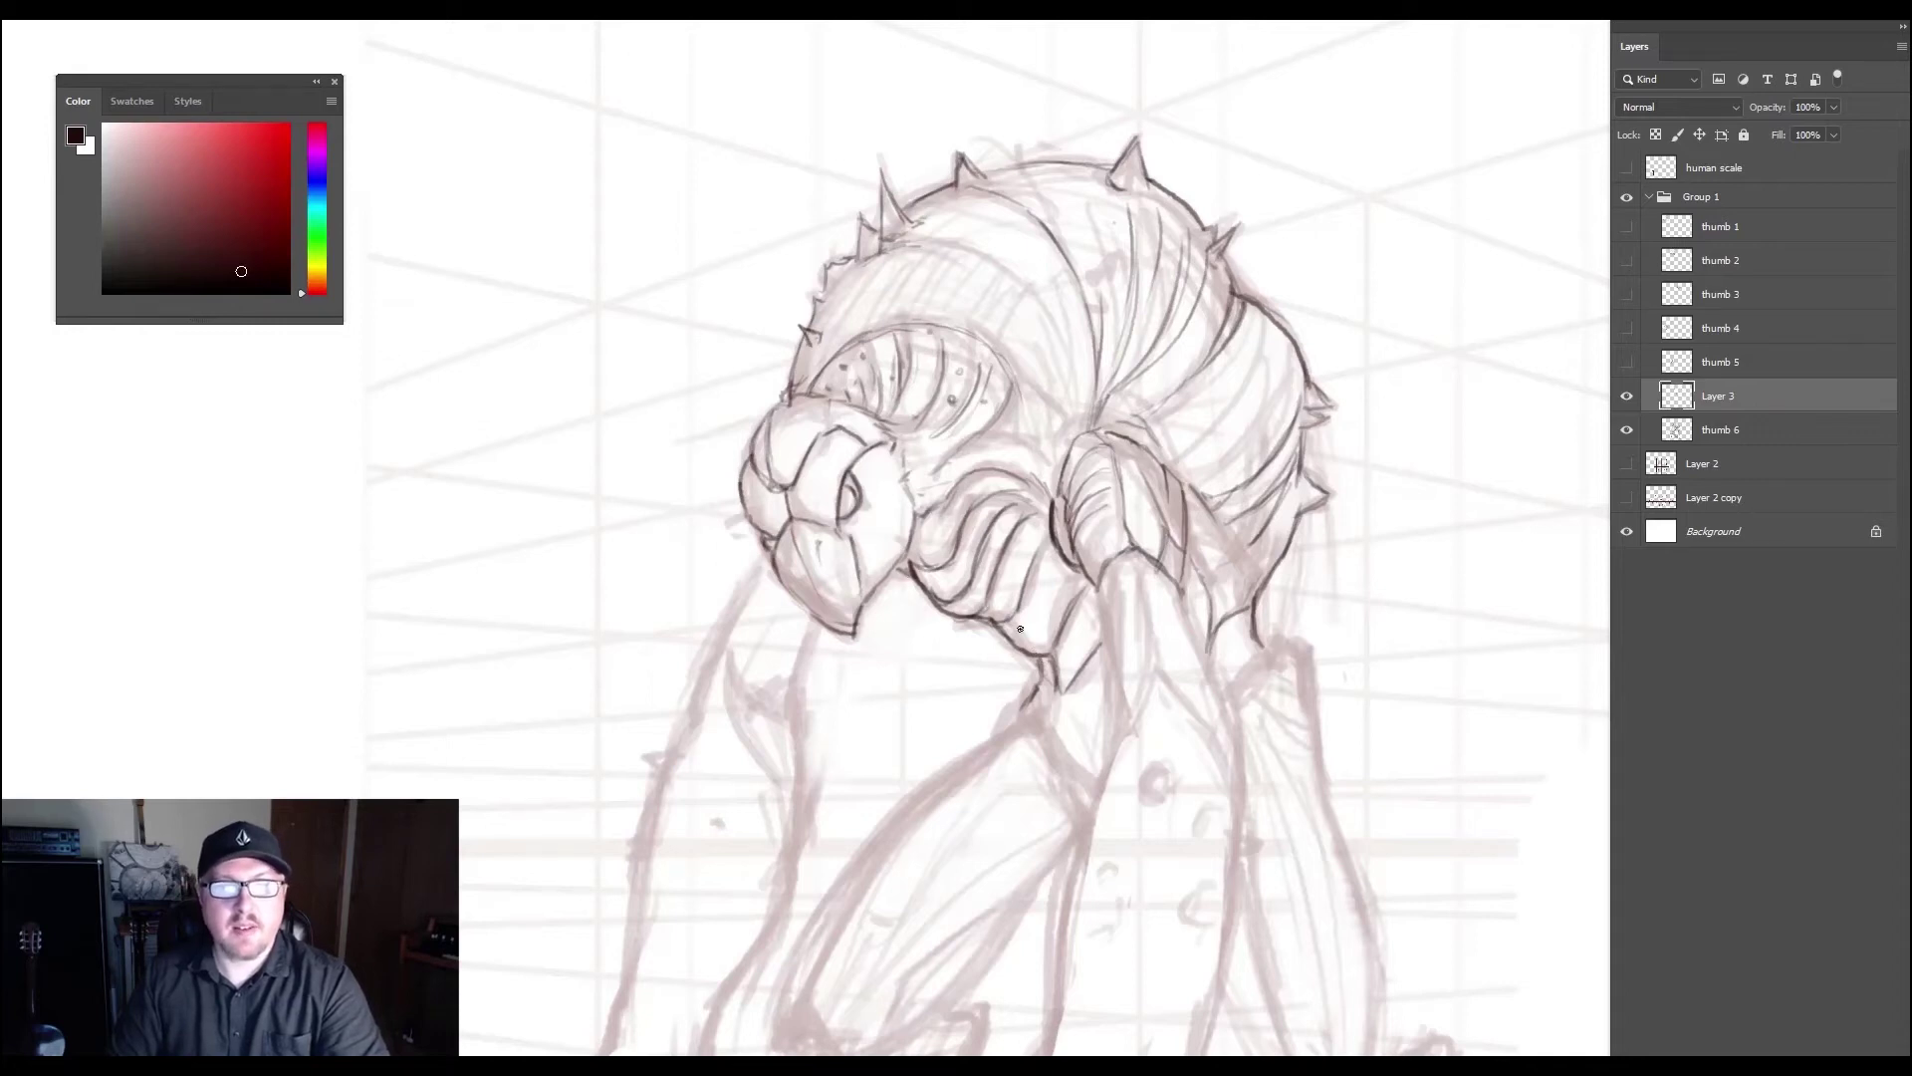
# - Outline the waist notch, the hip line and the front hind leg's thigh with both long edges and the spiked kneecap
pyautogui.moveTo(1039, 691); pyautogui.dragTo(1010, 728)
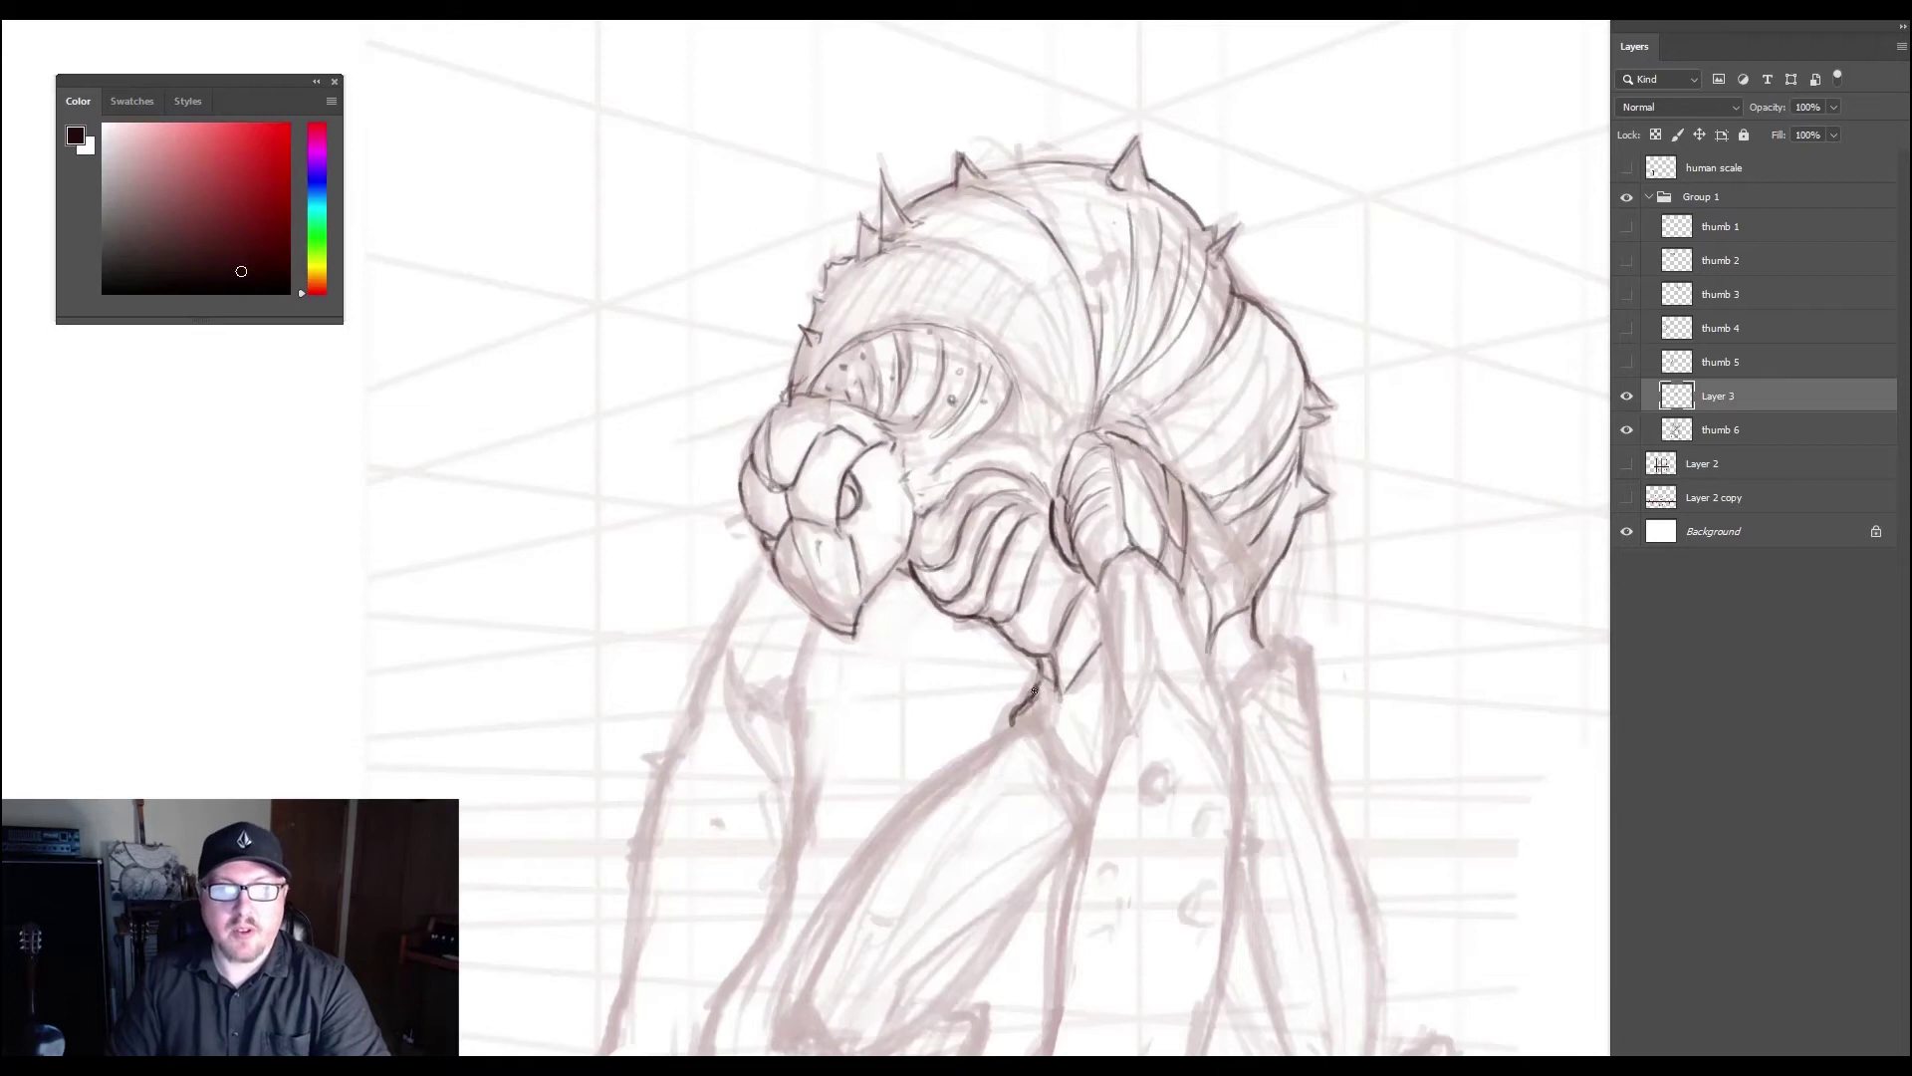
pyautogui.moveTo(1017, 720); pyautogui.dragTo(1093, 793)
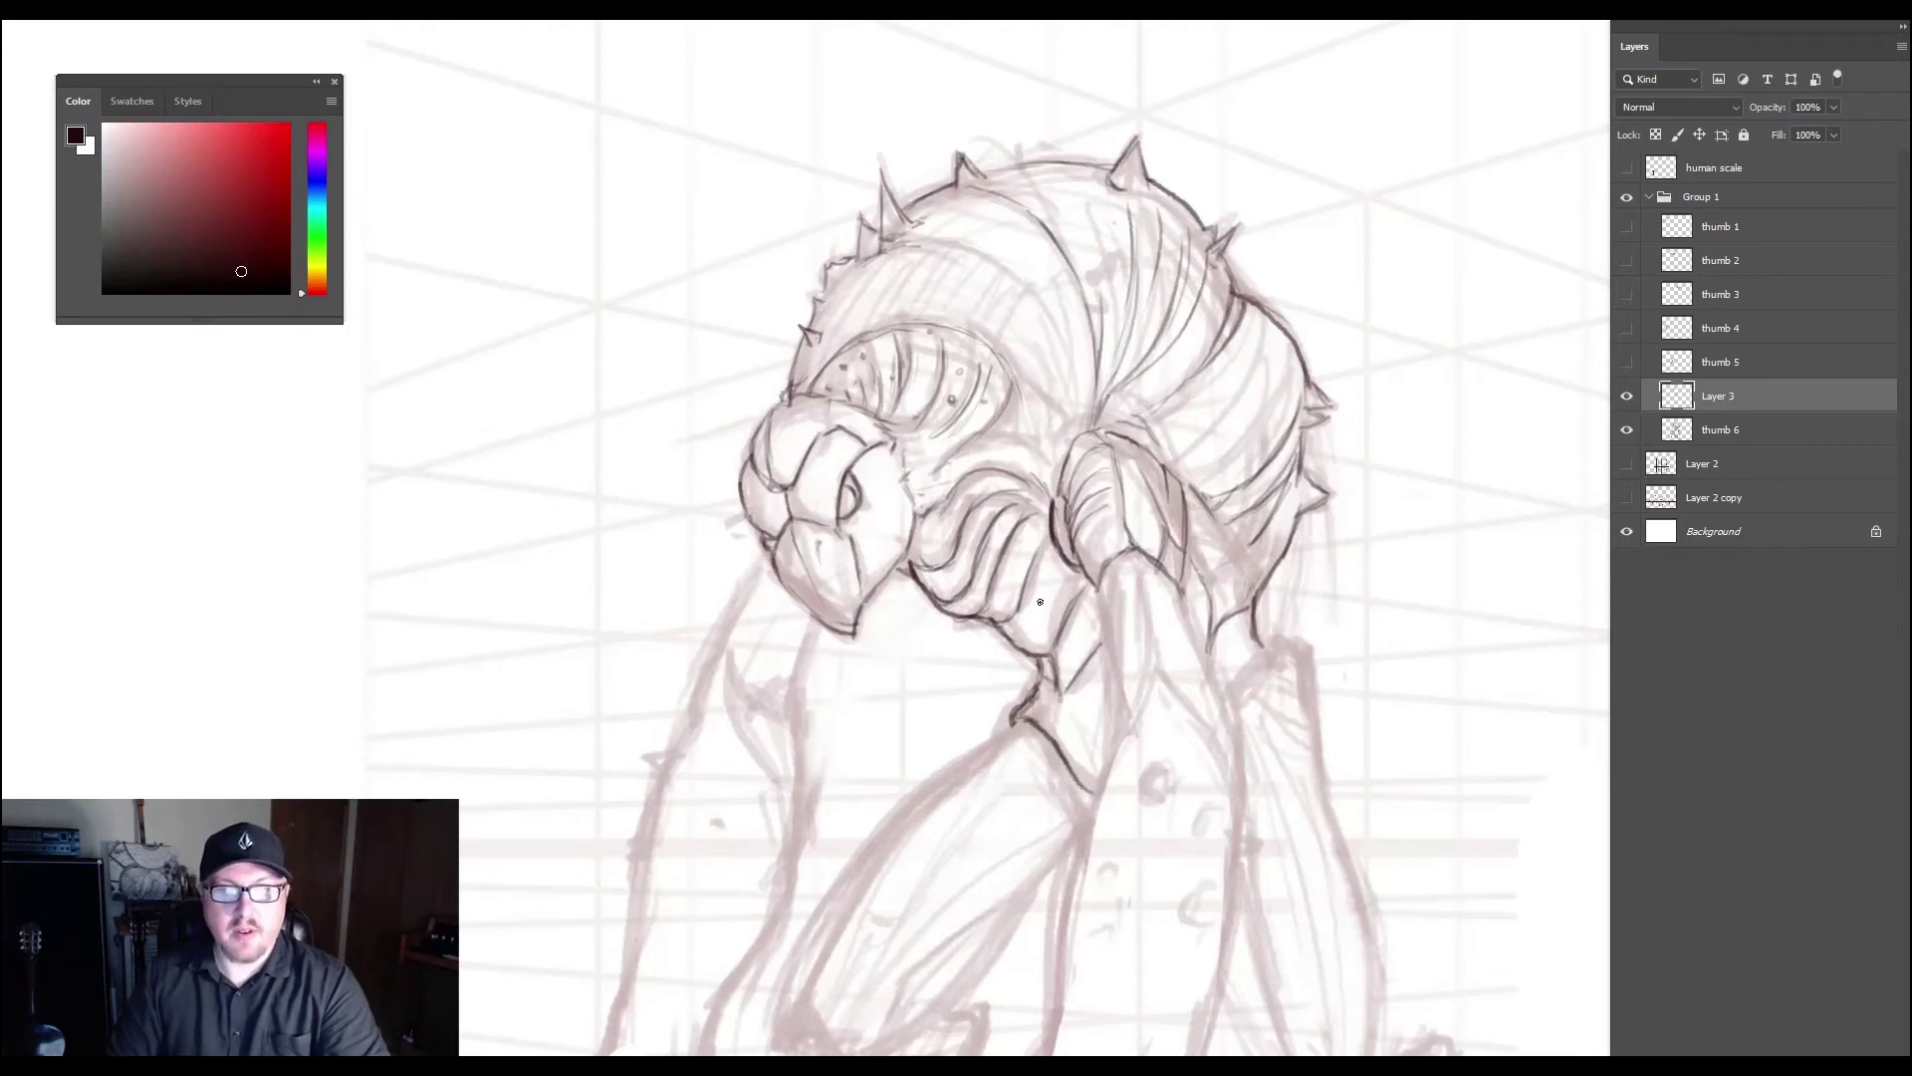
pyautogui.moveTo(1017, 727)
pyautogui.mouseDown()
pyautogui.moveTo(945, 768)
pyautogui.moveTo(831, 886)
pyautogui.moveTo(923, 677)
pyautogui.moveTo(851, 802)
pyautogui.mouseUp()
pyautogui.moveTo(891, 737); pyautogui.dragTo(841, 847)
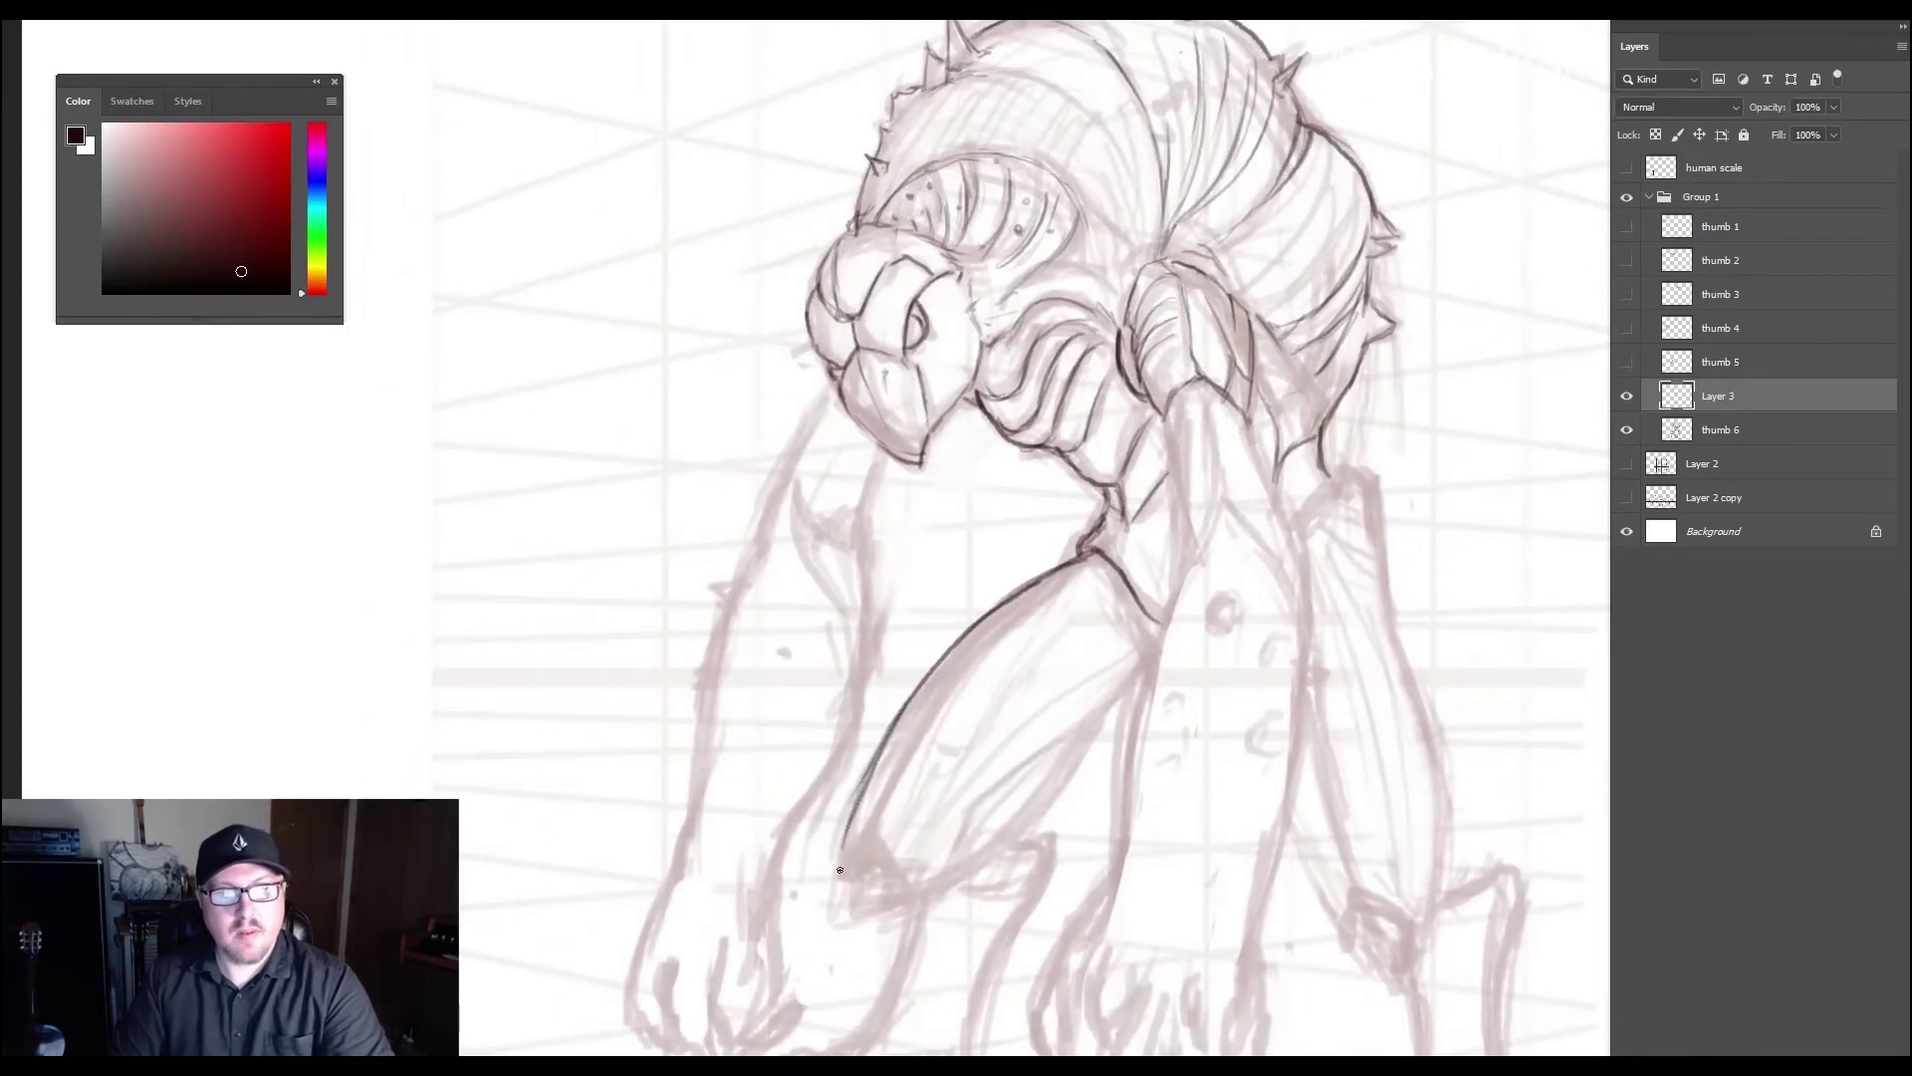
pyautogui.moveTo(867, 783)
pyautogui.mouseDown()
pyautogui.moveTo(853, 861)
pyautogui.moveTo(870, 852)
pyautogui.moveTo(902, 888)
pyautogui.moveTo(847, 912)
pyautogui.moveTo(834, 881)
pyautogui.moveTo(853, 886)
pyautogui.mouseUp()
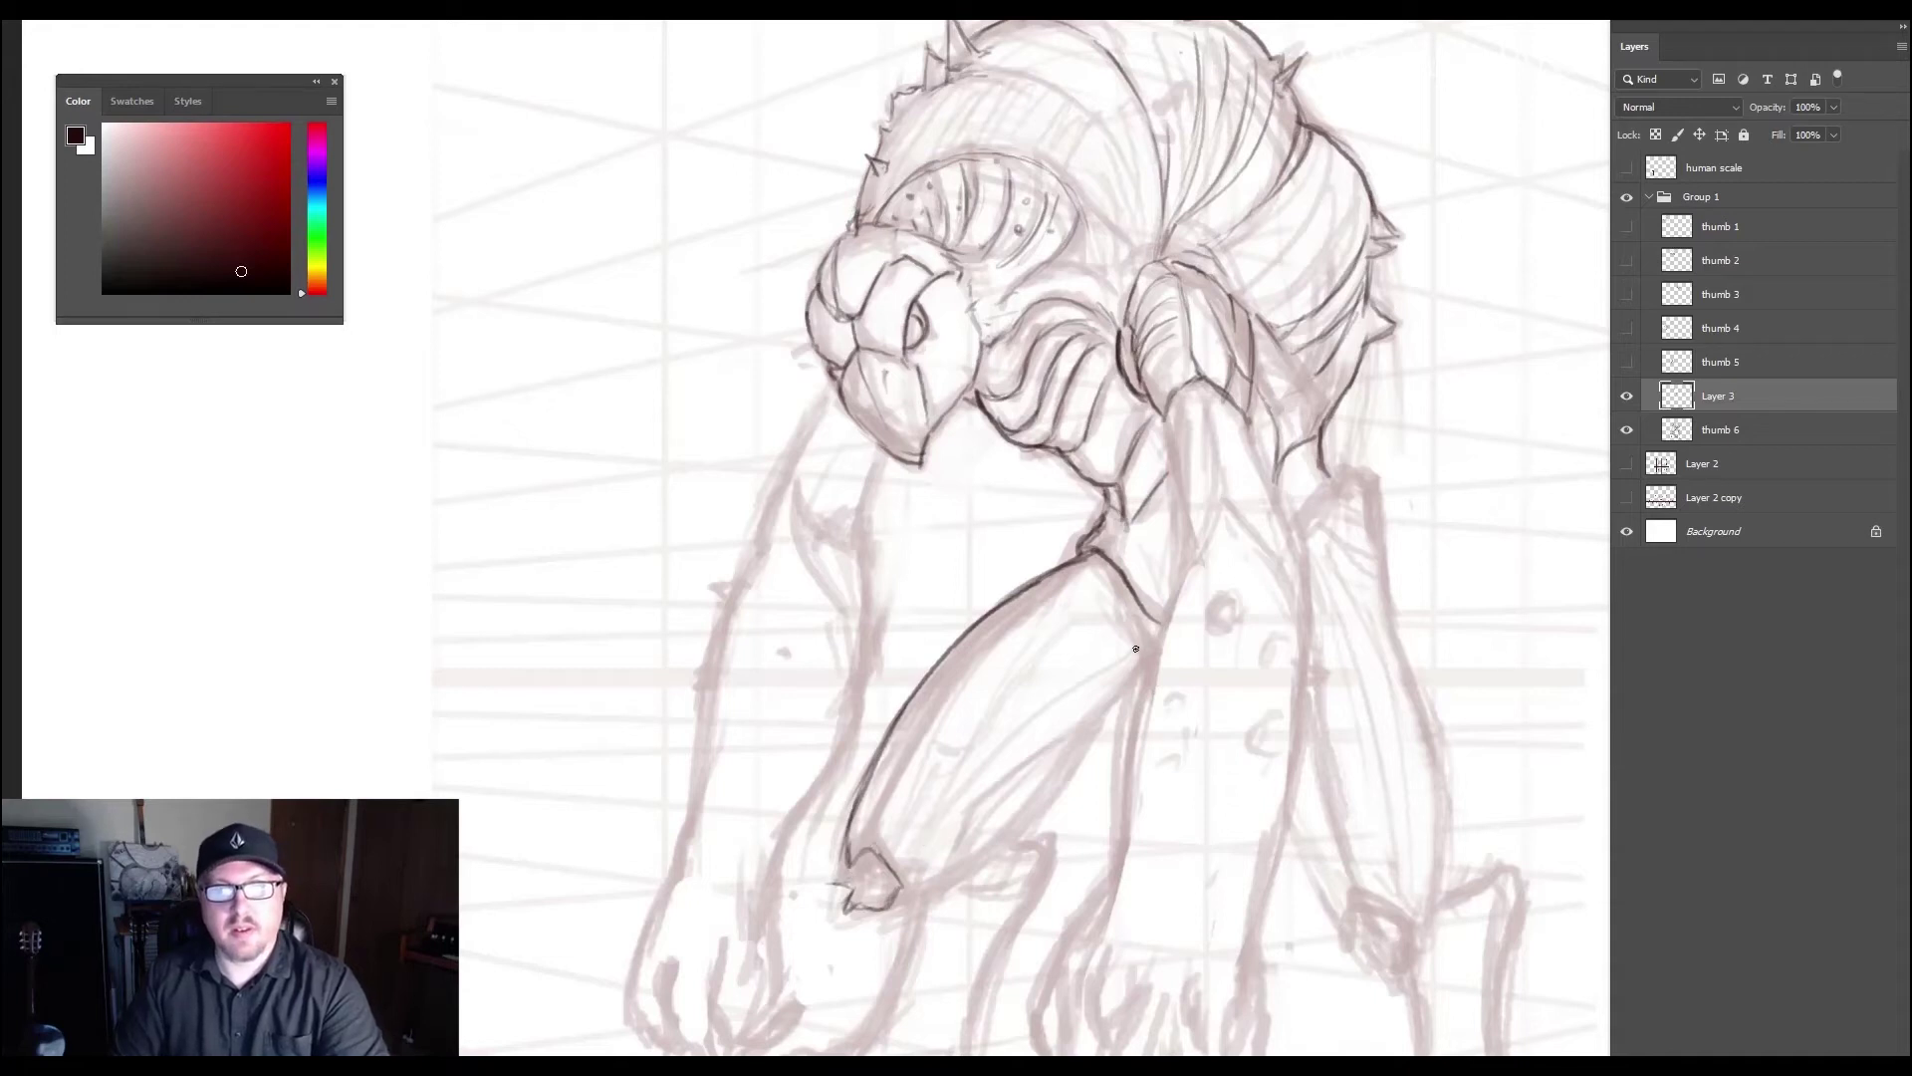
pyautogui.moveTo(1141, 679); pyautogui.dragTo(1039, 793)
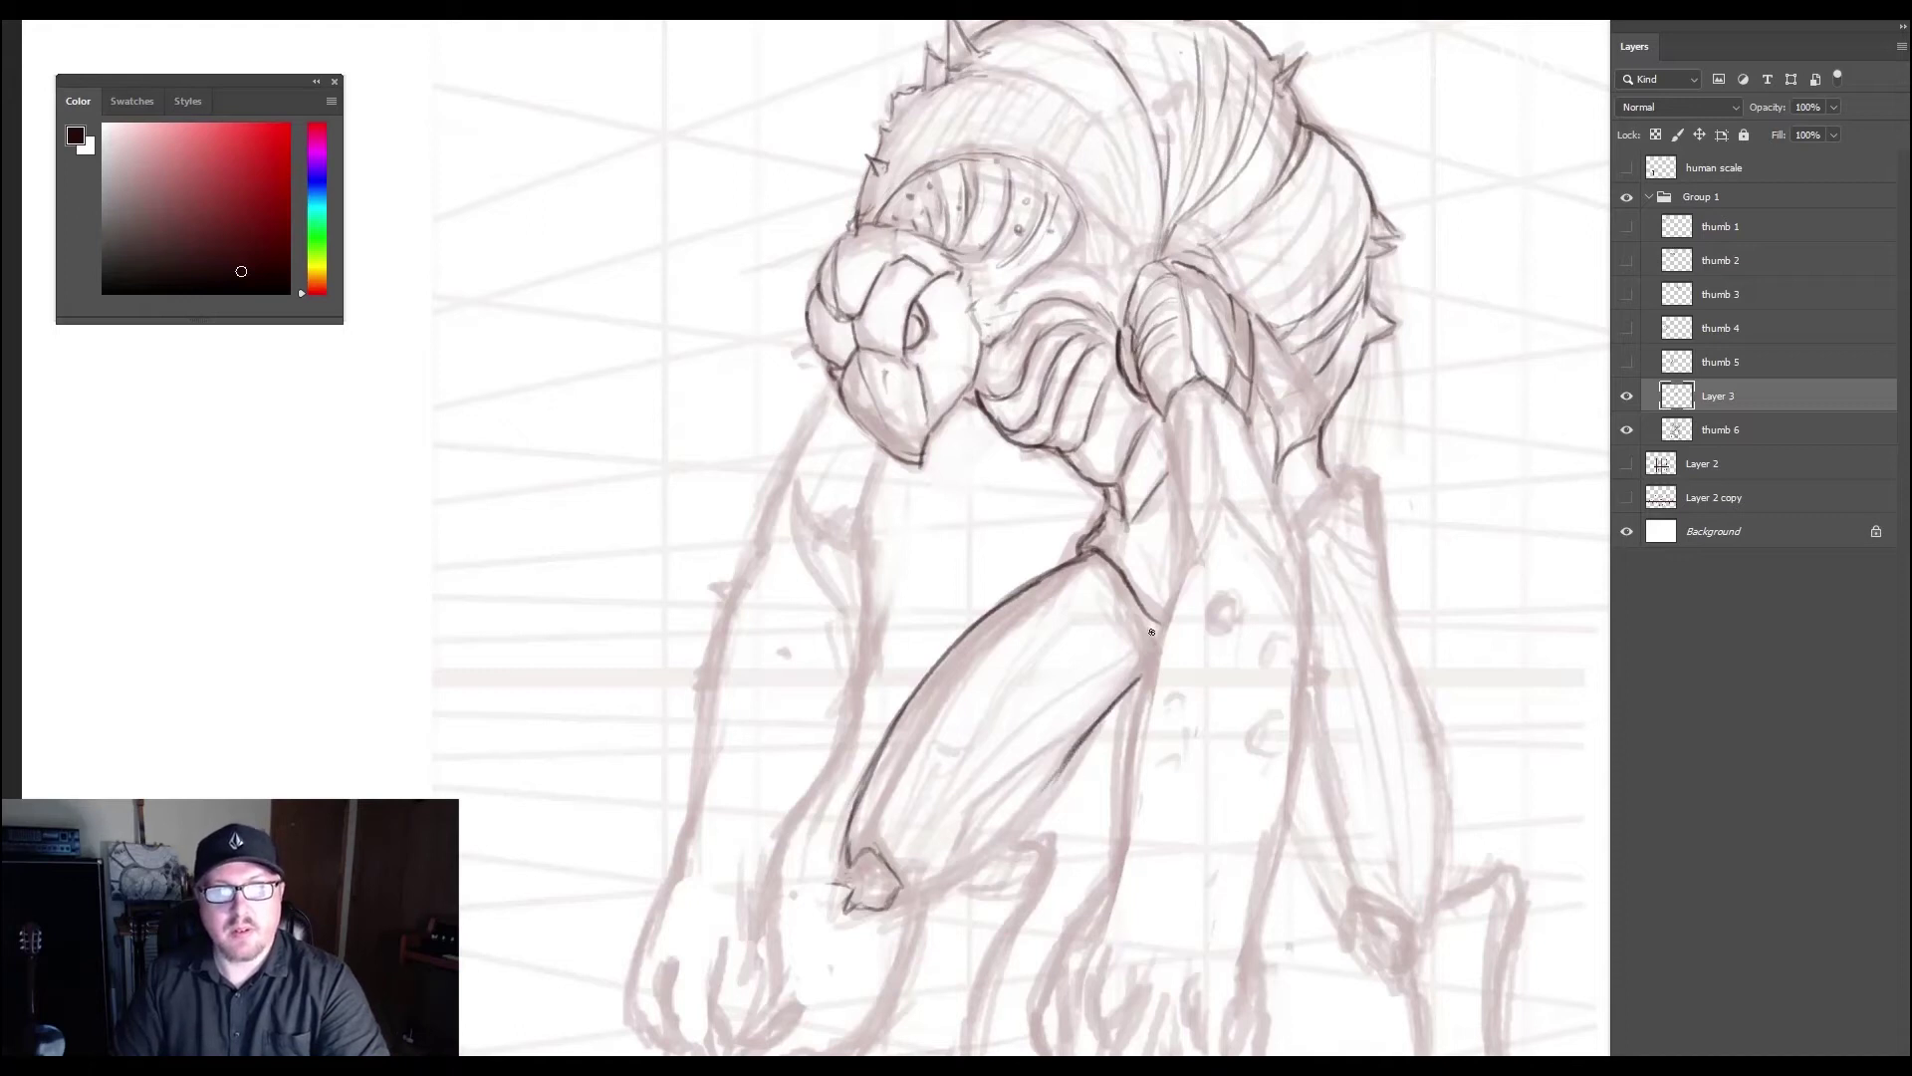
pyautogui.moveTo(1153, 647)
pyautogui.mouseDown()
pyautogui.moveTo(1119, 577)
pyautogui.moveTo(1139, 628)
pyautogui.mouseUp()
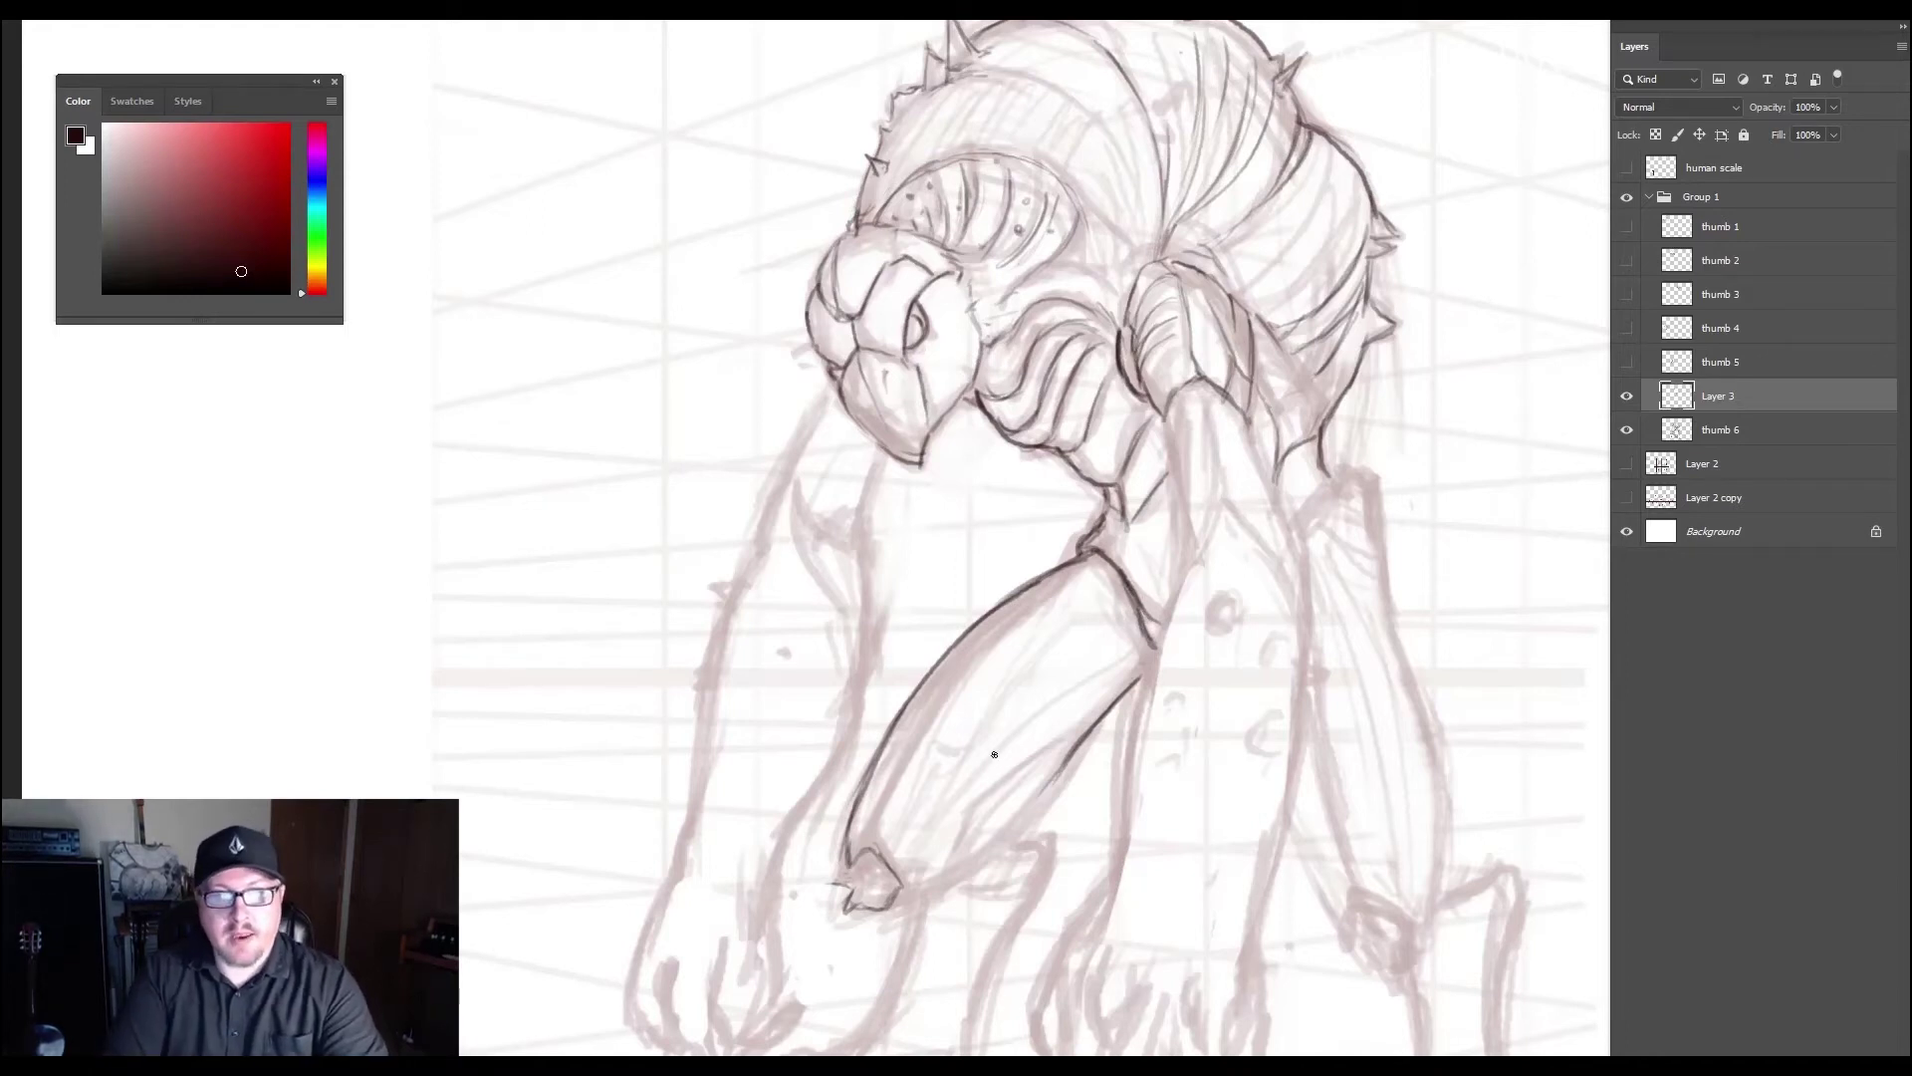
# - Ink the lower part of the same leg with its pointed heel and two-toed foot, and sharpen the knee spikes
pyautogui.moveTo(999, 735)
pyautogui.mouseDown()
pyautogui.moveTo(1041, 577)
pyautogui.moveTo(1068, 650)
pyautogui.moveTo(1026, 687)
pyautogui.moveTo(1058, 683)
pyautogui.moveTo(1006, 701)
pyautogui.moveTo(1096, 699)
pyautogui.moveTo(1044, 730)
pyautogui.moveTo(1021, 951)
pyautogui.moveTo(938, 983)
pyautogui.moveTo(916, 964)
pyautogui.moveTo(913, 983)
pyautogui.moveTo(920, 928)
pyautogui.moveTo(974, 912)
pyautogui.mouseUp()
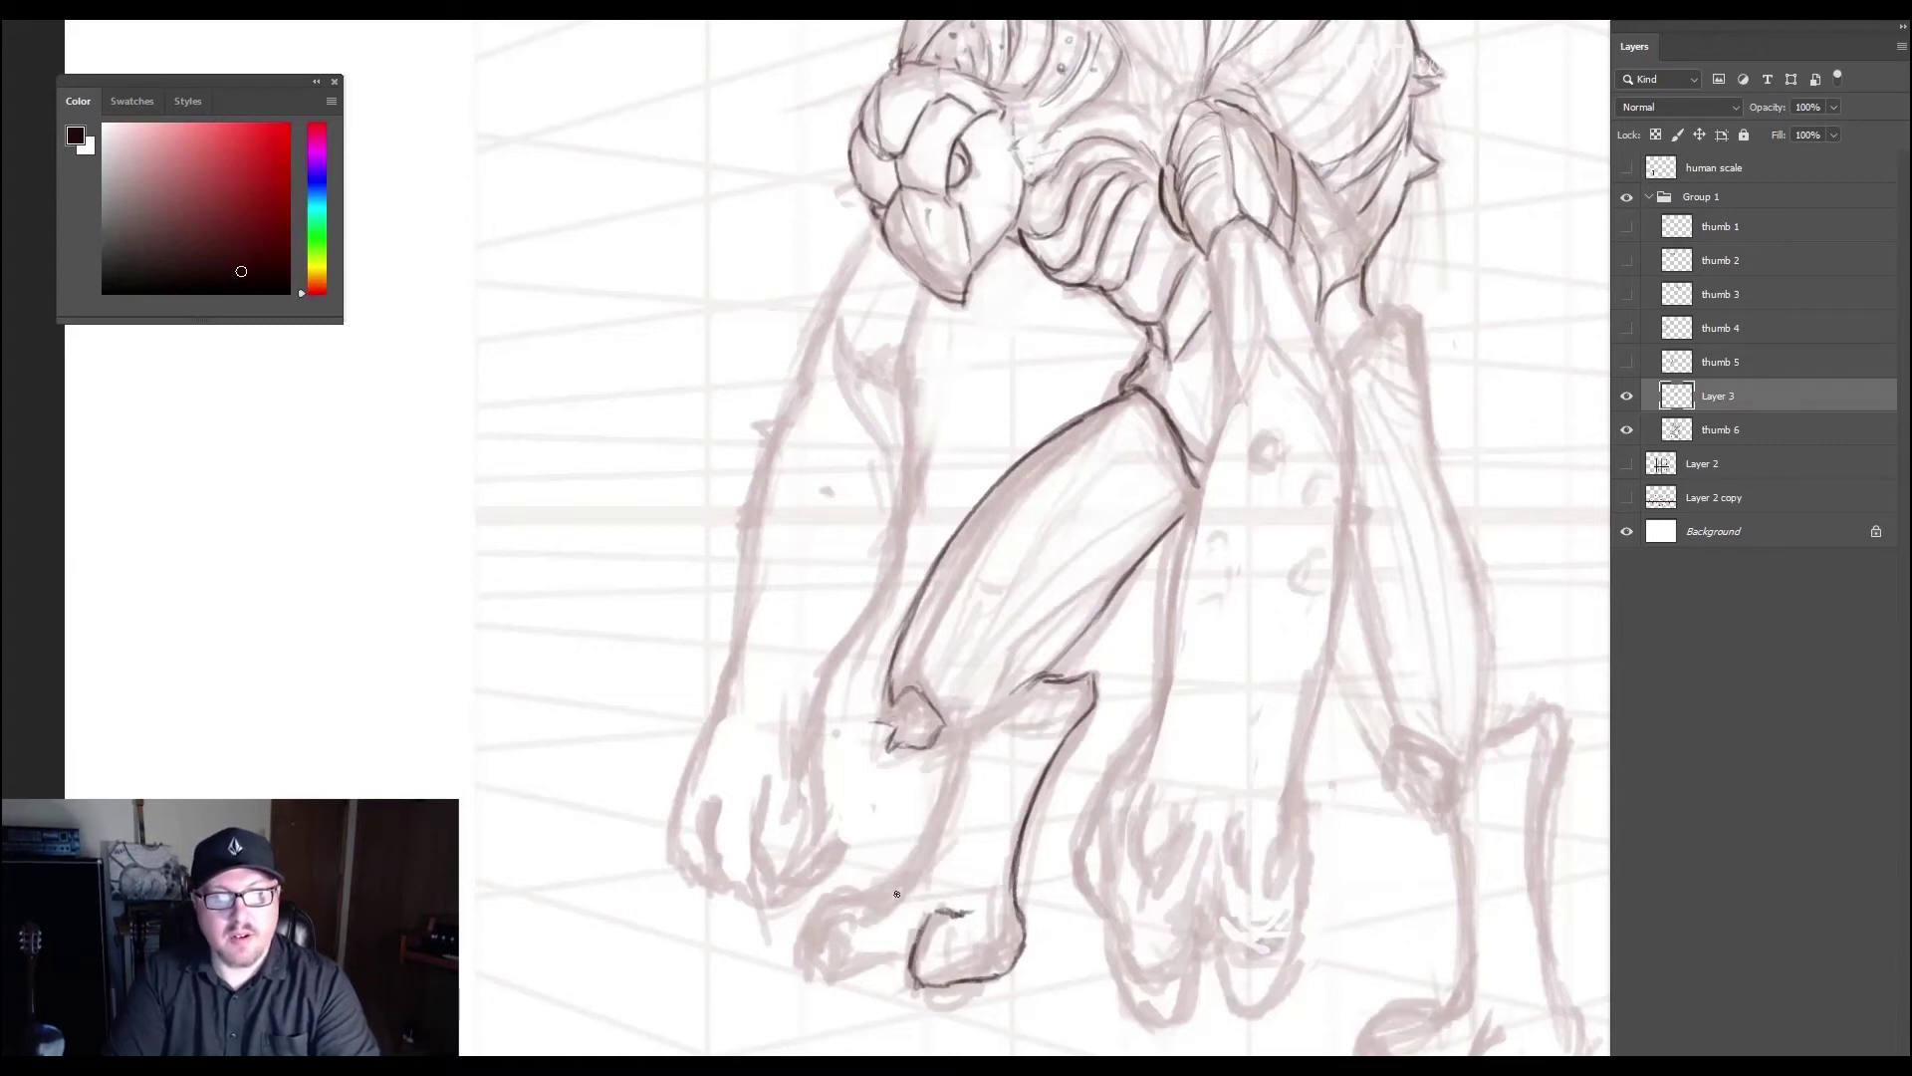
pyautogui.moveTo(897, 894)
pyautogui.mouseDown()
pyautogui.moveTo(833, 892)
pyautogui.moveTo(807, 952)
pyautogui.moveTo(823, 974)
pyautogui.moveTo(901, 962)
pyautogui.mouseUp()
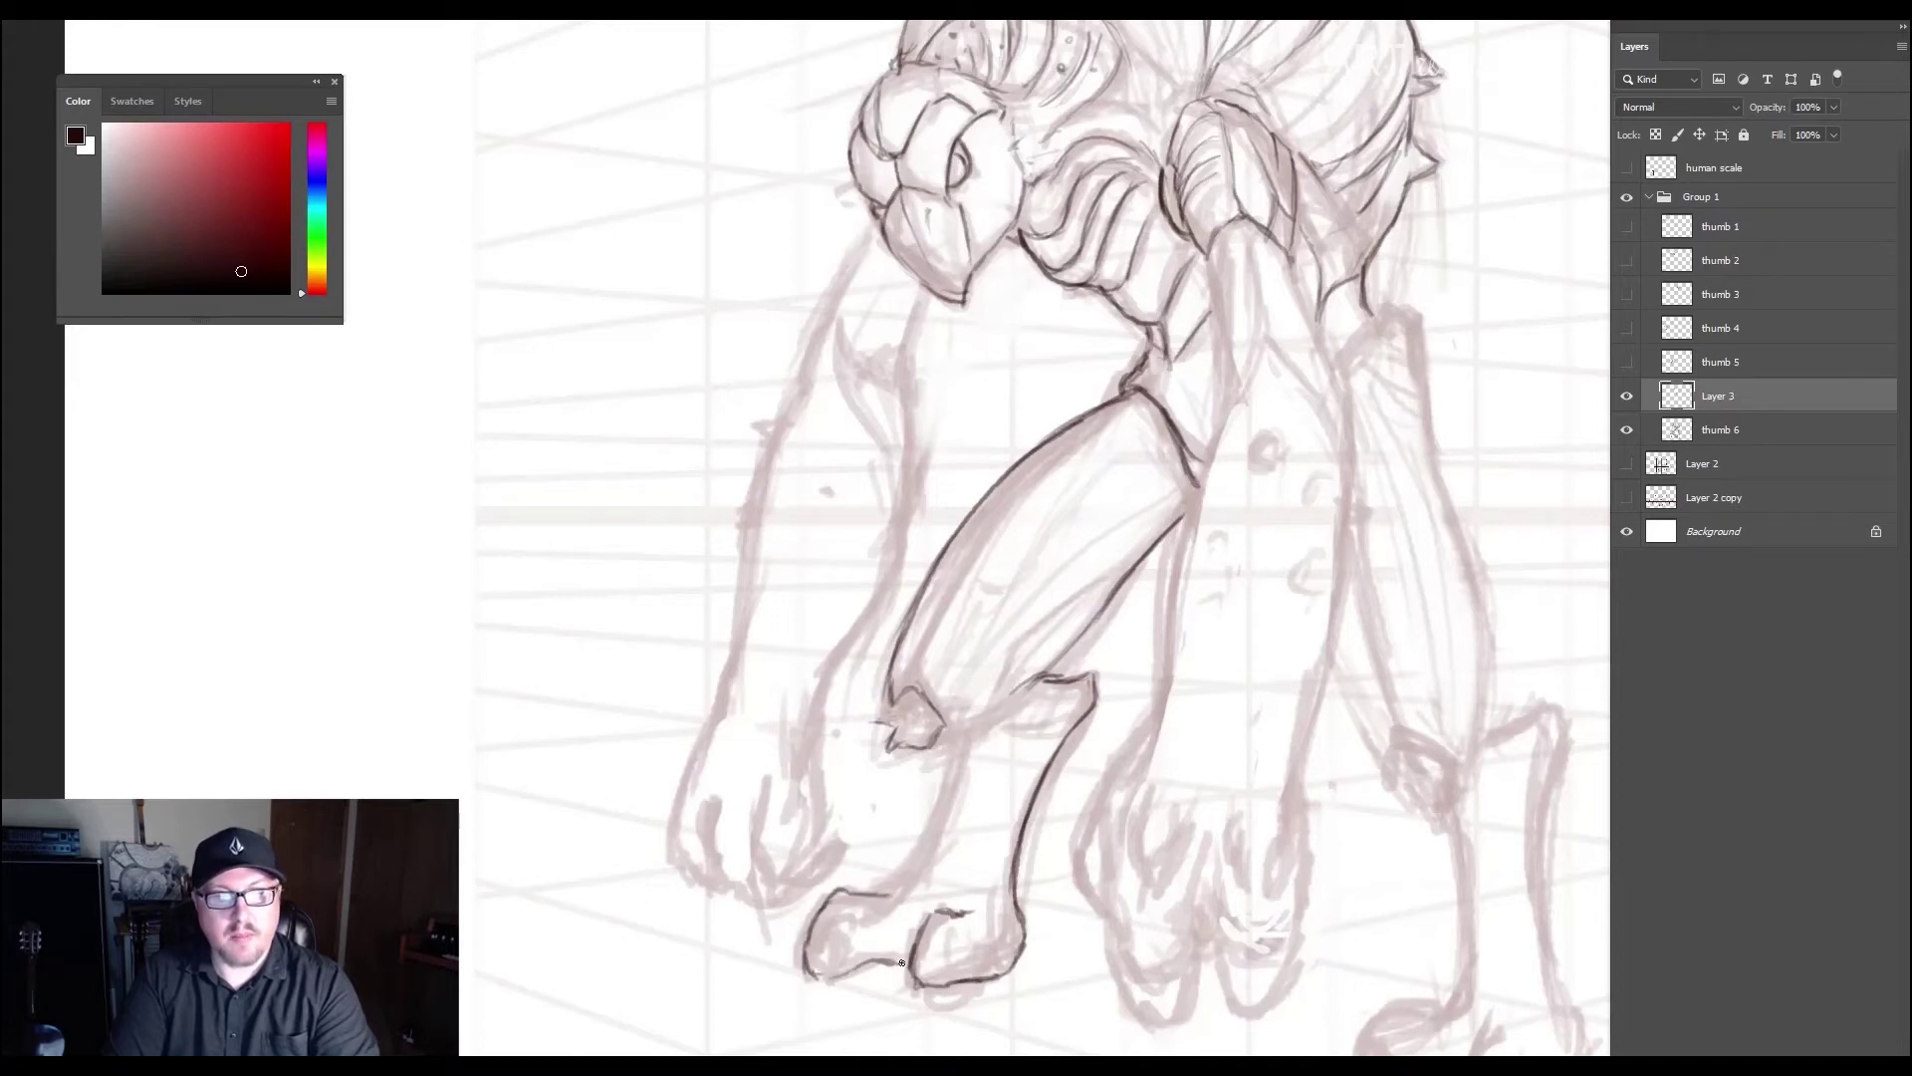
pyautogui.moveTo(902, 877)
pyautogui.mouseDown()
pyautogui.moveTo(869, 895)
pyautogui.moveTo(954, 739)
pyautogui.moveTo(1046, 721)
pyautogui.moveTo(995, 737)
pyautogui.mouseUp()
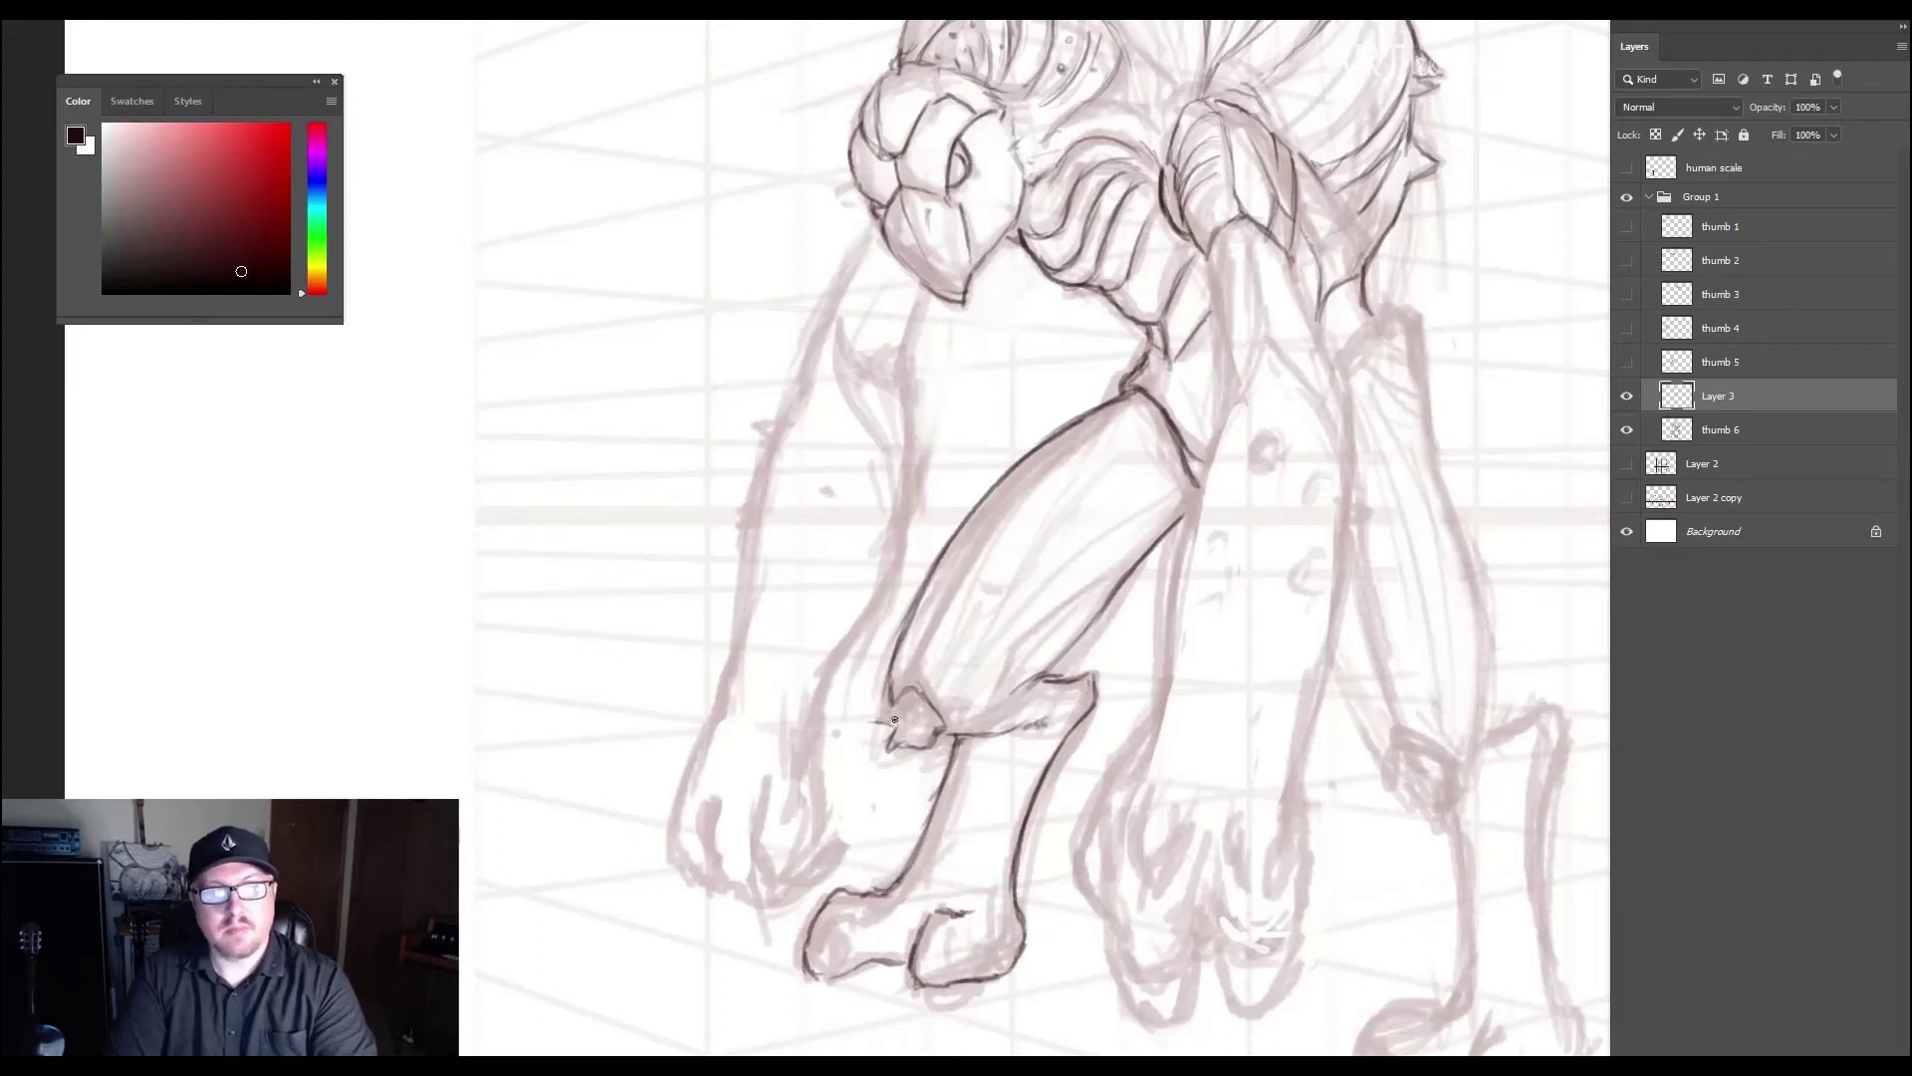
pyautogui.moveTo(878, 721)
pyautogui.mouseDown()
pyautogui.moveTo(897, 700)
pyautogui.moveTo(940, 723)
pyautogui.mouseUp()
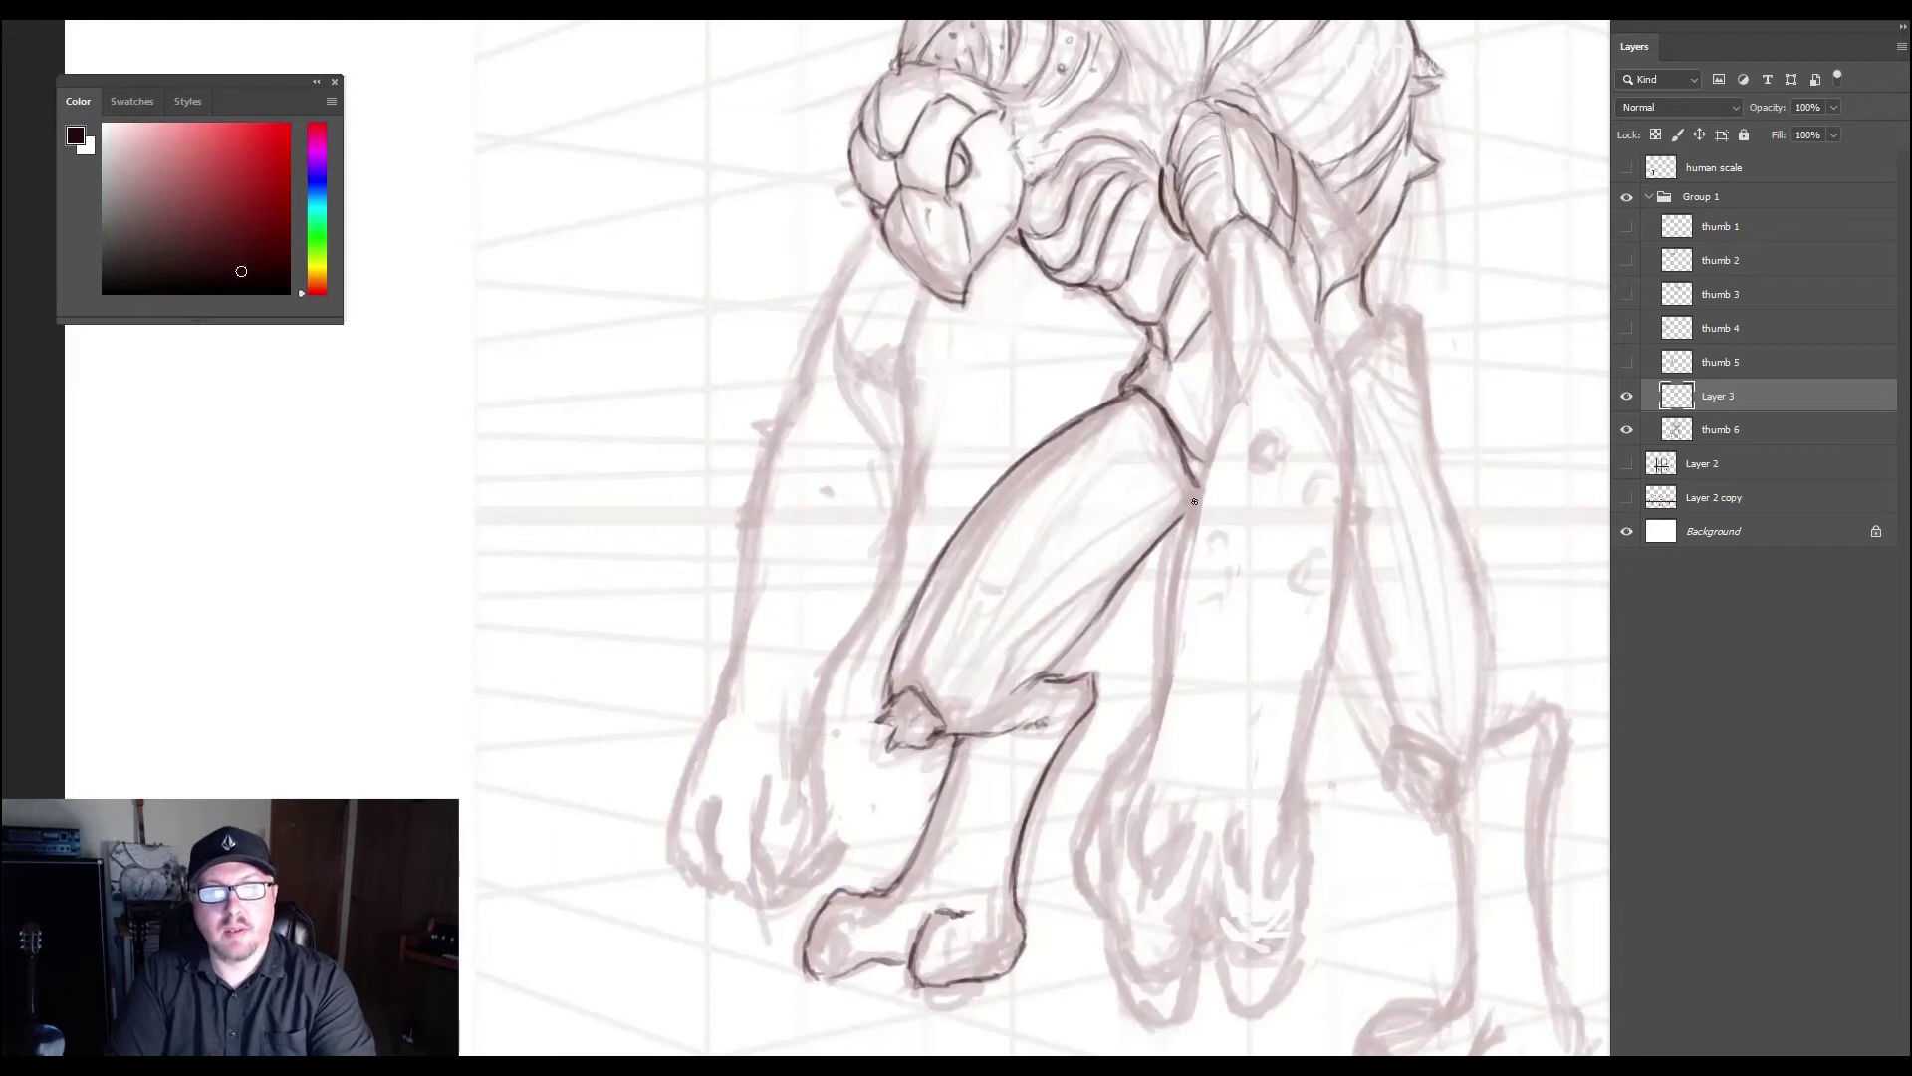
# - Add long curved muscle contour lines inside the thigh, along its rear and front edges
pyautogui.moveTo(1194, 501); pyautogui.dragTo(999, 689)
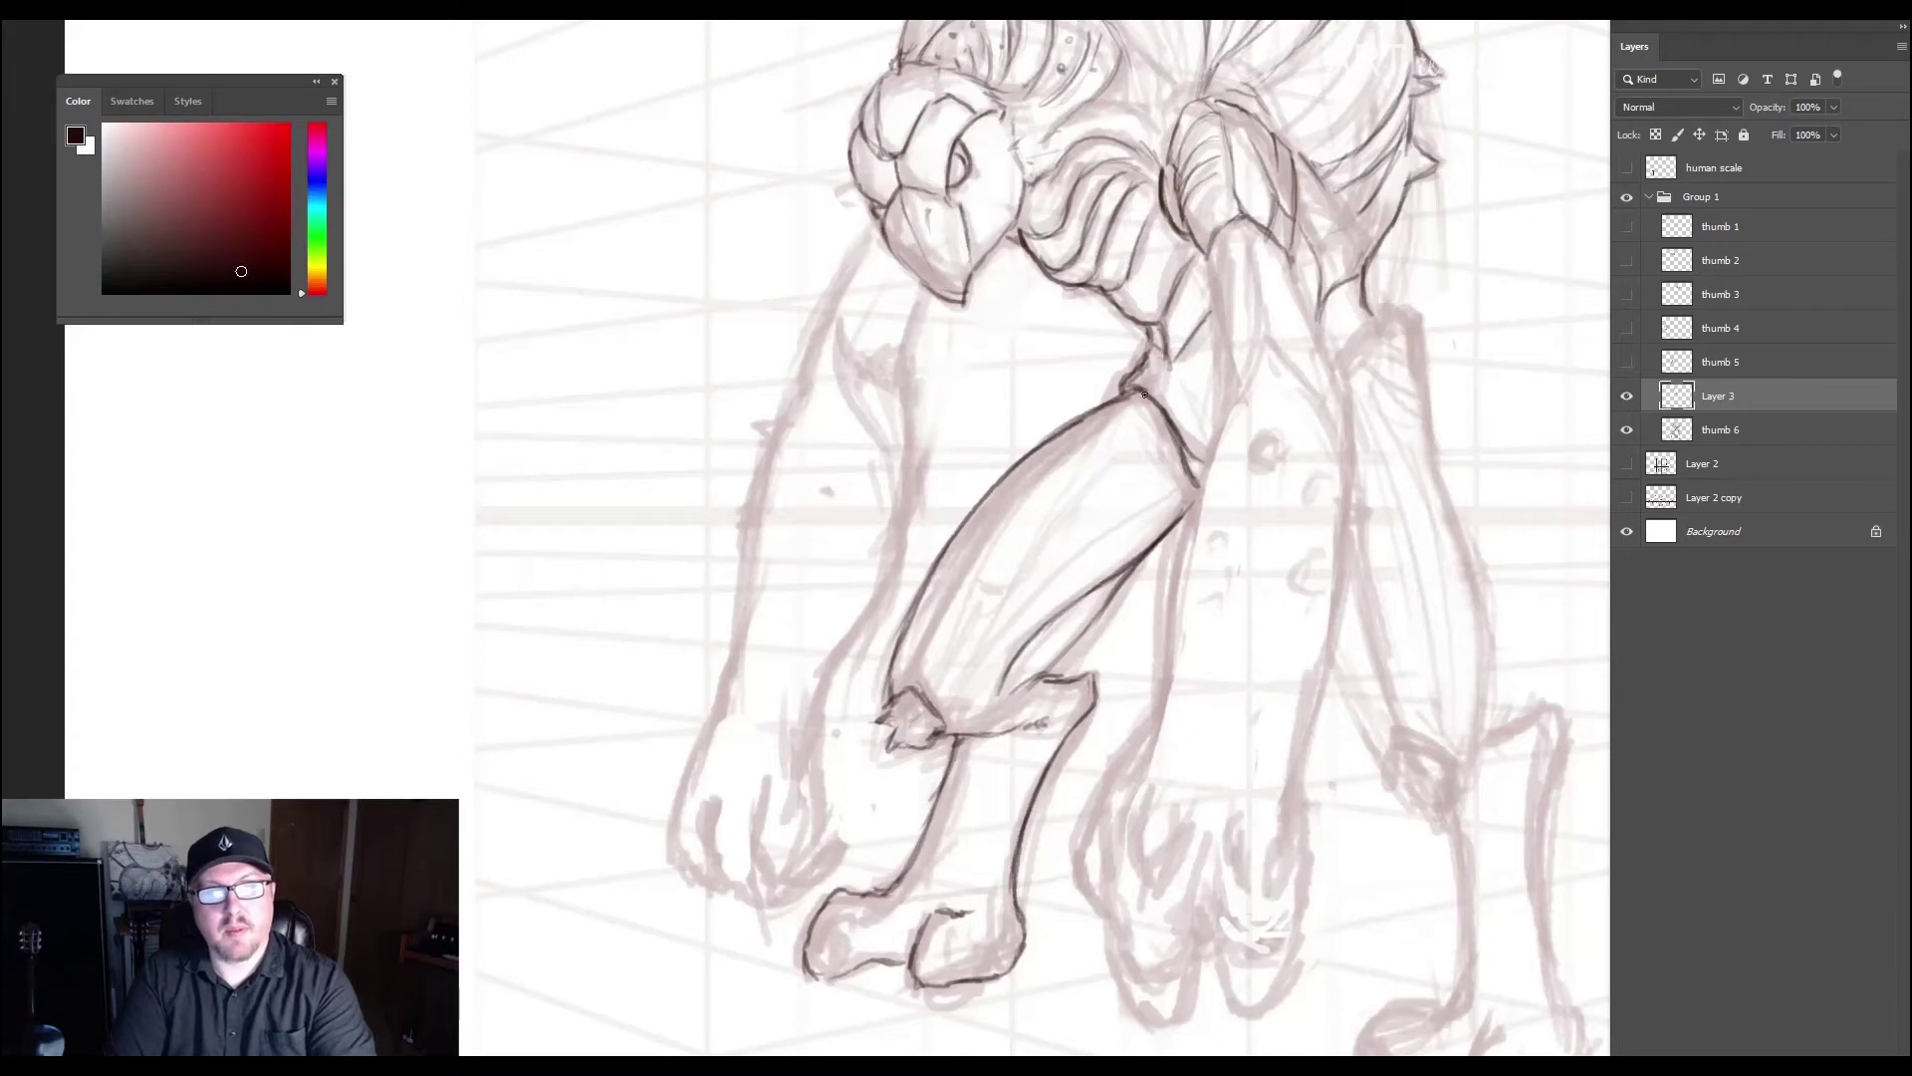
pyautogui.moveTo(1145, 394)
pyautogui.mouseDown()
pyautogui.moveTo(966, 561)
pyautogui.moveTo(918, 645)
pyautogui.mouseUp()
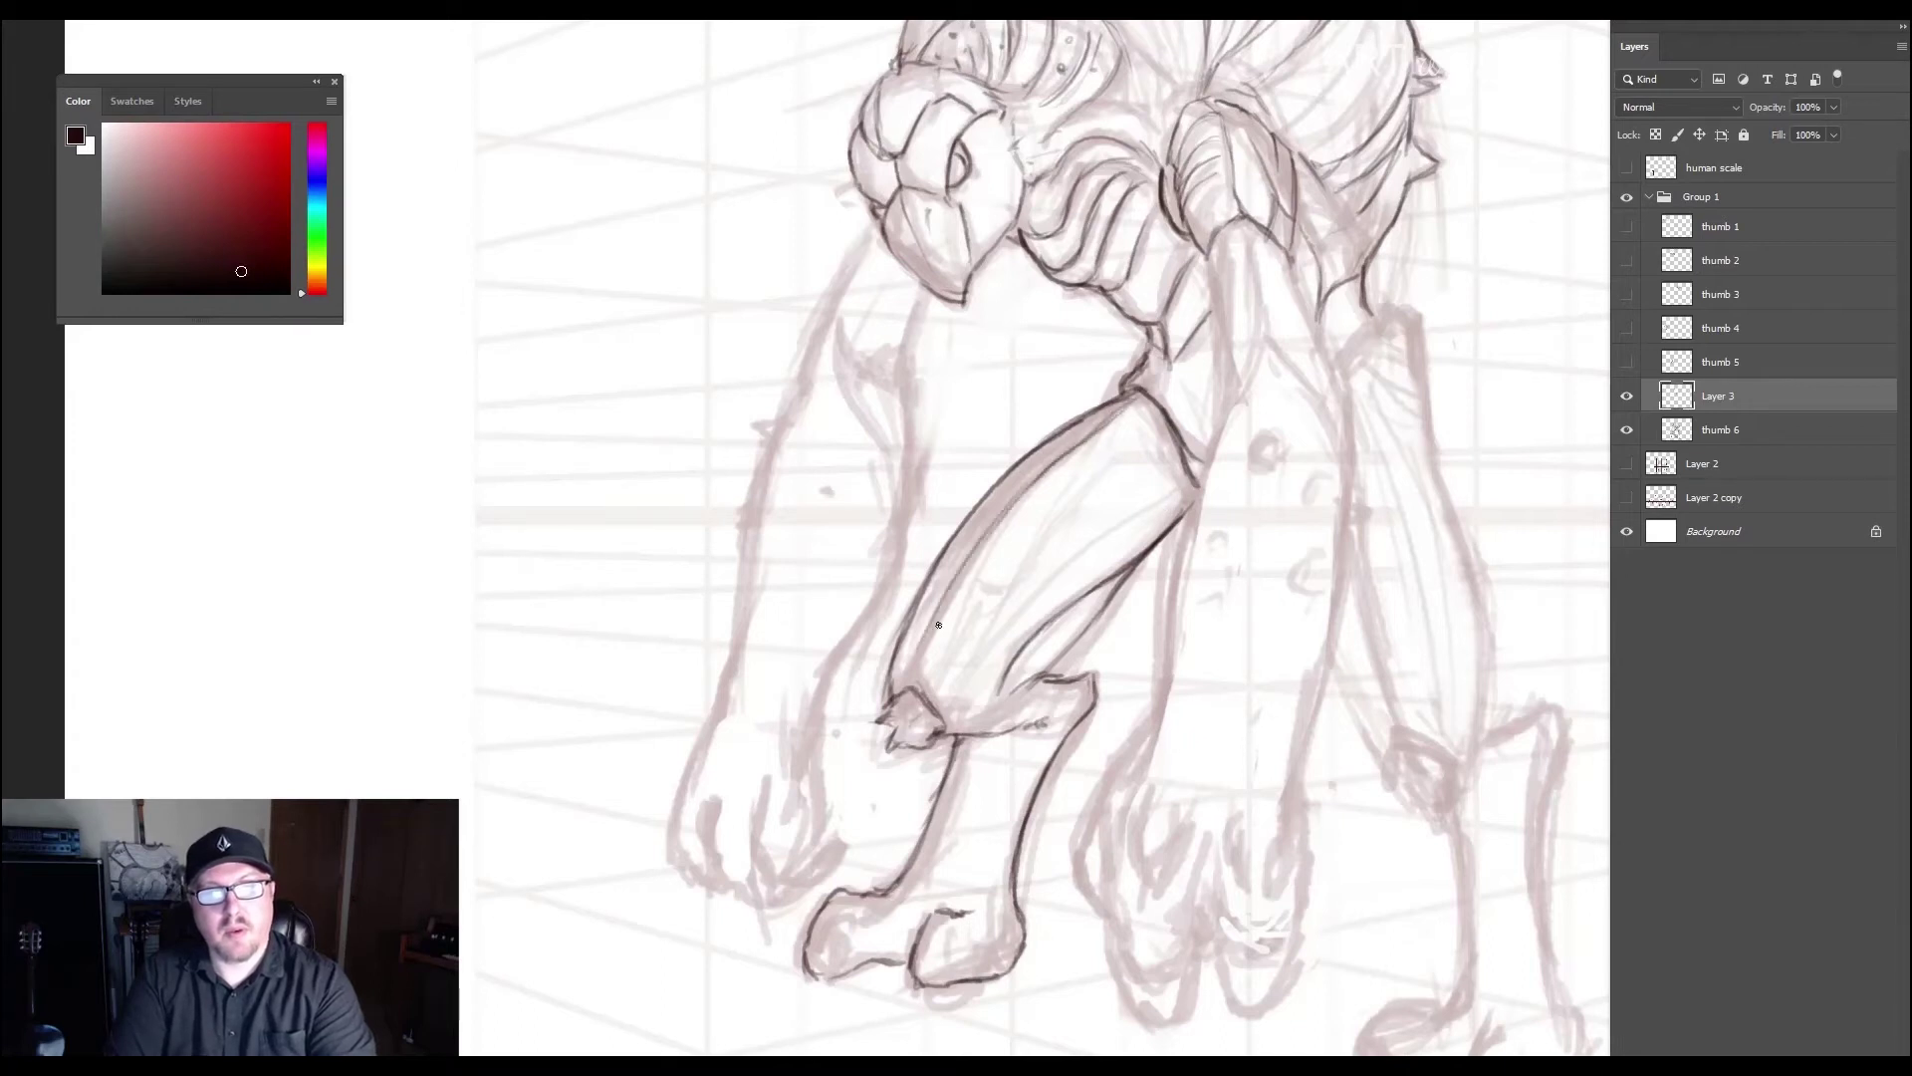
pyautogui.moveTo(980, 545); pyautogui.dragTo(919, 662)
pyautogui.moveTo(1140, 393); pyautogui.dragTo(1106, 428)
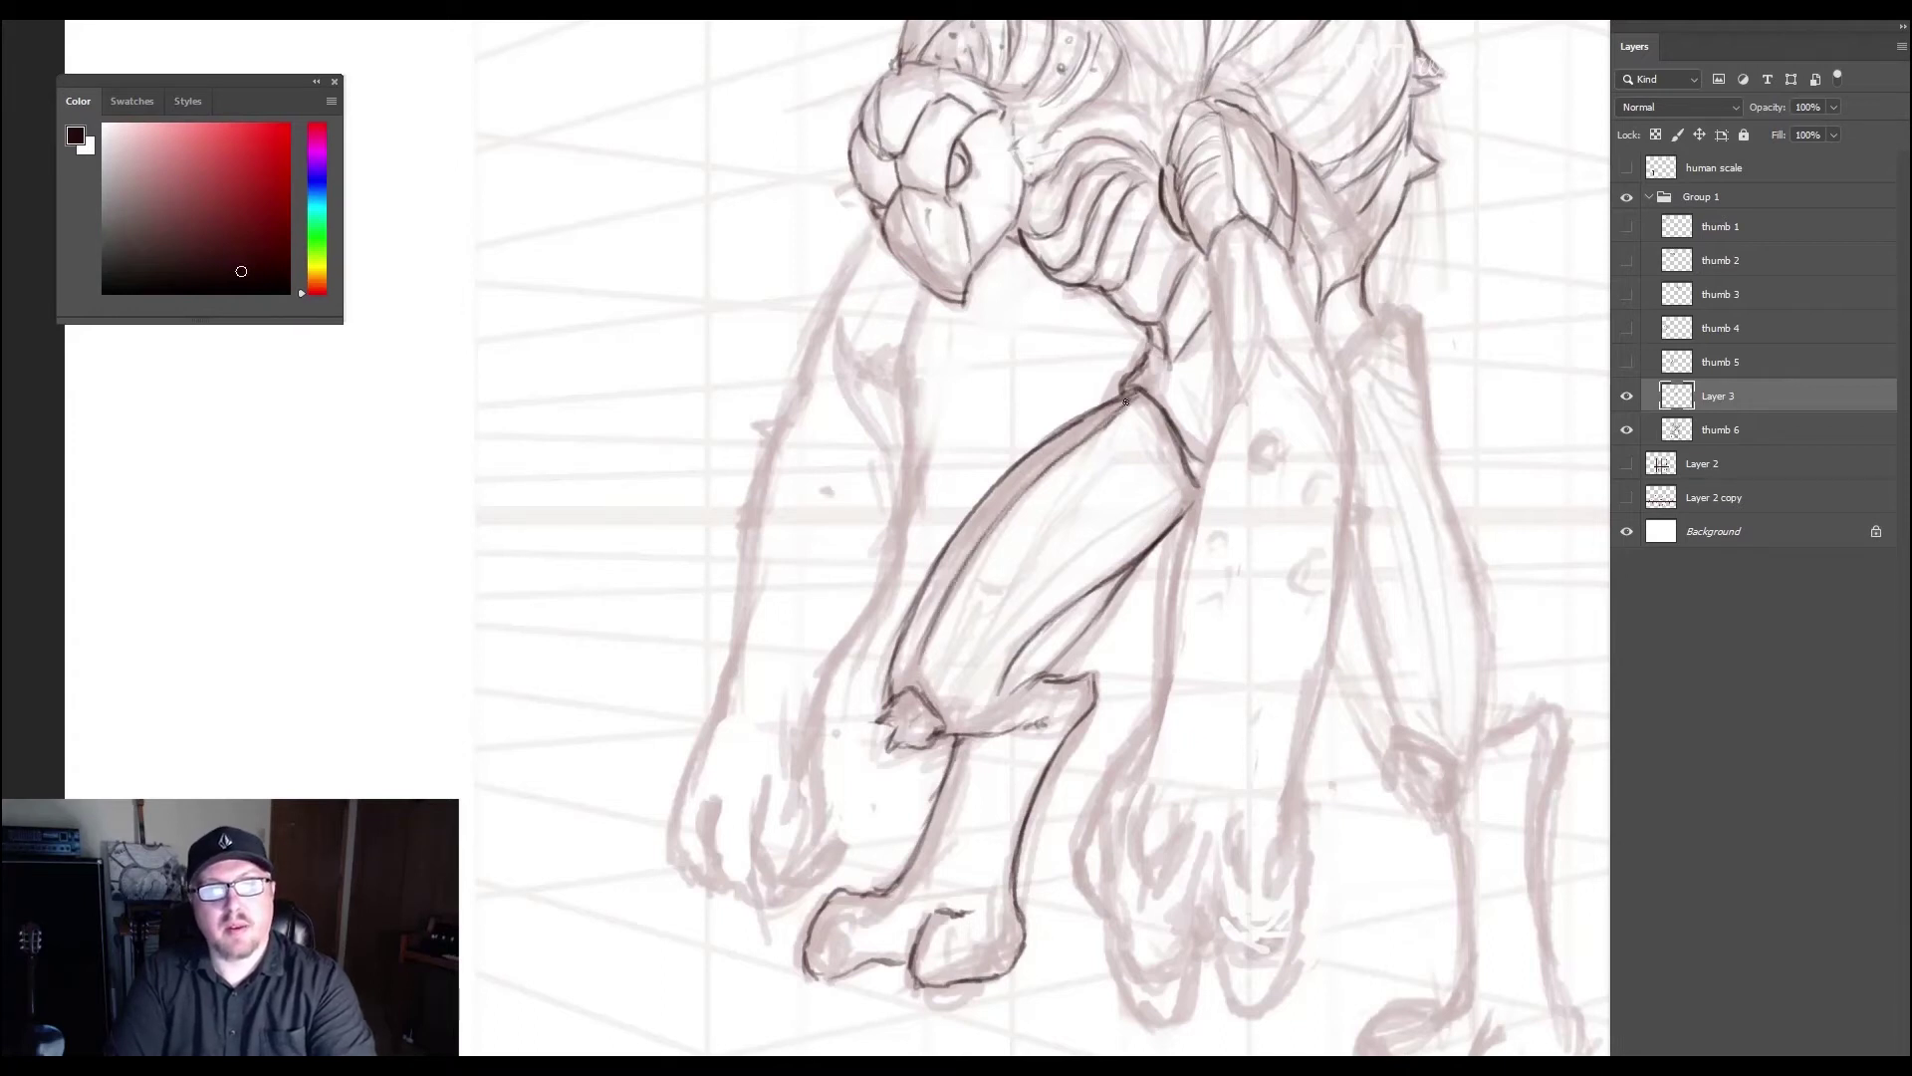
# - Define the knee joint with a curved line from the thigh's lower end to the kneecap and reinforce the joint's edges
pyautogui.moveTo(1034, 677)
pyautogui.mouseDown()
pyautogui.moveTo(941, 732)
pyautogui.moveTo(1006, 685)
pyautogui.moveTo(948, 727)
pyautogui.mouseUp()
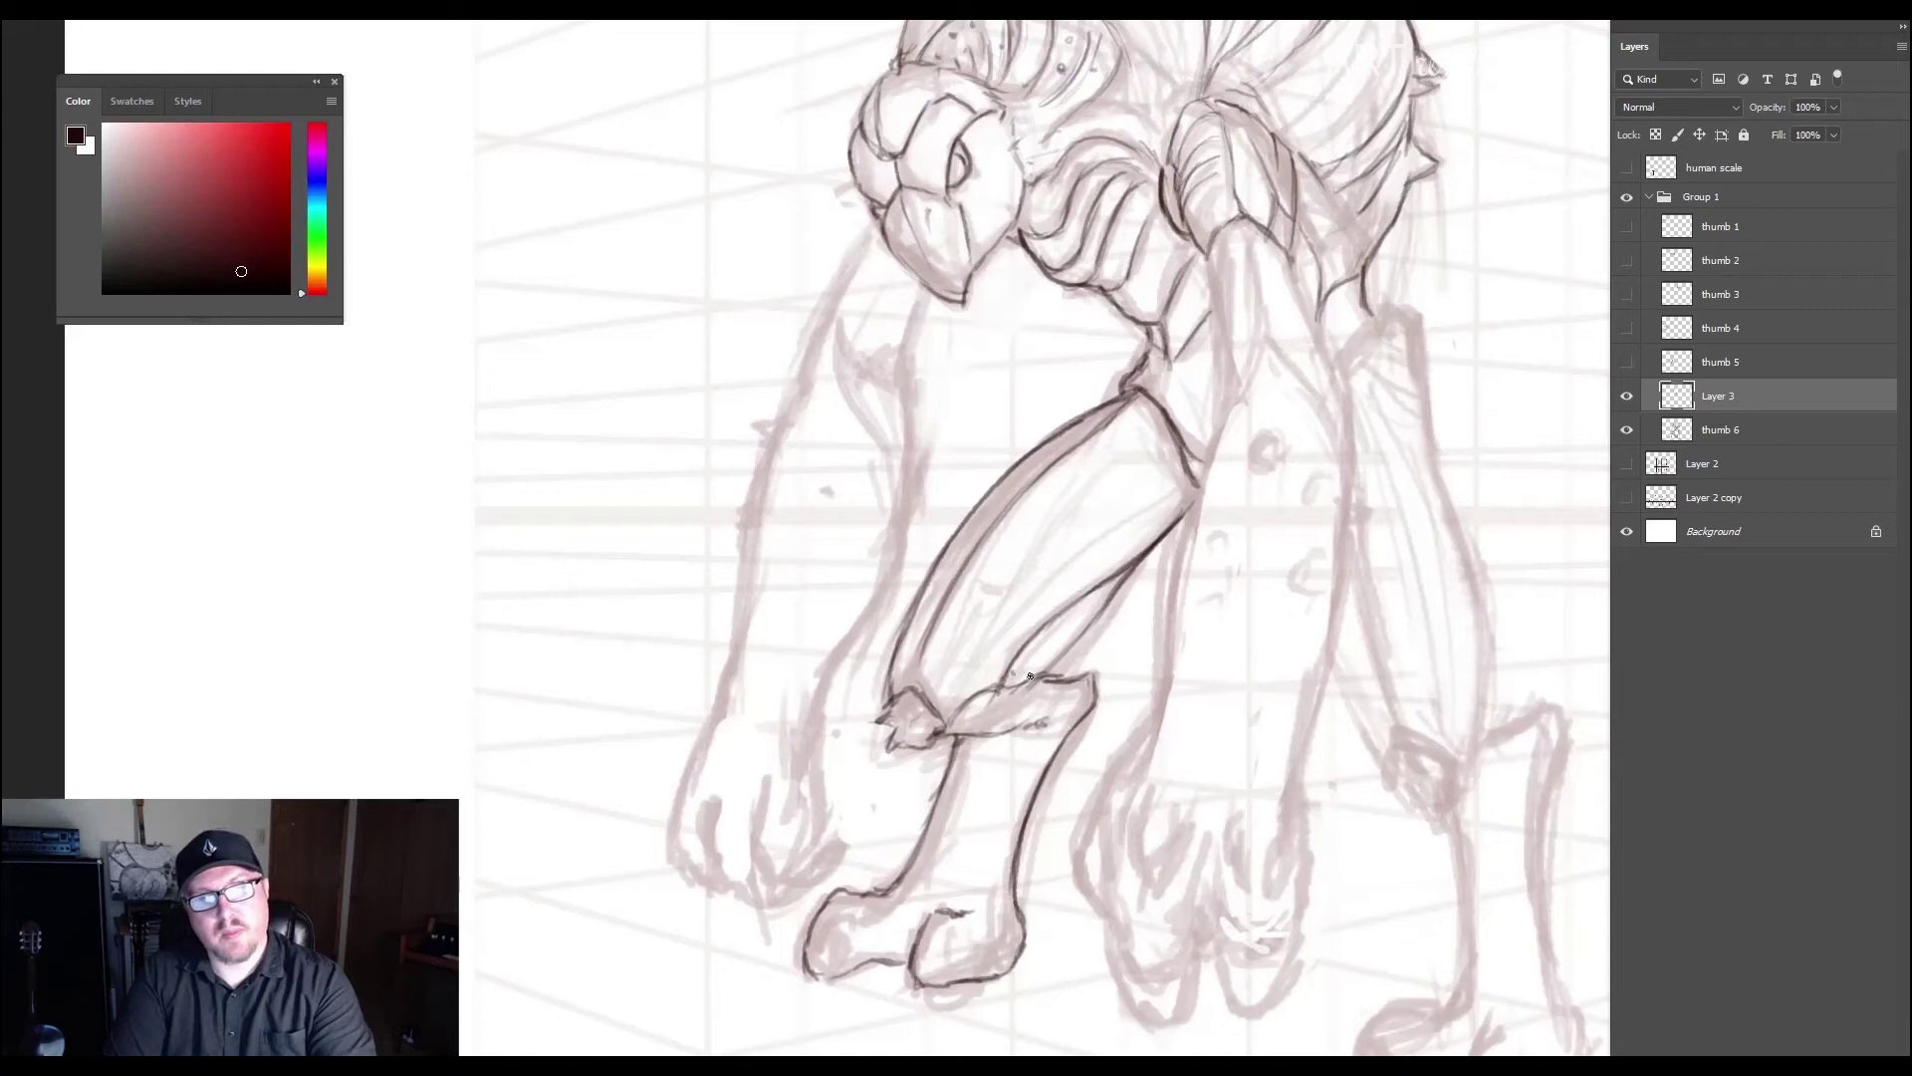
pyautogui.moveTo(1034, 674); pyautogui.dragTo(1011, 679)
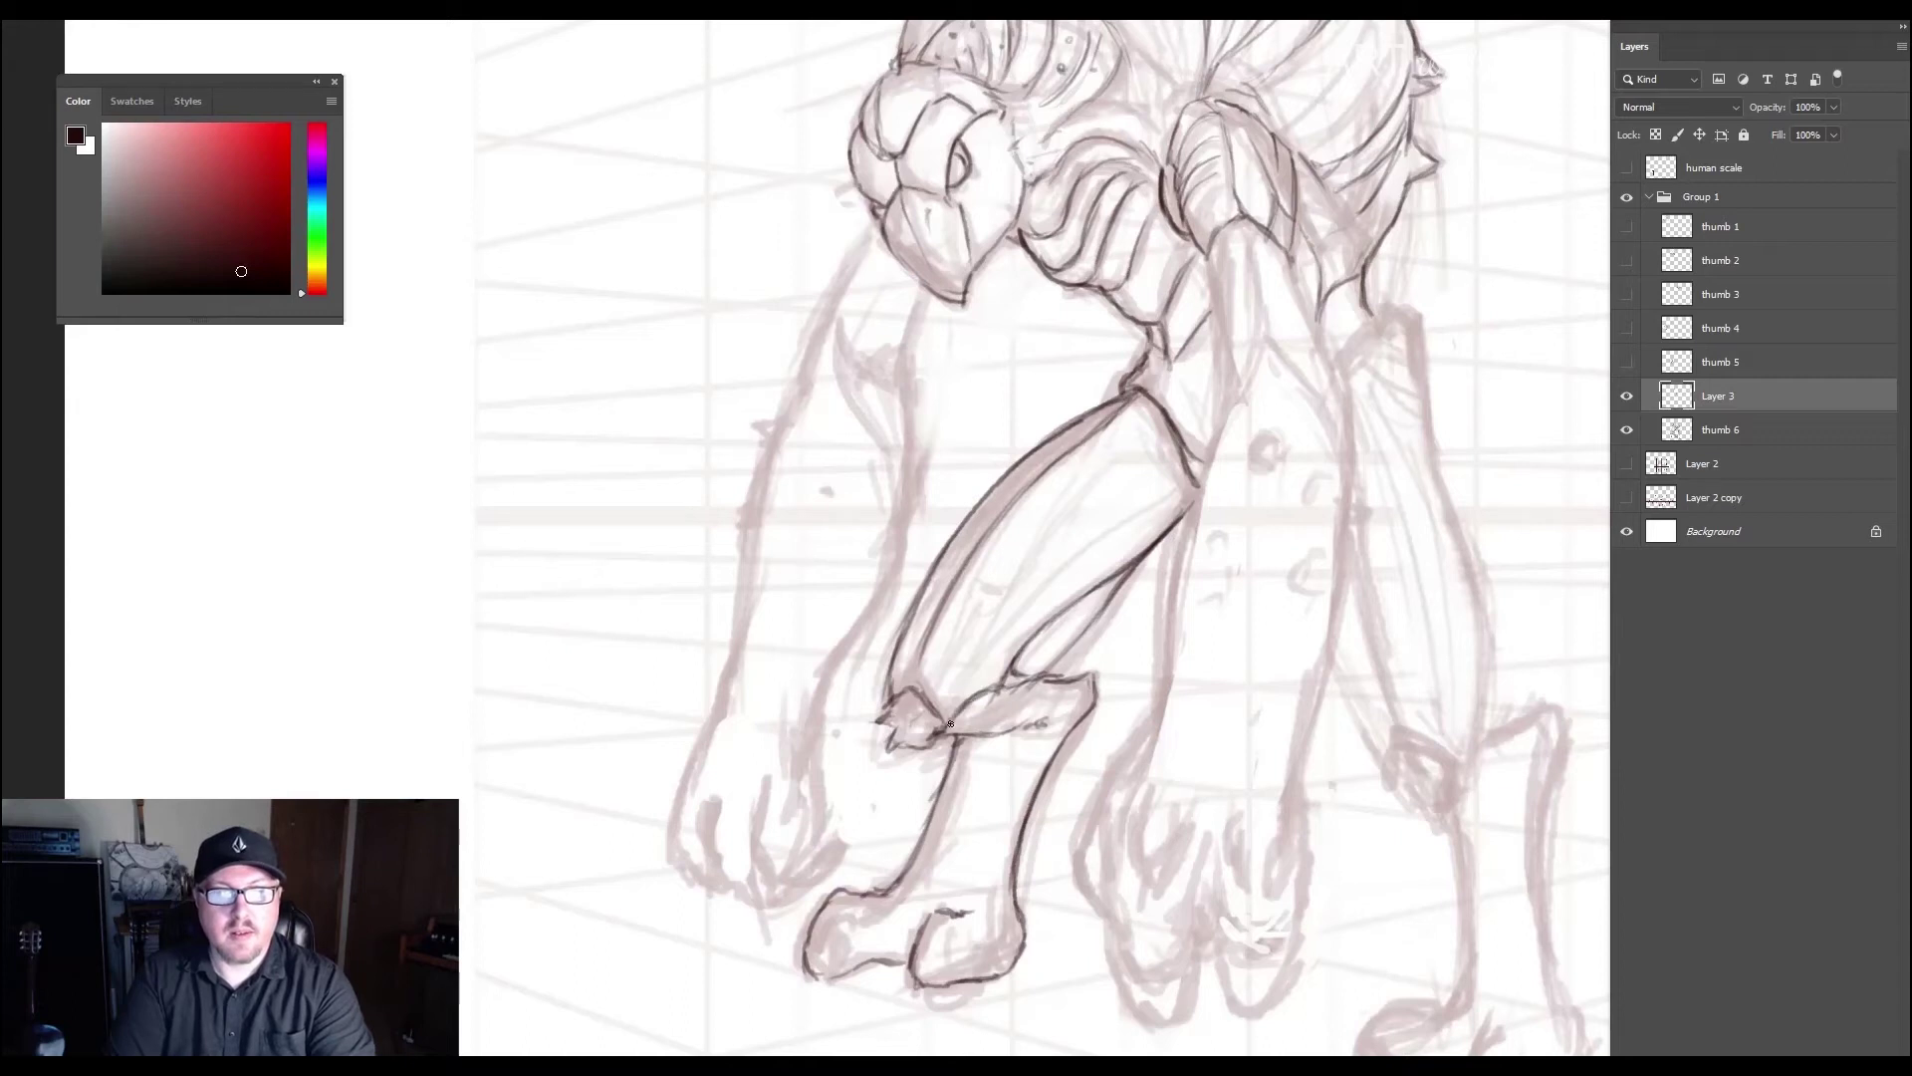
pyautogui.moveTo(907, 686); pyautogui.dragTo(921, 697)
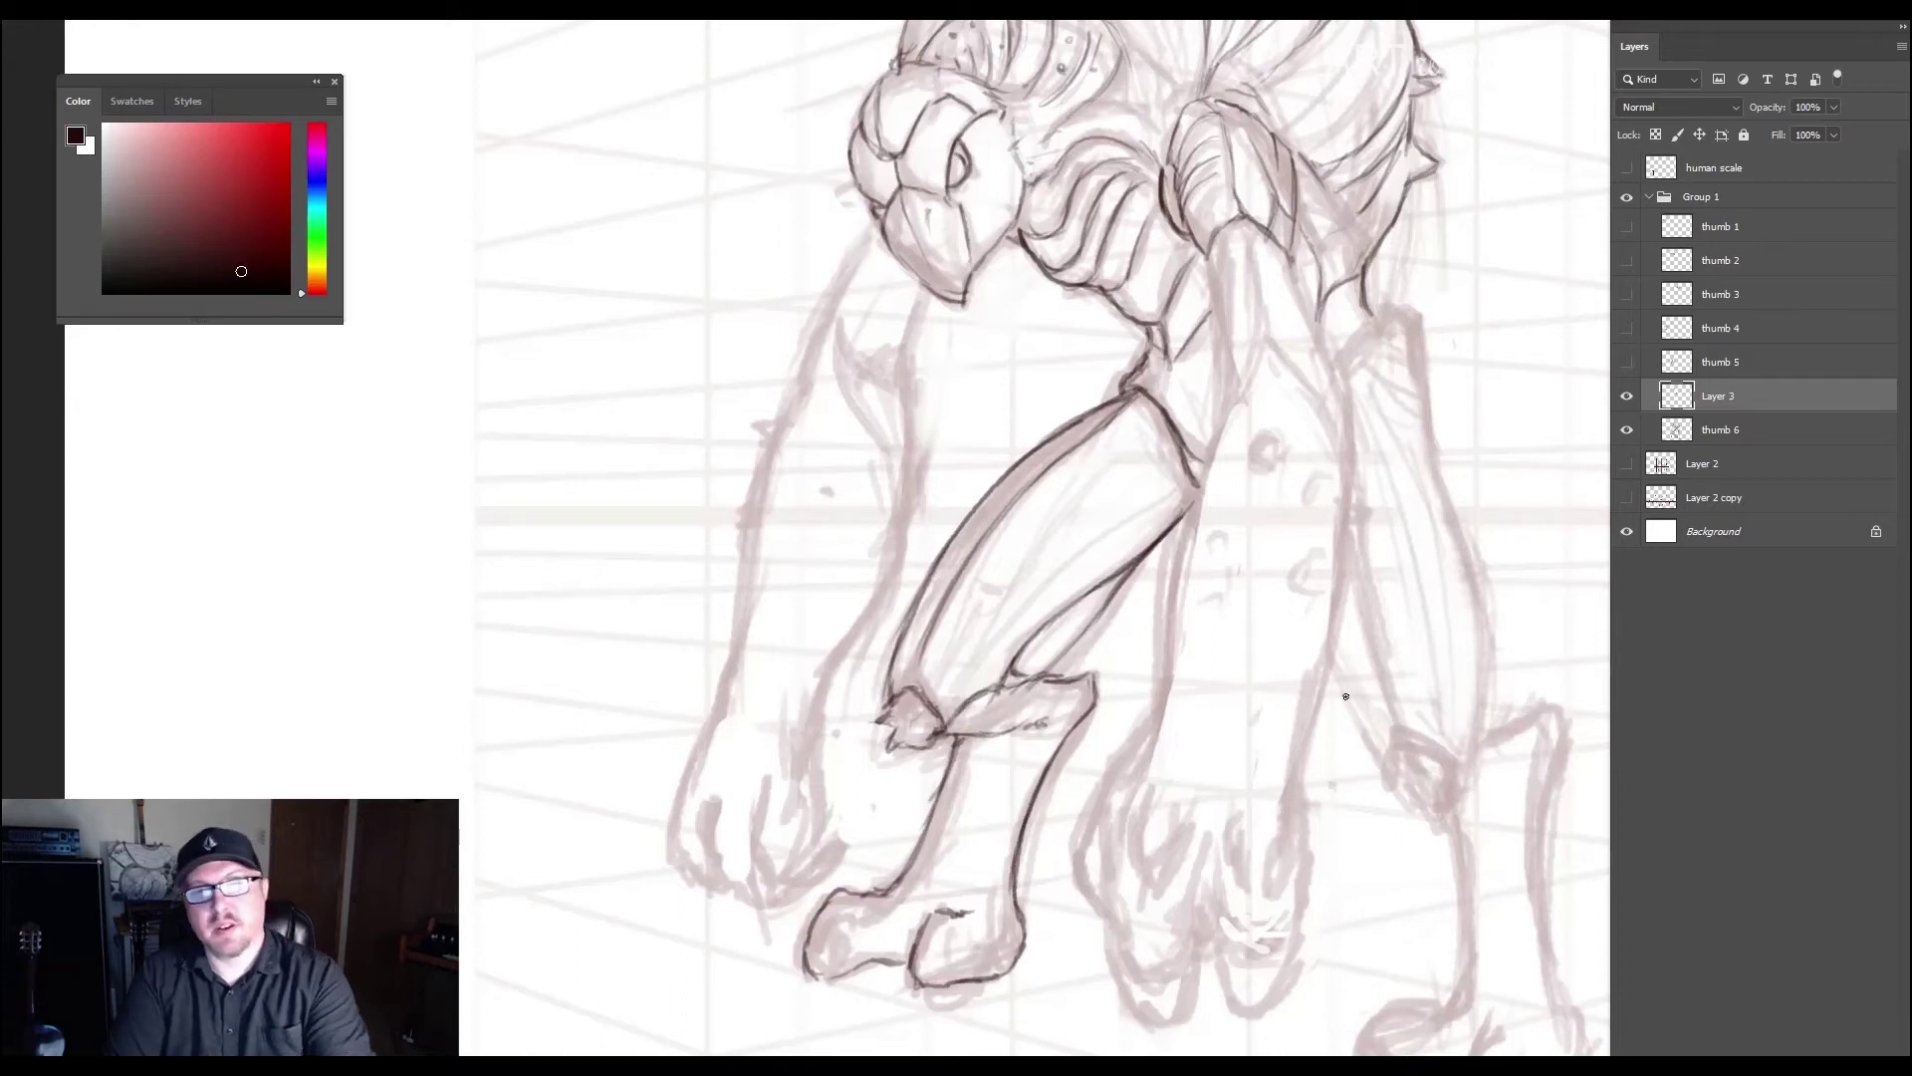
# - Outline the rear hind leg's thigh from its pointed top down its back edge to the angular kneecap
pyautogui.moveTo(1387, 759)
pyautogui.mouseDown()
pyautogui.moveTo(1402, 728)
pyautogui.moveTo(1384, 776)
pyautogui.mouseUp()
pyautogui.moveTo(1399, 733)
pyautogui.mouseDown()
pyautogui.moveTo(1453, 760)
pyautogui.moveTo(1474, 672)
pyautogui.mouseUp()
pyautogui.moveTo(1472, 755)
pyautogui.mouseDown()
pyautogui.moveTo(1481, 708)
pyautogui.moveTo(1467, 556)
pyautogui.moveTo(1475, 643)
pyautogui.moveTo(1474, 609)
pyautogui.moveTo(1431, 471)
pyautogui.moveTo(1473, 593)
pyautogui.moveTo(1421, 300)
pyautogui.moveTo(1366, 316)
pyautogui.moveTo(1386, 307)
pyautogui.moveTo(1355, 363)
pyautogui.mouseUp()
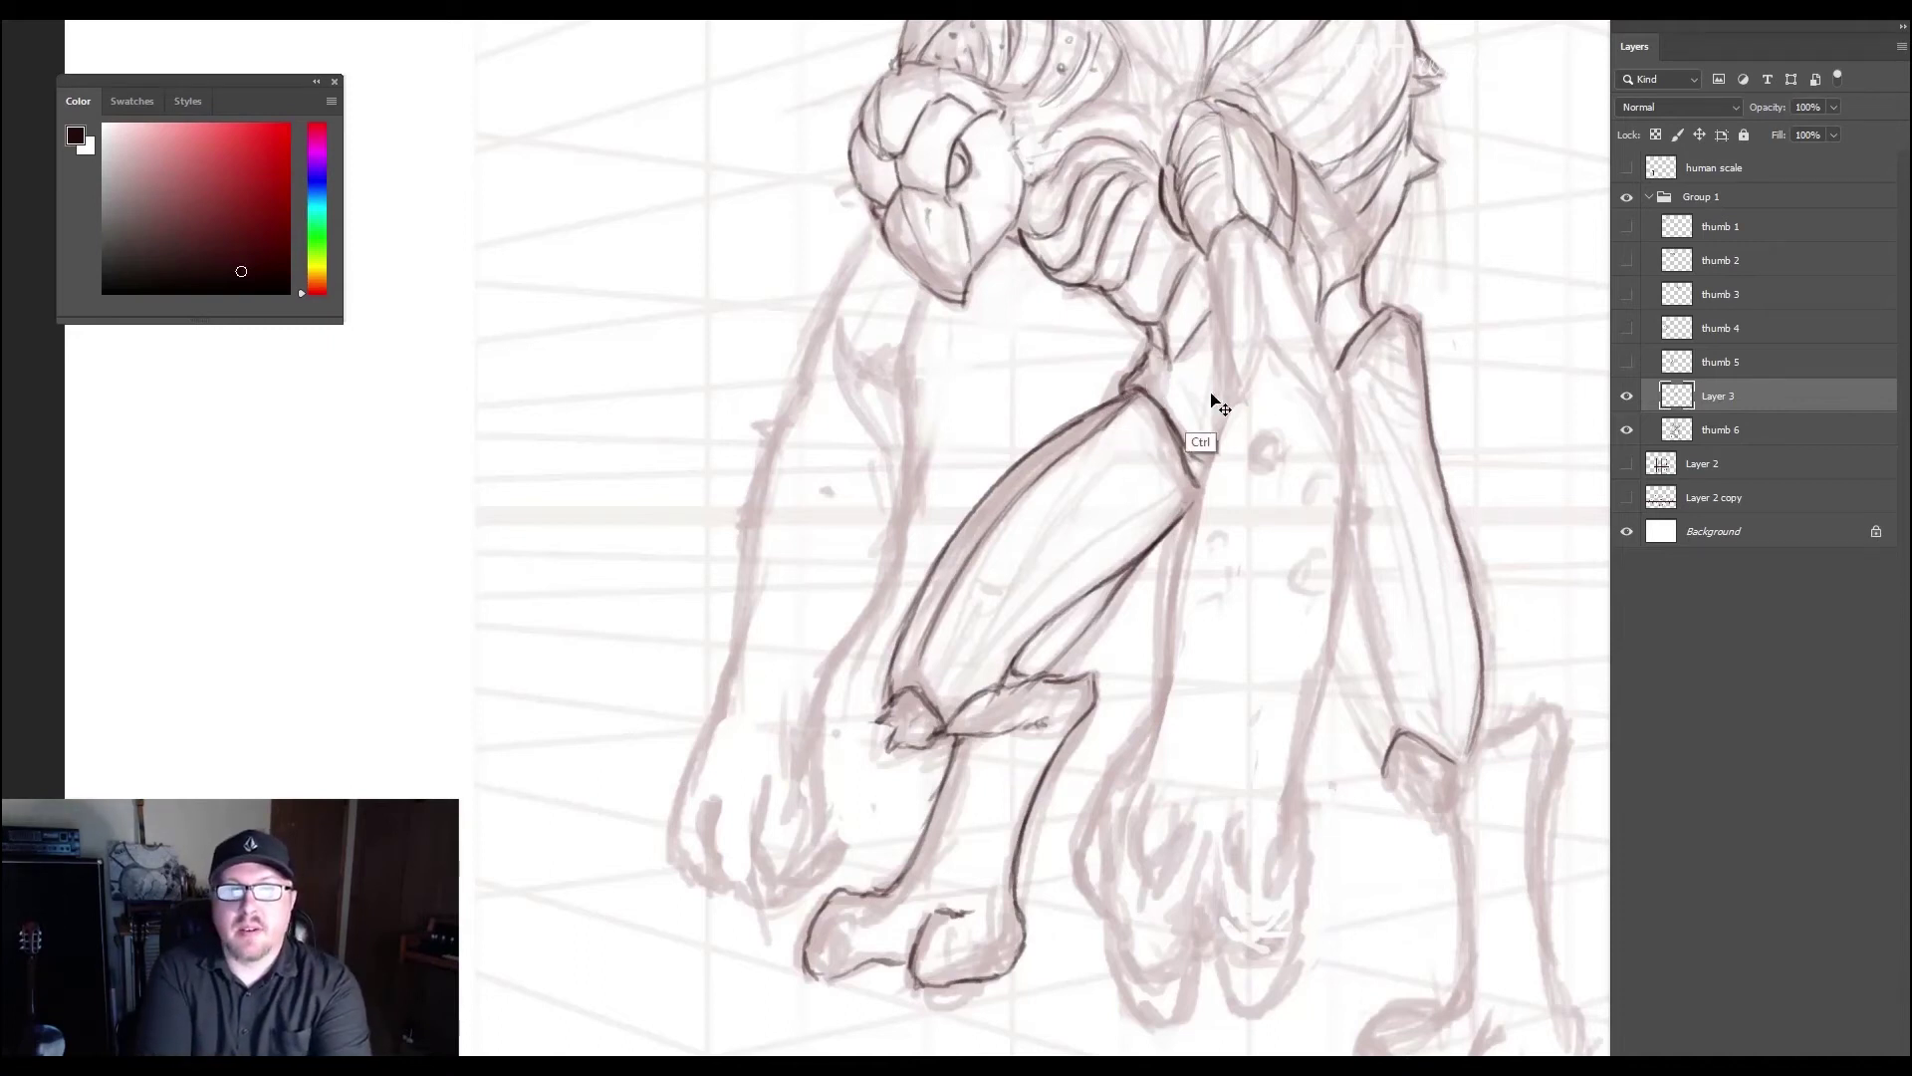
# - Set the eraser to the Hard Round brush tip from the General Brushes
pyautogui.press('ctrl')
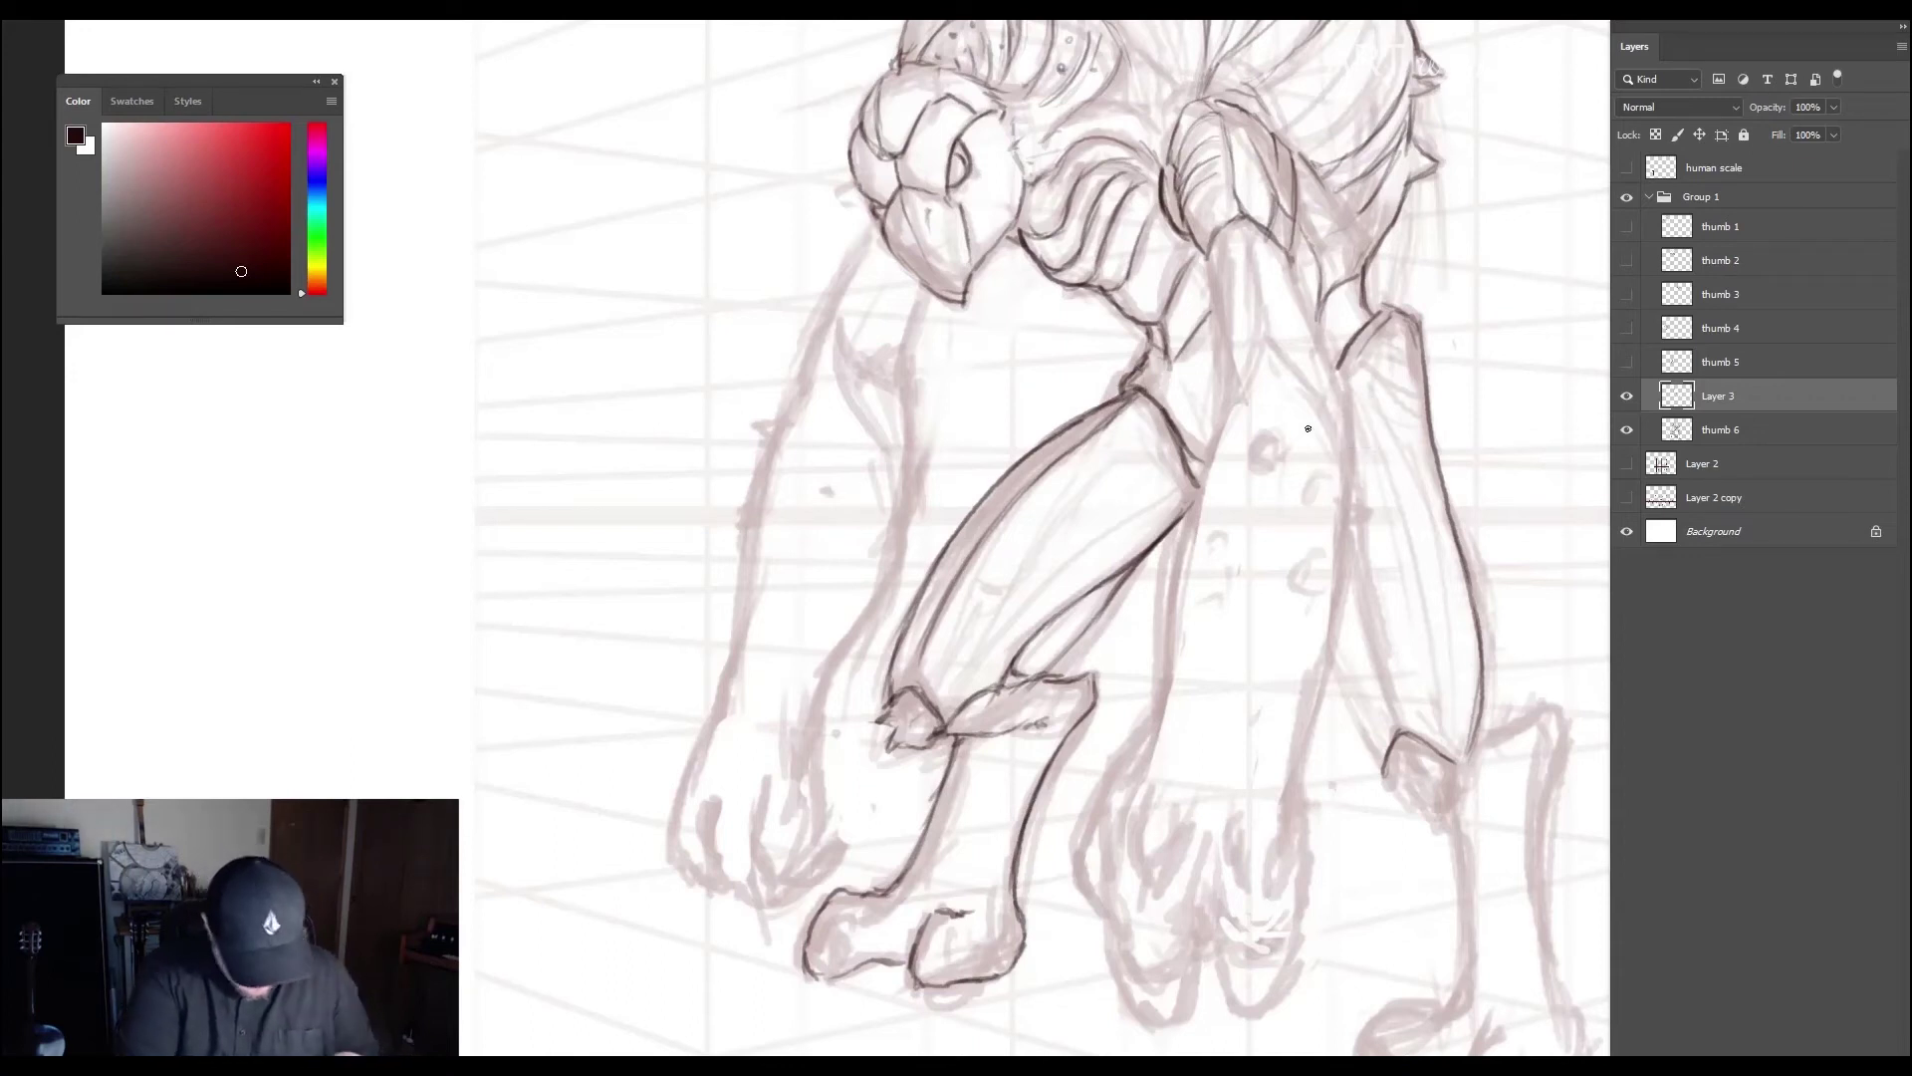
pyautogui.press('e')
pyautogui.moveTo(1384, 337); pyautogui.dragTo(1399, 344)
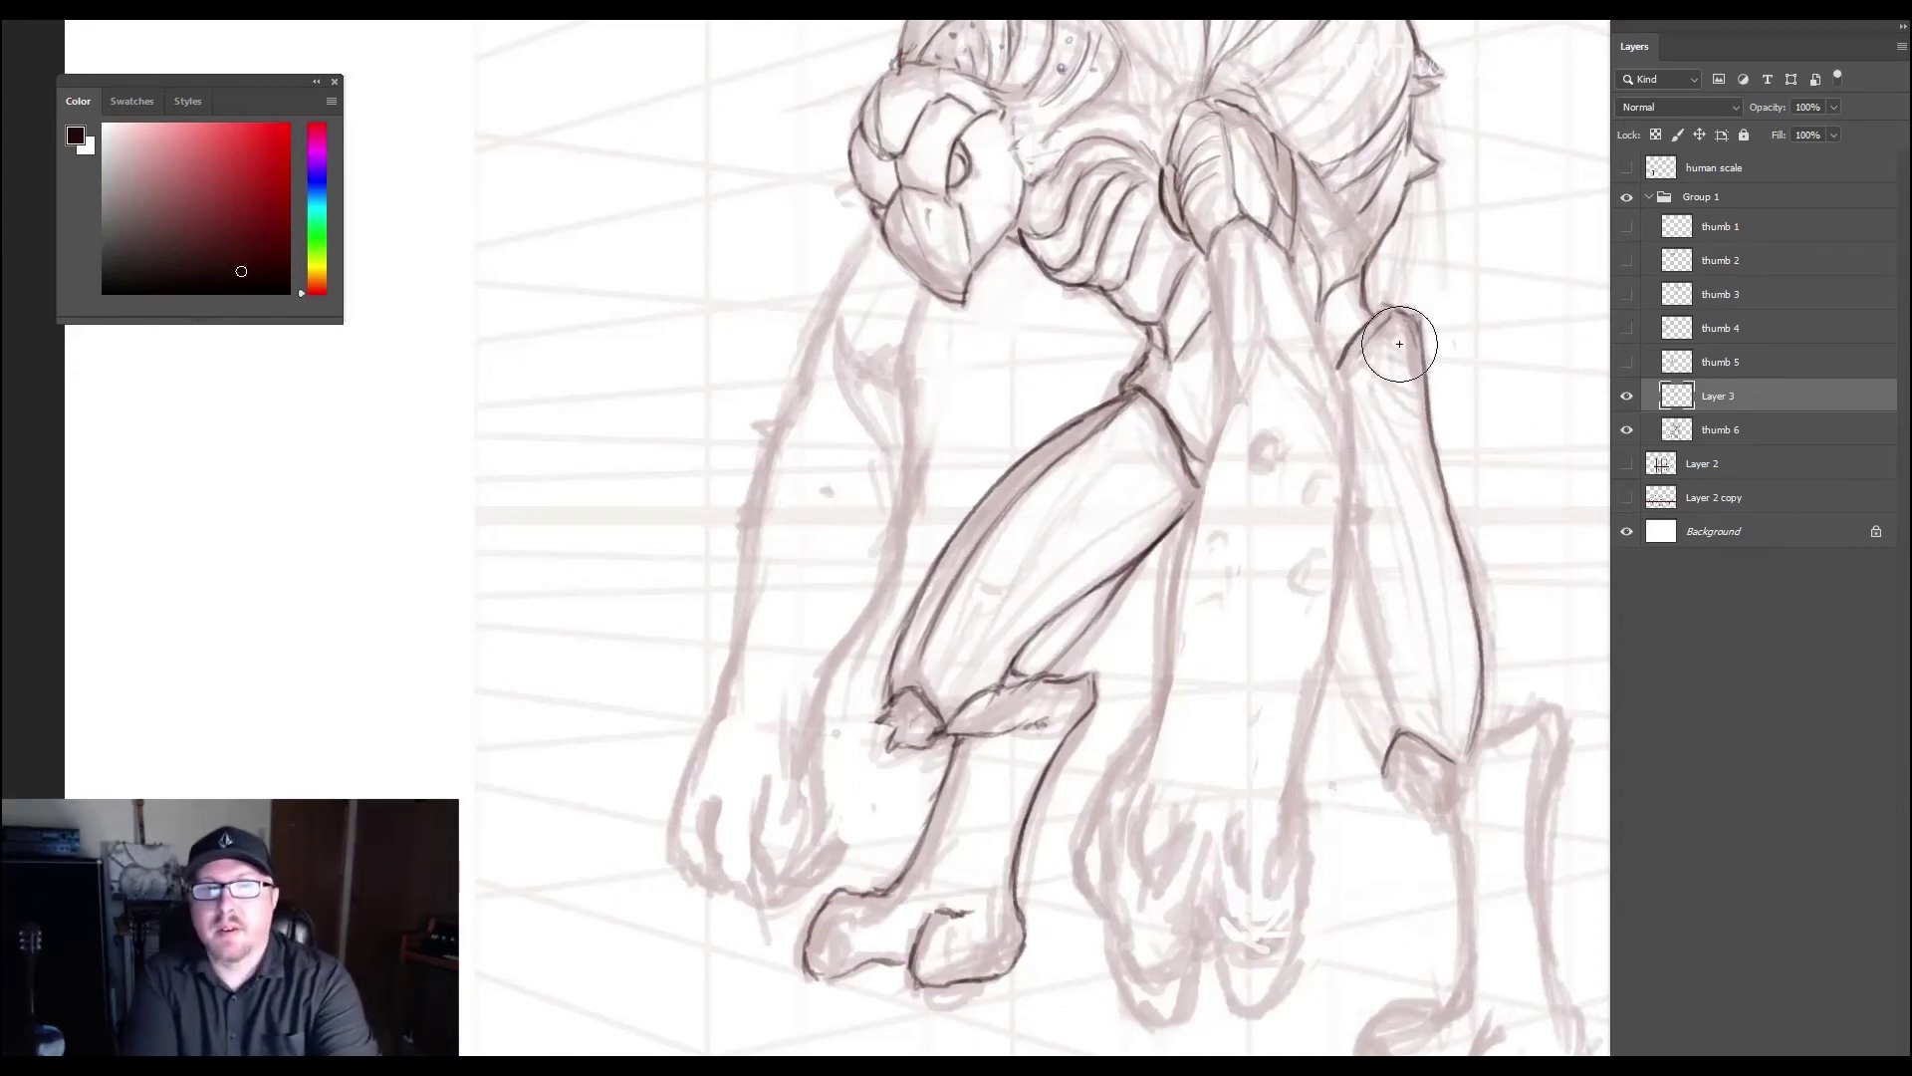
pyautogui.rightClick(1459, 344)
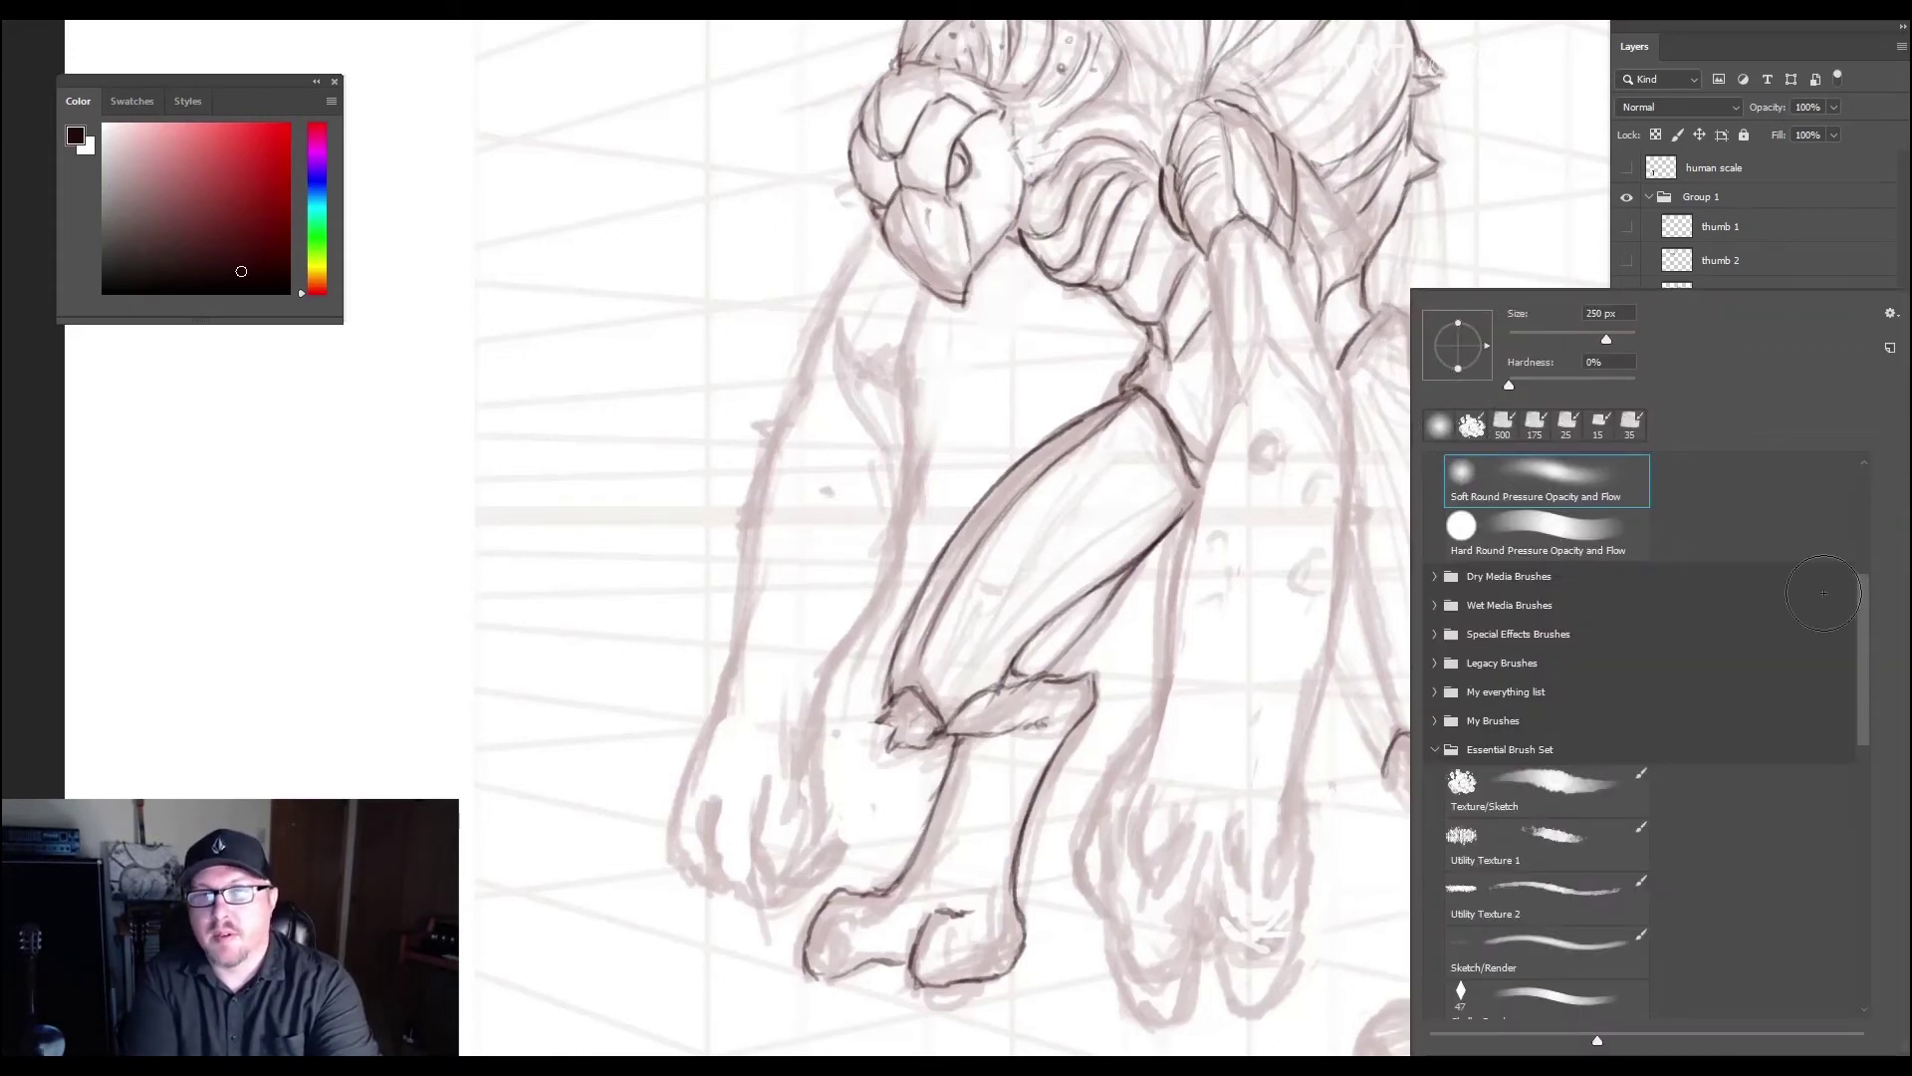
pyautogui.moveTo(1868, 617); pyautogui.dragTo(1867, 508)
pyautogui.click(1610, 557)
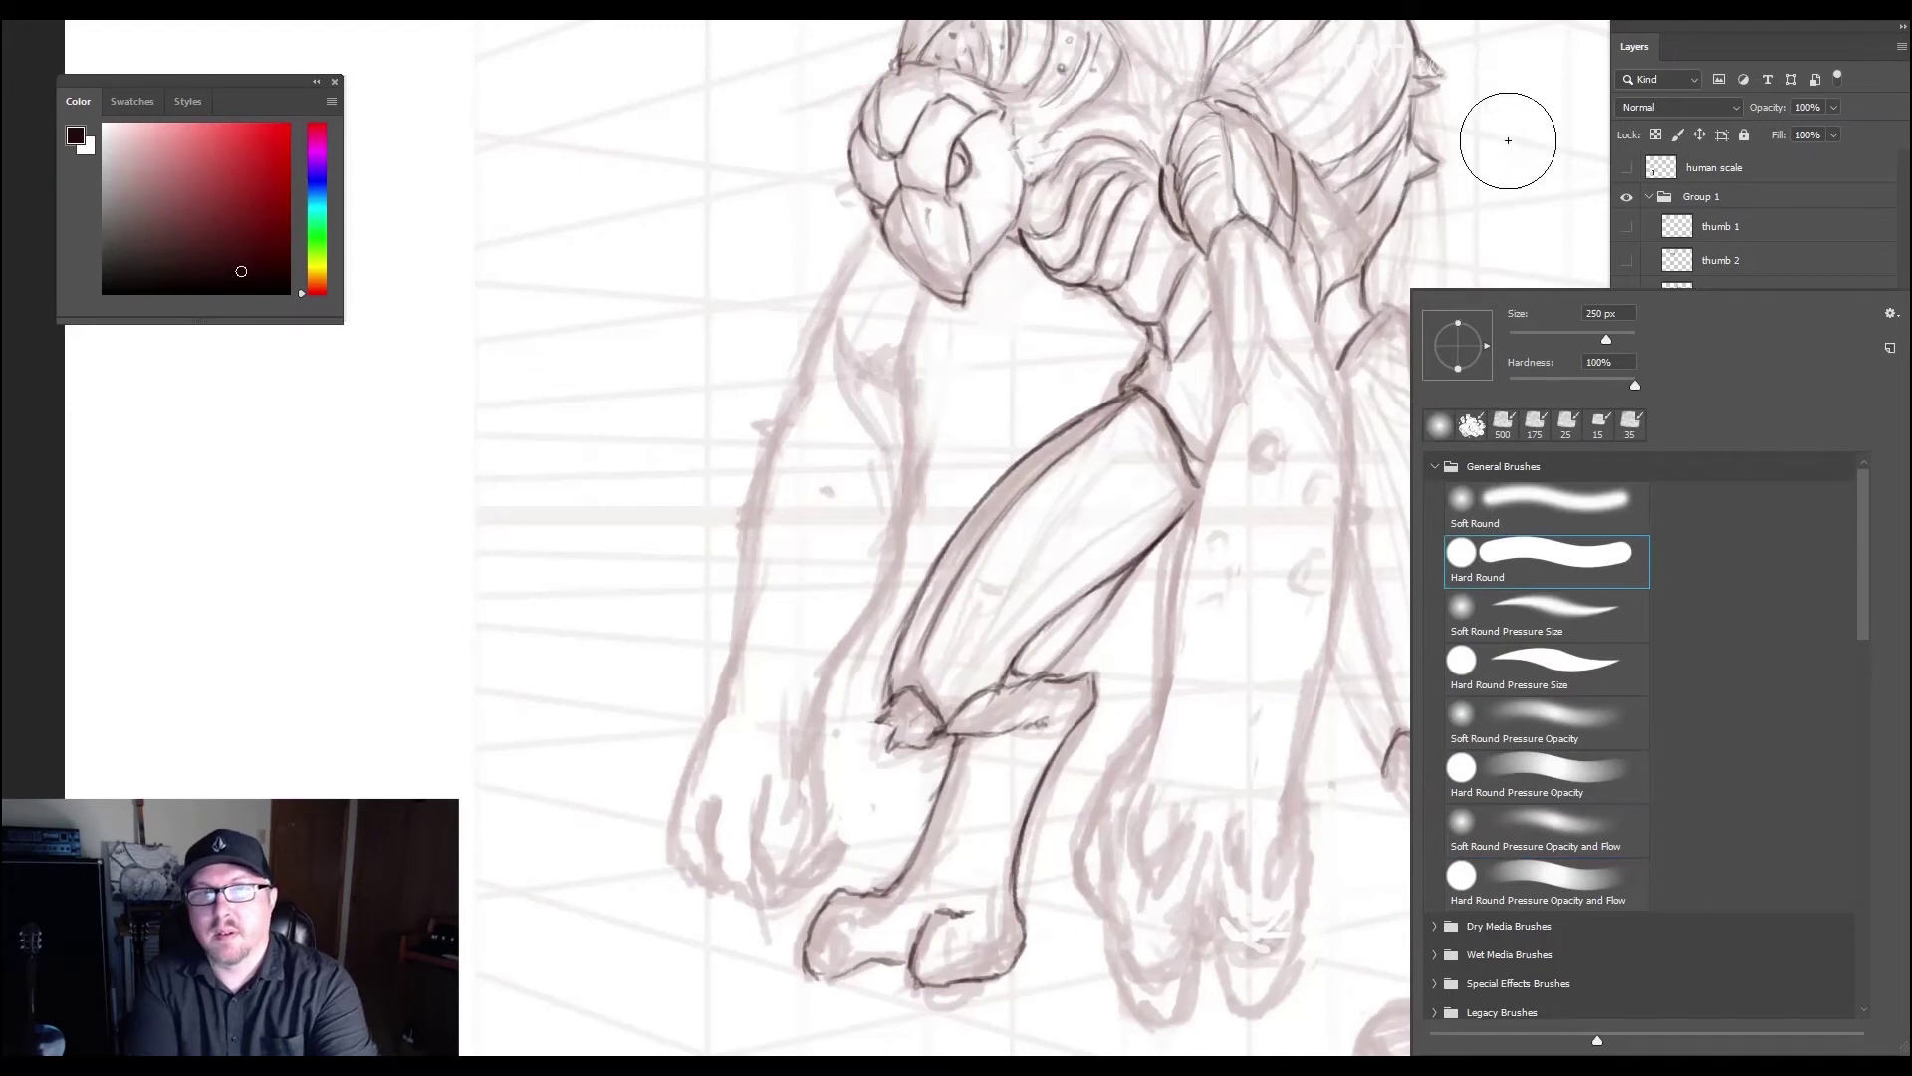
pyautogui.click(1508, 140)
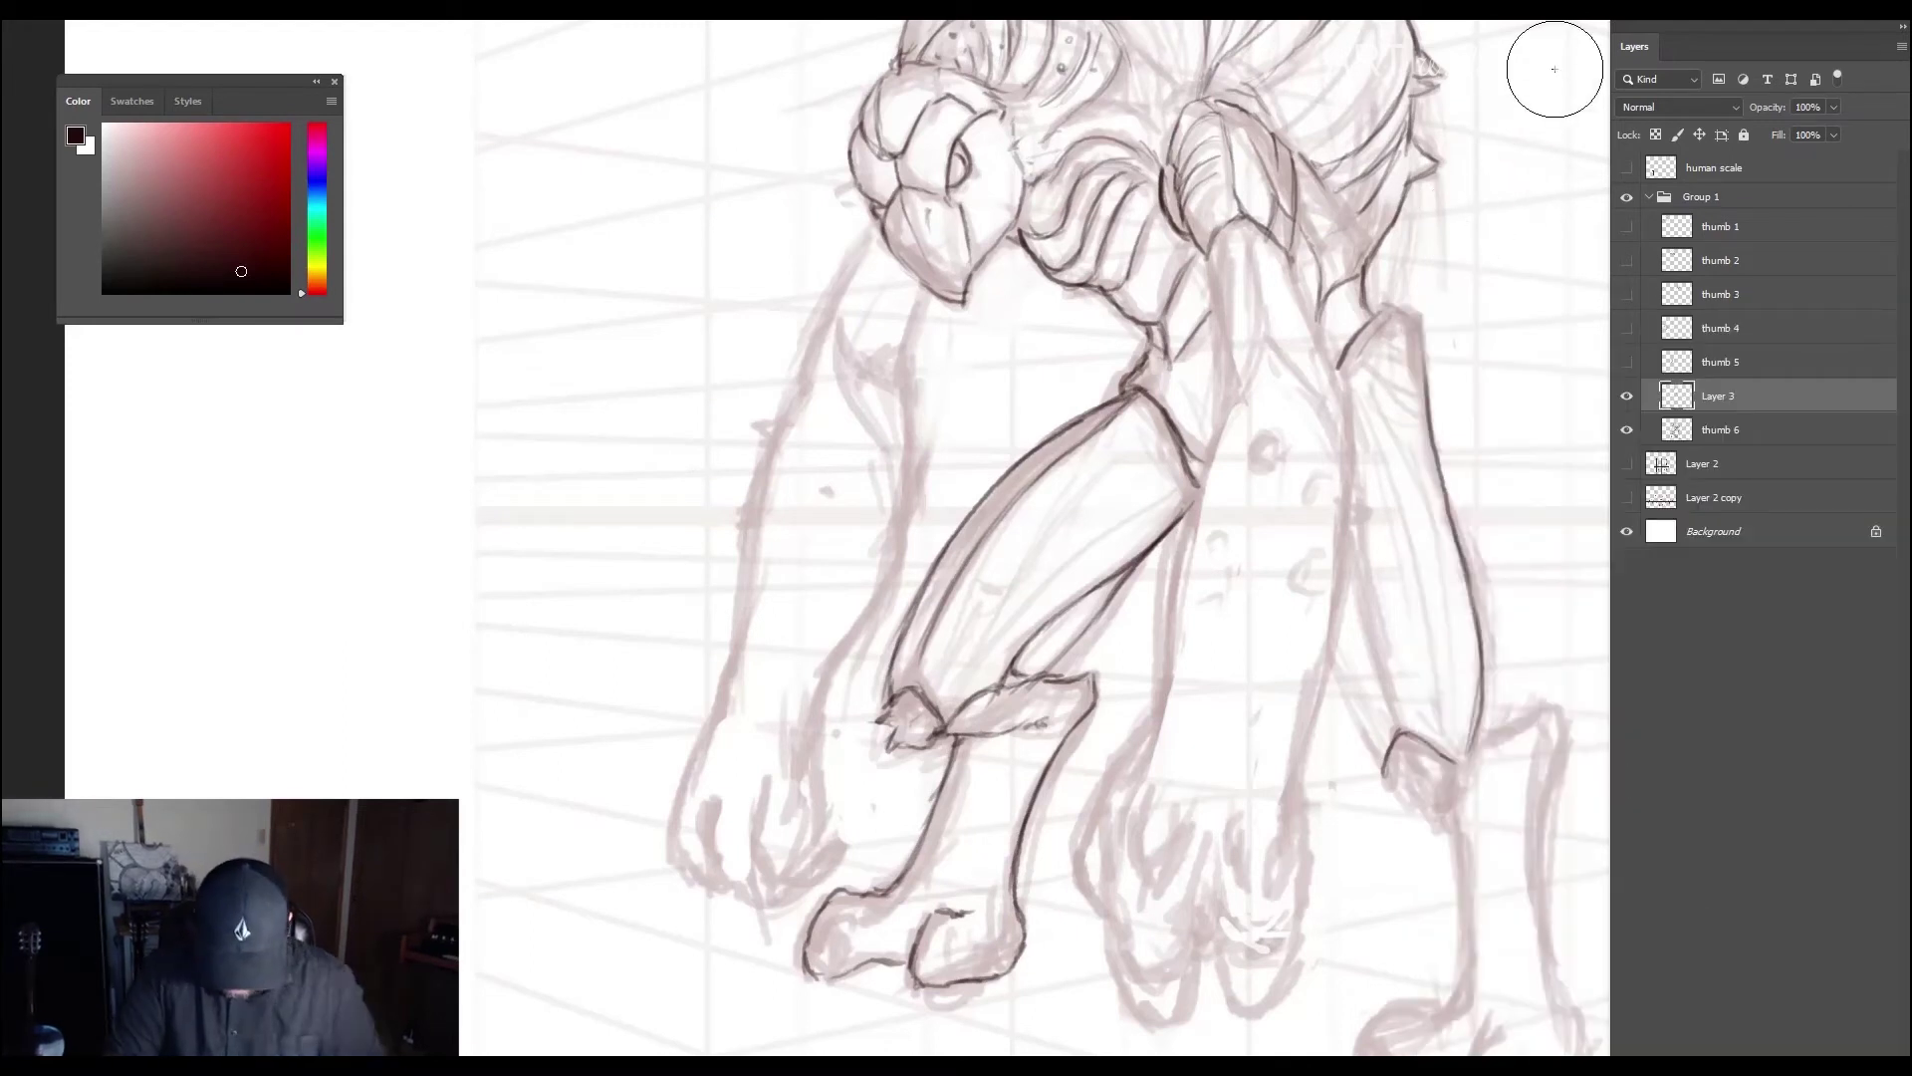
# - Shrink the eraser tip and erase the inked pointed top and upper back edge of the rear hind leg's thigh
pyautogui.press('[')
pyautogui.press('[')
pyautogui.press('[')
pyautogui.press('[')
pyautogui.press('[')
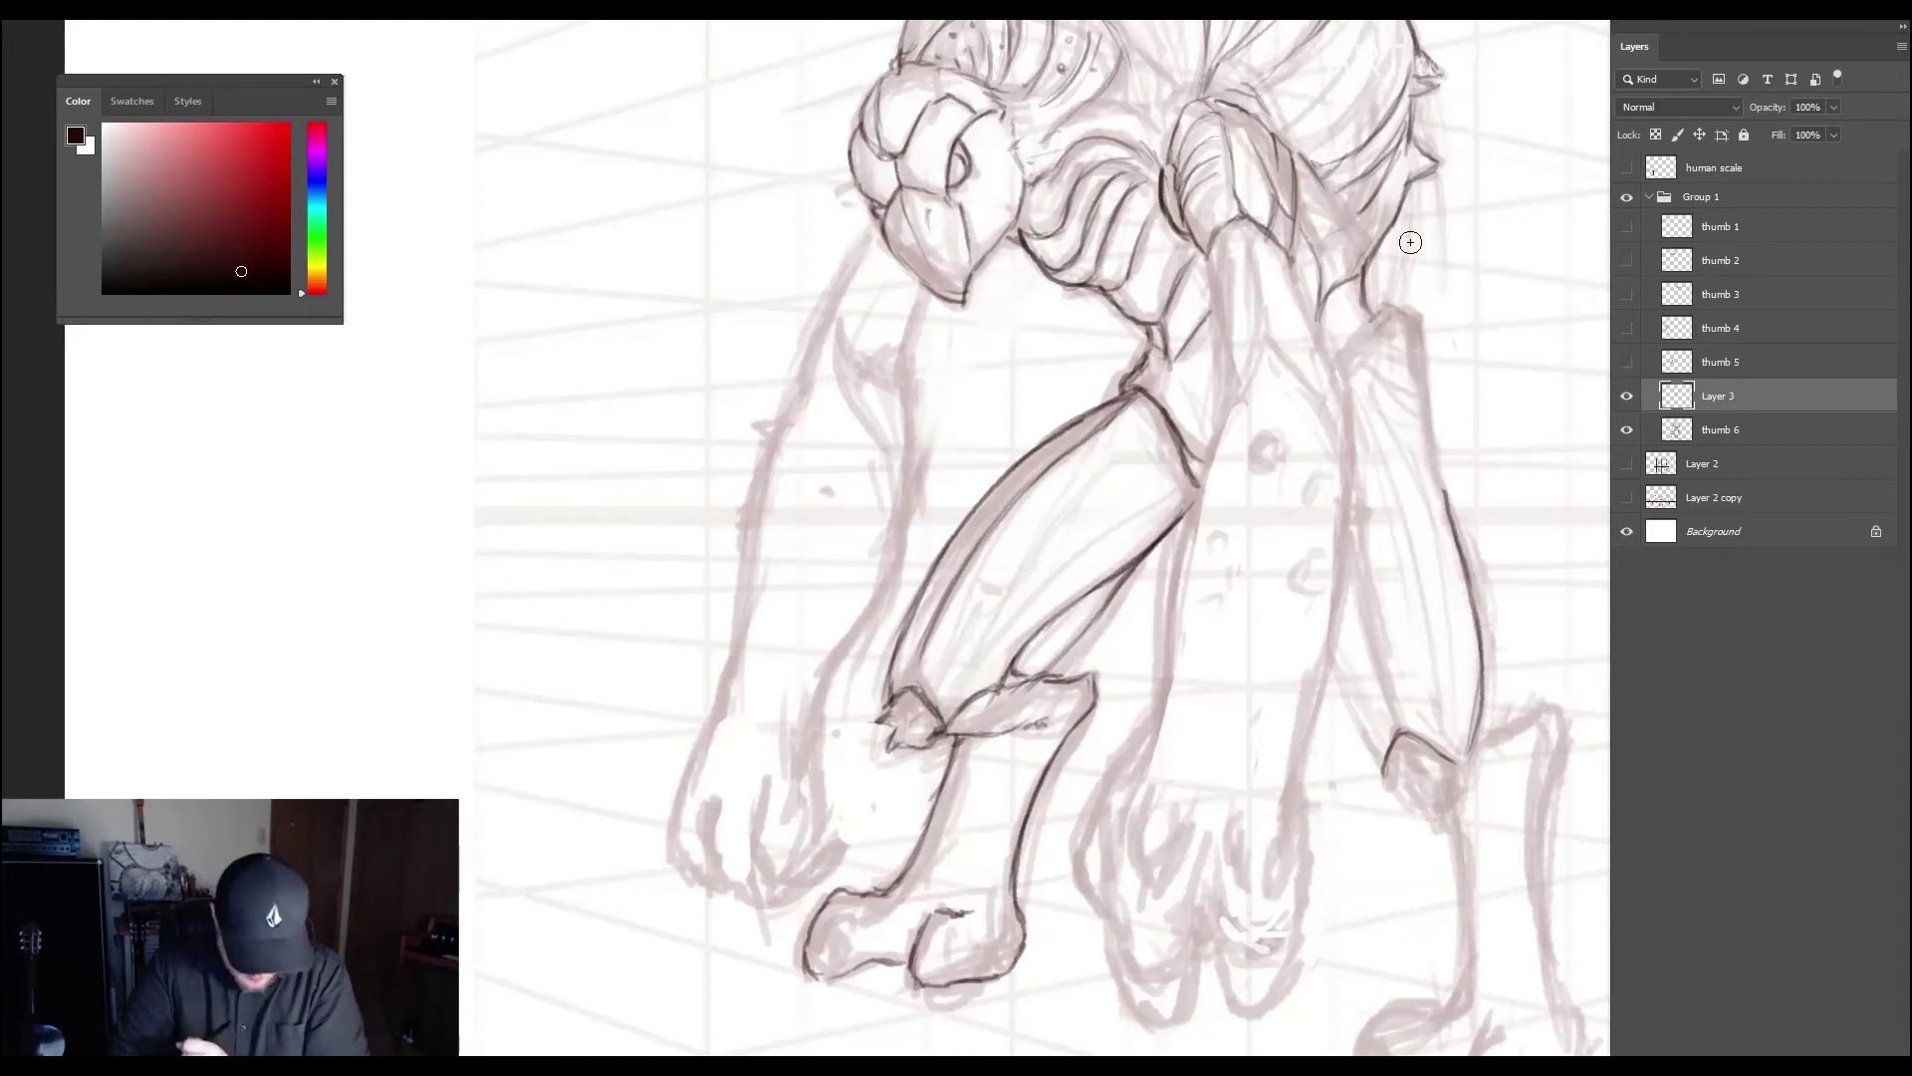
pyautogui.press('[')
pyautogui.press('[')
pyautogui.press('[')
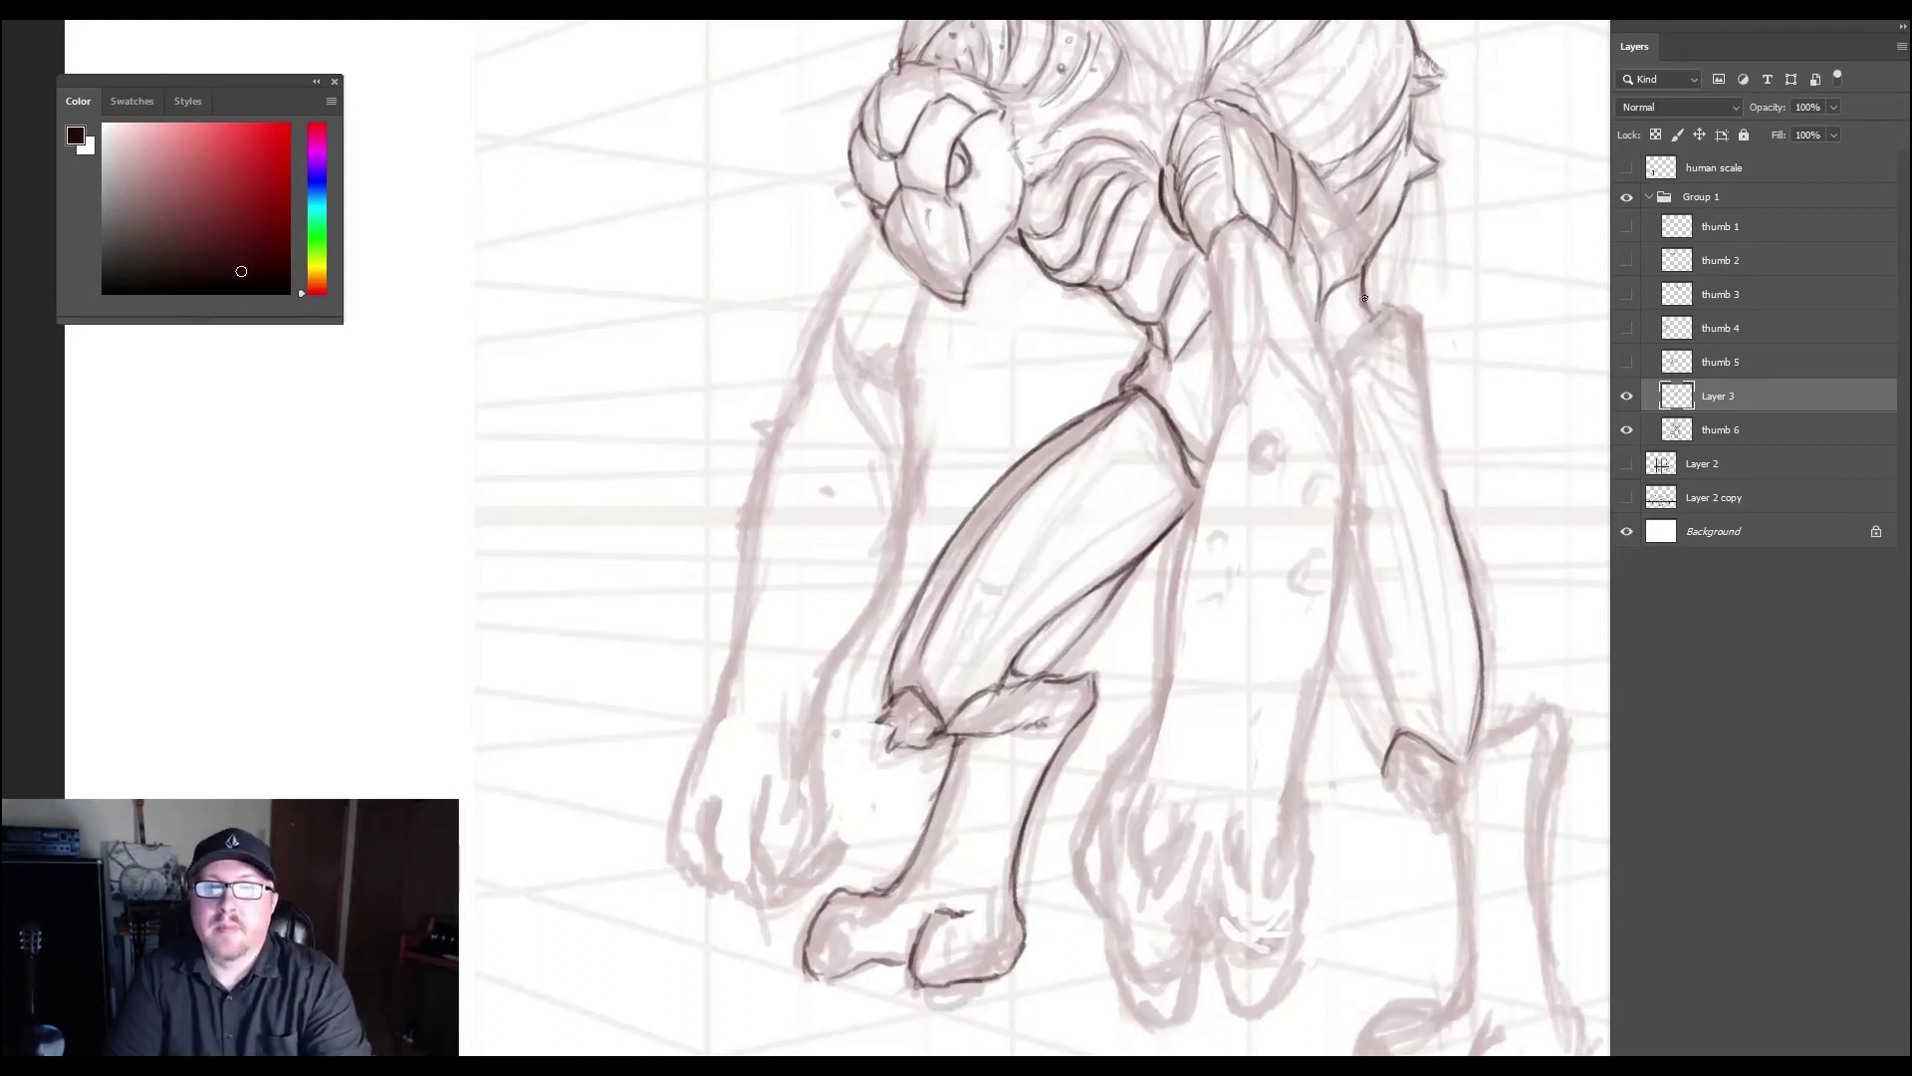
# - Redraw the rear hind leg's hip joint with a small spiked edge and ink a new curve down the thigh's upper back edge
pyautogui.moveTo(1365, 289); pyautogui.dragTo(1387, 350)
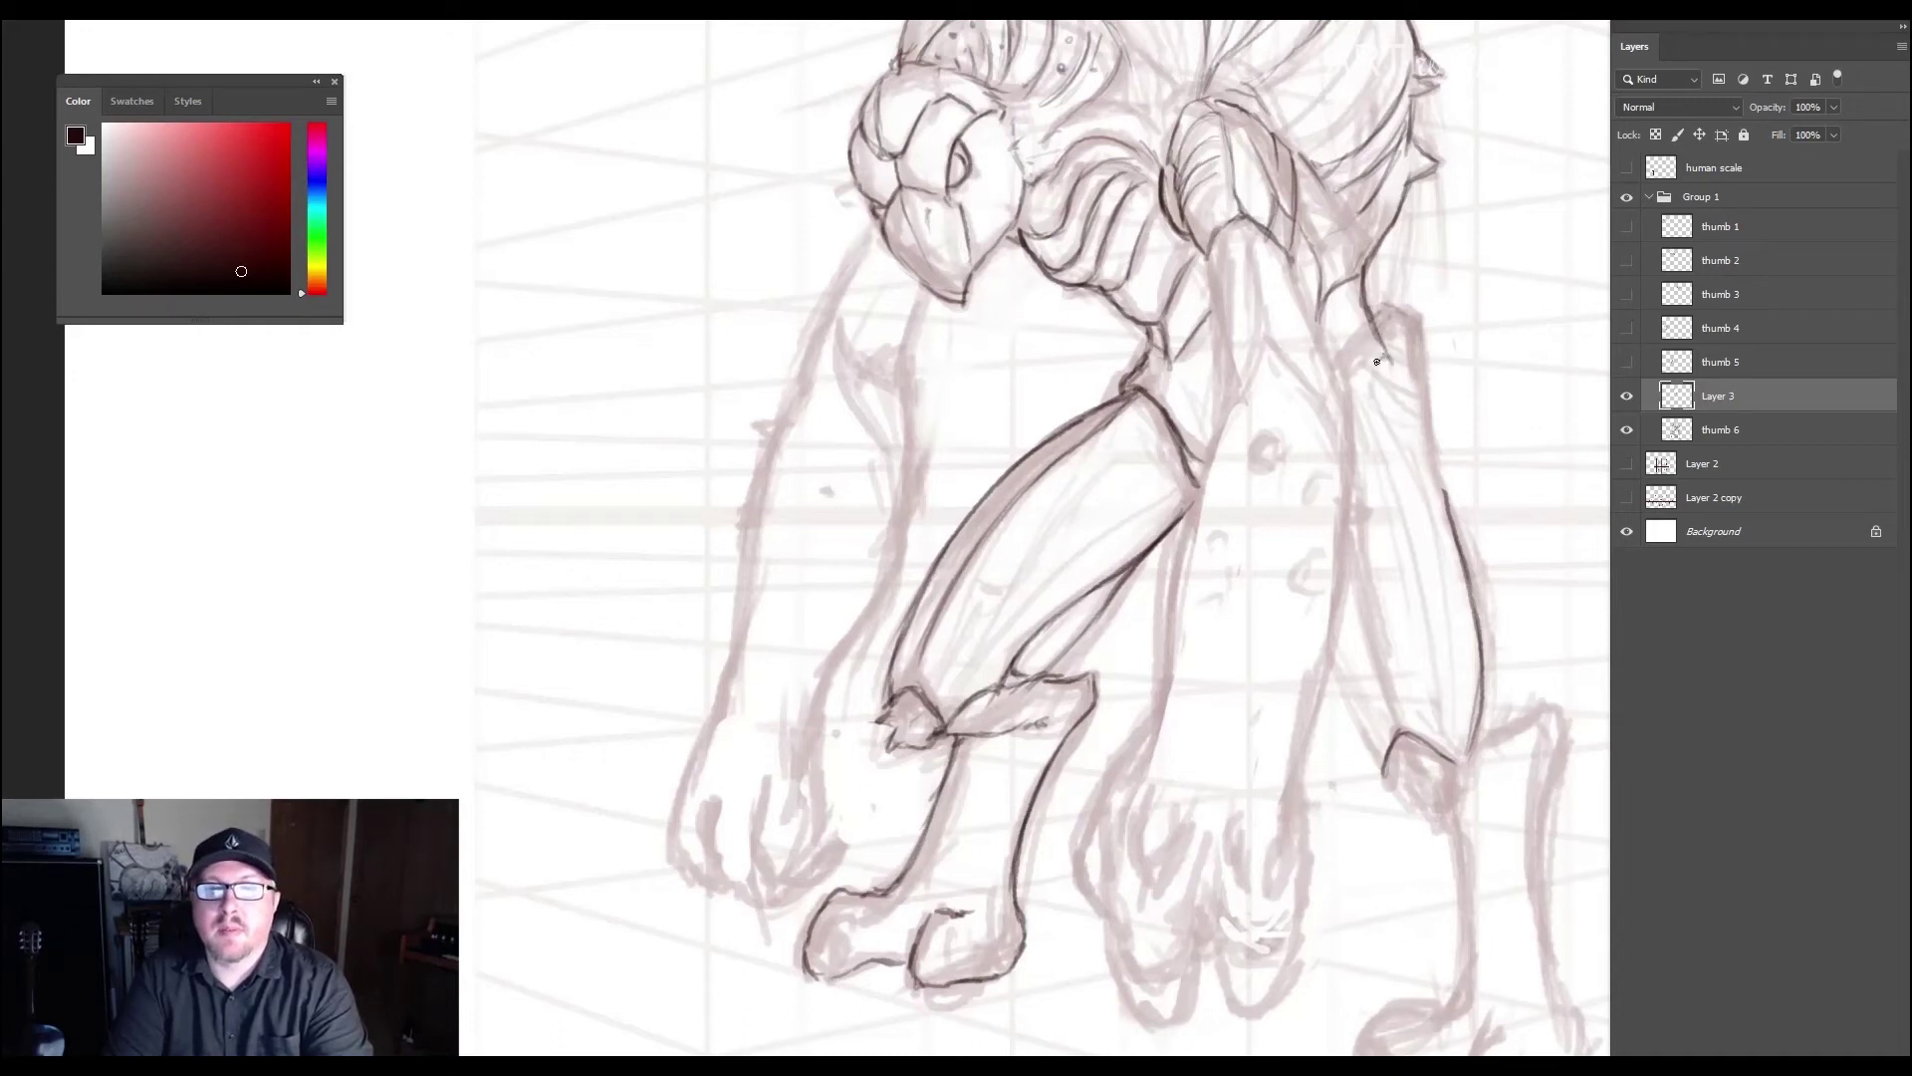
pyautogui.moveTo(1365, 373); pyautogui.dragTo(1344, 394)
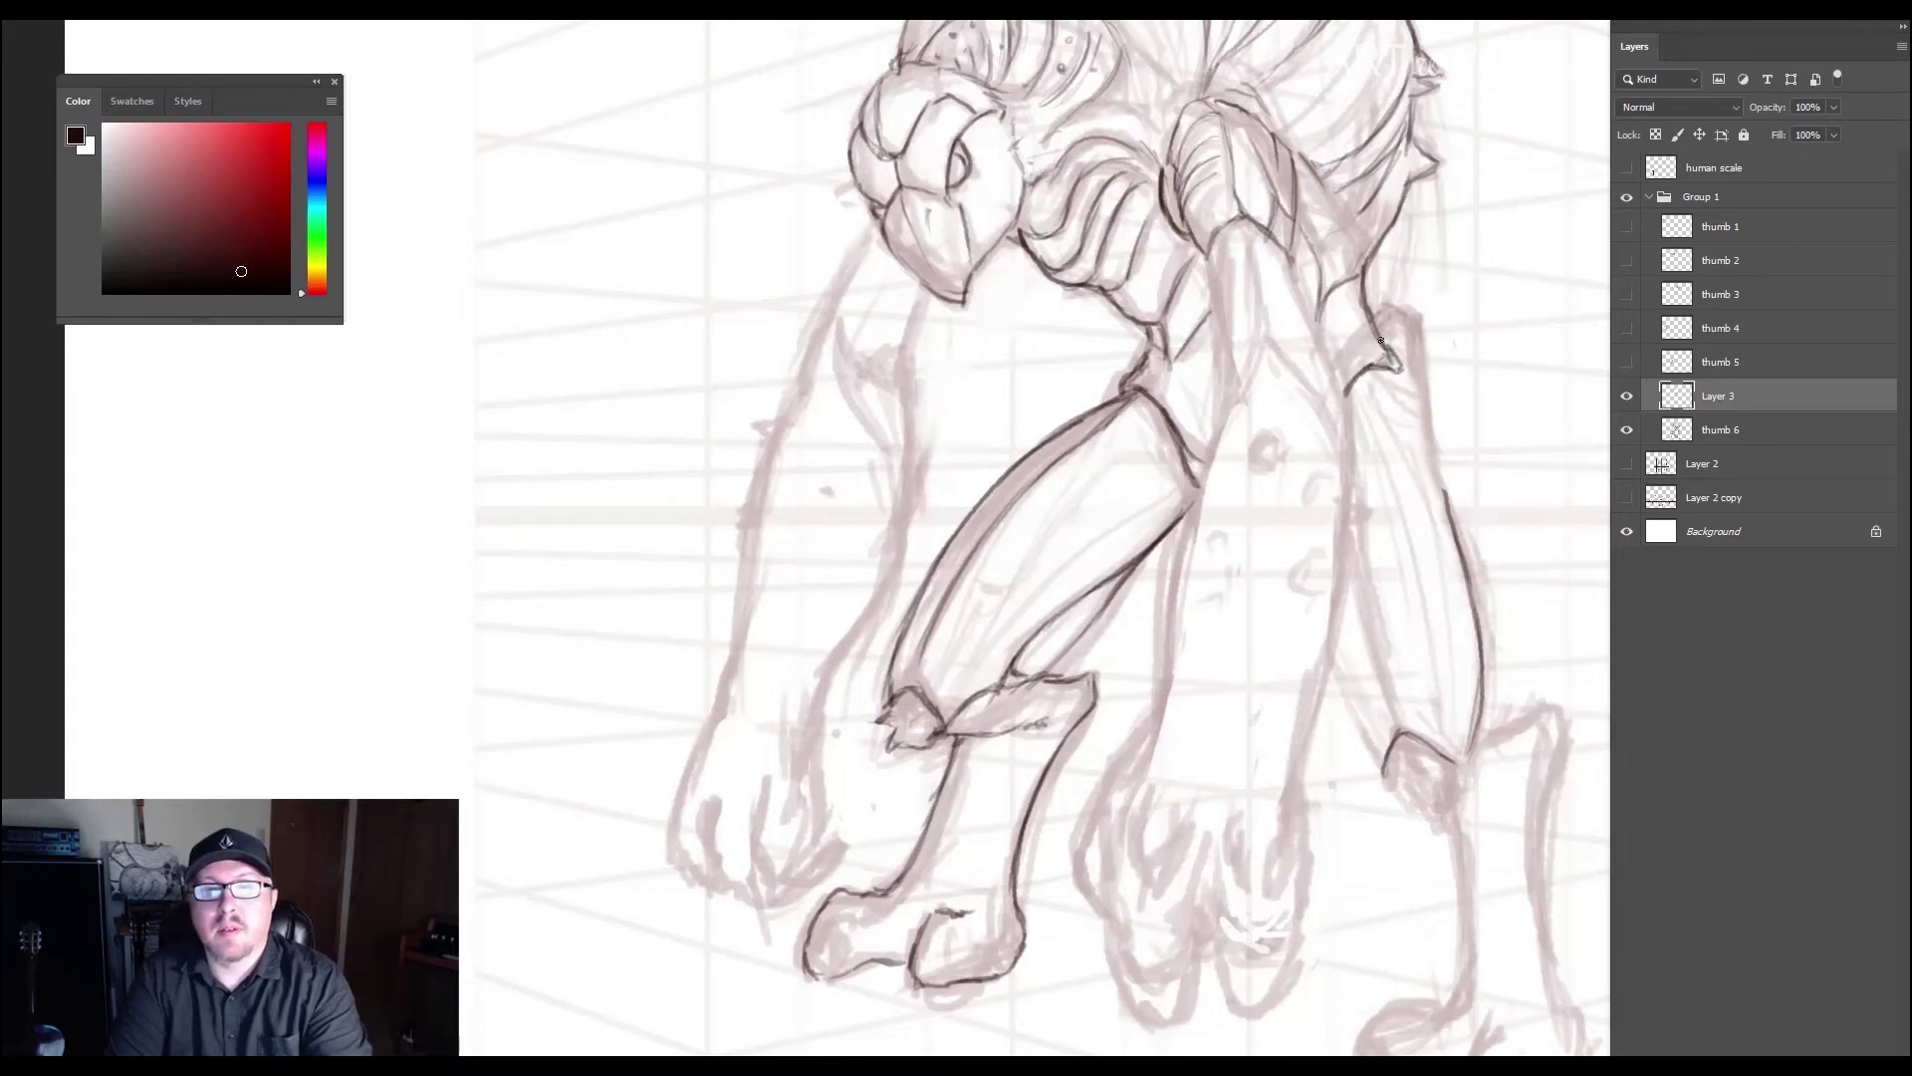
pyautogui.moveTo(1392, 368)
pyautogui.mouseDown()
pyautogui.moveTo(1380, 381)
pyautogui.moveTo(1415, 418)
pyautogui.moveTo(1402, 381)
pyautogui.mouseUp()
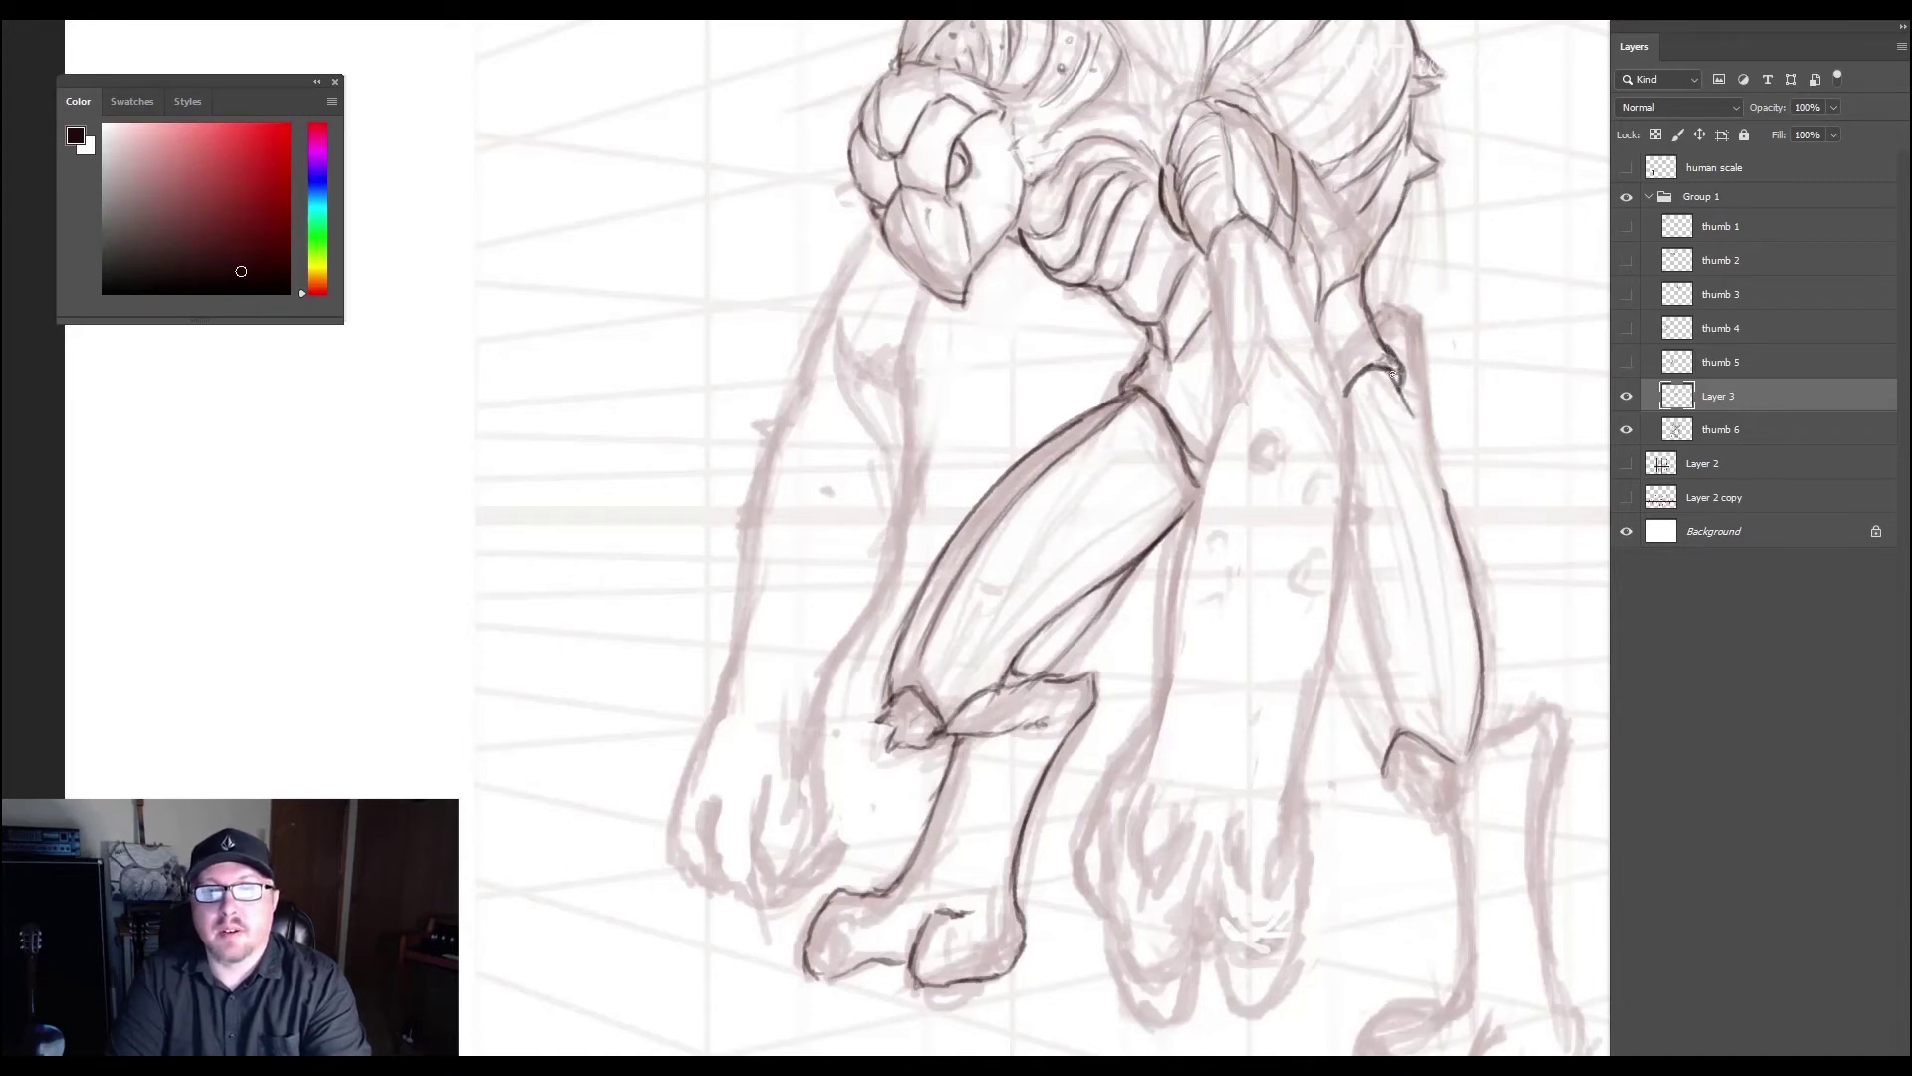
pyautogui.moveTo(1402, 362); pyautogui.dragTo(1408, 388)
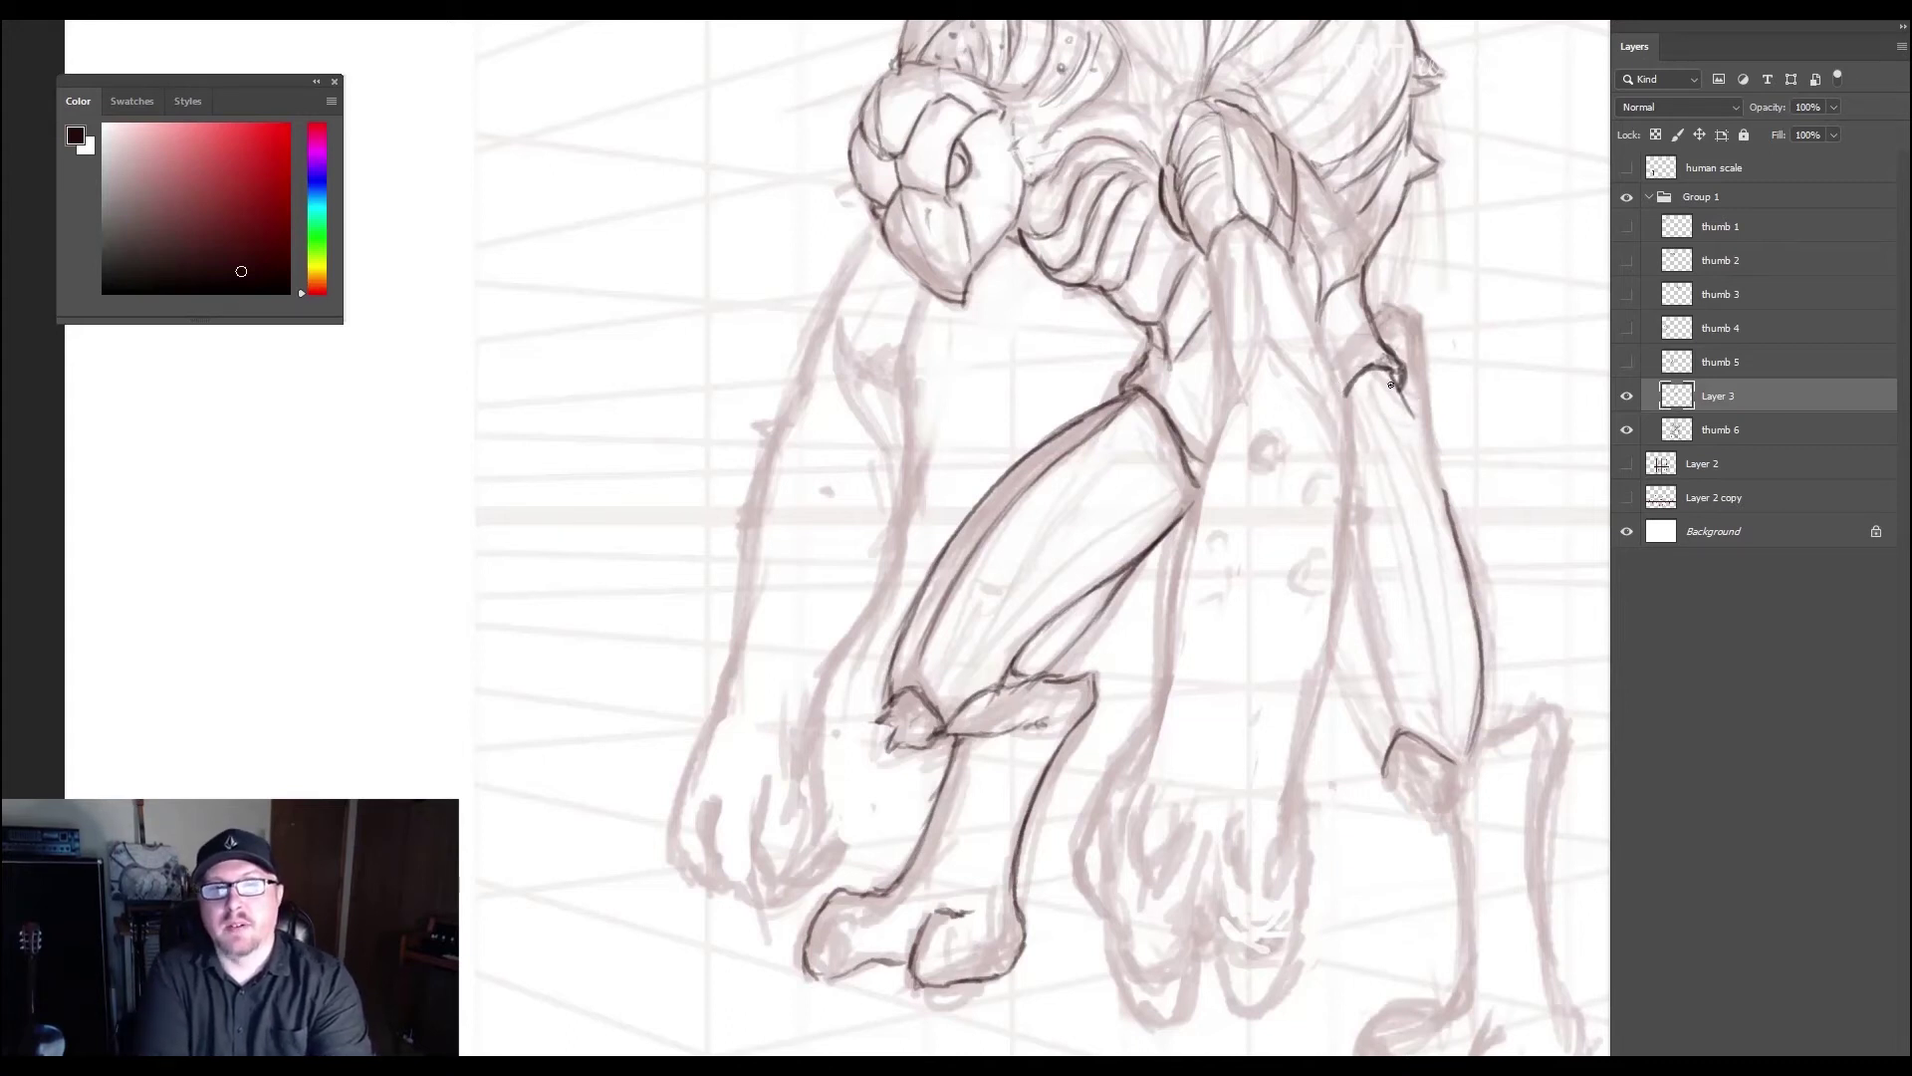
pyautogui.moveTo(1405, 417); pyautogui.dragTo(1451, 585)
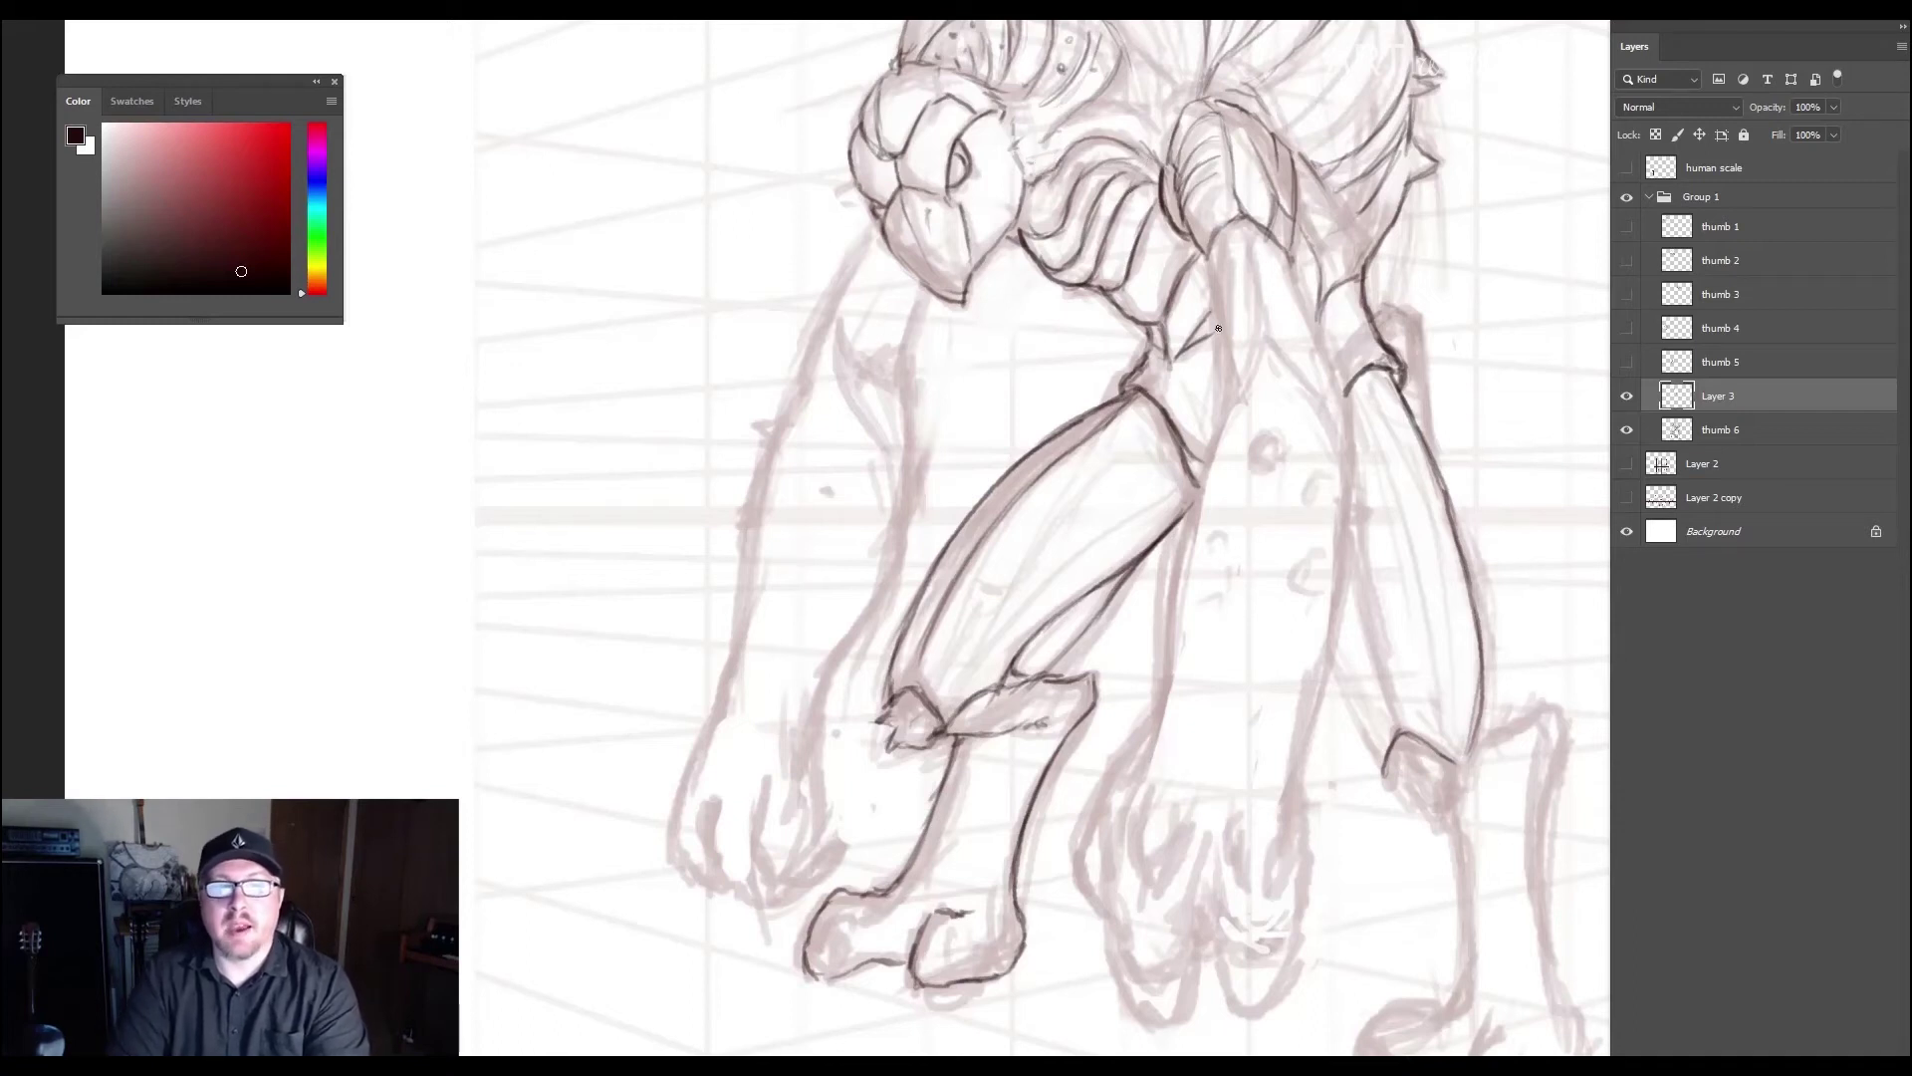
# - Ink the central foreleg's upper arm and pointed elbow, both upper forearm edges and an inner contour line, with short strokes marking the wrist
pyautogui.moveTo(1210, 255)
pyautogui.mouseDown()
pyautogui.moveTo(1227, 394)
pyautogui.moveTo(1293, 373)
pyautogui.moveTo(1344, 423)
pyautogui.moveTo(1346, 494)
pyautogui.moveTo(1358, 470)
pyautogui.moveTo(1344, 453)
pyautogui.moveTo(1341, 523)
pyautogui.mouseUp()
pyautogui.moveTo(1350, 458); pyautogui.dragTo(1333, 572)
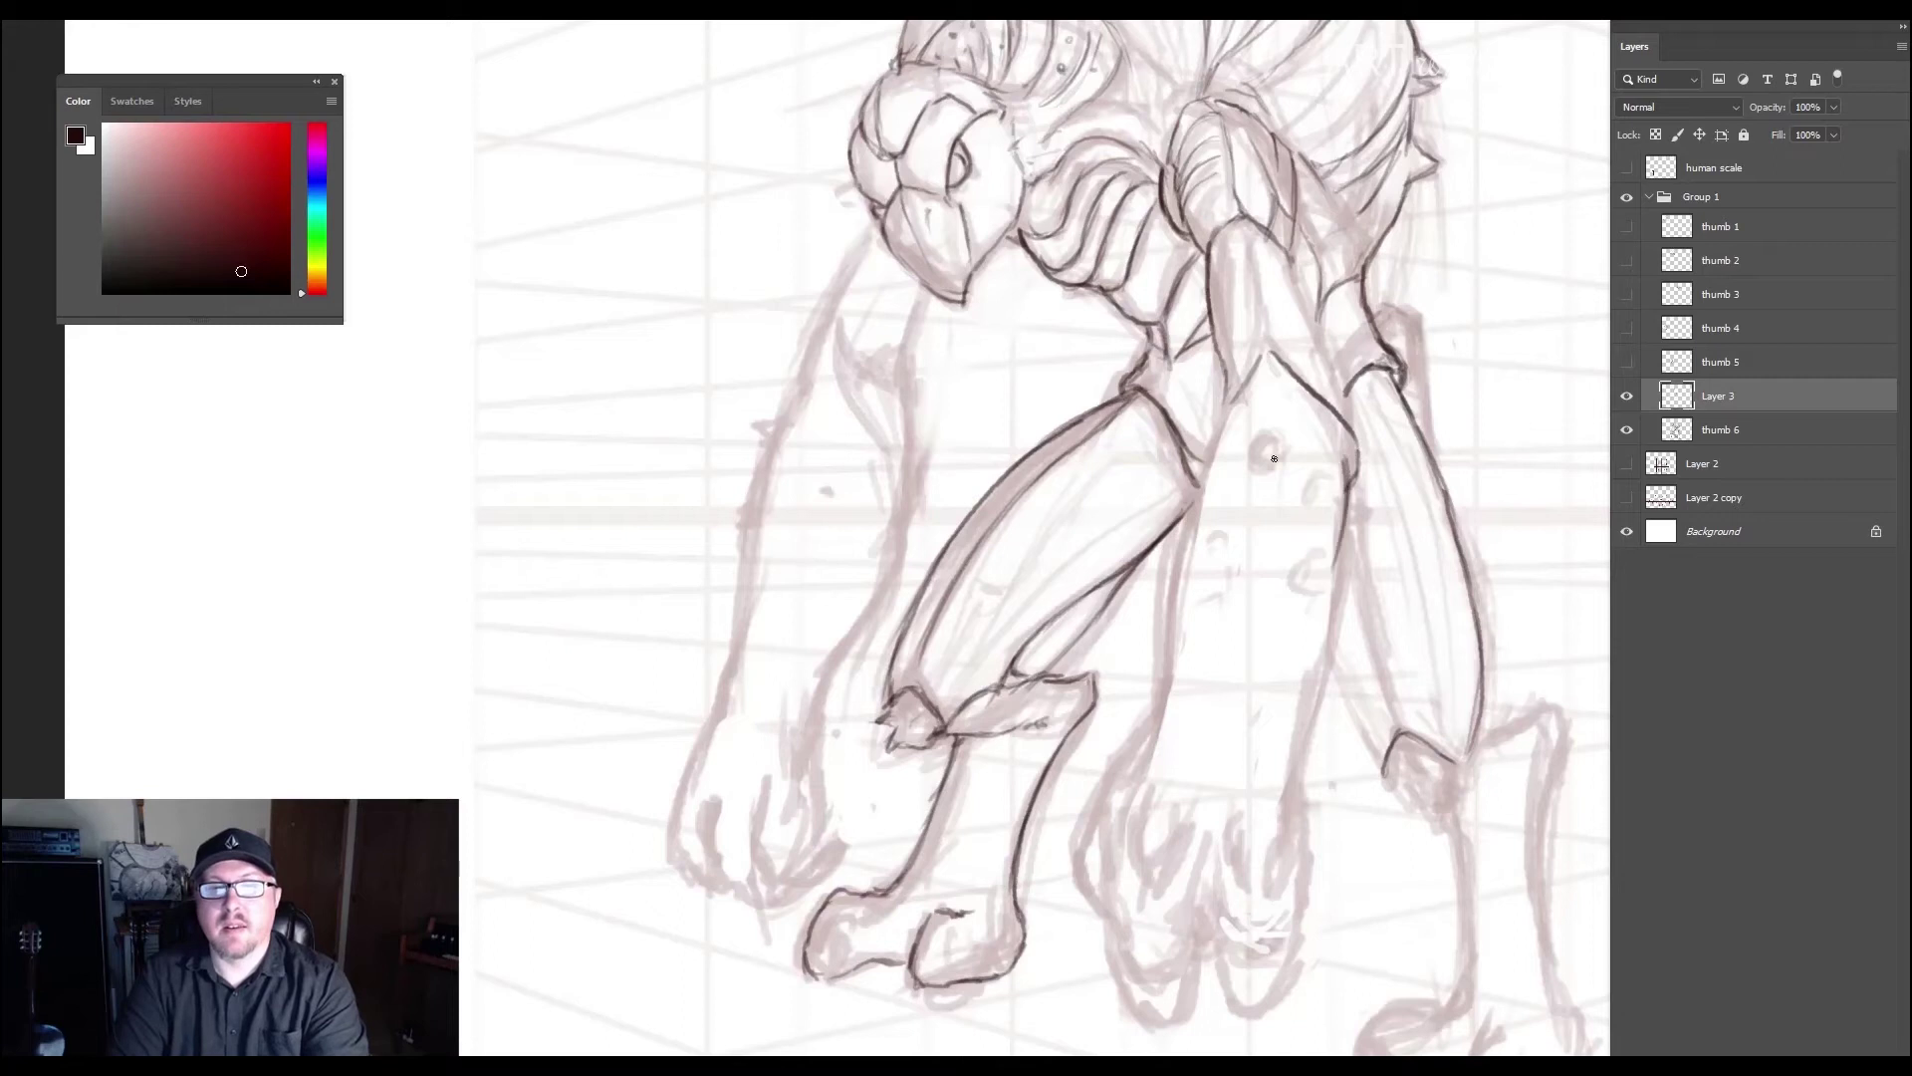
pyautogui.moveTo(1245, 390); pyautogui.dragTo(1185, 526)
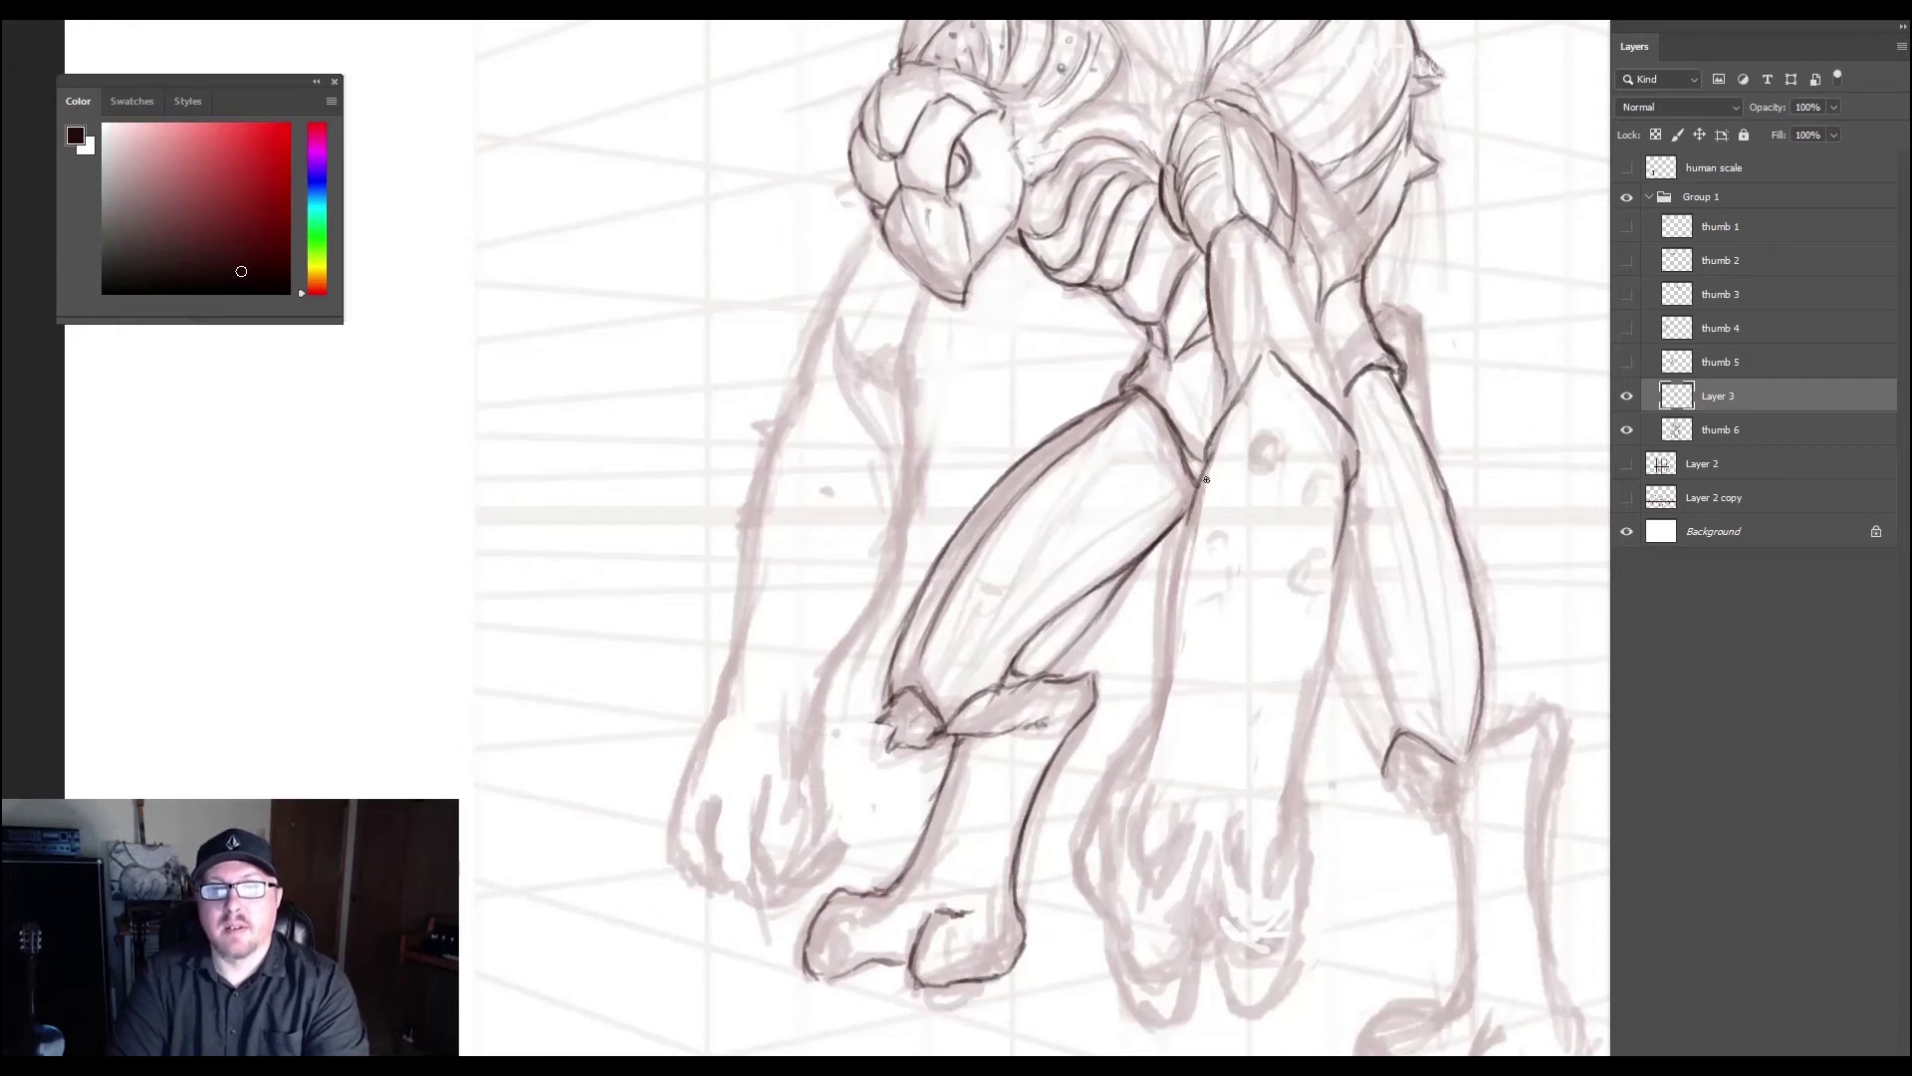
pyautogui.moveTo(1223, 434); pyautogui.dragTo(1182, 558)
pyautogui.moveTo(1264, 358); pyautogui.dragTo(1232, 559)
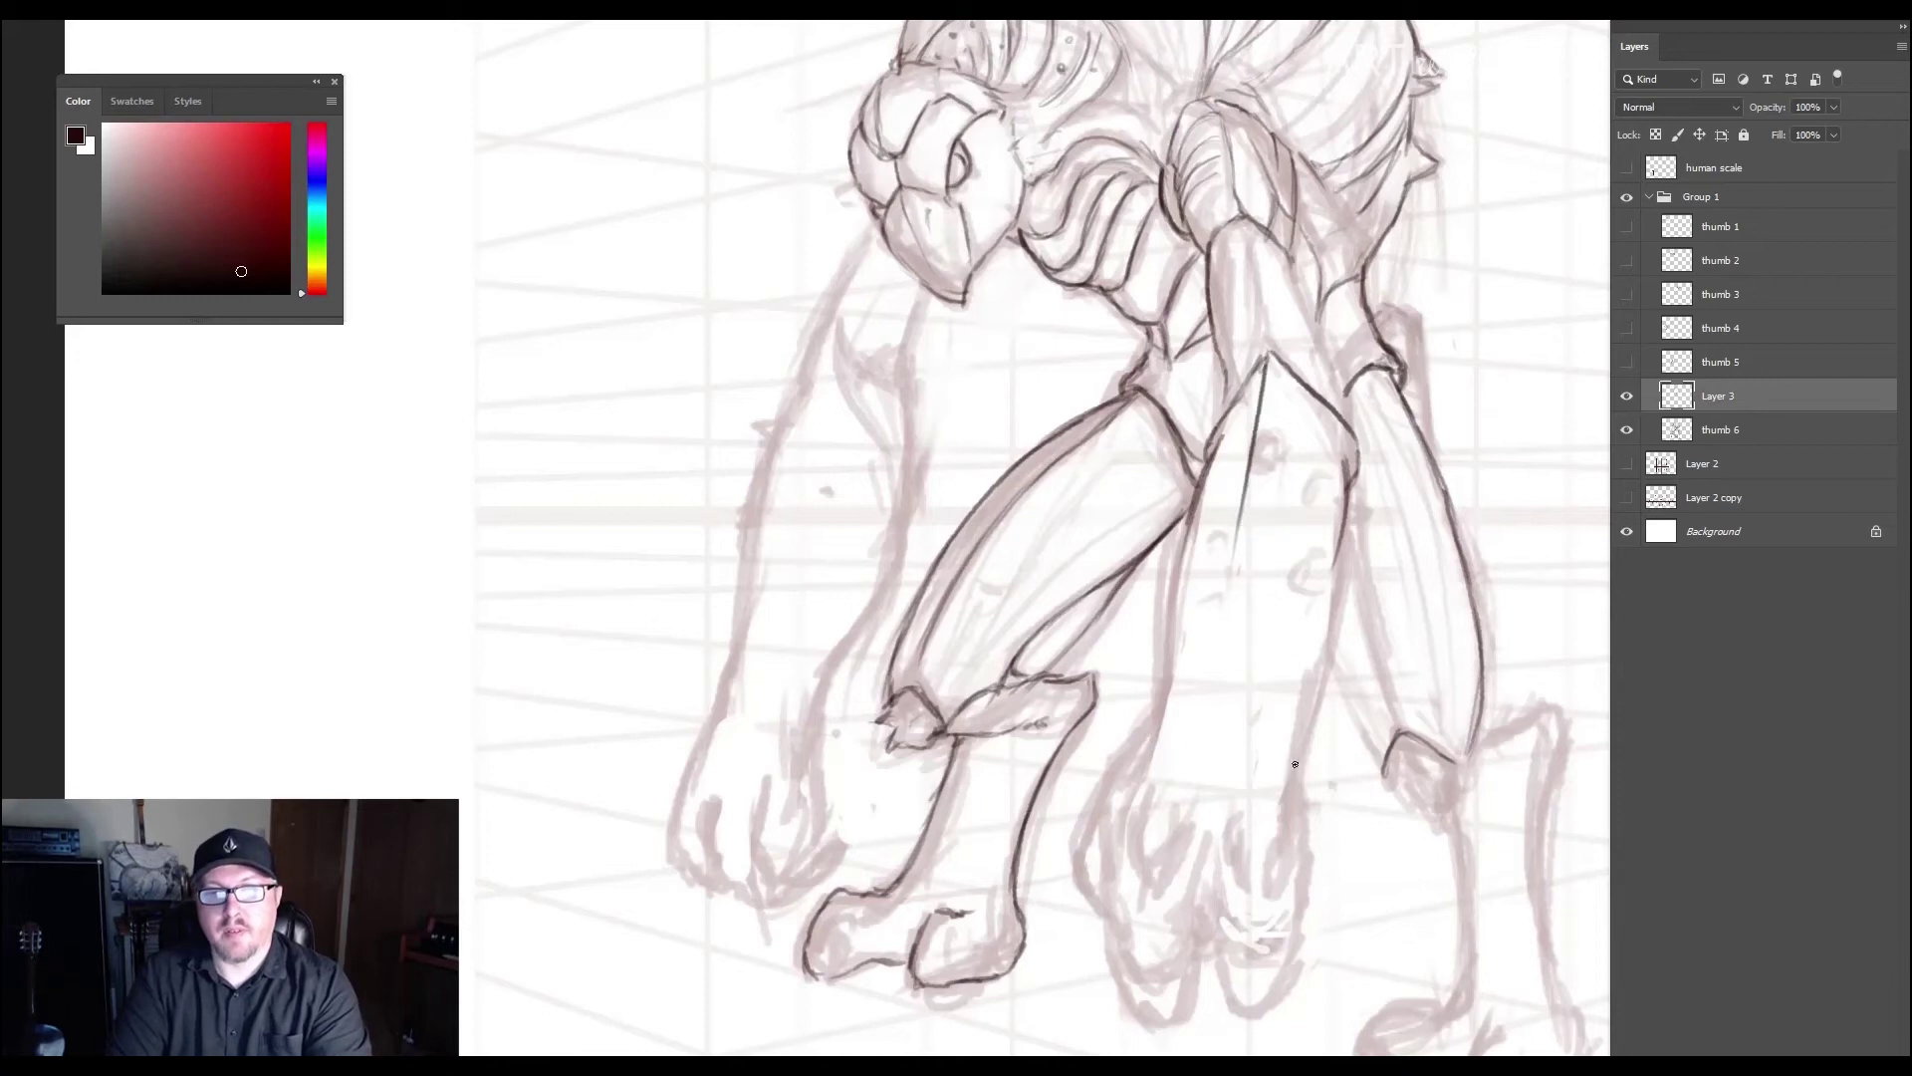
pyautogui.moveTo(1245, 774)
pyautogui.mouseDown()
pyautogui.moveTo(1277, 765)
pyautogui.moveTo(1248, 713)
pyautogui.mouseUp()
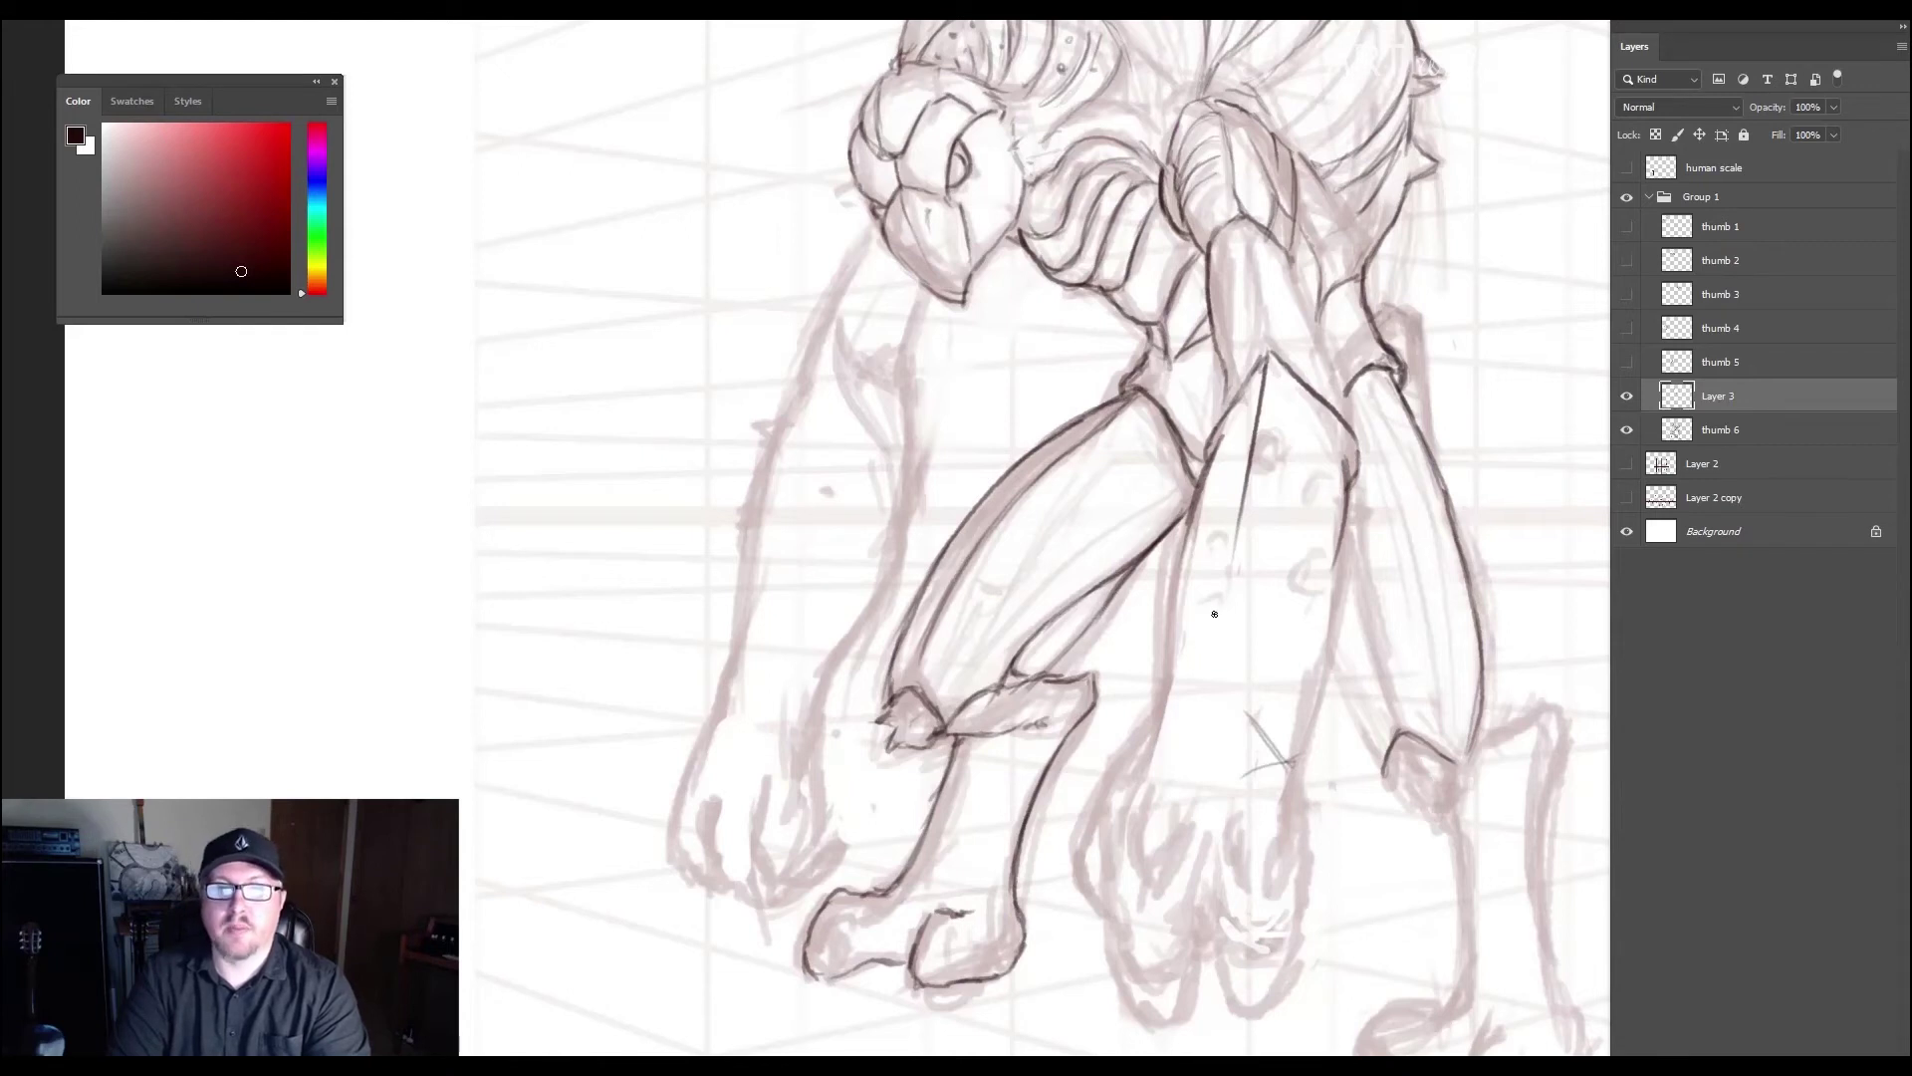
pyautogui.moveTo(1288, 253); pyautogui.dragTo(1338, 410)
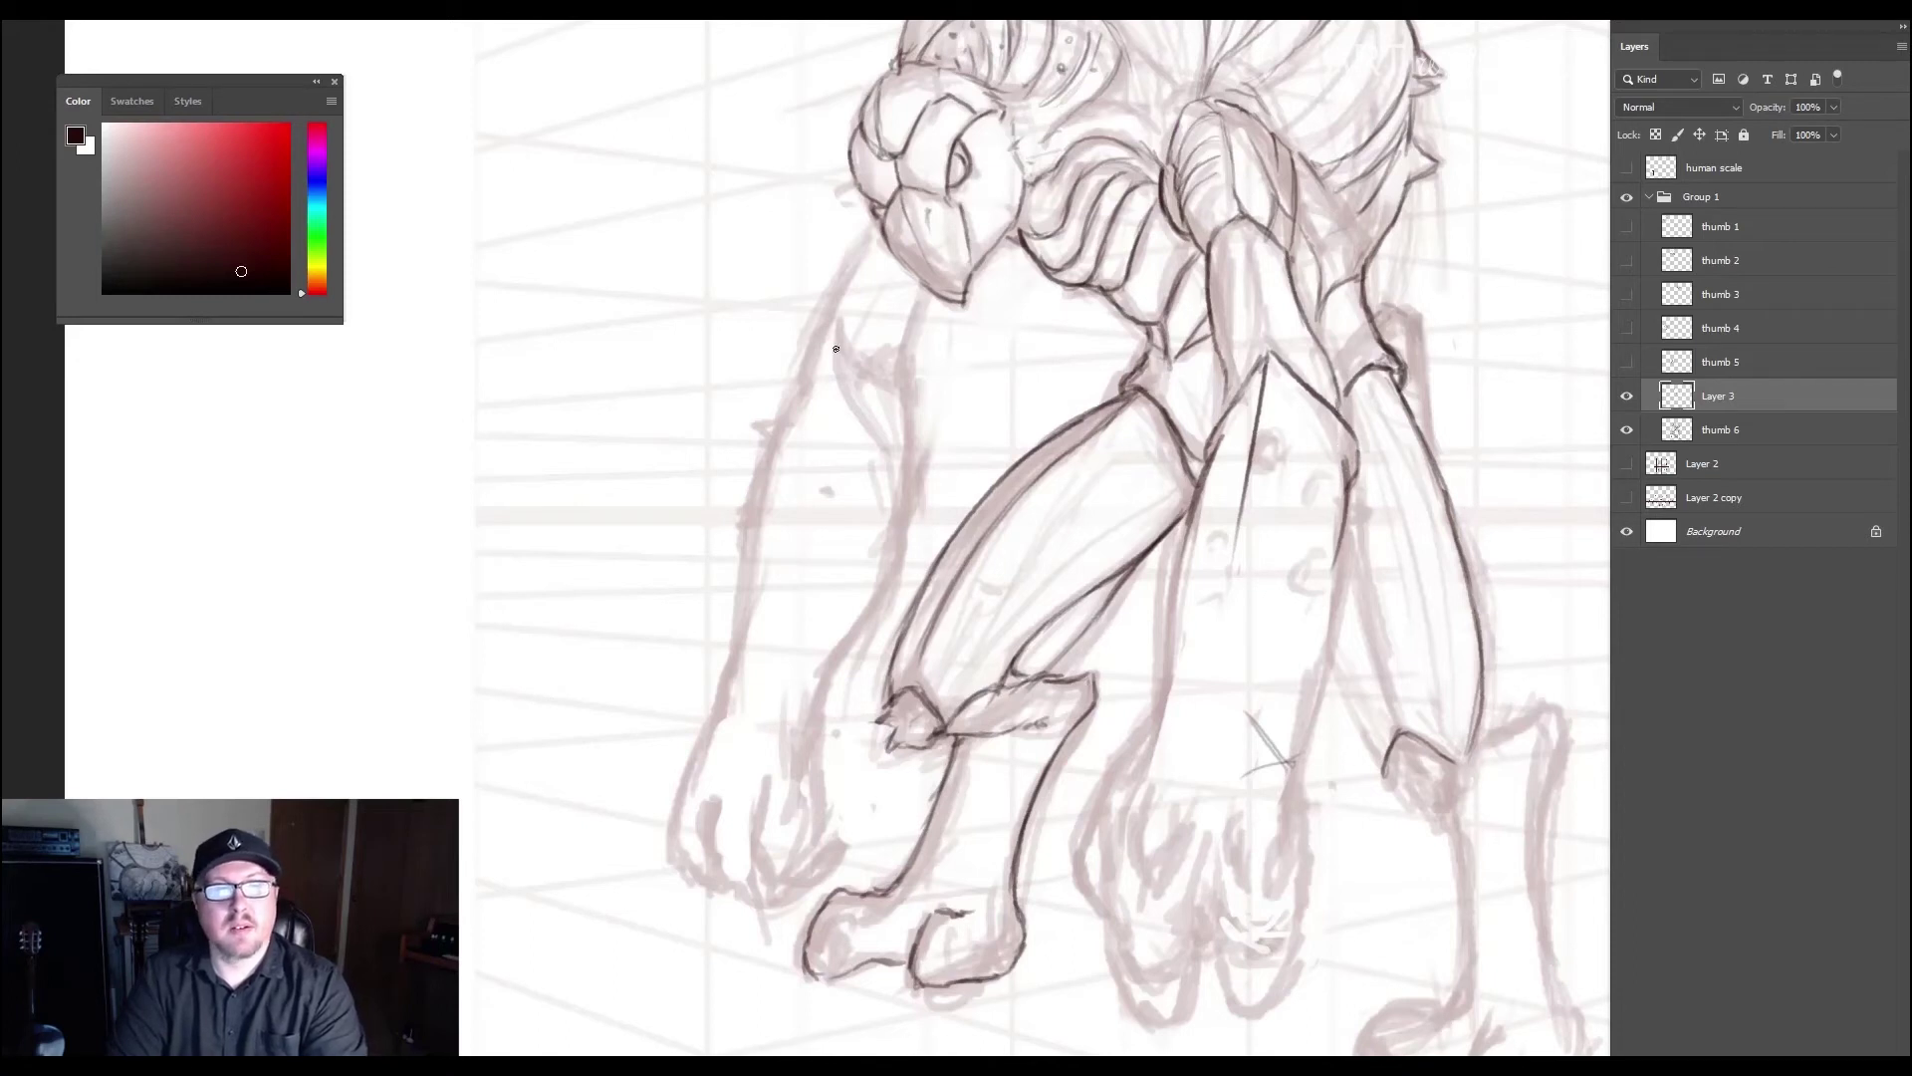
# - Ink the upper part of the foreleg below the head, with its curved elbow edges, small outer spikes and upper arm lines
pyautogui.moveTo(831, 338)
pyautogui.mouseDown()
pyautogui.moveTo(848, 395)
pyautogui.moveTo(912, 444)
pyautogui.moveTo(911, 479)
pyautogui.mouseUp()
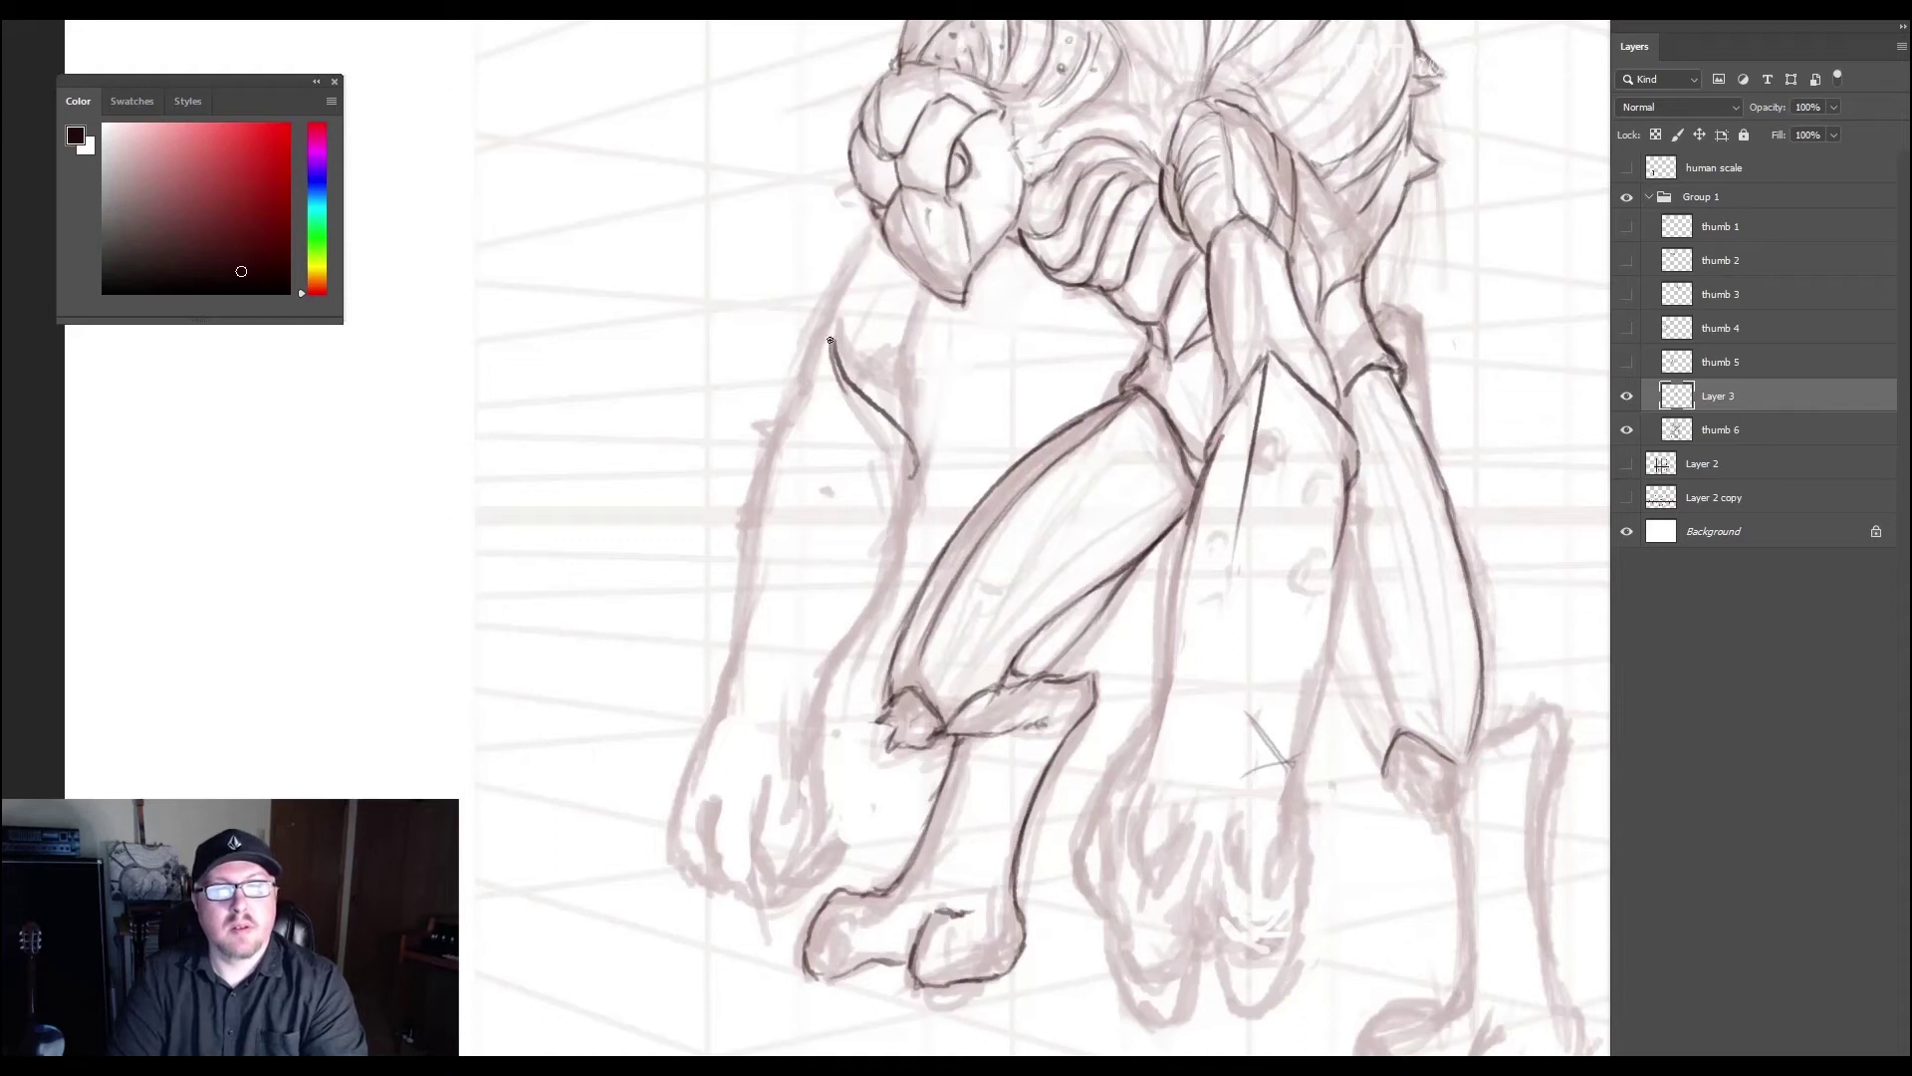
pyautogui.moveTo(829, 341)
pyautogui.mouseDown()
pyautogui.moveTo(763, 432)
pyautogui.moveTo(758, 485)
pyautogui.mouseUp()
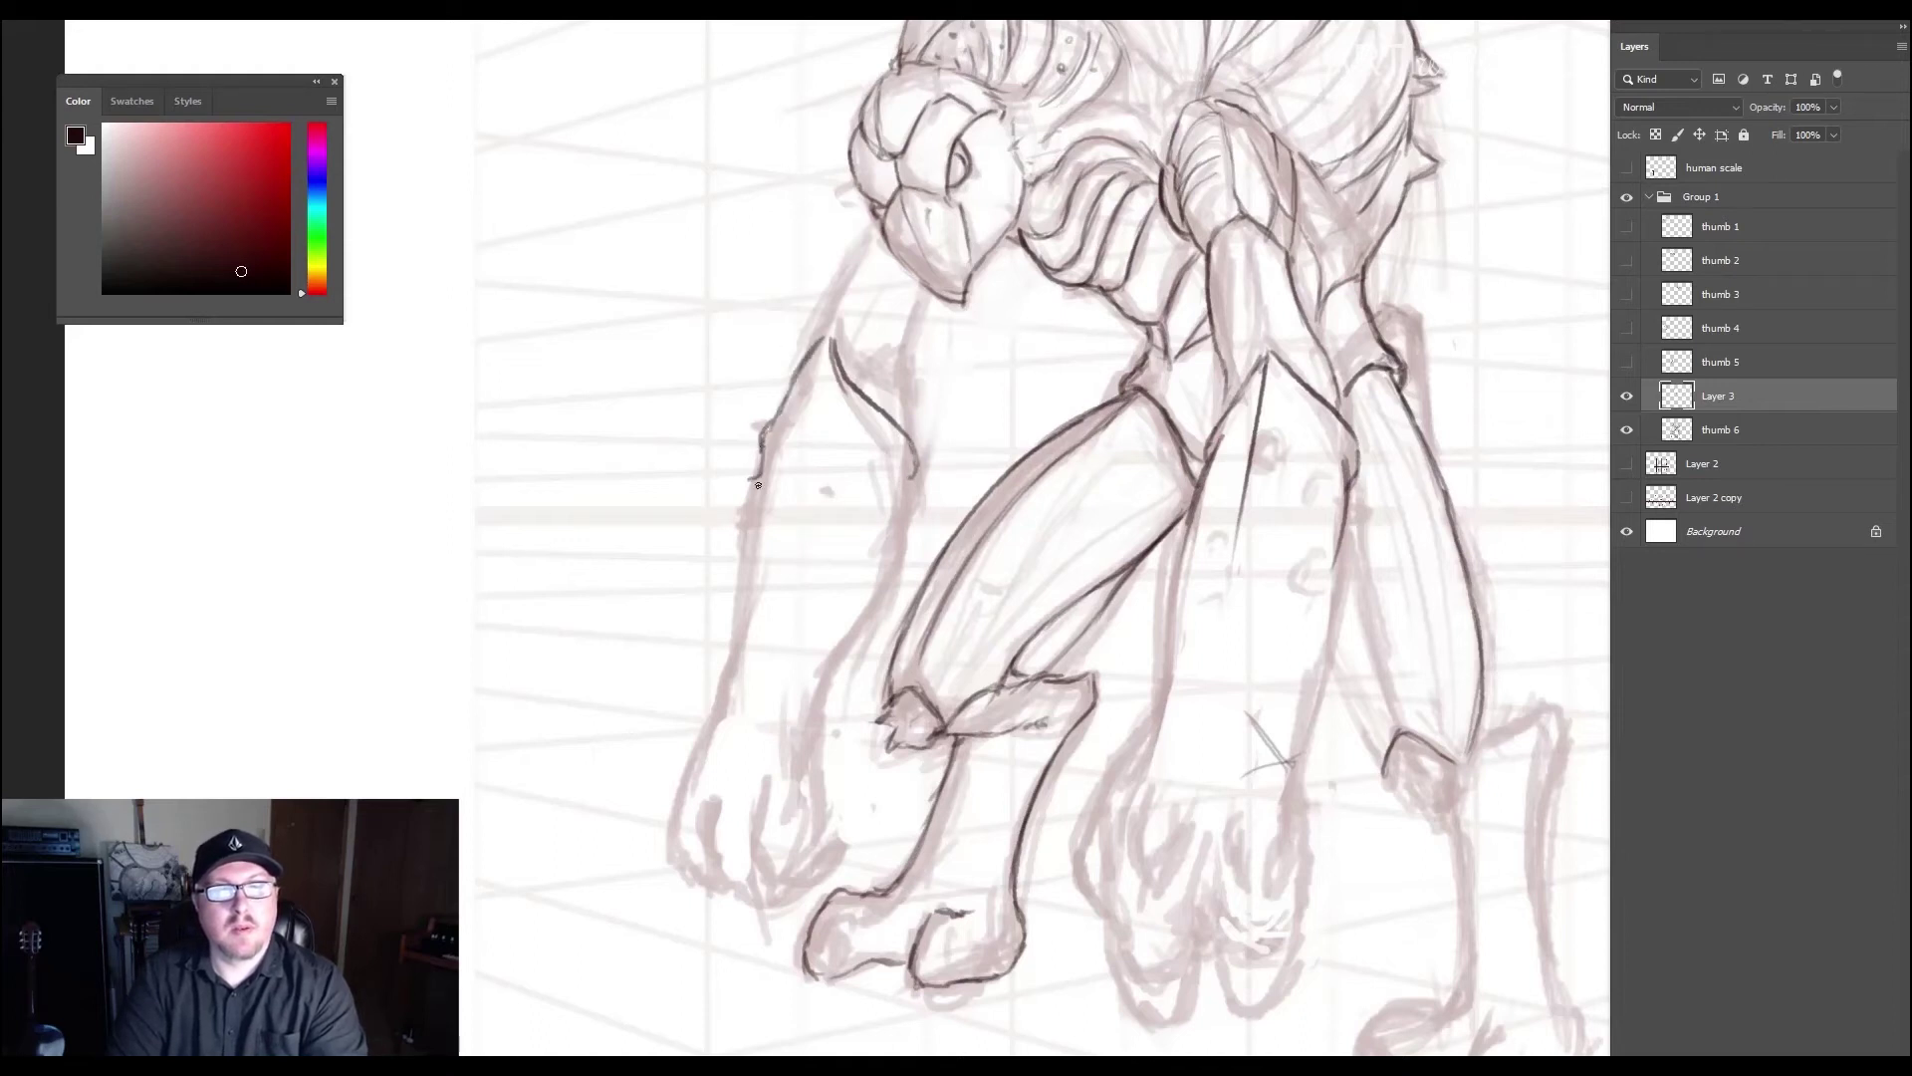
pyautogui.moveTo(822, 322); pyautogui.dragTo(809, 347)
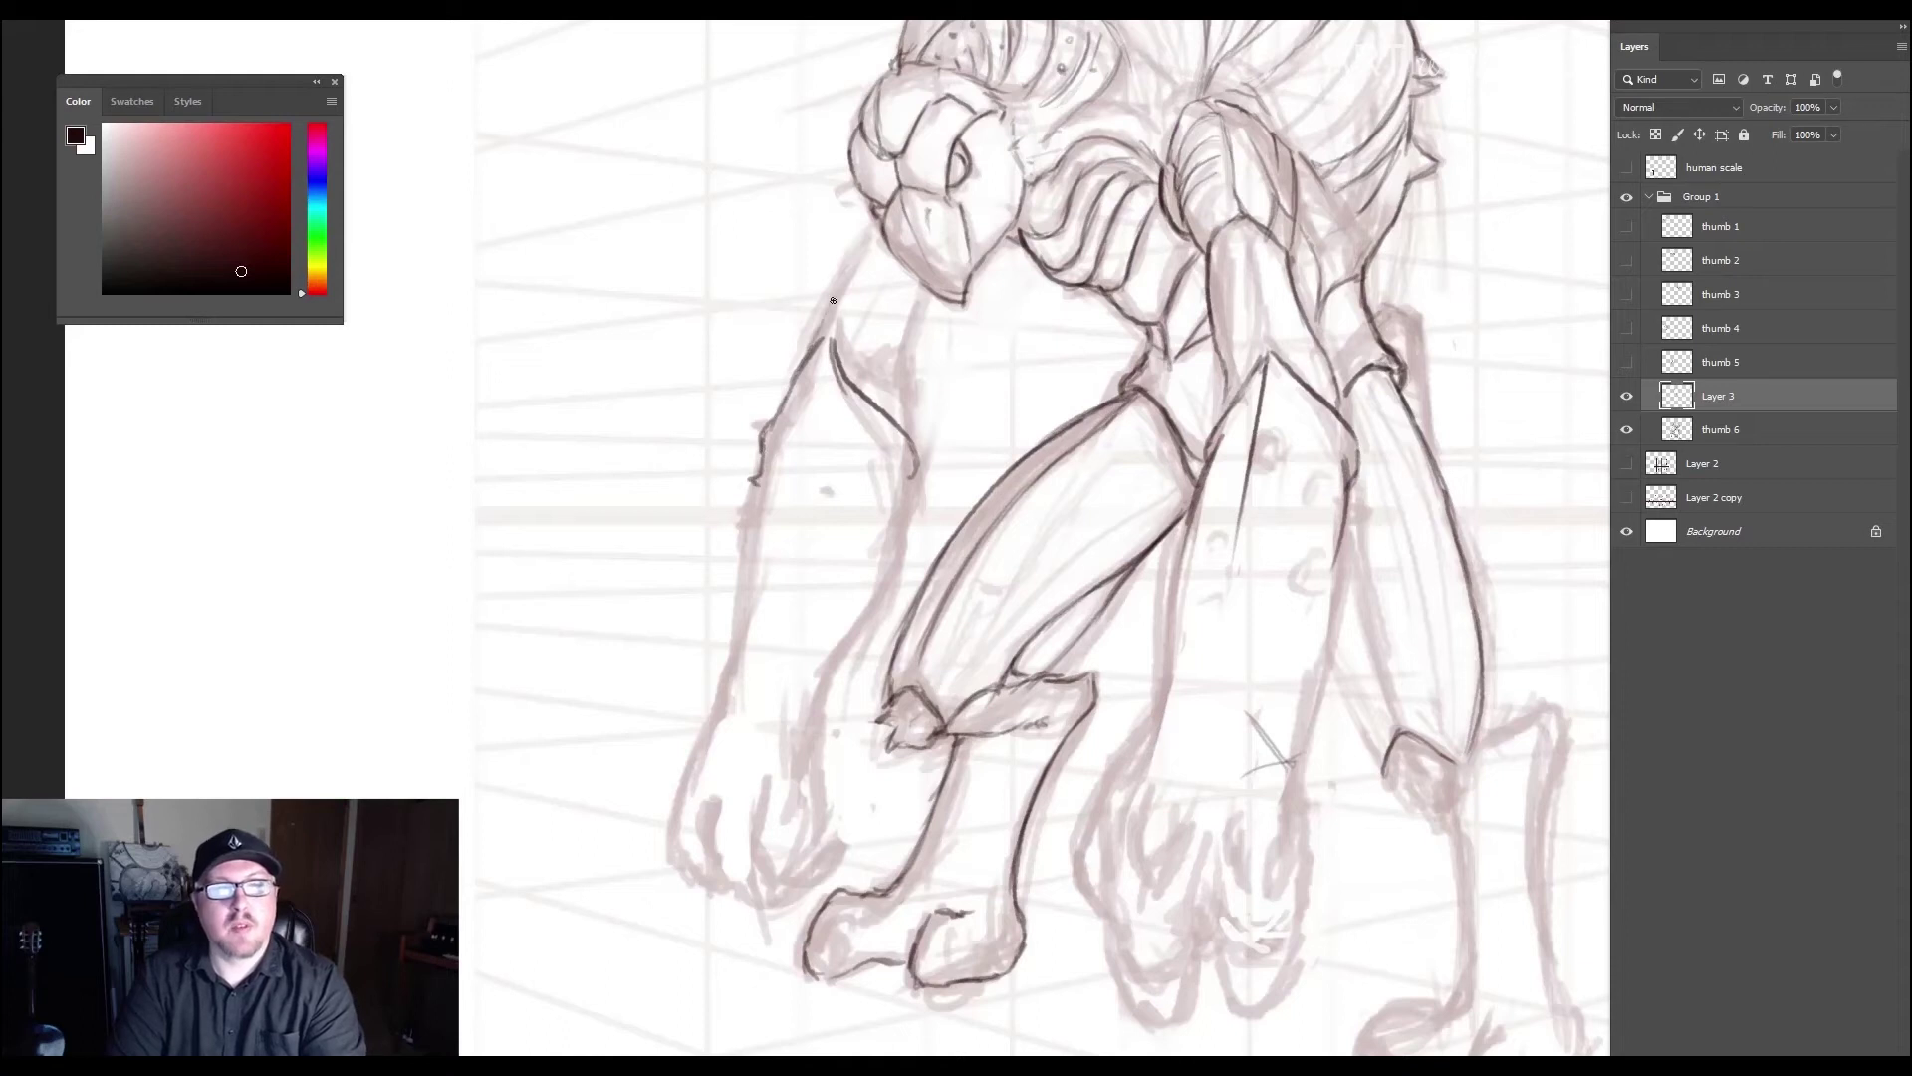
pyautogui.moveTo(863, 247); pyautogui.dragTo(821, 322)
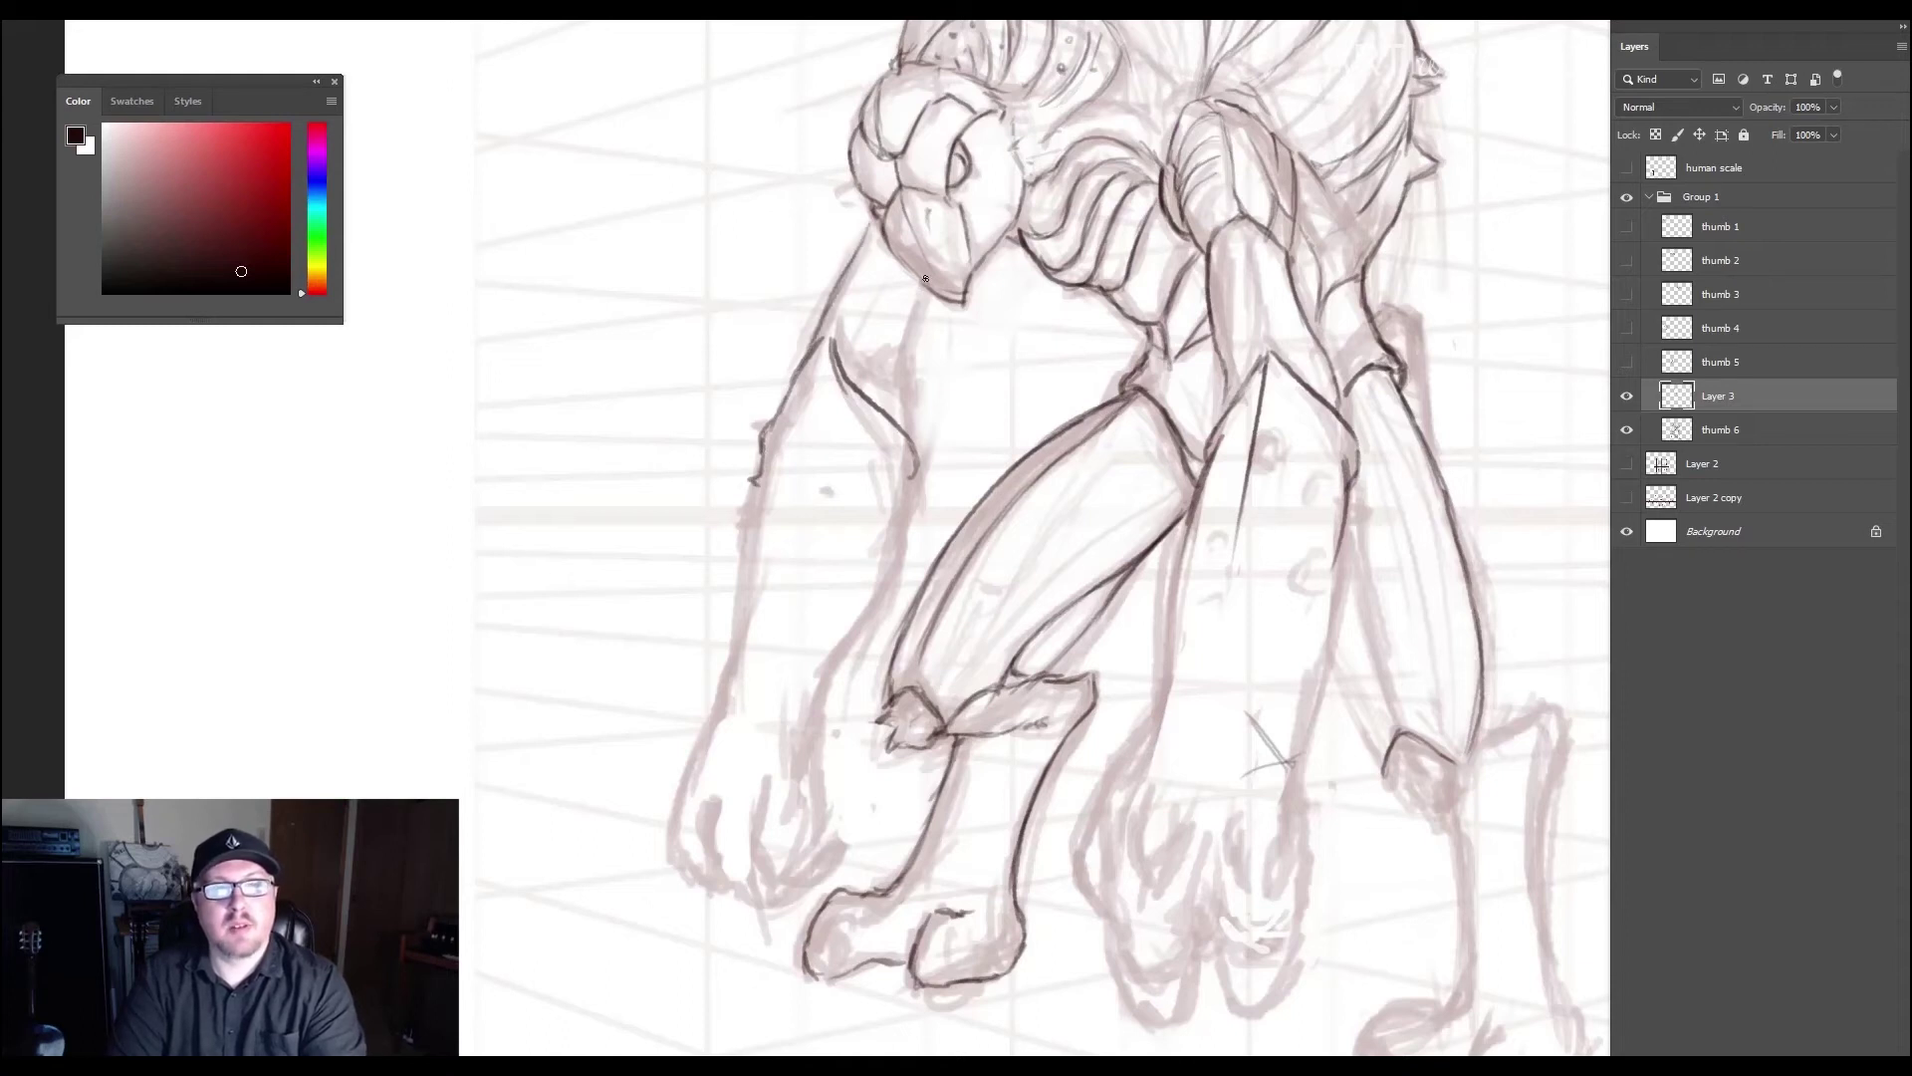
pyautogui.moveTo(925, 280)
pyautogui.mouseDown()
pyautogui.moveTo(900, 428)
pyautogui.moveTo(901, 369)
pyautogui.moveTo(881, 380)
pyautogui.moveTo(885, 353)
pyautogui.moveTo(861, 357)
pyautogui.moveTo(847, 323)
pyautogui.moveTo(858, 360)
pyautogui.moveTo(905, 326)
pyautogui.mouseUp()
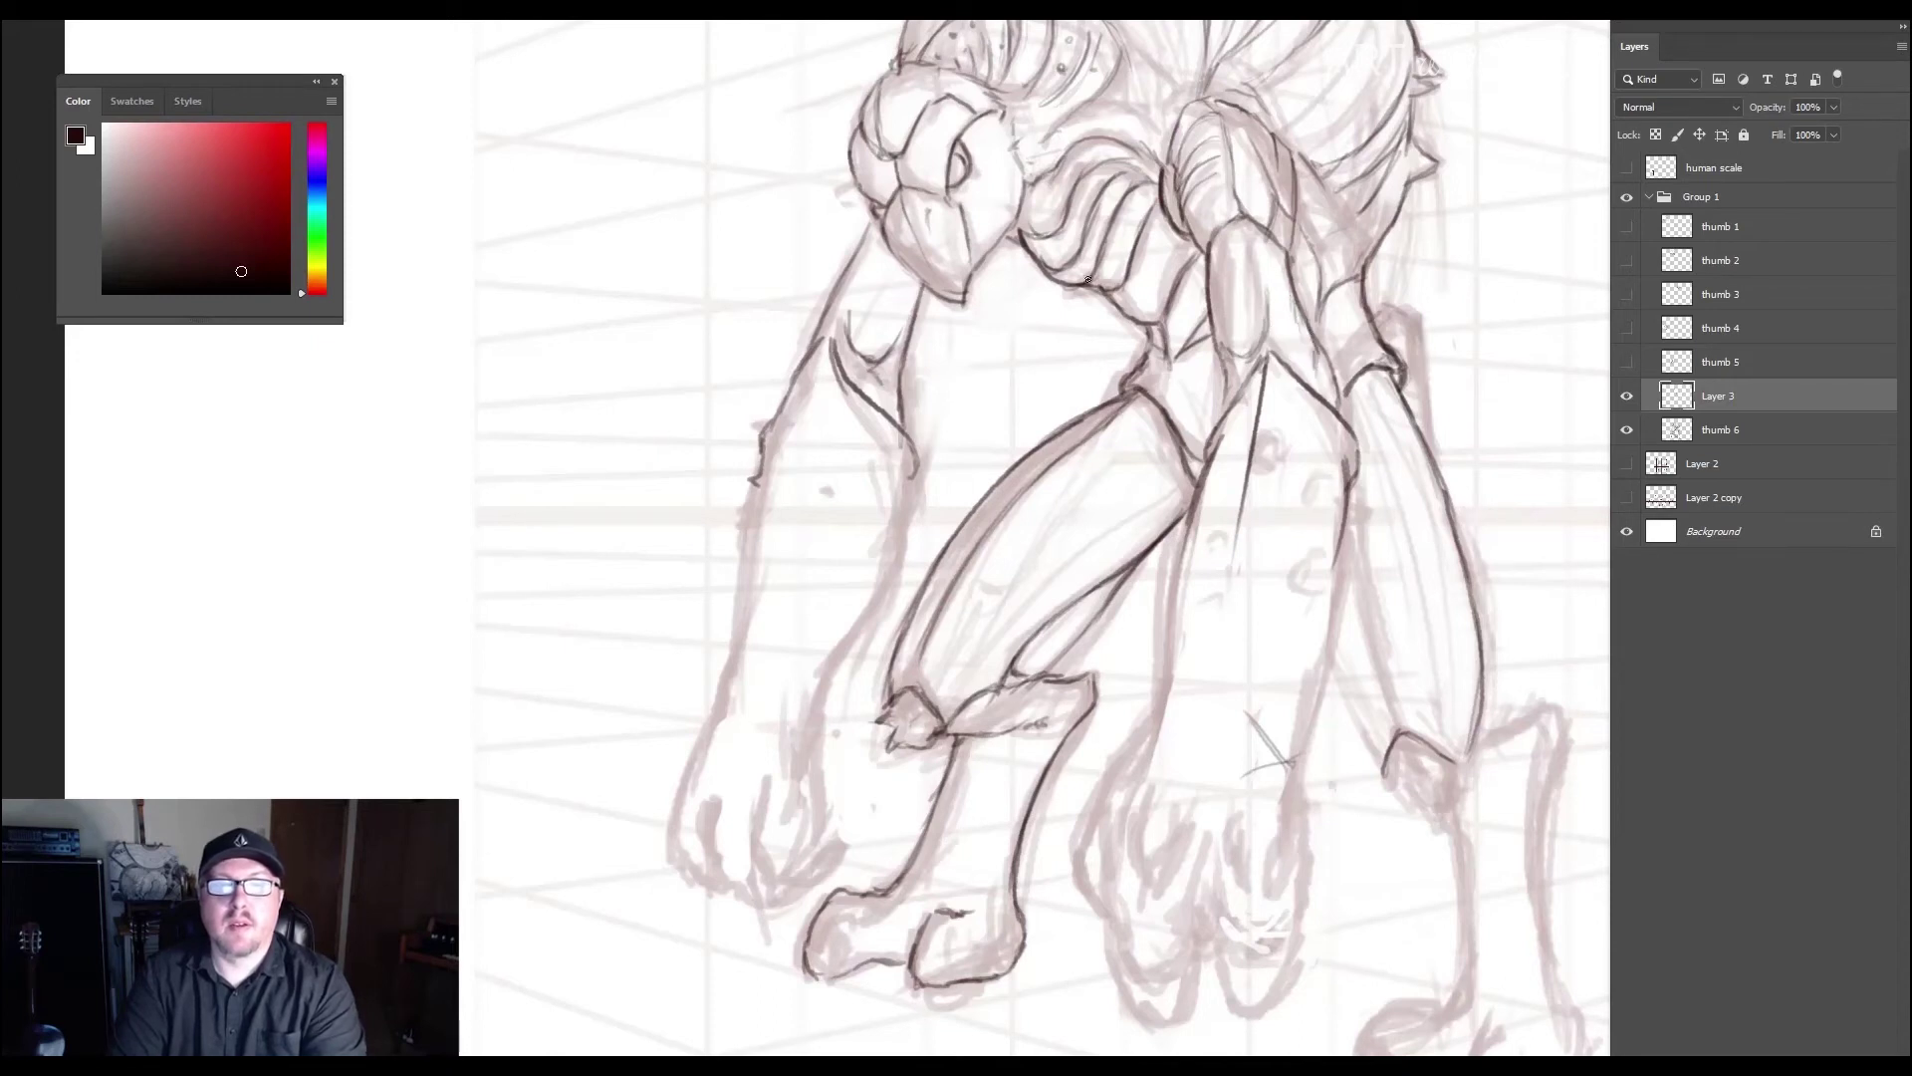
pyautogui.moveTo(856, 290)
pyautogui.mouseDown()
pyautogui.moveTo(887, 361)
pyautogui.moveTo(852, 344)
pyautogui.moveTo(851, 309)
pyautogui.moveTo(878, 308)
pyautogui.moveTo(896, 343)
pyautogui.mouseUp()
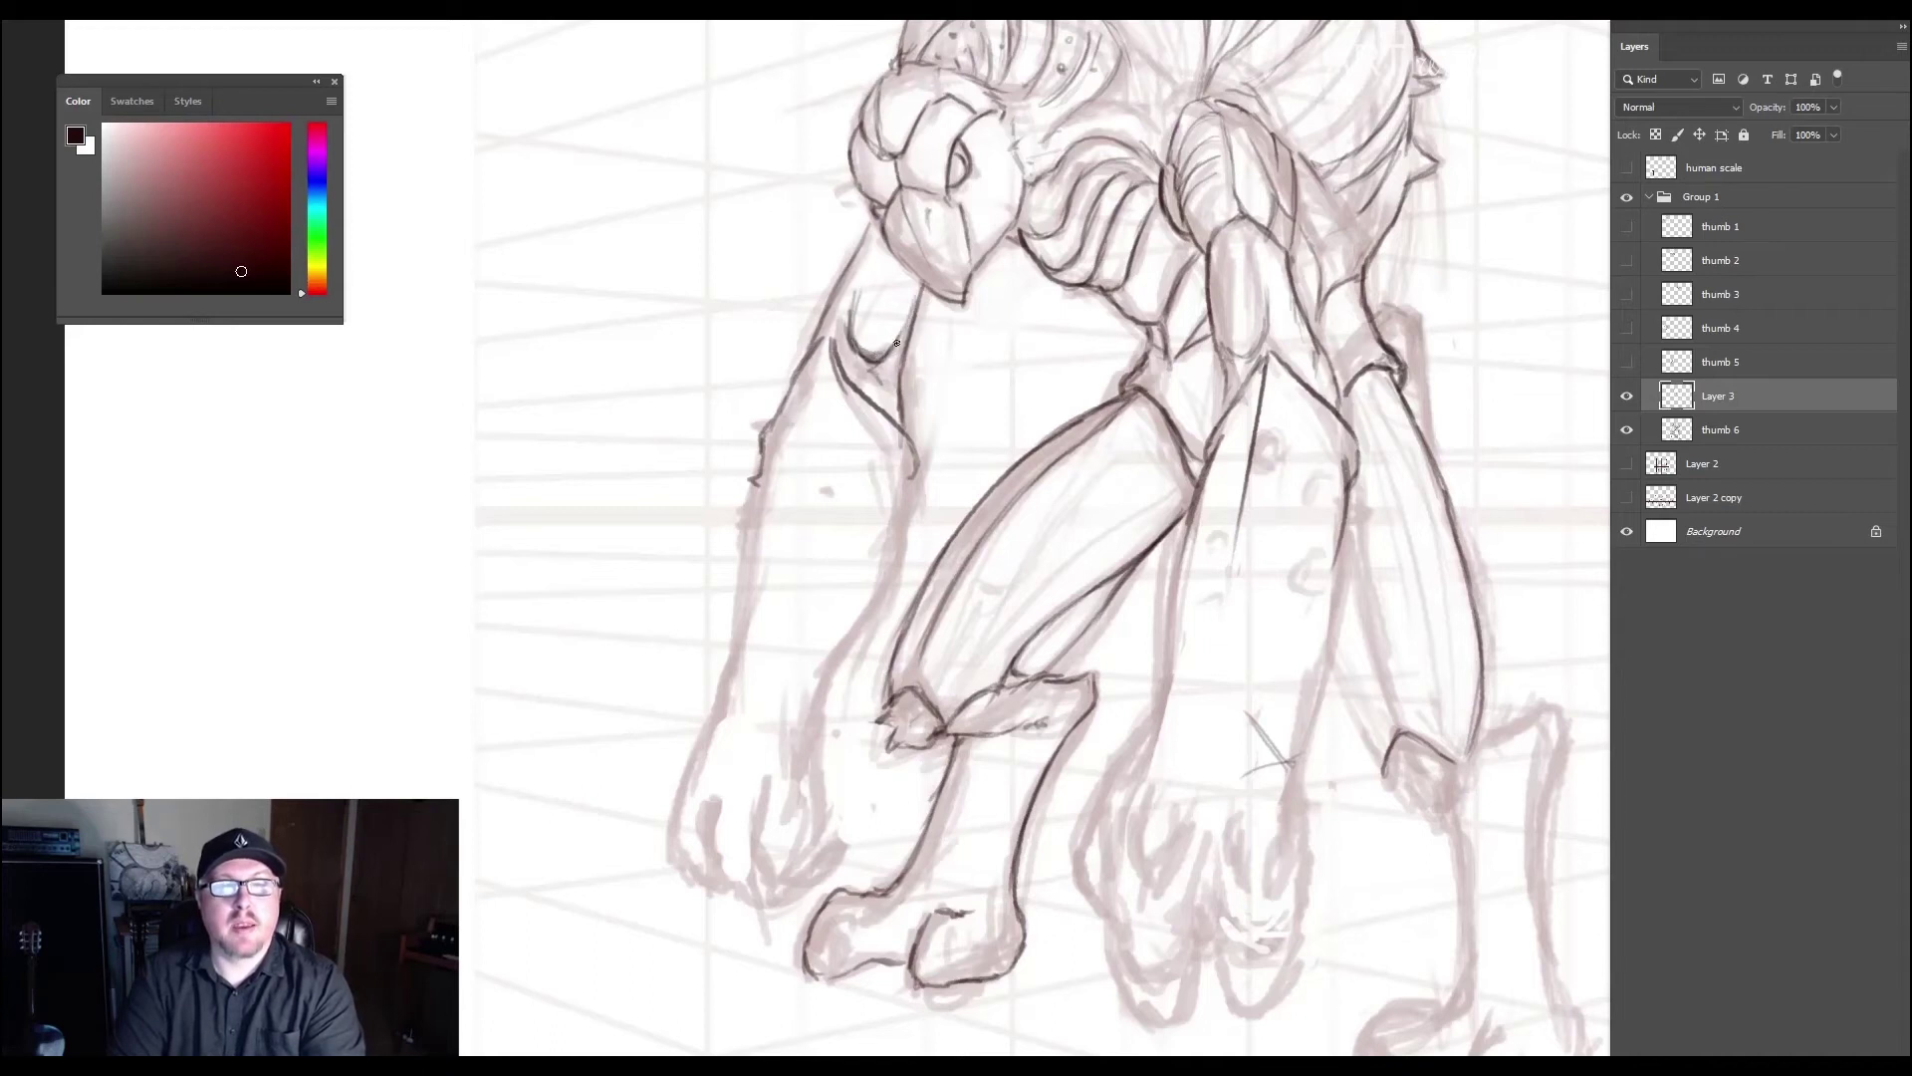
# - Reinforce the rounded top of the central foreleg's upper arm and extend the forearm's back edge down to the wrist
pyautogui.moveTo(1241, 218)
pyautogui.mouseDown()
pyautogui.moveTo(1267, 259)
pyautogui.moveTo(1234, 197)
pyautogui.moveTo(1217, 231)
pyautogui.moveTo(1239, 169)
pyautogui.mouseUp()
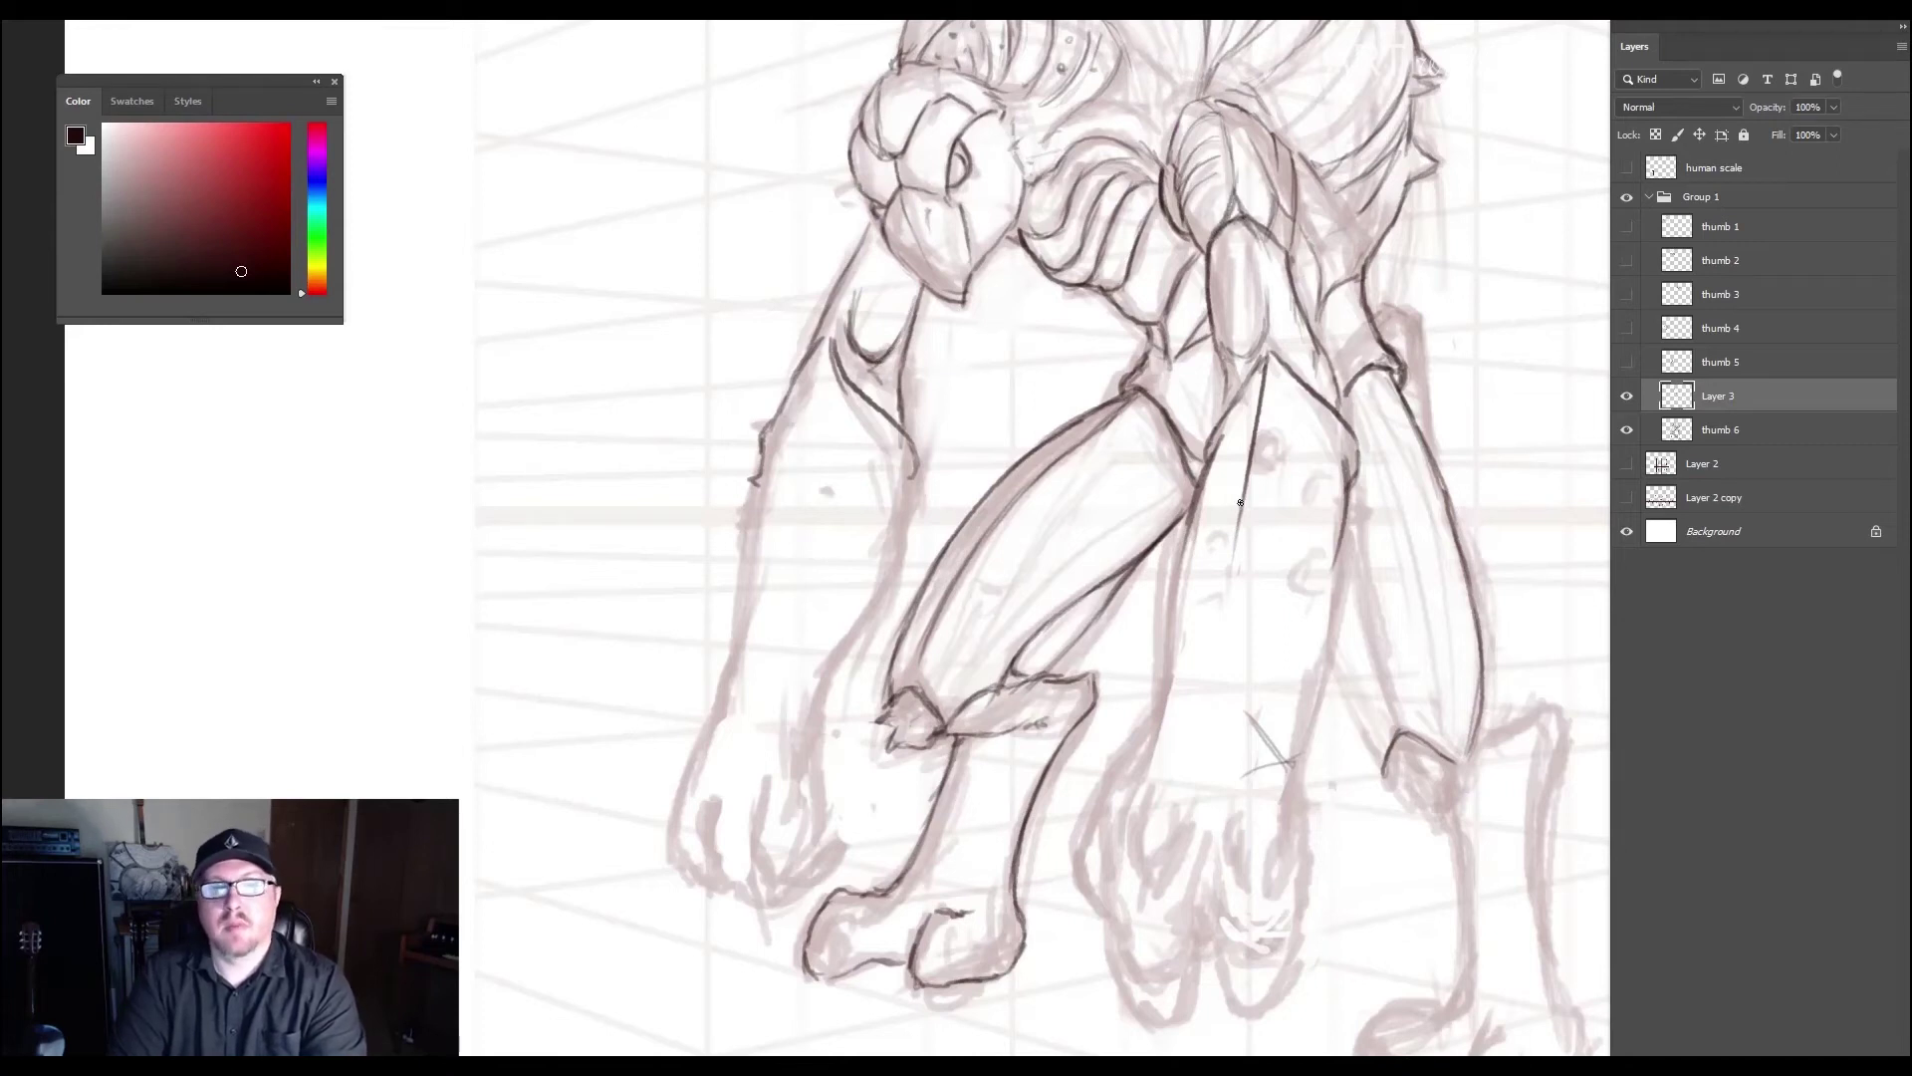
pyautogui.moveTo(1339, 546); pyautogui.dragTo(1294, 725)
pyautogui.moveTo(1331, 625); pyautogui.dragTo(1297, 750)
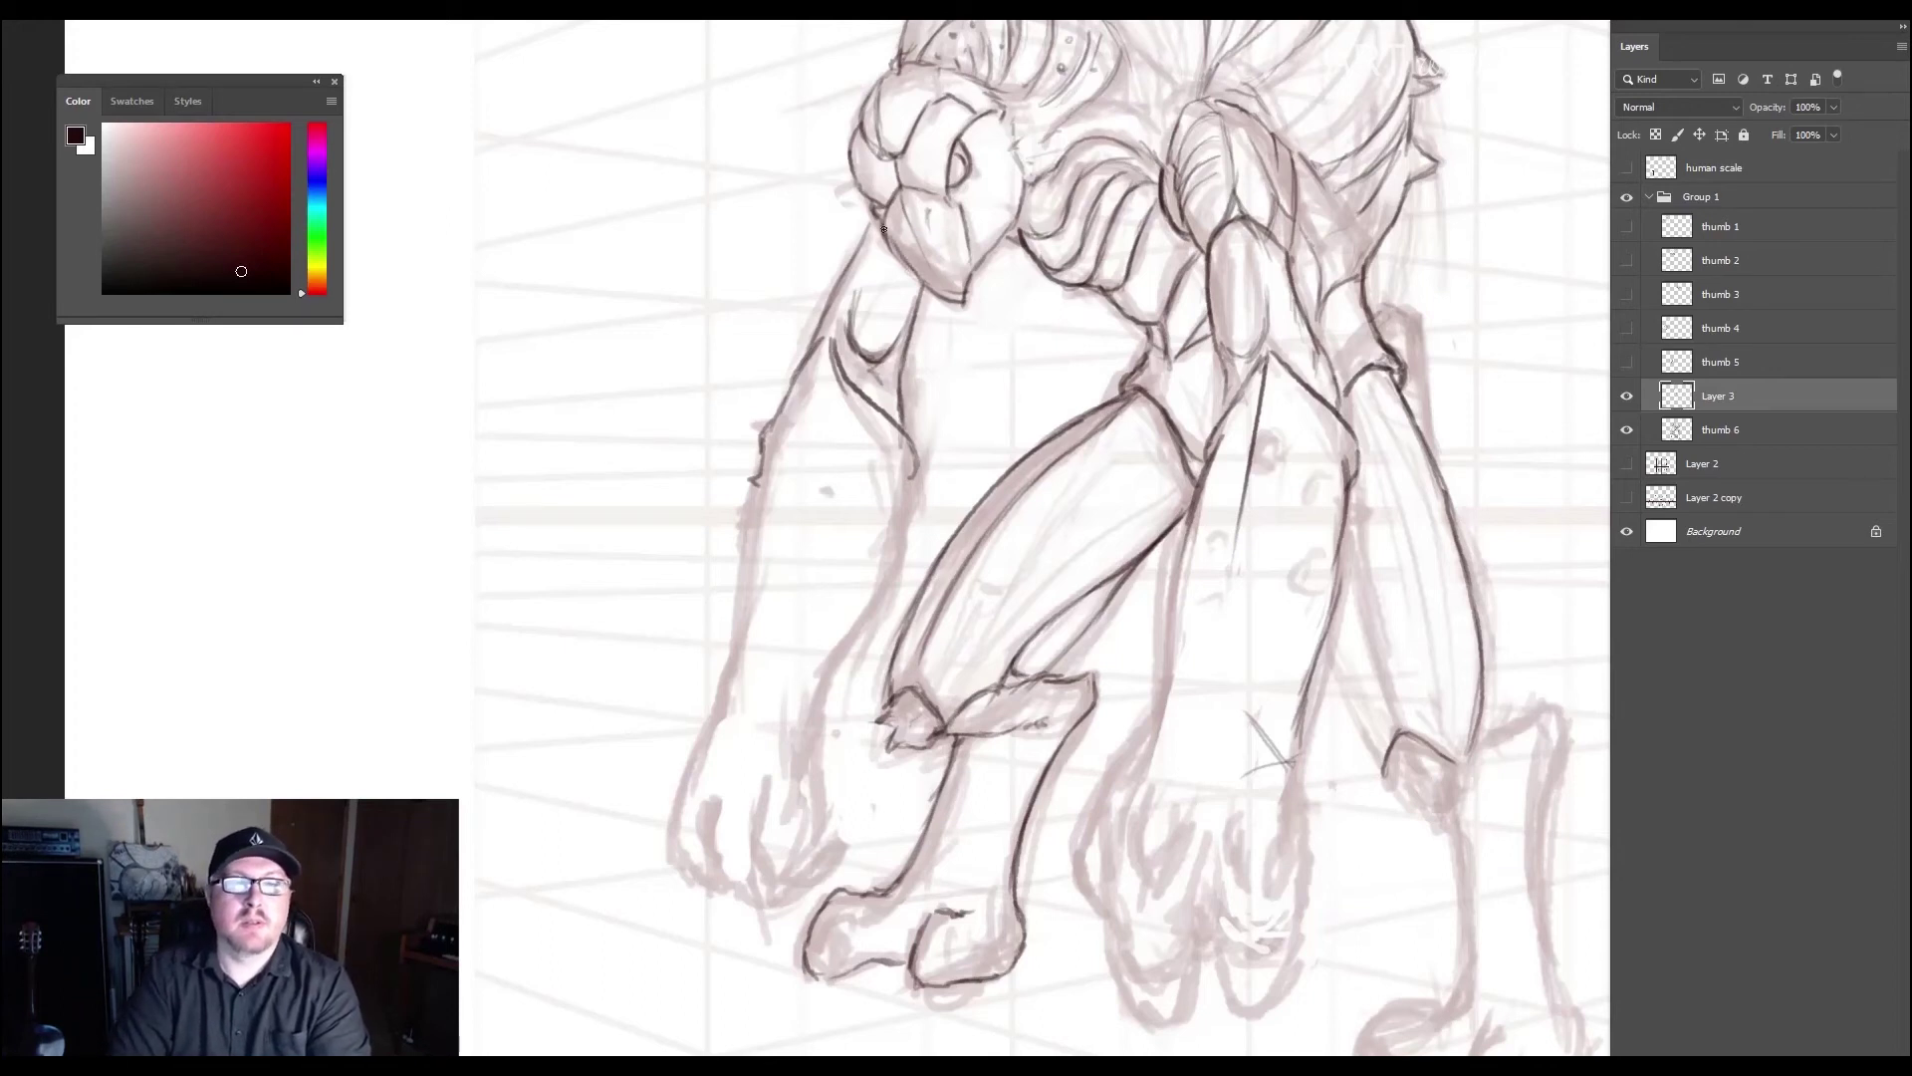
# - Add plate contour lines to the creature's beak and cheek, and darken the creases on the front of the face
pyautogui.moveTo(960, 231); pyautogui.dragTo(969, 288)
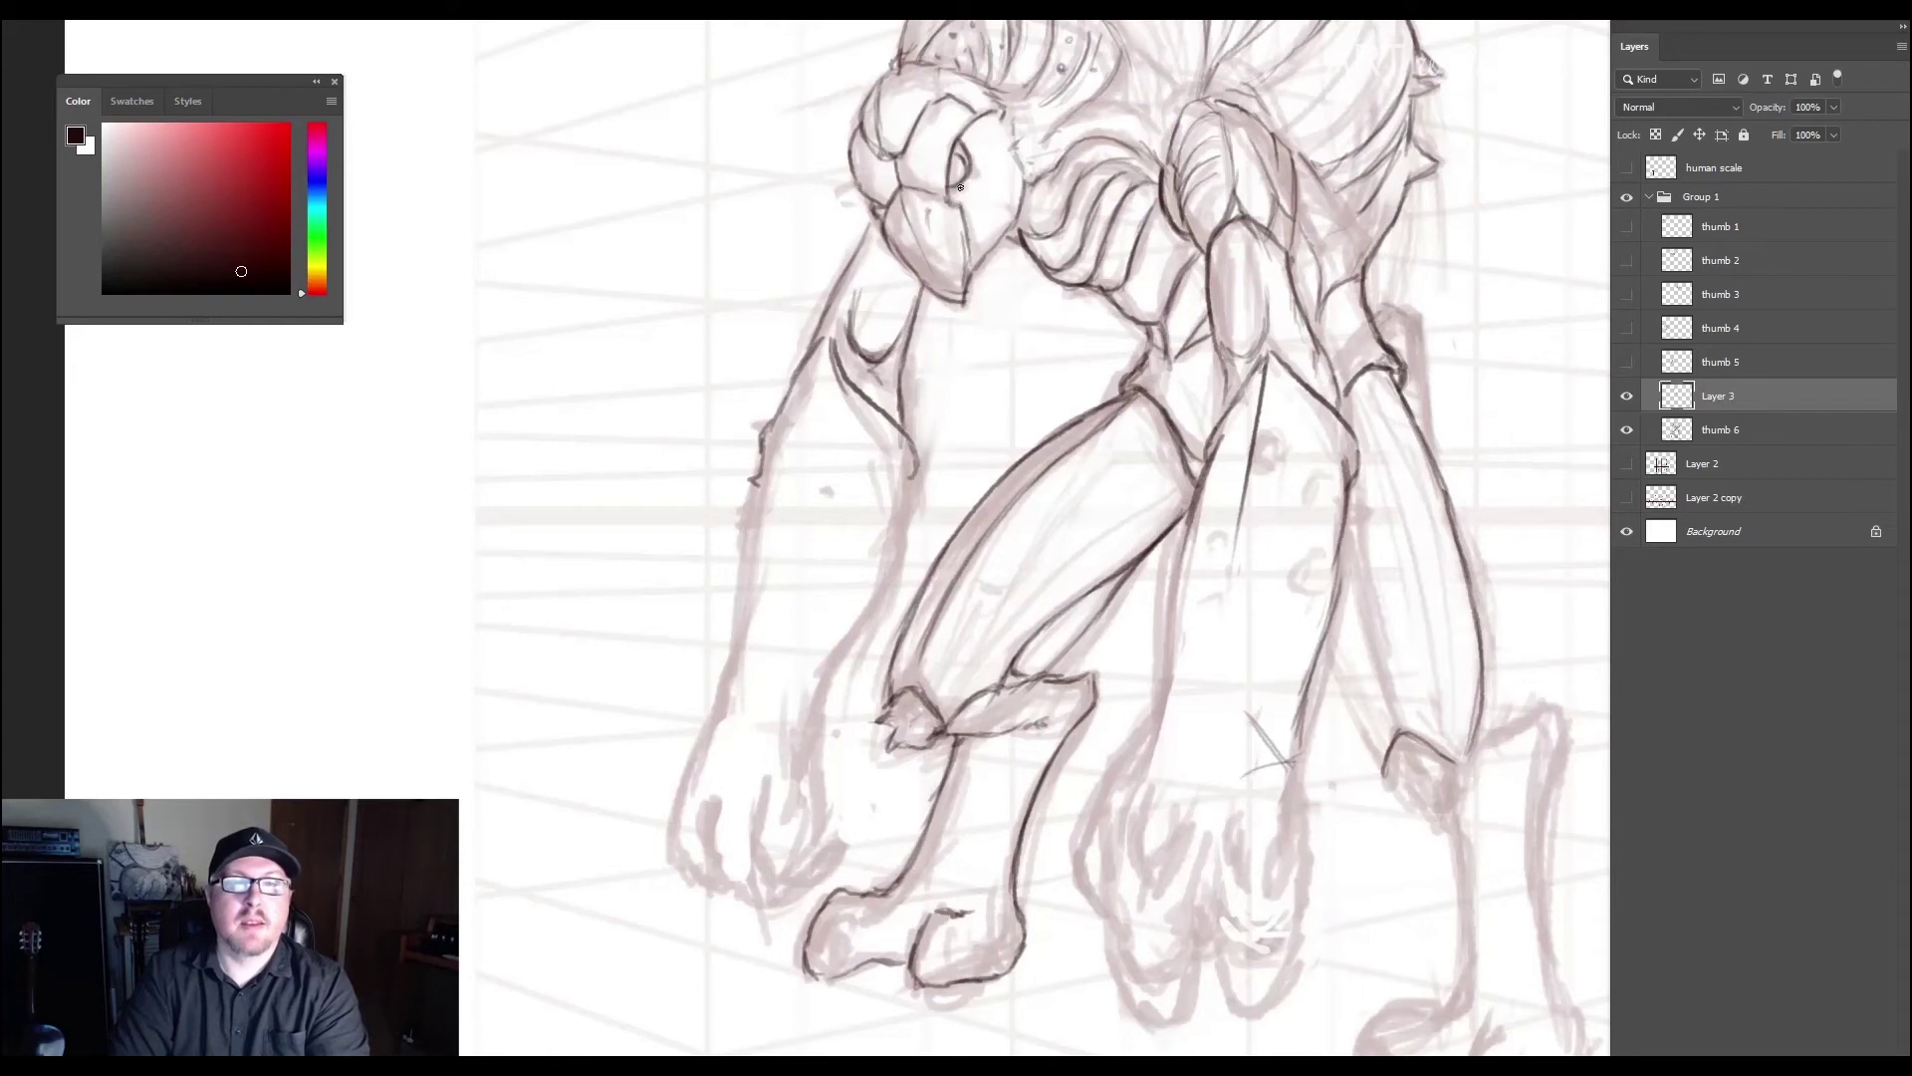
pyautogui.moveTo(954, 205)
pyautogui.mouseDown()
pyautogui.moveTo(994, 112)
pyautogui.moveTo(966, 143)
pyautogui.moveTo(1002, 165)
pyautogui.moveTo(985, 247)
pyautogui.mouseUp()
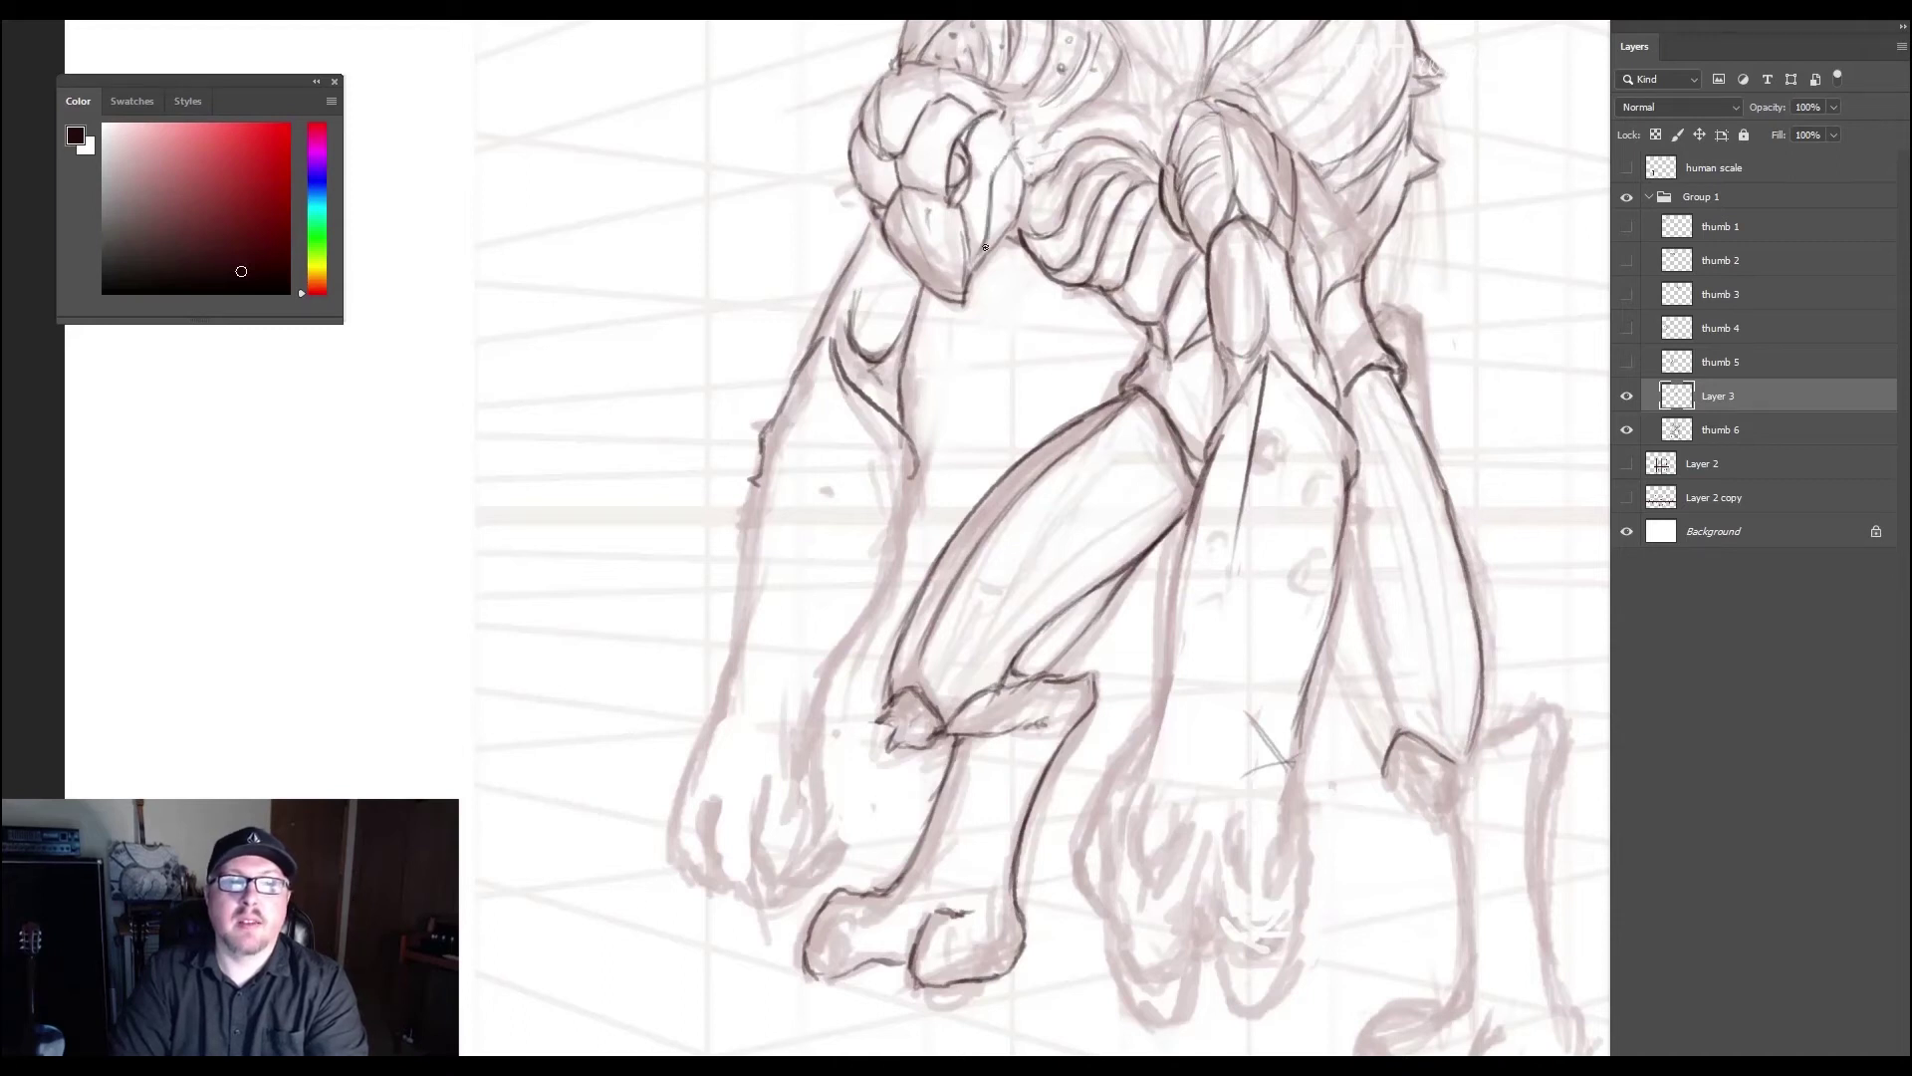
pyautogui.moveTo(1009, 148); pyautogui.dragTo(997, 166)
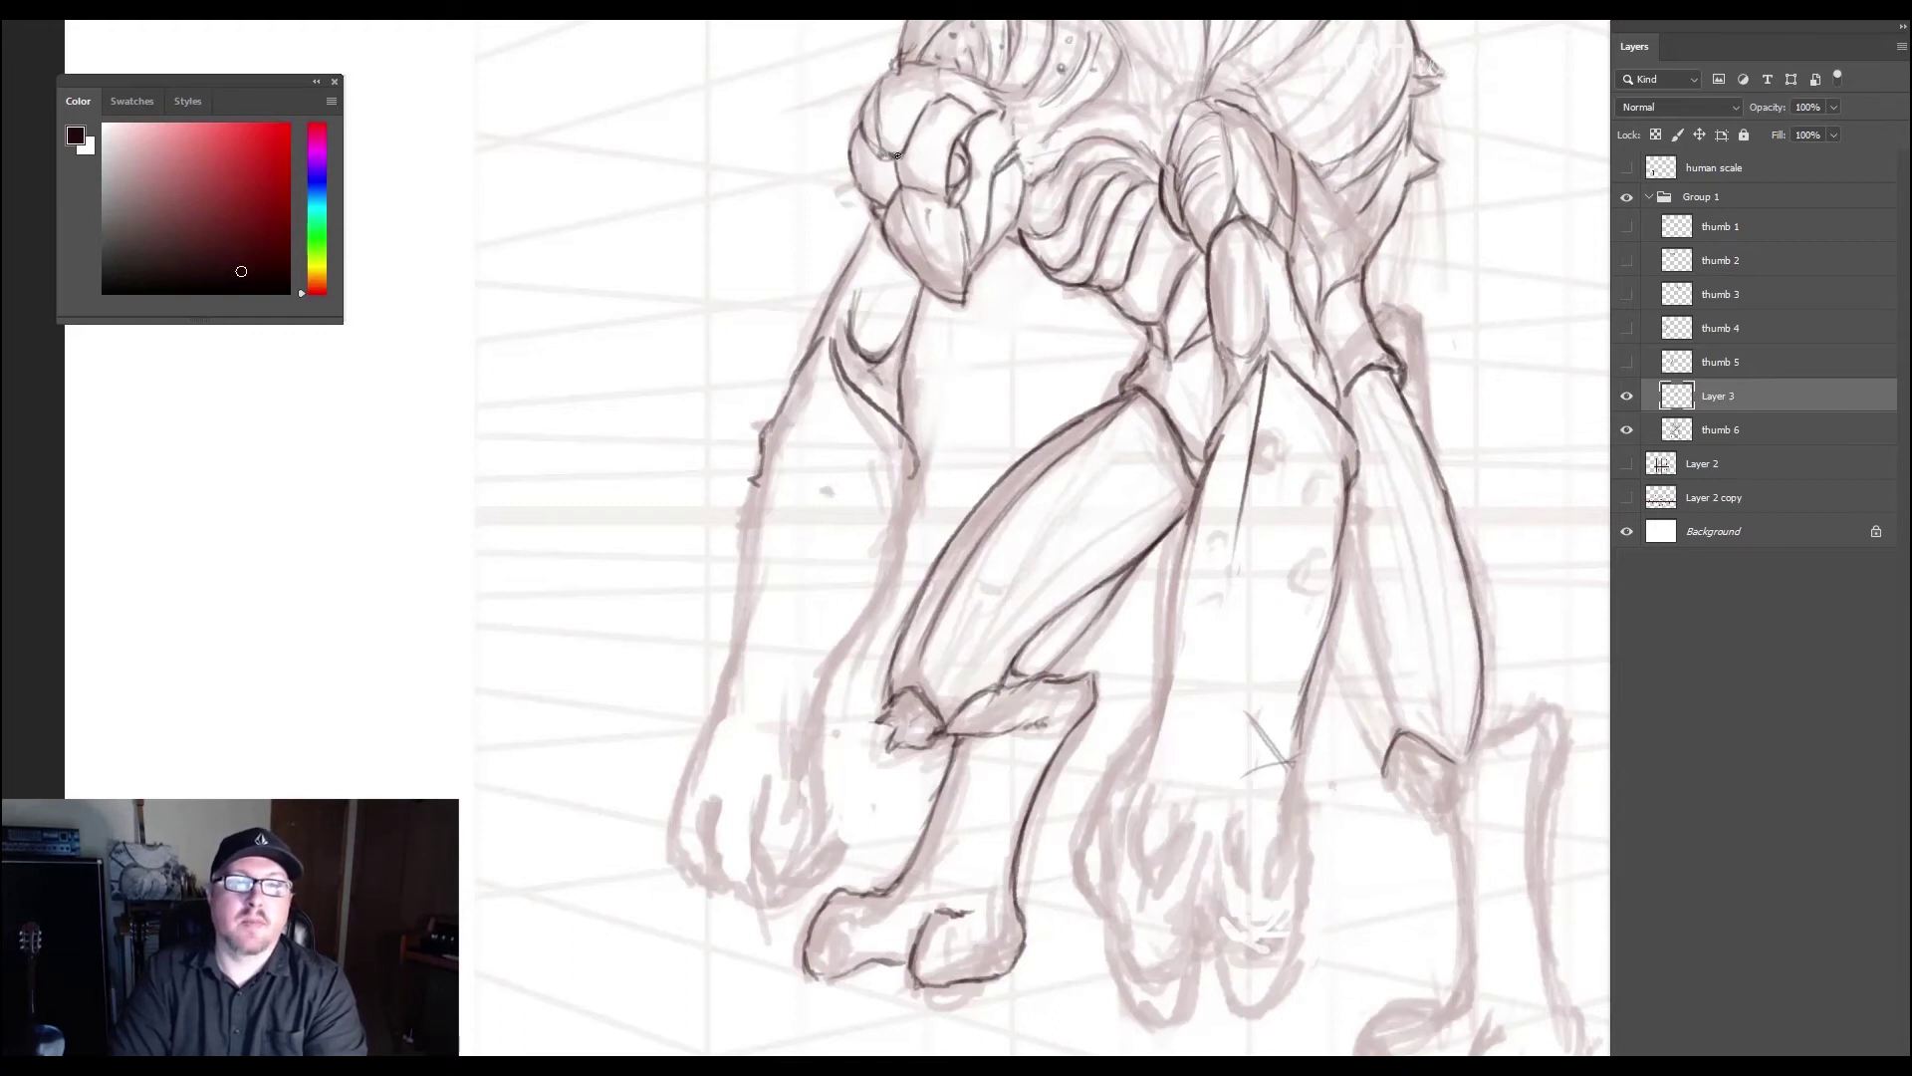
pyautogui.moveTo(891, 160)
pyautogui.mouseDown()
pyautogui.moveTo(894, 180)
pyautogui.moveTo(888, 158)
pyautogui.mouseUp()
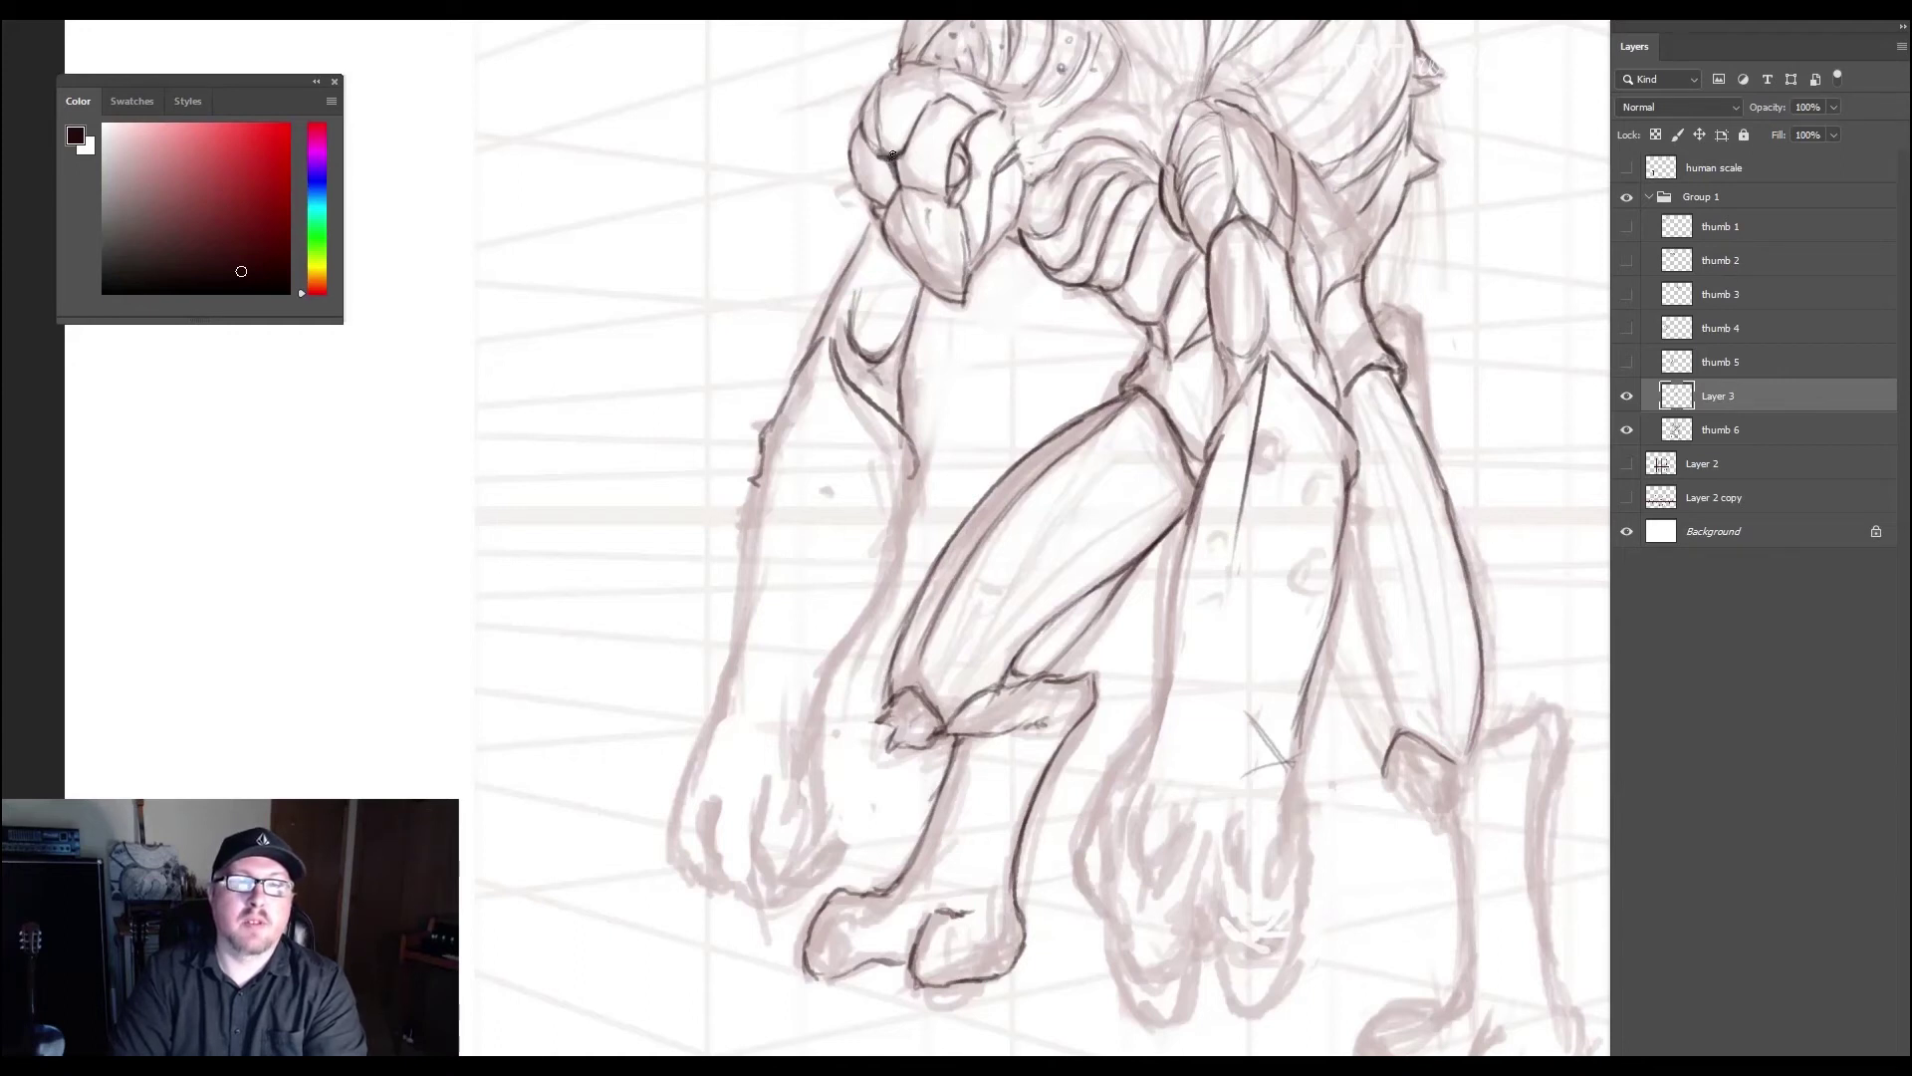
pyautogui.moveTo(883, 147)
pyautogui.mouseDown()
pyautogui.moveTo(879, 126)
pyautogui.moveTo(879, 151)
pyautogui.mouseUp()
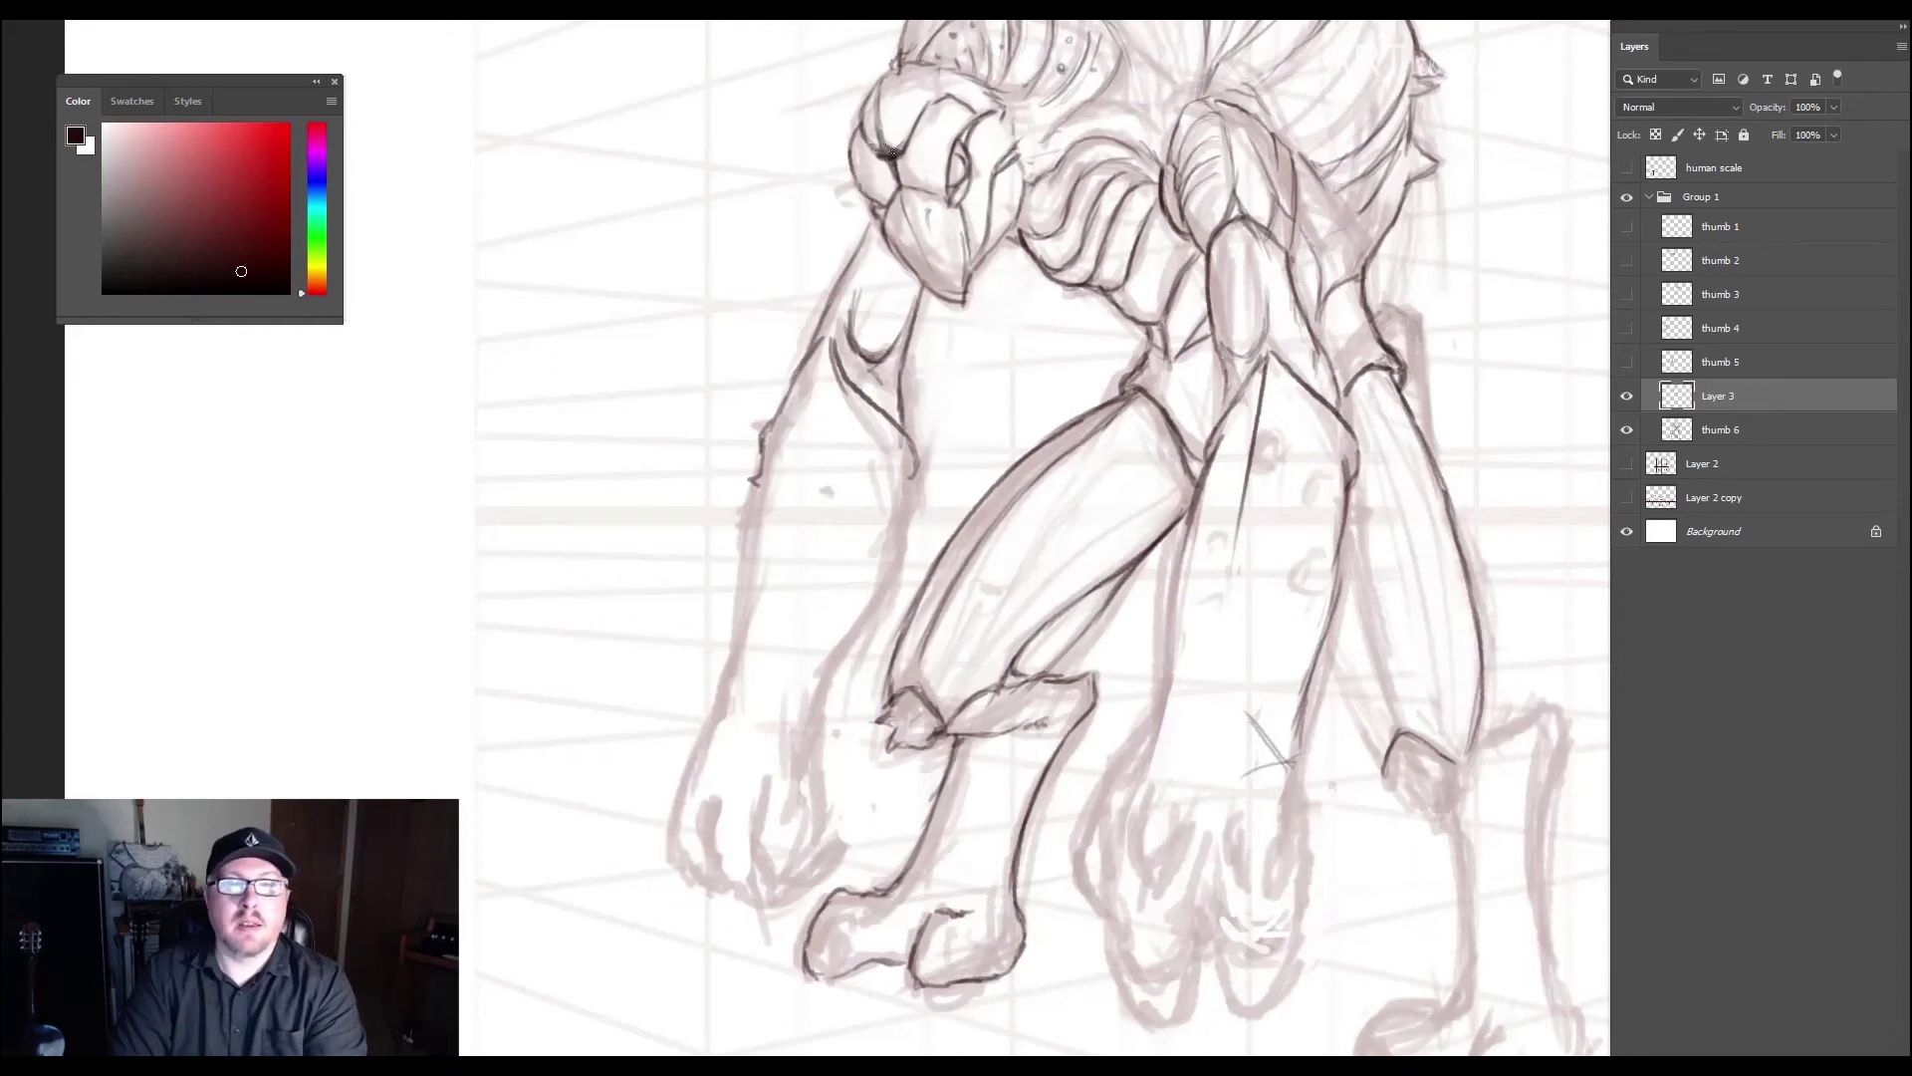
pyautogui.moveTo(900, 186); pyautogui.dragTo(918, 235)
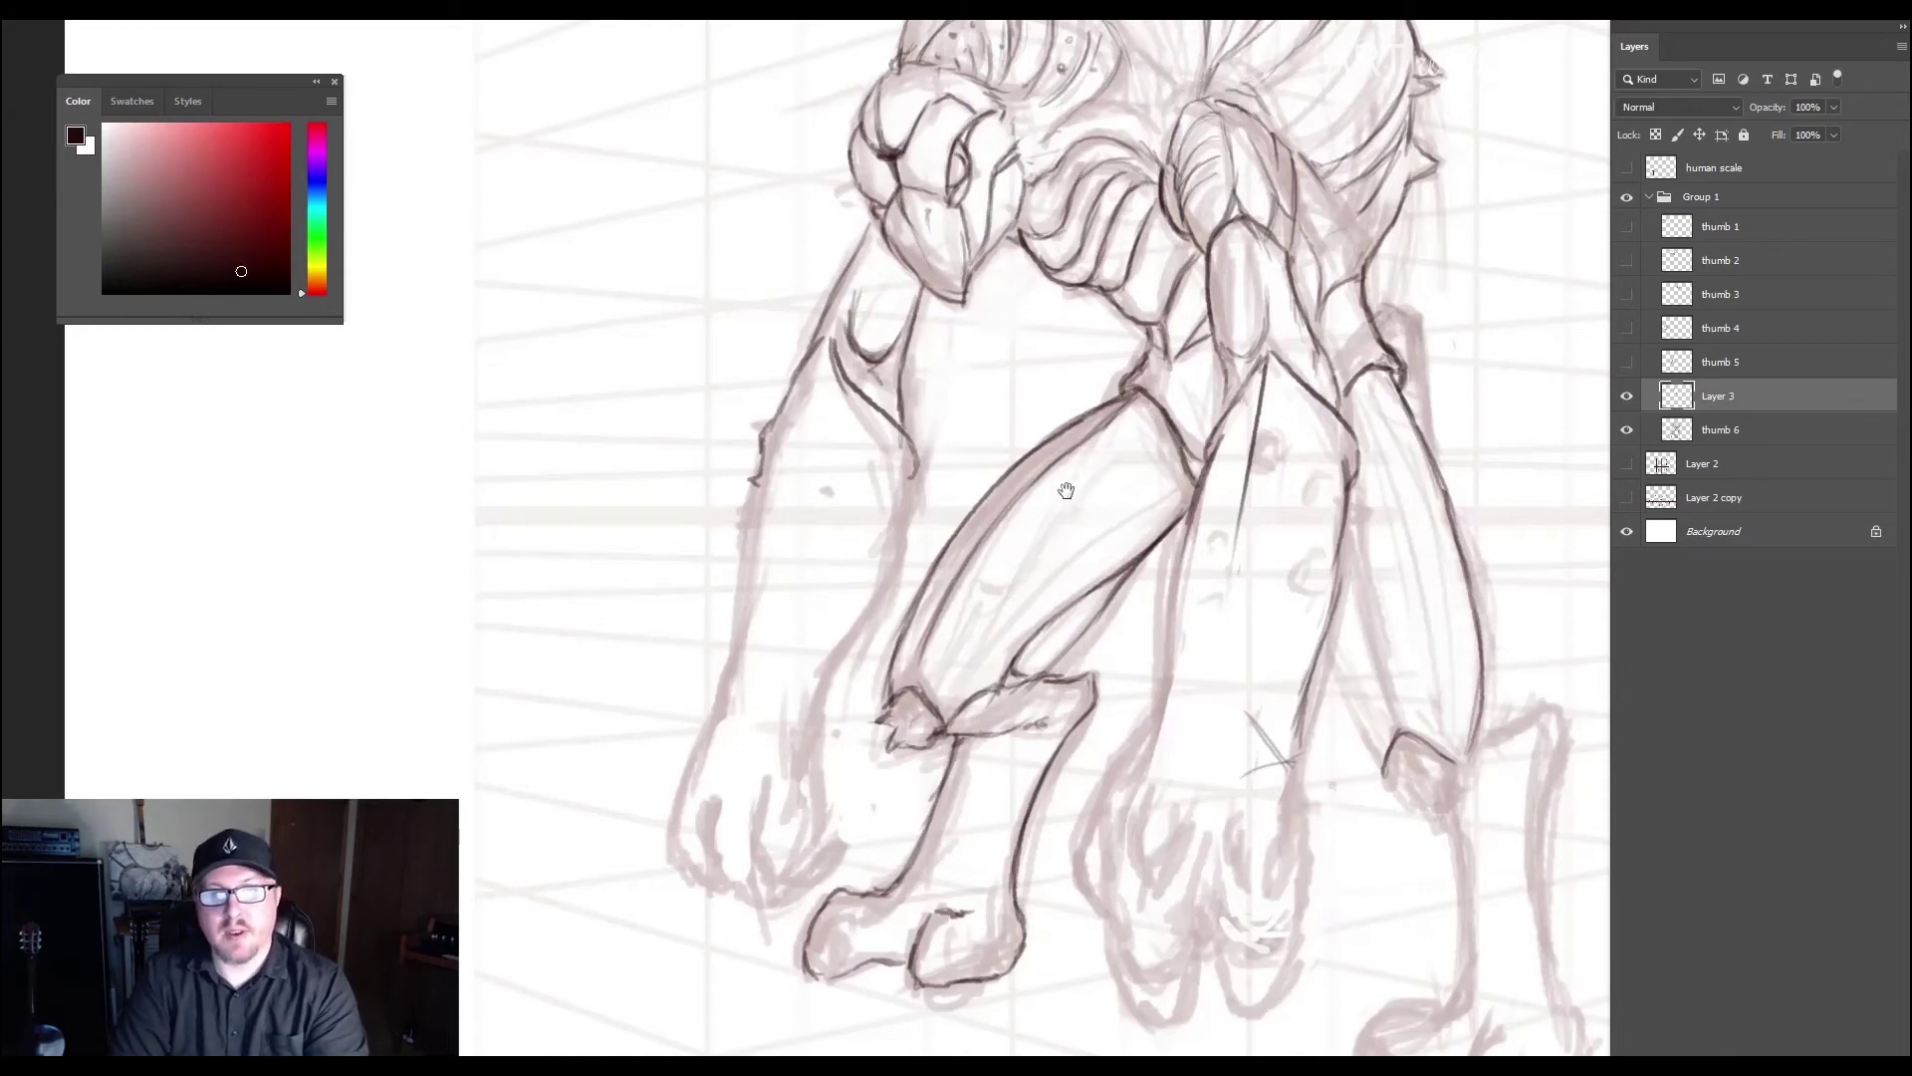
# - Ink the rear hind leg's front thigh edge and rounded kneecap, and outline its lower leg with the pointed heel and two-toed foot
pyautogui.moveTo(1068, 491)
pyautogui.mouseDown()
pyautogui.moveTo(1059, 420)
pyautogui.moveTo(900, 350)
pyautogui.mouseUp()
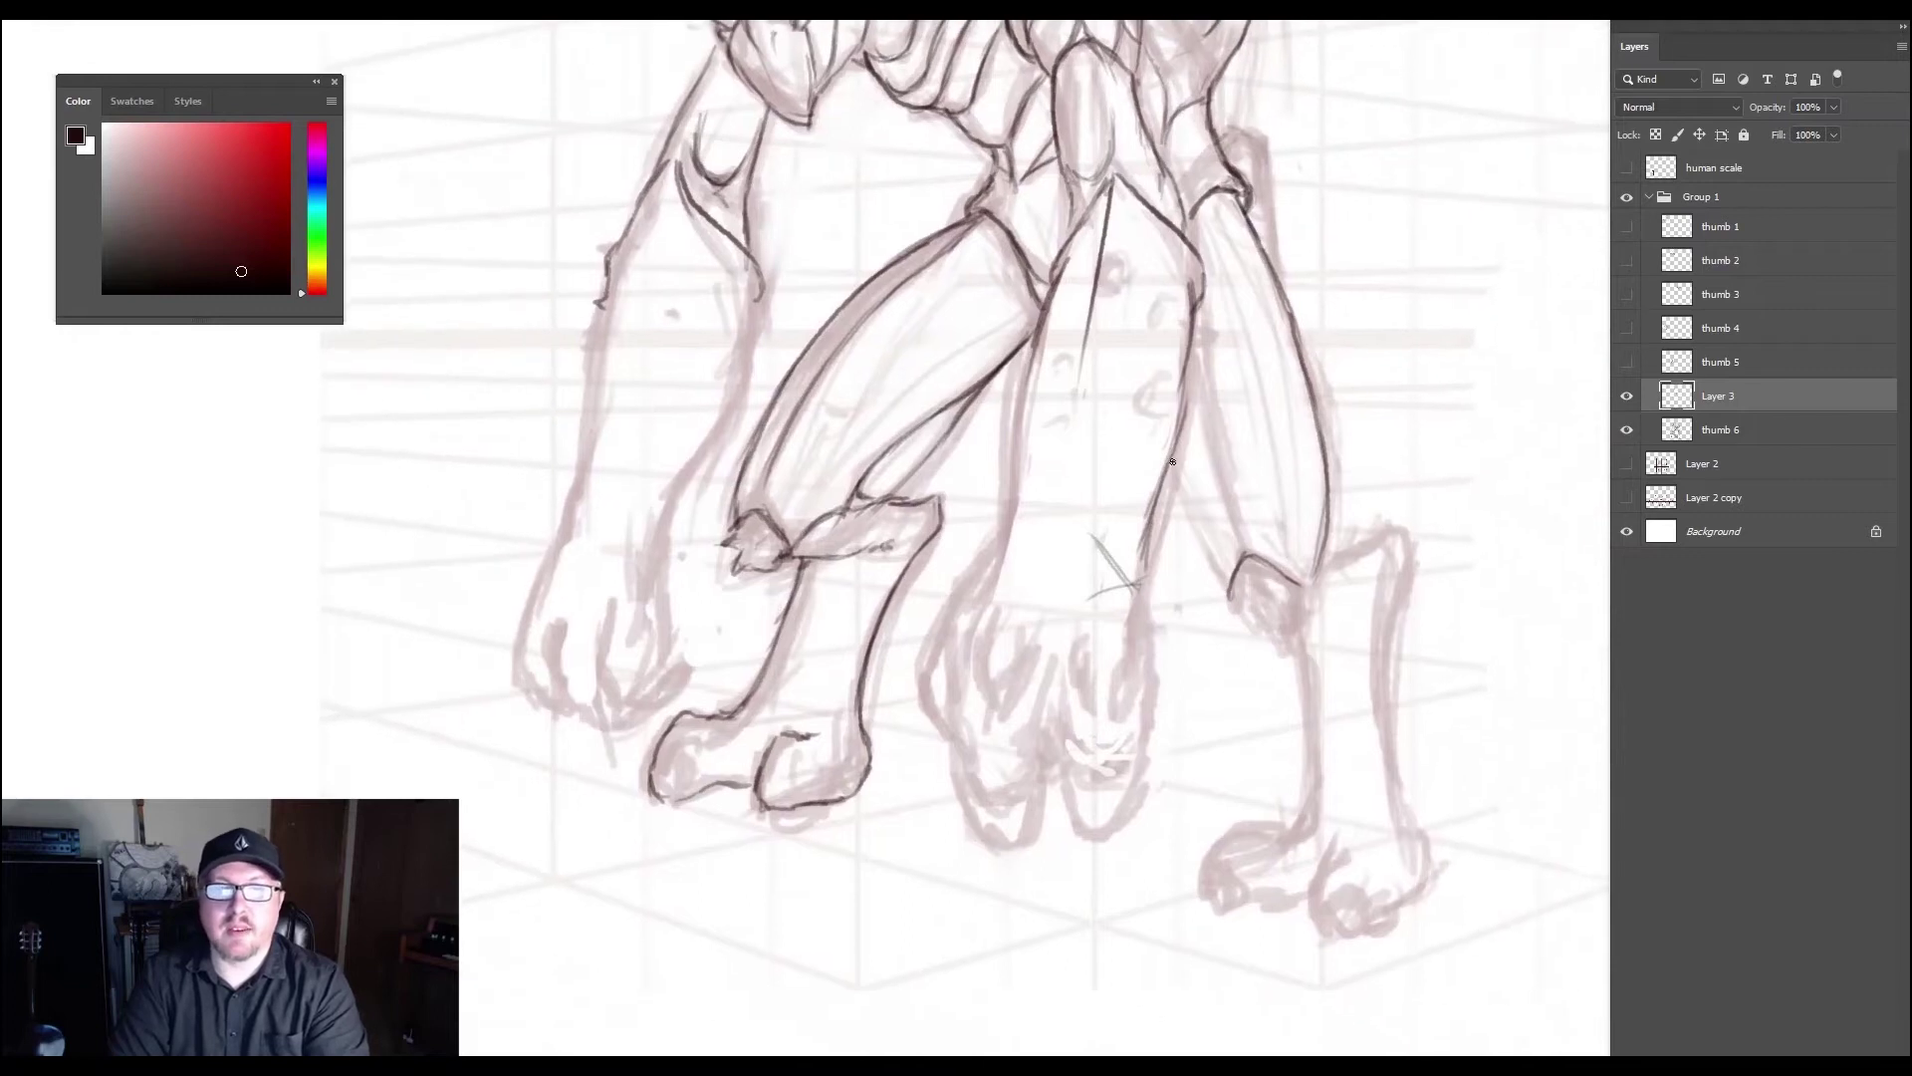
pyautogui.moveTo(1172, 458)
pyautogui.mouseDown()
pyautogui.moveTo(1195, 532)
pyautogui.moveTo(1178, 471)
pyautogui.moveTo(1223, 557)
pyautogui.mouseUp()
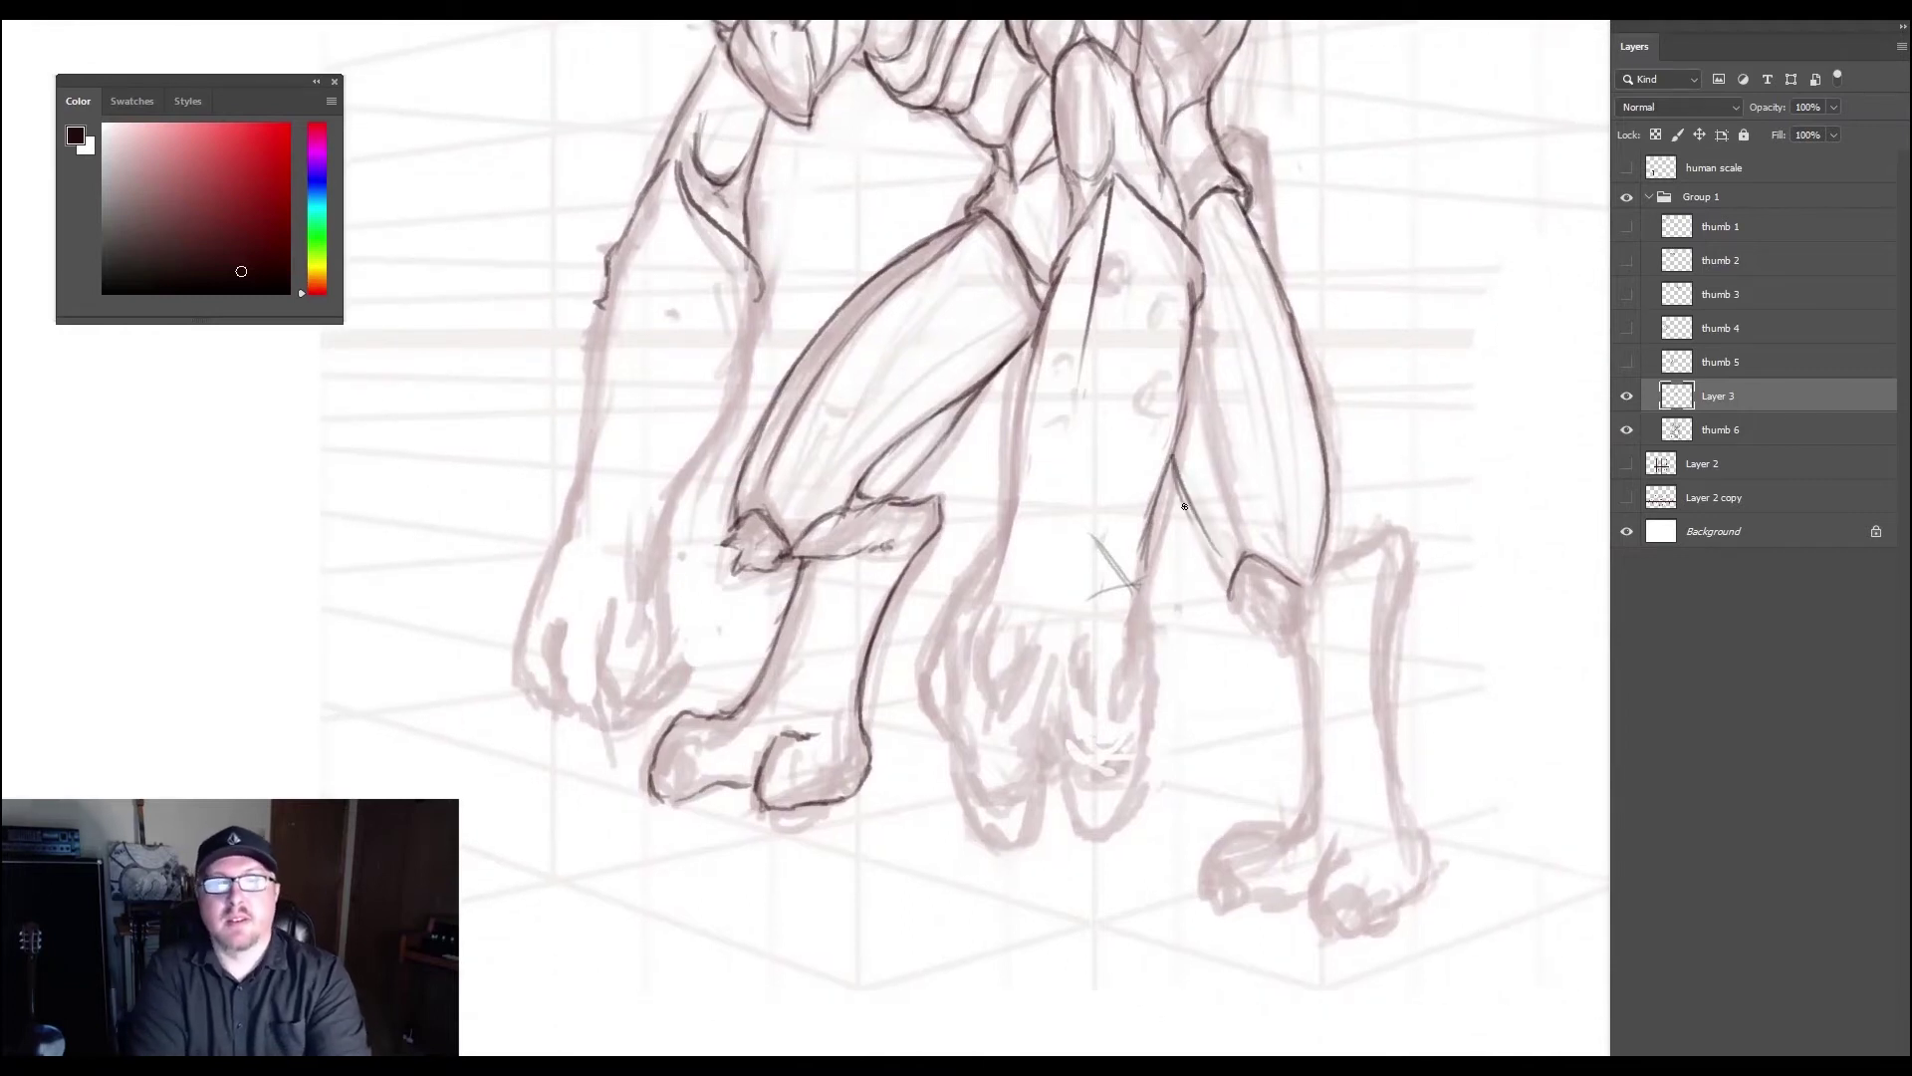
pyautogui.hotkey('ctrl', 'z')
pyautogui.moveTo(1172, 464)
pyautogui.mouseDown()
pyautogui.moveTo(1232, 604)
pyautogui.moveTo(1273, 570)
pyautogui.moveTo(1299, 586)
pyautogui.moveTo(1281, 638)
pyautogui.moveTo(1232, 601)
pyautogui.moveTo(1251, 627)
pyautogui.mouseUp()
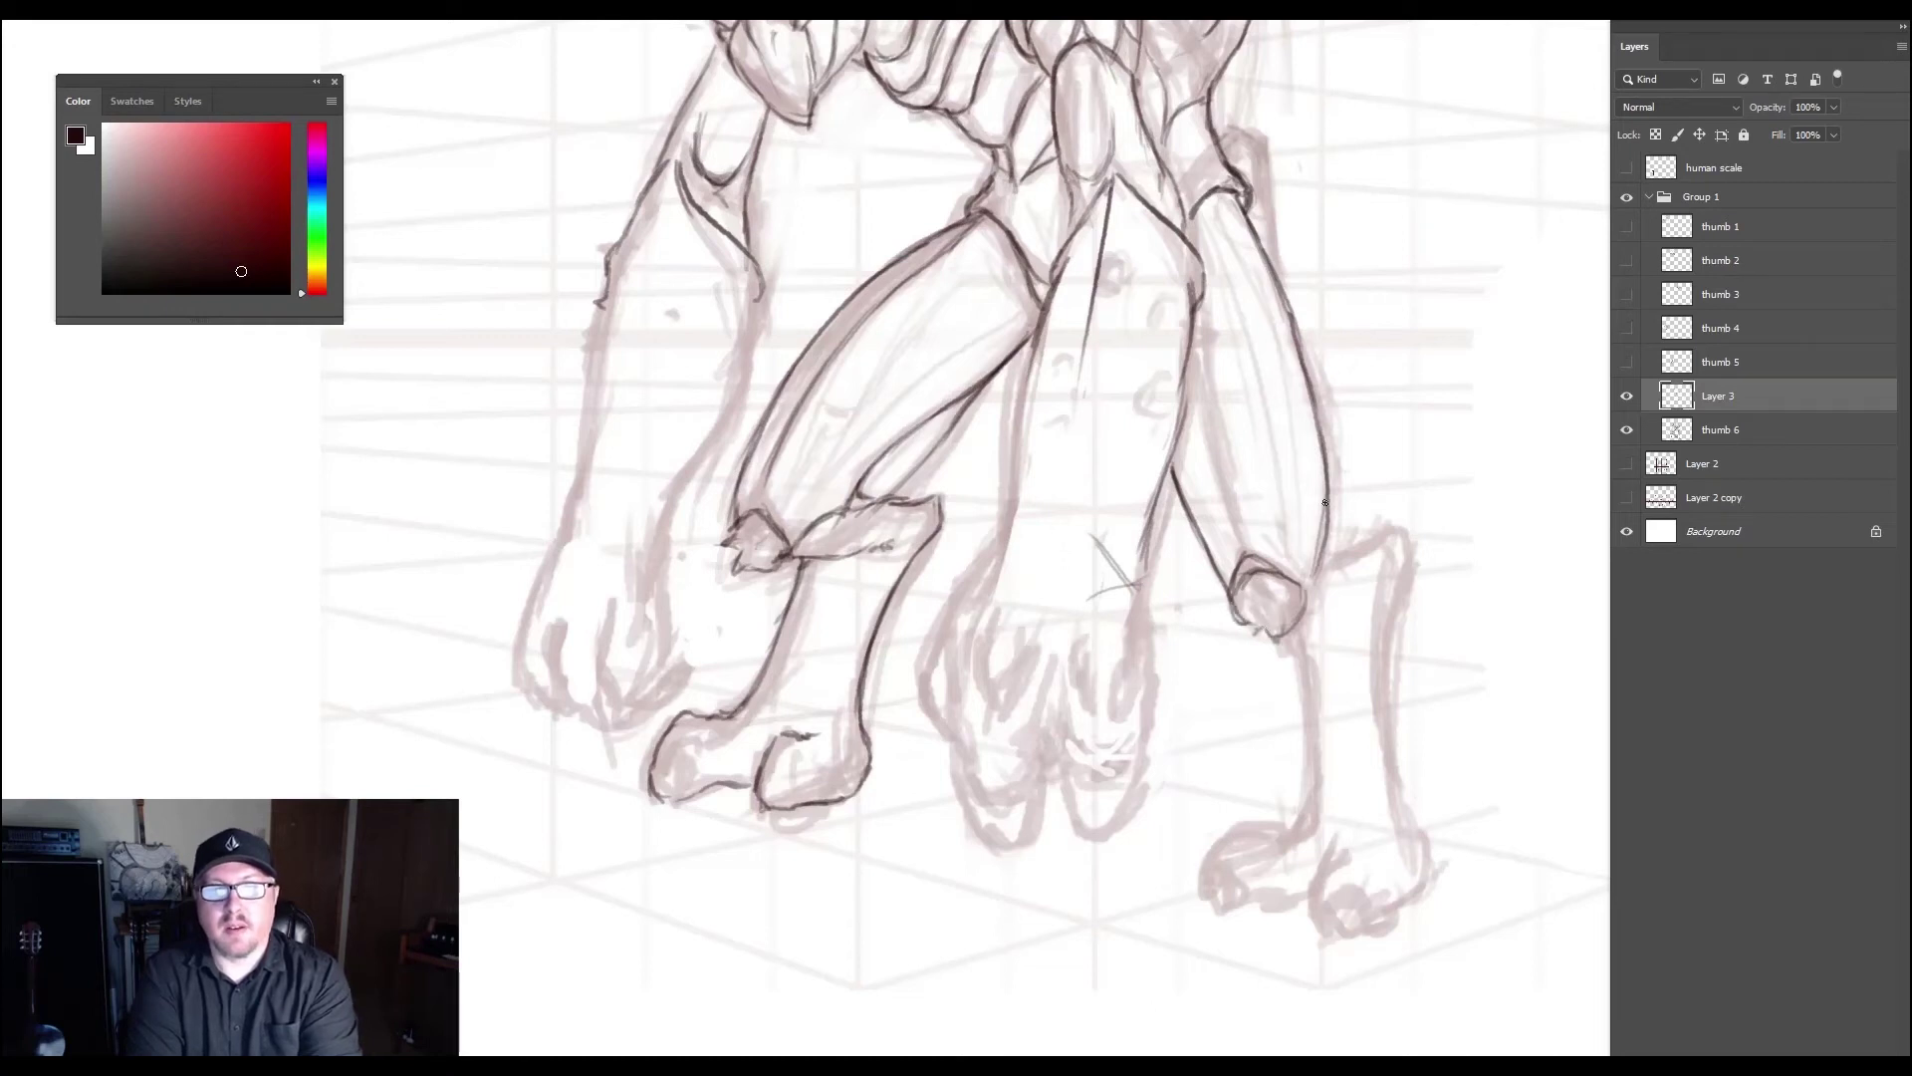
pyautogui.moveTo(1349, 548)
pyautogui.mouseDown()
pyautogui.moveTo(1413, 556)
pyautogui.moveTo(1394, 638)
pyautogui.moveTo(1404, 803)
pyautogui.moveTo(1429, 857)
pyautogui.moveTo(1422, 893)
pyautogui.moveTo(1427, 873)
pyautogui.moveTo(1364, 932)
pyautogui.moveTo(1322, 927)
pyautogui.moveTo(1314, 895)
pyautogui.moveTo(1316, 920)
pyautogui.moveTo(1343, 858)
pyautogui.moveTo(1323, 838)
pyautogui.moveTo(1269, 895)
pyautogui.moveTo(1307, 894)
pyautogui.moveTo(1216, 909)
pyautogui.moveTo(1209, 882)
pyautogui.moveTo(1230, 831)
pyautogui.moveTo(1307, 828)
pyautogui.moveTo(1280, 833)
pyautogui.moveTo(1310, 783)
pyautogui.moveTo(1299, 824)
pyautogui.moveTo(1306, 650)
pyautogui.moveTo(1312, 761)
pyautogui.moveTo(1290, 624)
pyautogui.mouseUp()
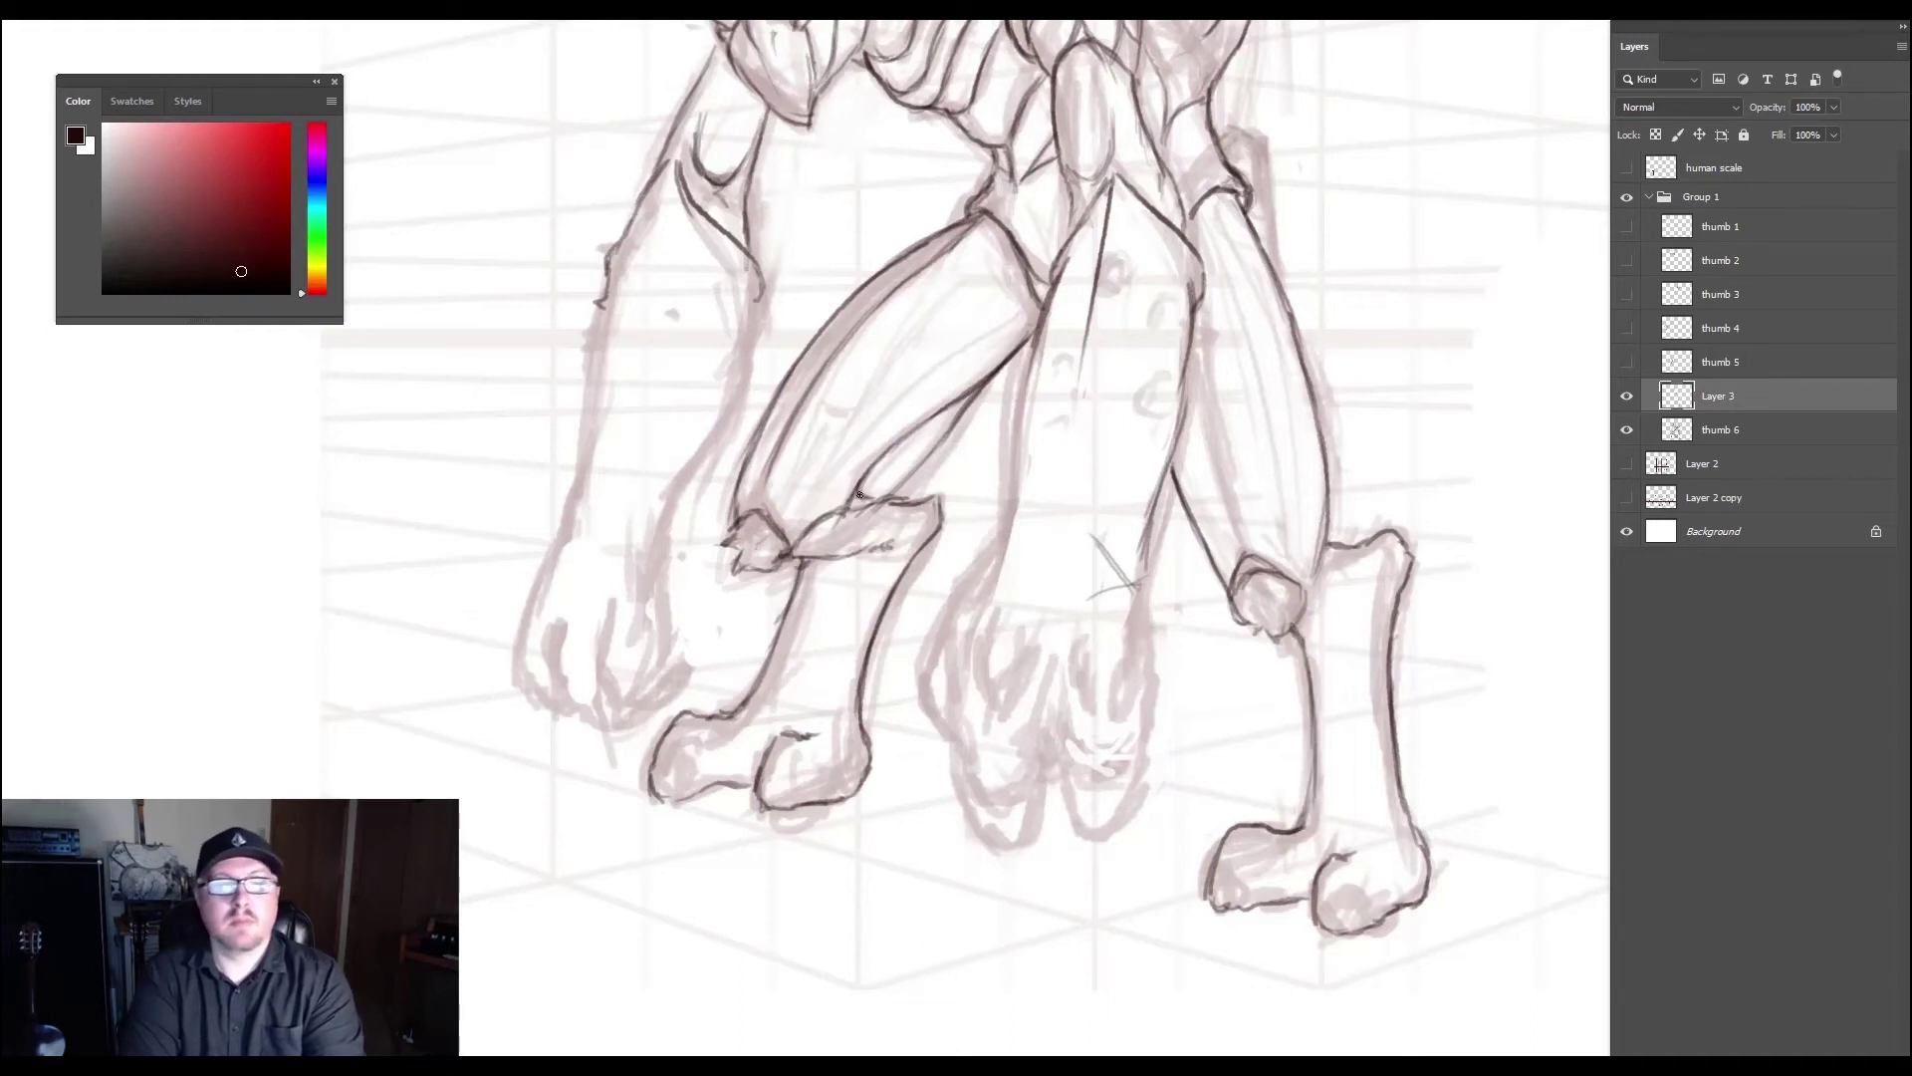
# - Extend the central forearm's edge down toward the wrist and rough in crossing and arched guide lines across the wrist
pyautogui.moveTo(1031, 343); pyautogui.dragTo(1011, 498)
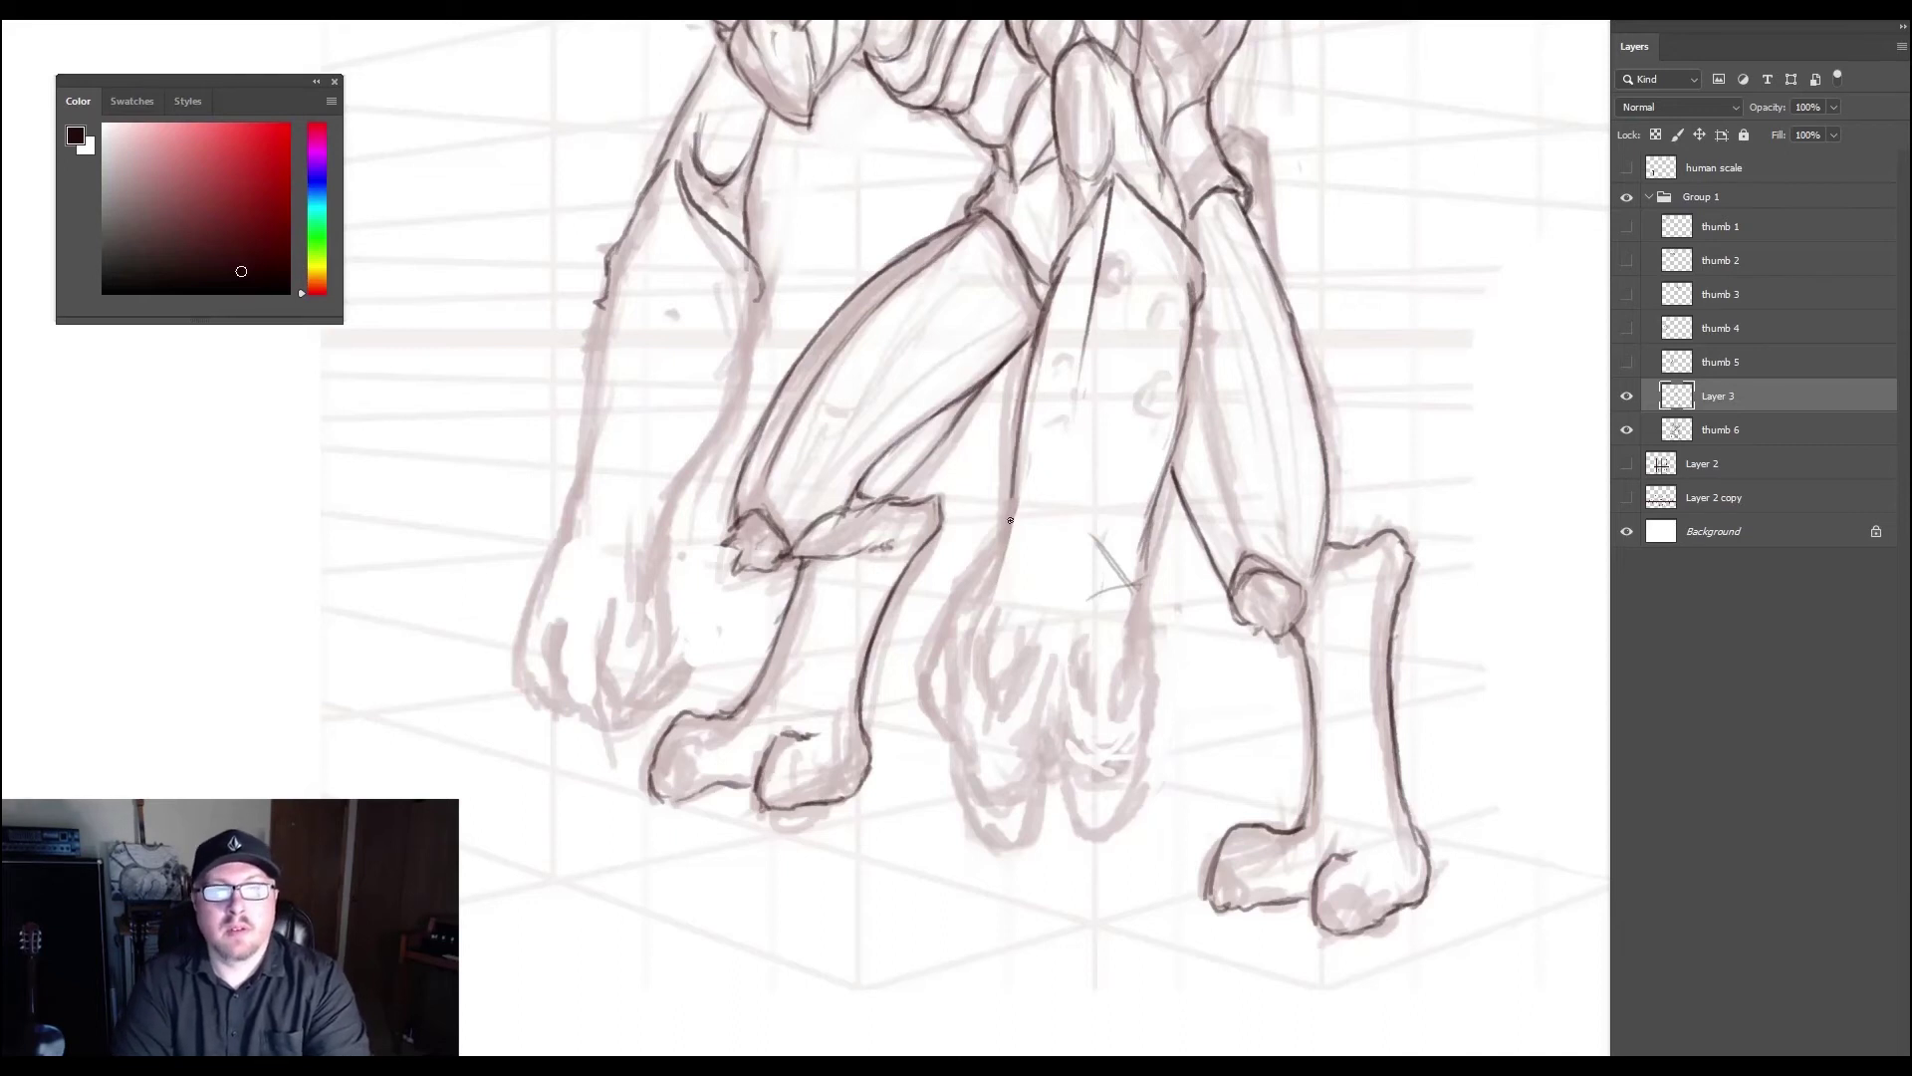
pyautogui.moveTo(1148, 547); pyautogui.dragTo(1055, 595)
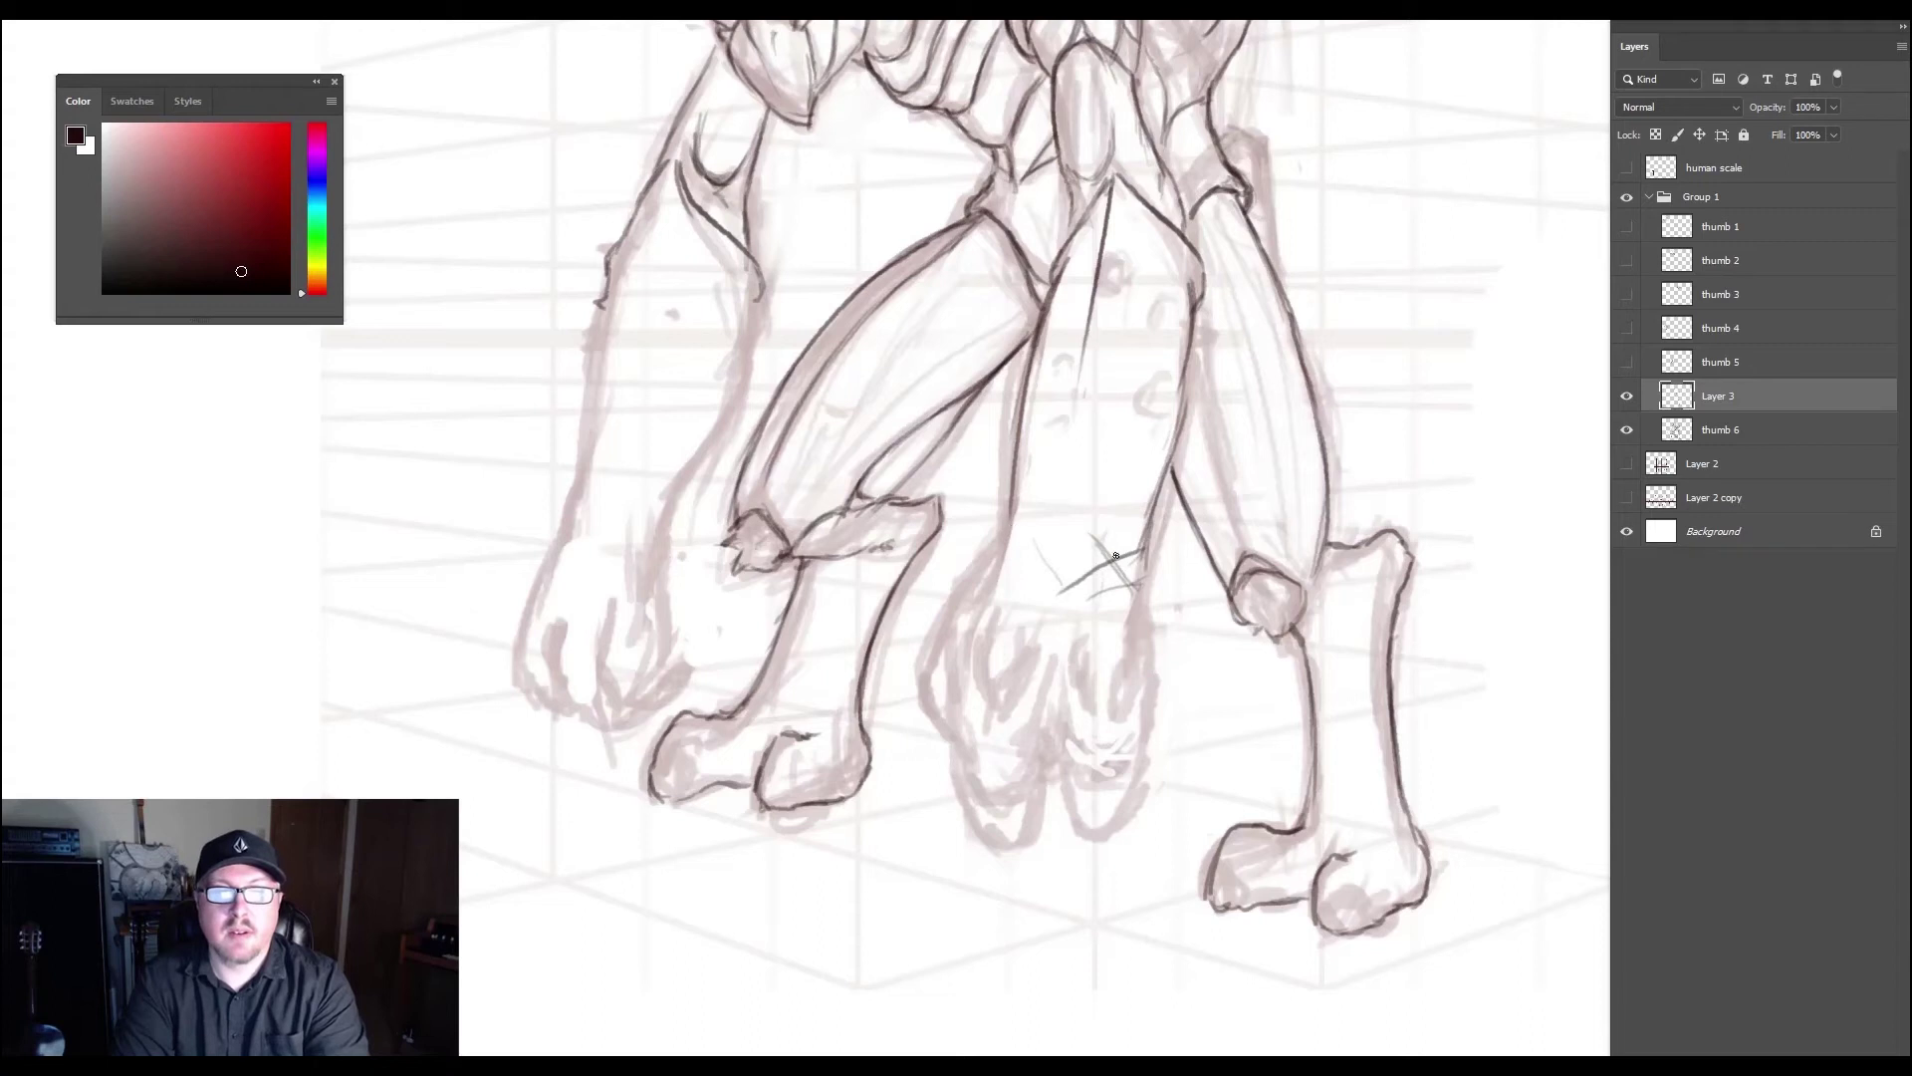
pyautogui.moveTo(999, 557)
pyautogui.mouseDown()
pyautogui.moveTo(1080, 522)
pyautogui.moveTo(1098, 541)
pyautogui.mouseUp()
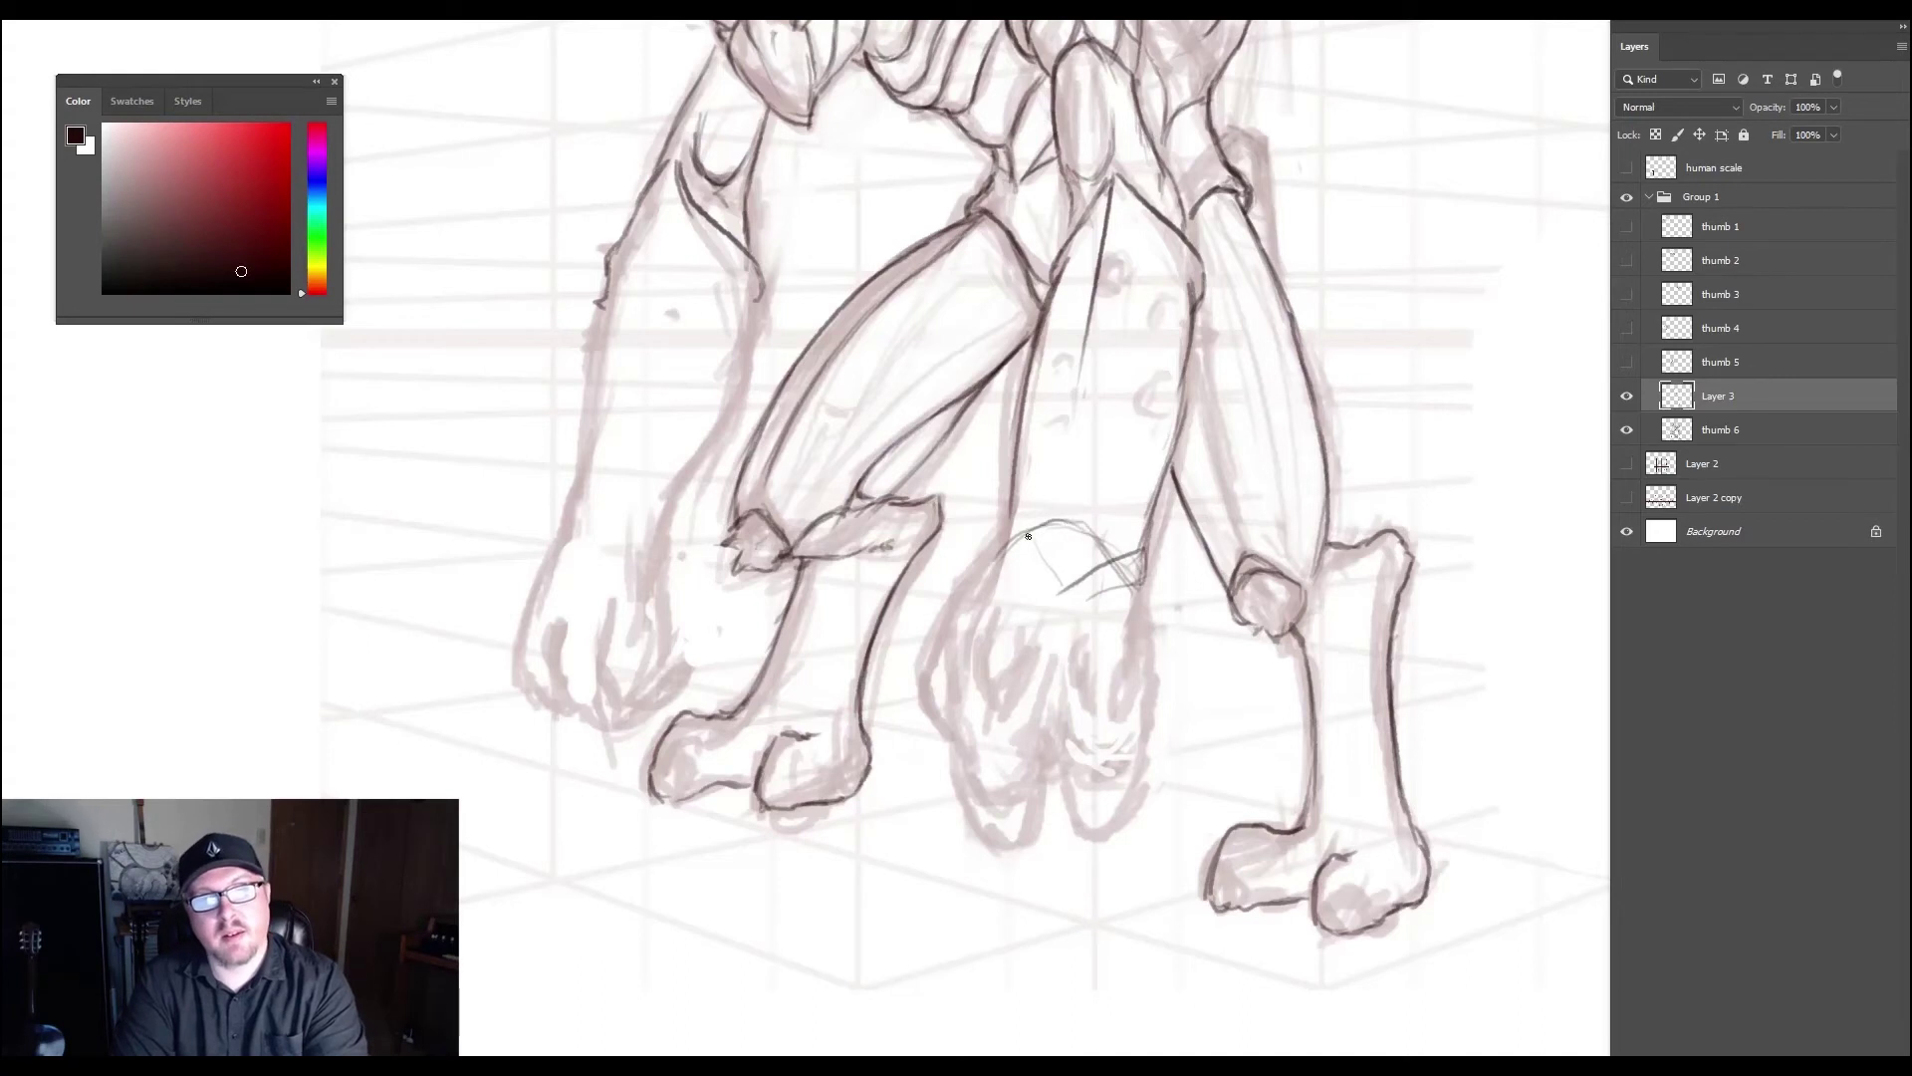
pyautogui.moveTo(1028, 528)
pyautogui.mouseDown()
pyautogui.moveTo(1098, 539)
pyautogui.moveTo(1125, 568)
pyautogui.moveTo(1112, 594)
pyautogui.moveTo(1098, 576)
pyautogui.moveTo(1083, 530)
pyautogui.moveTo(1133, 584)
pyautogui.mouseUp()
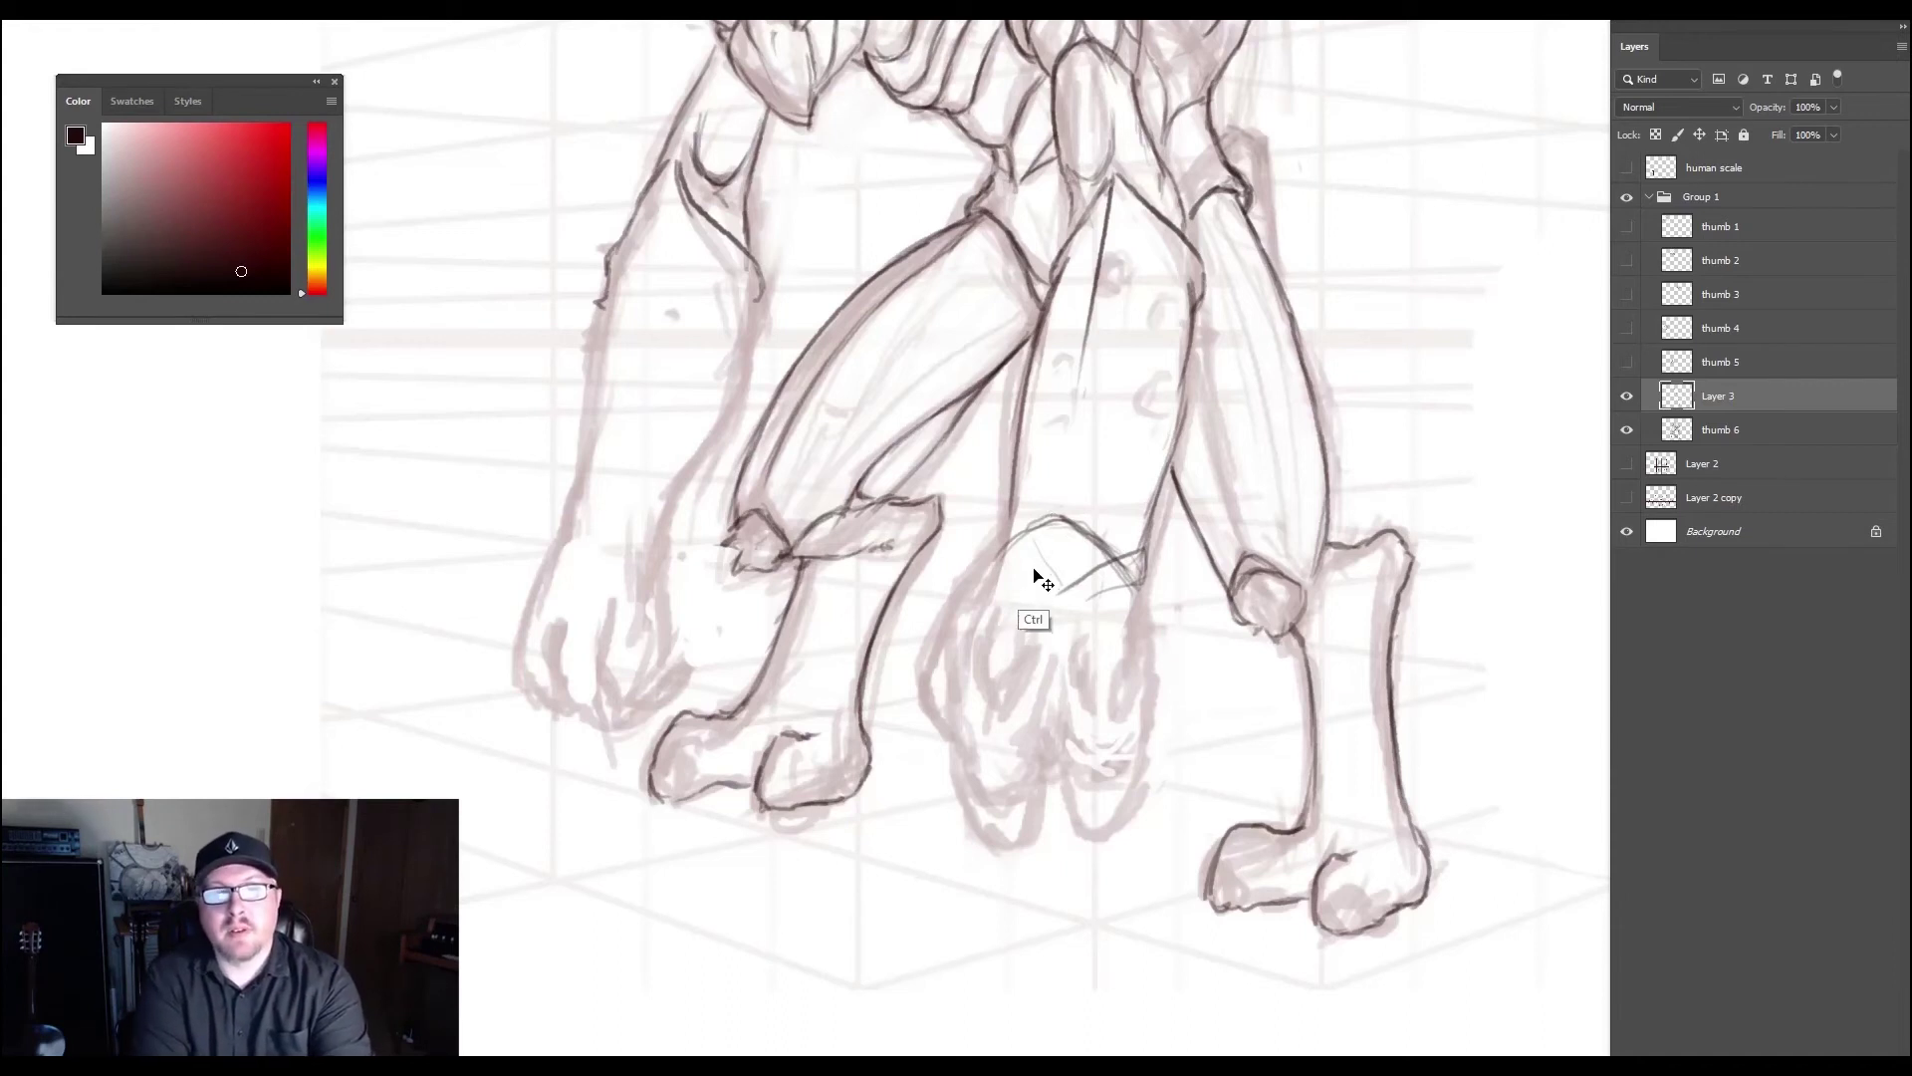
# - Undo the arched wrist strokes and erase the remaining rough crossing lines from the central foreleg
pyautogui.hotkey('ctrl', 'alt', 'z')
pyautogui.hotkey('ctrl', 'alt', 'z')
pyautogui.hotkey('ctrl', 'alt', 'z')
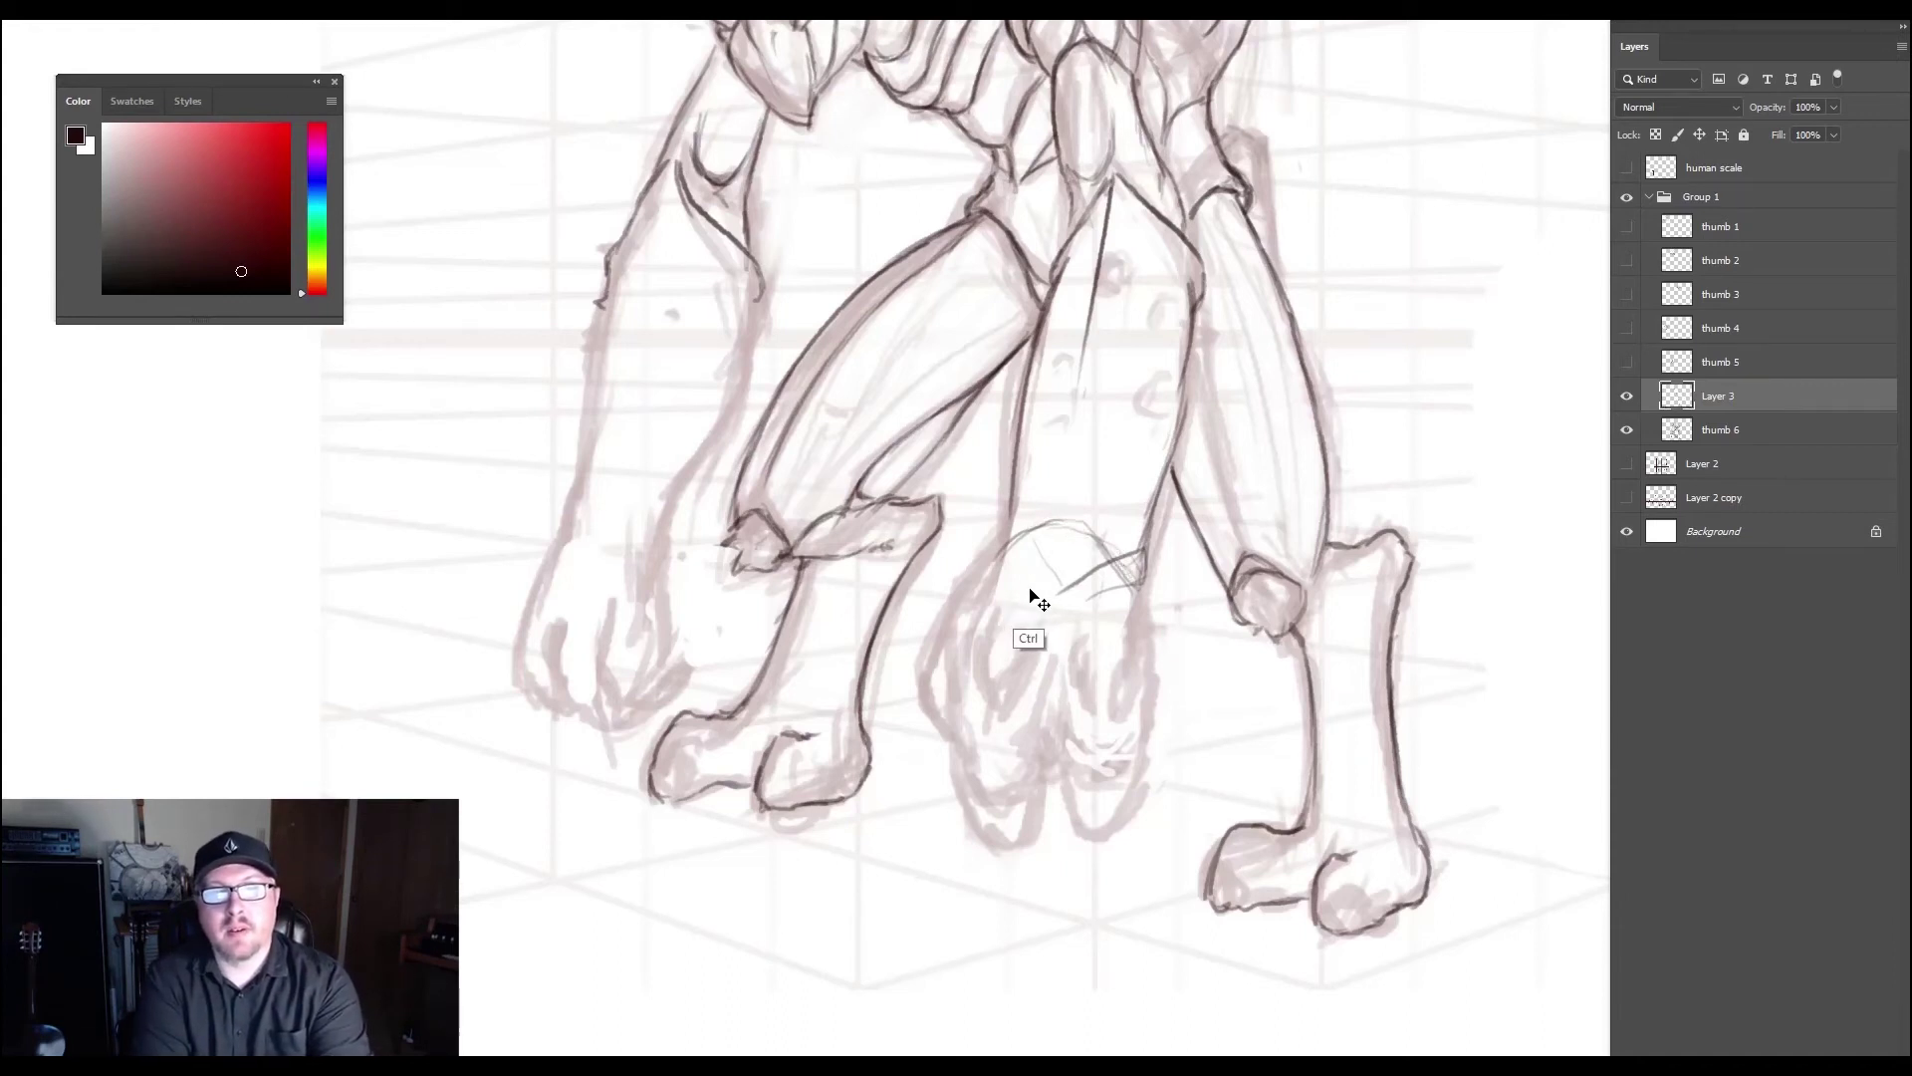
pyautogui.hotkey('ctrl', 'z')
pyautogui.hotkey('ctrl', 'z')
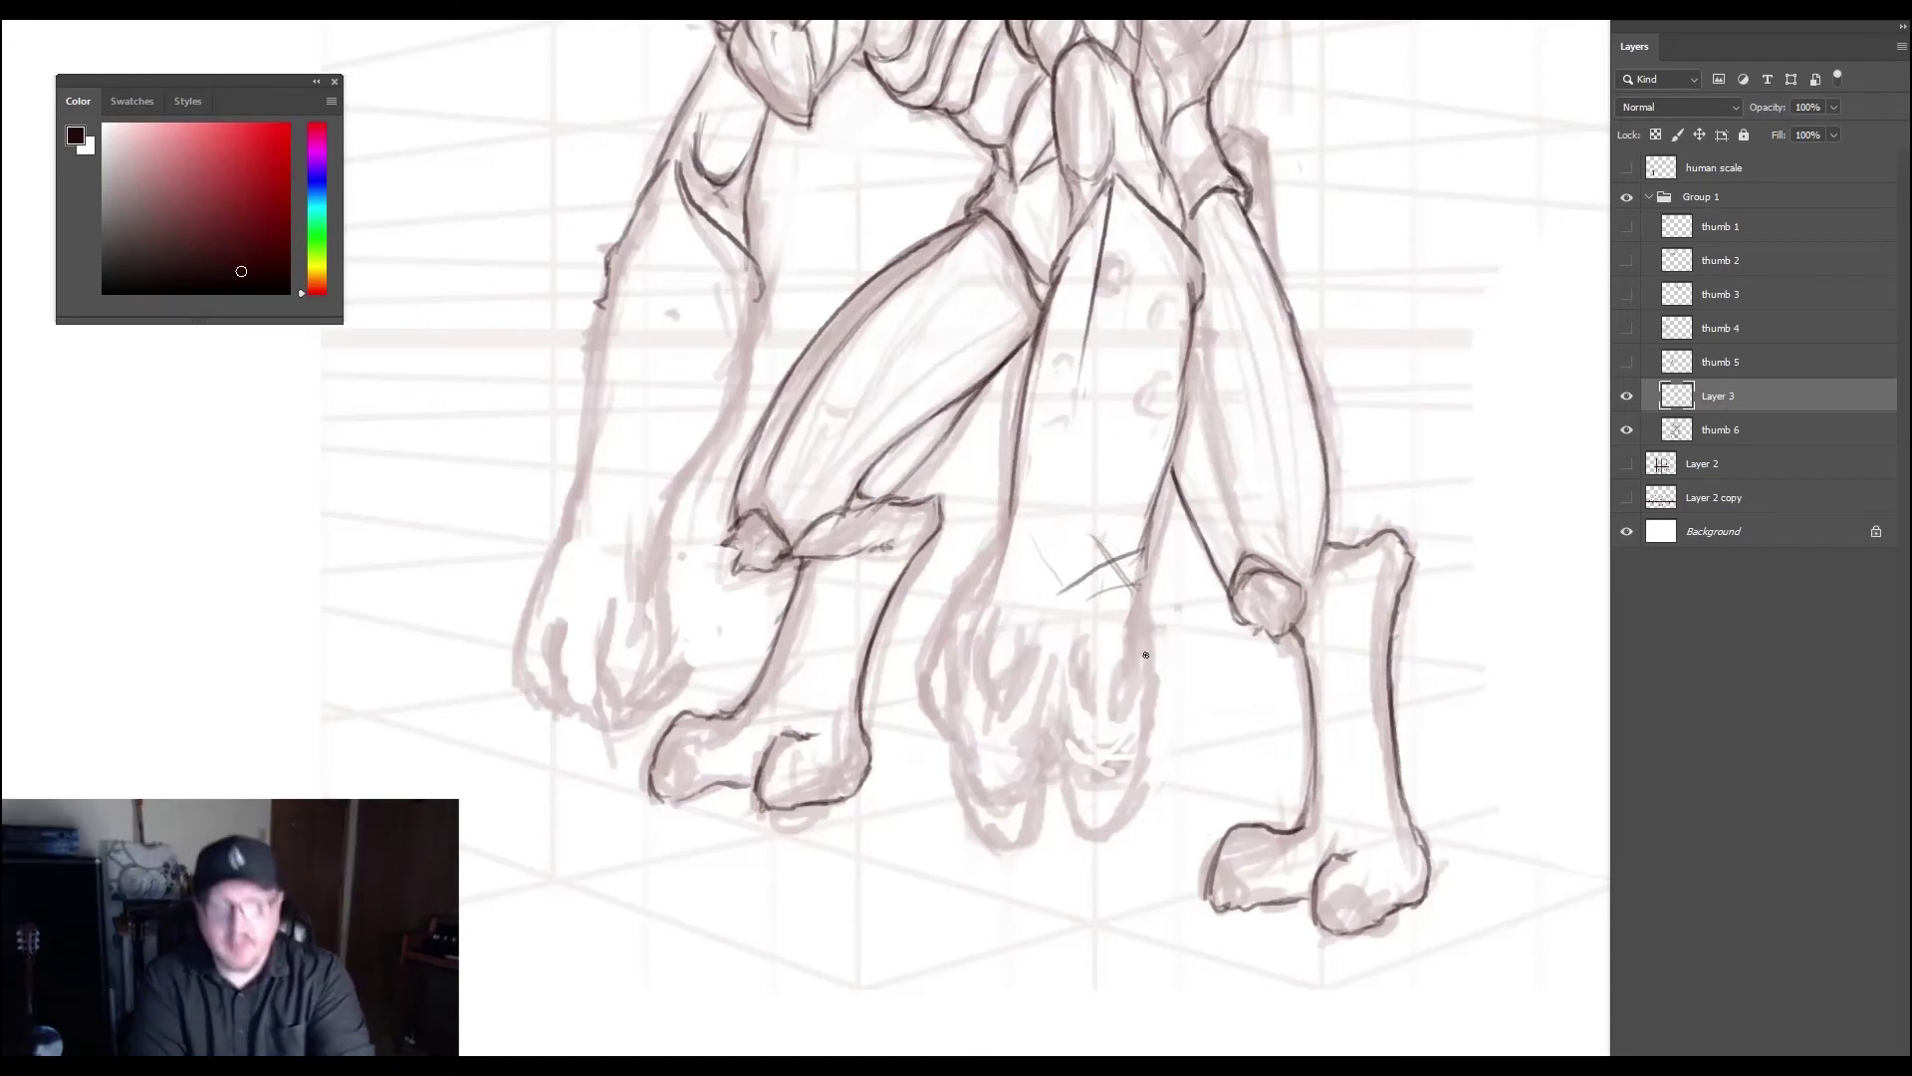
pyautogui.press('e')
pyautogui.moveTo(1101, 543)
pyautogui.mouseDown()
pyautogui.moveTo(1113, 601)
pyautogui.moveTo(1124, 558)
pyautogui.mouseUp()
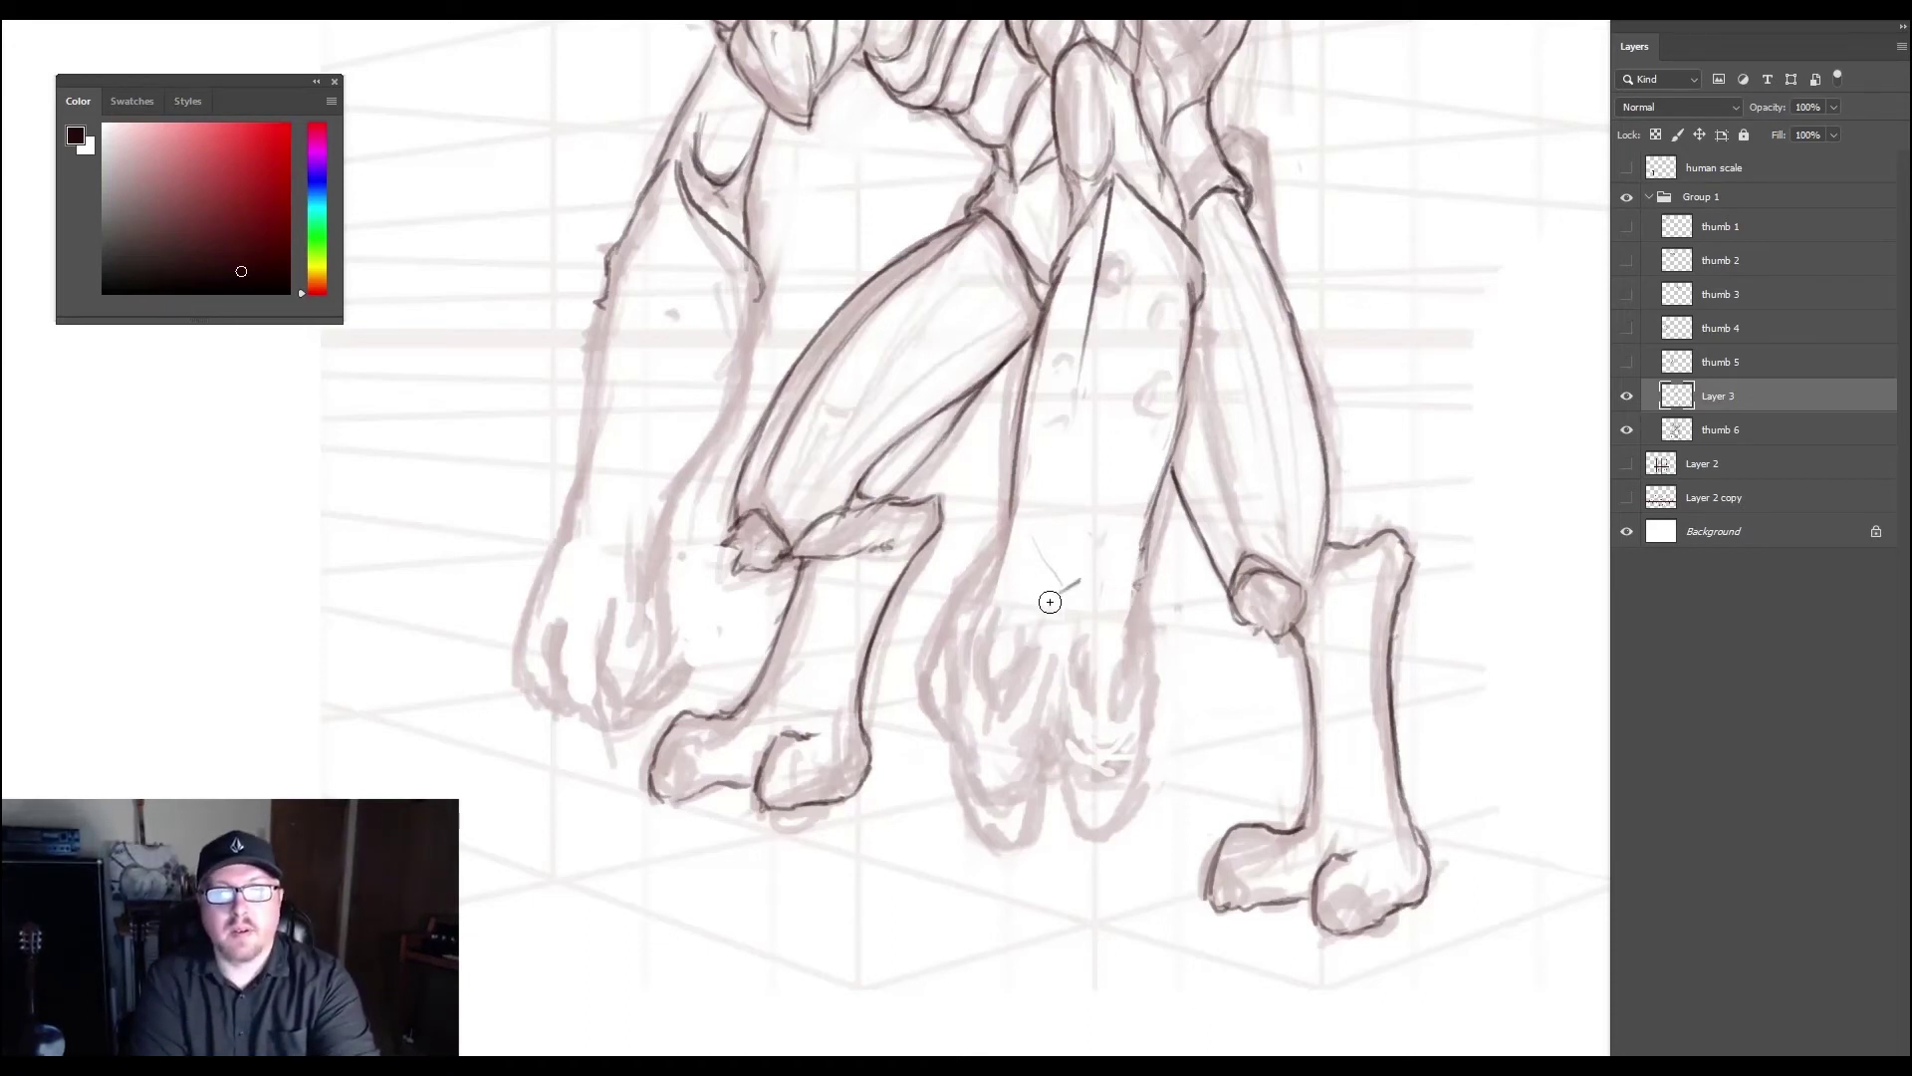
pyautogui.hotkey('ctrl', 'z')
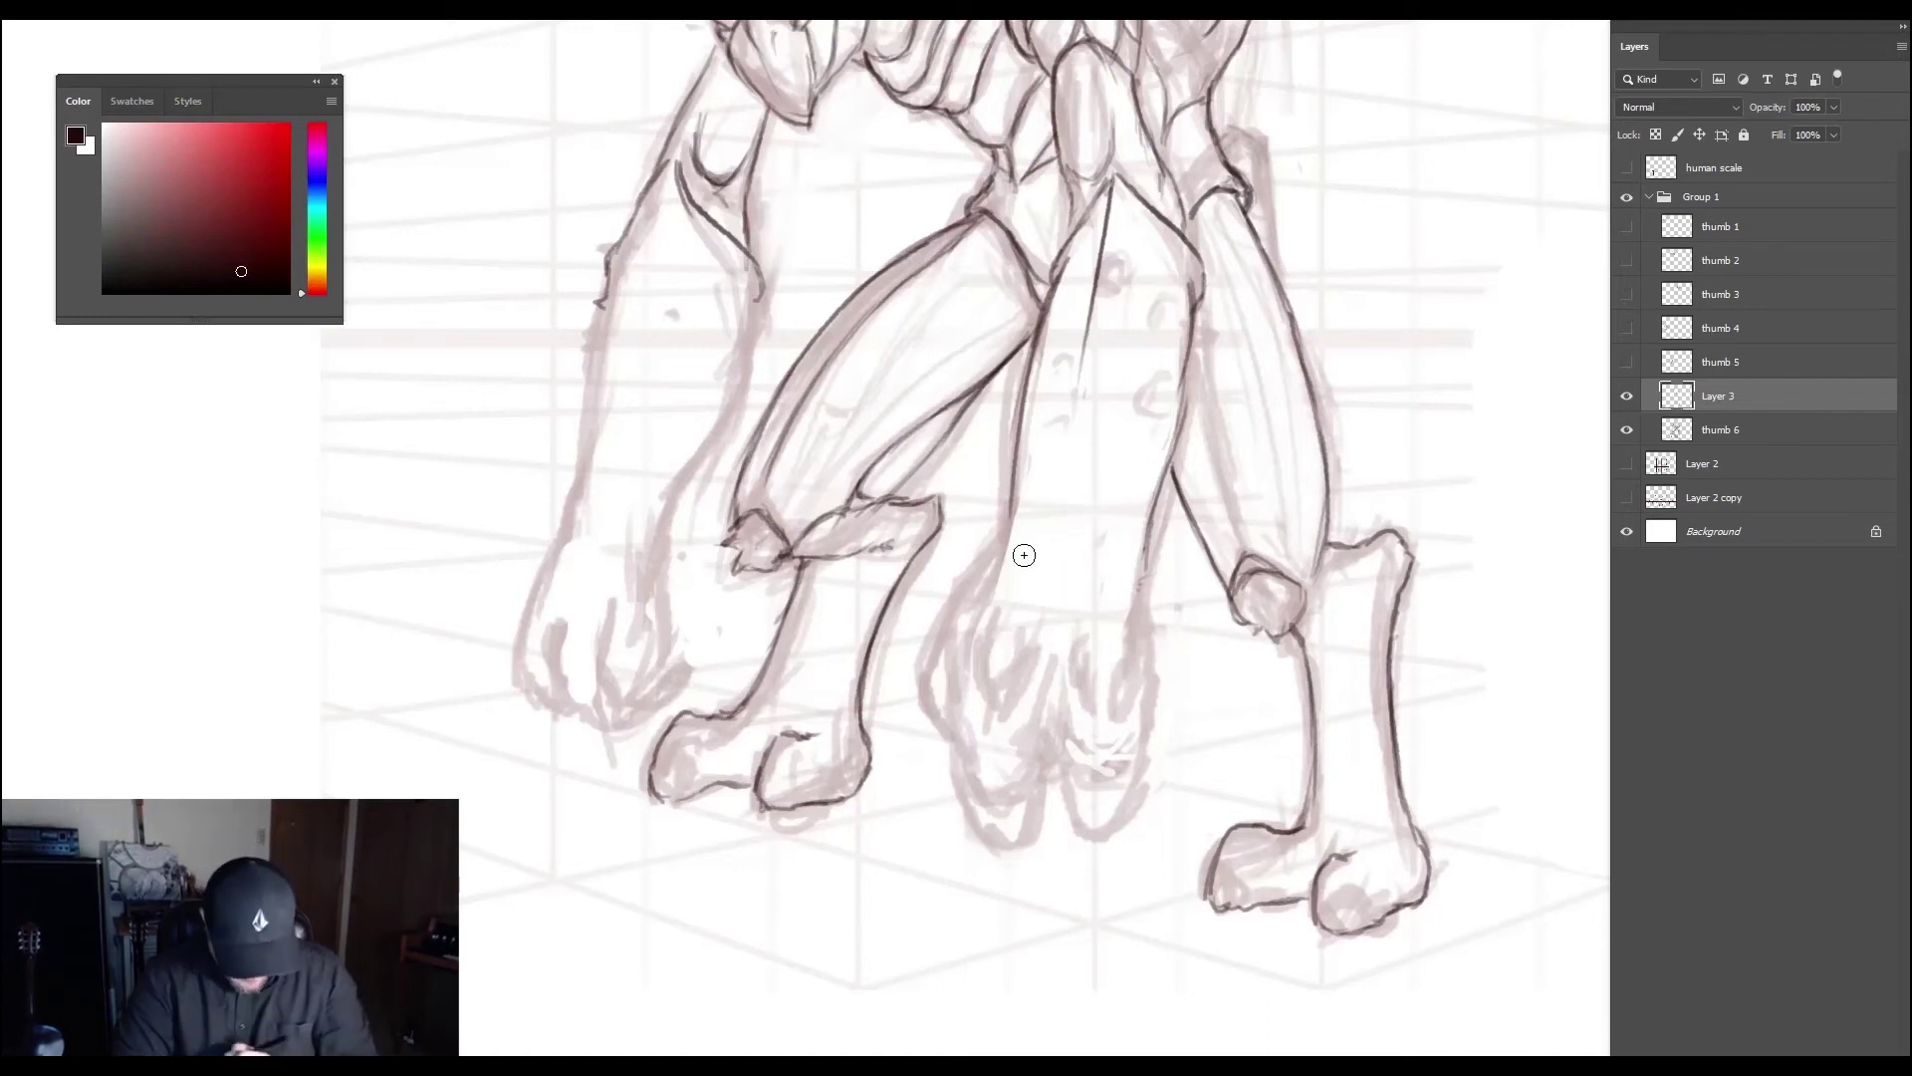
# - Draw a shallow V-shaped cuff edge across the central foreleg's wrist and join it to both forearm edges
pyautogui.press('b')
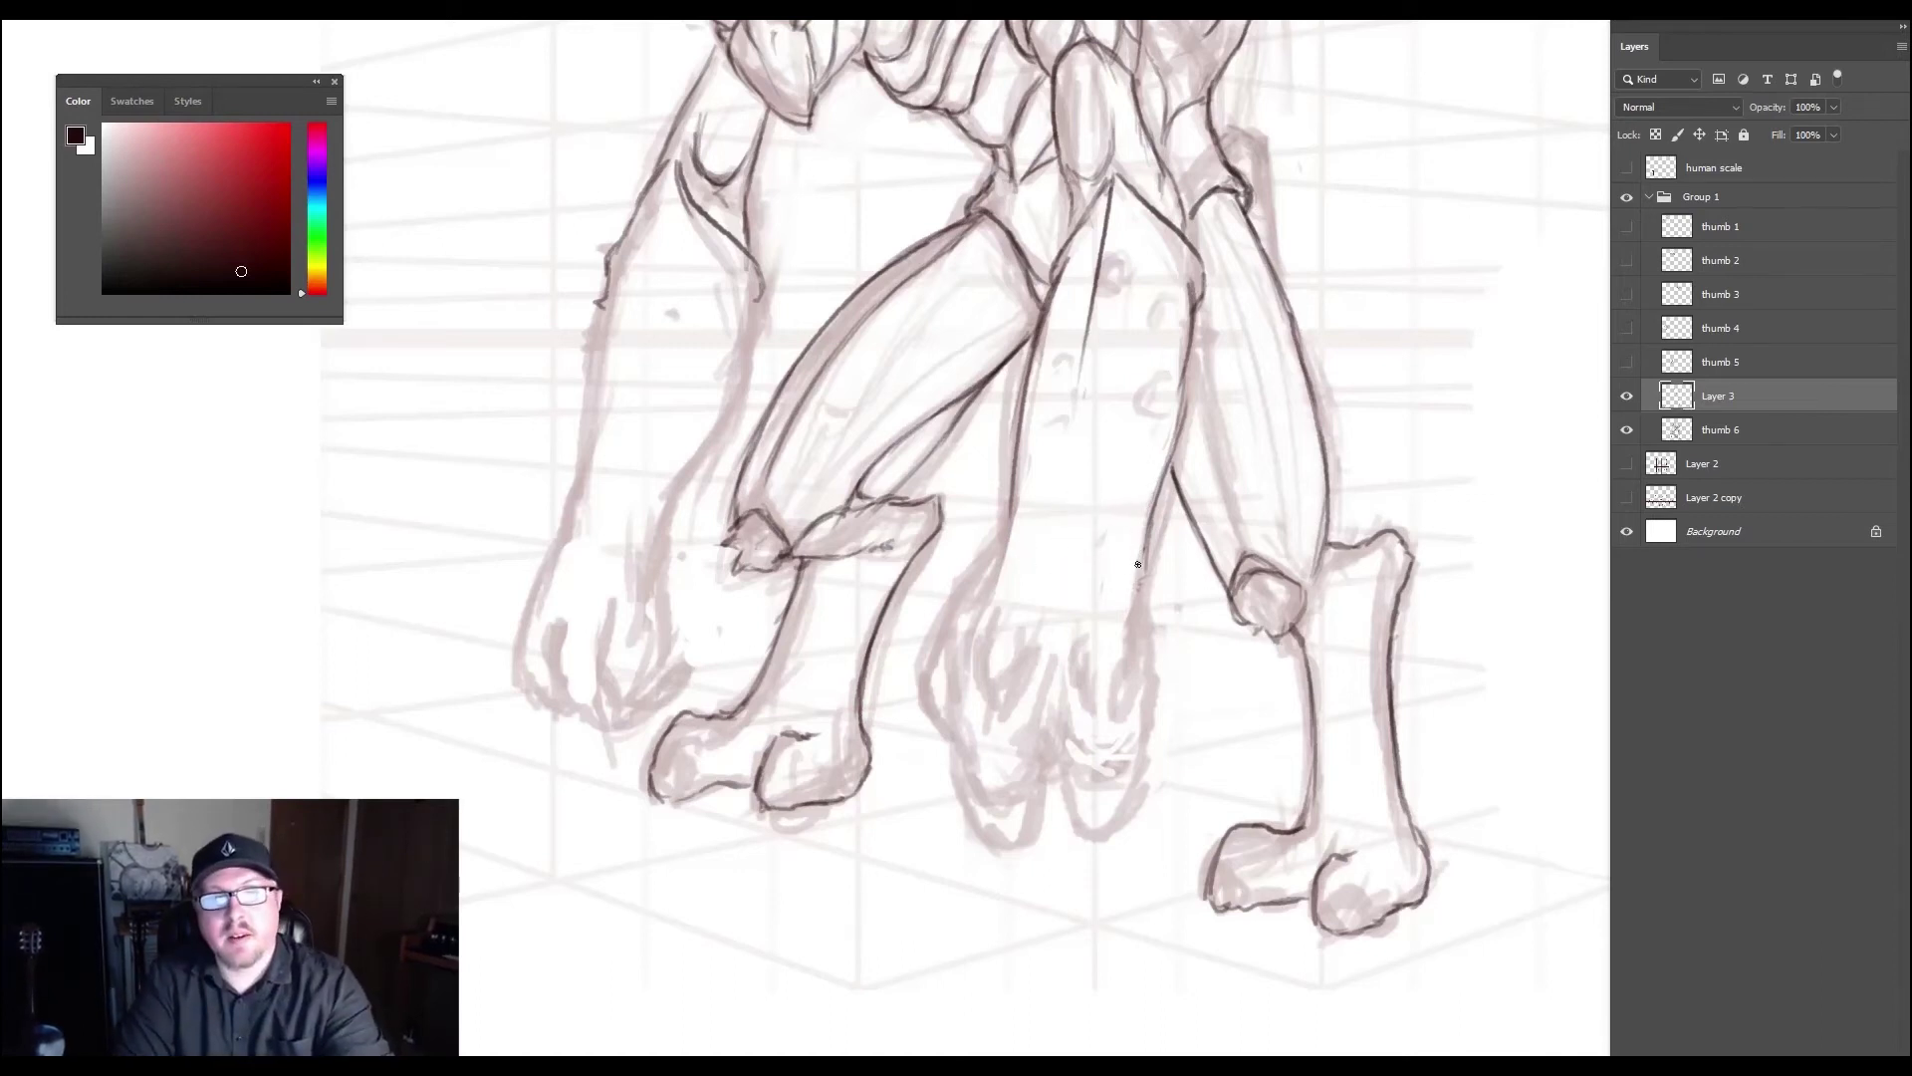
pyautogui.moveTo(1143, 563)
pyautogui.mouseDown()
pyautogui.moveTo(1066, 580)
pyautogui.moveTo(1001, 536)
pyautogui.moveTo(1010, 508)
pyautogui.mouseUp()
pyautogui.moveTo(1143, 539)
pyautogui.mouseDown()
pyautogui.moveTo(1150, 564)
pyautogui.moveTo(1122, 570)
pyautogui.moveTo(1153, 506)
pyautogui.moveTo(1147, 547)
pyautogui.moveTo(1074, 577)
pyautogui.moveTo(1151, 638)
pyautogui.mouseUp()
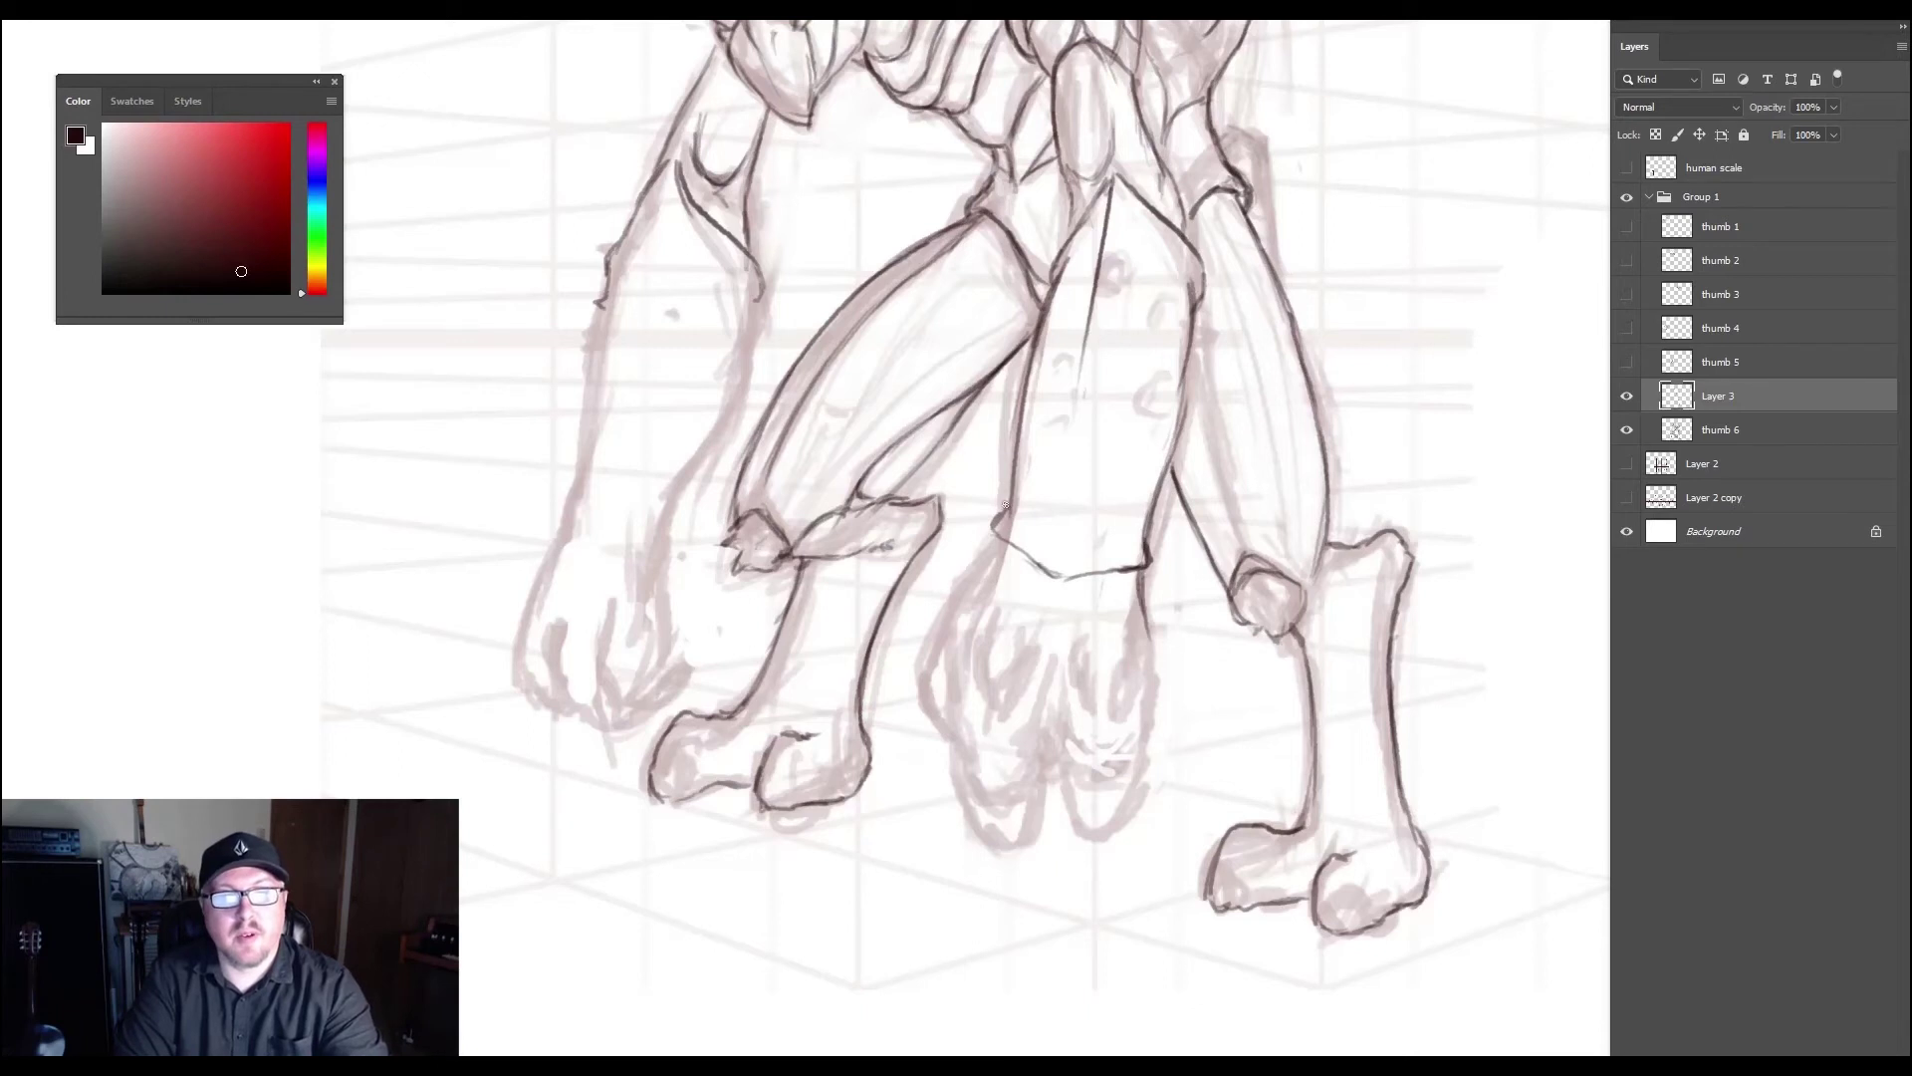
pyautogui.moveTo(998, 514); pyautogui.dragTo(1019, 462)
# - Ink the central hand's outer thumb and first finger down to its rounded tip, removing the trial crease inside the finger
pyautogui.moveTo(995, 539)
pyautogui.mouseDown()
pyautogui.moveTo(932, 642)
pyautogui.moveTo(951, 725)
pyautogui.mouseUp()
pyautogui.moveTo(968, 629); pyautogui.dragTo(952, 701)
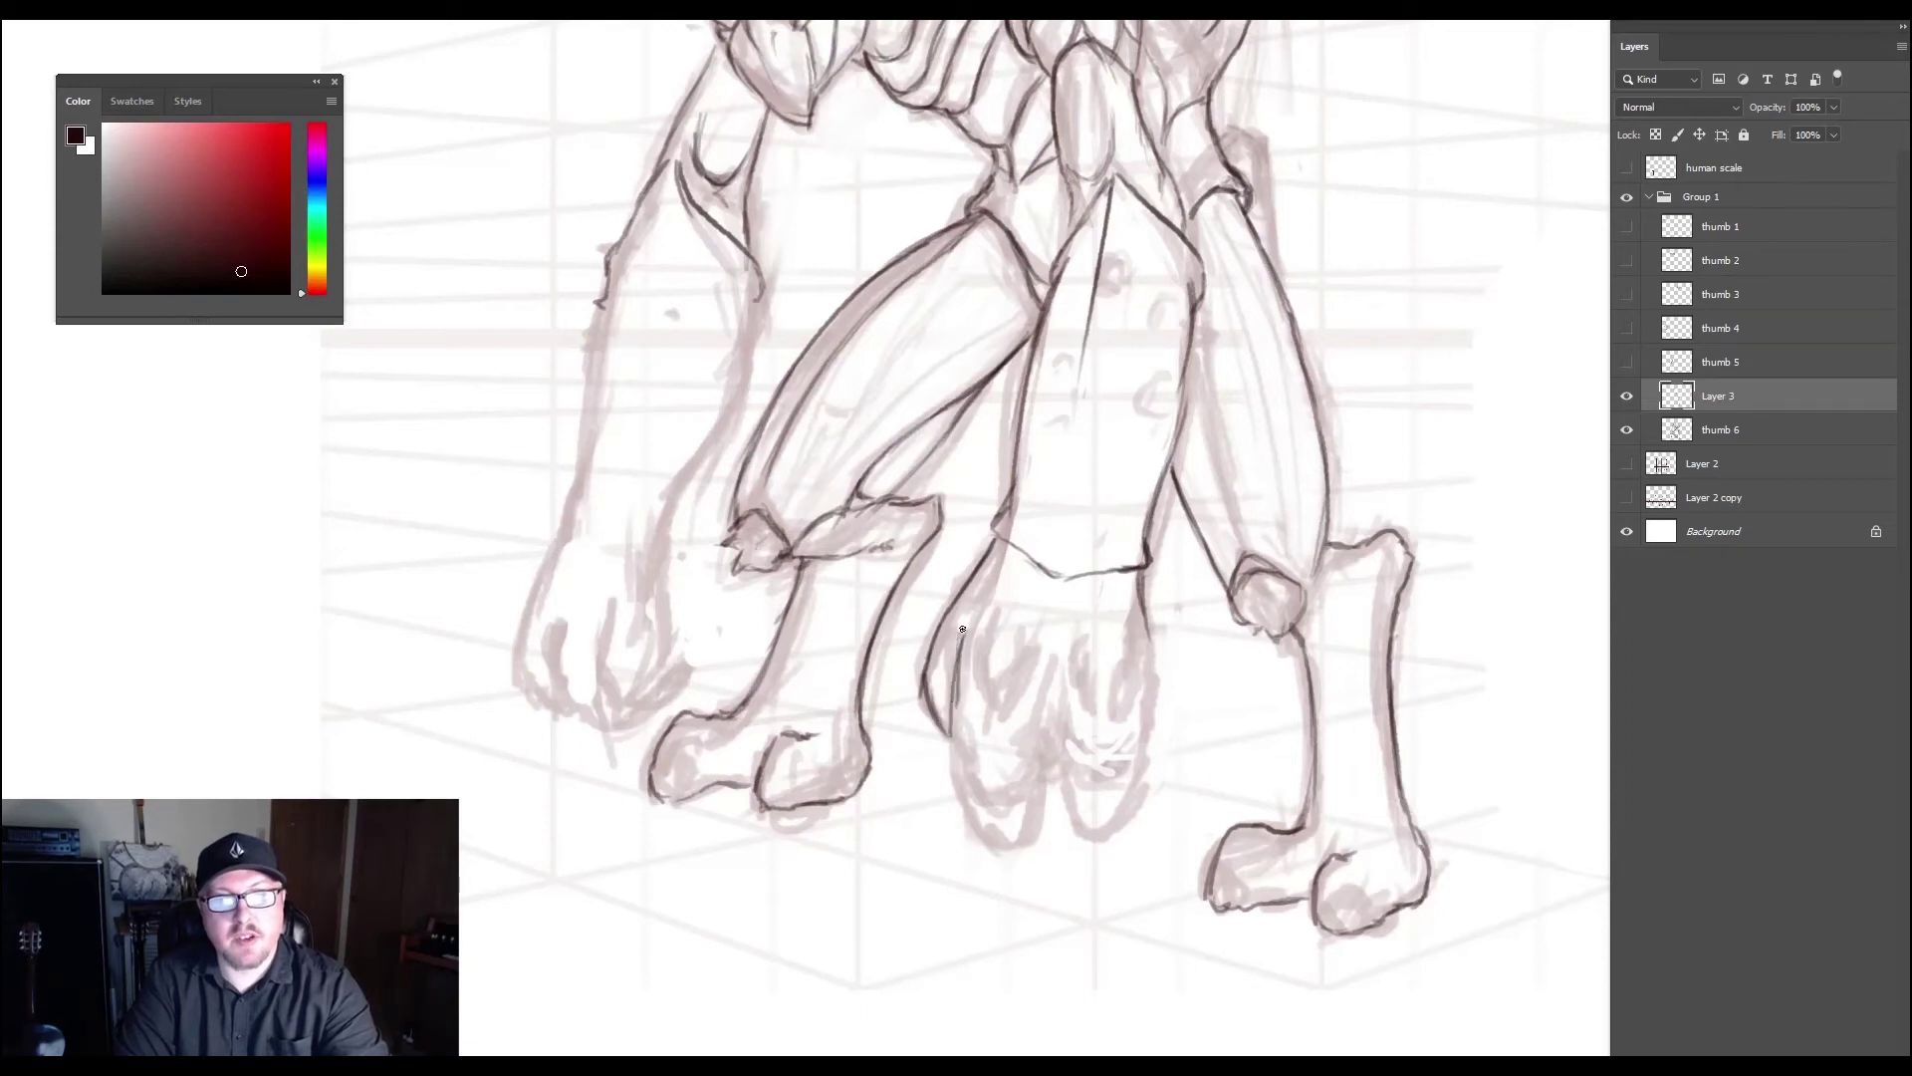
pyautogui.moveTo(971, 617)
pyautogui.mouseDown()
pyautogui.moveTo(951, 757)
pyautogui.moveTo(968, 799)
pyautogui.mouseUp()
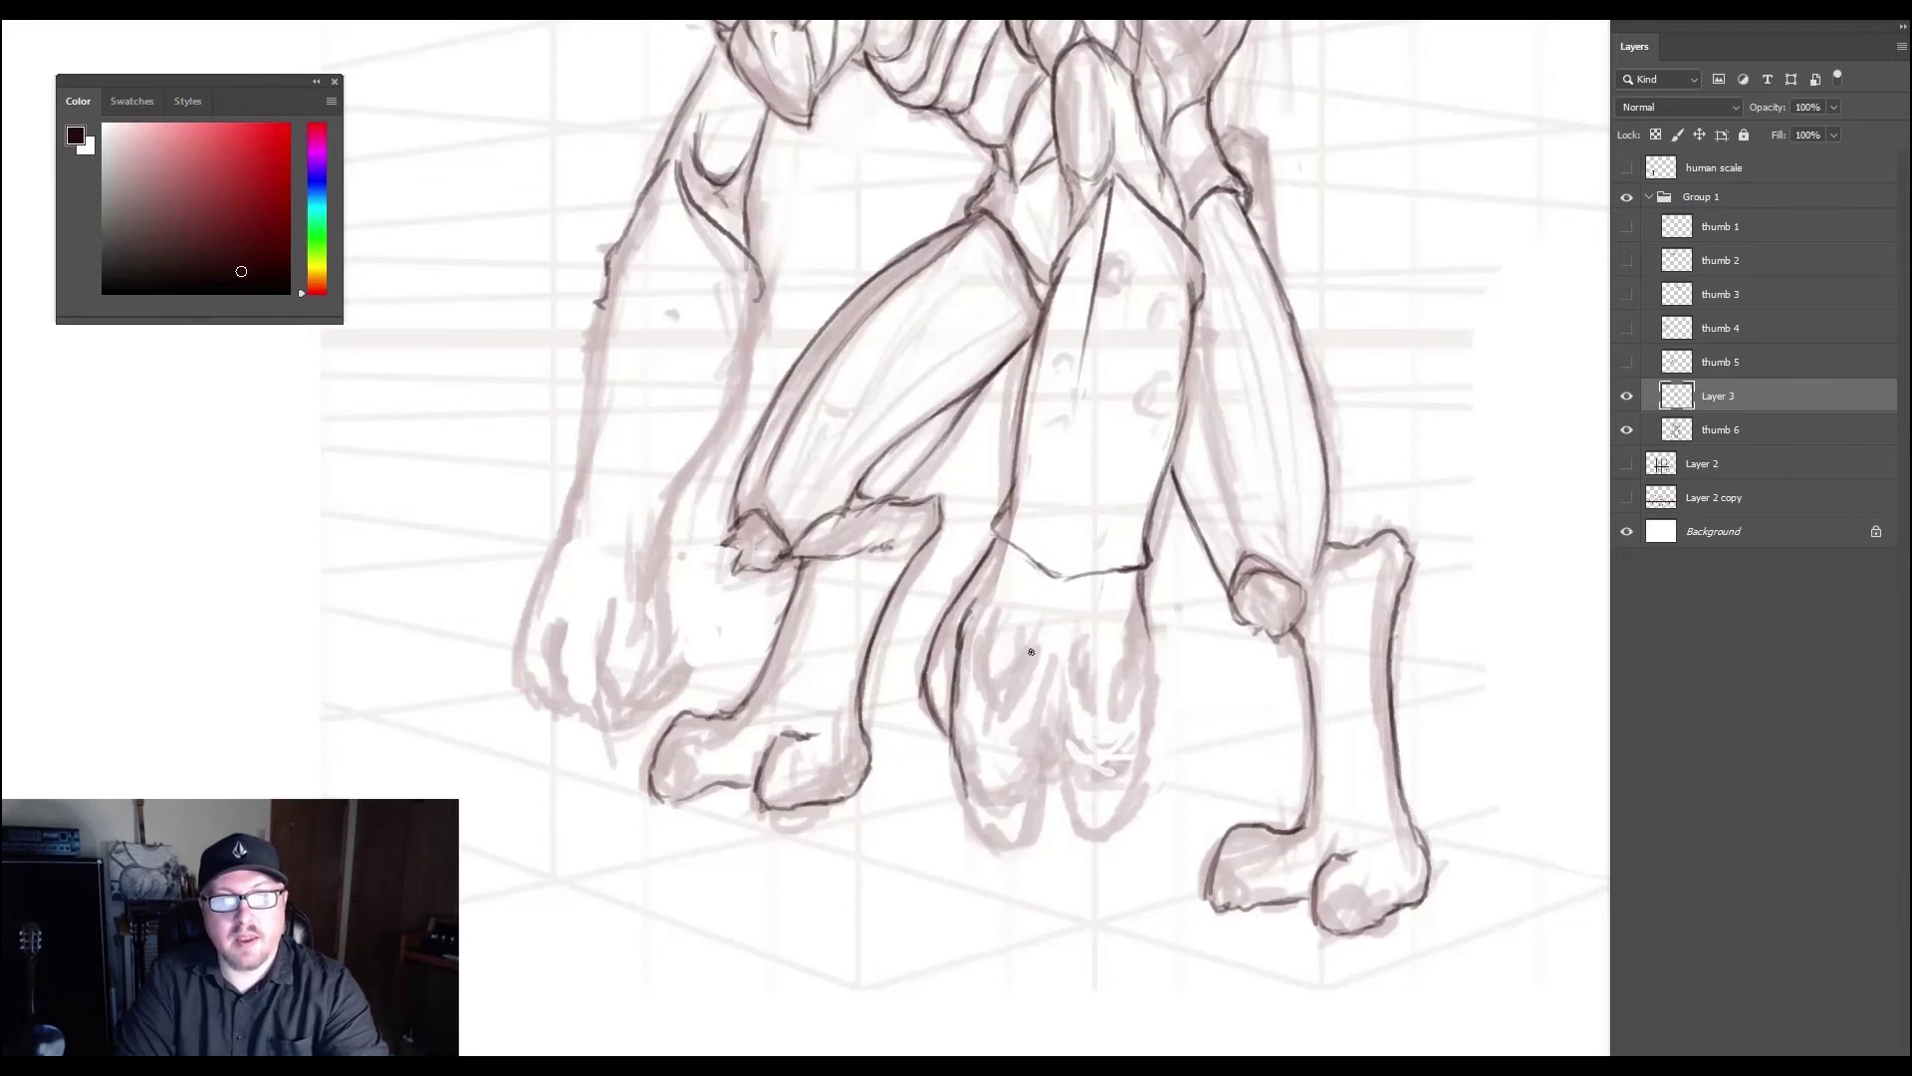
pyautogui.moveTo(1018, 678)
pyautogui.mouseDown()
pyautogui.moveTo(983, 700)
pyautogui.moveTo(994, 637)
pyautogui.mouseUp()
pyautogui.moveTo(1043, 734)
pyautogui.mouseDown()
pyautogui.moveTo(1035, 821)
pyautogui.moveTo(1010, 842)
pyautogui.moveTo(975, 837)
pyautogui.moveTo(963, 765)
pyautogui.mouseUp()
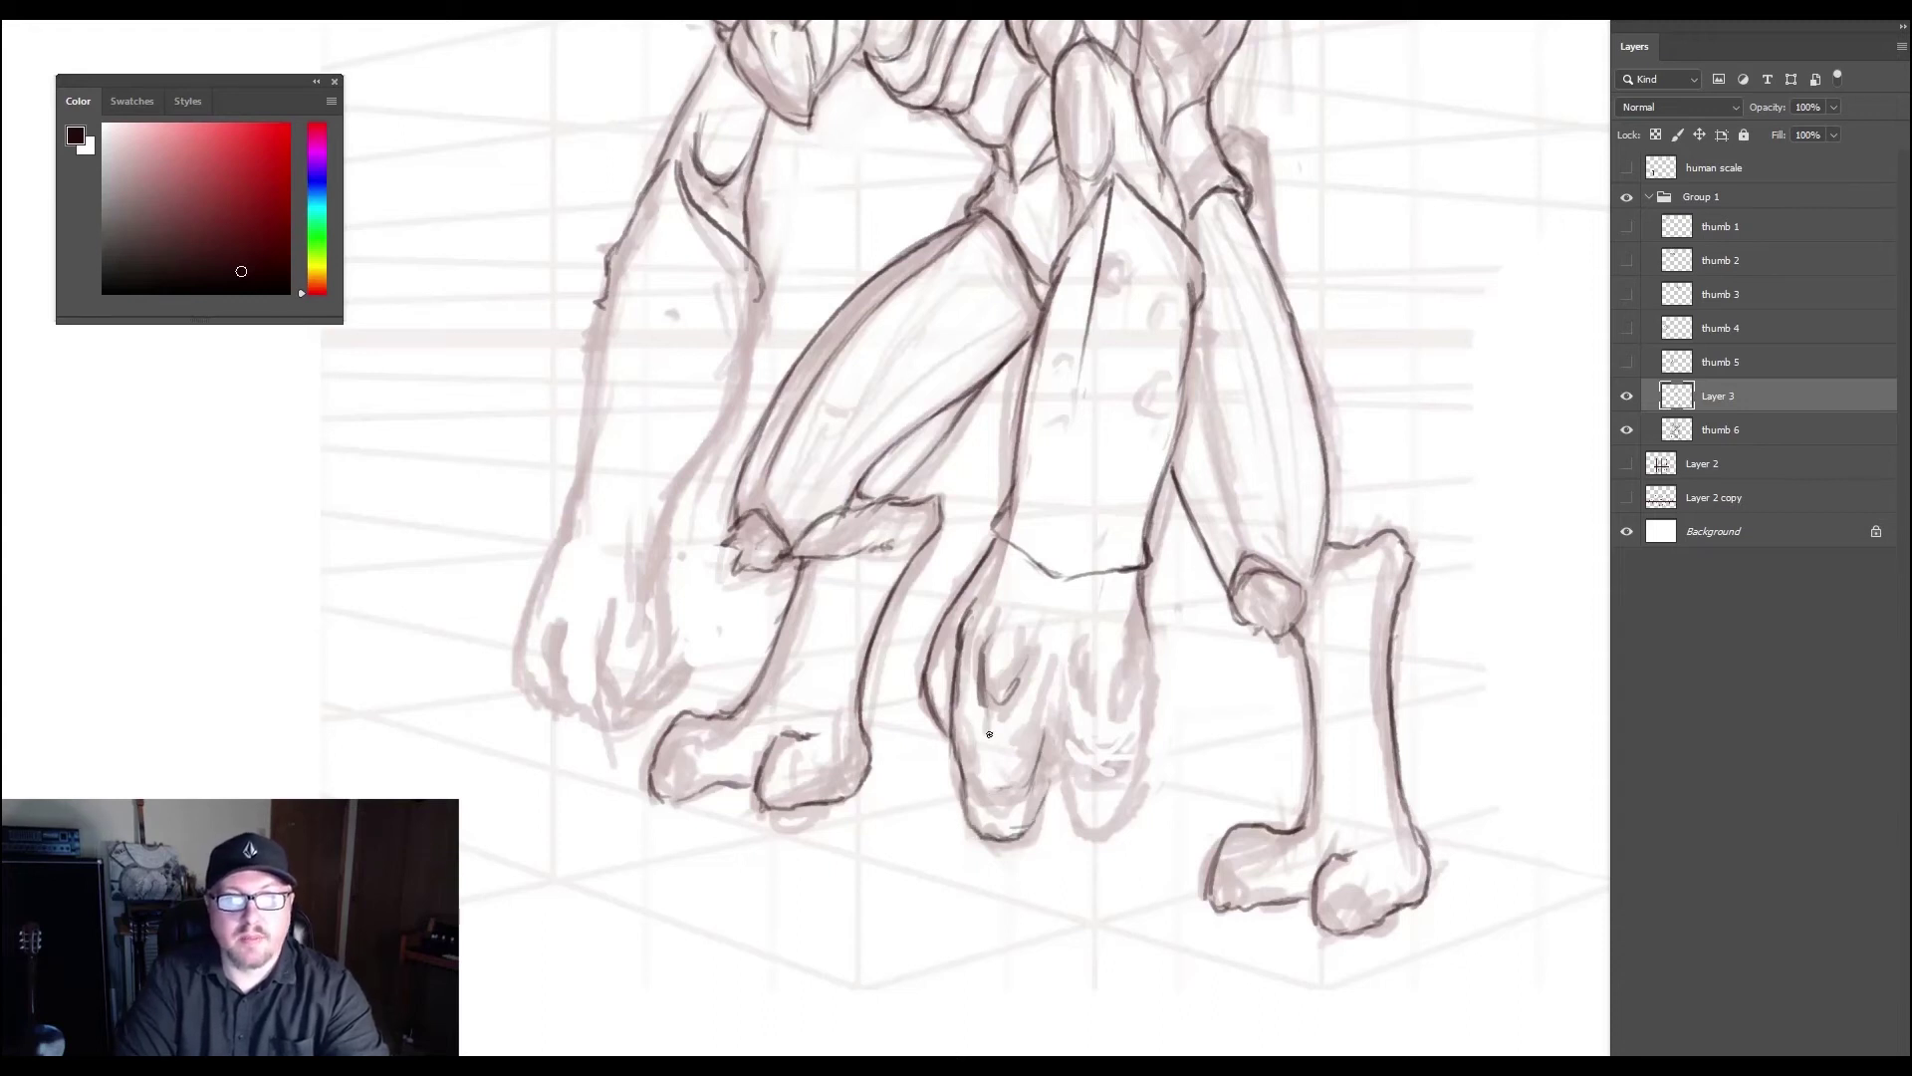
pyautogui.moveTo(956, 704)
pyautogui.mouseDown()
pyautogui.moveTo(959, 784)
pyautogui.moveTo(962, 763)
pyautogui.mouseUp()
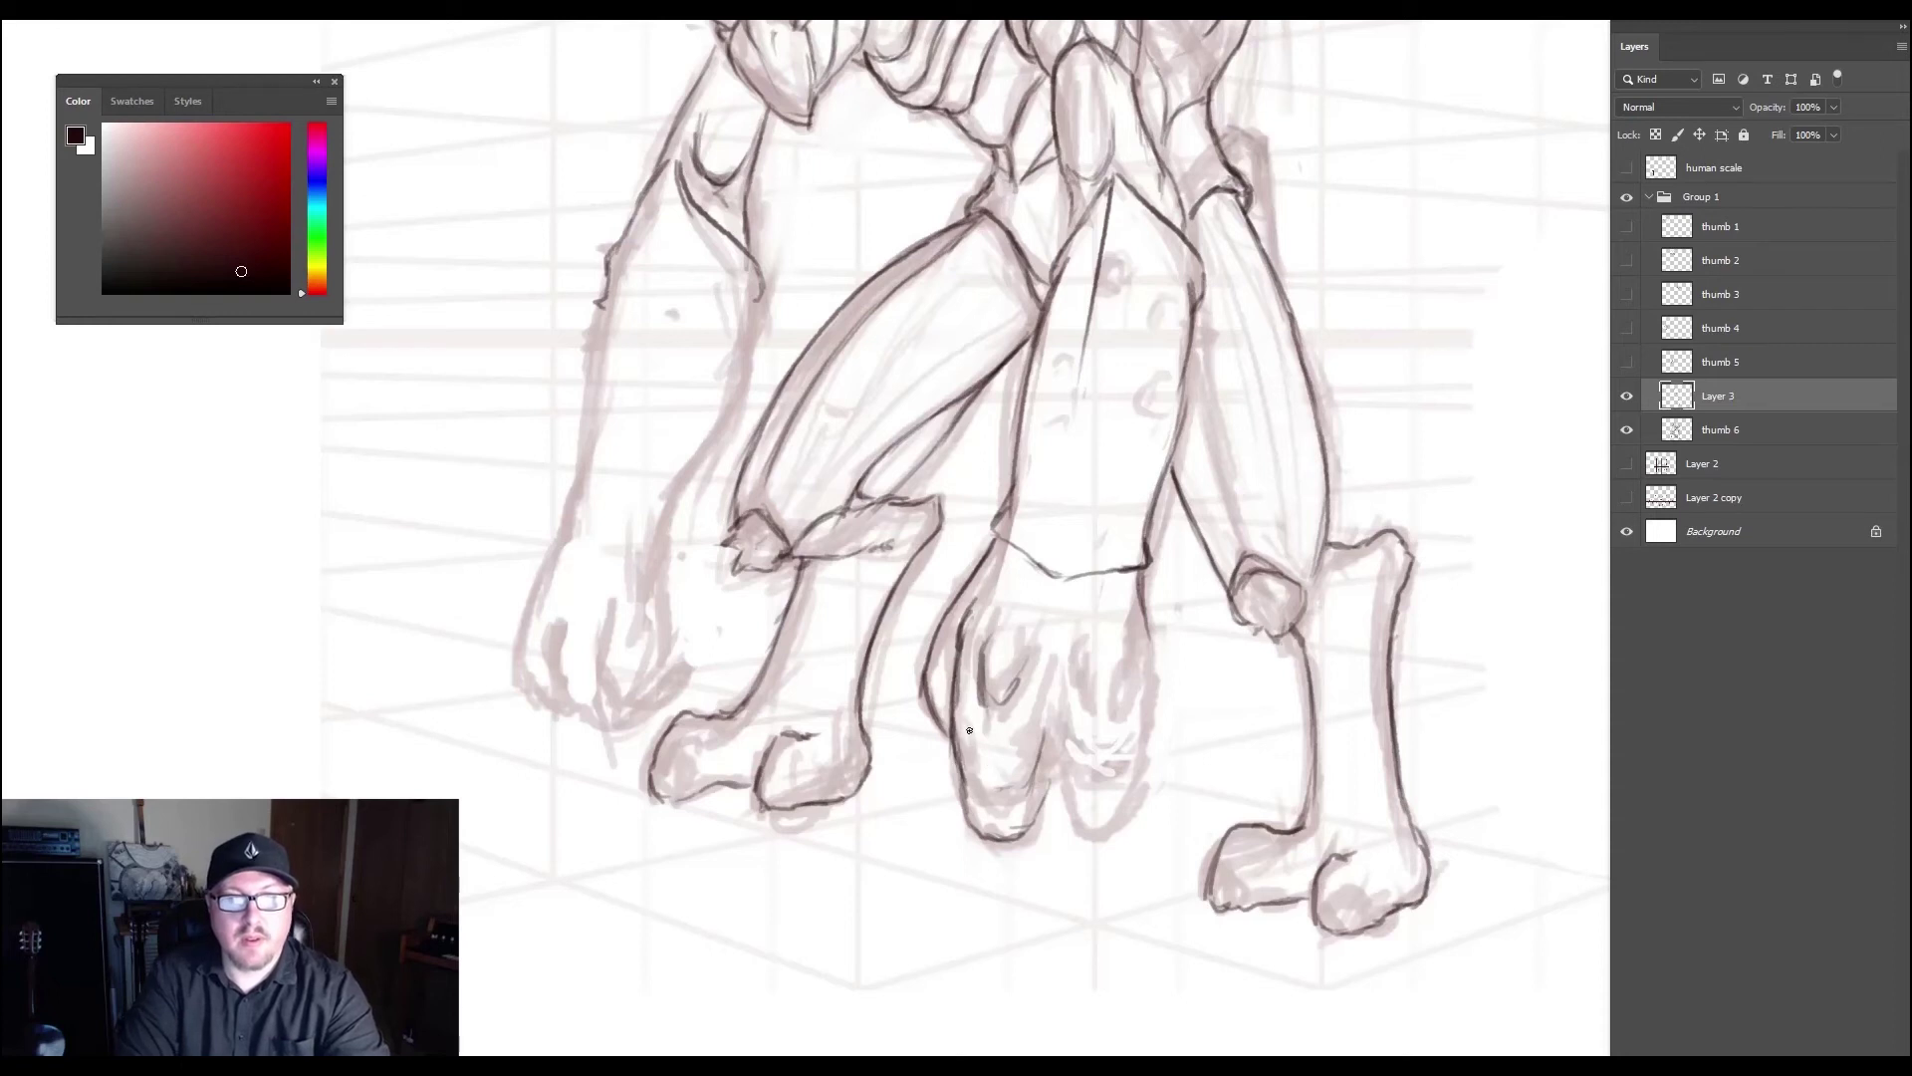
pyautogui.moveTo(982, 693)
pyautogui.mouseDown()
pyautogui.moveTo(984, 723)
pyautogui.moveTo(1018, 725)
pyautogui.mouseUp()
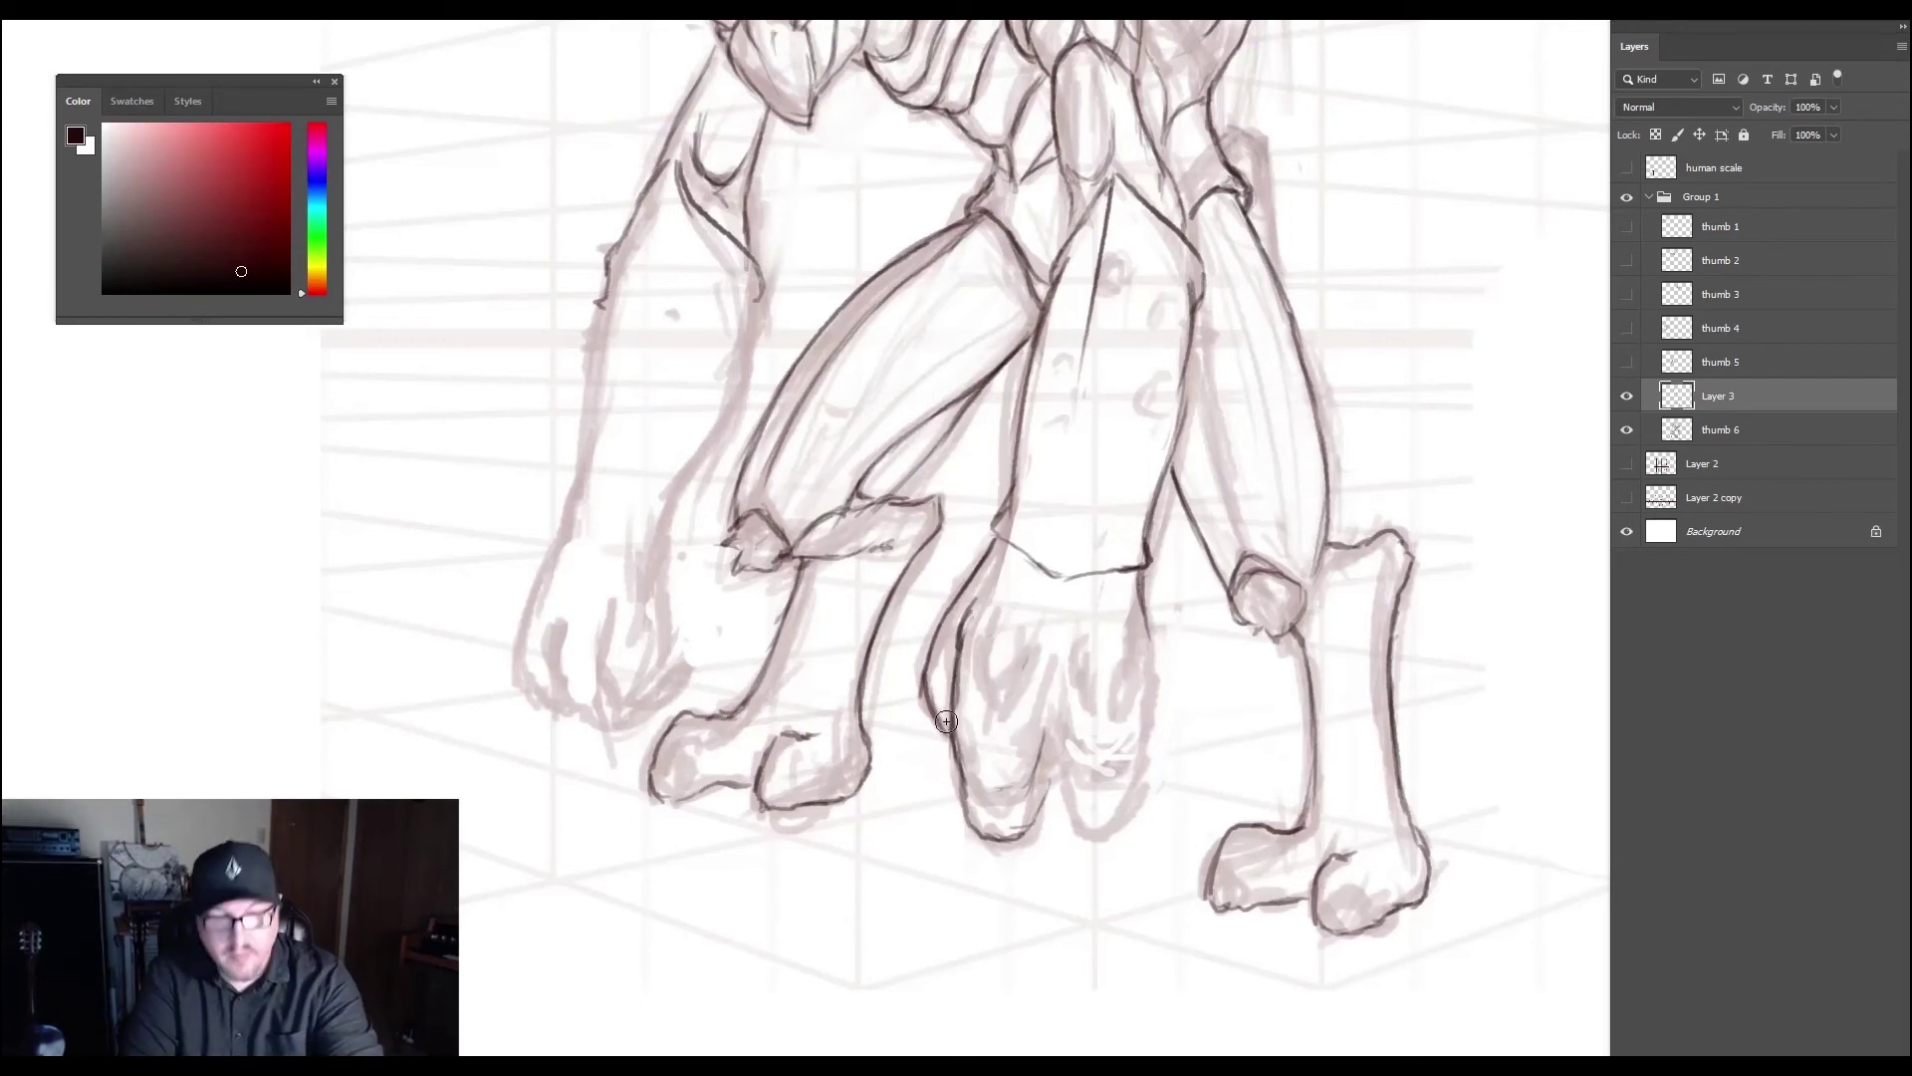
# - Add knuckle and tendon creases to the central hand, and outline its second finger from the wrist to the rounded tip
pyautogui.press('b')
pyautogui.moveTo(1015, 708)
pyautogui.mouseDown()
pyautogui.moveTo(986, 748)
pyautogui.moveTo(969, 705)
pyautogui.moveTo(977, 751)
pyautogui.moveTo(1003, 748)
pyautogui.moveTo(995, 772)
pyautogui.moveTo(1004, 736)
pyautogui.moveTo(985, 786)
pyautogui.moveTo(1022, 815)
pyautogui.mouseUp()
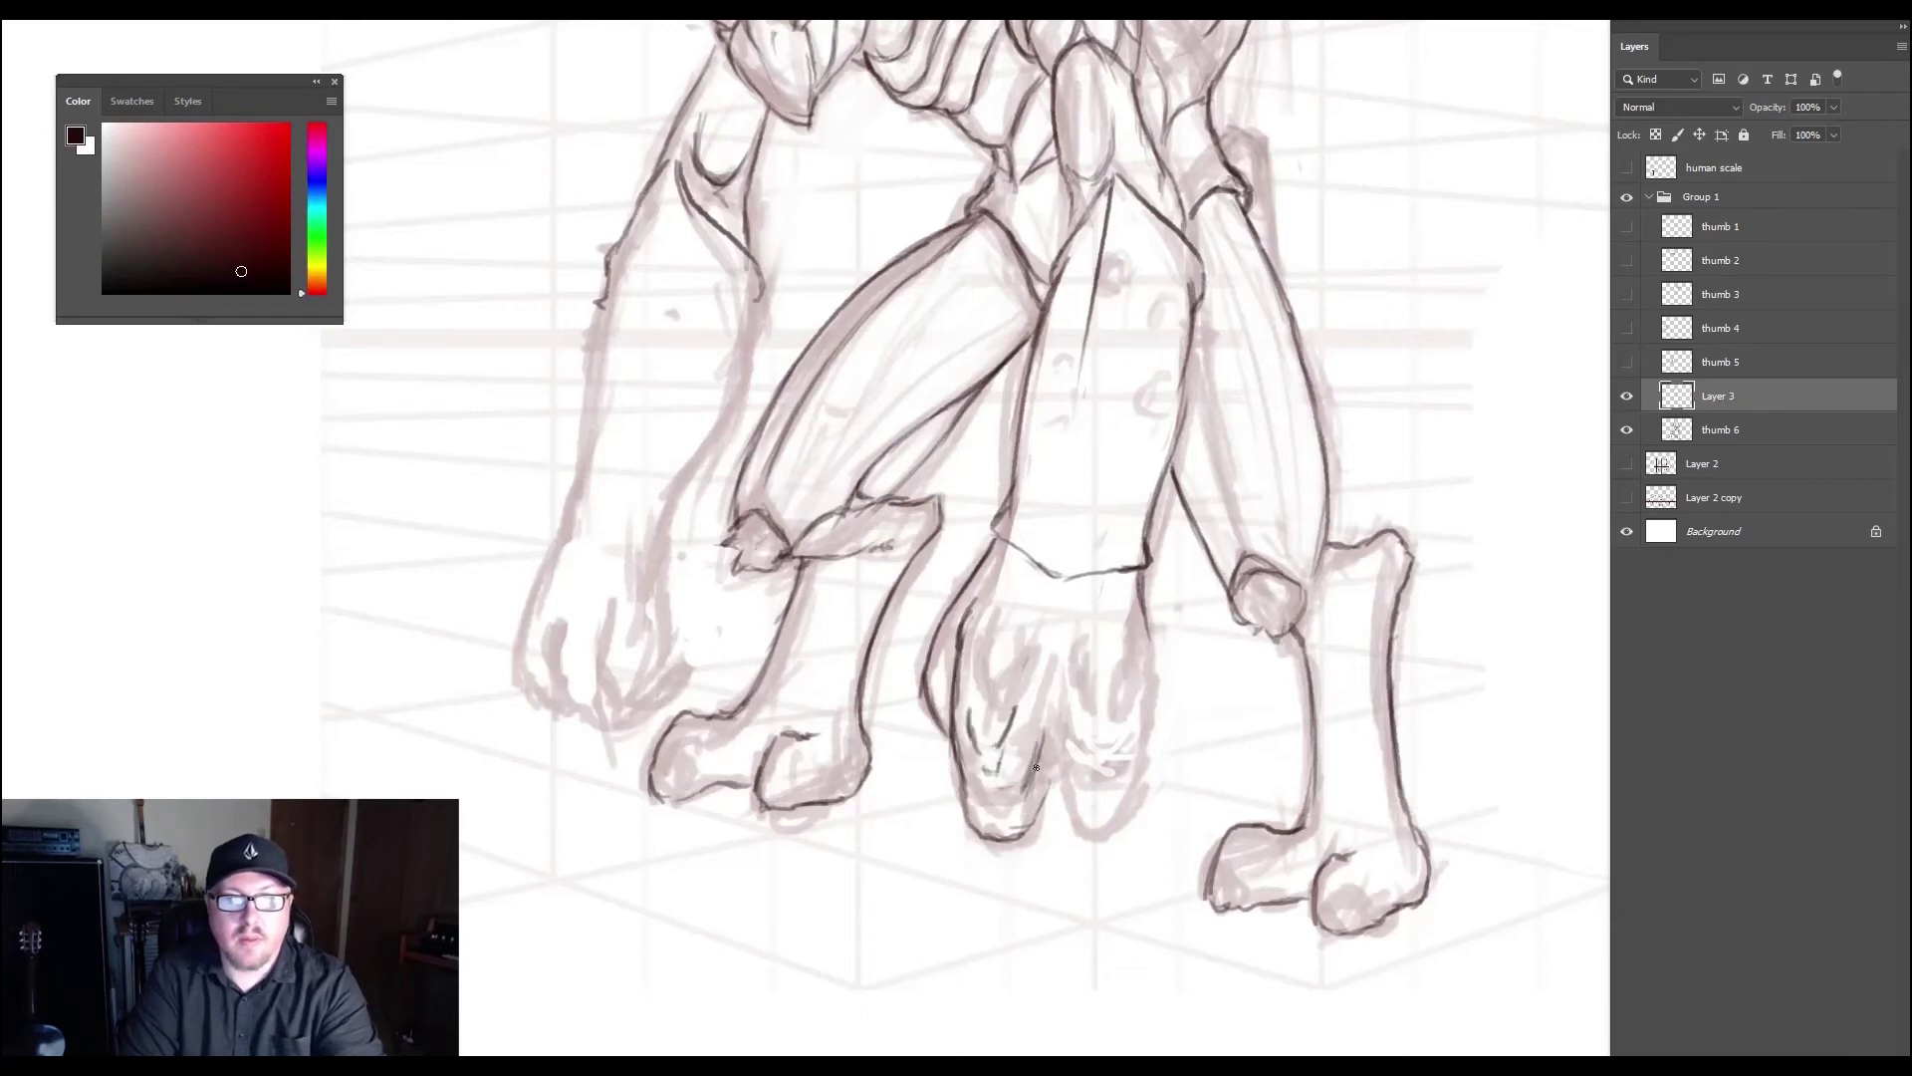
pyautogui.moveTo(1038, 747)
pyautogui.mouseDown()
pyautogui.moveTo(1028, 813)
pyautogui.moveTo(1036, 764)
pyautogui.moveTo(1112, 784)
pyautogui.mouseUp()
pyautogui.moveTo(1121, 727); pyautogui.dragTo(1111, 763)
pyautogui.moveTo(1120, 690); pyautogui.dragTo(1111, 723)
pyautogui.moveTo(1121, 642)
pyautogui.mouseDown()
pyautogui.moveTo(1109, 729)
pyautogui.moveTo(1095, 714)
pyautogui.mouseUp()
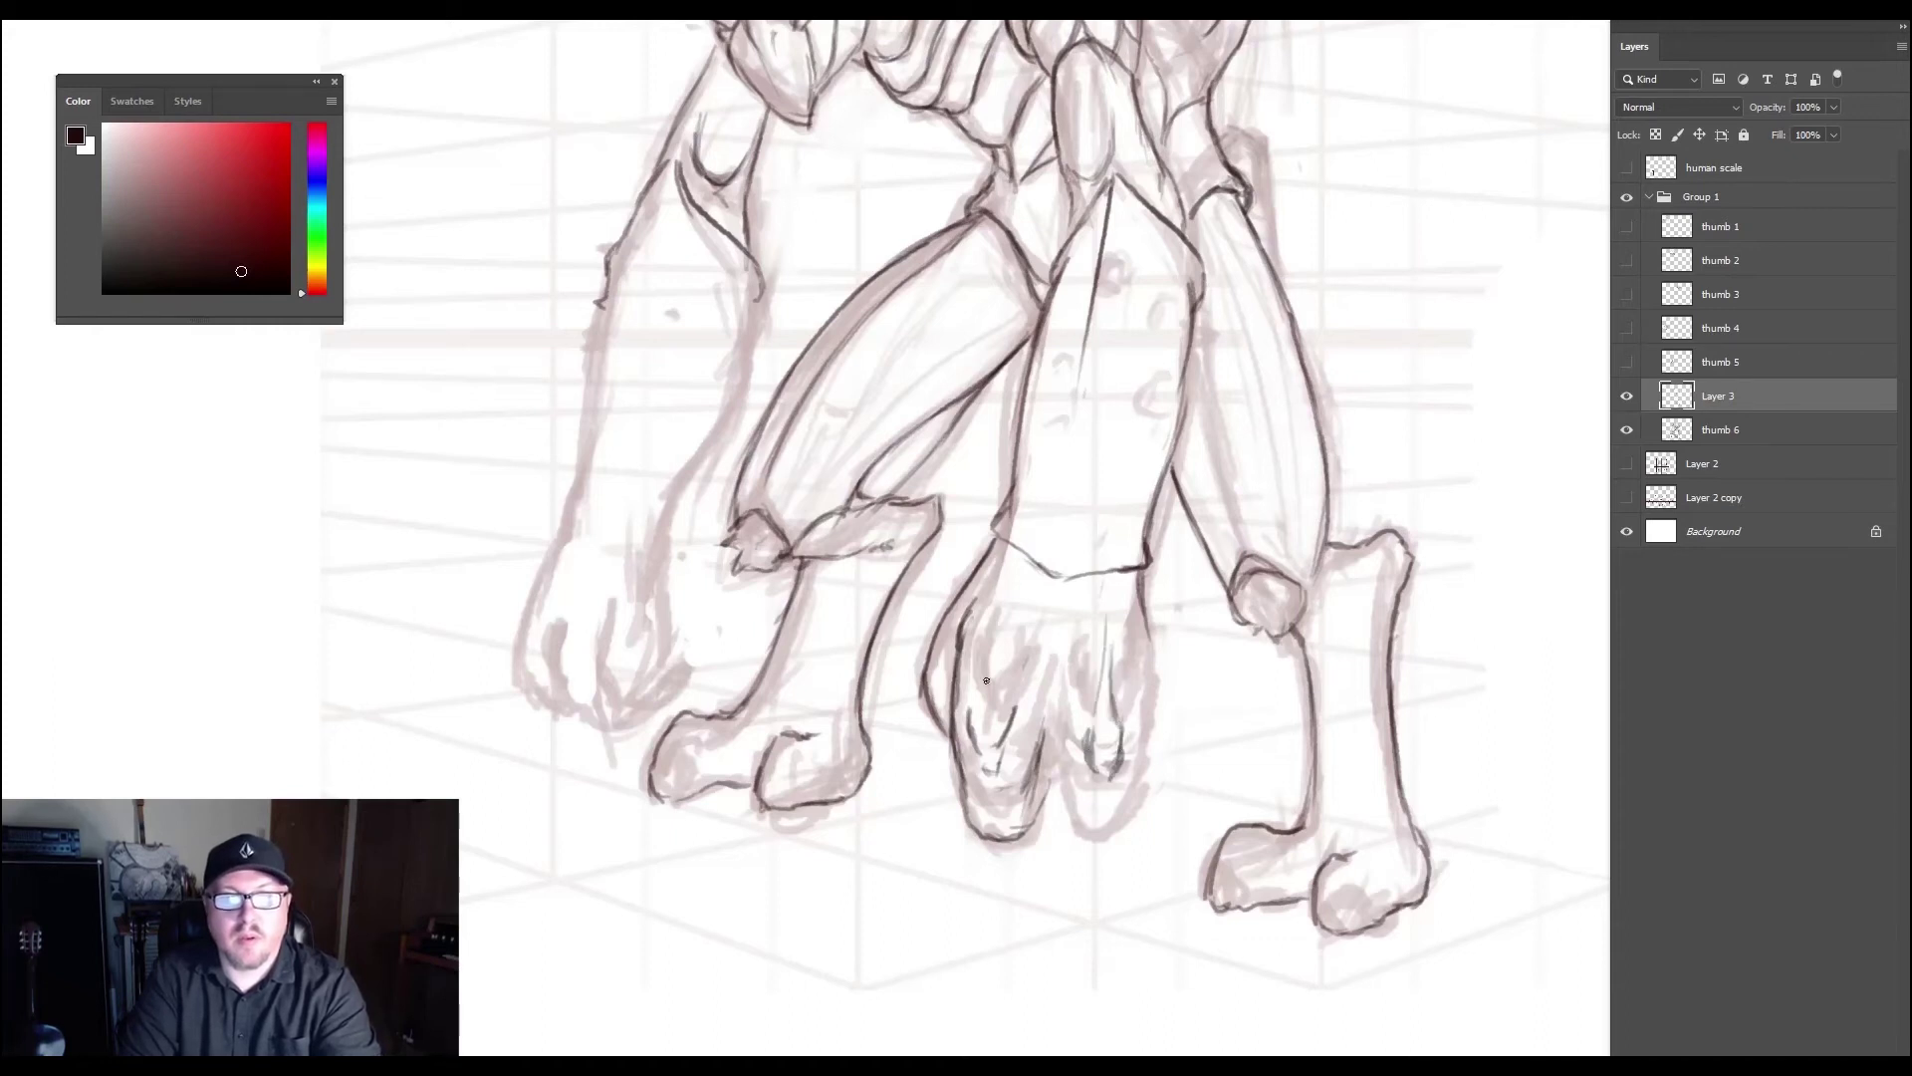
pyautogui.moveTo(1026, 612)
pyautogui.mouseDown()
pyautogui.moveTo(1005, 709)
pyautogui.moveTo(978, 715)
pyautogui.mouseUp()
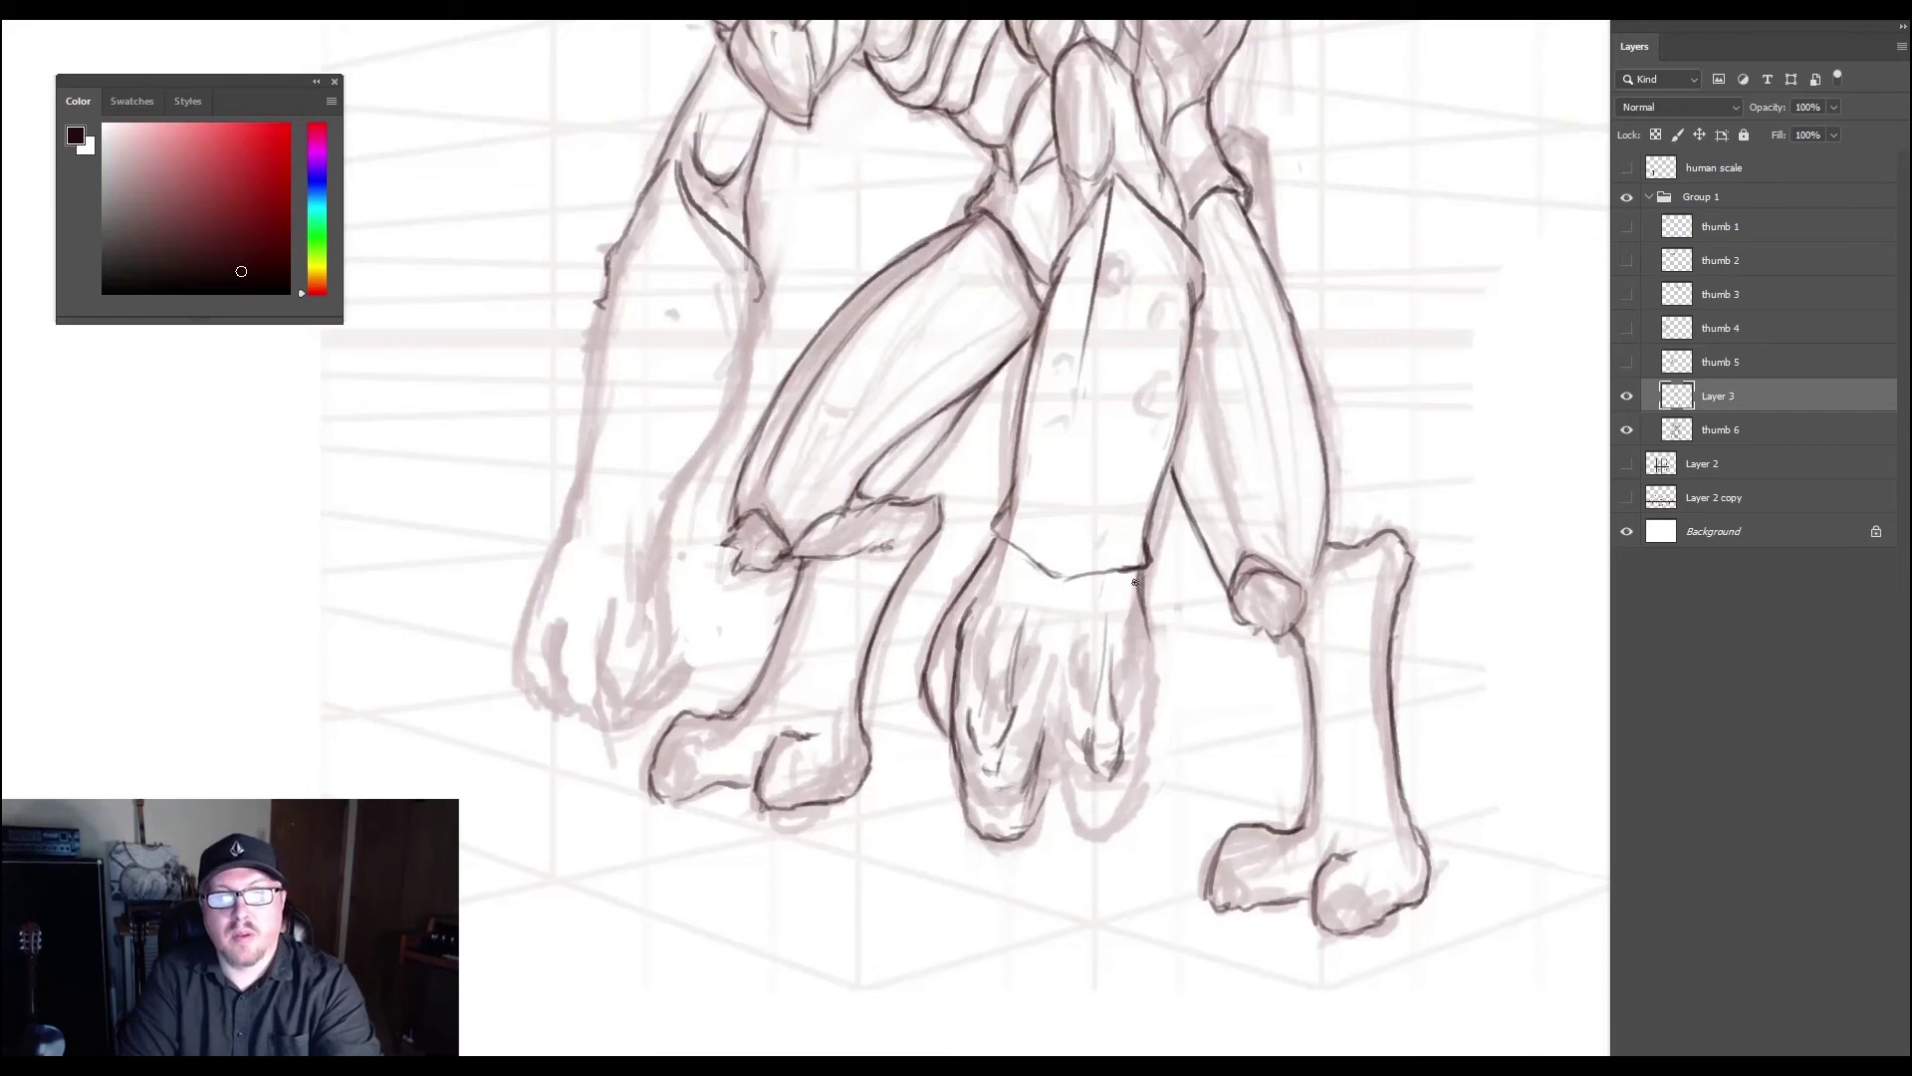
pyautogui.moveTo(1133, 578); pyautogui.dragTo(1150, 702)
pyautogui.moveTo(1153, 630)
pyautogui.mouseDown()
pyautogui.moveTo(1125, 817)
pyautogui.moveTo(1076, 833)
pyautogui.moveTo(1049, 752)
pyautogui.moveTo(1034, 830)
pyautogui.moveTo(1037, 761)
pyautogui.mouseUp()
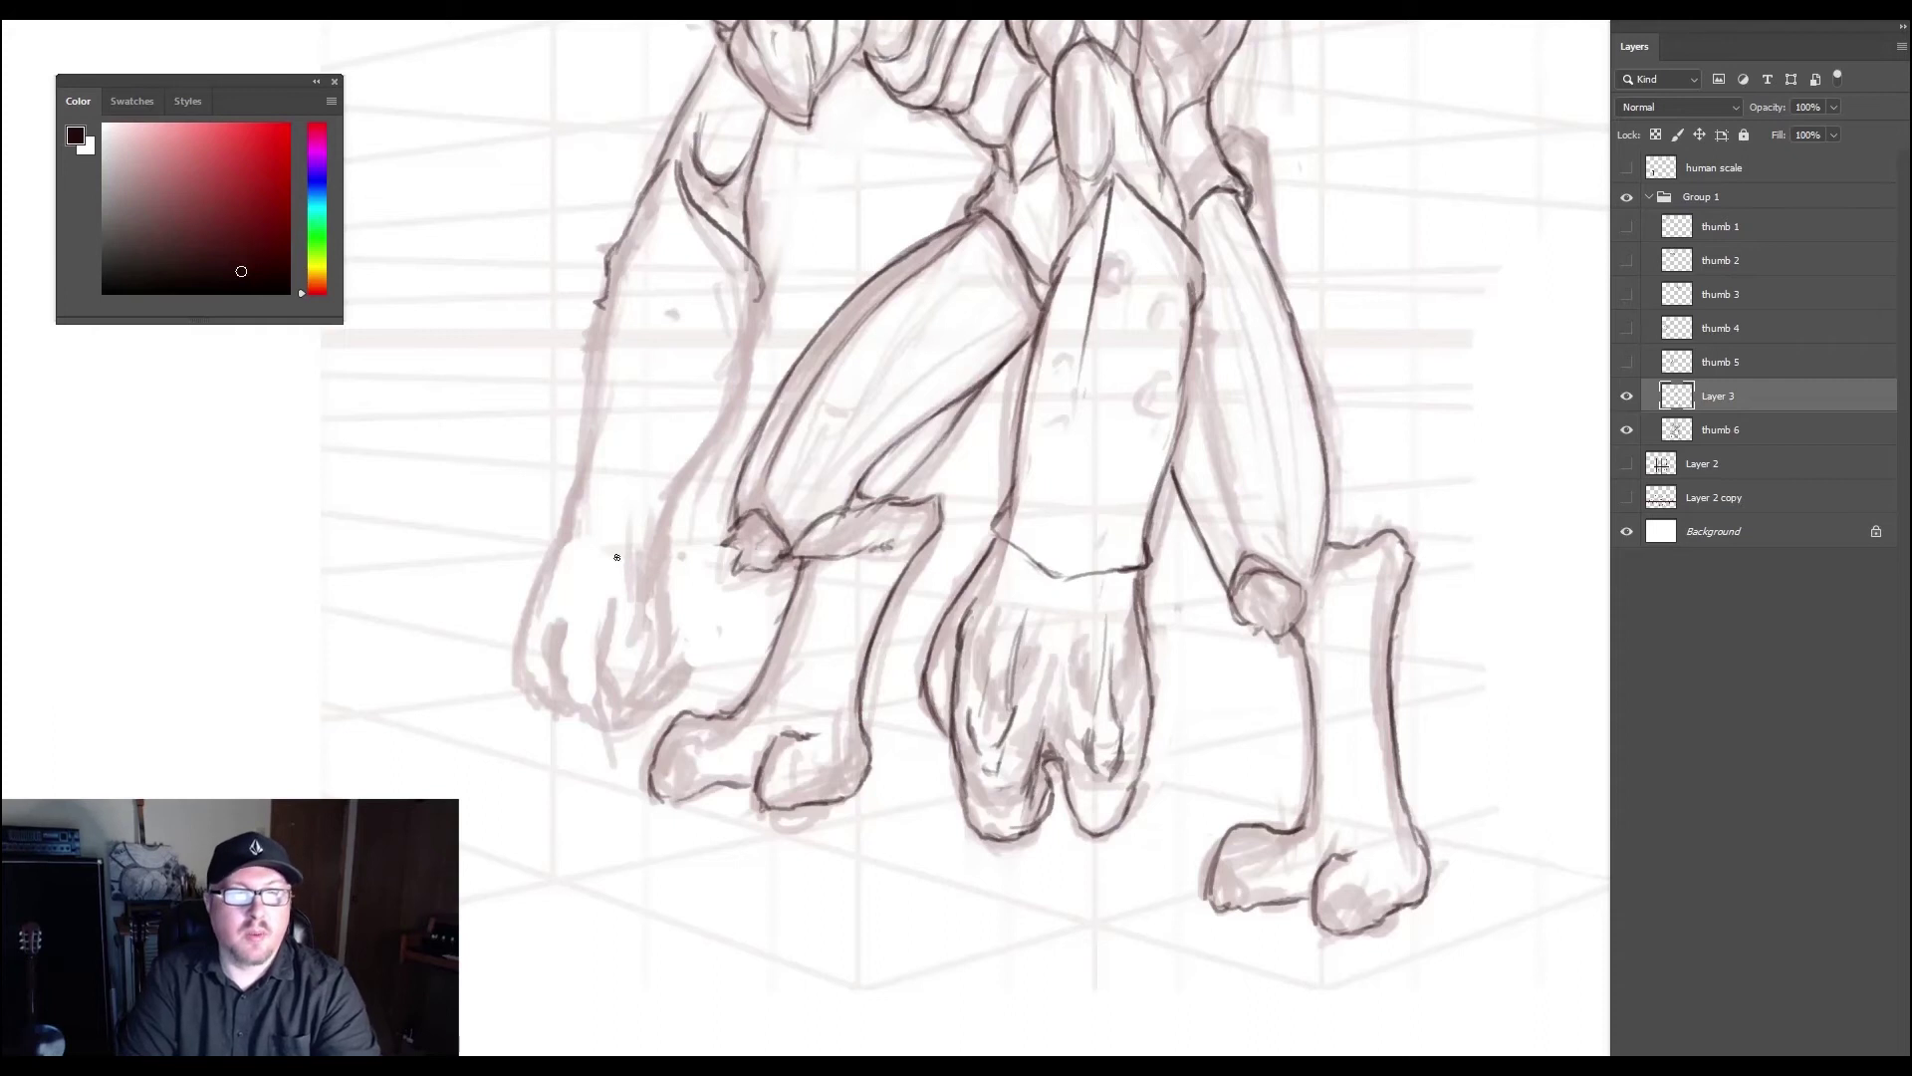
# - Ink both edges of the outer foreleg's forearm down to the wrist and close them with a flared cuff line
pyautogui.moveTo(763, 282)
pyautogui.mouseDown()
pyautogui.moveTo(736, 411)
pyautogui.moveTo(750, 333)
pyautogui.moveTo(737, 402)
pyautogui.moveTo(748, 353)
pyautogui.moveTo(679, 486)
pyautogui.mouseUp()
pyautogui.moveTo(725, 423)
pyautogui.mouseDown()
pyautogui.moveTo(675, 517)
pyautogui.moveTo(558, 540)
pyautogui.moveTo(574, 531)
pyautogui.moveTo(562, 507)
pyautogui.moveTo(550, 544)
pyautogui.moveTo(593, 427)
pyautogui.mouseUp()
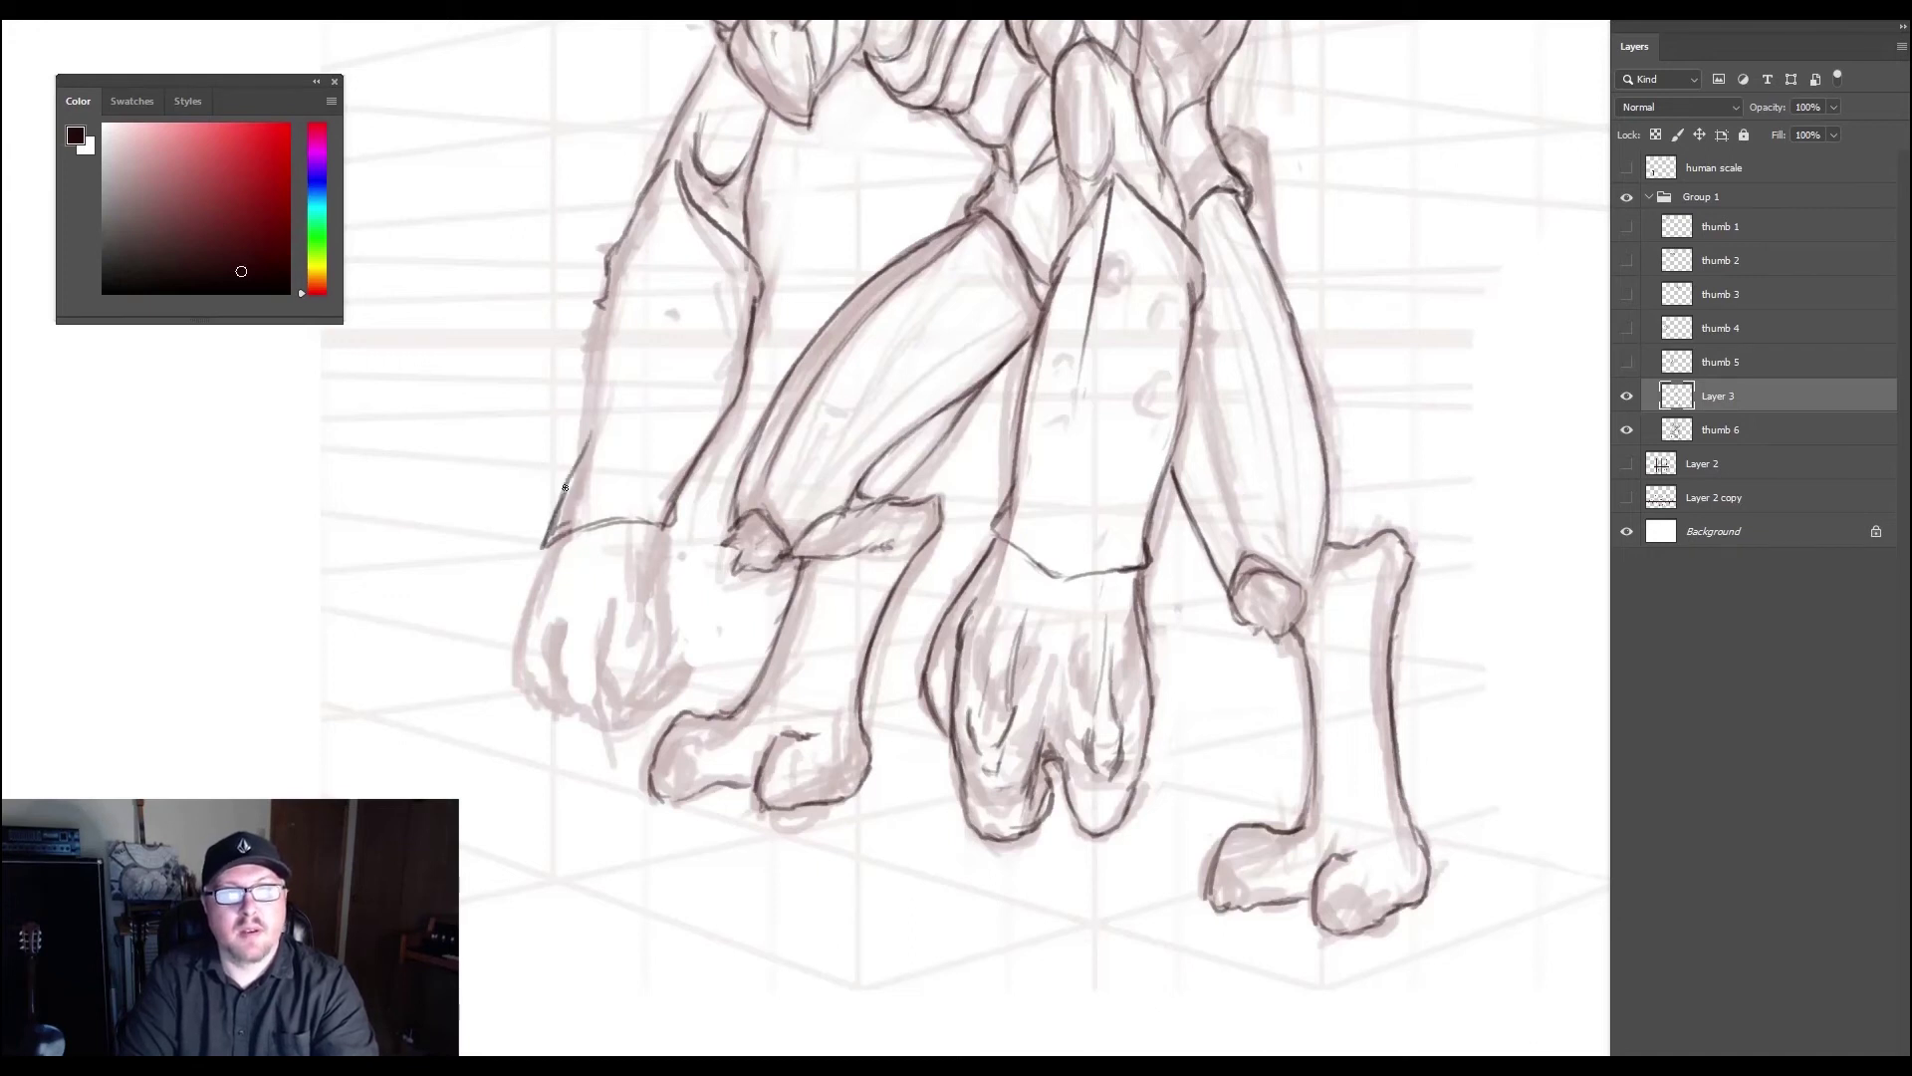
pyautogui.moveTo(563, 492); pyautogui.dragTo(596, 332)
pyautogui.moveTo(579, 420); pyautogui.dragTo(601, 308)
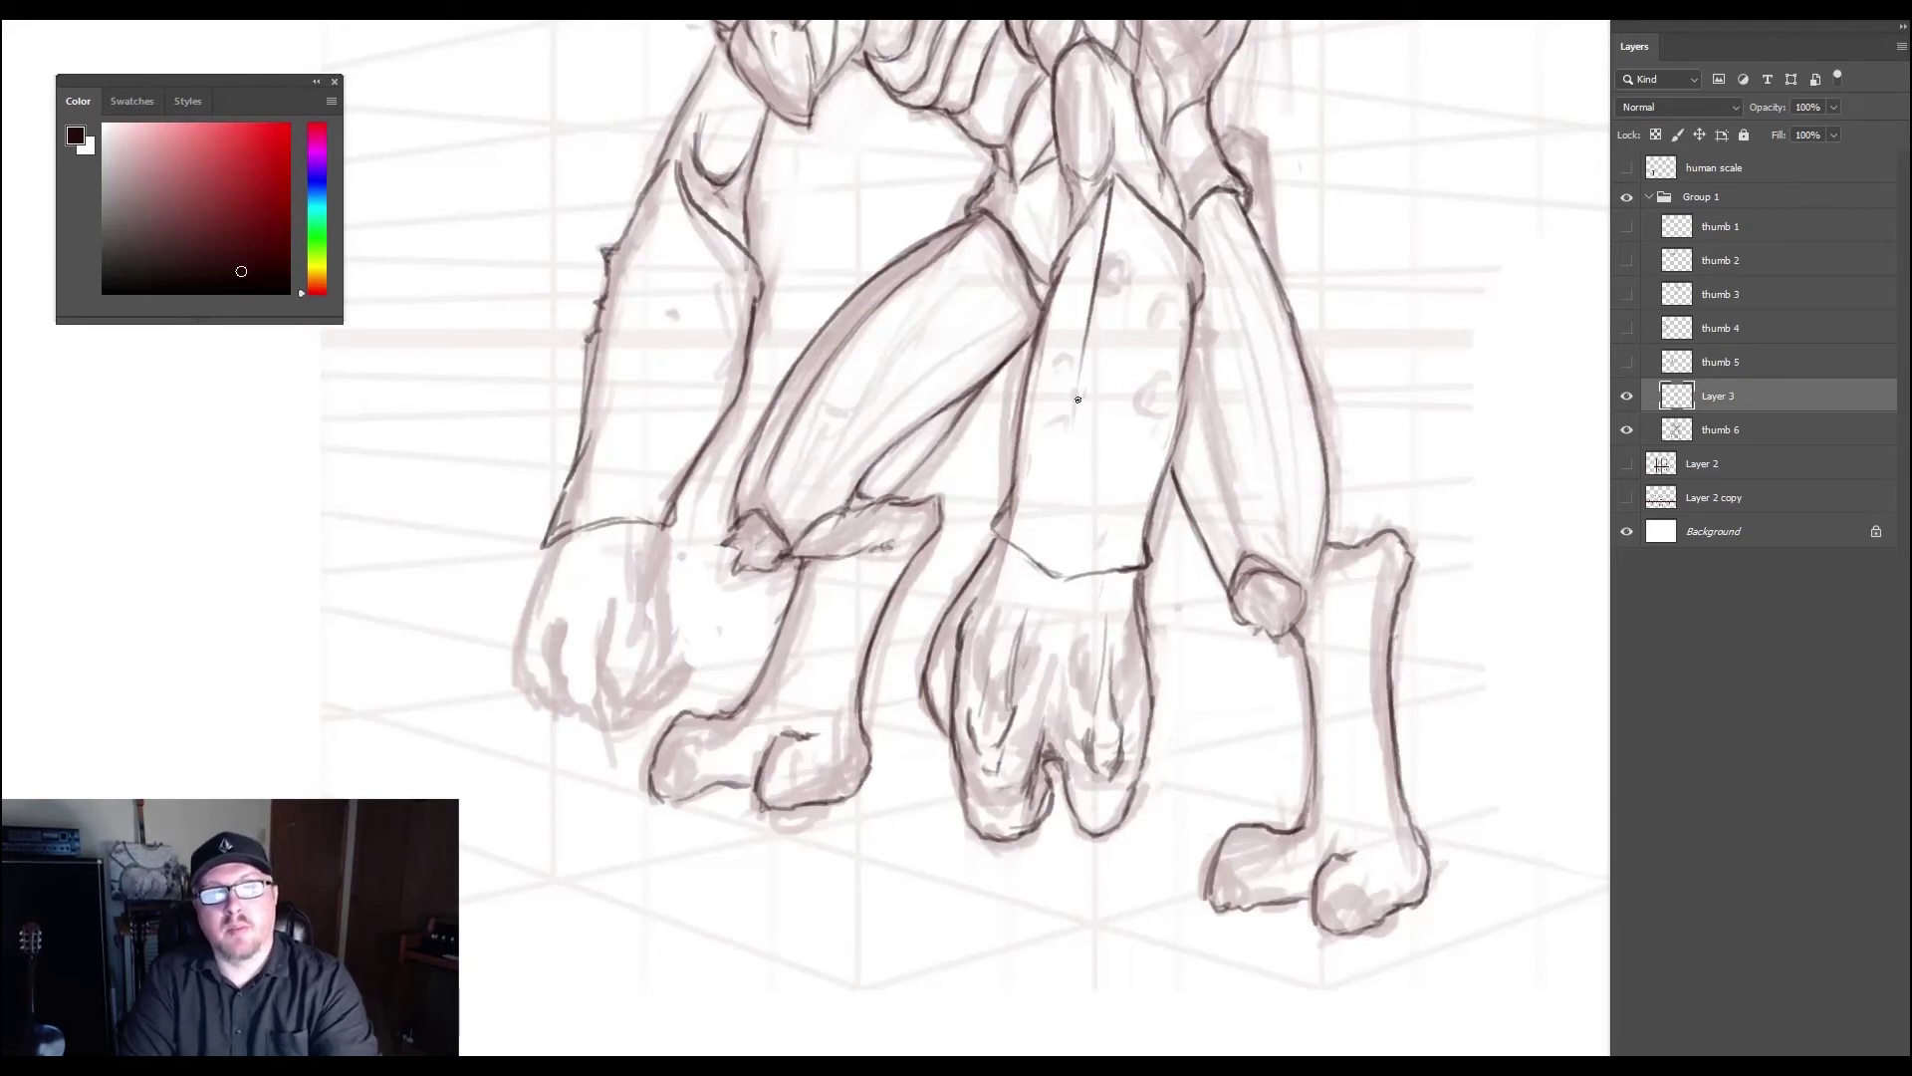
# - Draw the long ridge line down the central forearm and sharpen the outer foreleg's diagonal elbow edge into a pointed corner
pyautogui.moveTo(1078, 399)
pyautogui.mouseDown()
pyautogui.moveTo(1060, 553)
pyautogui.moveTo(1093, 292)
pyautogui.mouseUp()
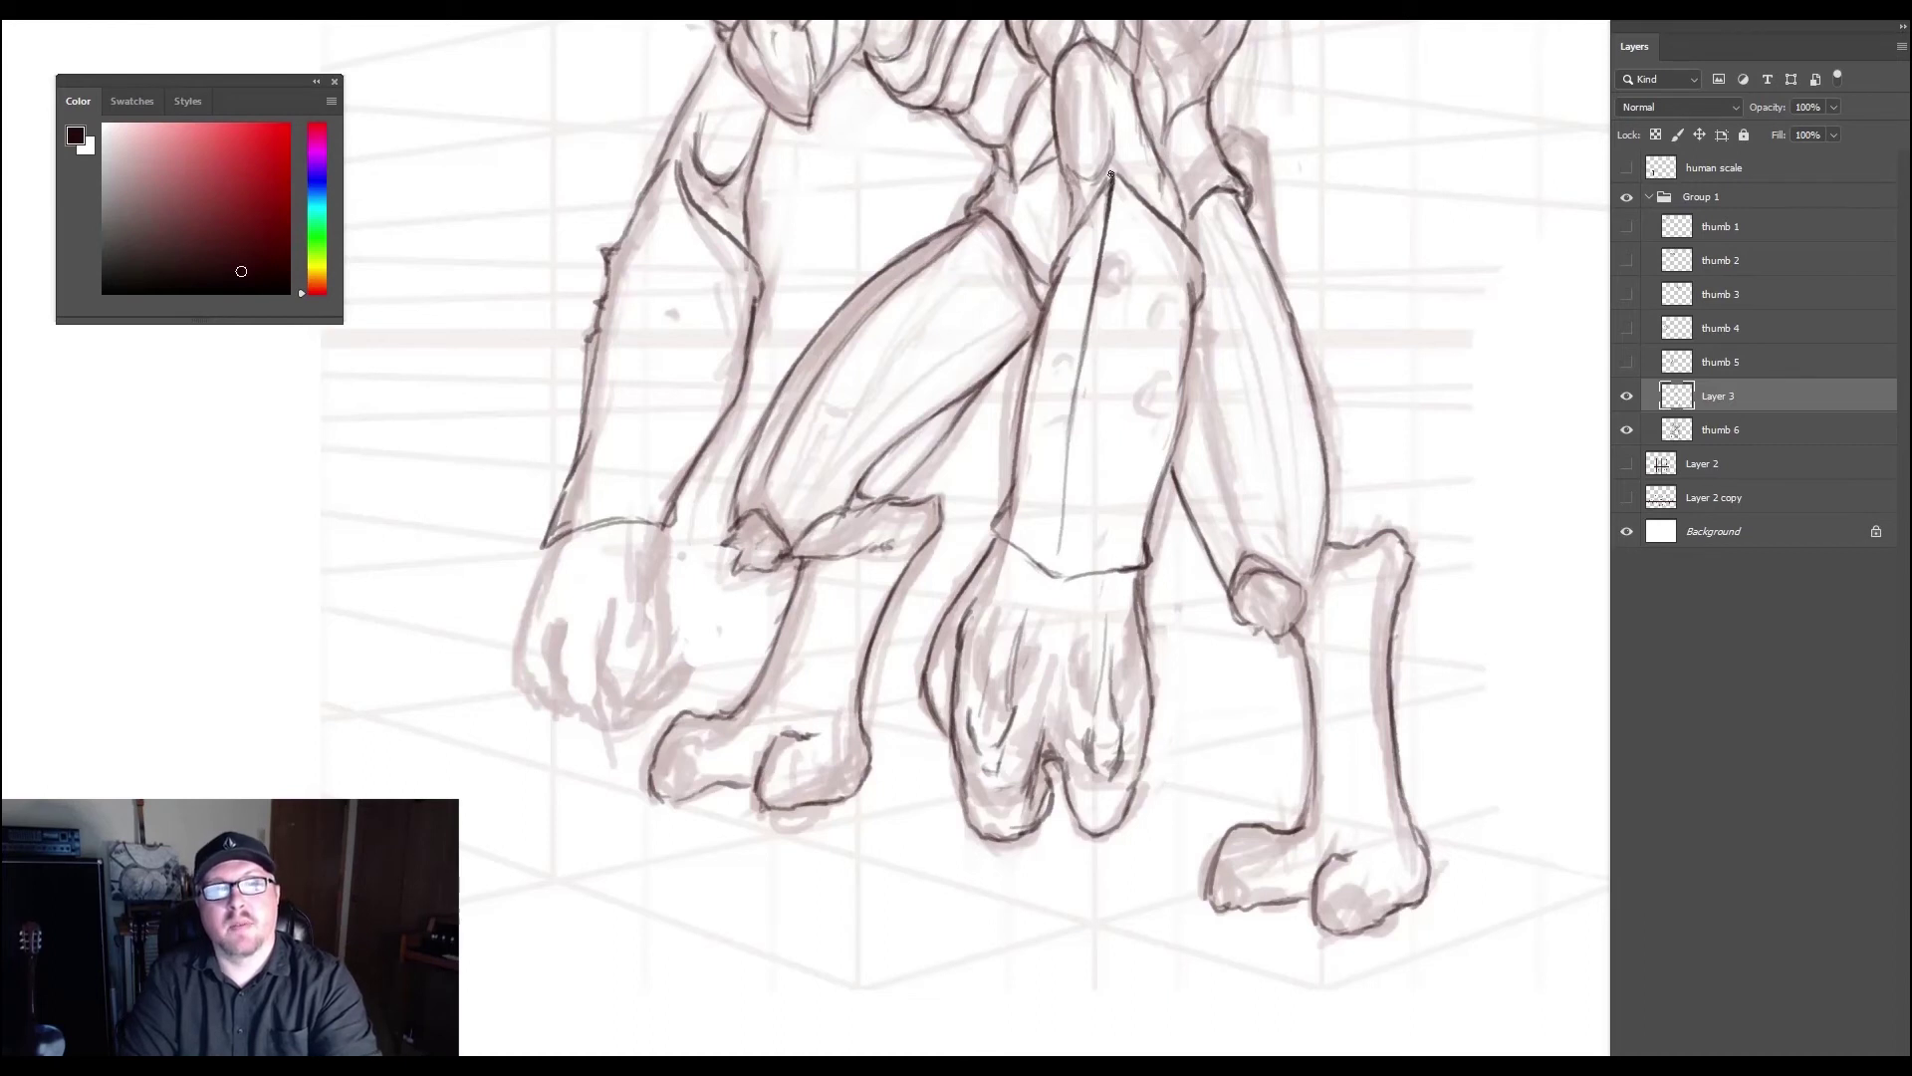
pyautogui.moveTo(1110, 175); pyautogui.dragTo(1101, 254)
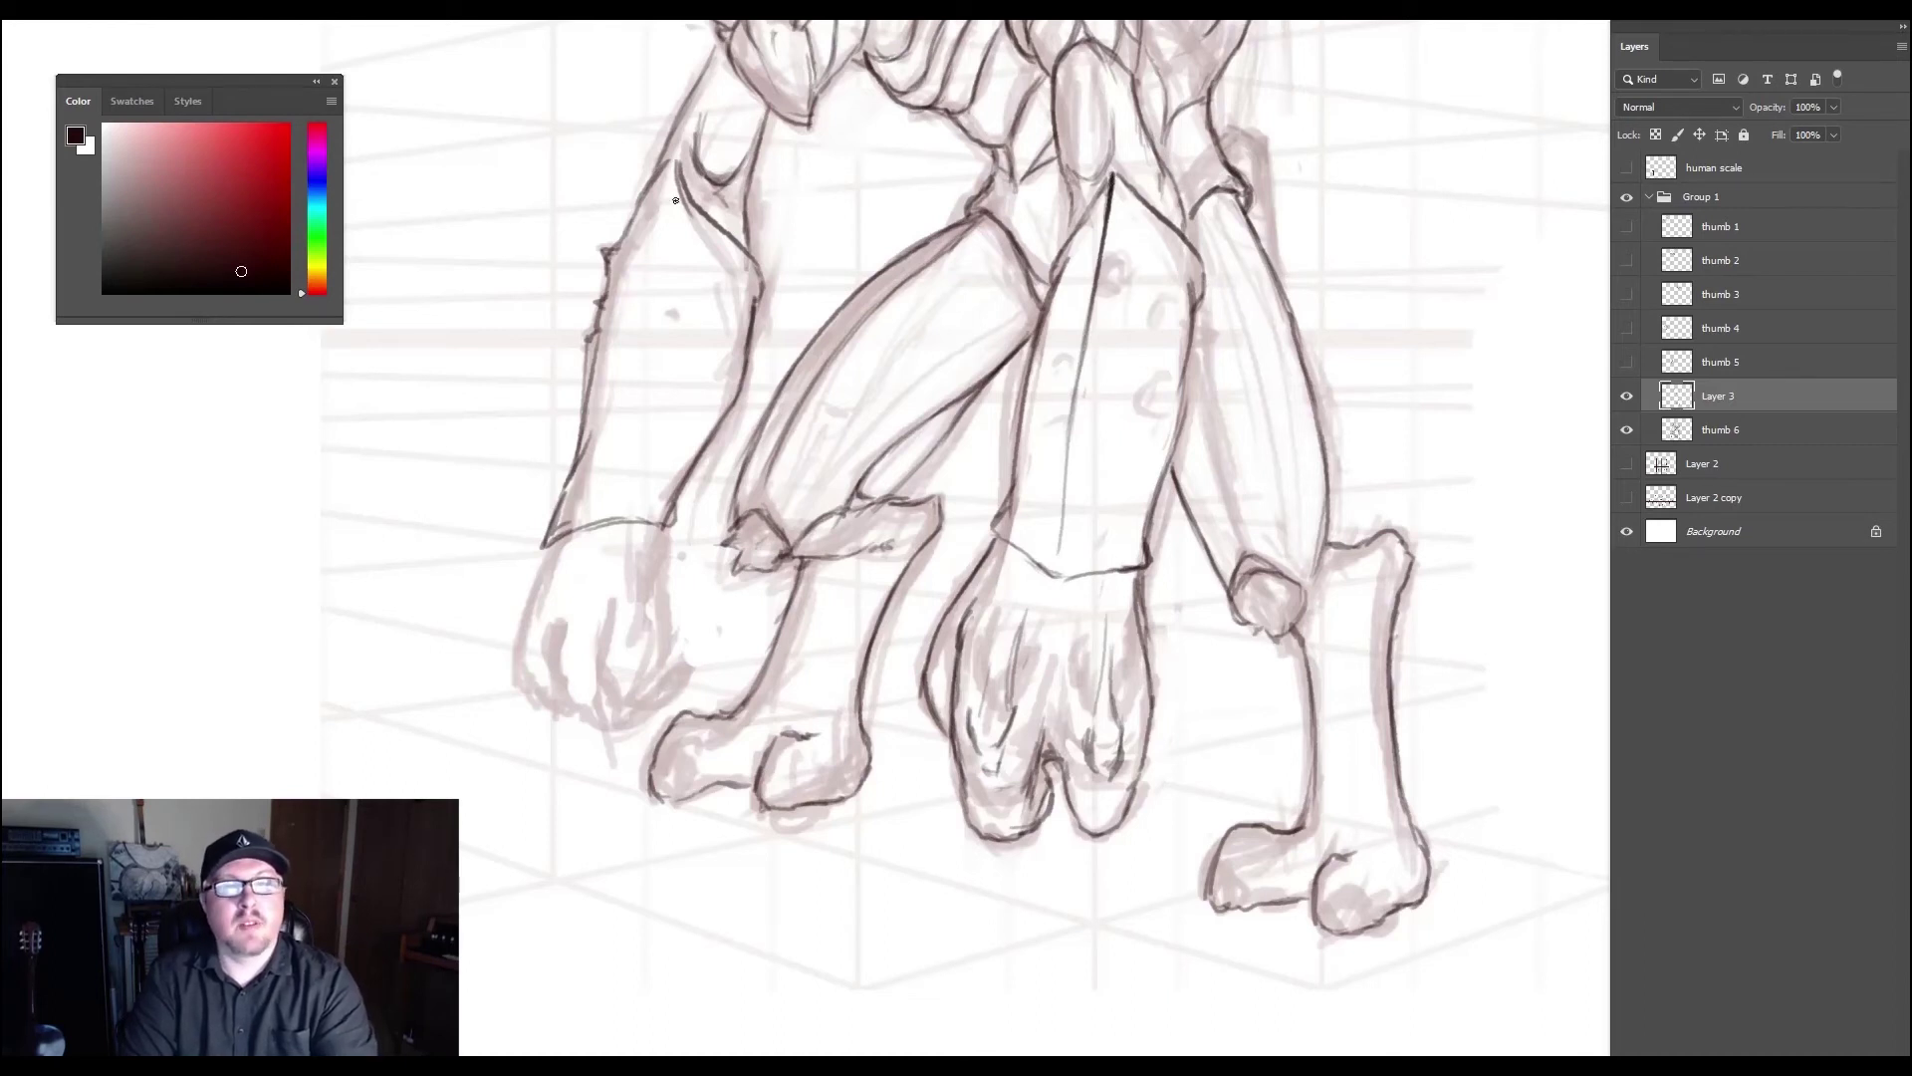
pyautogui.moveTo(704, 217)
pyautogui.mouseDown()
pyautogui.moveTo(650, 151)
pyautogui.moveTo(667, 176)
pyautogui.moveTo(651, 151)
pyautogui.moveTo(610, 269)
pyautogui.mouseUp()
pyautogui.moveTo(652, 156); pyautogui.dragTo(619, 255)
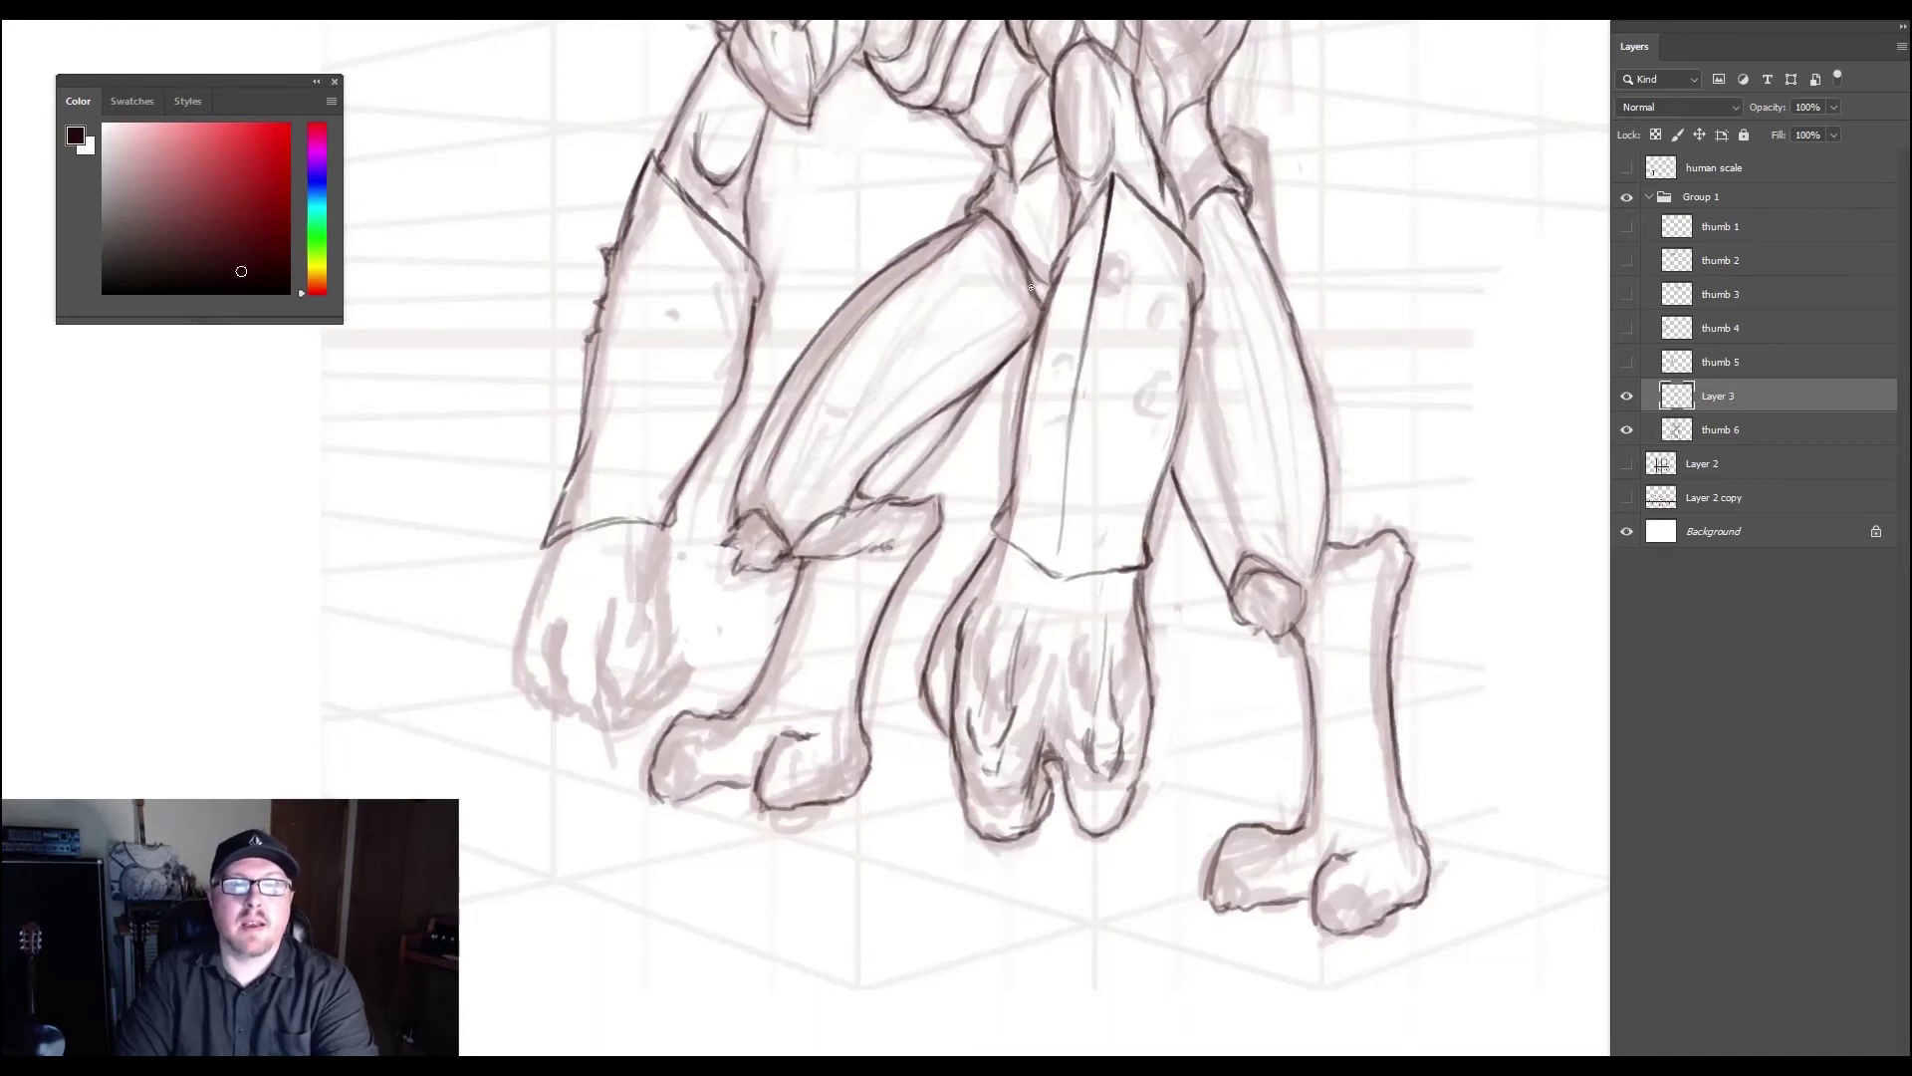
# - Add short joint lines at the hip and behind the front hind leg's knee, and darken the rear thigh's inner edge
pyautogui.moveTo(1014, 198)
pyautogui.mouseDown()
pyautogui.moveTo(1053, 213)
pyautogui.moveTo(1036, 195)
pyautogui.mouseUp()
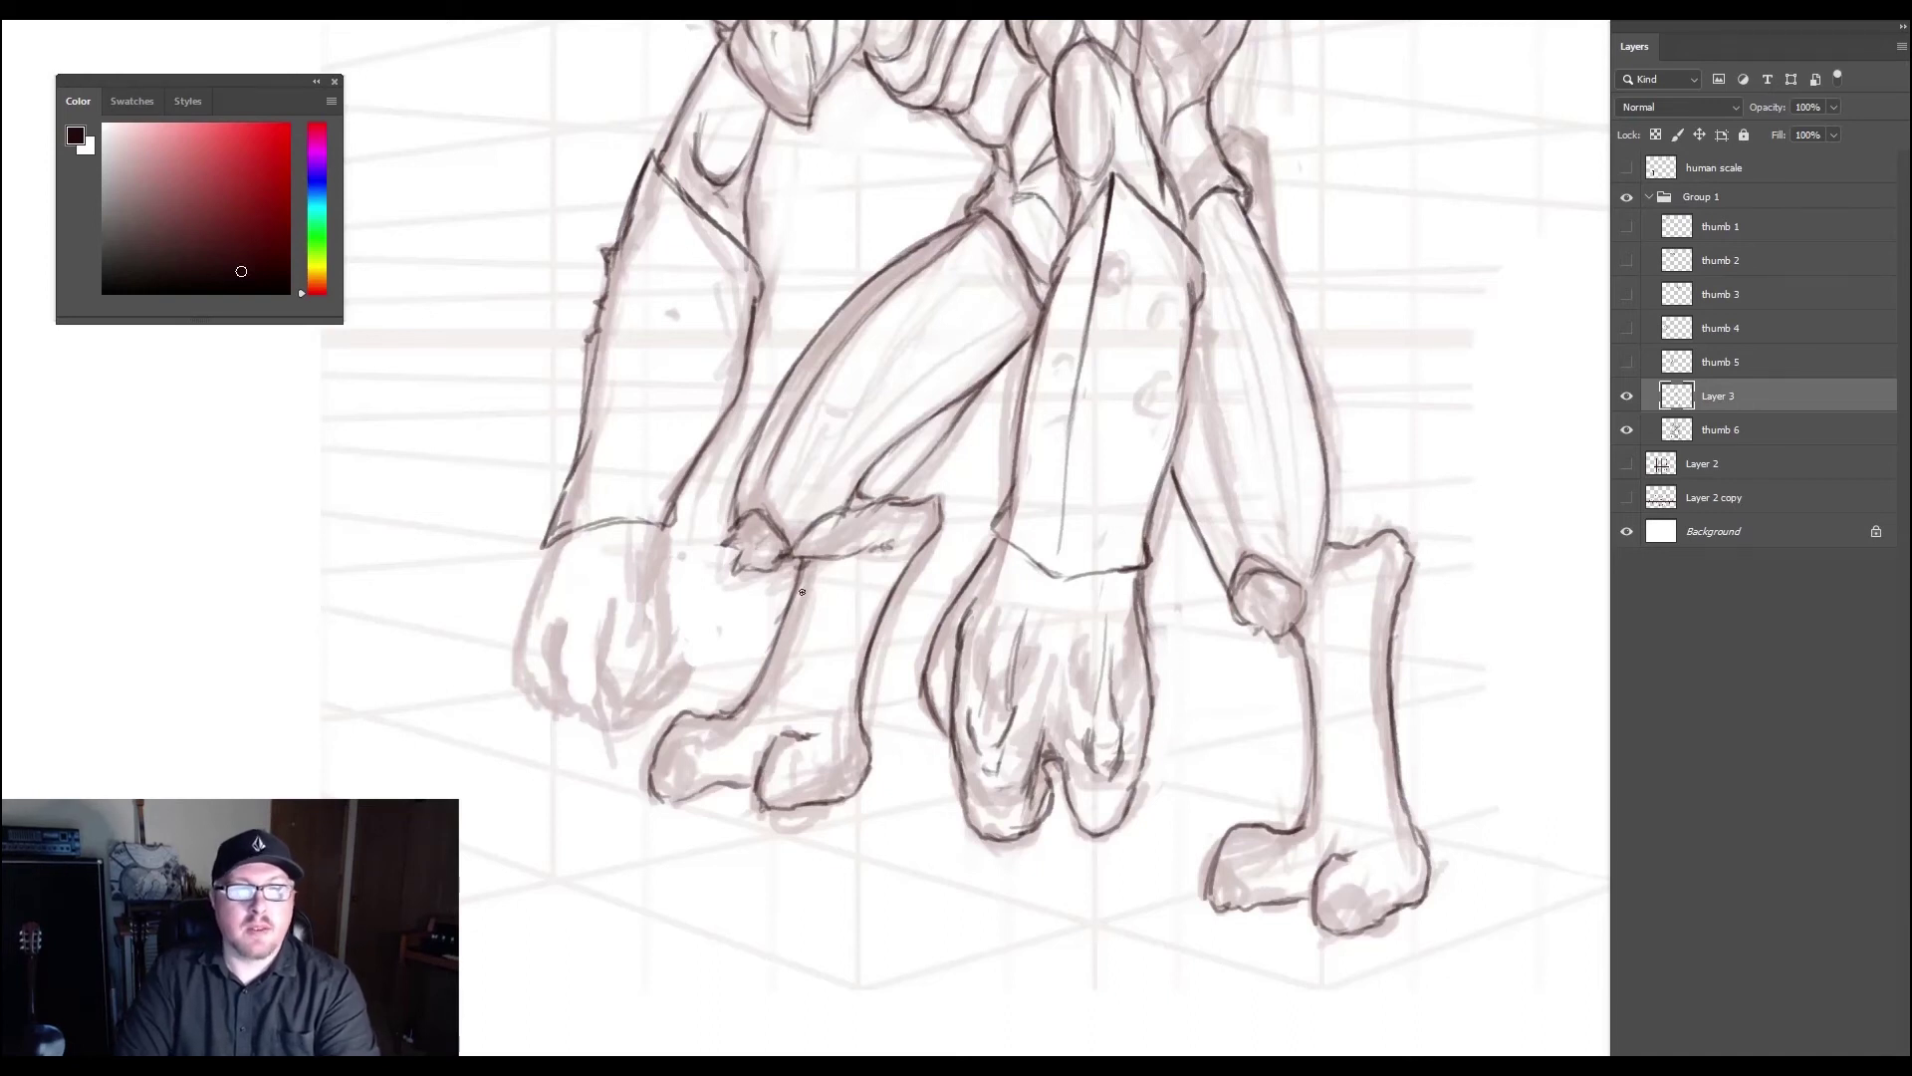
pyautogui.moveTo(852, 553)
pyautogui.mouseDown()
pyautogui.moveTo(872, 564)
pyautogui.moveTo(846, 555)
pyautogui.mouseUp()
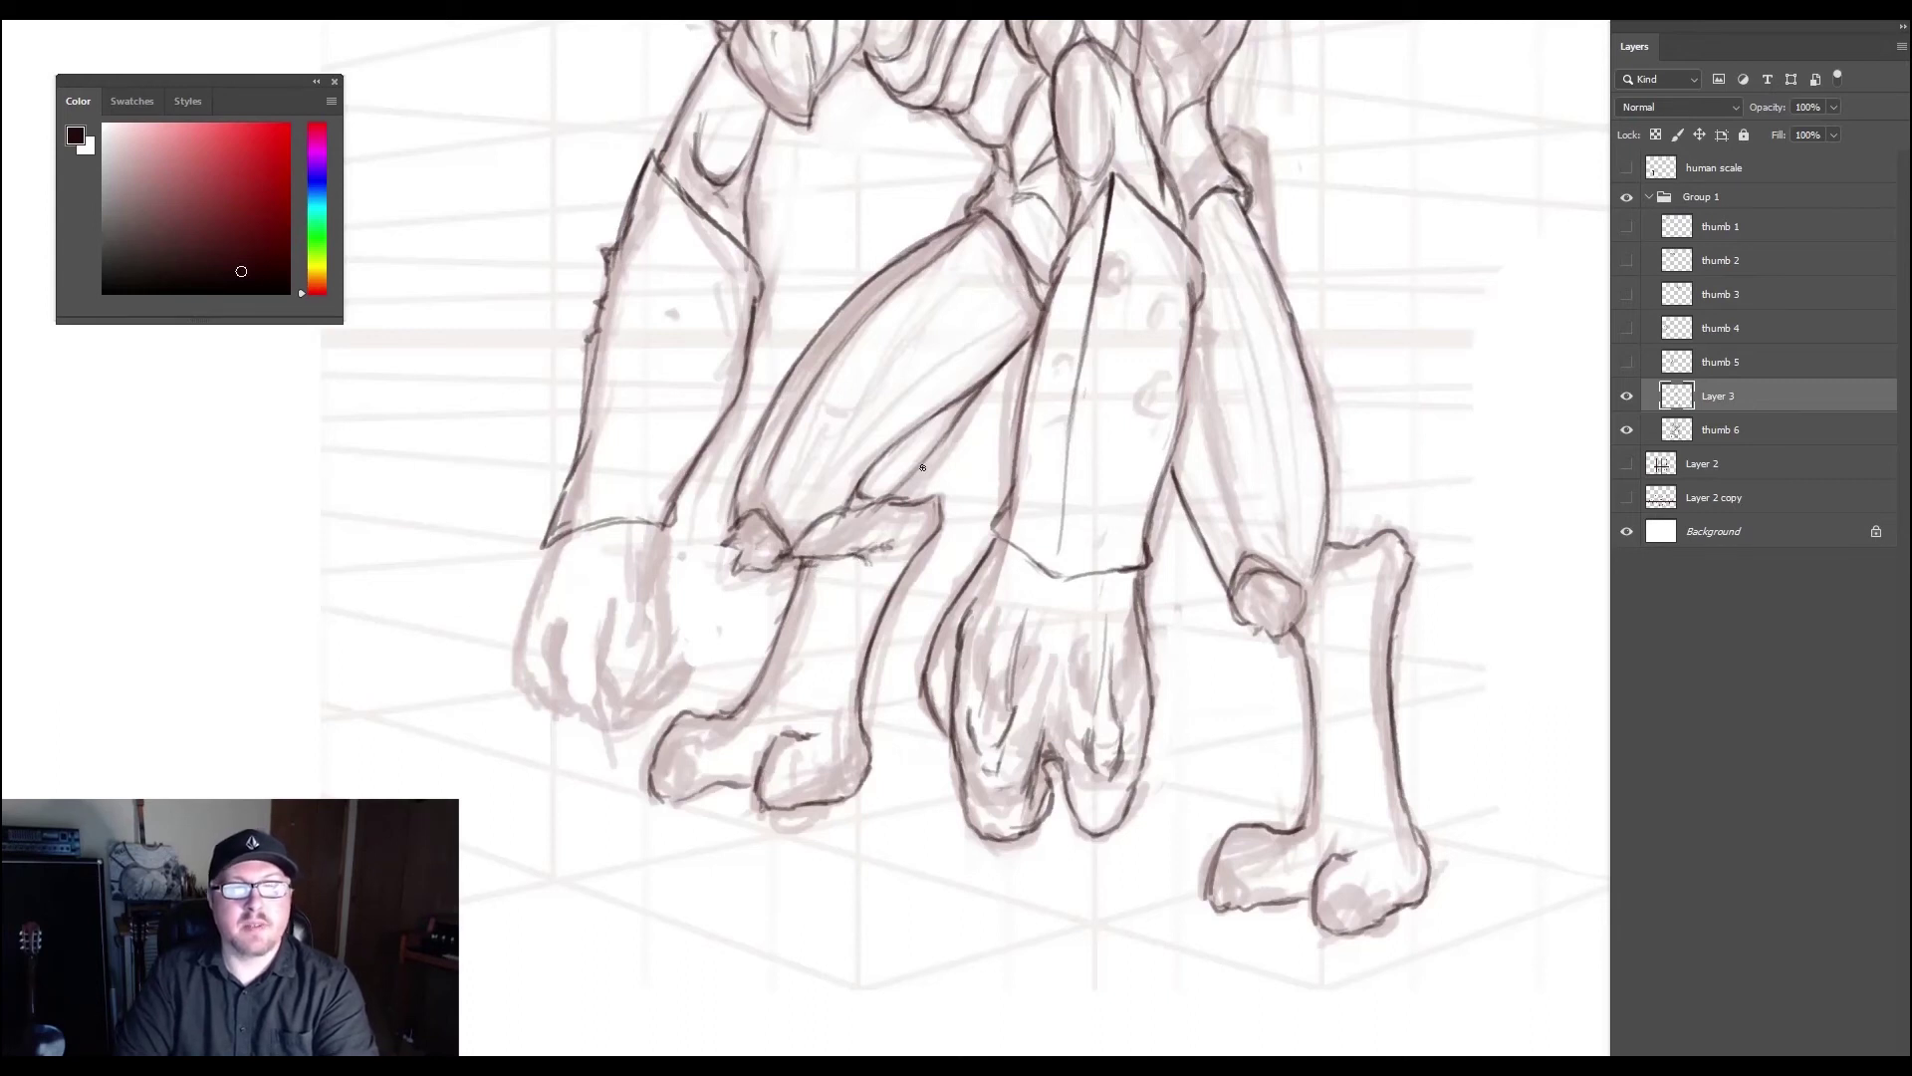
pyautogui.moveTo(1192, 344); pyautogui.dragTo(1230, 498)
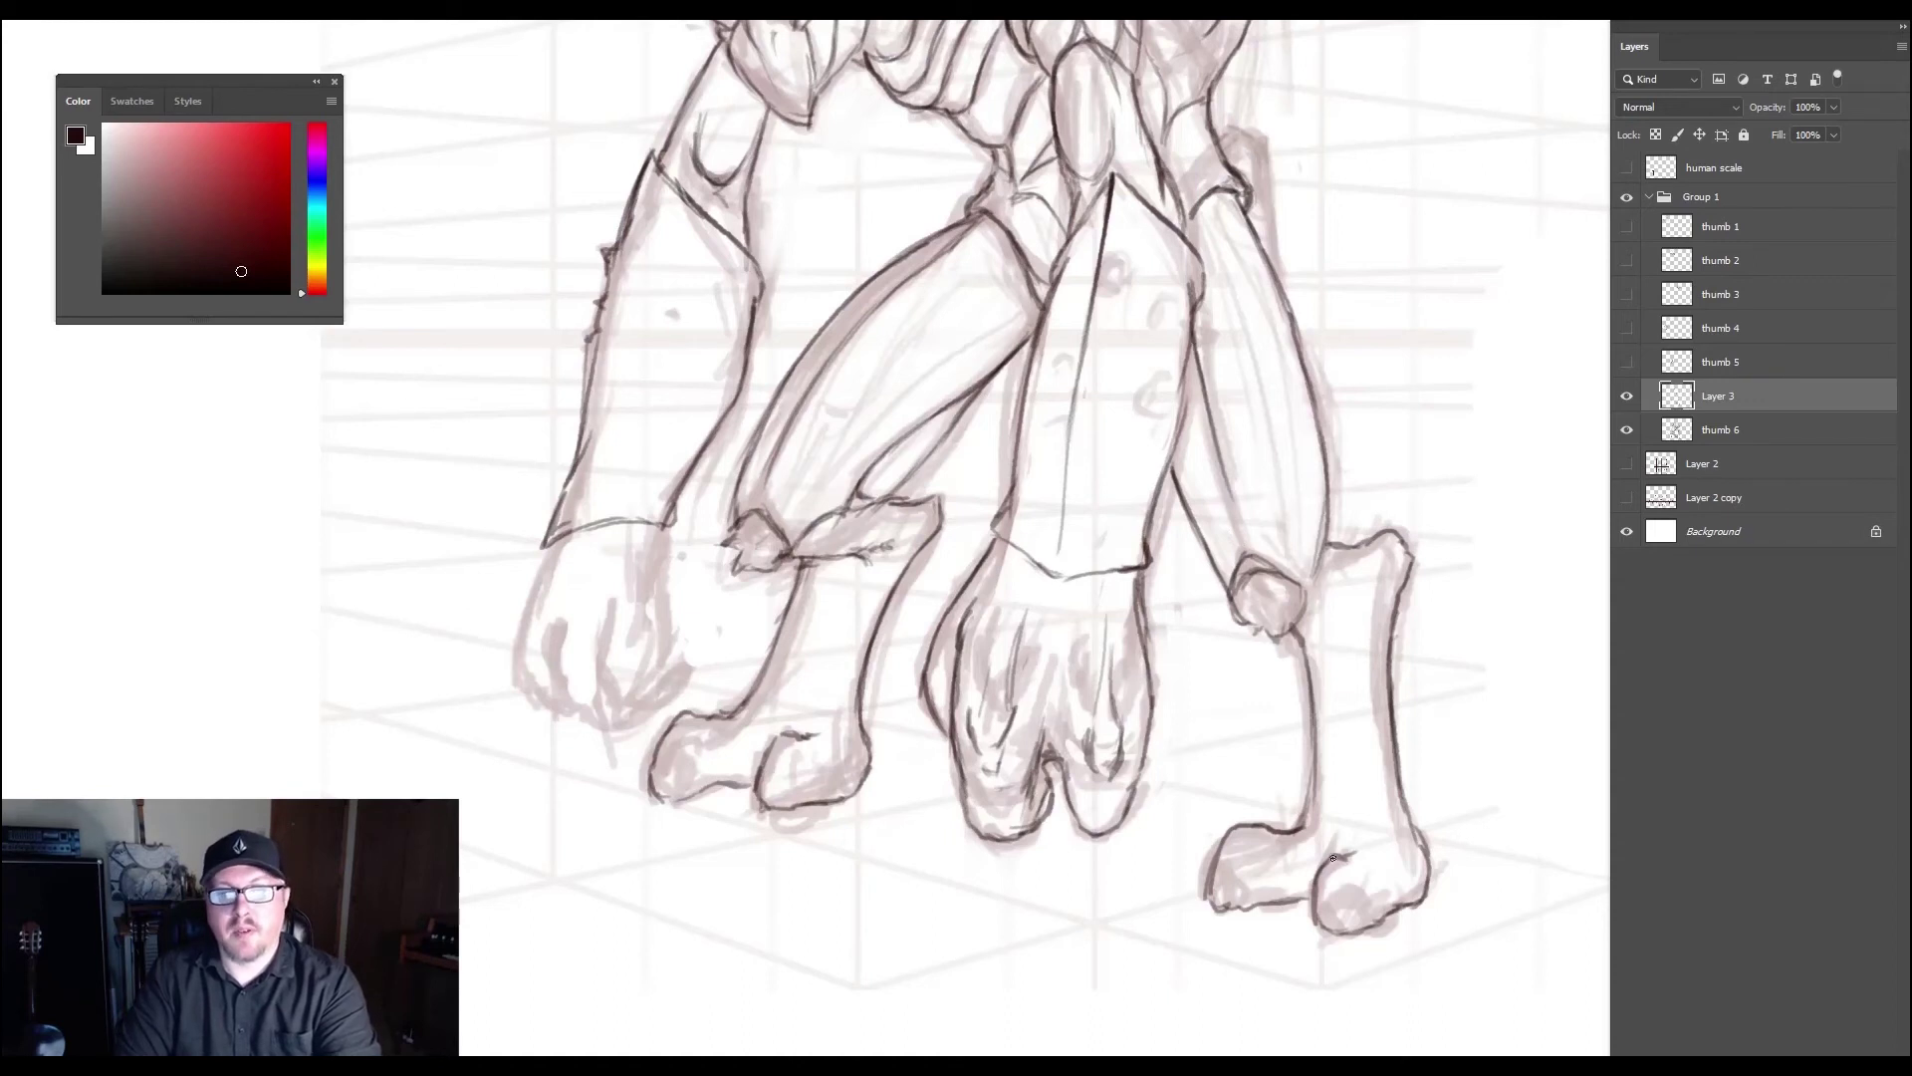
# - Add toe wrinkles and toenails to the rear hind foot and long tendon lines down its lower leg
pyautogui.moveTo(1355, 872)
pyautogui.mouseDown()
pyautogui.moveTo(1329, 865)
pyautogui.moveTo(1390, 882)
pyautogui.moveTo(1351, 854)
pyautogui.moveTo(1366, 815)
pyautogui.moveTo(1379, 824)
pyautogui.moveTo(1329, 804)
pyautogui.moveTo(1299, 874)
pyautogui.moveTo(1293, 842)
pyautogui.moveTo(1287, 891)
pyautogui.moveTo(1257, 832)
pyautogui.moveTo(1226, 848)
pyautogui.moveTo(1272, 836)
pyautogui.mouseUp()
pyautogui.moveTo(1323, 917)
pyautogui.mouseDown()
pyautogui.moveTo(1347, 895)
pyautogui.moveTo(1340, 918)
pyautogui.mouseUp()
pyautogui.moveTo(1235, 885); pyautogui.dragTo(1218, 878)
pyautogui.moveTo(1336, 632)
pyautogui.mouseDown()
pyautogui.moveTo(1338, 768)
pyautogui.moveTo(1330, 672)
pyautogui.mouseUp()
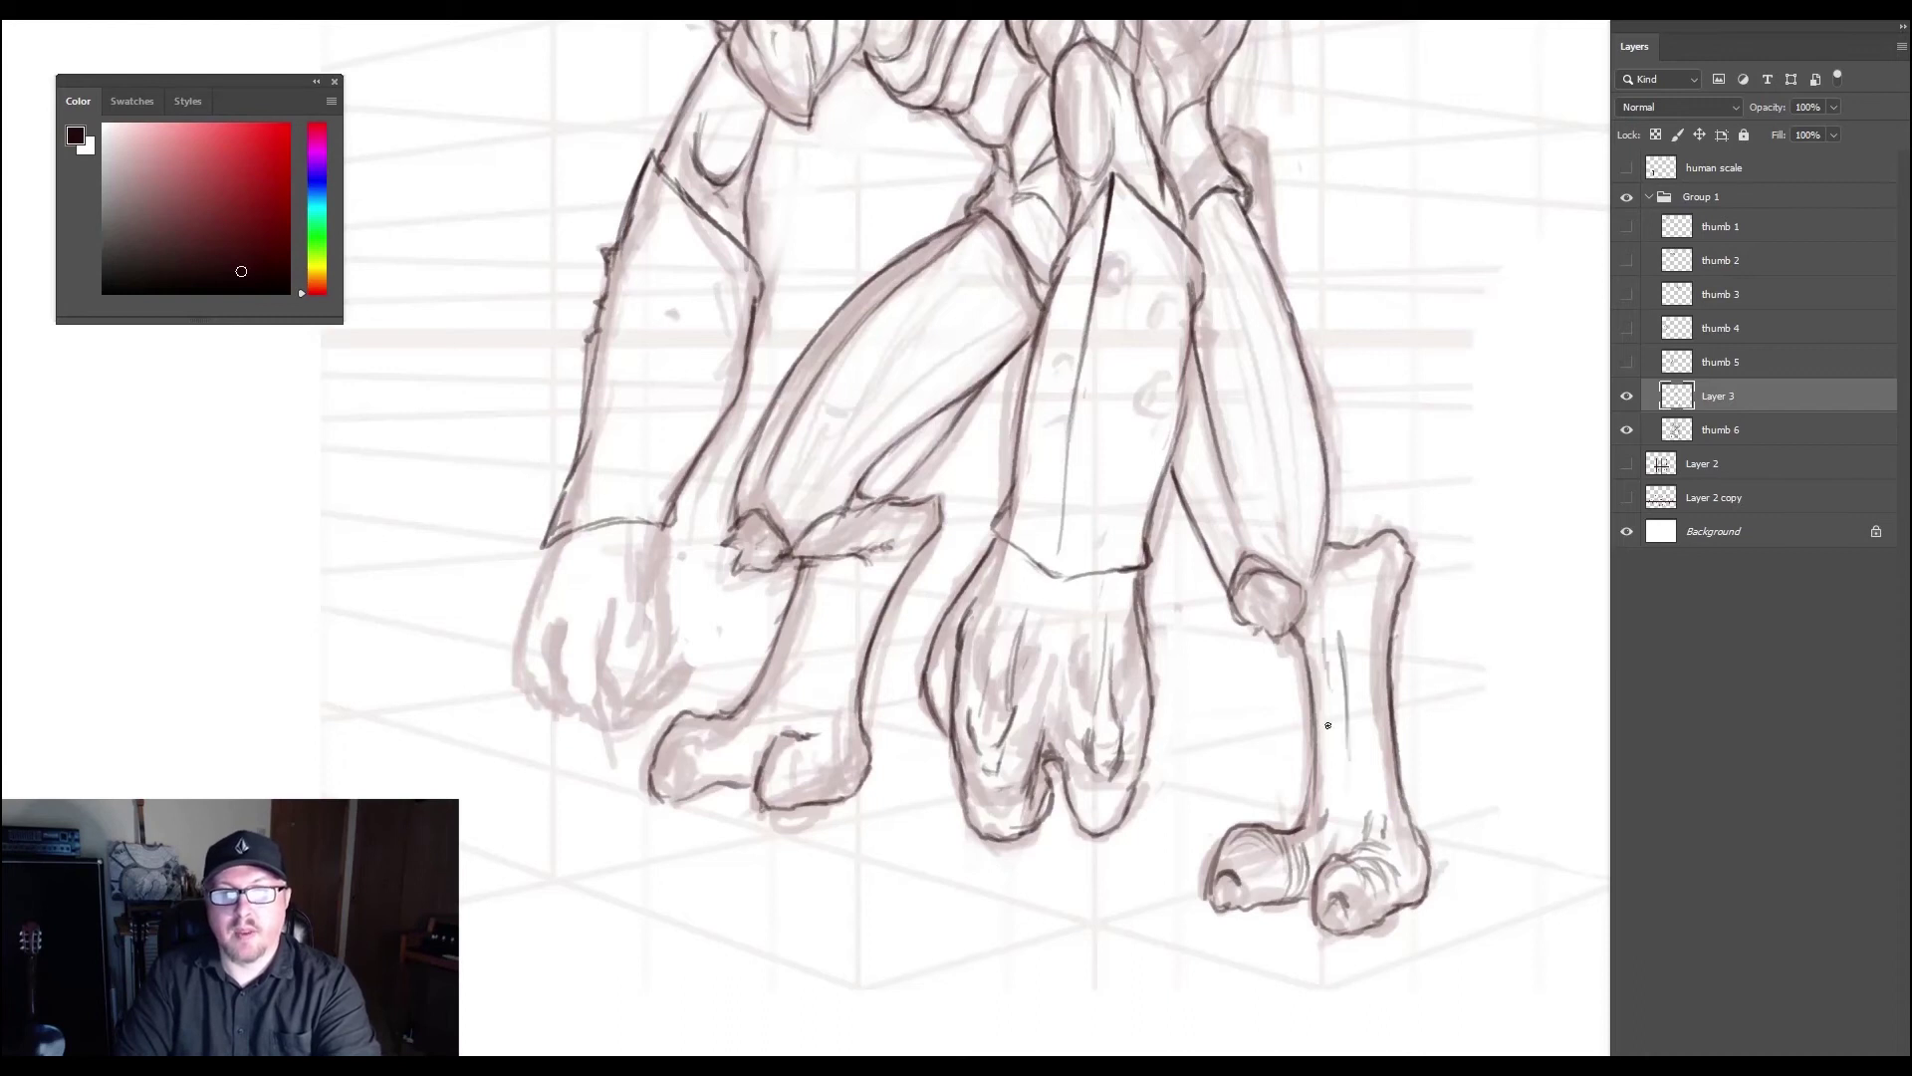
pyautogui.moveTo(1362, 810)
pyautogui.mouseDown()
pyautogui.moveTo(1346, 670)
pyautogui.moveTo(1354, 732)
pyautogui.mouseUp()
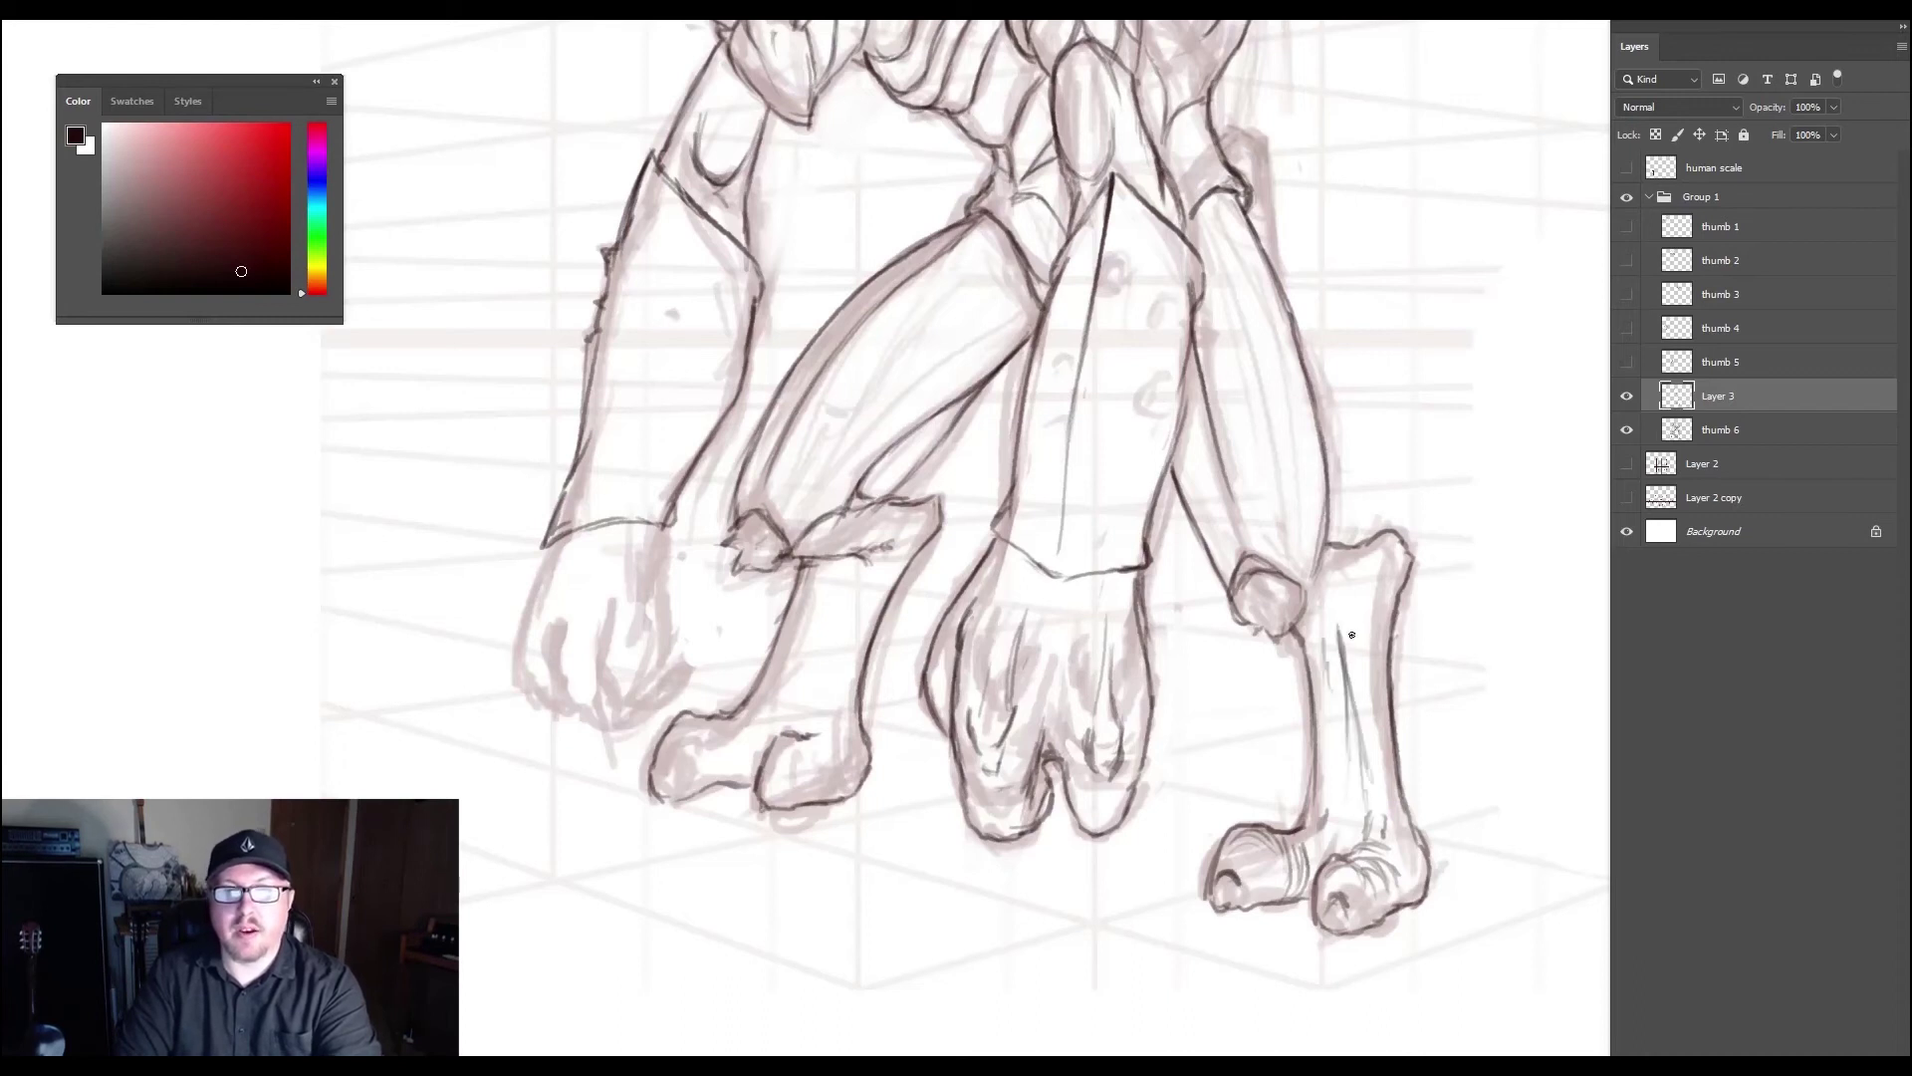
pyautogui.moveTo(1350, 658)
pyautogui.mouseDown()
pyautogui.moveTo(1356, 601)
pyautogui.moveTo(1352, 629)
pyautogui.mouseUp()
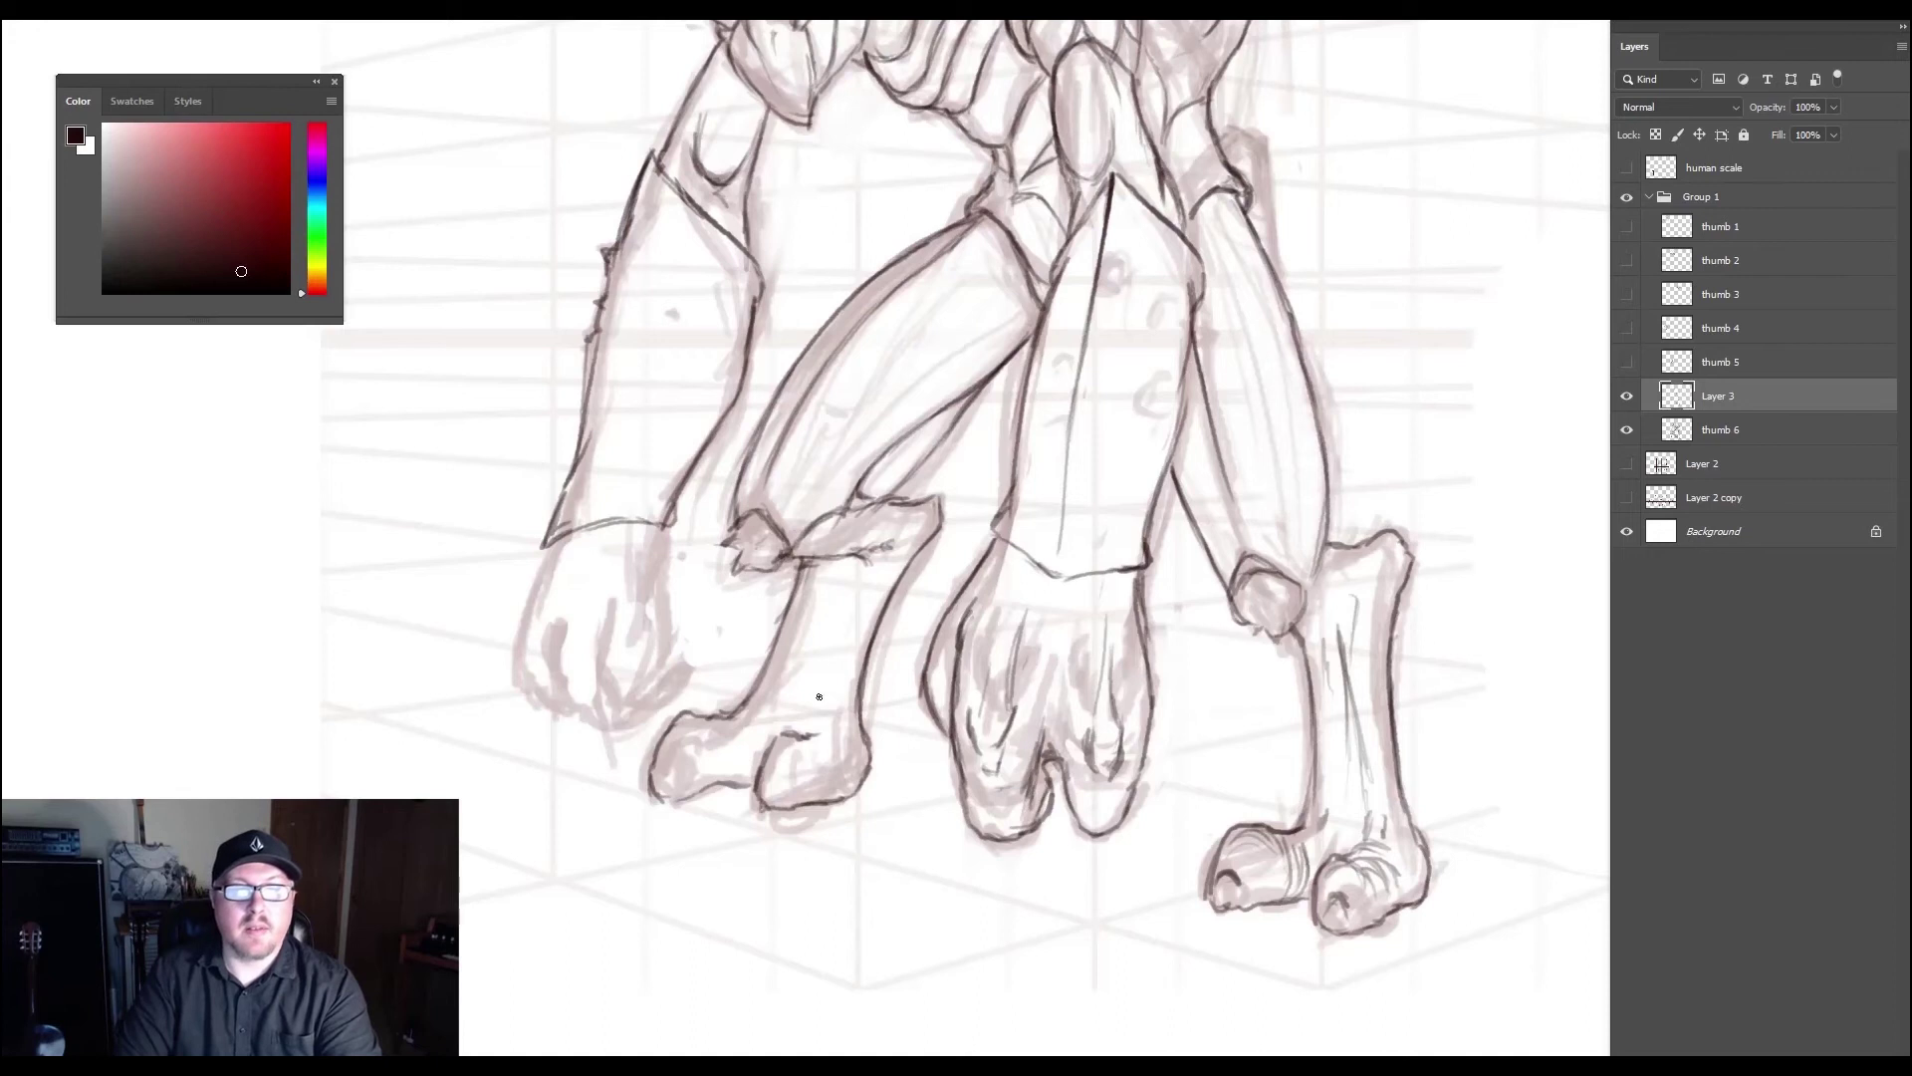
# - Draw tendon lines and a band of short wrinkles along the other hind leg's shin above the foot
pyautogui.moveTo(818, 696); pyautogui.dragTo(847, 639)
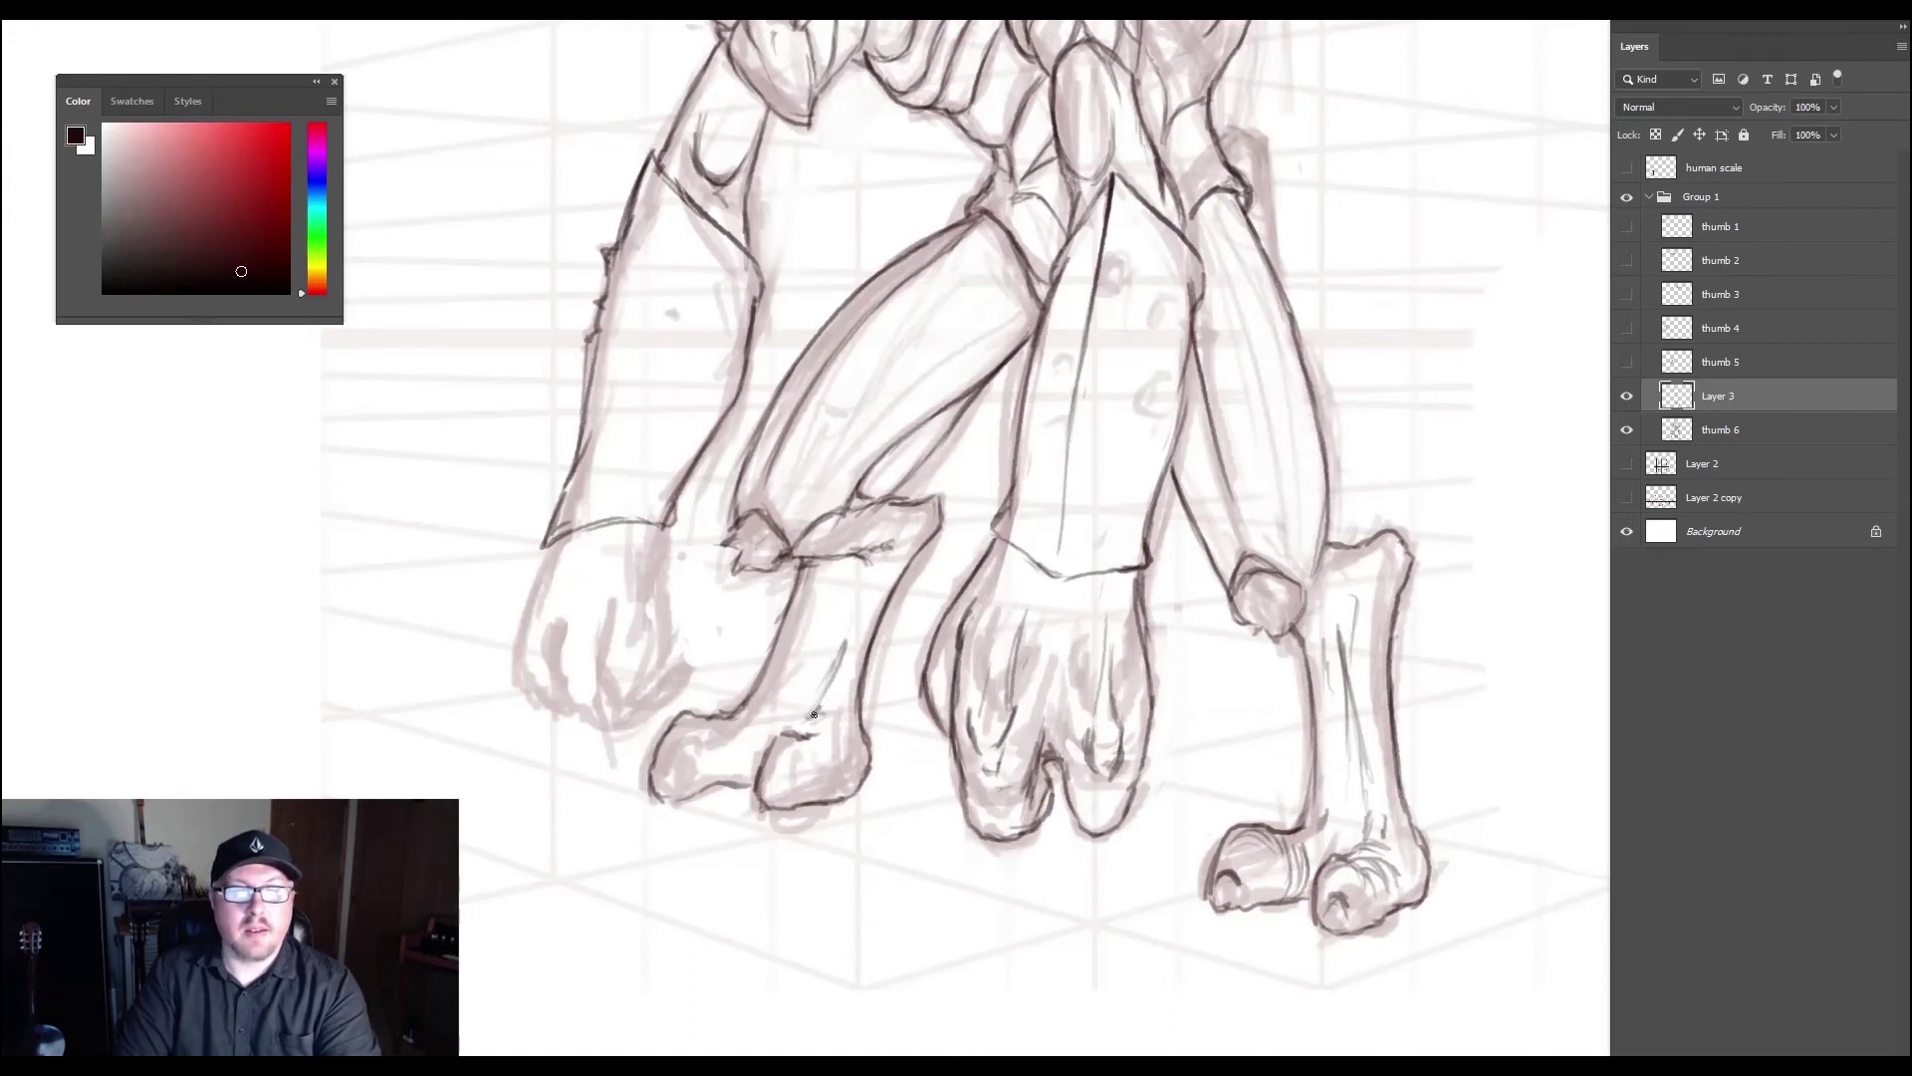
pyautogui.moveTo(813, 714)
pyautogui.mouseDown()
pyautogui.moveTo(837, 698)
pyautogui.moveTo(756, 716)
pyautogui.moveTo(803, 626)
pyautogui.moveTo(816, 678)
pyautogui.moveTo(778, 714)
pyautogui.moveTo(816, 682)
pyautogui.moveTo(861, 551)
pyautogui.moveTo(885, 545)
pyautogui.mouseUp()
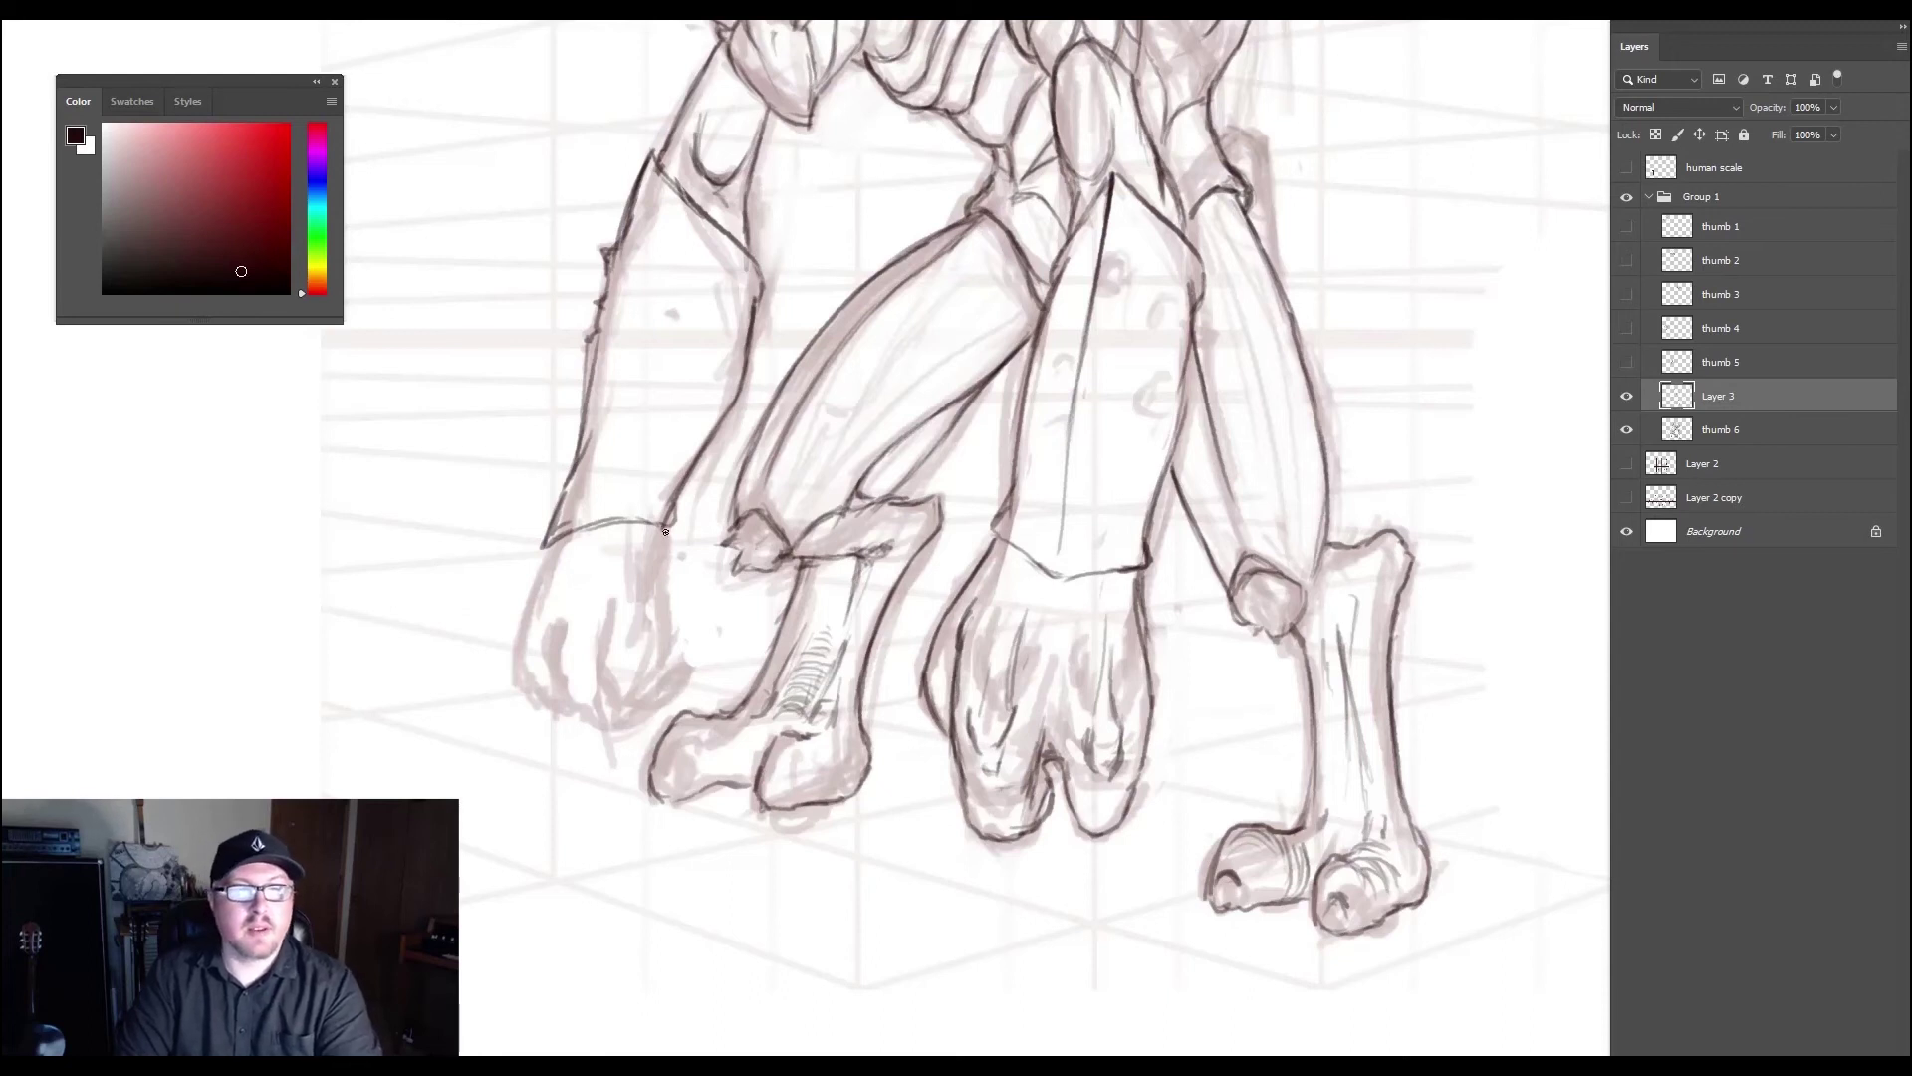
# - Trace both sides of the outer front hand below the wrist and draw the dividing lines between its fingers
pyautogui.moveTo(665, 527); pyautogui.dragTo(671, 600)
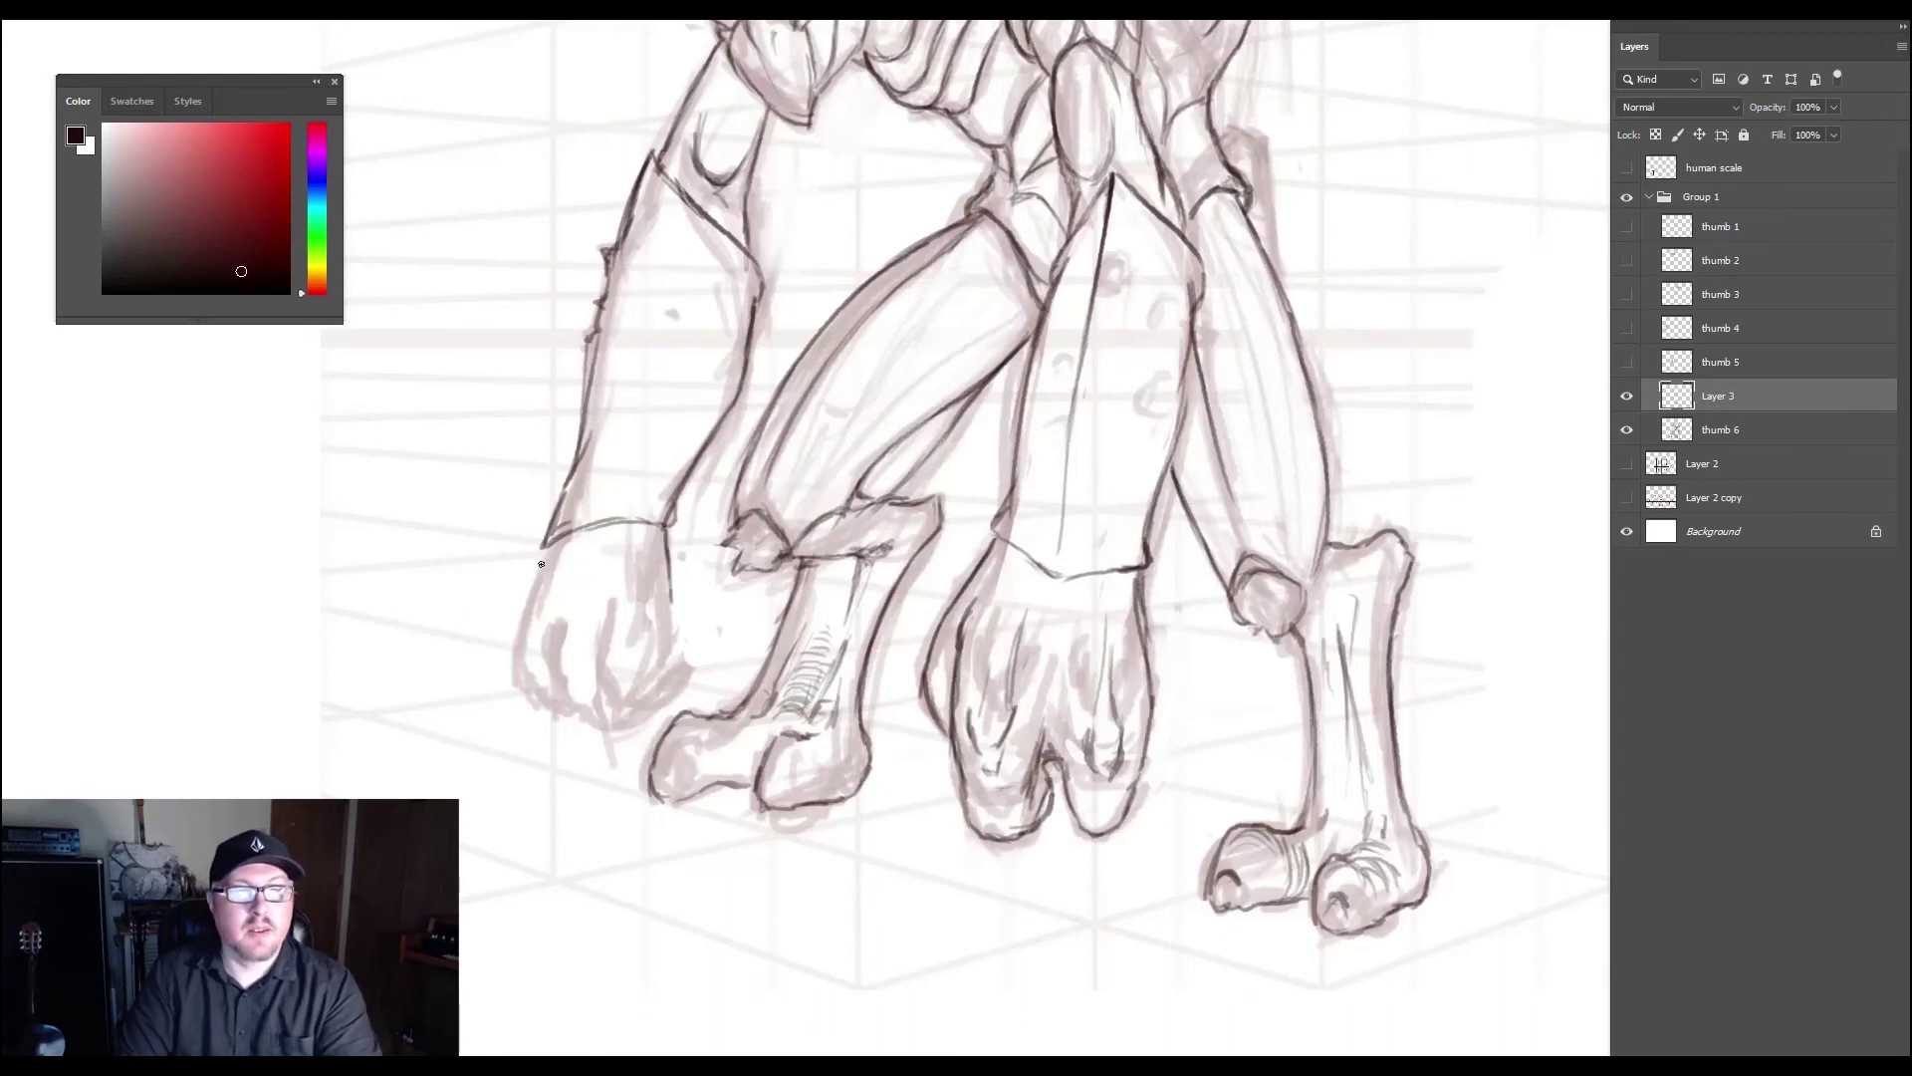
pyautogui.moveTo(553, 546); pyautogui.dragTo(531, 610)
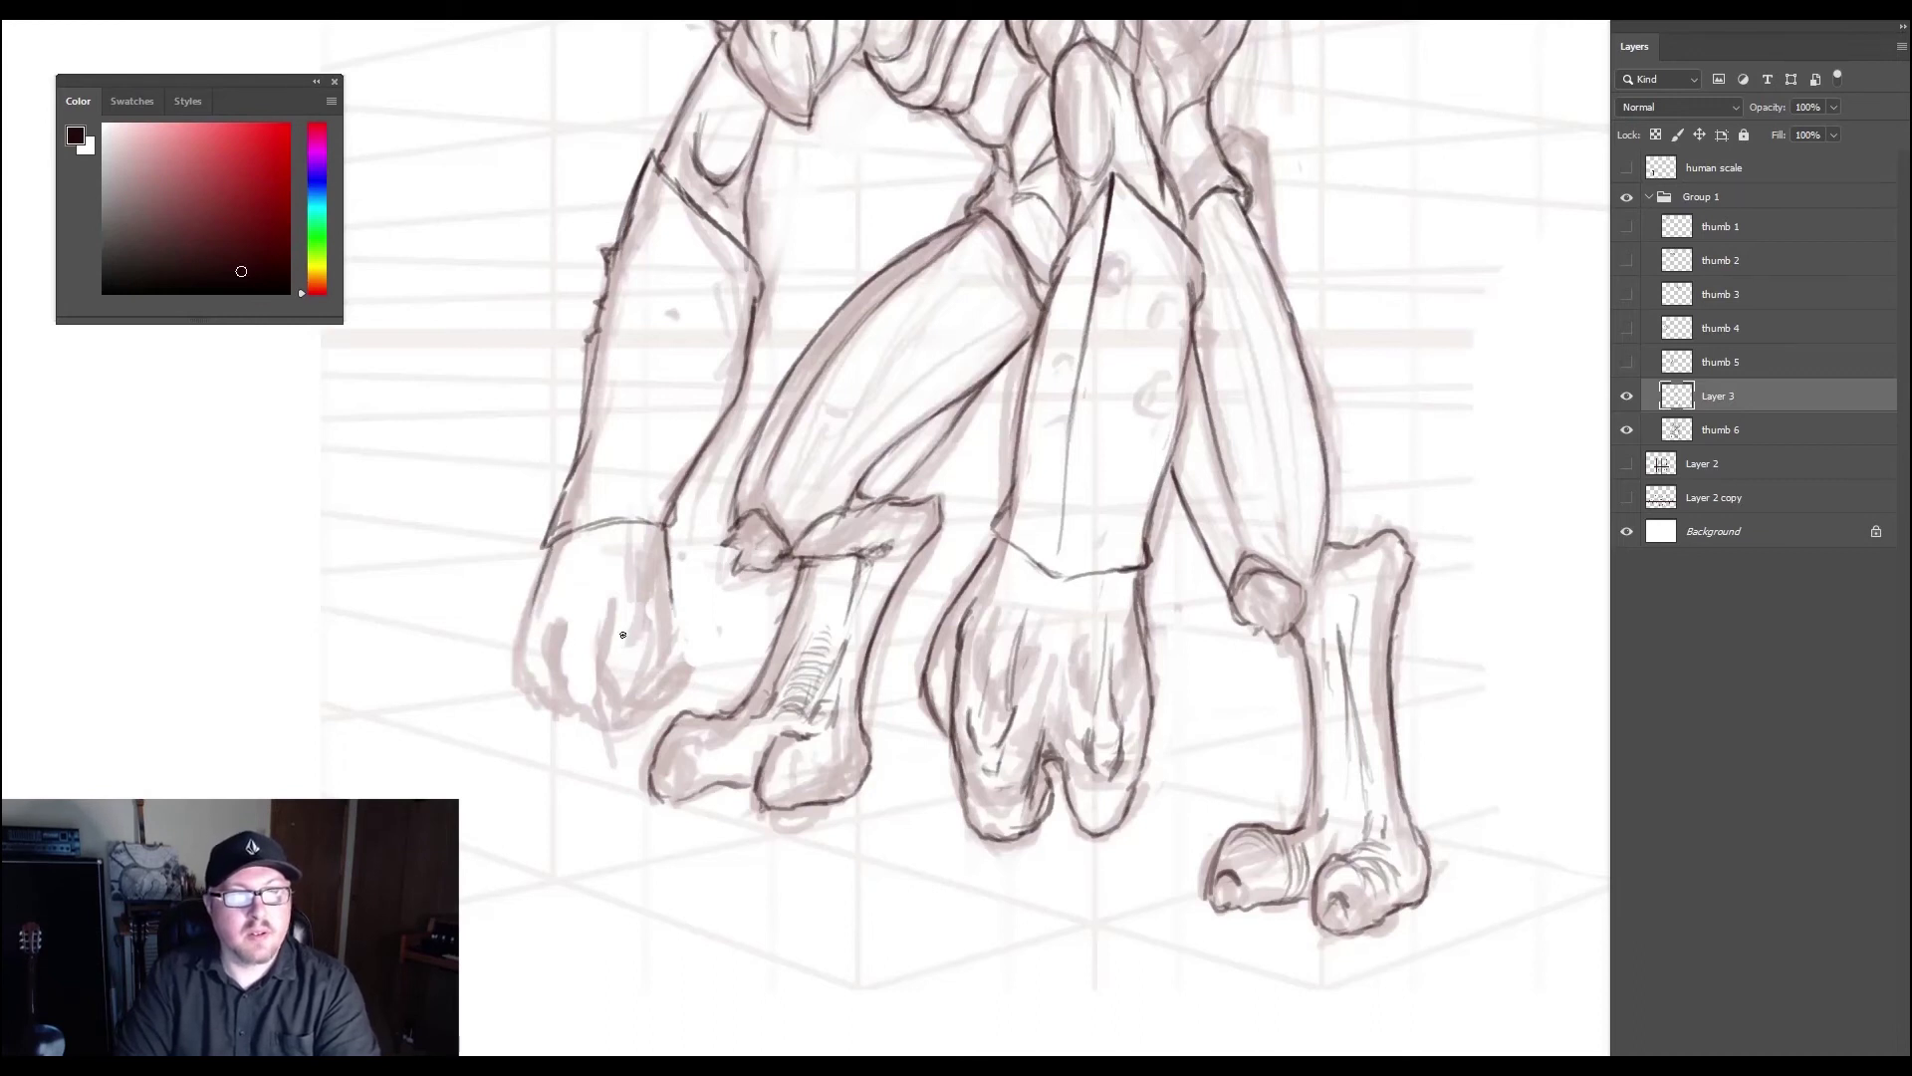
pyautogui.moveTo(625, 618)
pyautogui.mouseDown()
pyautogui.moveTo(616, 668)
pyautogui.moveTo(564, 663)
pyautogui.moveTo(565, 646)
pyautogui.mouseUp()
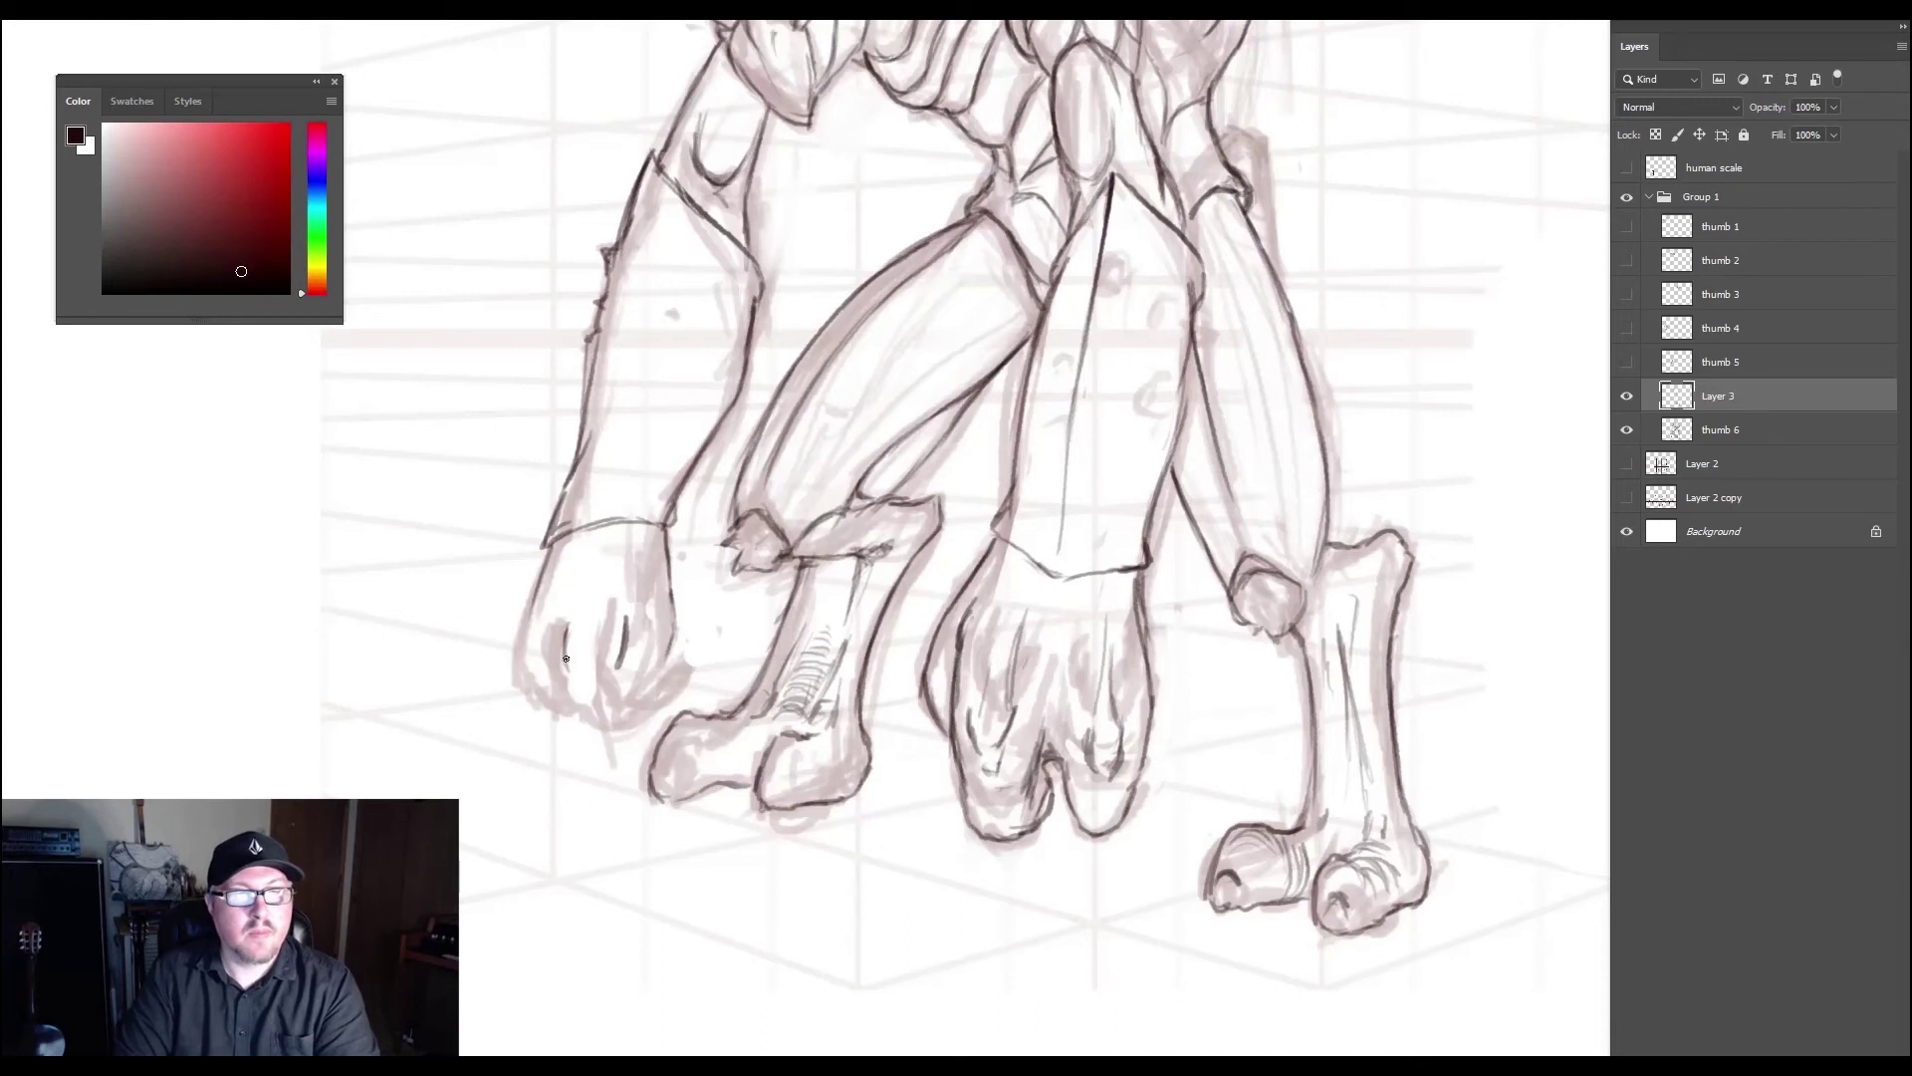
pyautogui.moveTo(566, 659)
pyautogui.mouseDown()
pyautogui.moveTo(569, 638)
pyautogui.moveTo(524, 647)
pyautogui.moveTo(554, 717)
pyautogui.mouseUp()
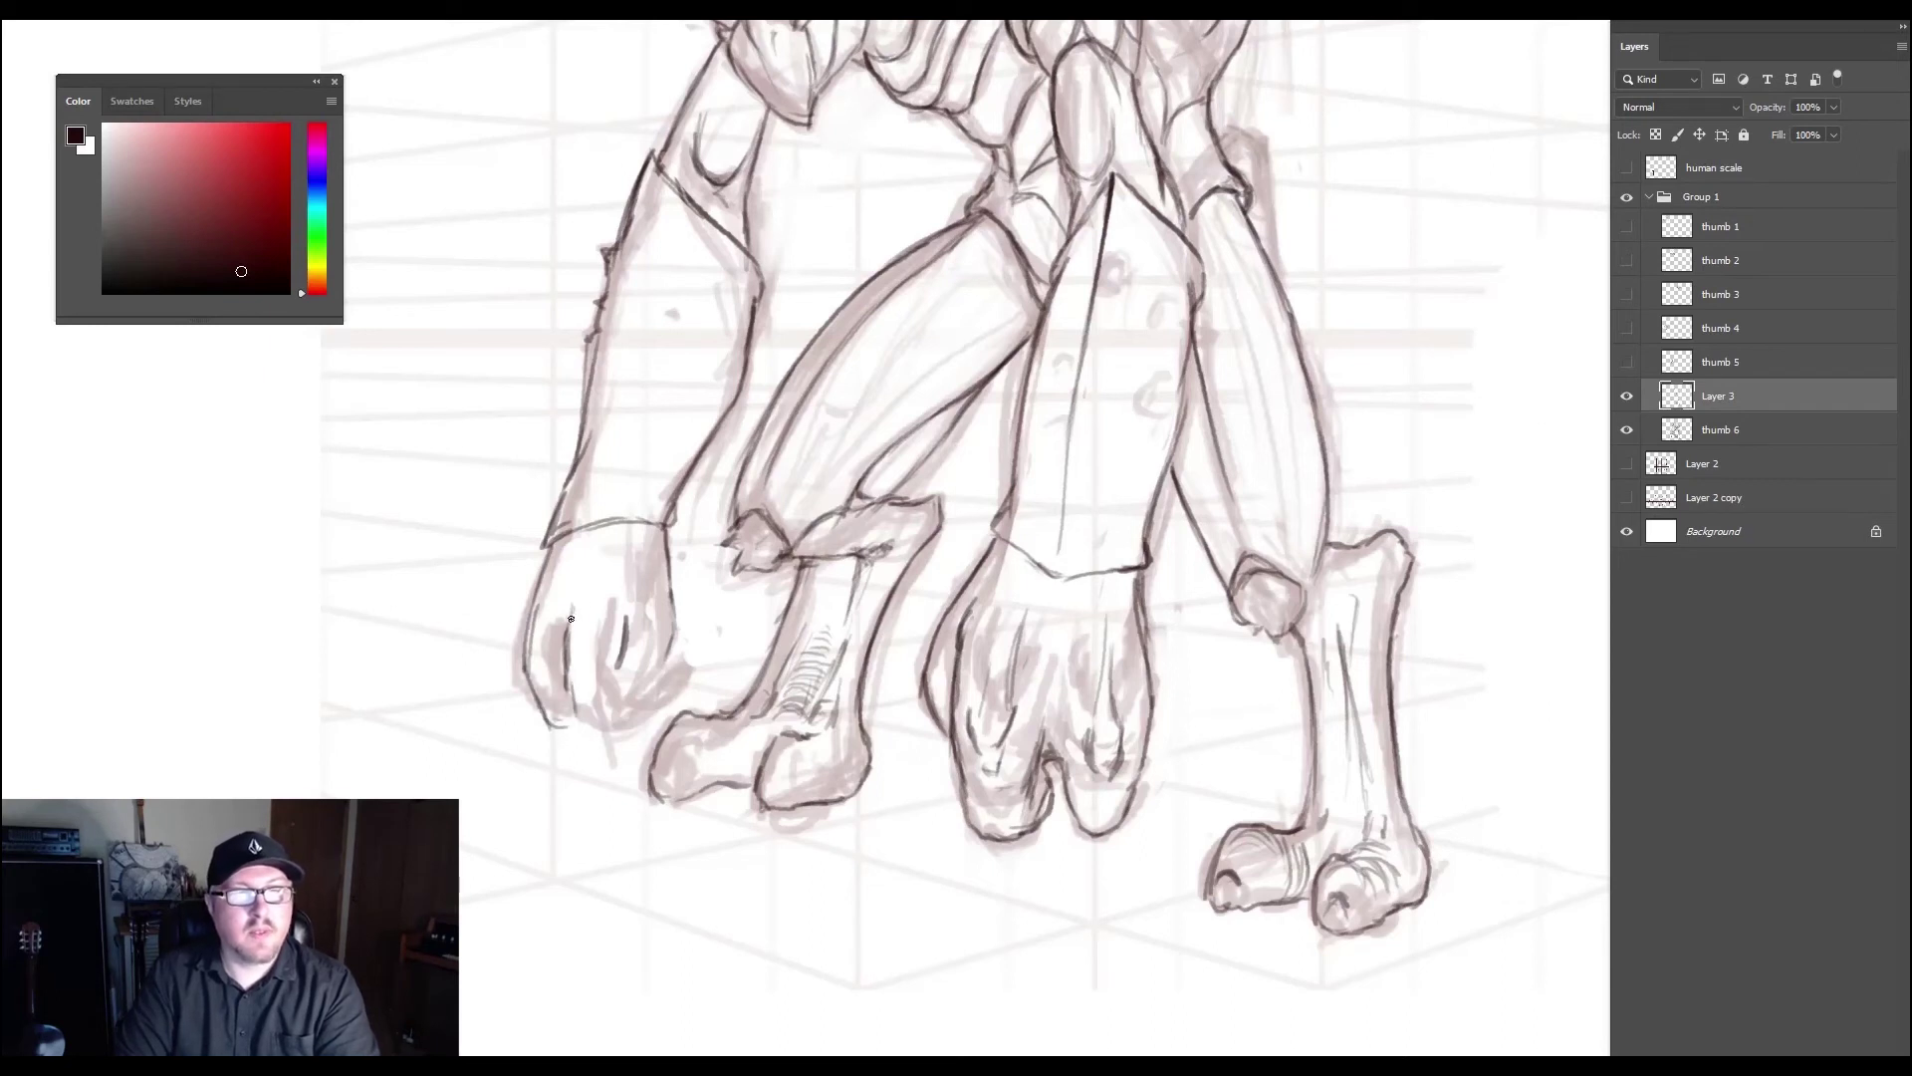
pyautogui.moveTo(607, 632)
pyautogui.mouseDown()
pyautogui.moveTo(582, 670)
pyautogui.moveTo(626, 700)
pyautogui.moveTo(627, 739)
pyautogui.mouseUp()
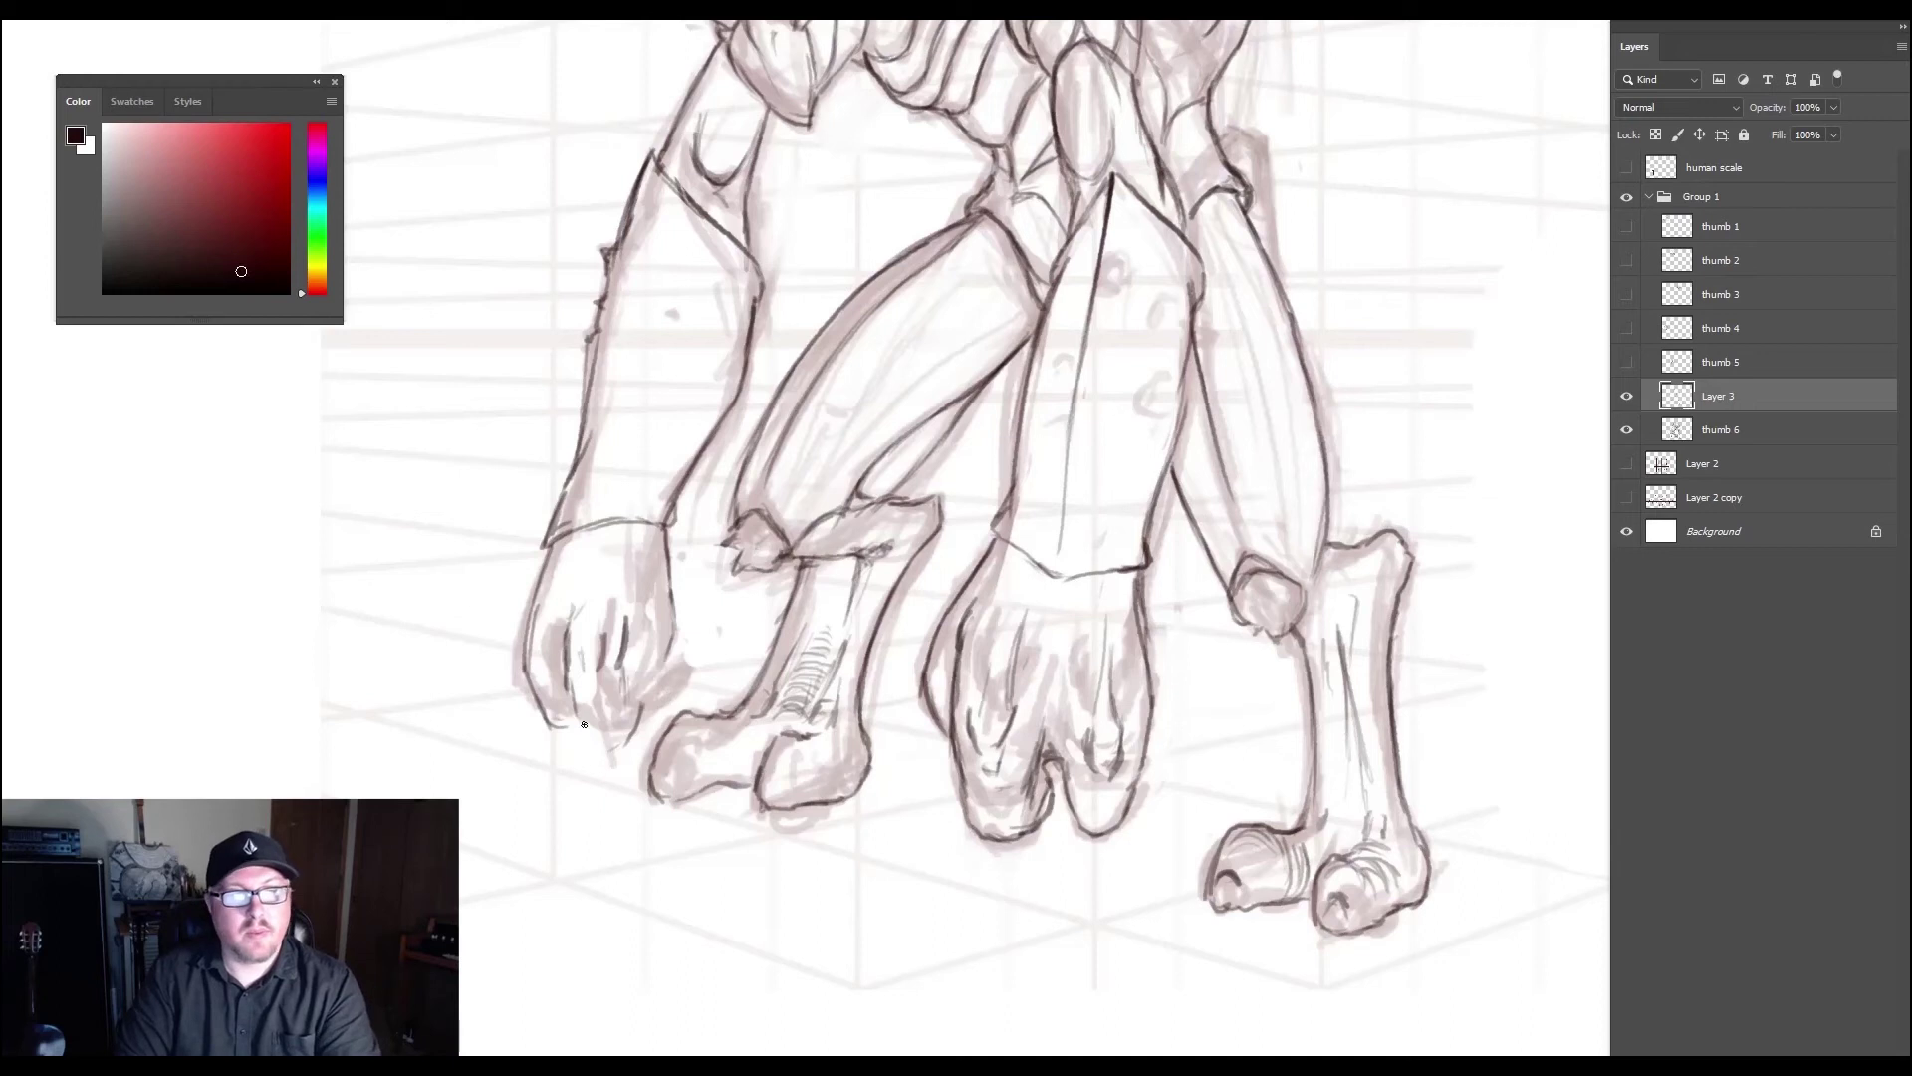
# - Outline the rounded fingertips of the outer front hand and close the gaps between the fingers
pyautogui.moveTo(599, 733)
pyautogui.mouseDown()
pyautogui.moveTo(616, 745)
pyautogui.moveTo(587, 715)
pyautogui.mouseUp()
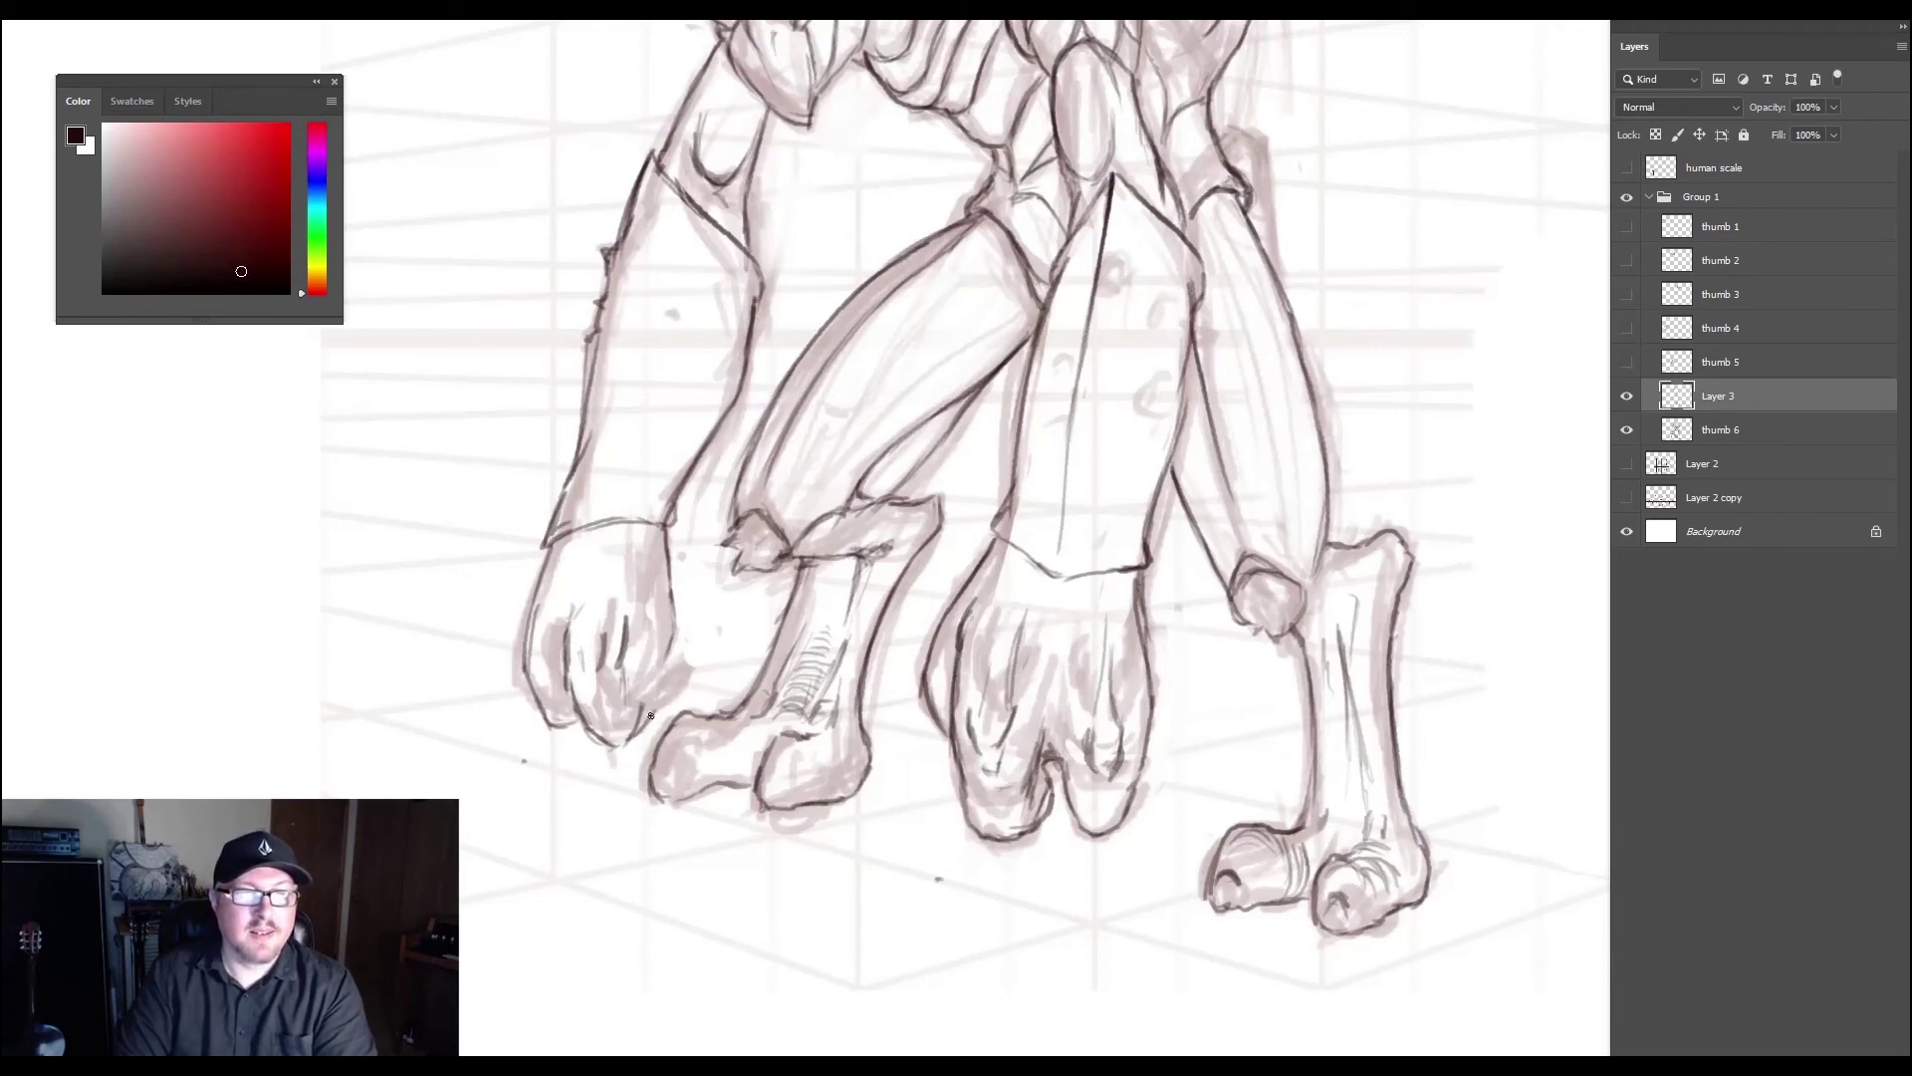
pyautogui.moveTo(628, 745)
pyautogui.mouseDown()
pyautogui.moveTo(657, 737)
pyautogui.moveTo(640, 707)
pyautogui.moveTo(644, 740)
pyautogui.moveTo(676, 697)
pyautogui.moveTo(664, 683)
pyautogui.moveTo(662, 704)
pyautogui.mouseUp()
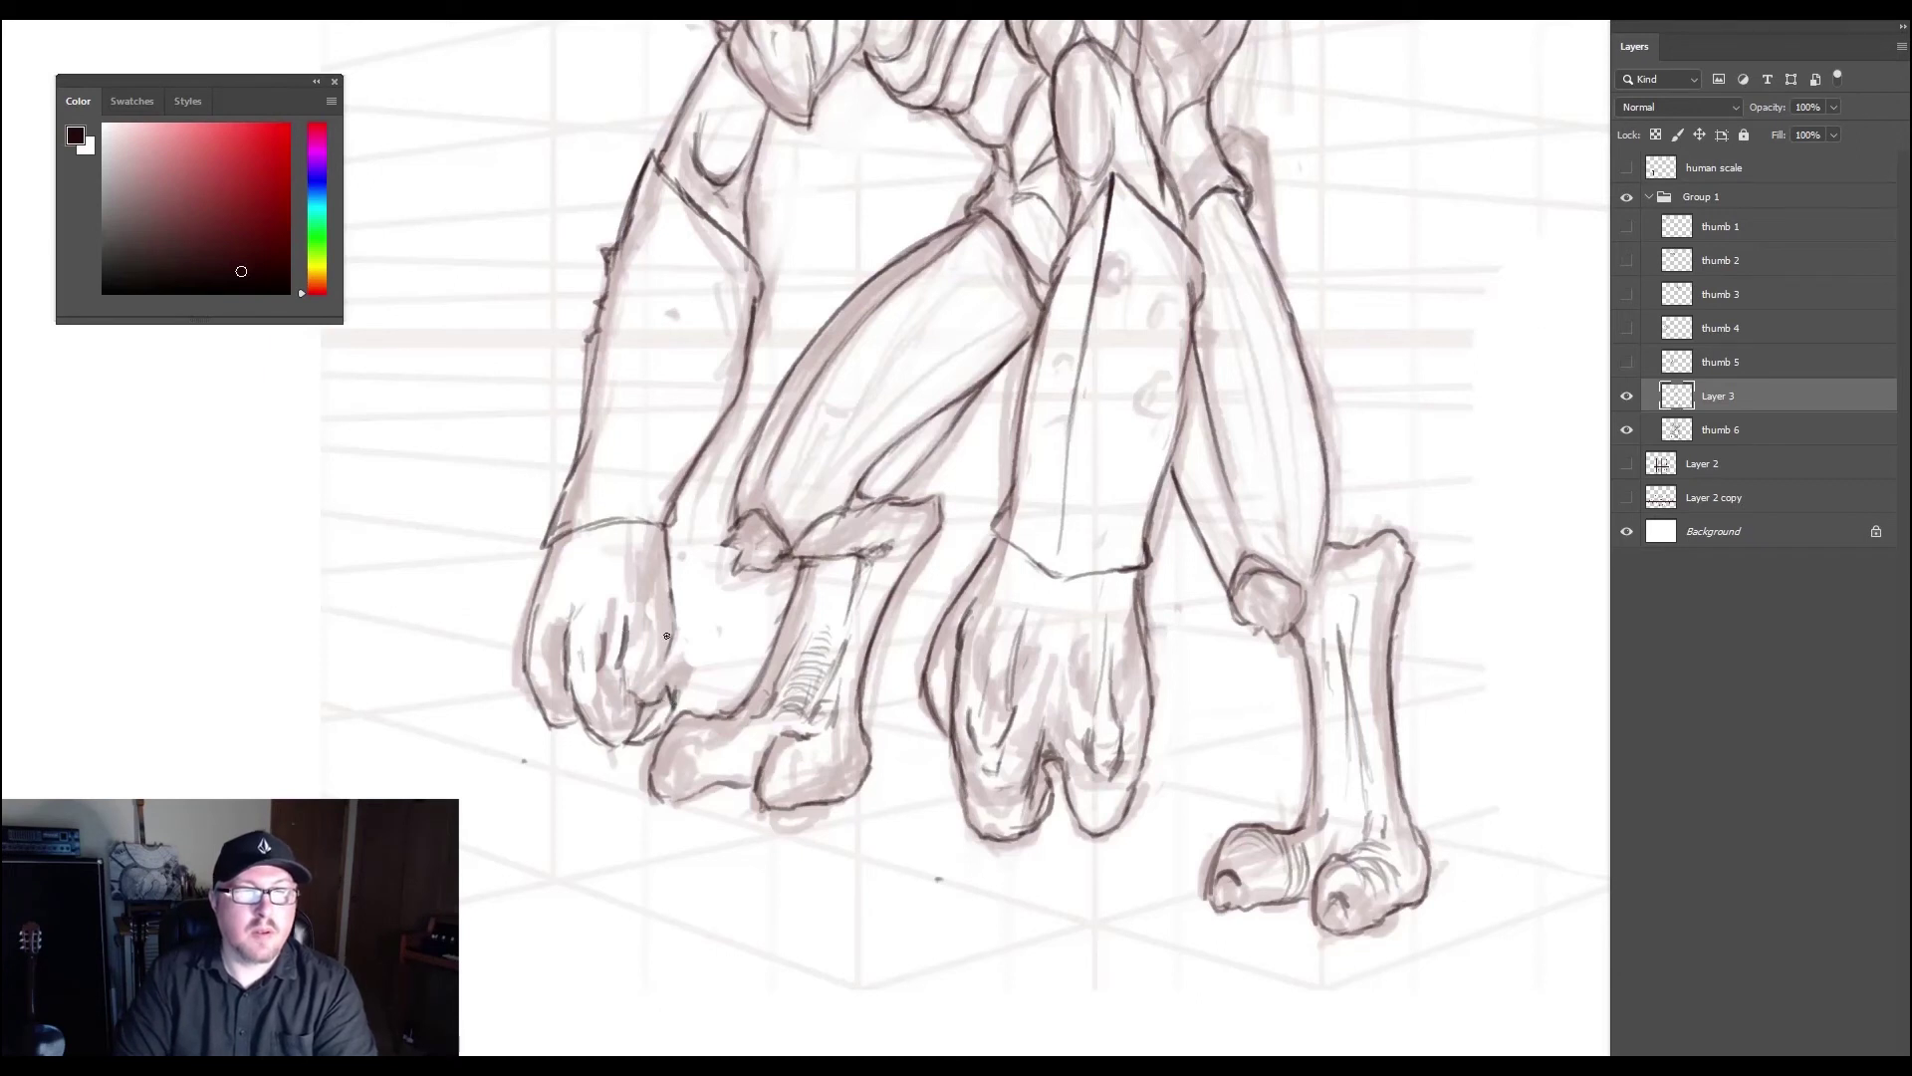
pyautogui.moveTo(623, 642)
pyautogui.mouseDown()
pyautogui.moveTo(575, 707)
pyautogui.moveTo(567, 686)
pyautogui.moveTo(616, 742)
pyautogui.mouseUp()
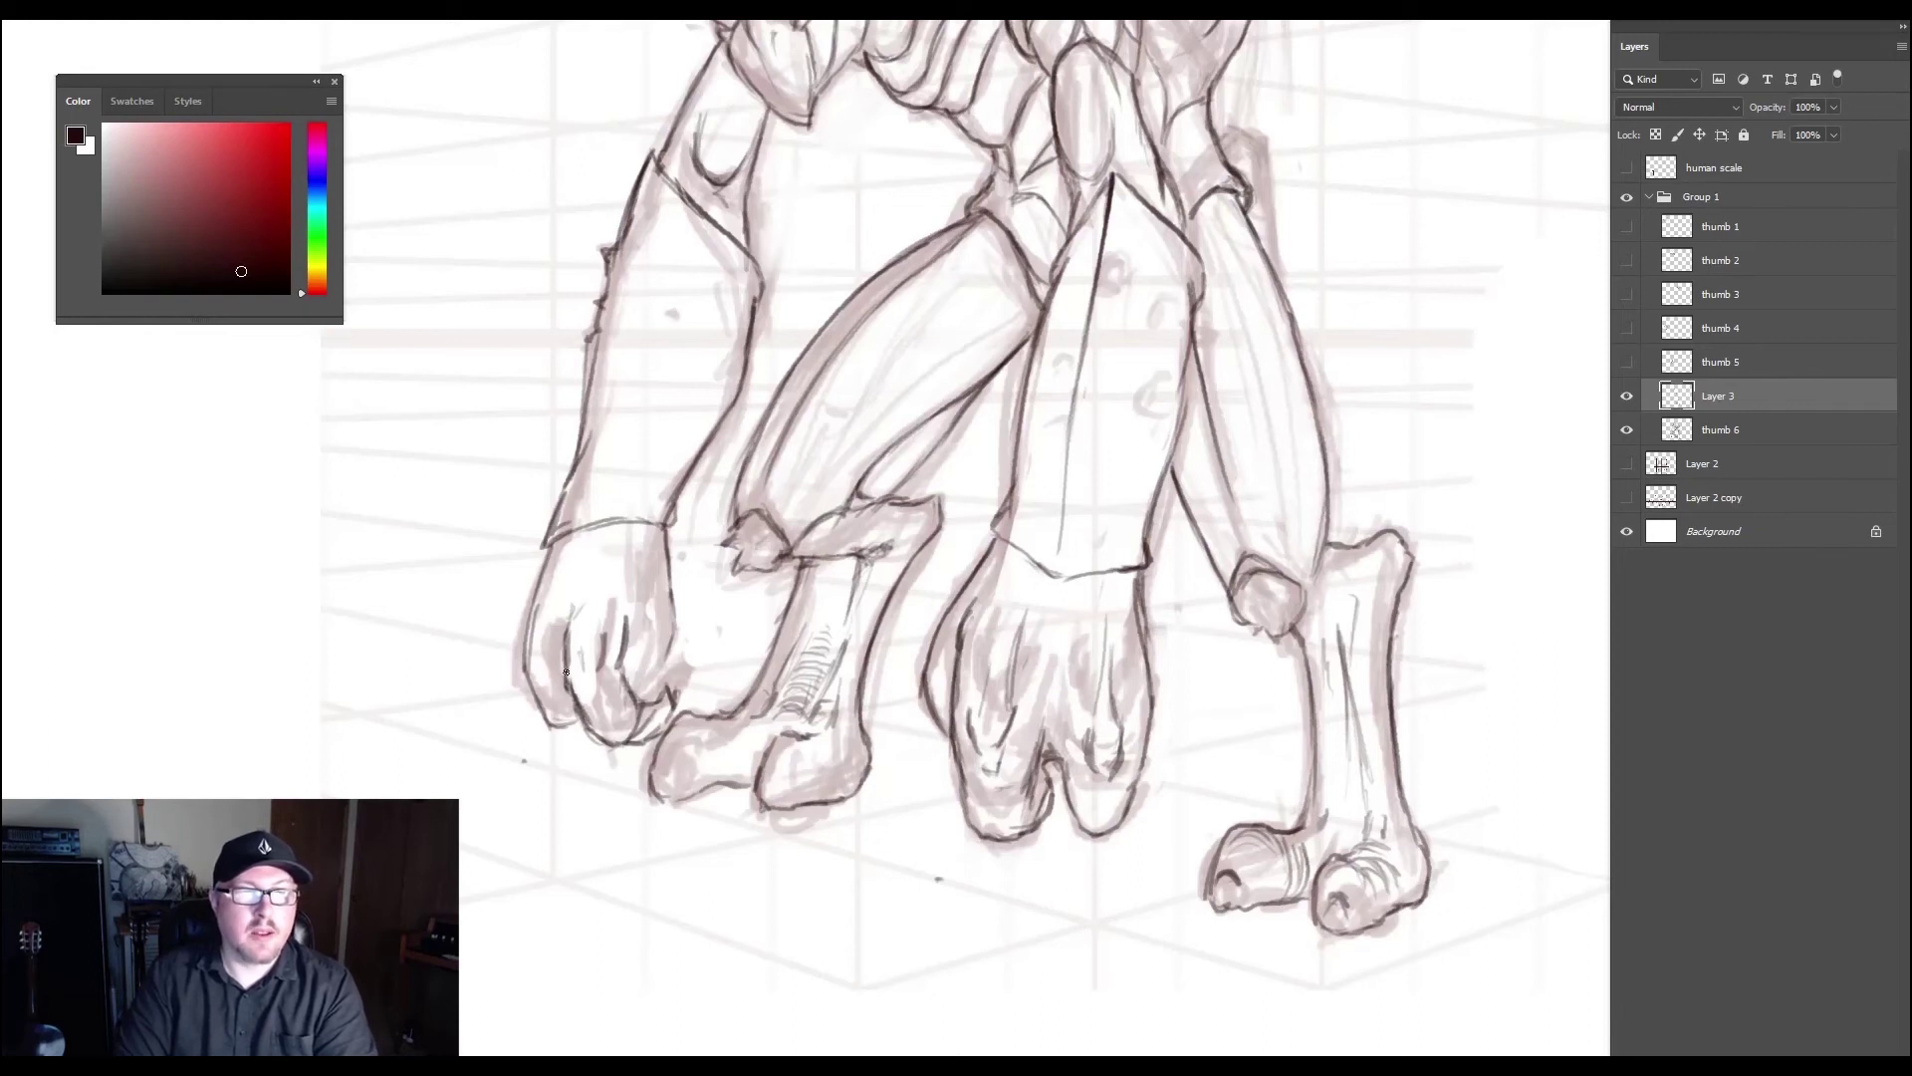
pyautogui.moveTo(555, 721); pyautogui.dragTo(587, 729)
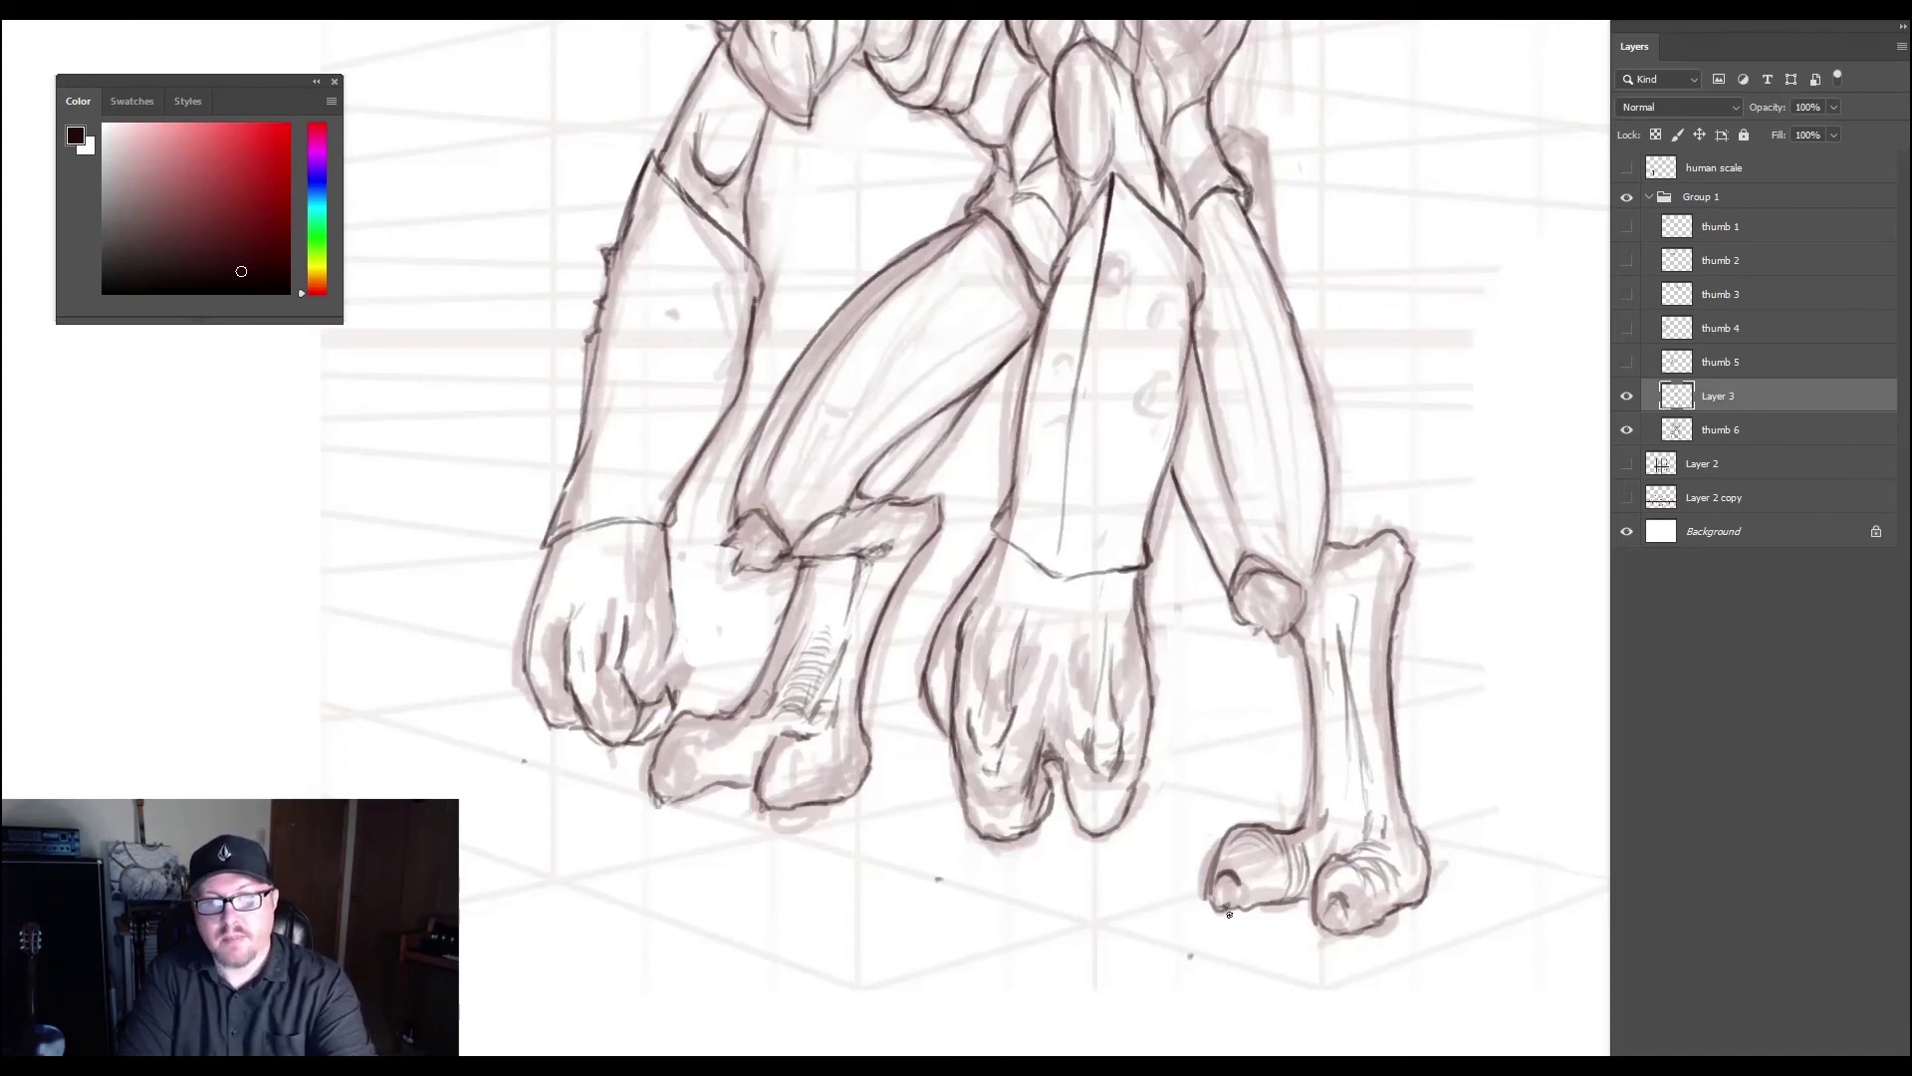
# - Add bands of short wrinkles along both hind shins and darken the creases above the kneecaps
pyautogui.moveTo(1177, 953); pyautogui.dragTo(1251, 911)
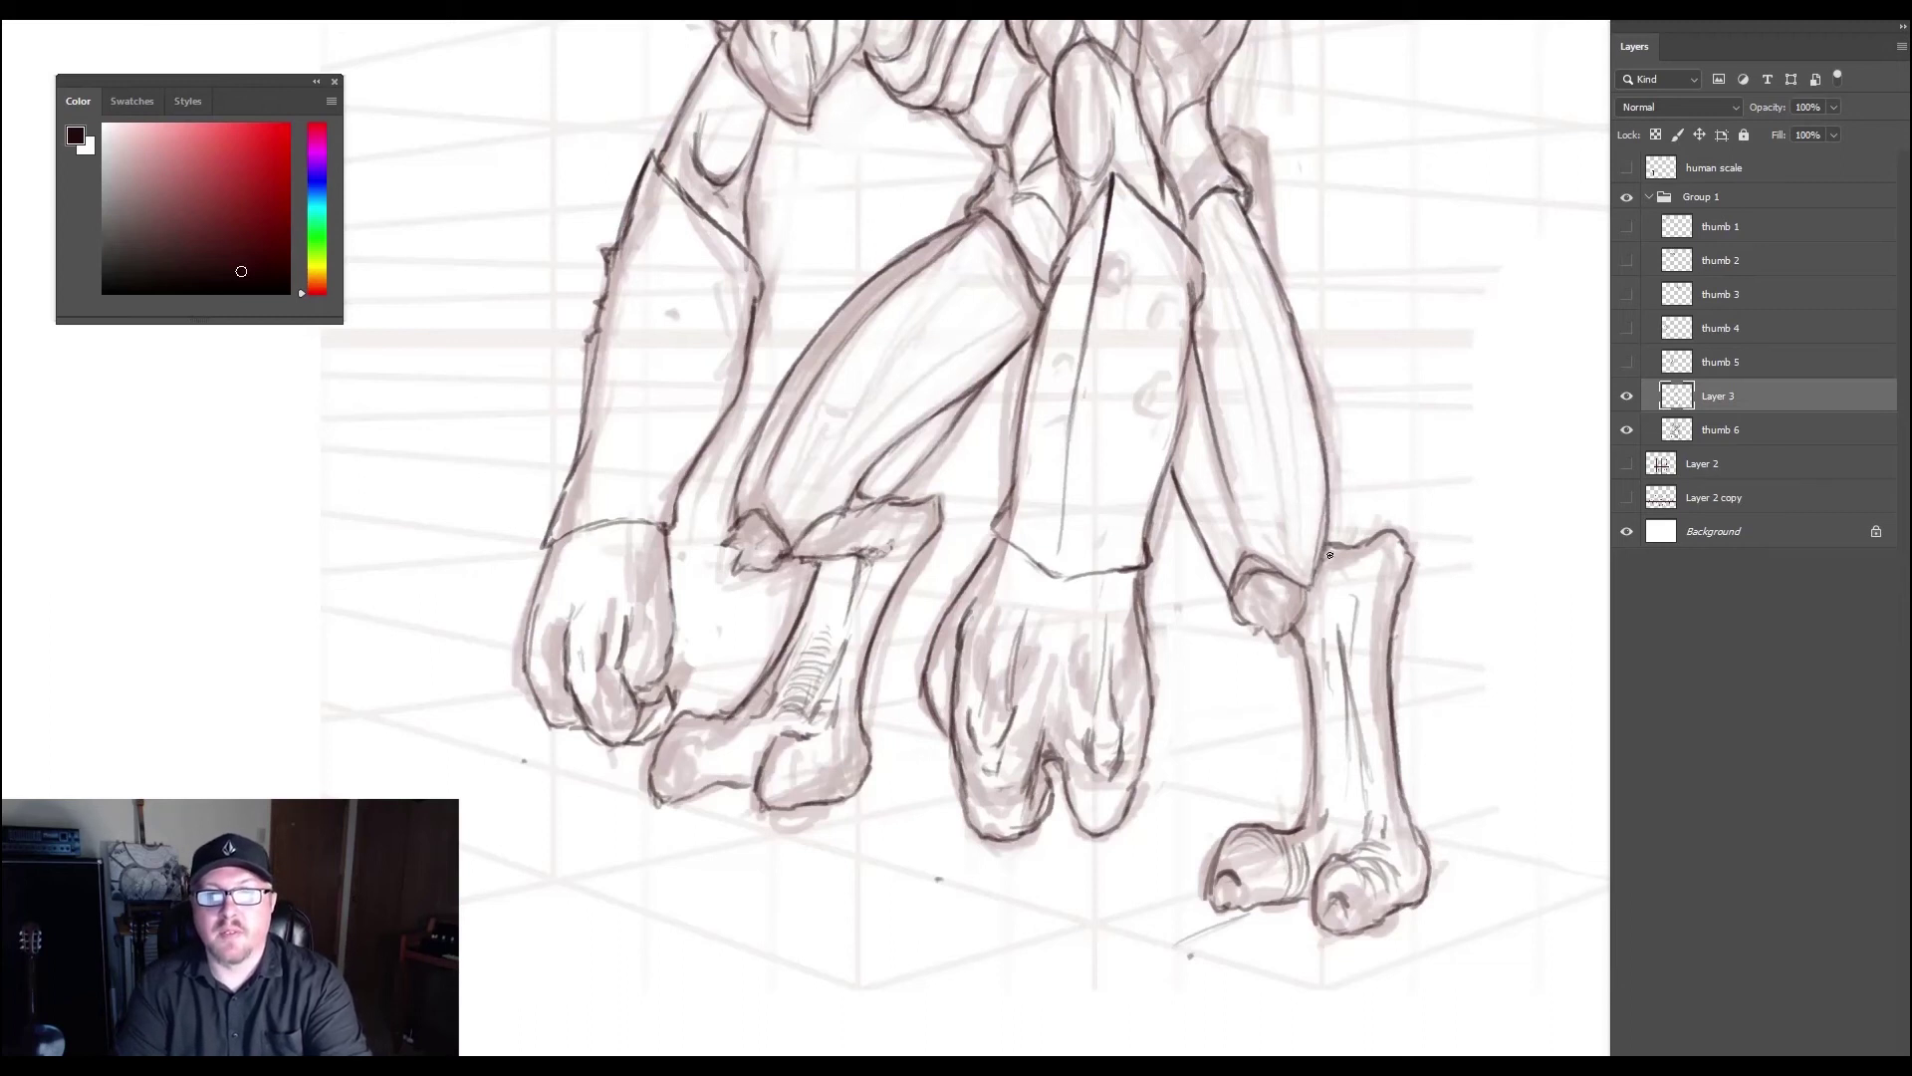
pyautogui.moveTo(1353, 588); pyautogui.dragTo(1339, 605)
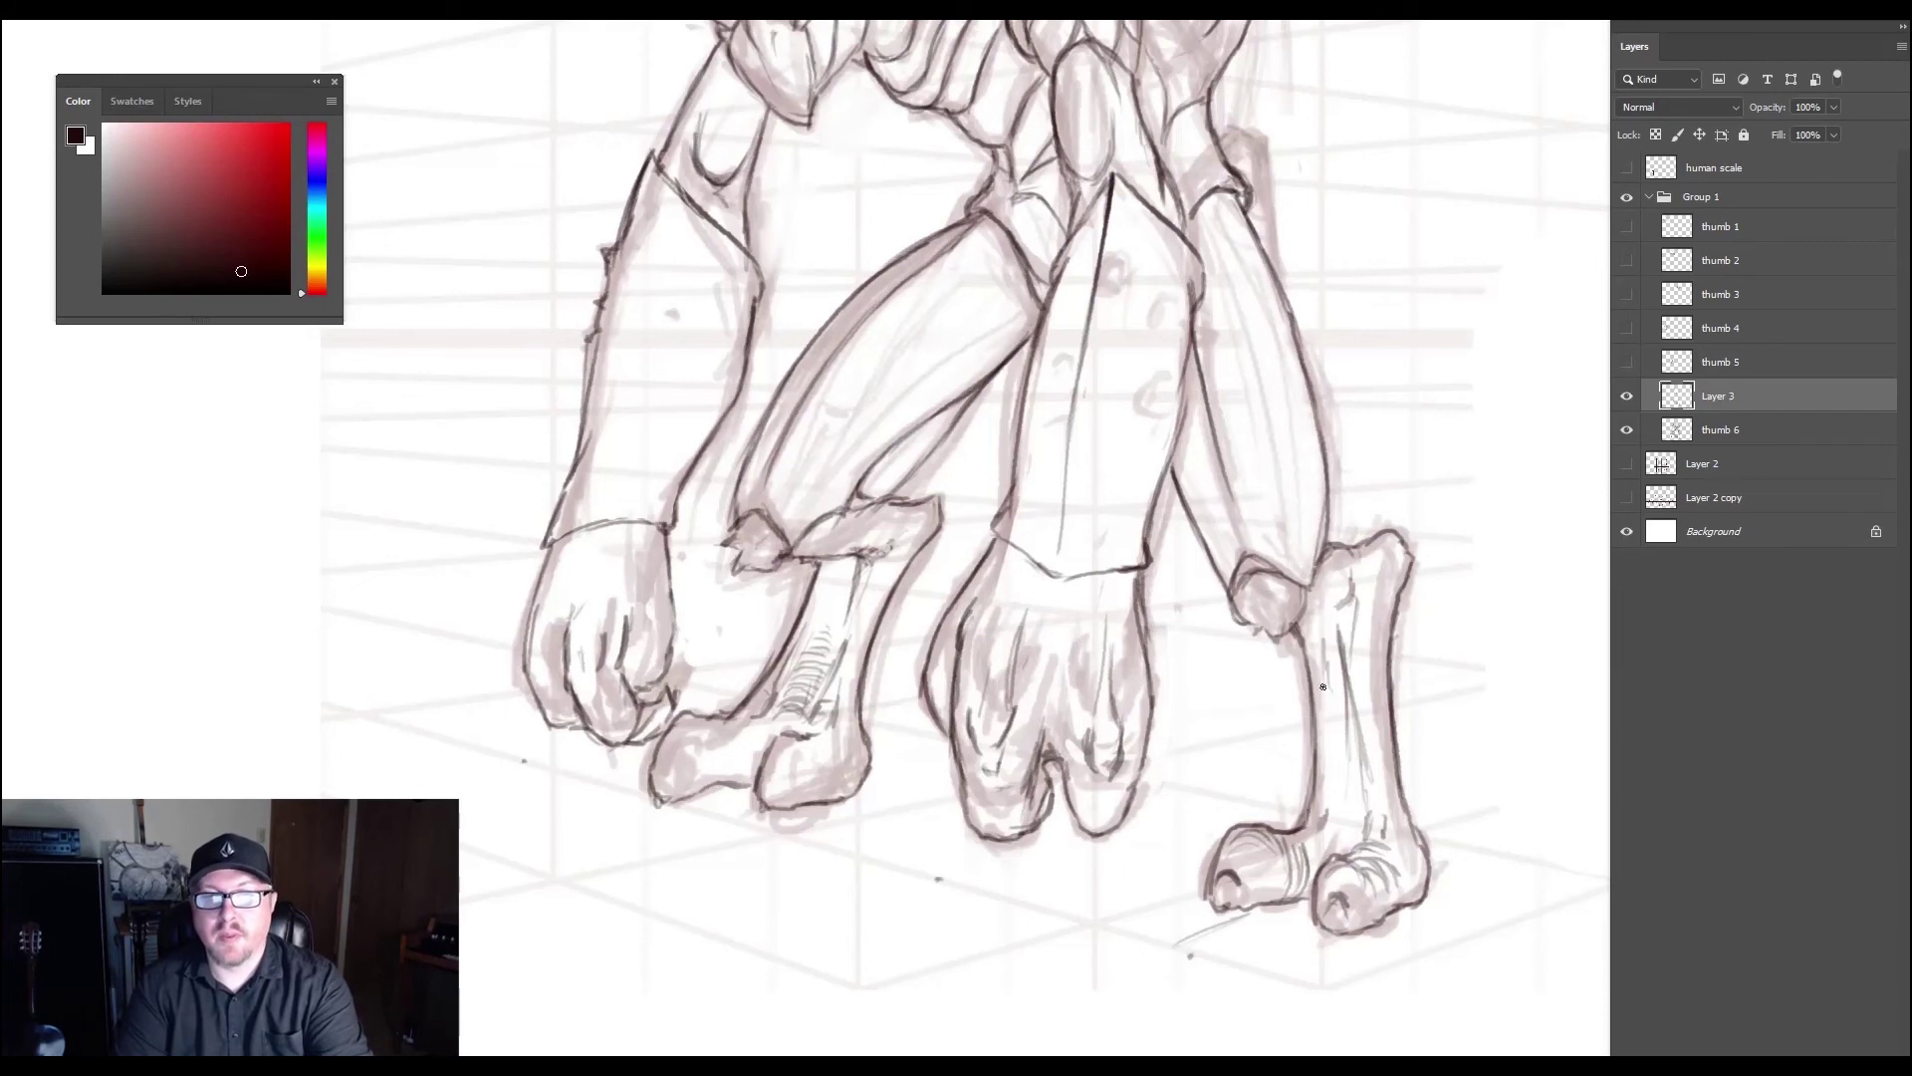
pyautogui.moveTo(781, 694); pyautogui.dragTo(827, 650)
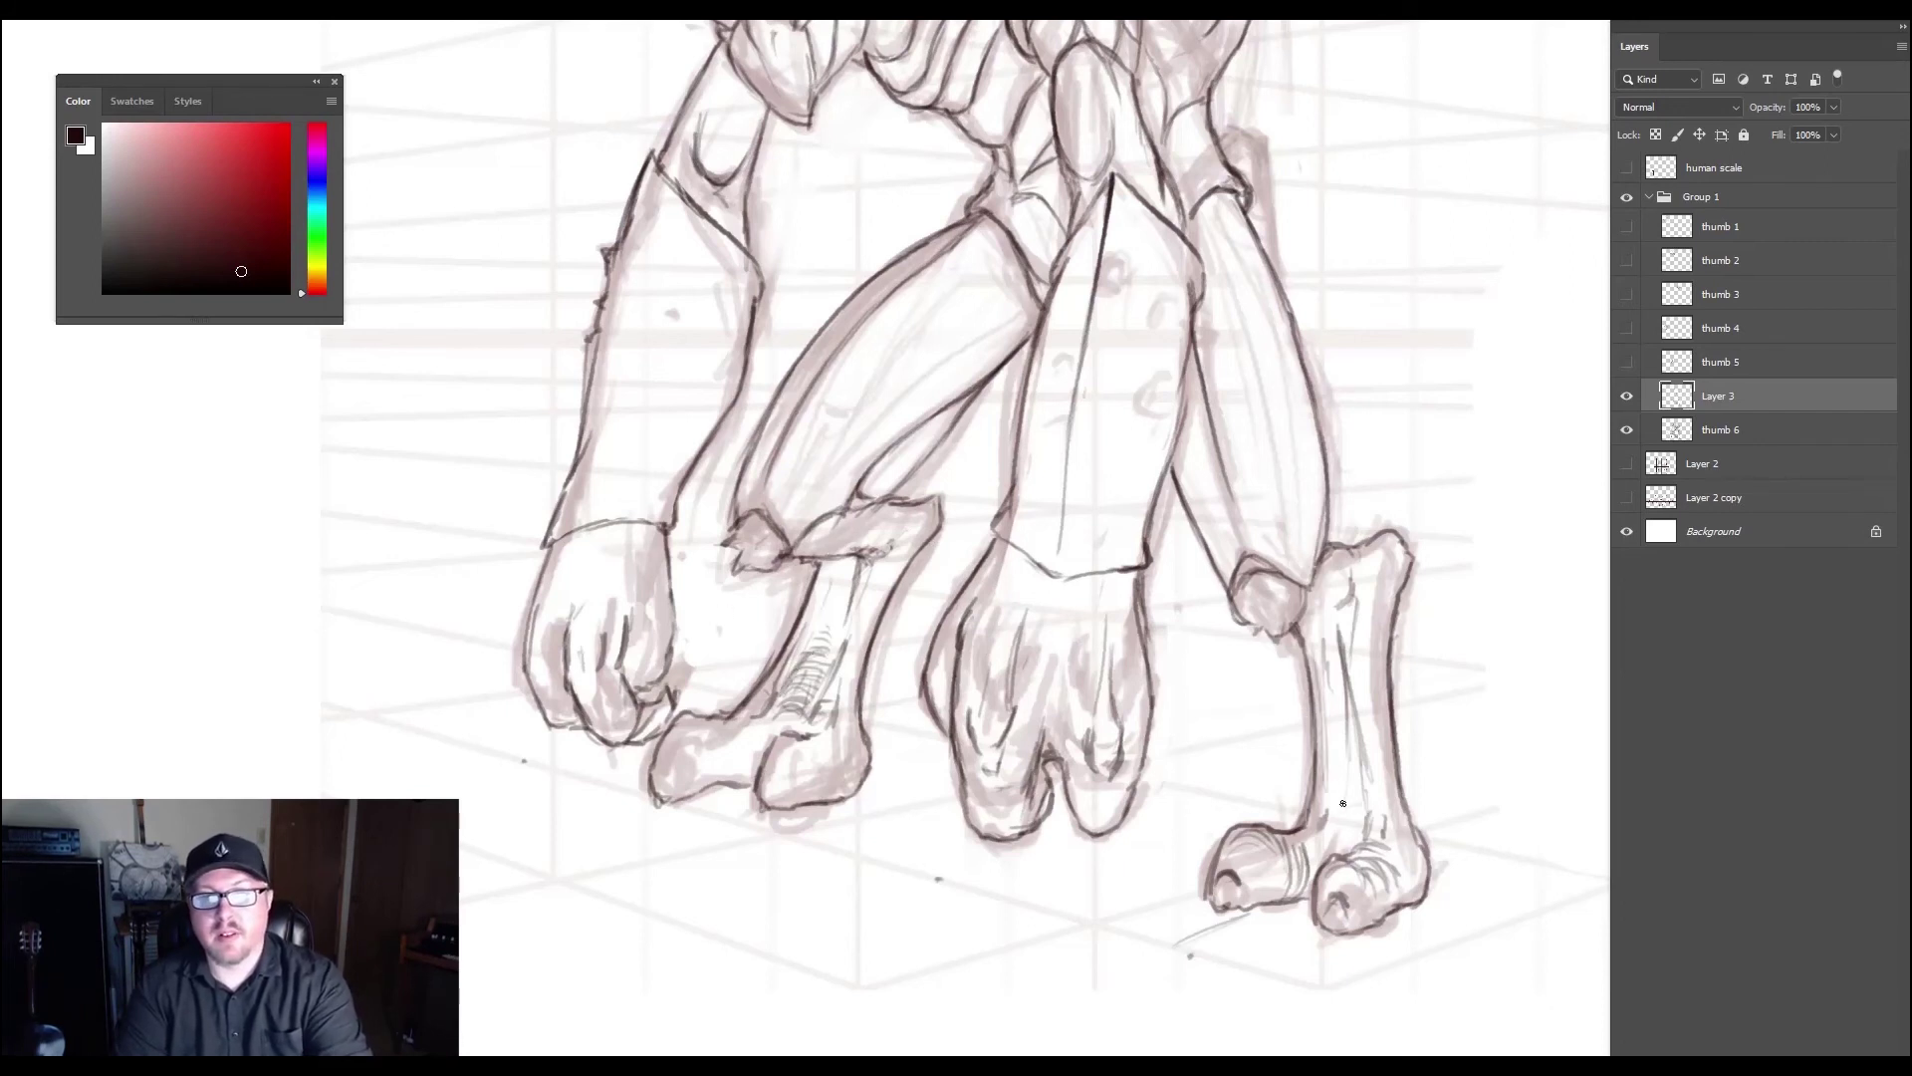
pyautogui.moveTo(1343, 802)
pyautogui.mouseDown()
pyautogui.moveTo(1341, 663)
pyautogui.moveTo(1343, 712)
pyautogui.moveTo(1338, 656)
pyautogui.mouseUp()
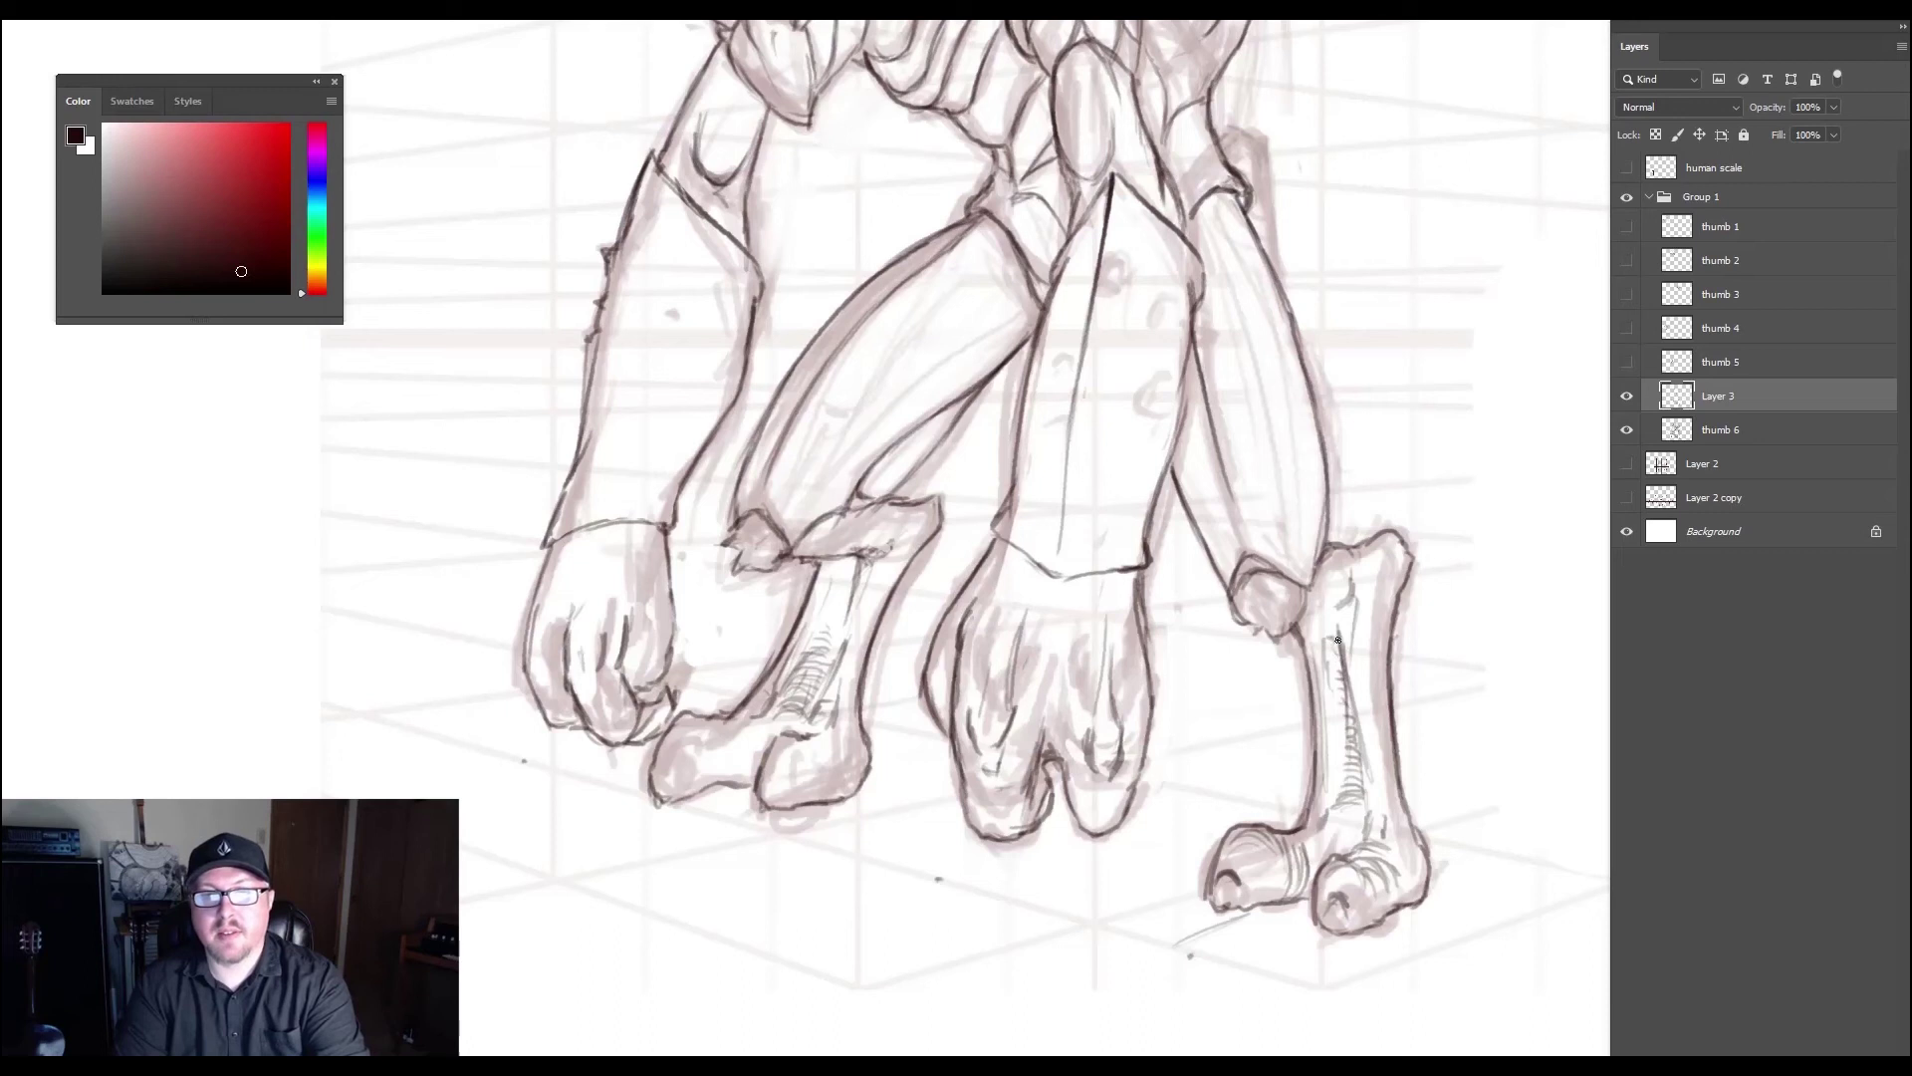
pyautogui.moveTo(1387, 812)
pyautogui.mouseDown()
pyautogui.moveTo(1397, 767)
pyautogui.moveTo(1366, 754)
pyautogui.moveTo(1376, 709)
pyautogui.moveTo(1302, 596)
pyautogui.mouseUp()
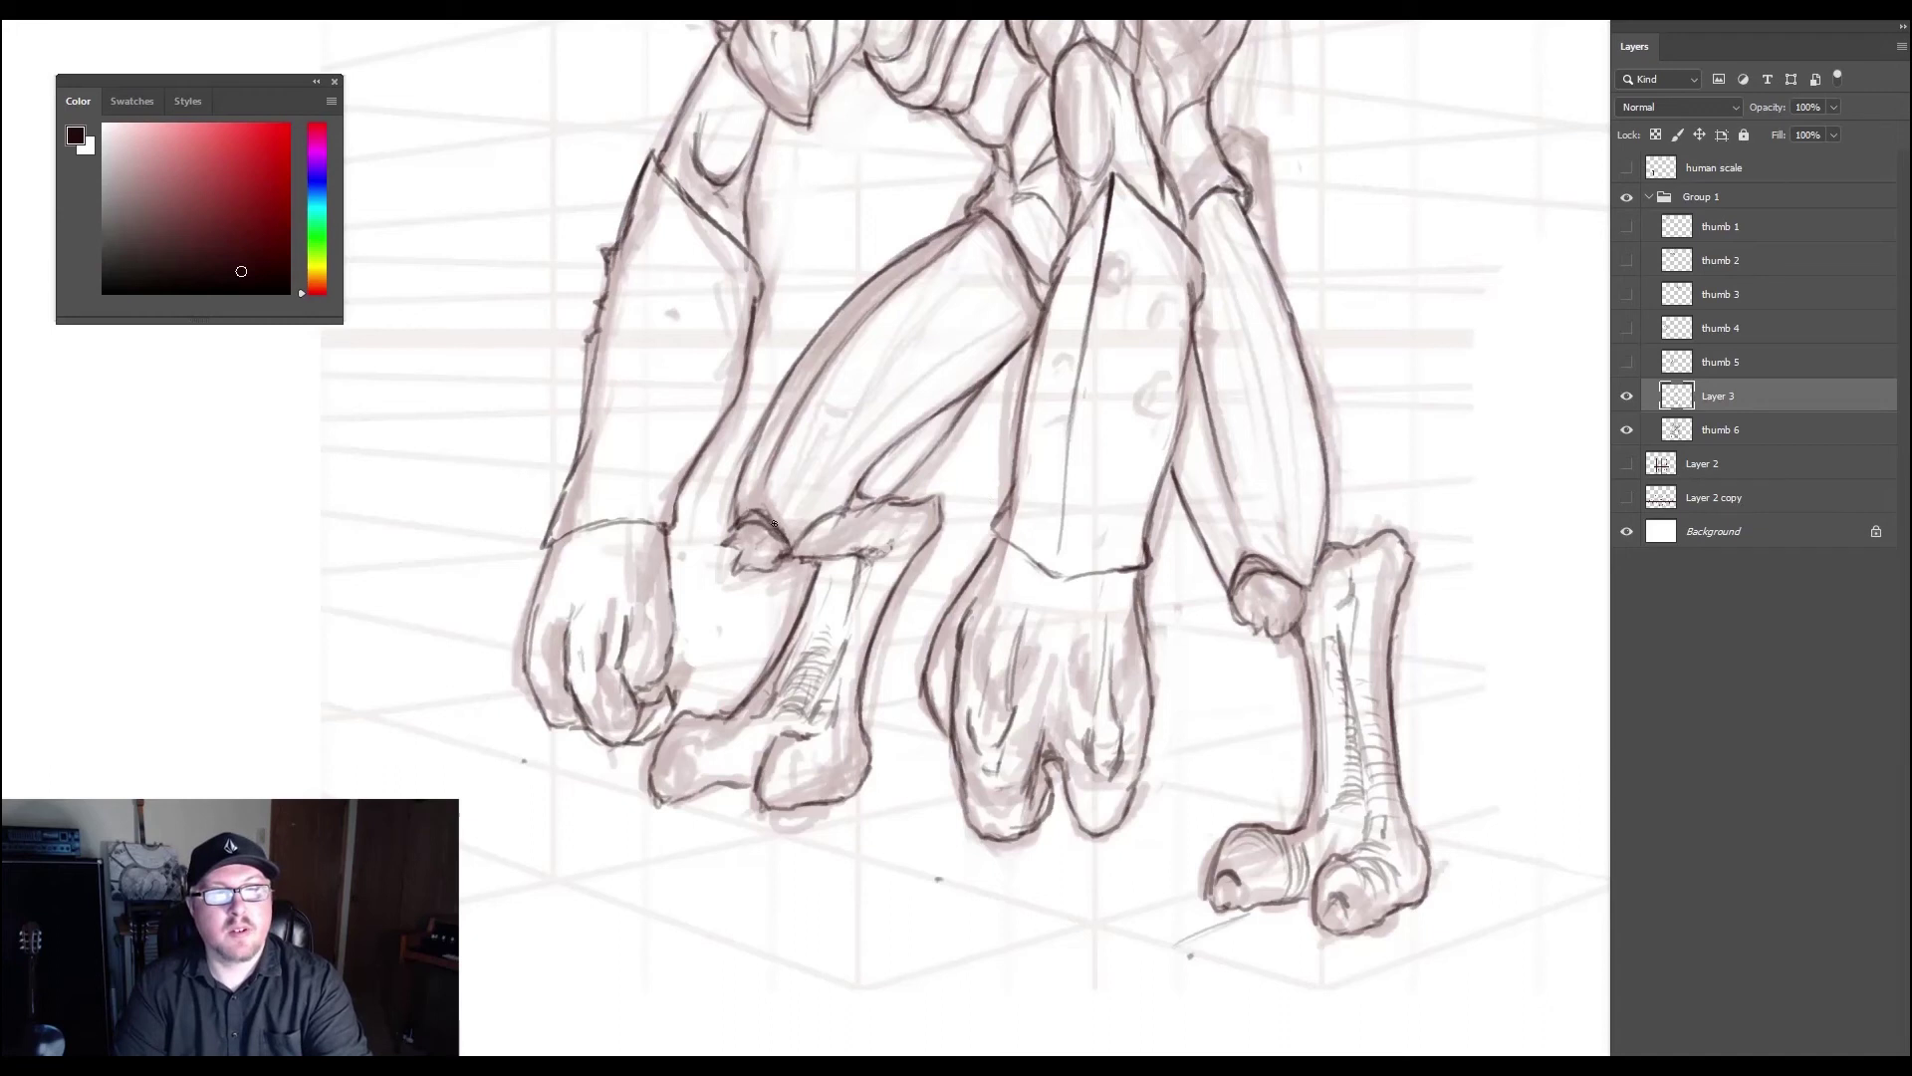
pyautogui.moveTo(774, 523)
pyautogui.mouseDown()
pyautogui.moveTo(752, 513)
pyautogui.moveTo(781, 543)
pyautogui.moveTo(823, 514)
pyautogui.mouseUp()
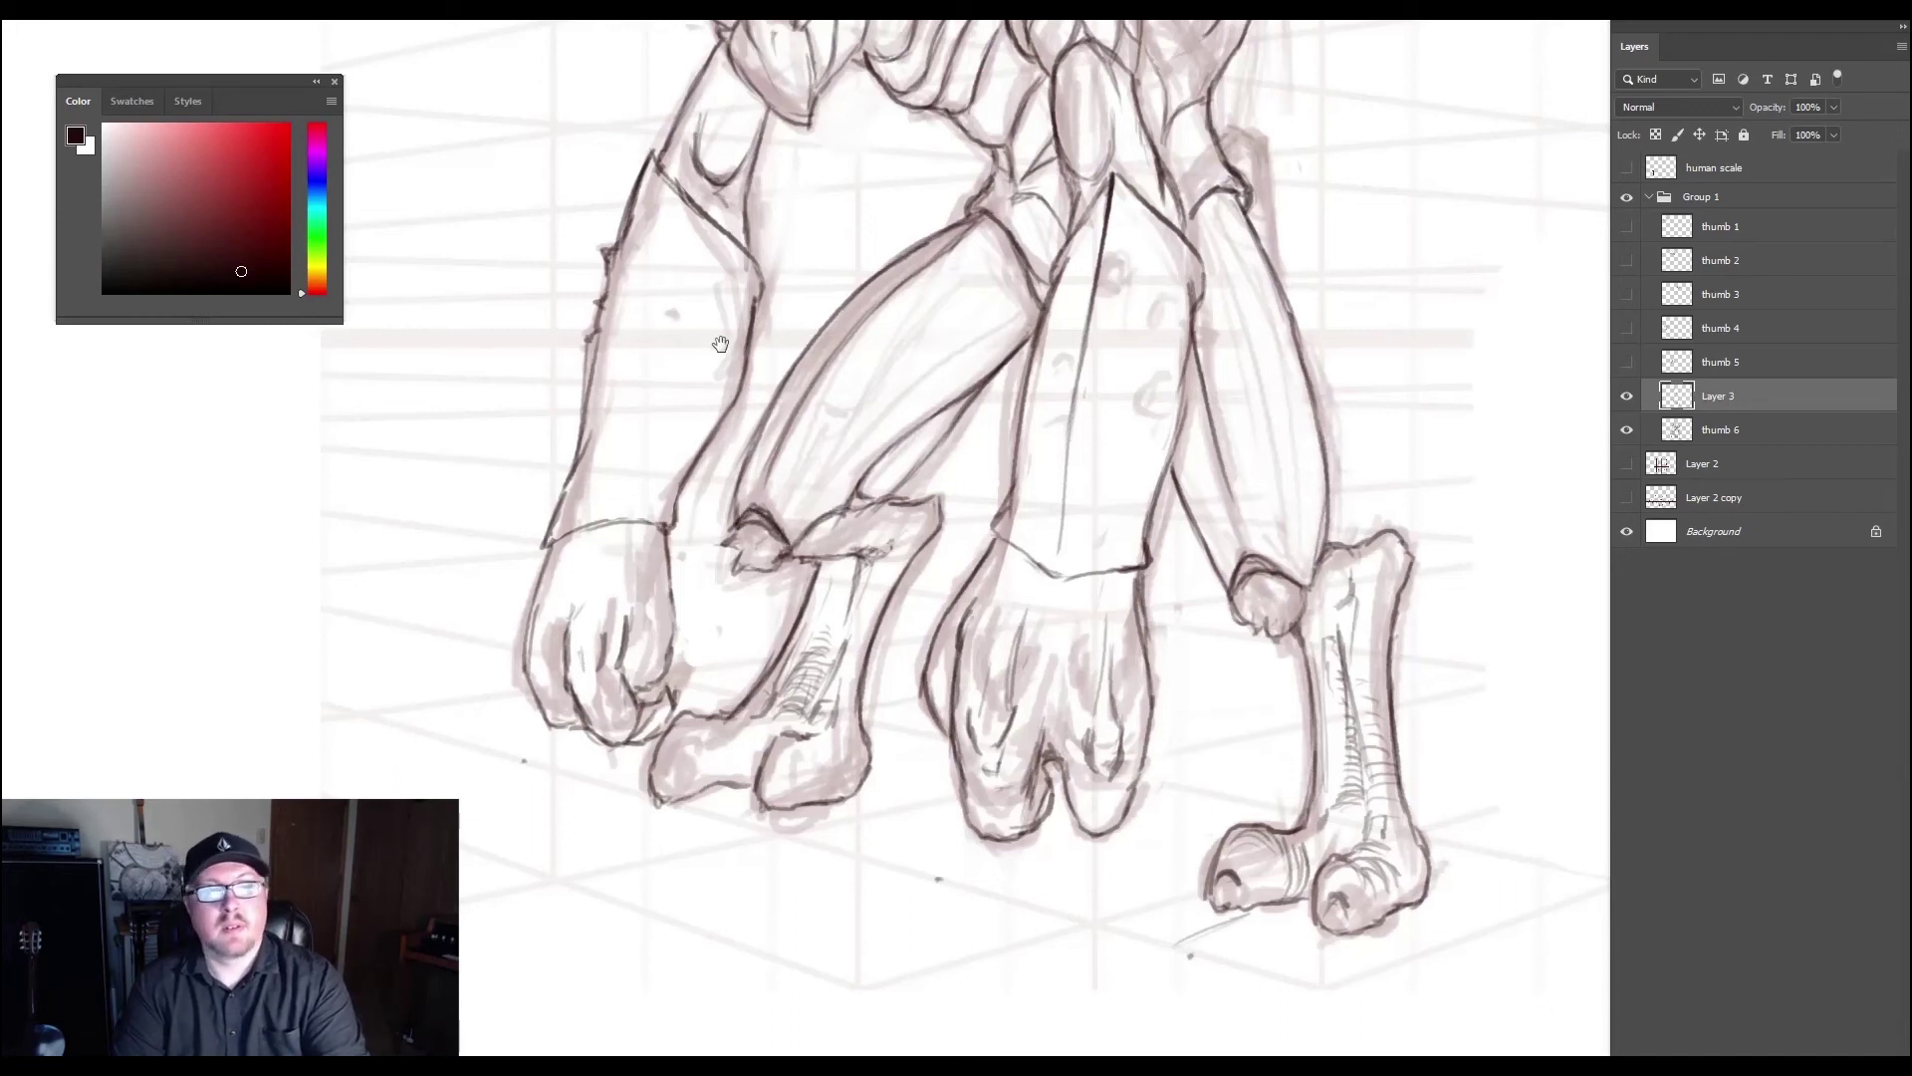
# - Reinforce the outer front hand's side contours from the wrist down to the fingers
pyautogui.moveTo(720, 343); pyautogui.dragTo(833, 419)
pyautogui.moveTo(657, 630); pyautogui.dragTo(645, 734)
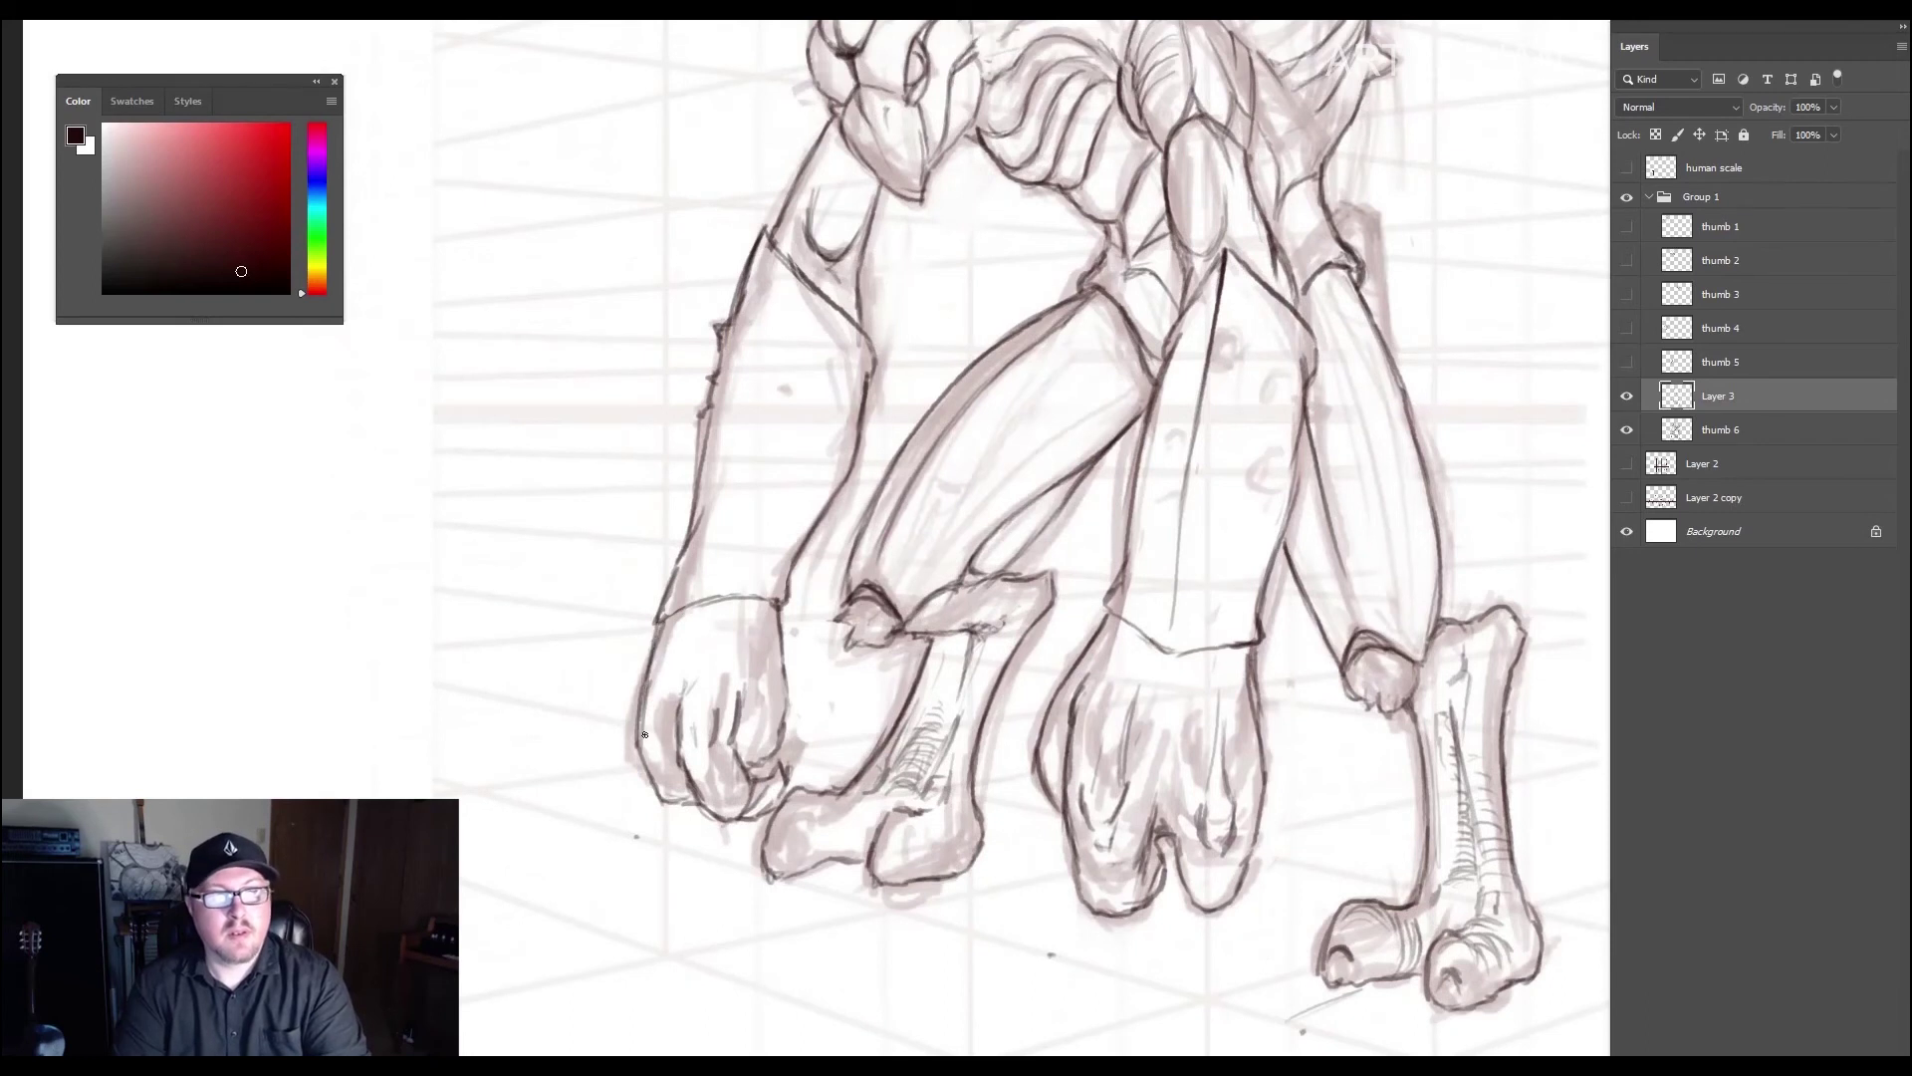
pyautogui.moveTo(776, 657)
pyautogui.mouseDown()
pyautogui.moveTo(785, 727)
pyautogui.moveTo(783, 642)
pyautogui.mouseUp()
# - Draw curved contour lines across the rear shell segment, fanning out from behind the shoulder
pyautogui.moveTo(776, 508); pyautogui.dragTo(749, 723)
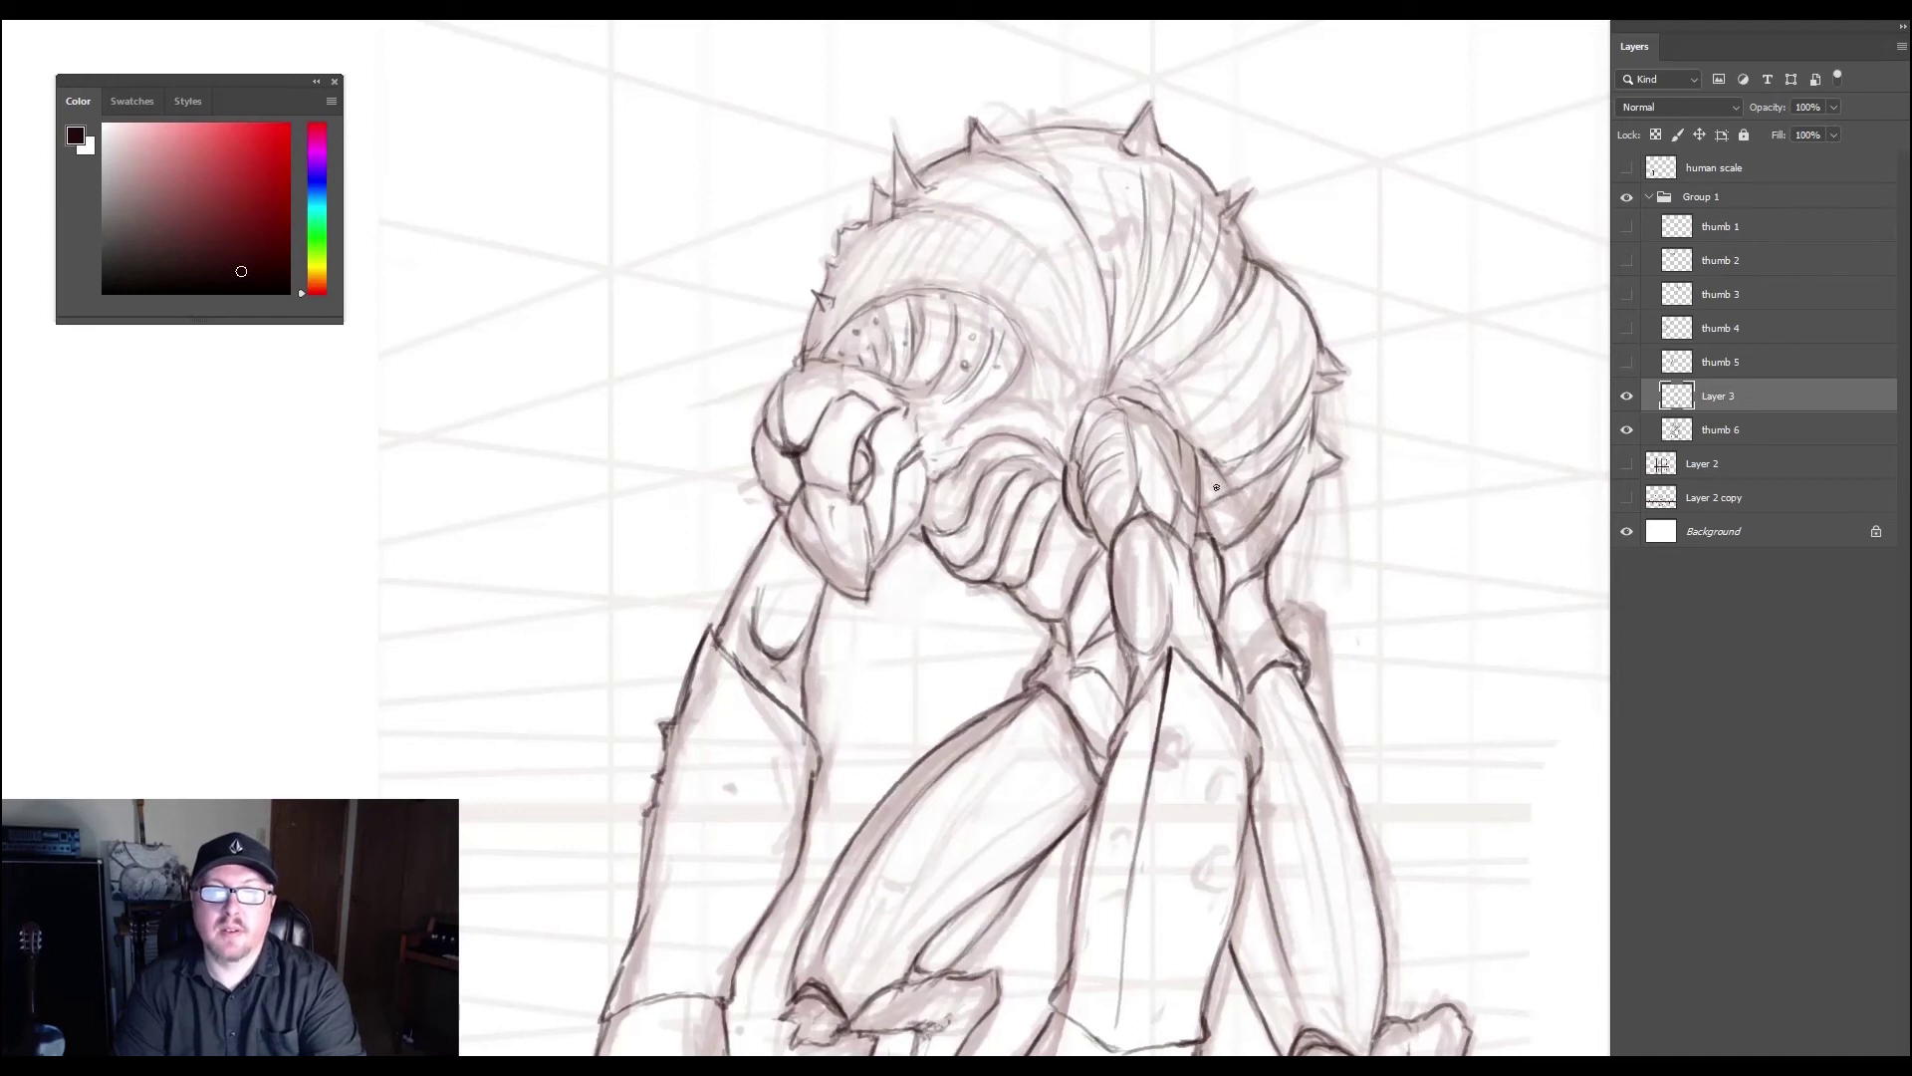
pyautogui.moveTo(1203, 455)
pyautogui.mouseDown()
pyautogui.moveTo(1227, 463)
pyautogui.moveTo(1295, 338)
pyautogui.mouseUp()
pyautogui.moveTo(1243, 418)
pyautogui.mouseDown()
pyautogui.moveTo(1289, 355)
pyautogui.moveTo(1285, 286)
pyautogui.moveTo(1199, 418)
pyautogui.mouseUp()
pyautogui.moveTo(1250, 265); pyautogui.dragTo(1230, 317)
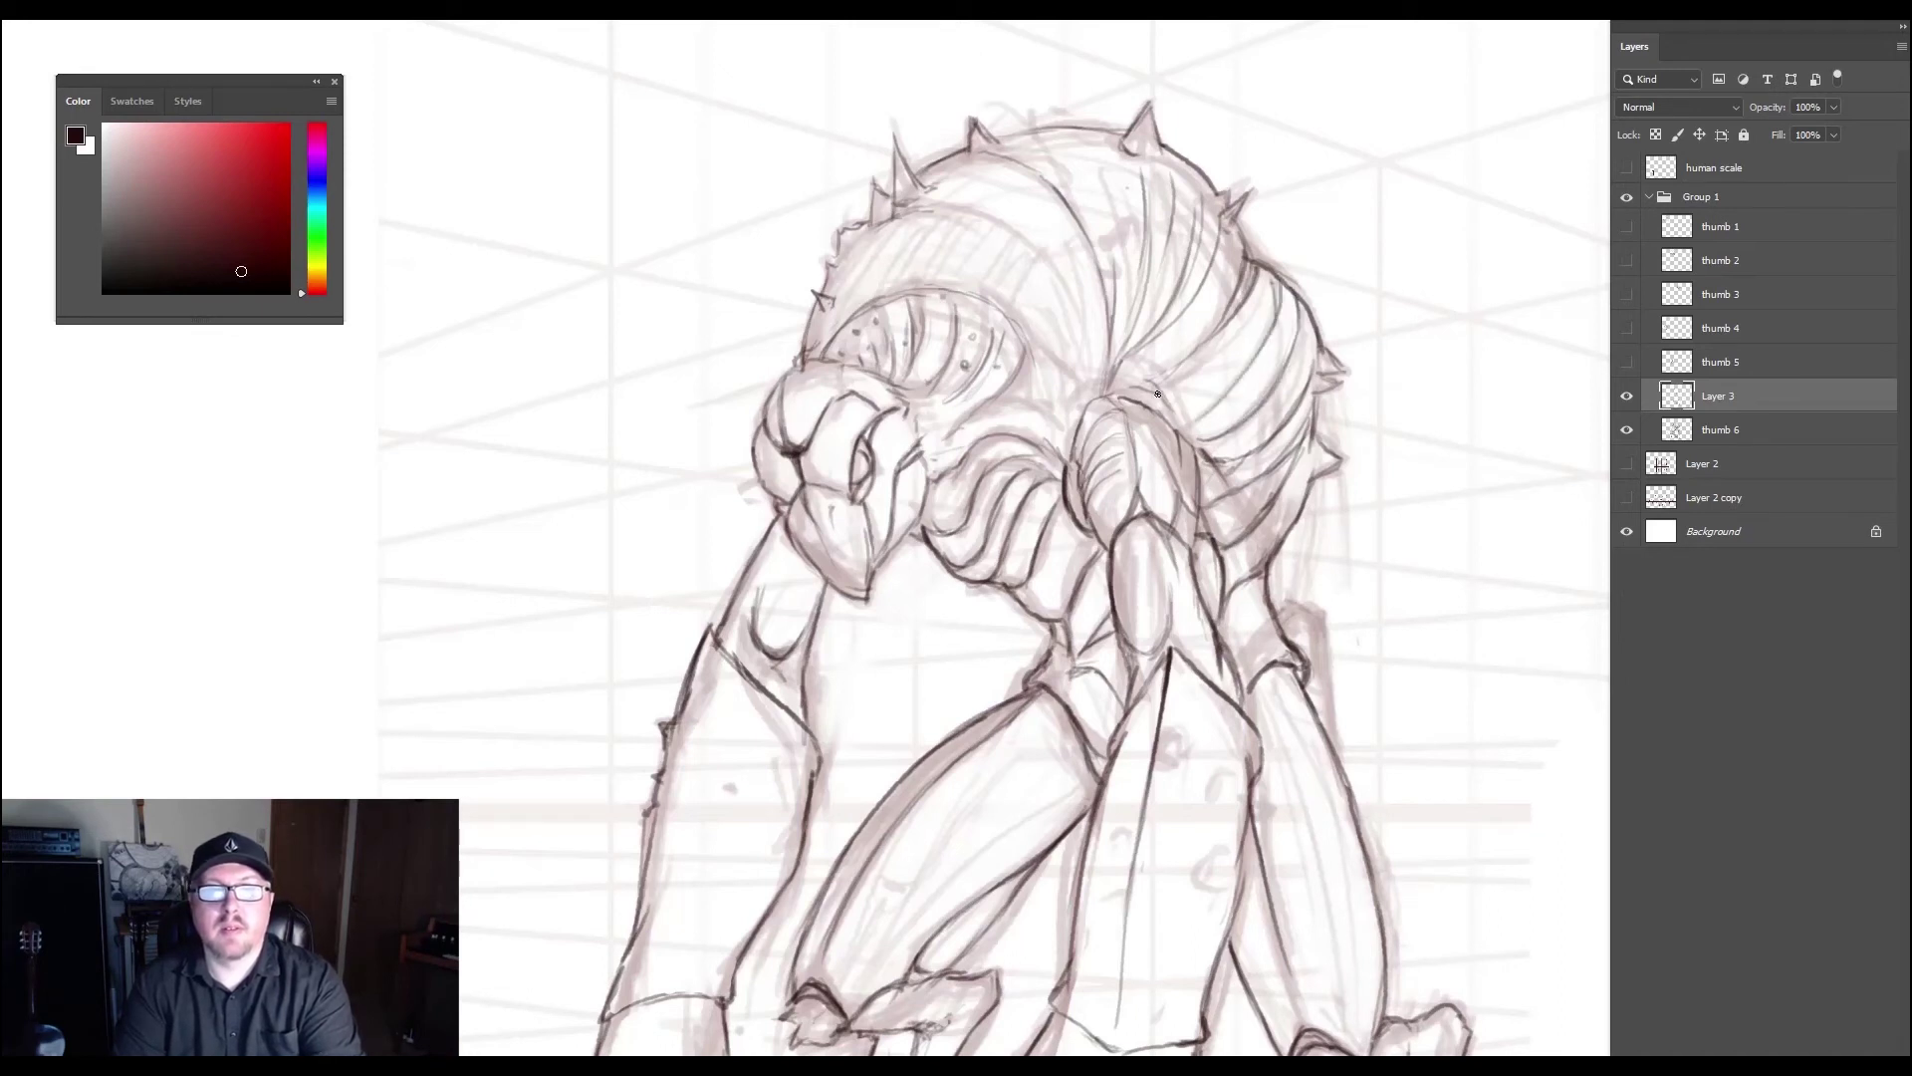
# - Draw folds over the shoulder joint and behind the head, and darken the shell's front rim above the head
pyautogui.moveTo(1156, 389)
pyautogui.mouseDown()
pyautogui.moveTo(1180, 428)
pyautogui.moveTo(1168, 383)
pyautogui.moveTo(1181, 413)
pyautogui.moveTo(1115, 382)
pyautogui.moveTo(1128, 368)
pyautogui.moveTo(1172, 387)
pyautogui.moveTo(1142, 356)
pyautogui.moveTo(1073, 422)
pyautogui.mouseUp()
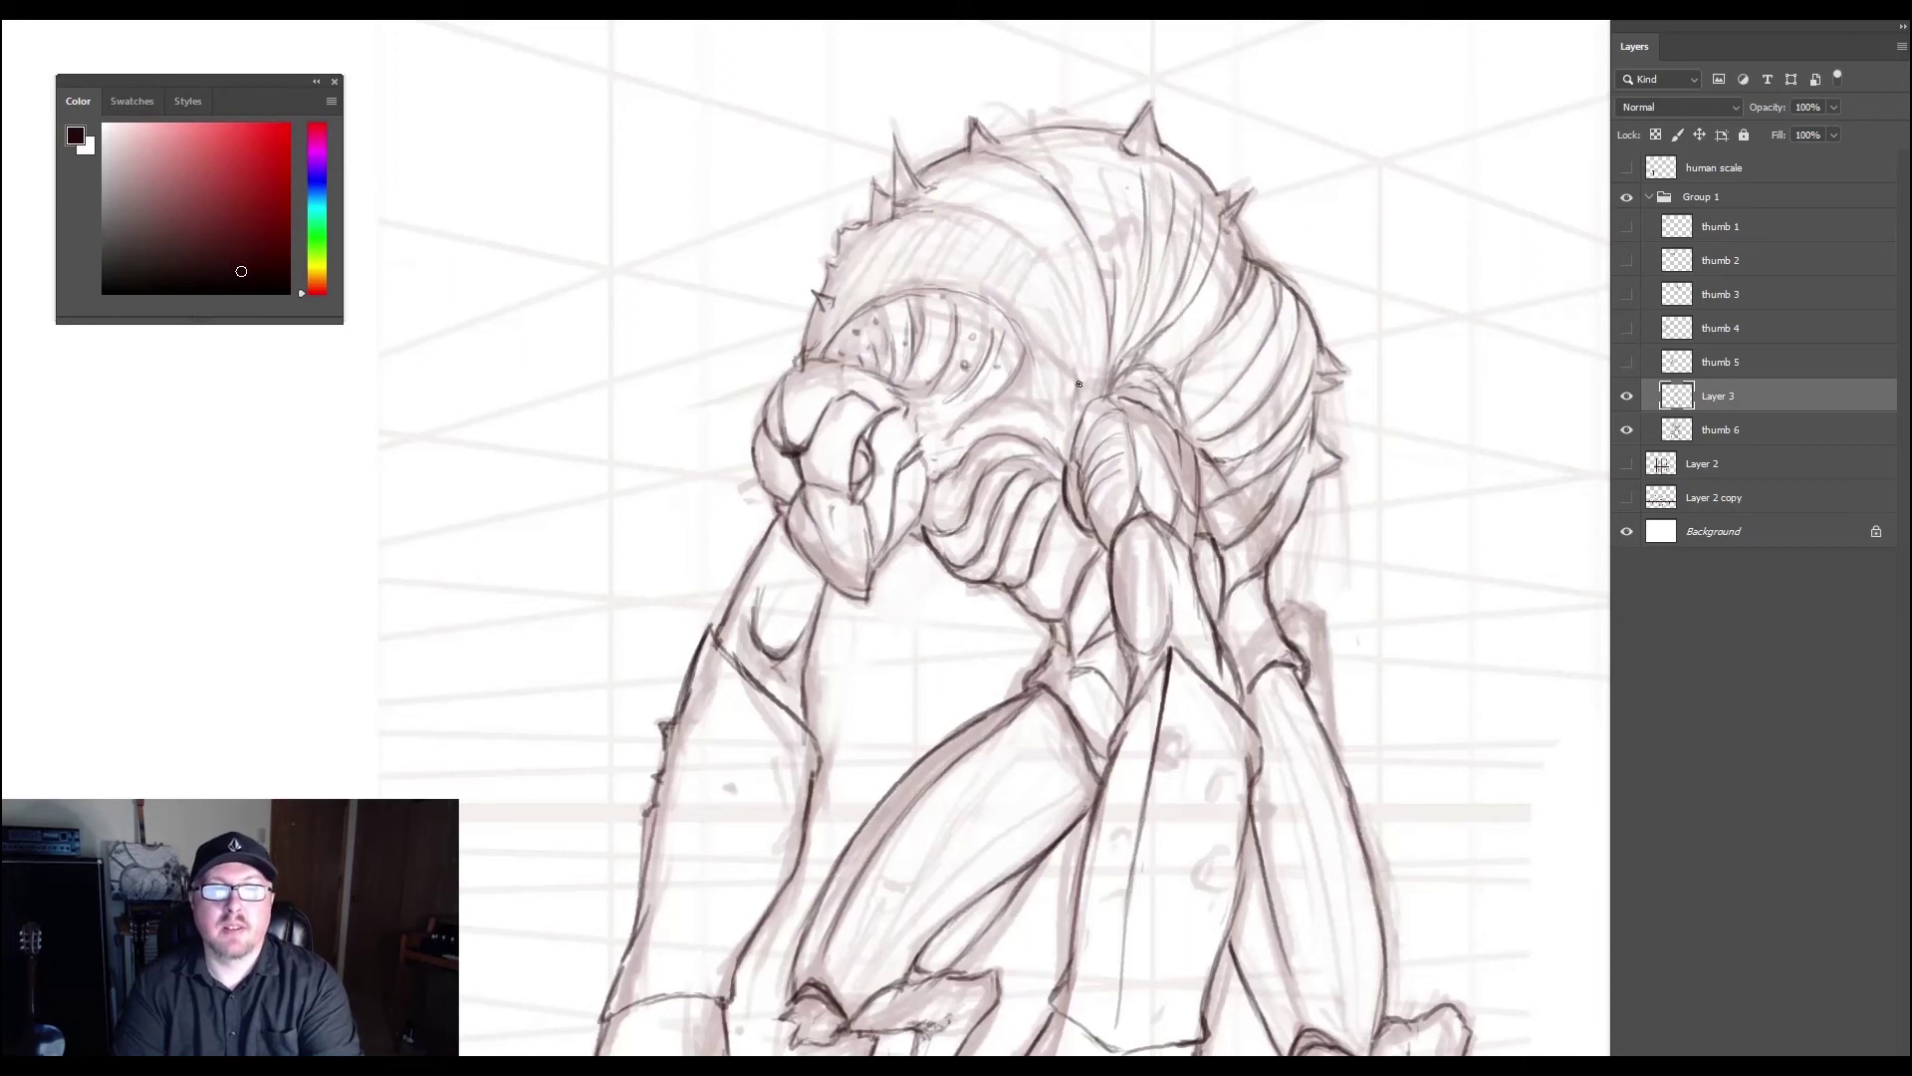
pyautogui.moveTo(1028, 337); pyautogui.dragTo(1053, 395)
pyautogui.moveTo(1042, 362); pyautogui.dragTo(1055, 402)
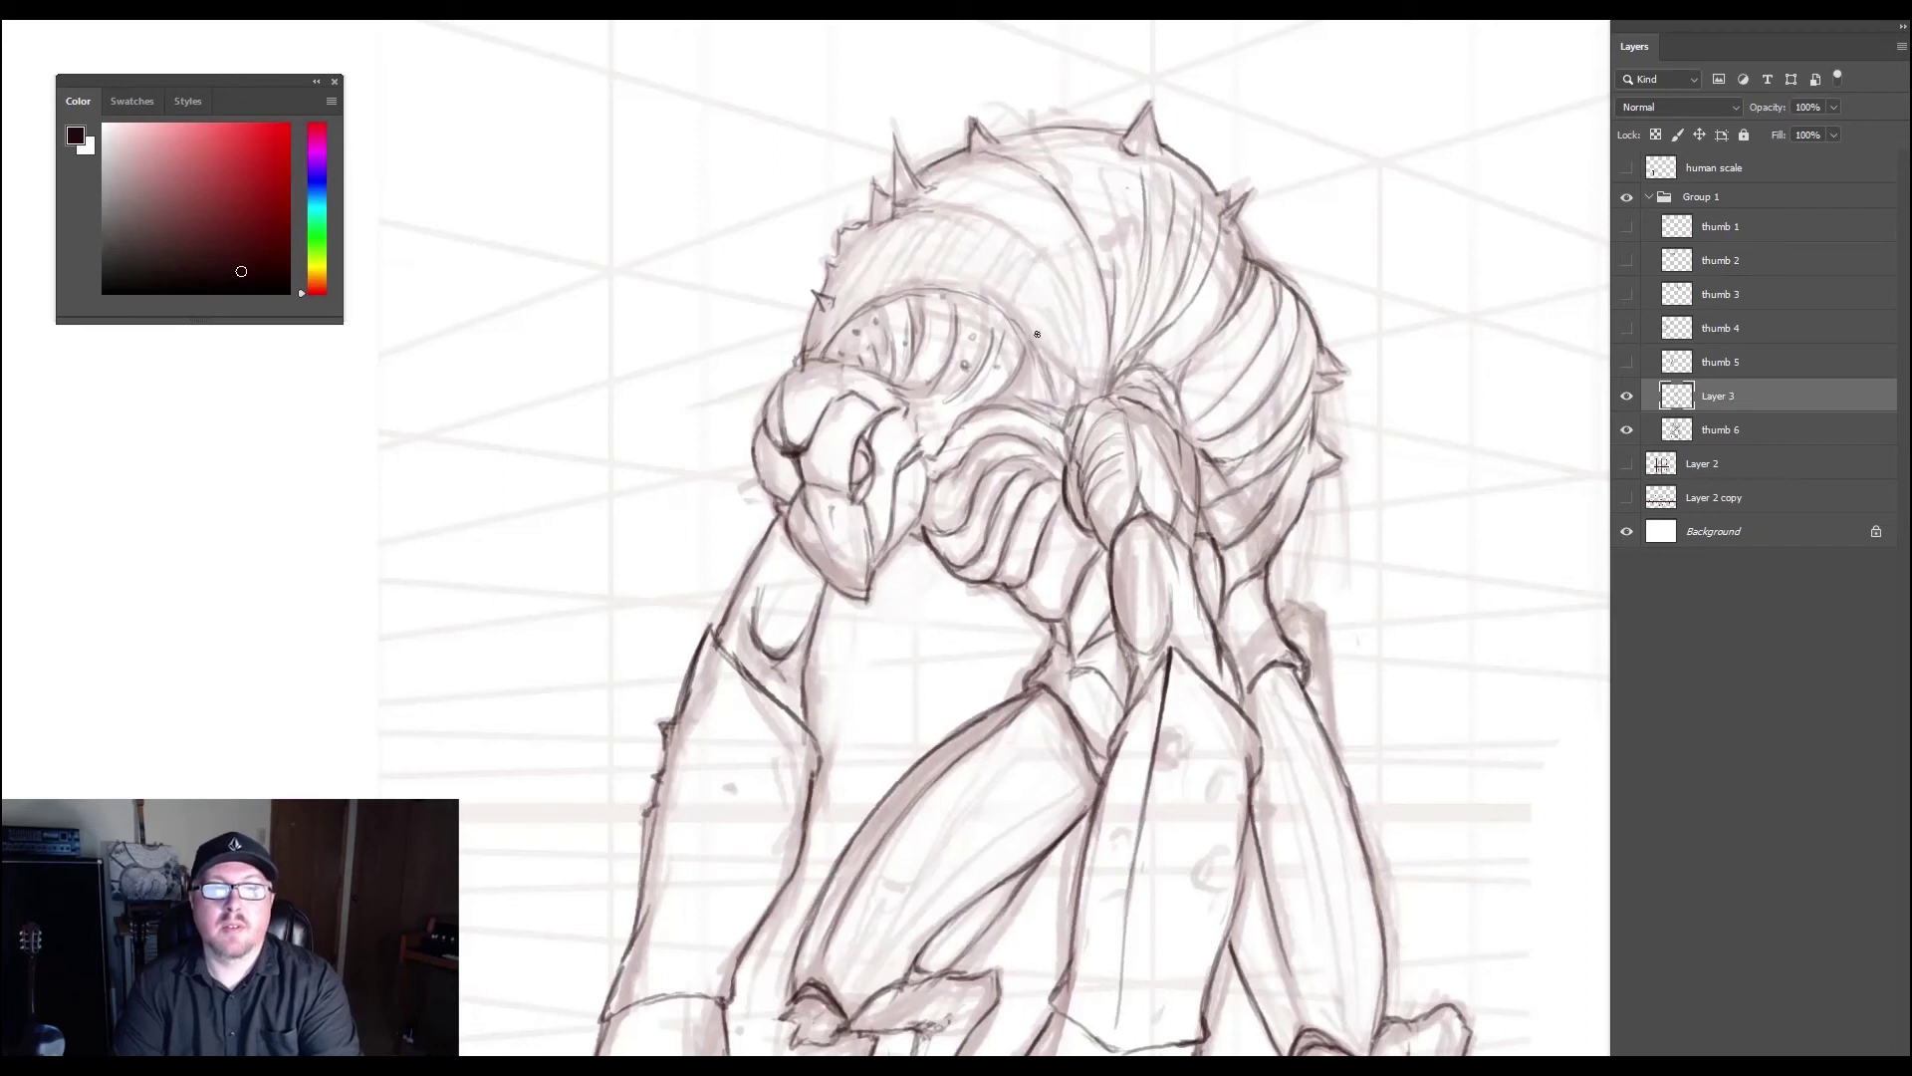
pyautogui.moveTo(1032, 334)
pyautogui.mouseDown()
pyautogui.moveTo(1068, 388)
pyautogui.moveTo(1100, 389)
pyautogui.moveTo(1041, 358)
pyautogui.mouseUp()
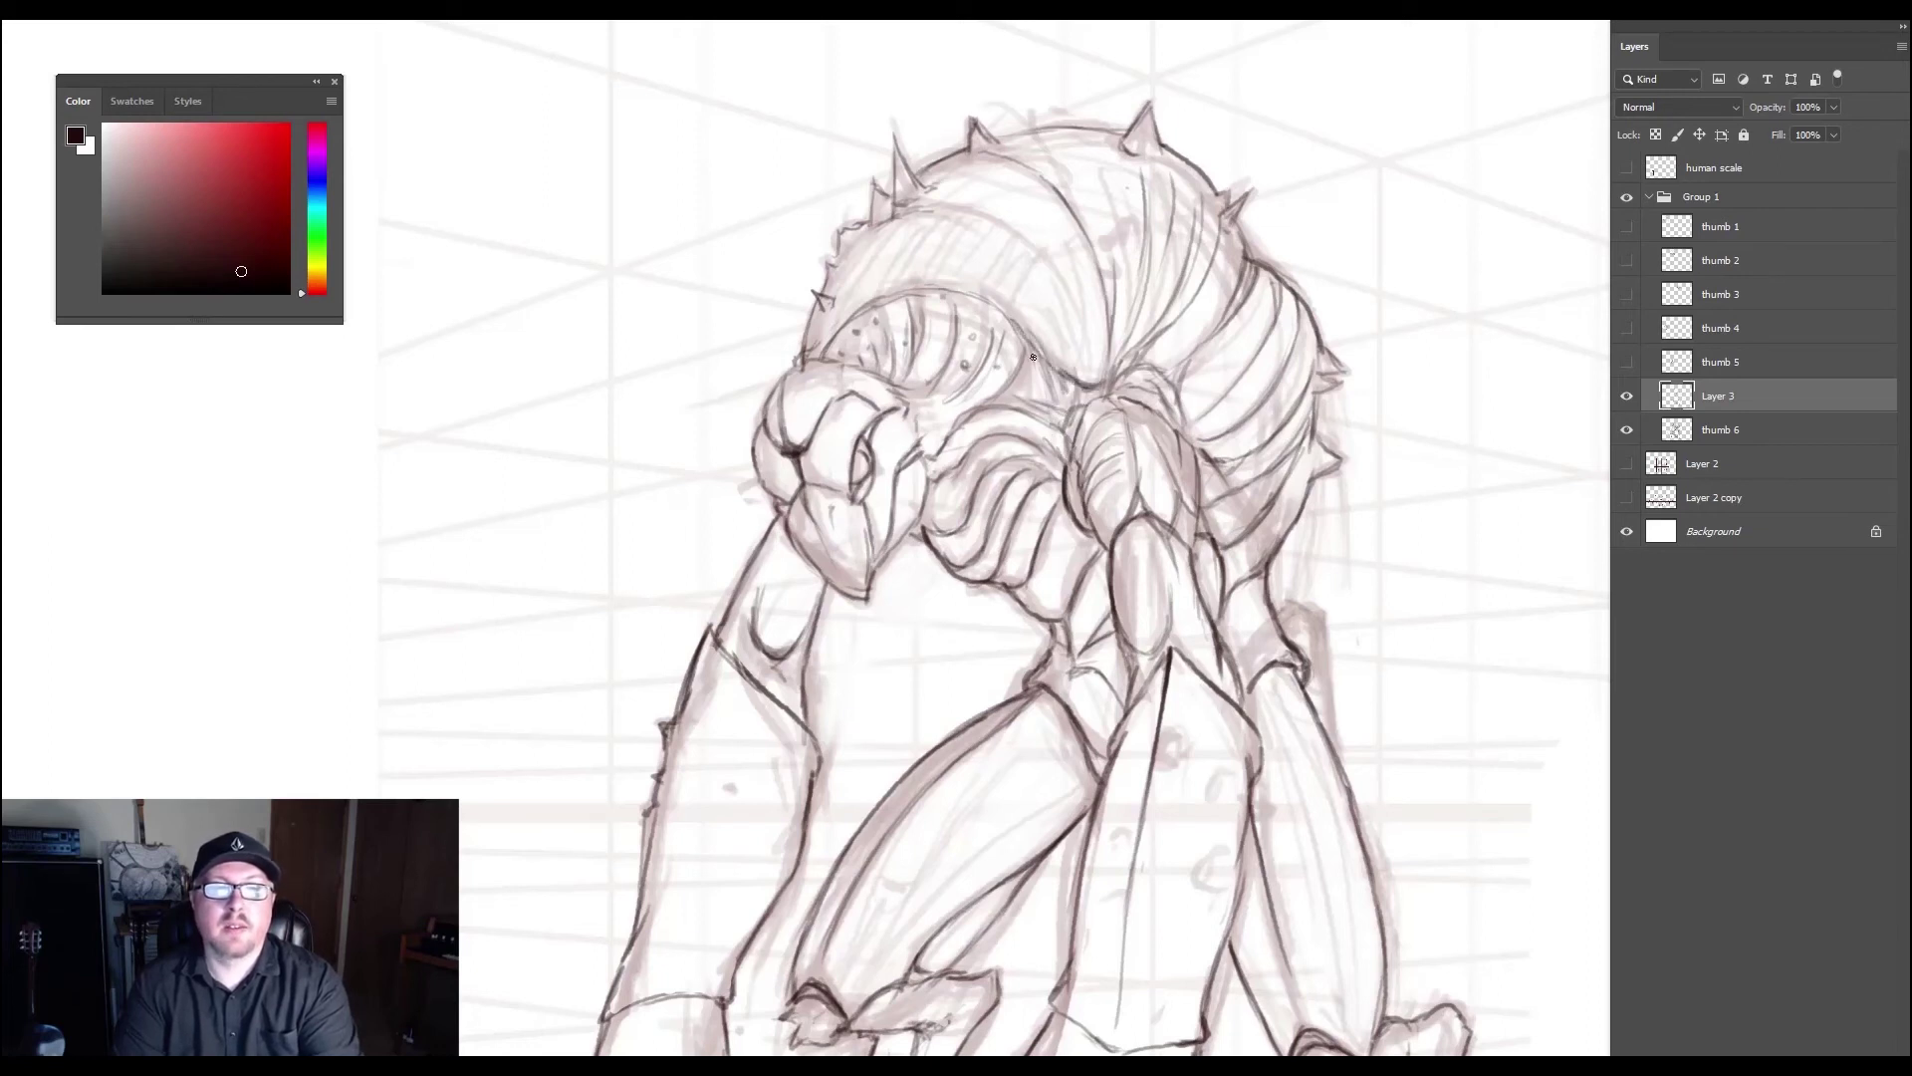
pyautogui.moveTo(984, 303)
pyautogui.mouseDown()
pyautogui.moveTo(1051, 368)
pyautogui.moveTo(931, 287)
pyautogui.moveTo(858, 307)
pyautogui.moveTo(825, 349)
pyautogui.moveTo(875, 299)
pyautogui.moveTo(842, 329)
pyautogui.moveTo(832, 259)
pyautogui.moveTo(850, 230)
pyautogui.mouseUp()
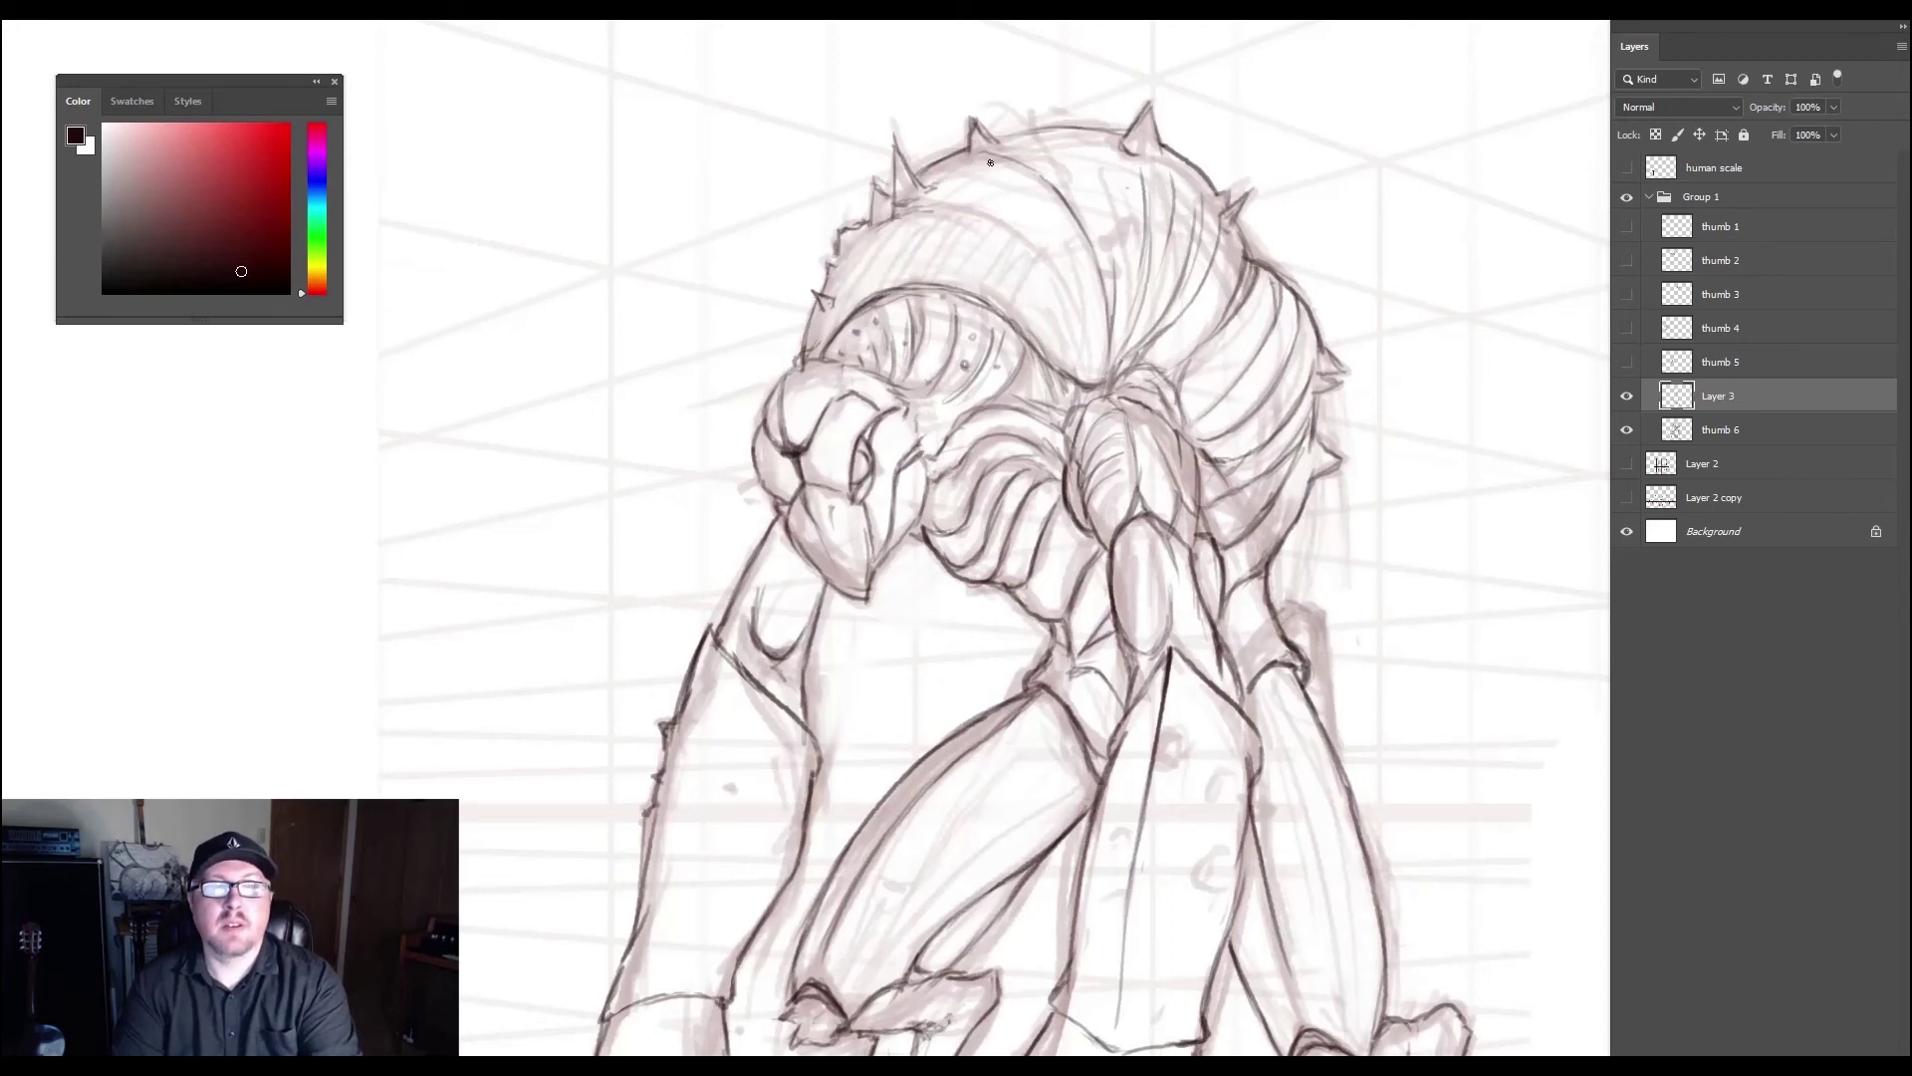
# - Add small spikes near the shell's crest and draw long curved contour lines from the crest down toward the shoulder
pyautogui.moveTo(1042, 195)
pyautogui.mouseDown()
pyautogui.moveTo(1056, 164)
pyautogui.moveTo(1051, 194)
pyautogui.mouseUp()
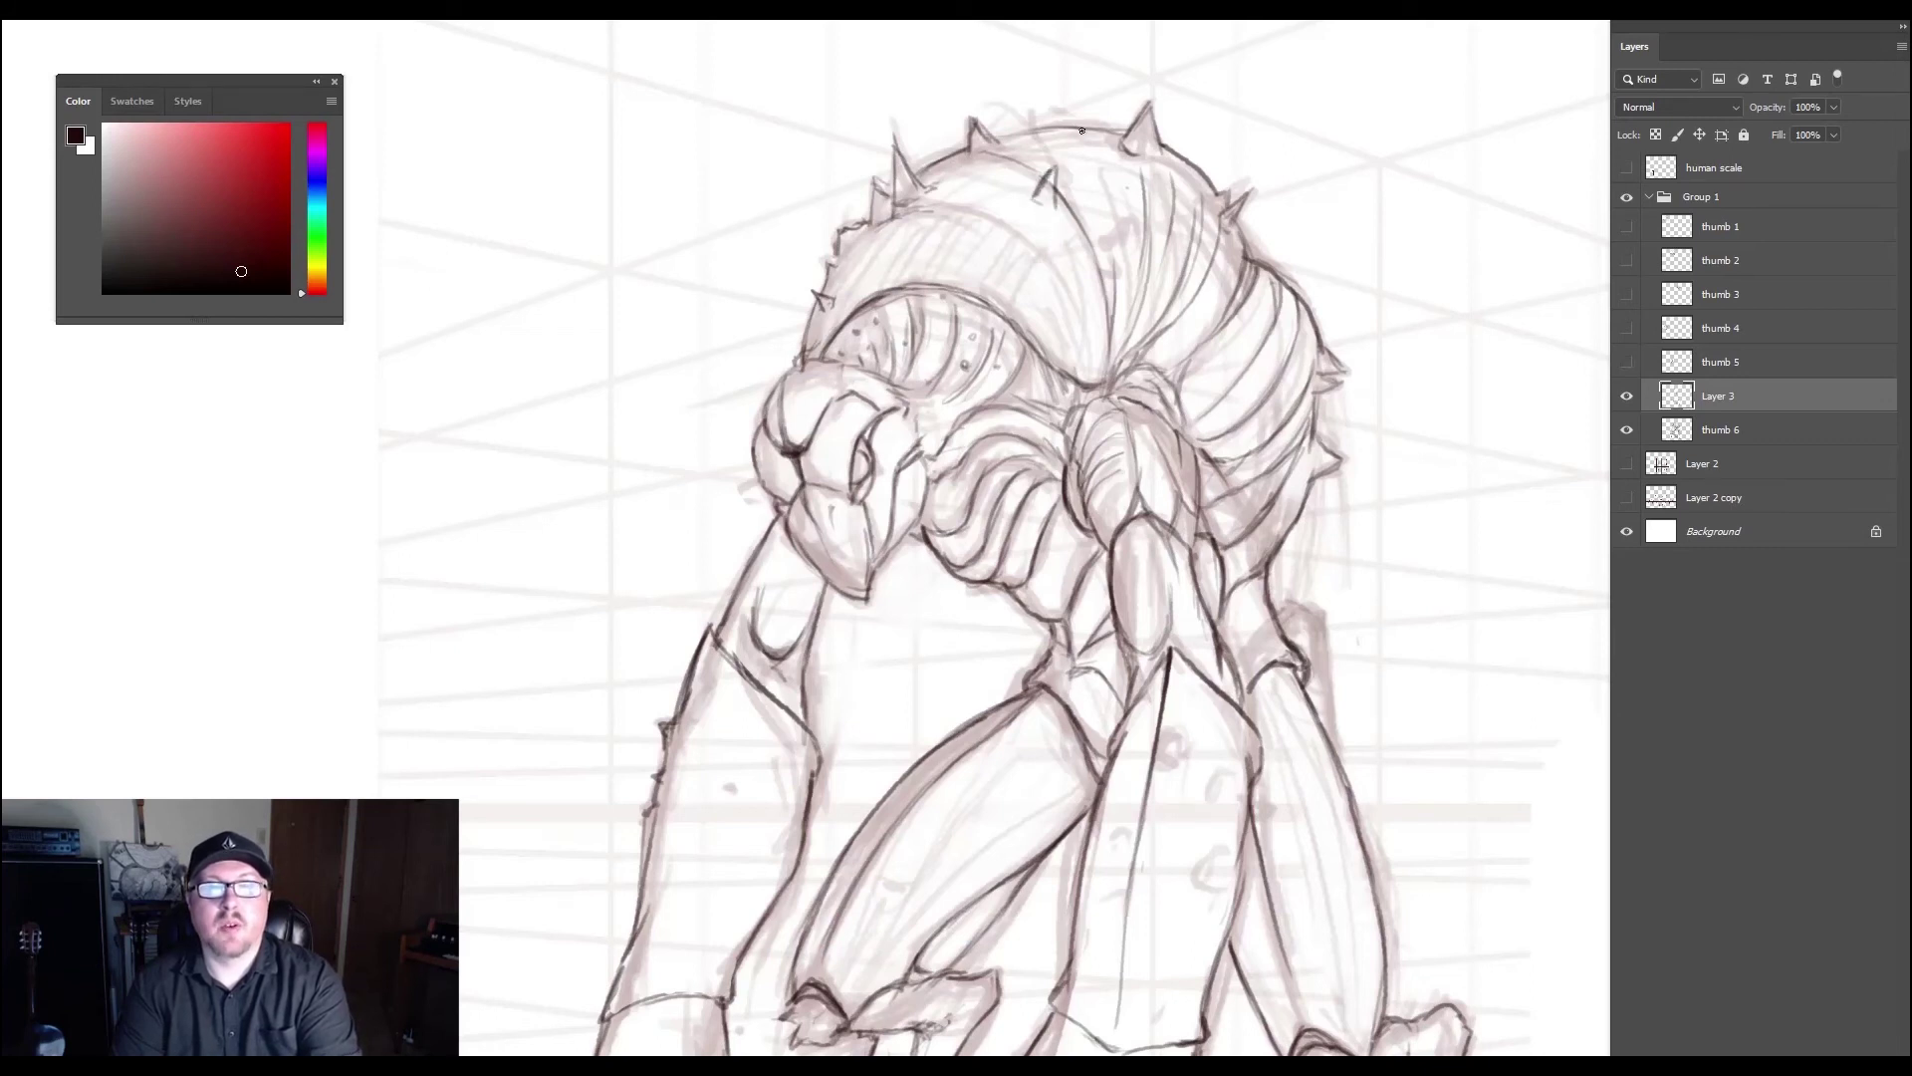
pyautogui.moveTo(1081, 131); pyautogui.dragTo(1073, 114)
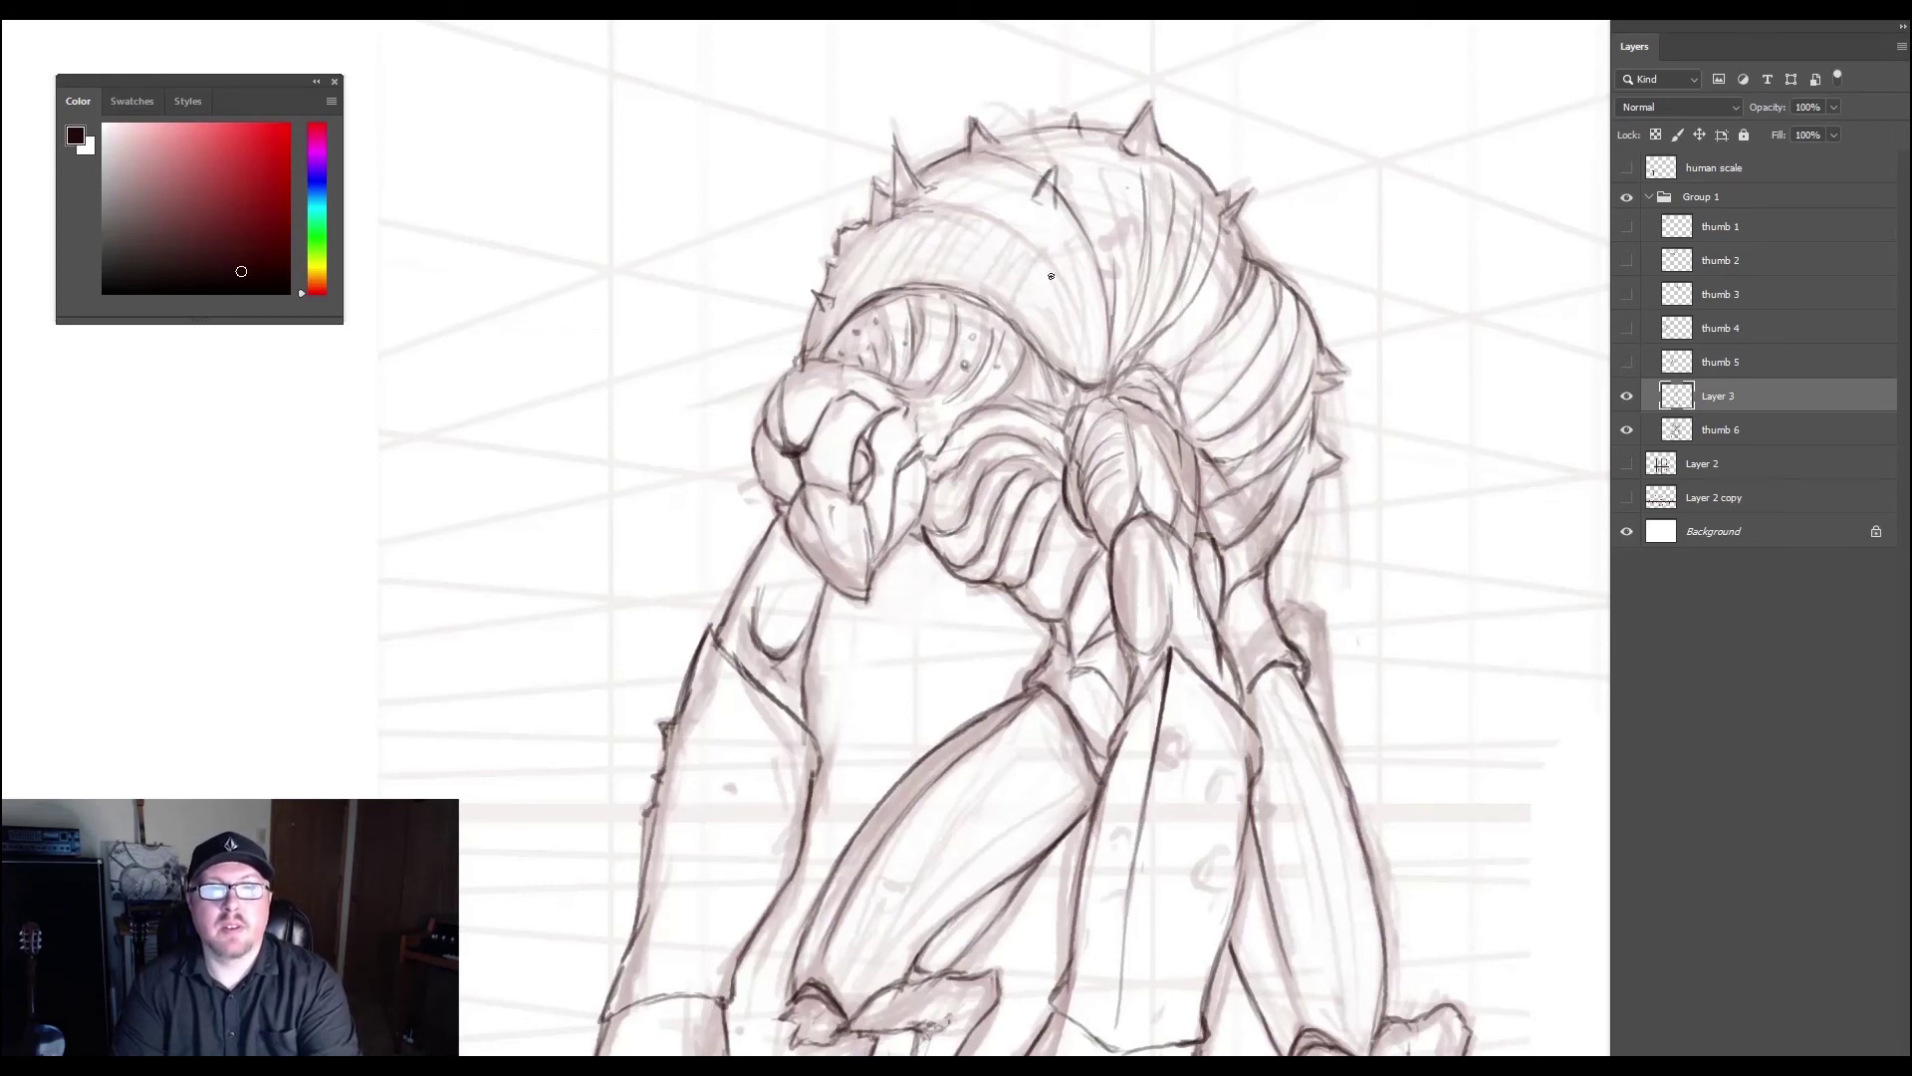
pyautogui.moveTo(923, 204)
pyautogui.mouseDown()
pyautogui.moveTo(1099, 391)
pyautogui.moveTo(1033, 249)
pyautogui.moveTo(1079, 342)
pyautogui.mouseUp()
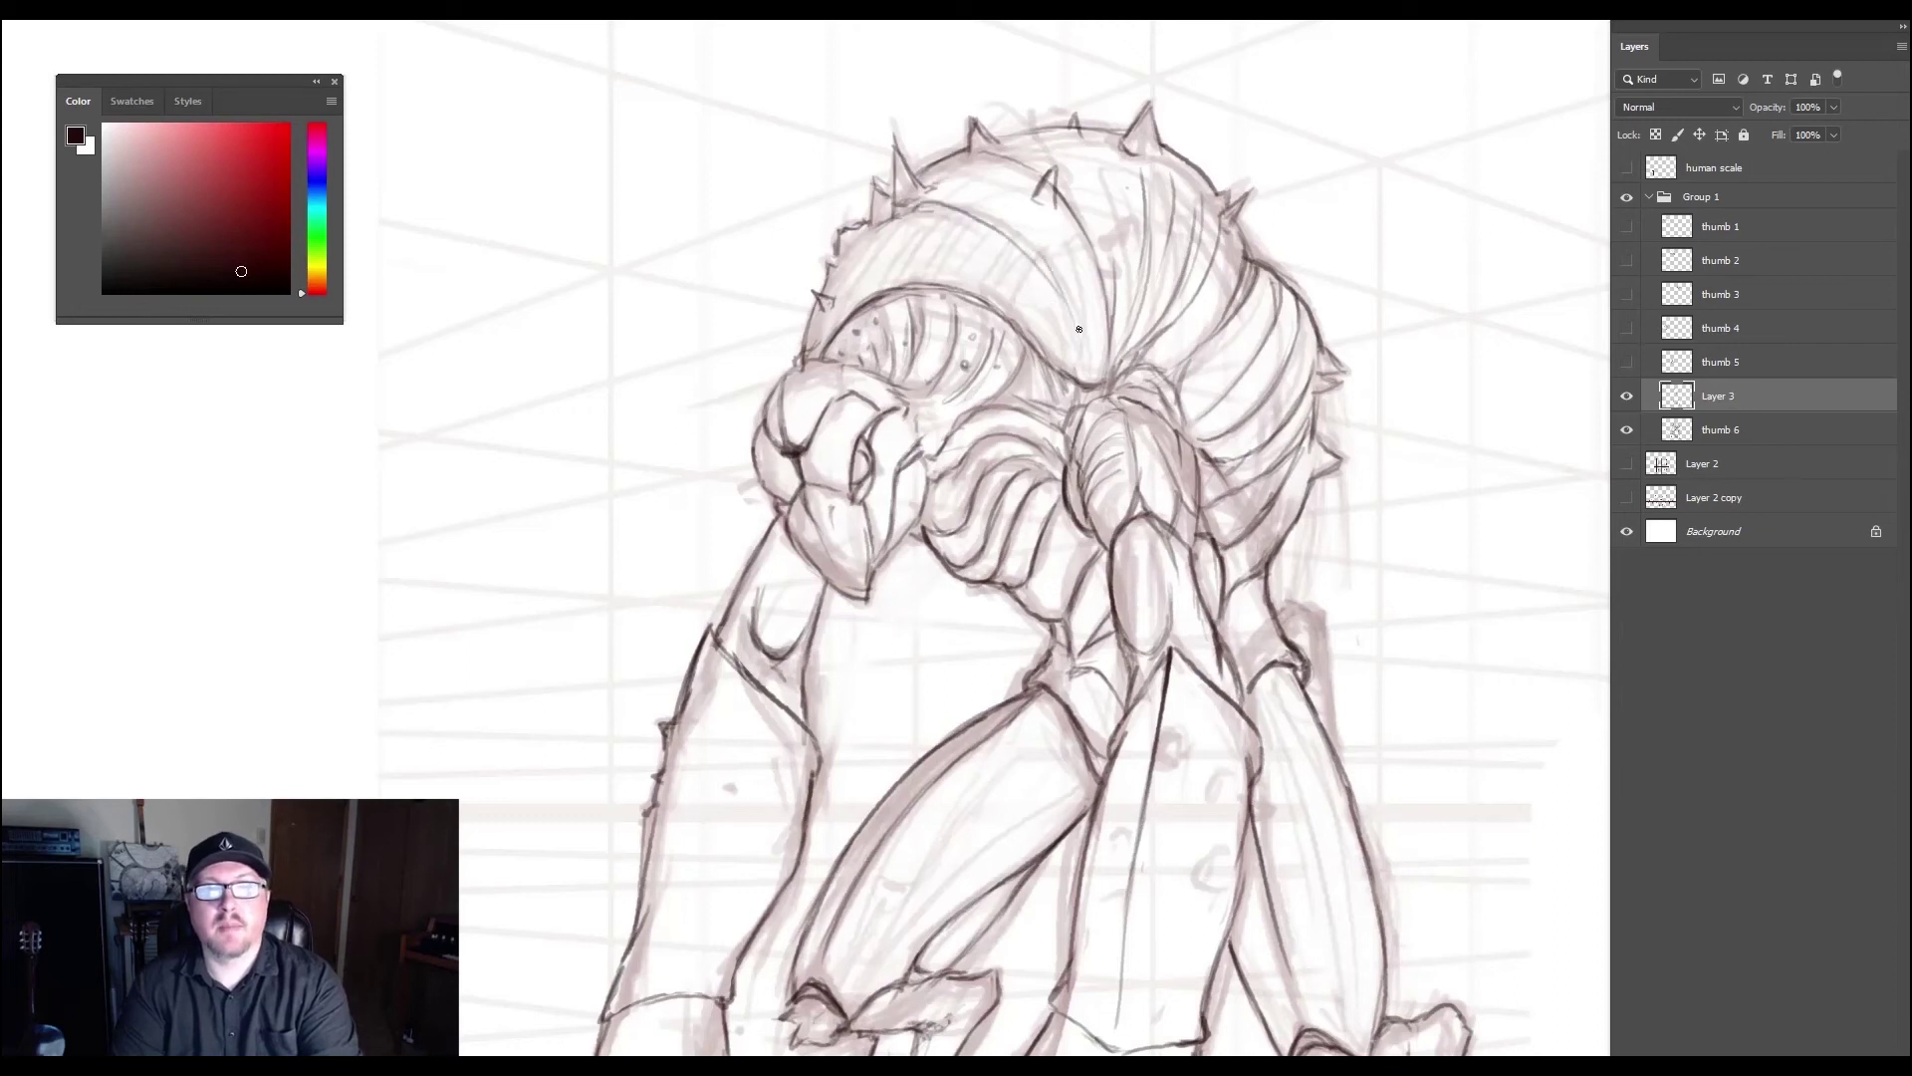
pyautogui.moveTo(1053, 276); pyautogui.dragTo(1078, 362)
pyautogui.moveTo(1000, 253); pyautogui.dragTo(1065, 367)
pyautogui.moveTo(1085, 288); pyautogui.dragTo(1098, 379)
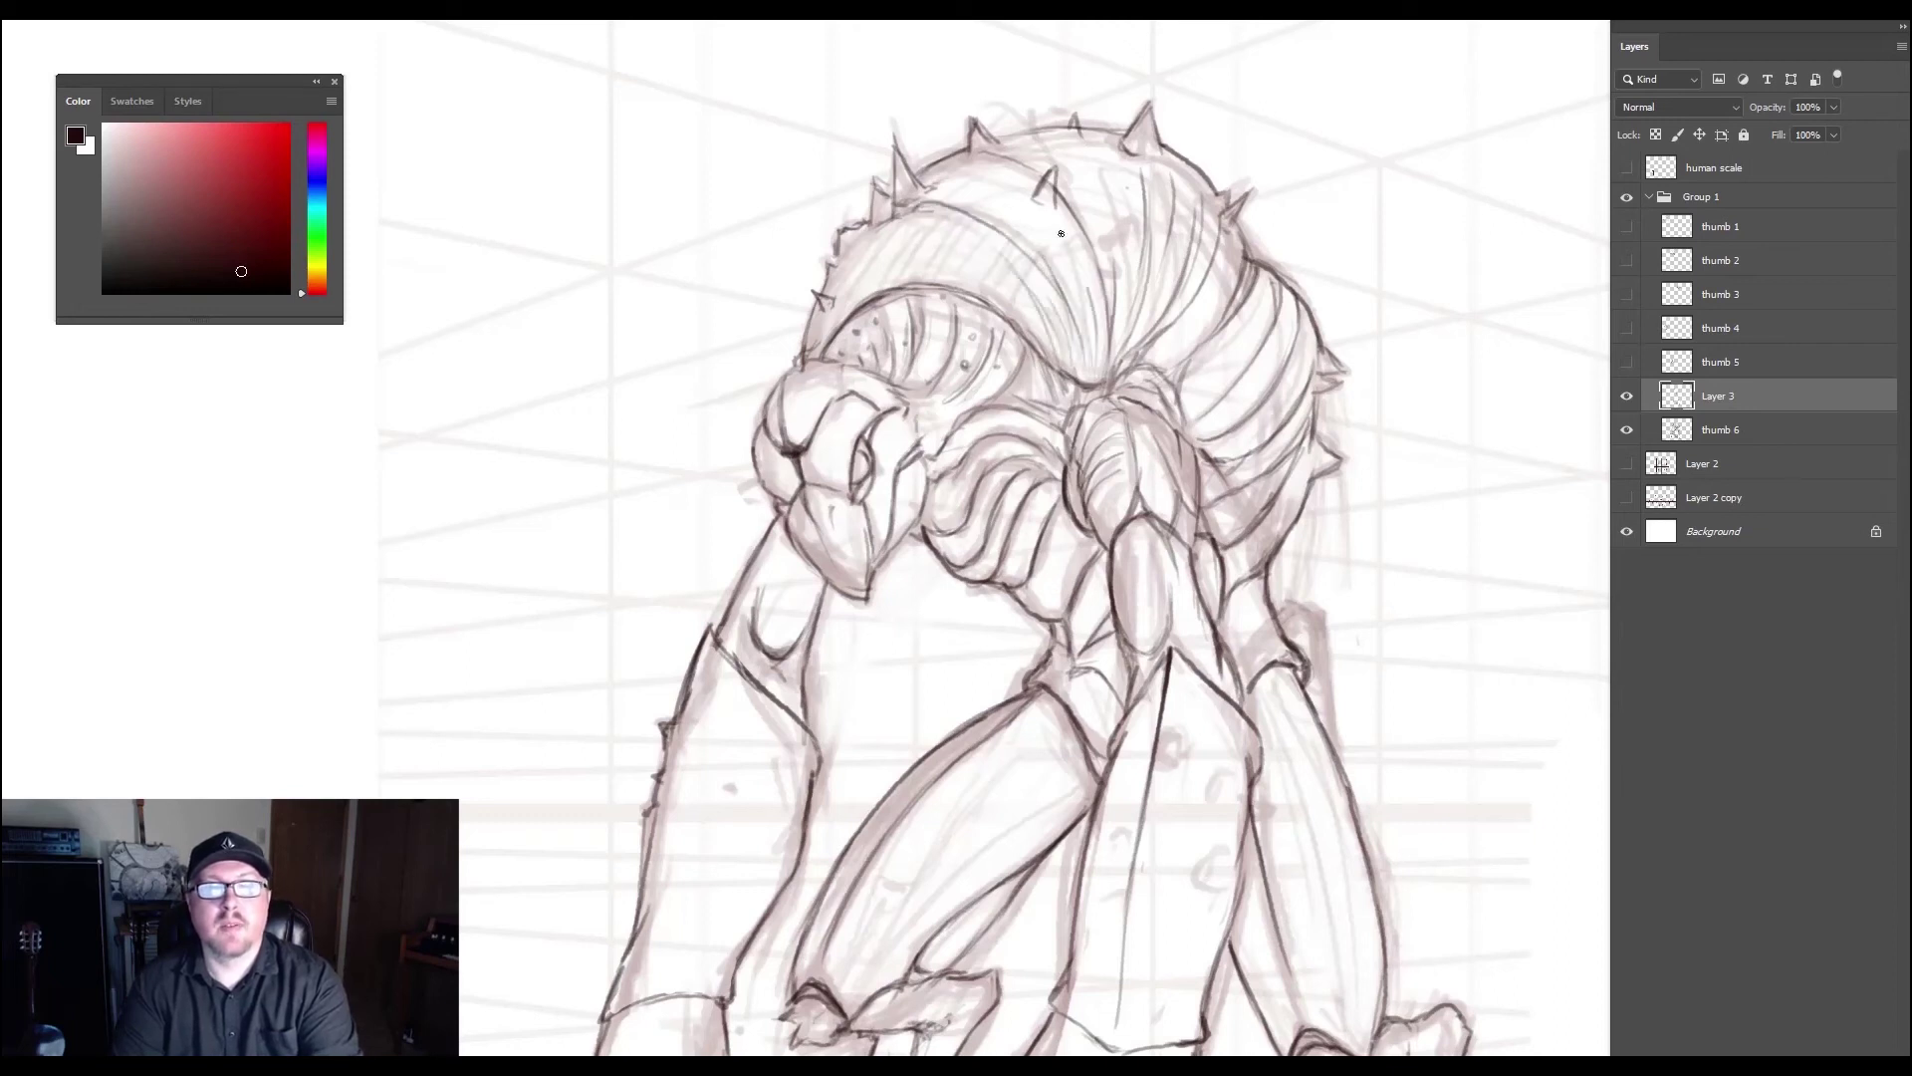
pyautogui.moveTo(1071, 249); pyautogui.dragTo(1096, 334)
pyautogui.moveTo(1008, 189); pyautogui.dragTo(1083, 295)
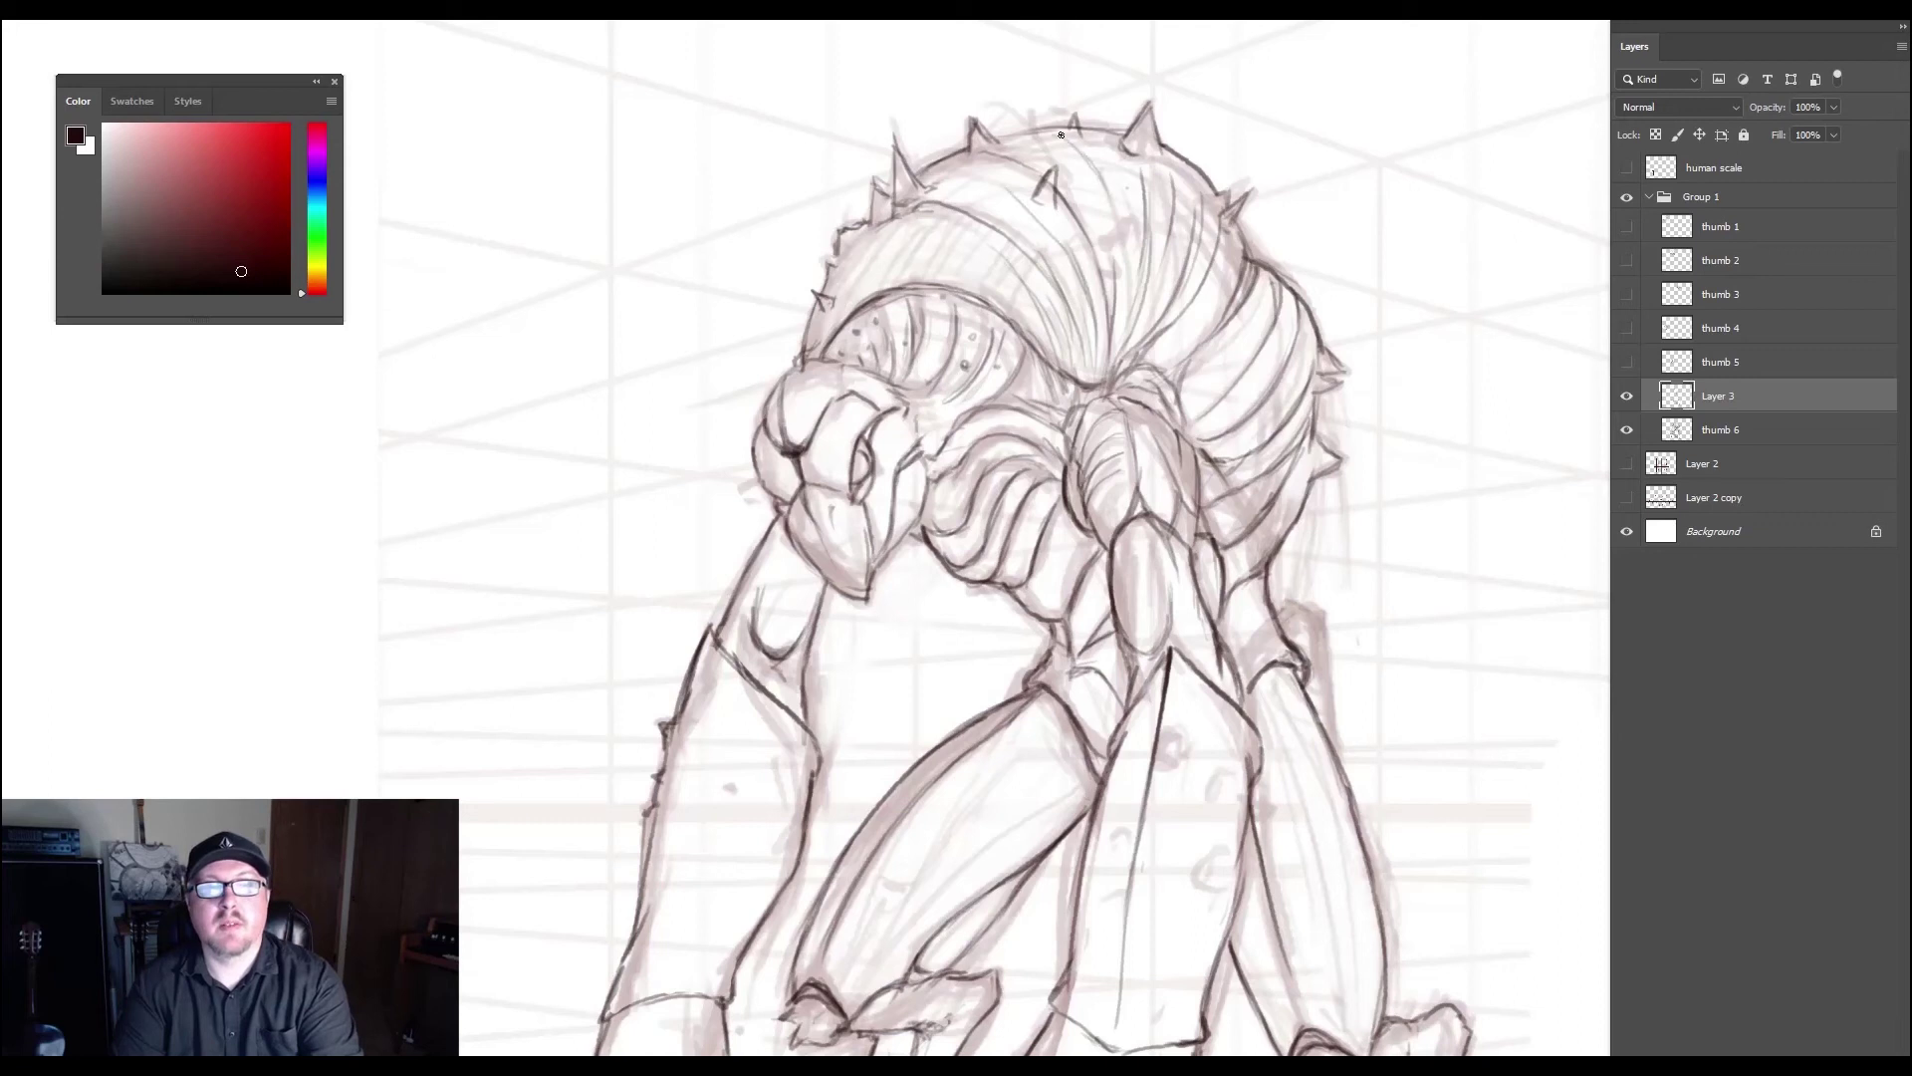
pyautogui.moveTo(1026, 133); pyautogui.dragTo(1085, 165)
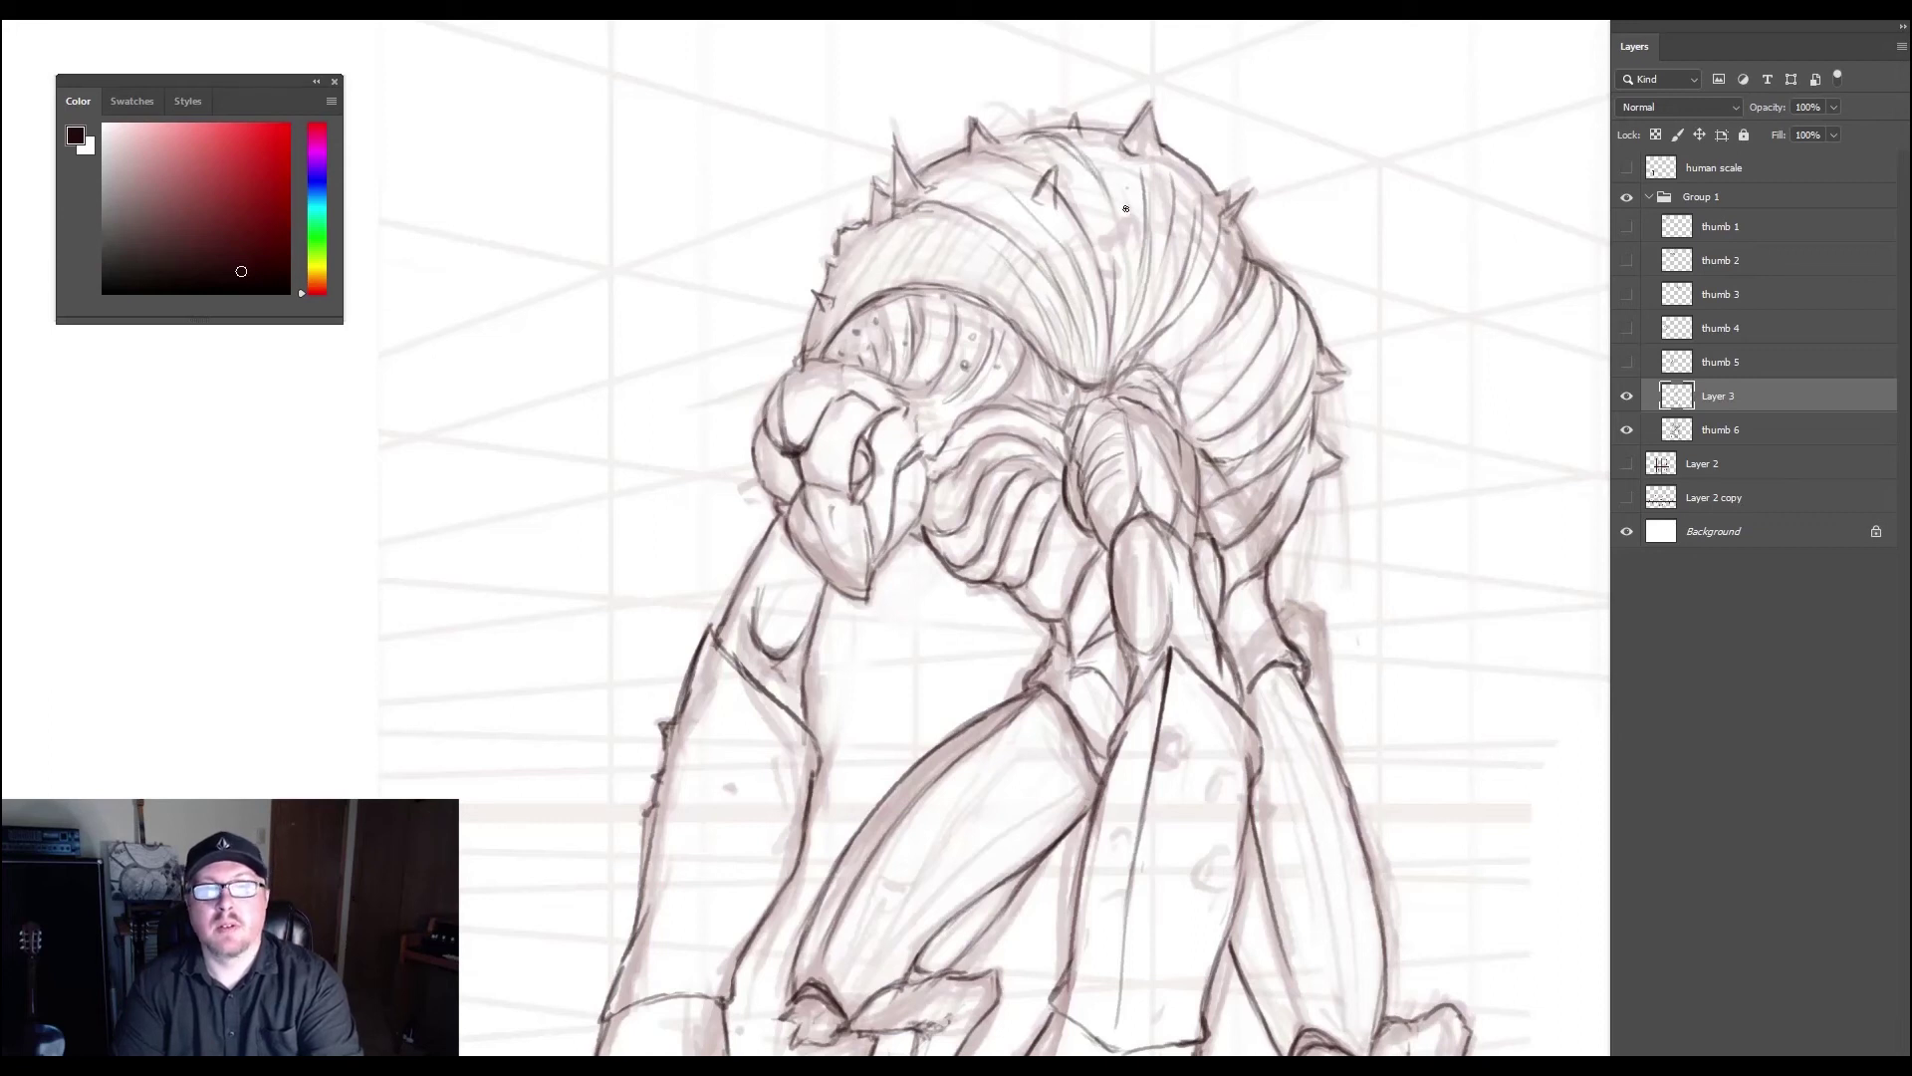
# - Add more contour lines on the rear shell segment and scatter small spikes and bumps over the shell
pyautogui.moveTo(1177, 405); pyautogui.dragTo(1273, 322)
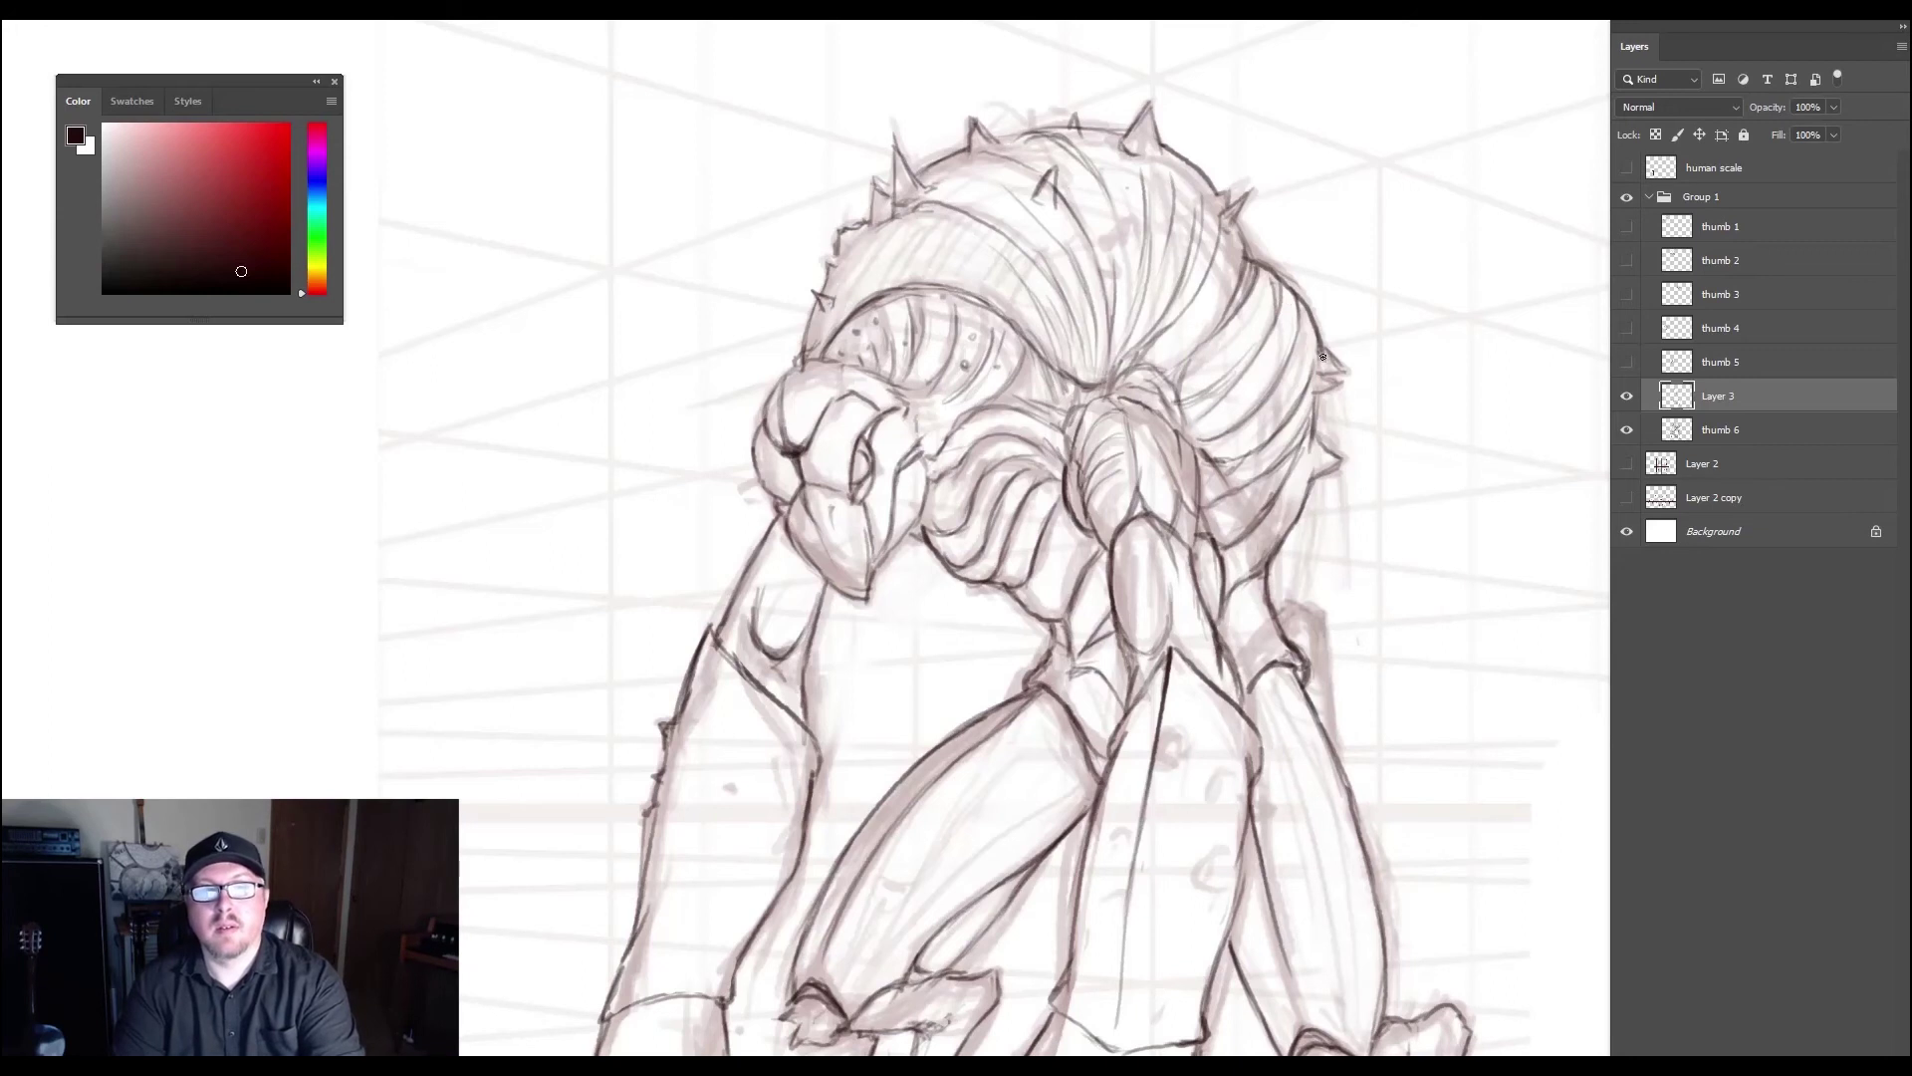
pyautogui.moveTo(1287, 278); pyautogui.dragTo(1297, 305)
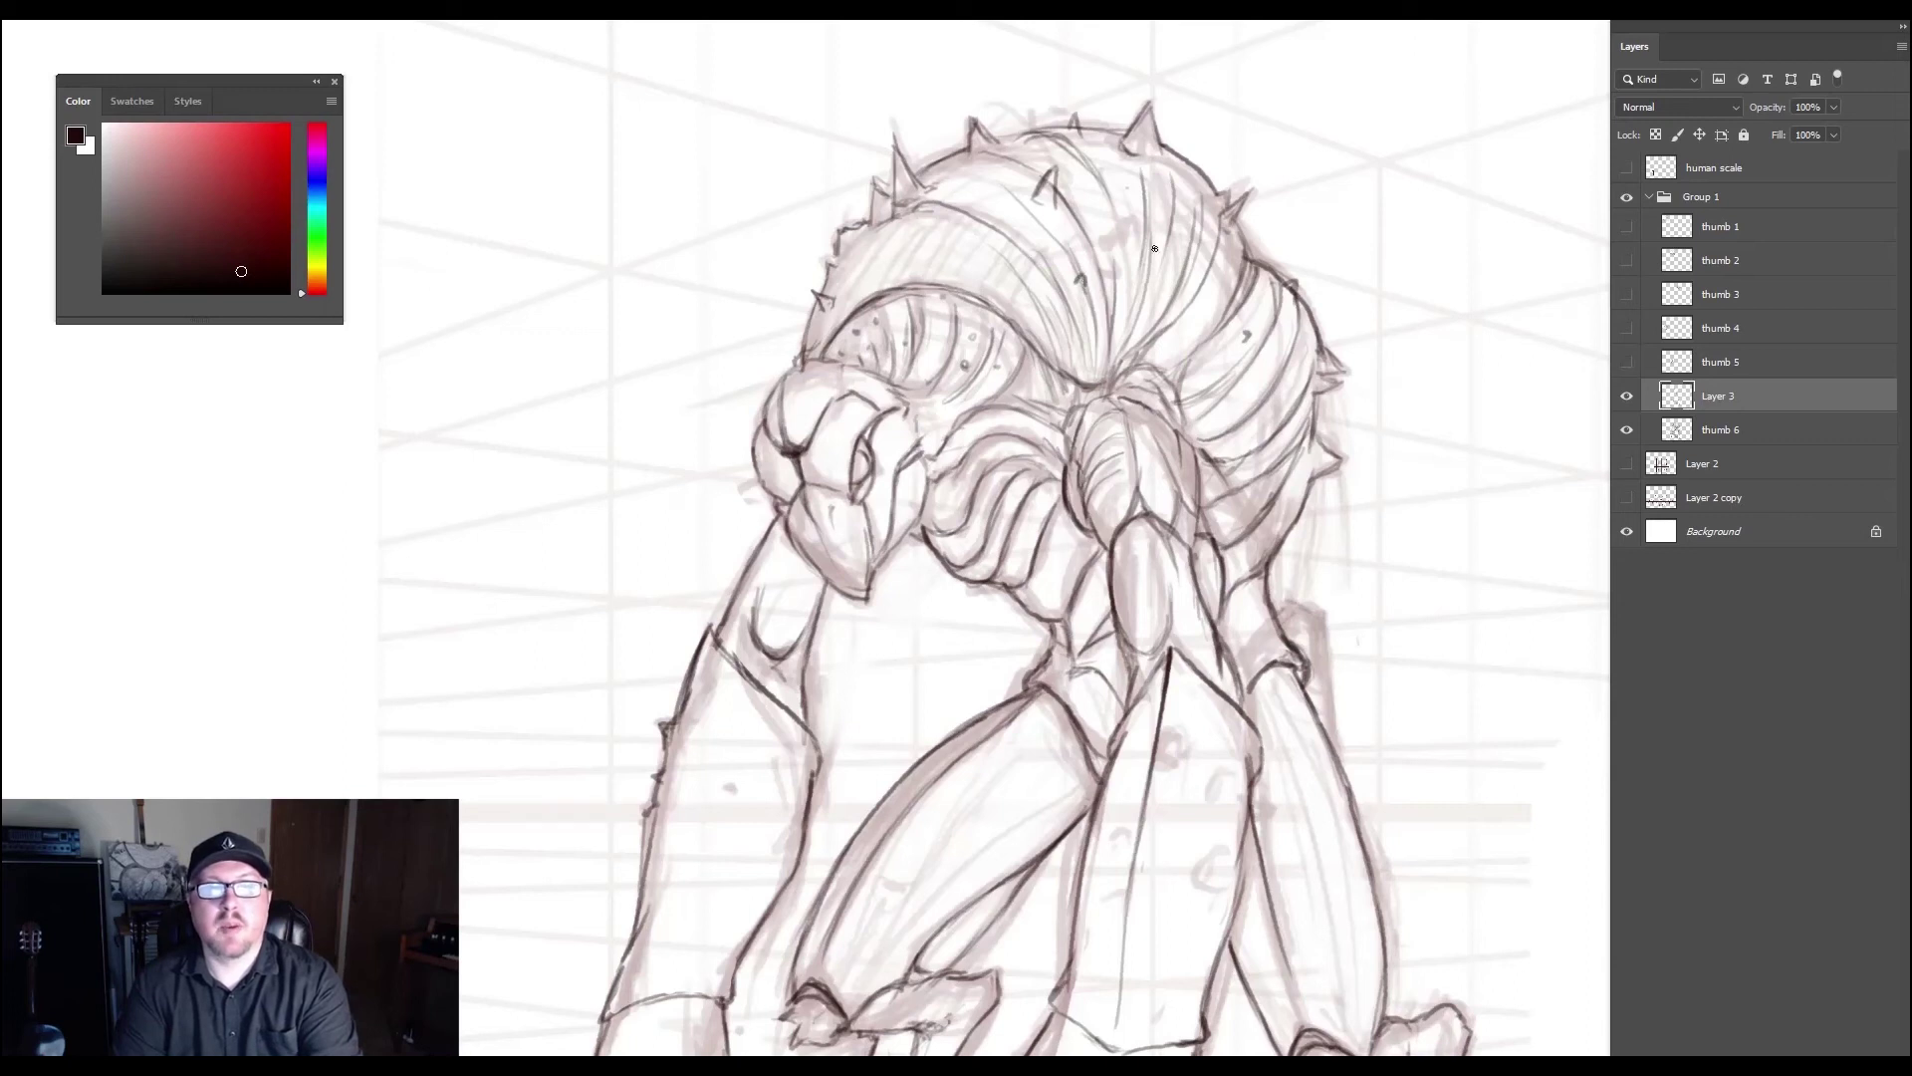
pyautogui.click(961, 266)
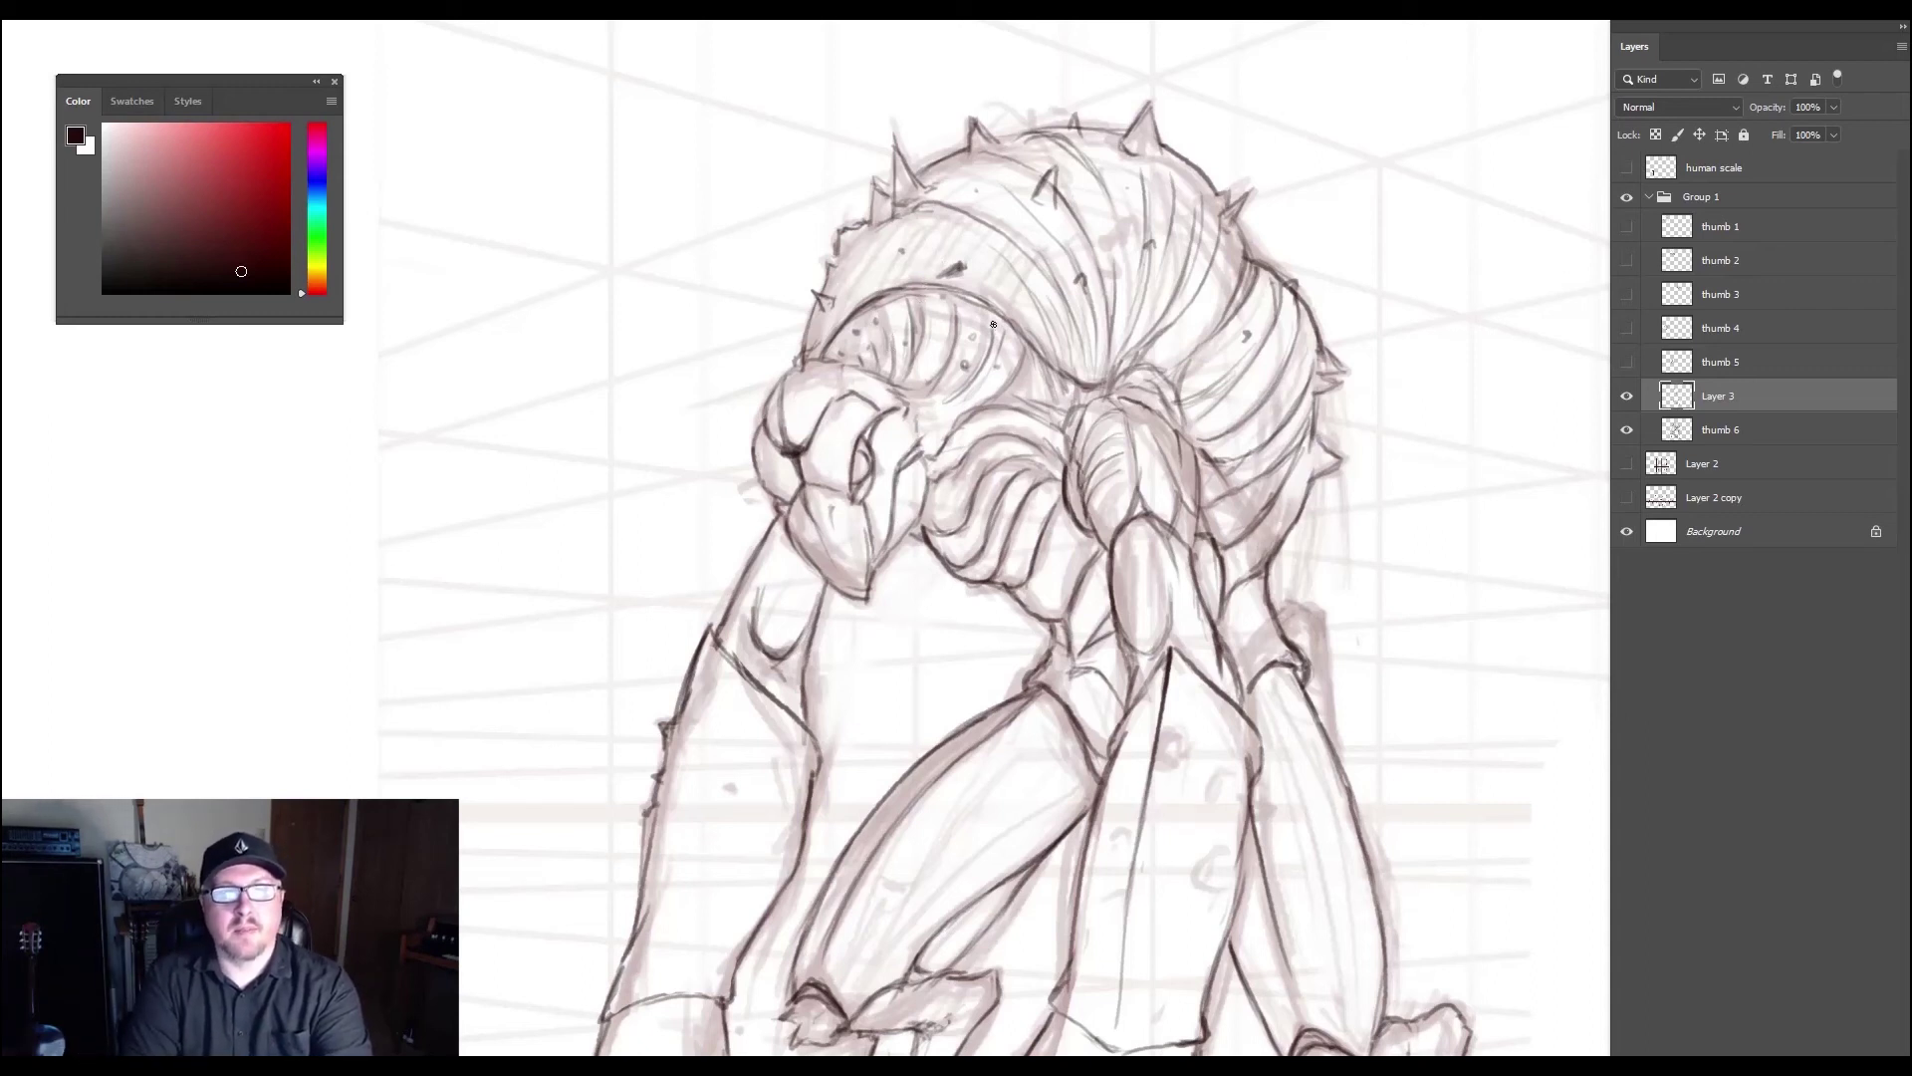
# - Darken the crevices between head, shell and shoulder, and add fine detail lines around the eye and face
pyautogui.moveTo(994, 316)
pyautogui.mouseDown()
pyautogui.moveTo(986, 365)
pyautogui.moveTo(1011, 386)
pyautogui.moveTo(980, 410)
pyautogui.moveTo(1073, 416)
pyautogui.moveTo(1108, 388)
pyautogui.moveTo(1163, 403)
pyautogui.moveTo(1185, 433)
pyautogui.moveTo(1132, 375)
pyautogui.moveTo(1048, 431)
pyautogui.moveTo(1063, 468)
pyautogui.moveTo(1036, 419)
pyautogui.moveTo(1058, 434)
pyautogui.moveTo(1066, 405)
pyautogui.mouseUp()
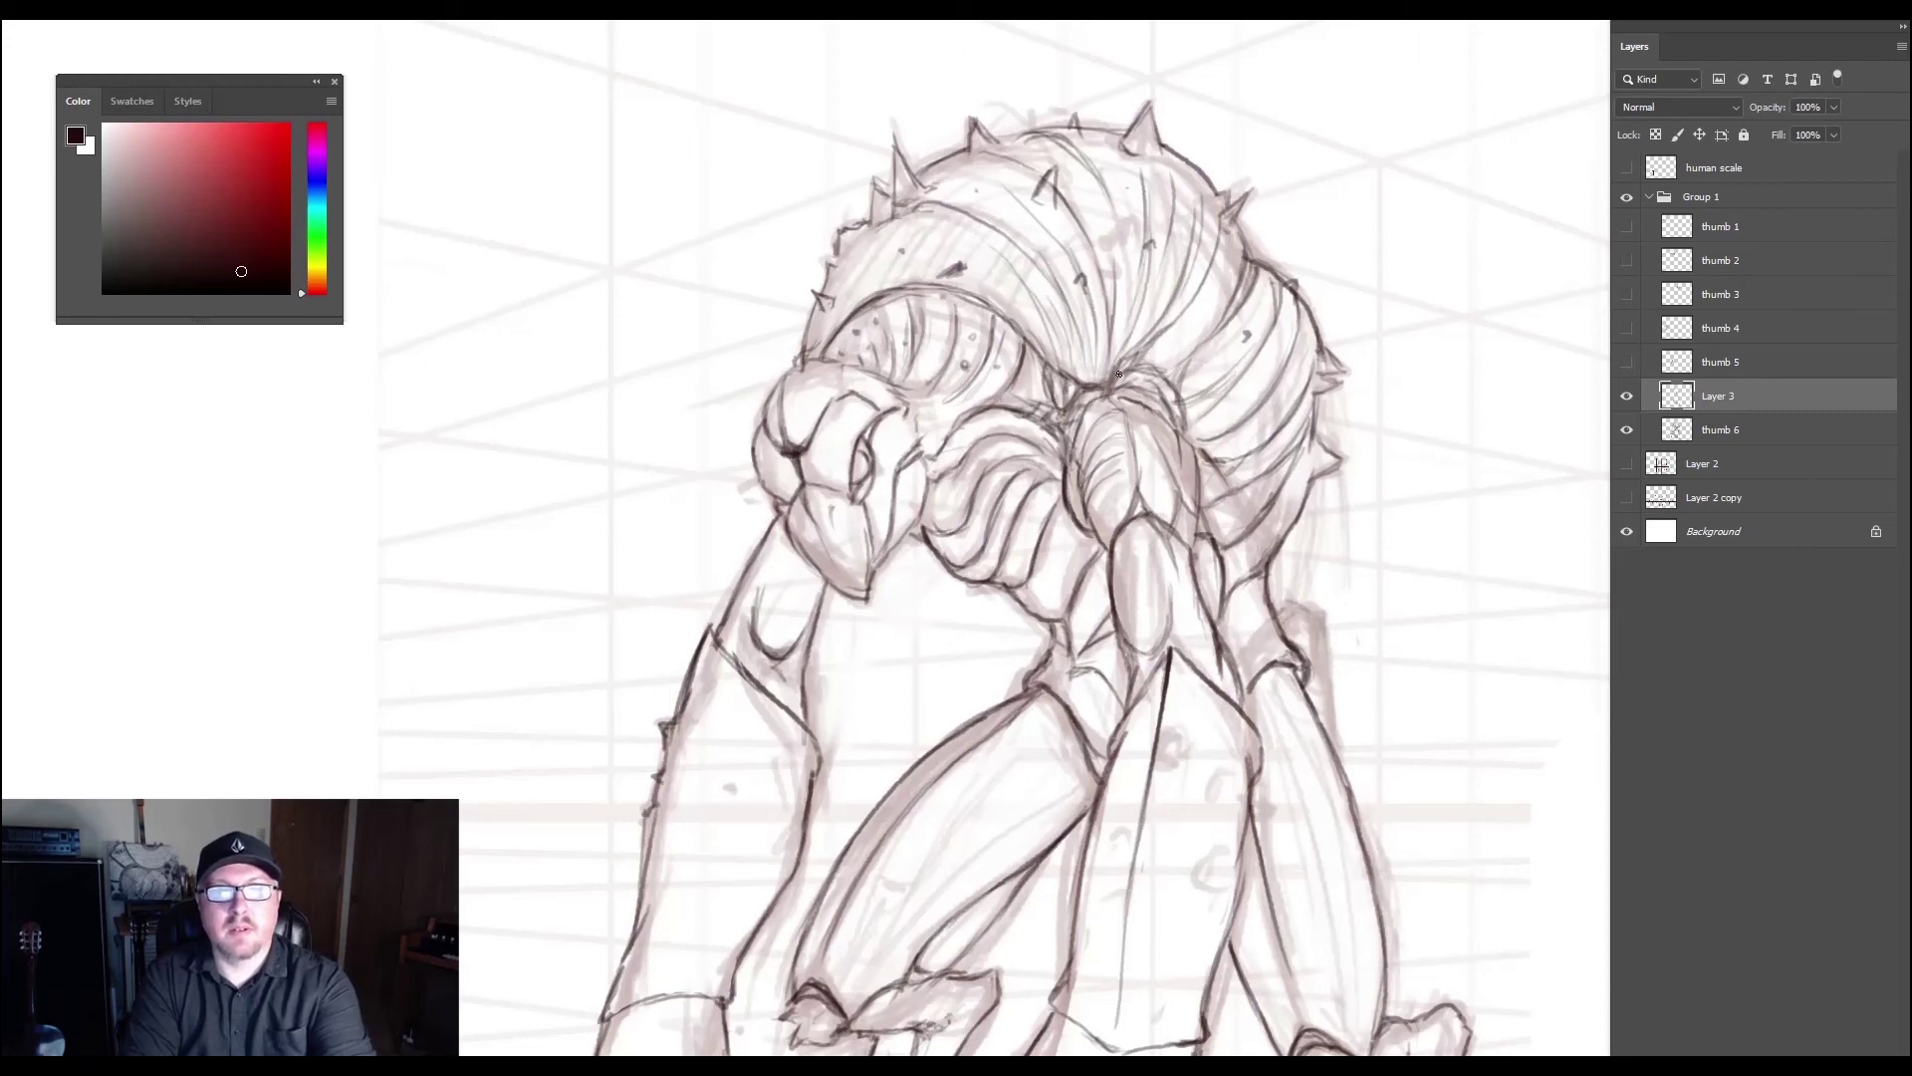
pyautogui.moveTo(1184, 438)
pyautogui.mouseDown()
pyautogui.moveTo(1198, 470)
pyautogui.moveTo(1171, 431)
pyautogui.moveTo(1191, 455)
pyautogui.moveTo(1179, 387)
pyautogui.moveTo(1213, 397)
pyautogui.mouseUp()
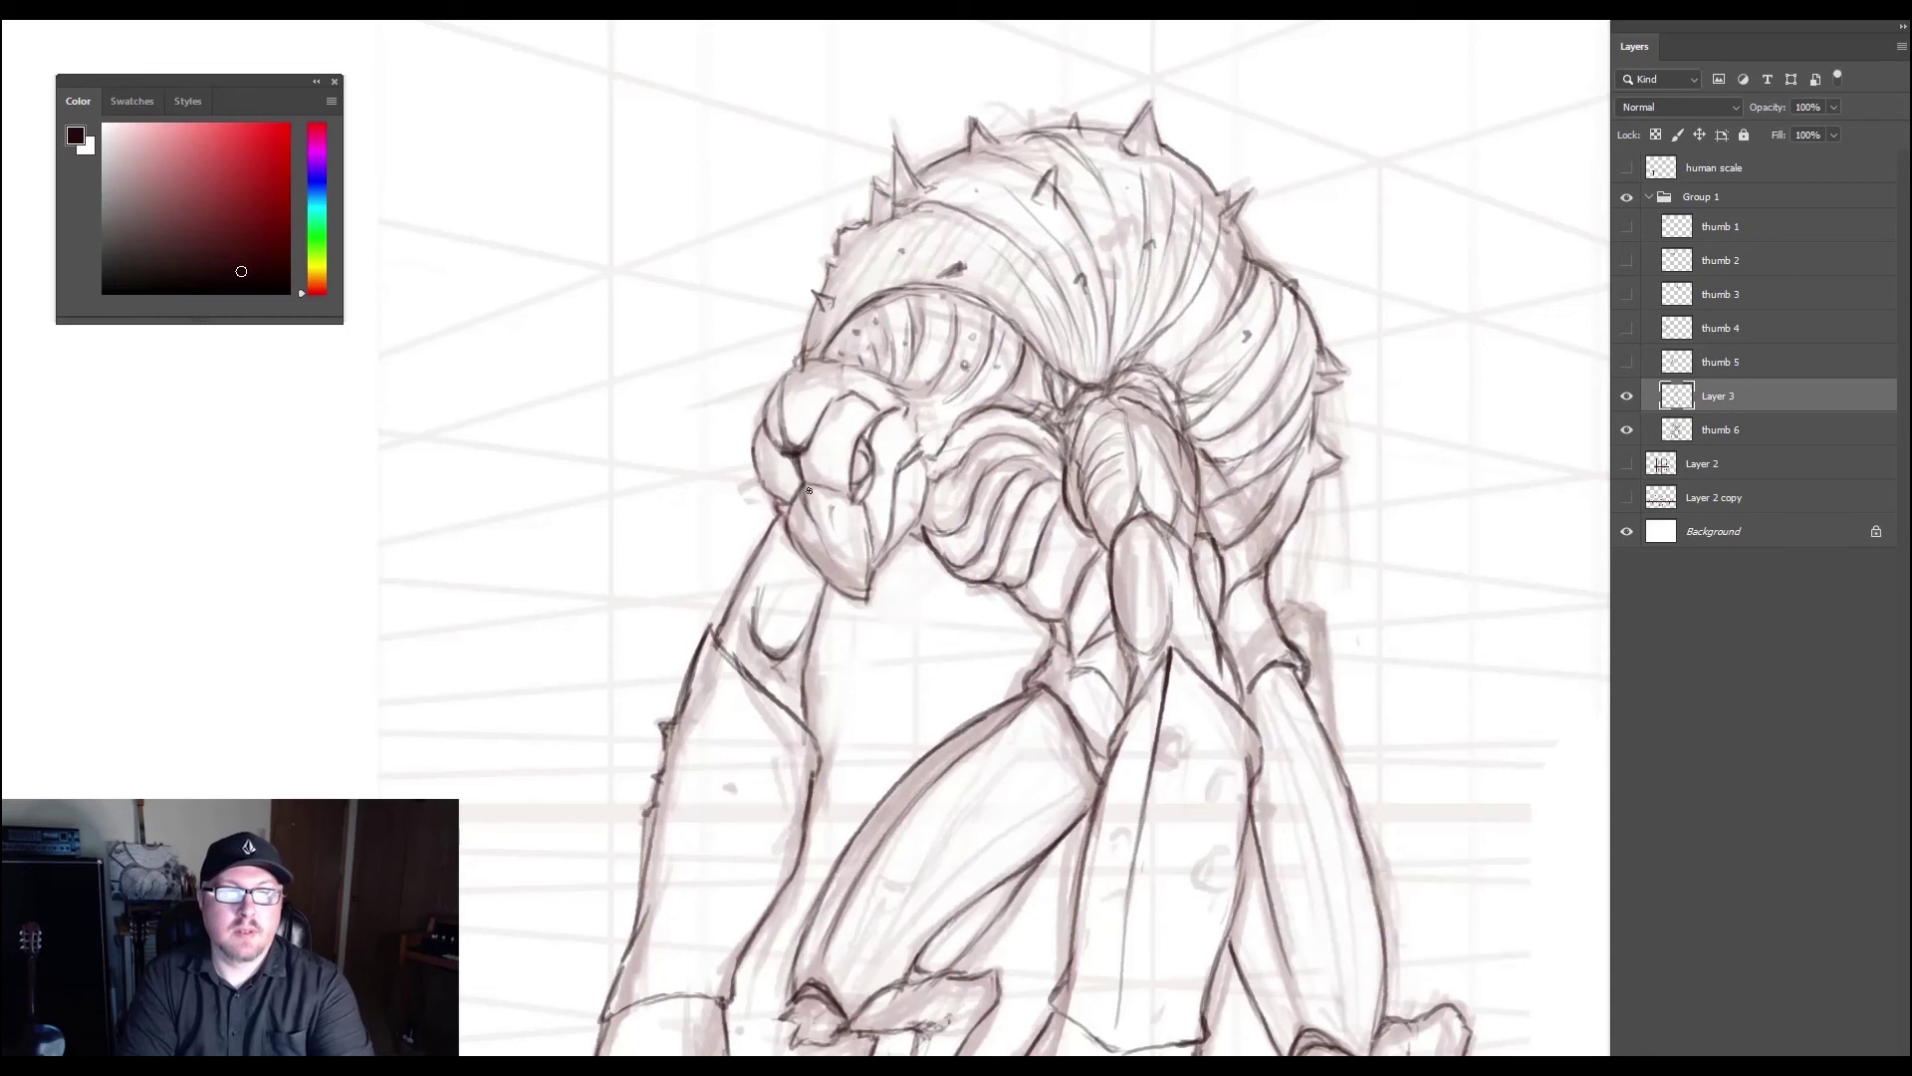
pyautogui.moveTo(808, 491)
pyautogui.mouseDown()
pyautogui.moveTo(822, 546)
pyautogui.moveTo(820, 518)
pyautogui.mouseUp()
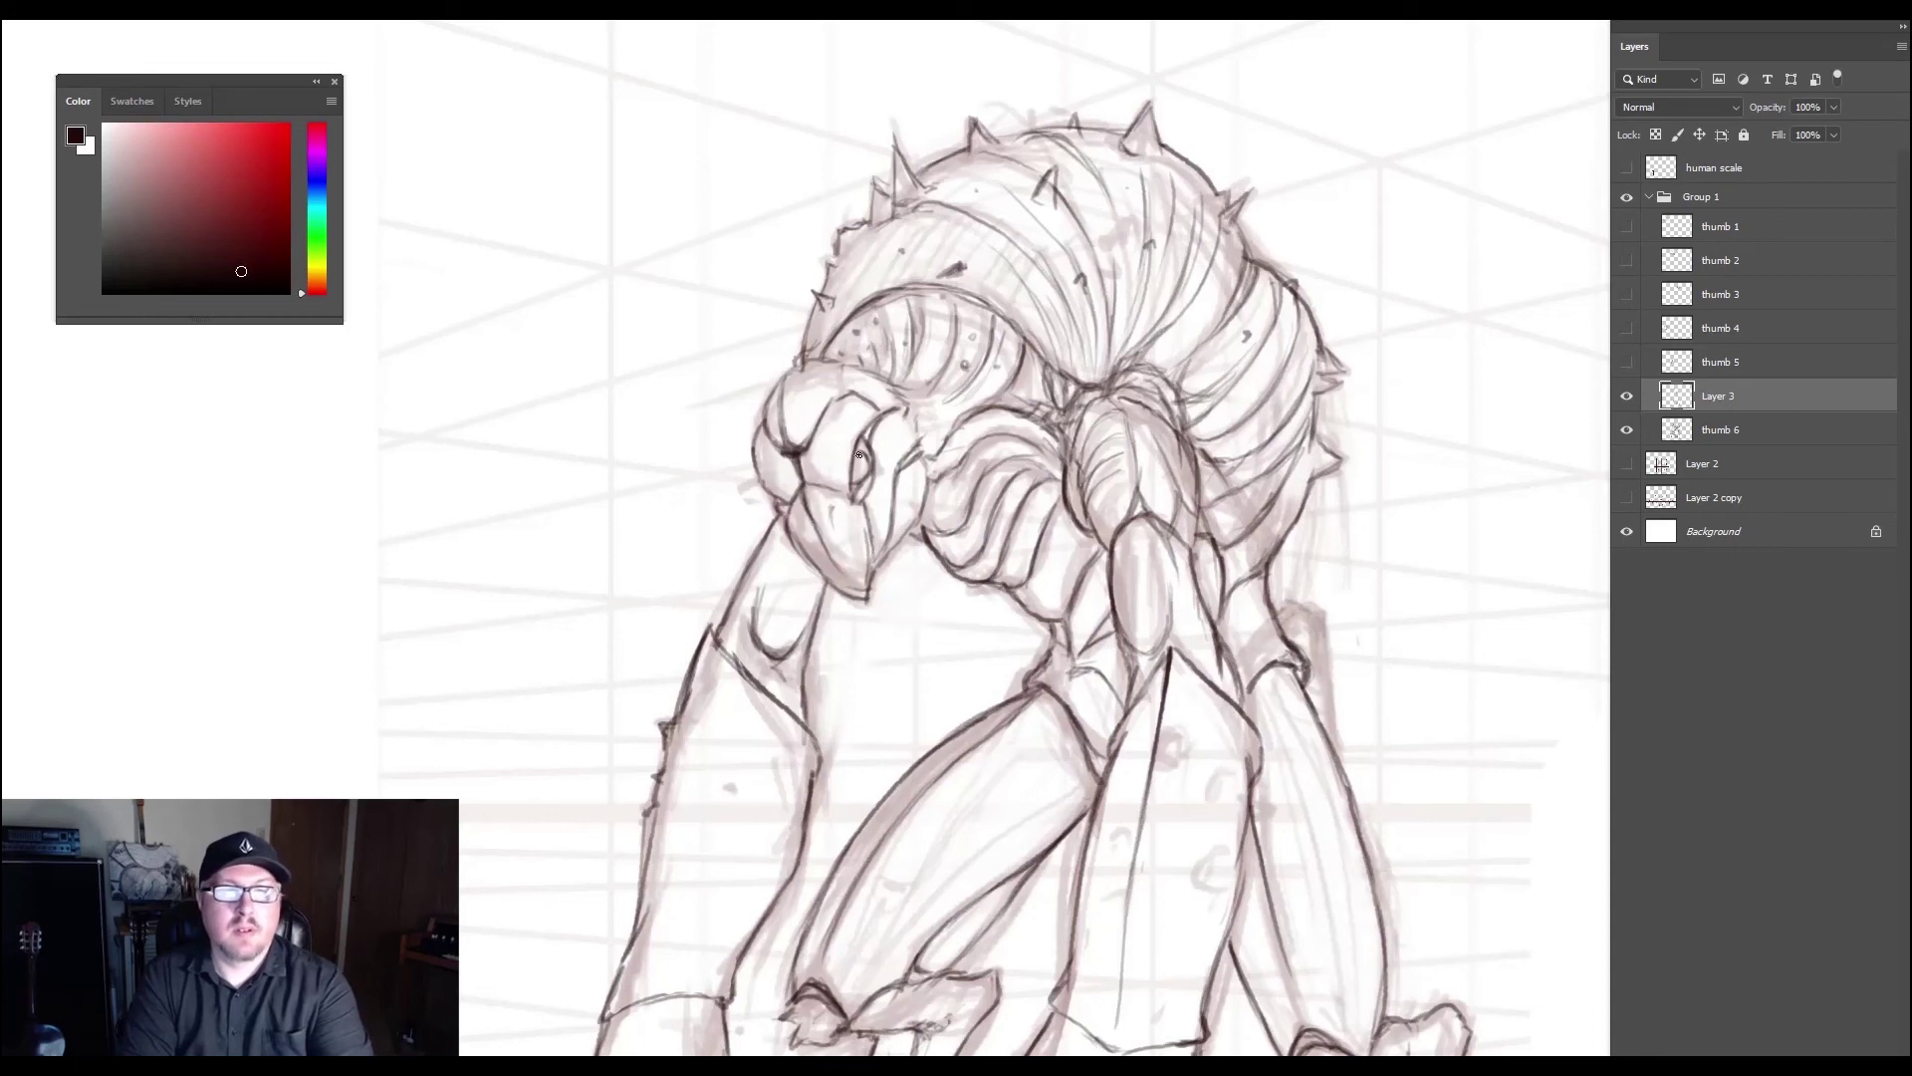
pyautogui.moveTo(858, 454); pyautogui.dragTo(857, 458)
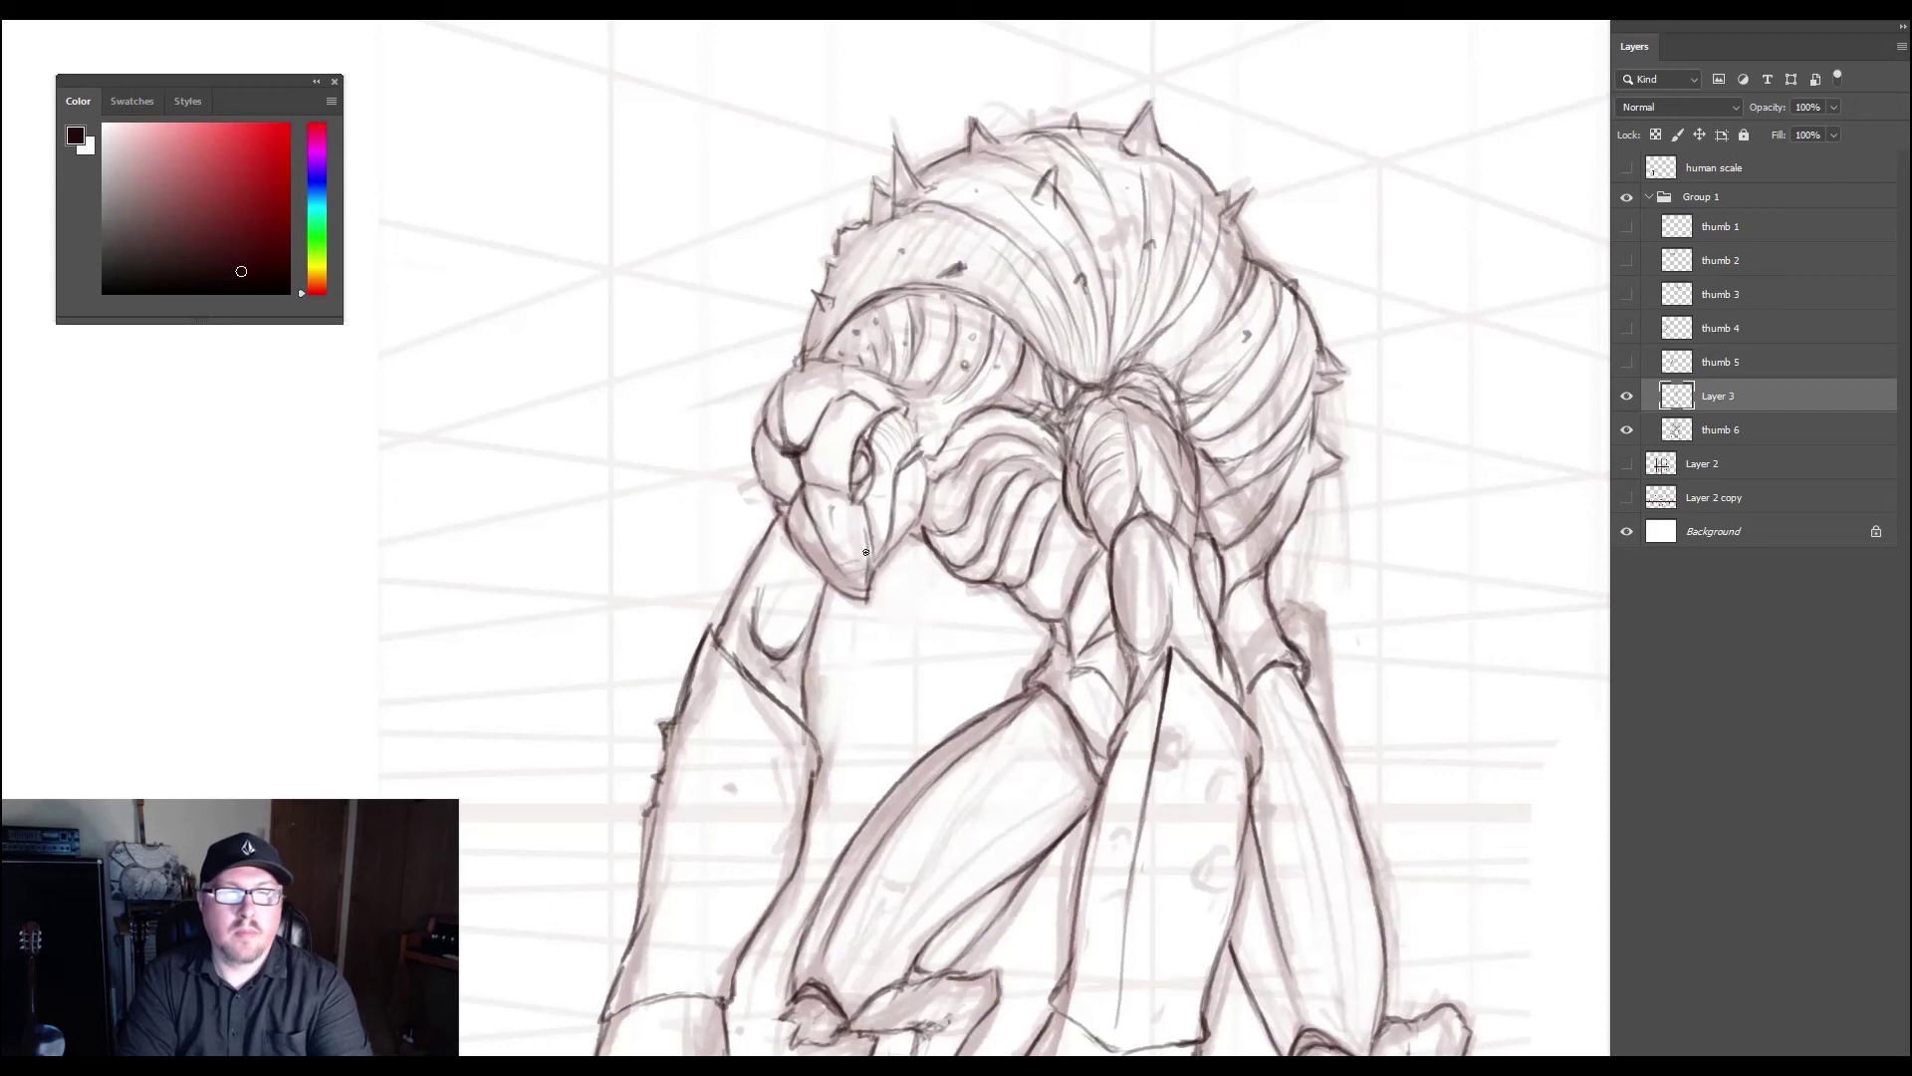
# - Draw a pointed horn above the brow and add fine hatching to the jaw and the far arm's elbow joint
pyautogui.moveTo(830, 531)
pyautogui.mouseDown()
pyautogui.moveTo(867, 540)
pyautogui.moveTo(801, 536)
pyautogui.moveTo(836, 497)
pyautogui.mouseUp()
pyautogui.hotkey('ctrl', 'z')
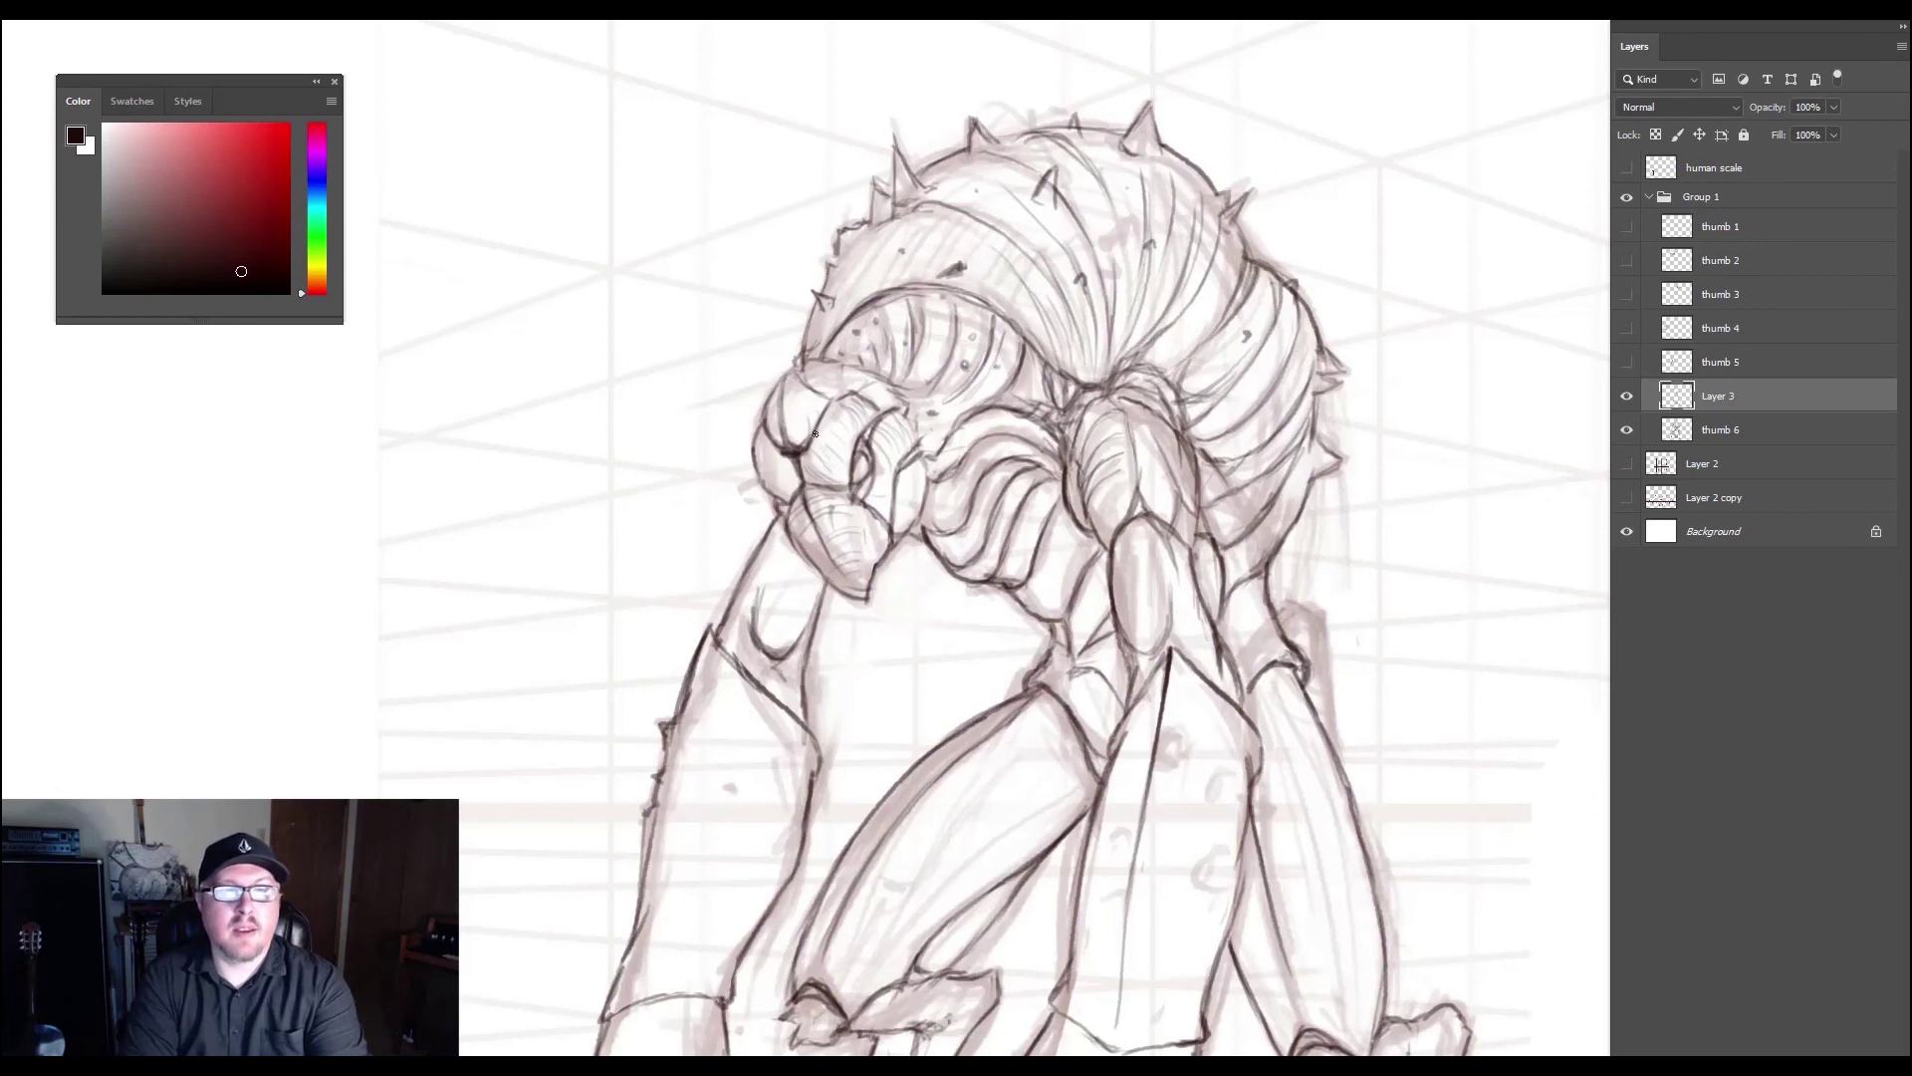
pyautogui.moveTo(832, 397)
pyautogui.mouseDown()
pyautogui.moveTo(874, 383)
pyautogui.moveTo(793, 362)
pyautogui.moveTo(783, 413)
pyautogui.moveTo(788, 358)
pyautogui.moveTo(769, 420)
pyautogui.mouseUp()
pyautogui.moveTo(789, 353); pyautogui.dragTo(792, 454)
pyautogui.moveTo(791, 366)
pyautogui.mouseDown()
pyautogui.moveTo(814, 407)
pyautogui.moveTo(813, 362)
pyautogui.moveTo(845, 355)
pyautogui.mouseUp()
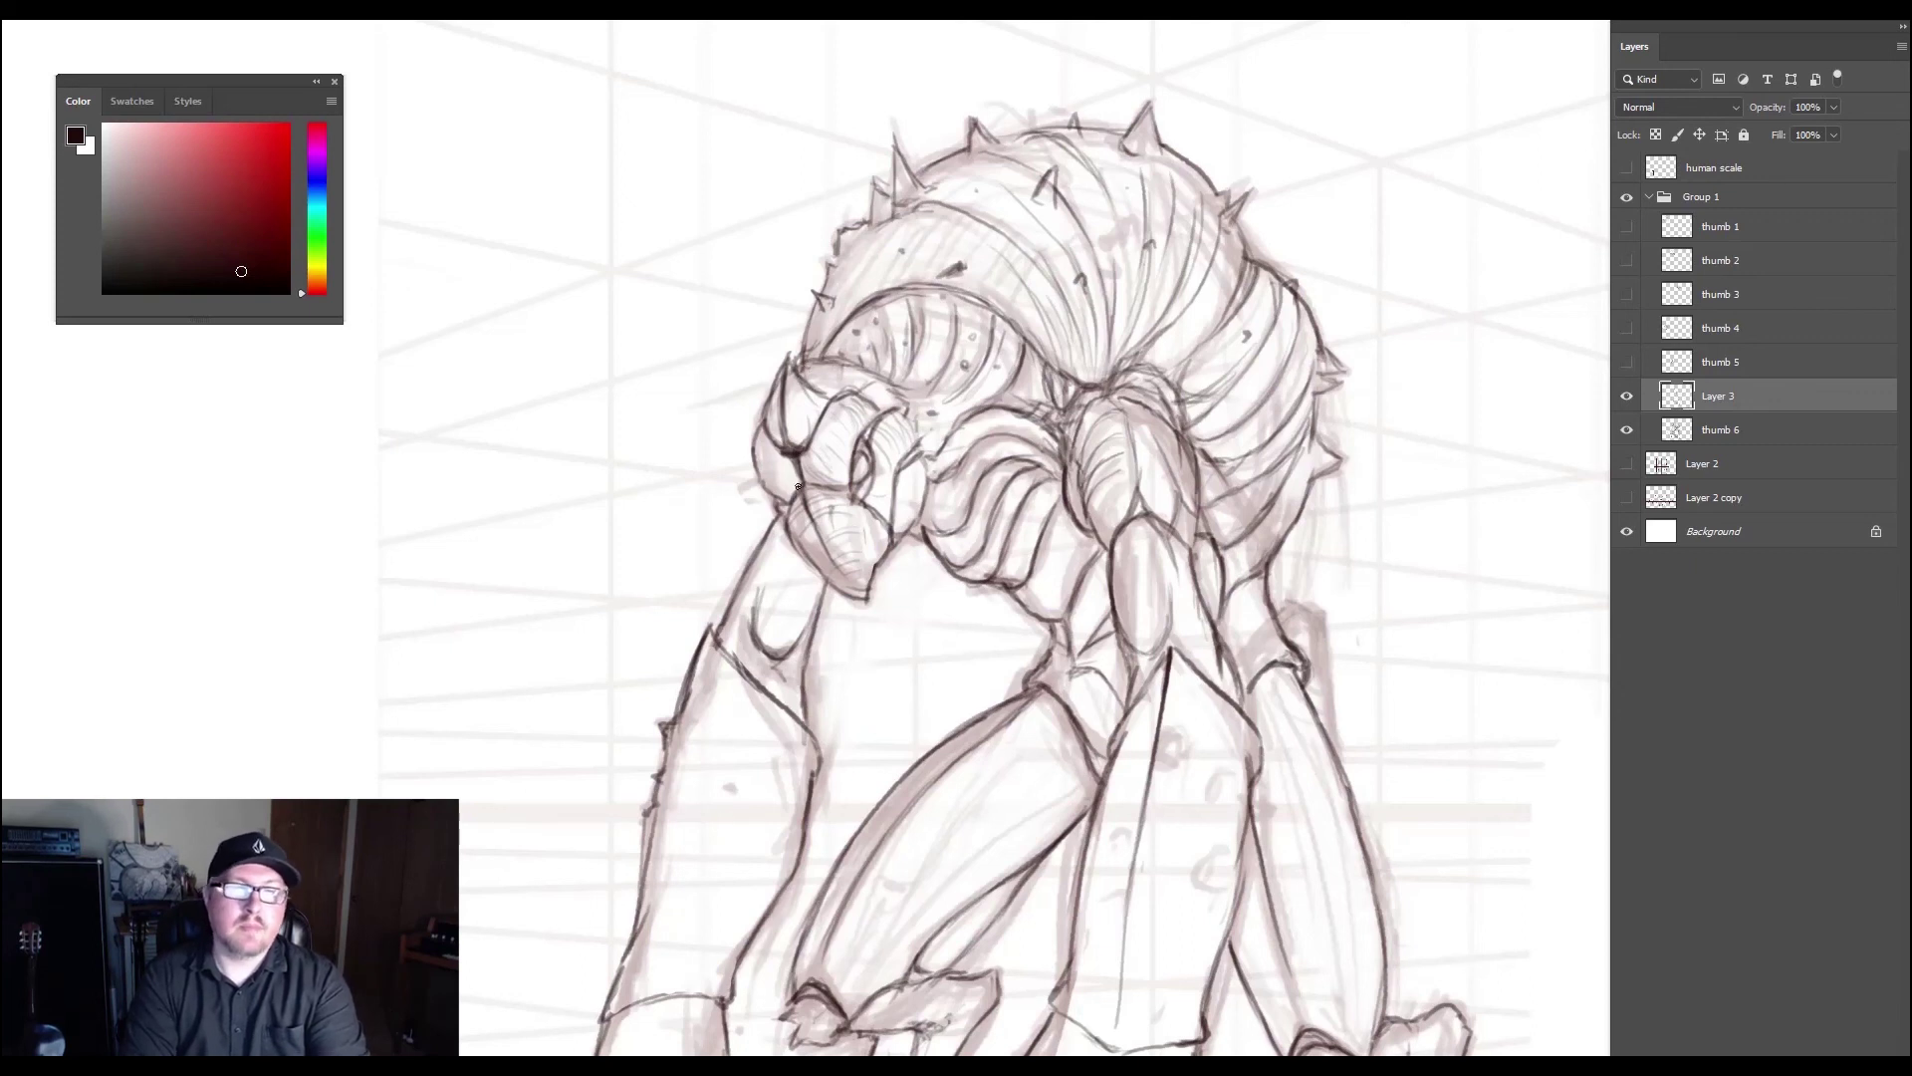
pyautogui.moveTo(797, 462); pyautogui.dragTo(804, 488)
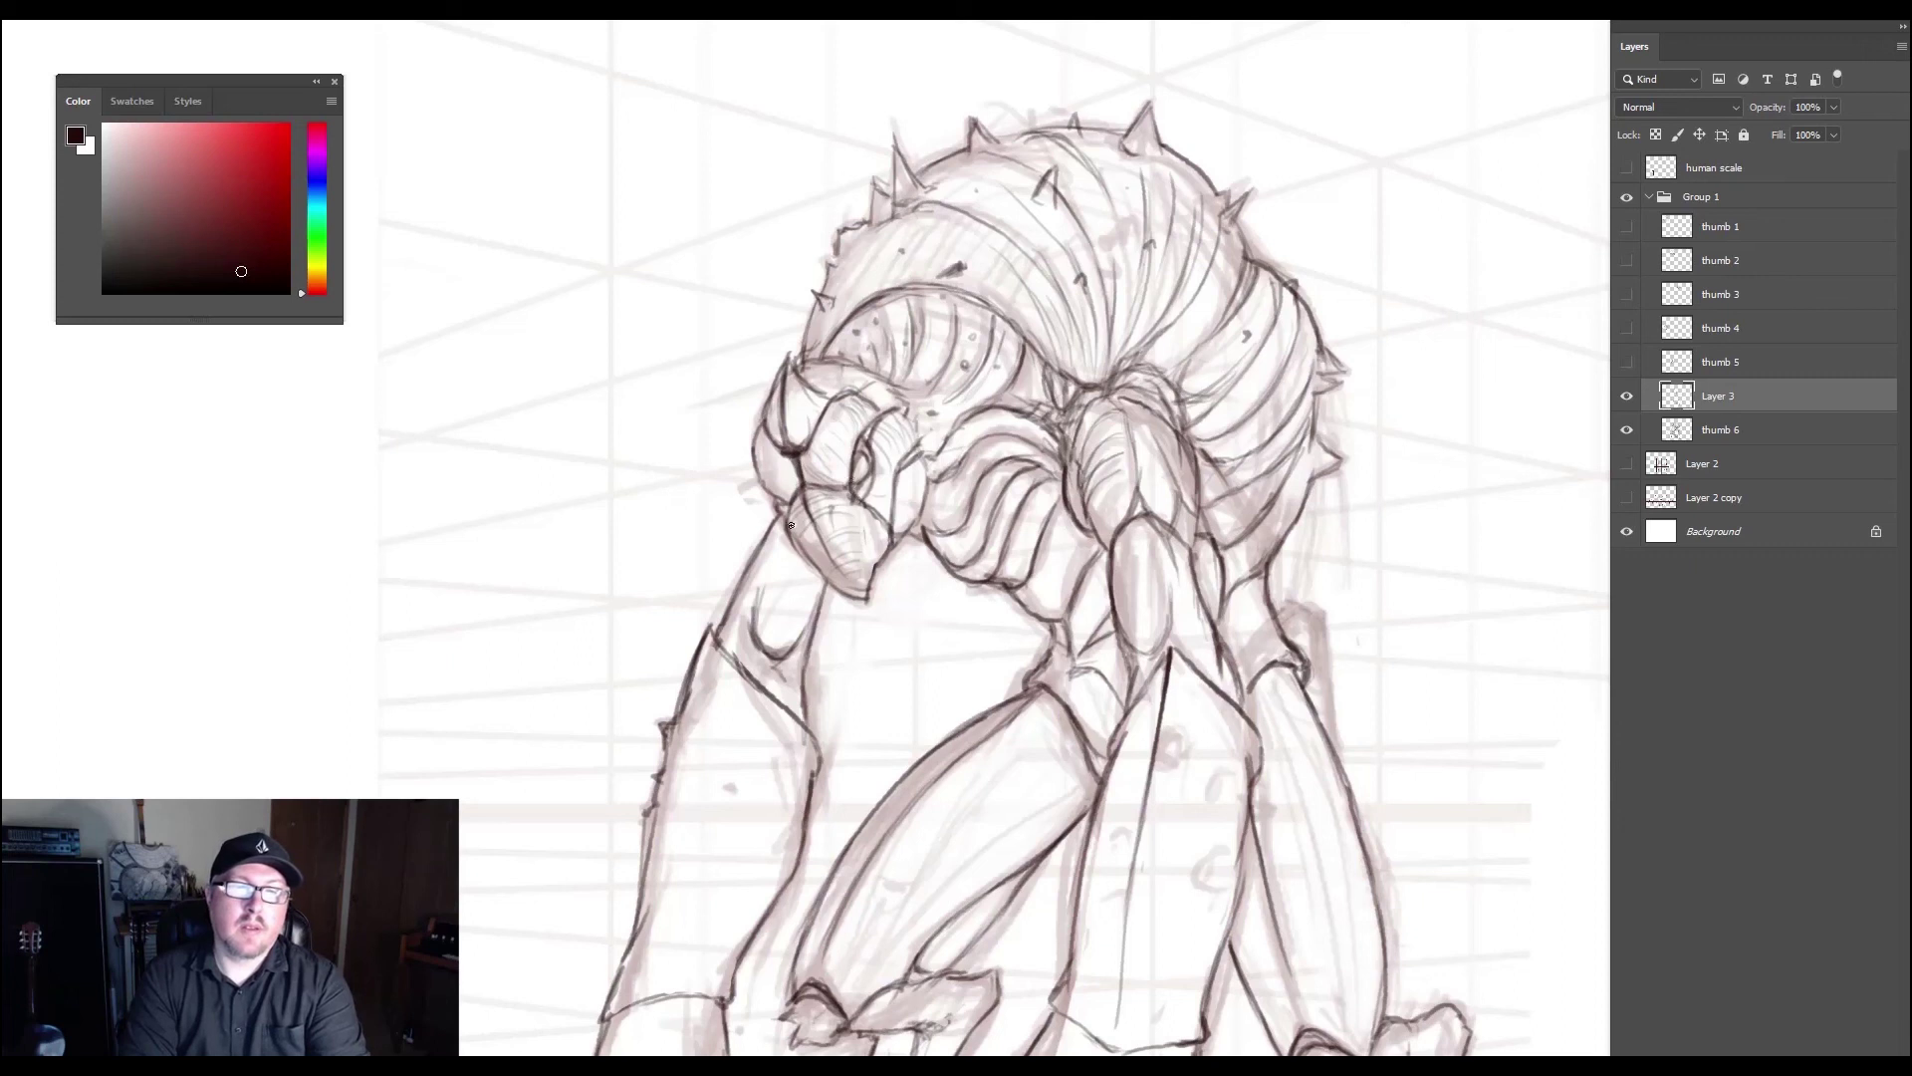
pyautogui.moveTo(792, 501); pyautogui.dragTo(794, 523)
pyautogui.moveTo(764, 578)
pyautogui.mouseDown()
pyautogui.moveTo(759, 618)
pyautogui.moveTo(795, 646)
pyautogui.moveTo(808, 616)
pyautogui.moveTo(792, 672)
pyautogui.moveTo(770, 661)
pyautogui.moveTo(798, 692)
pyautogui.moveTo(769, 663)
pyautogui.moveTo(792, 683)
pyautogui.moveTo(804, 638)
pyautogui.moveTo(791, 676)
pyautogui.moveTo(753, 657)
pyautogui.moveTo(741, 609)
pyautogui.moveTo(747, 645)
pyautogui.moveTo(728, 649)
pyautogui.moveTo(745, 659)
pyautogui.moveTo(758, 576)
pyautogui.mouseUp()
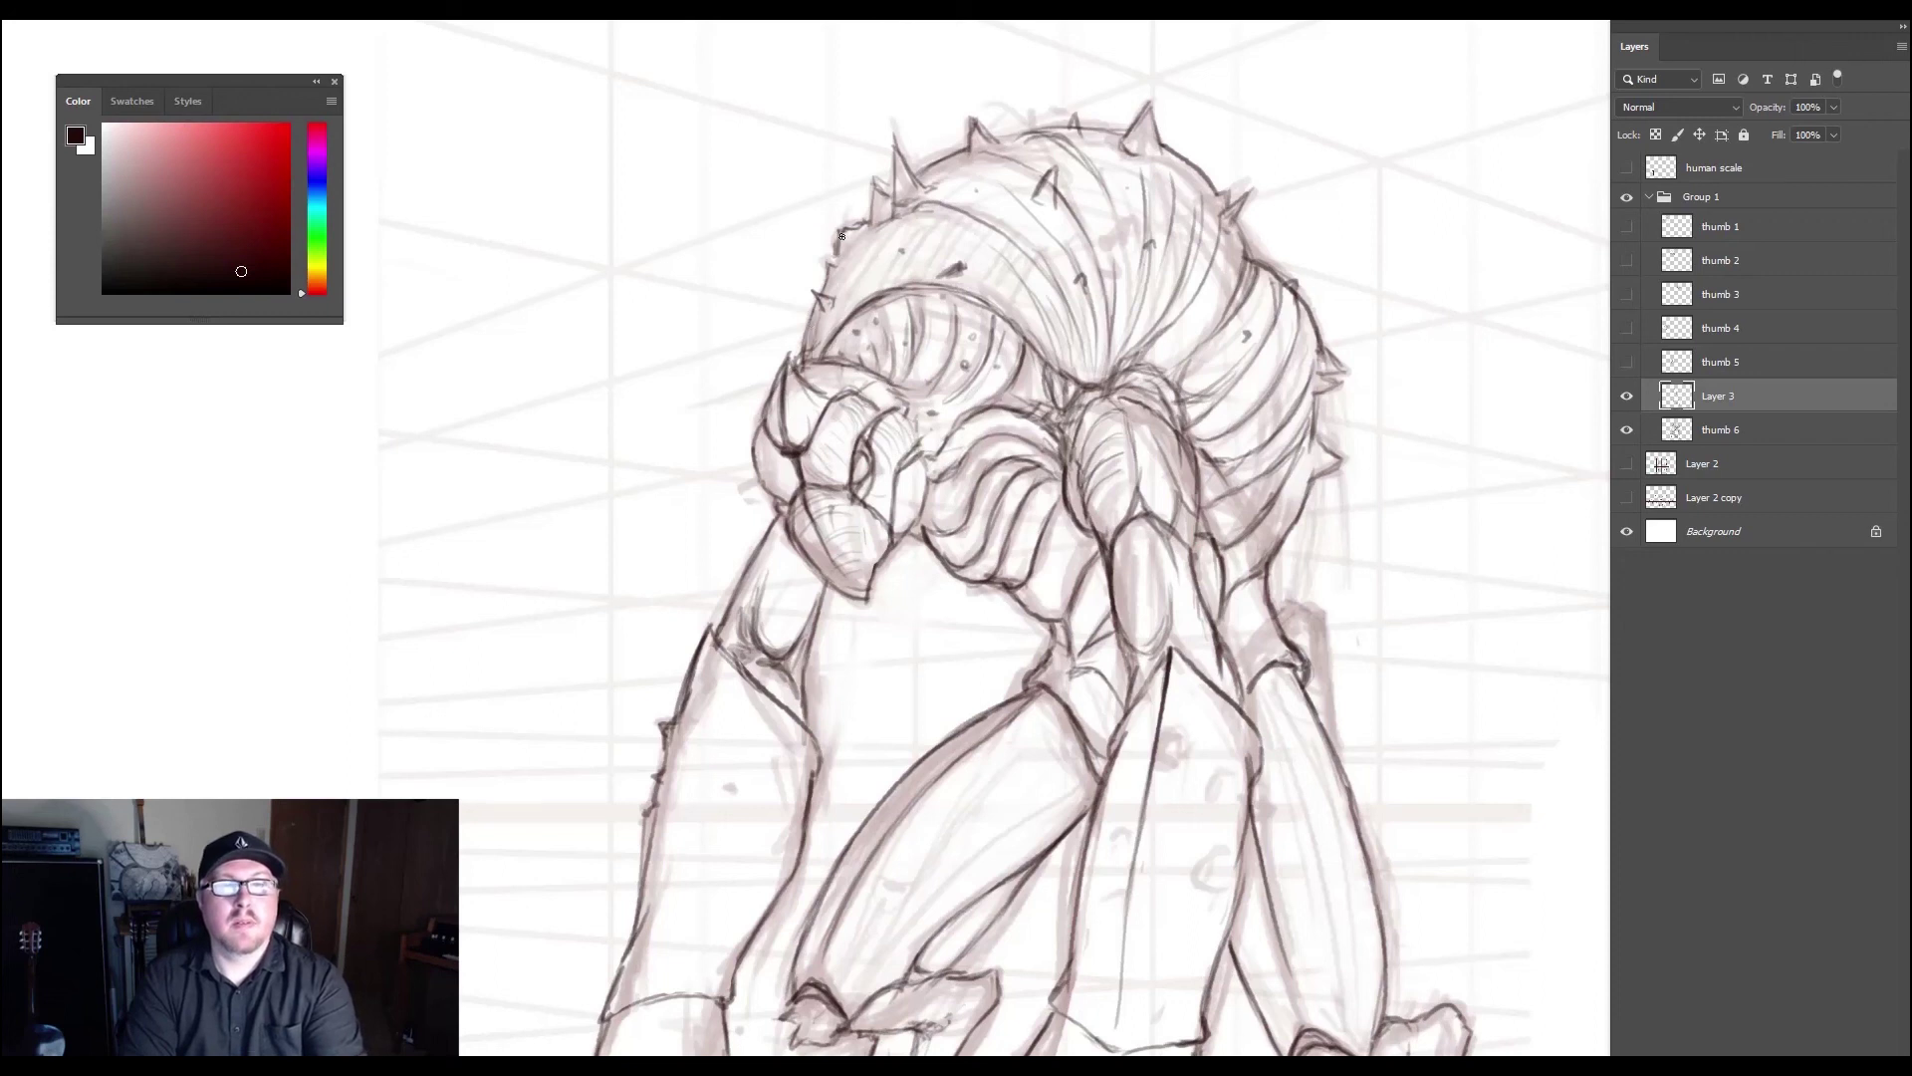
# - Sharpen and darken the spikes along the shell's outline and add small spikes and bumps on its surface
pyautogui.moveTo(839, 223); pyautogui.dragTo(835, 252)
pyautogui.moveTo(873, 181); pyautogui.dragTo(925, 192)
pyautogui.moveTo(983, 133); pyautogui.dragTo(957, 155)
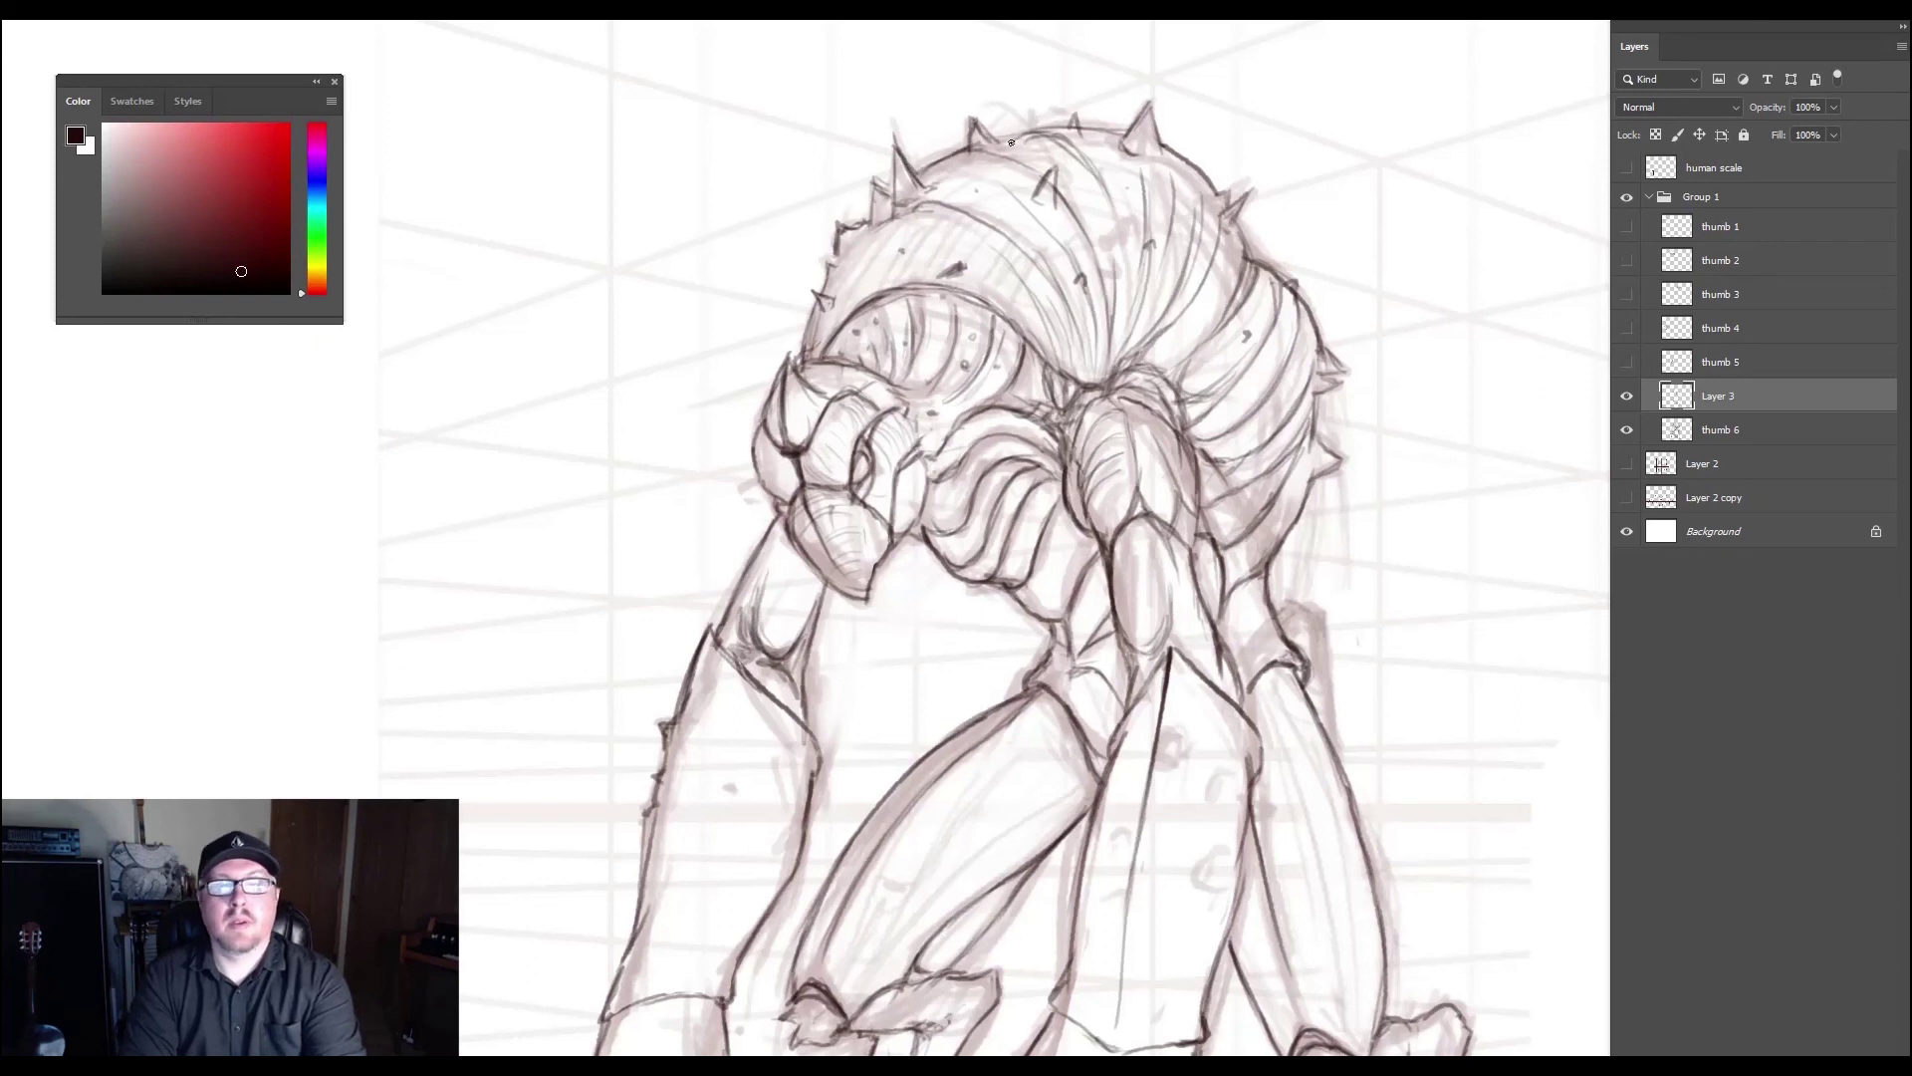
pyautogui.moveTo(1315, 468)
pyautogui.mouseDown()
pyautogui.moveTo(1314, 400)
pyautogui.moveTo(1317, 471)
pyautogui.mouseUp()
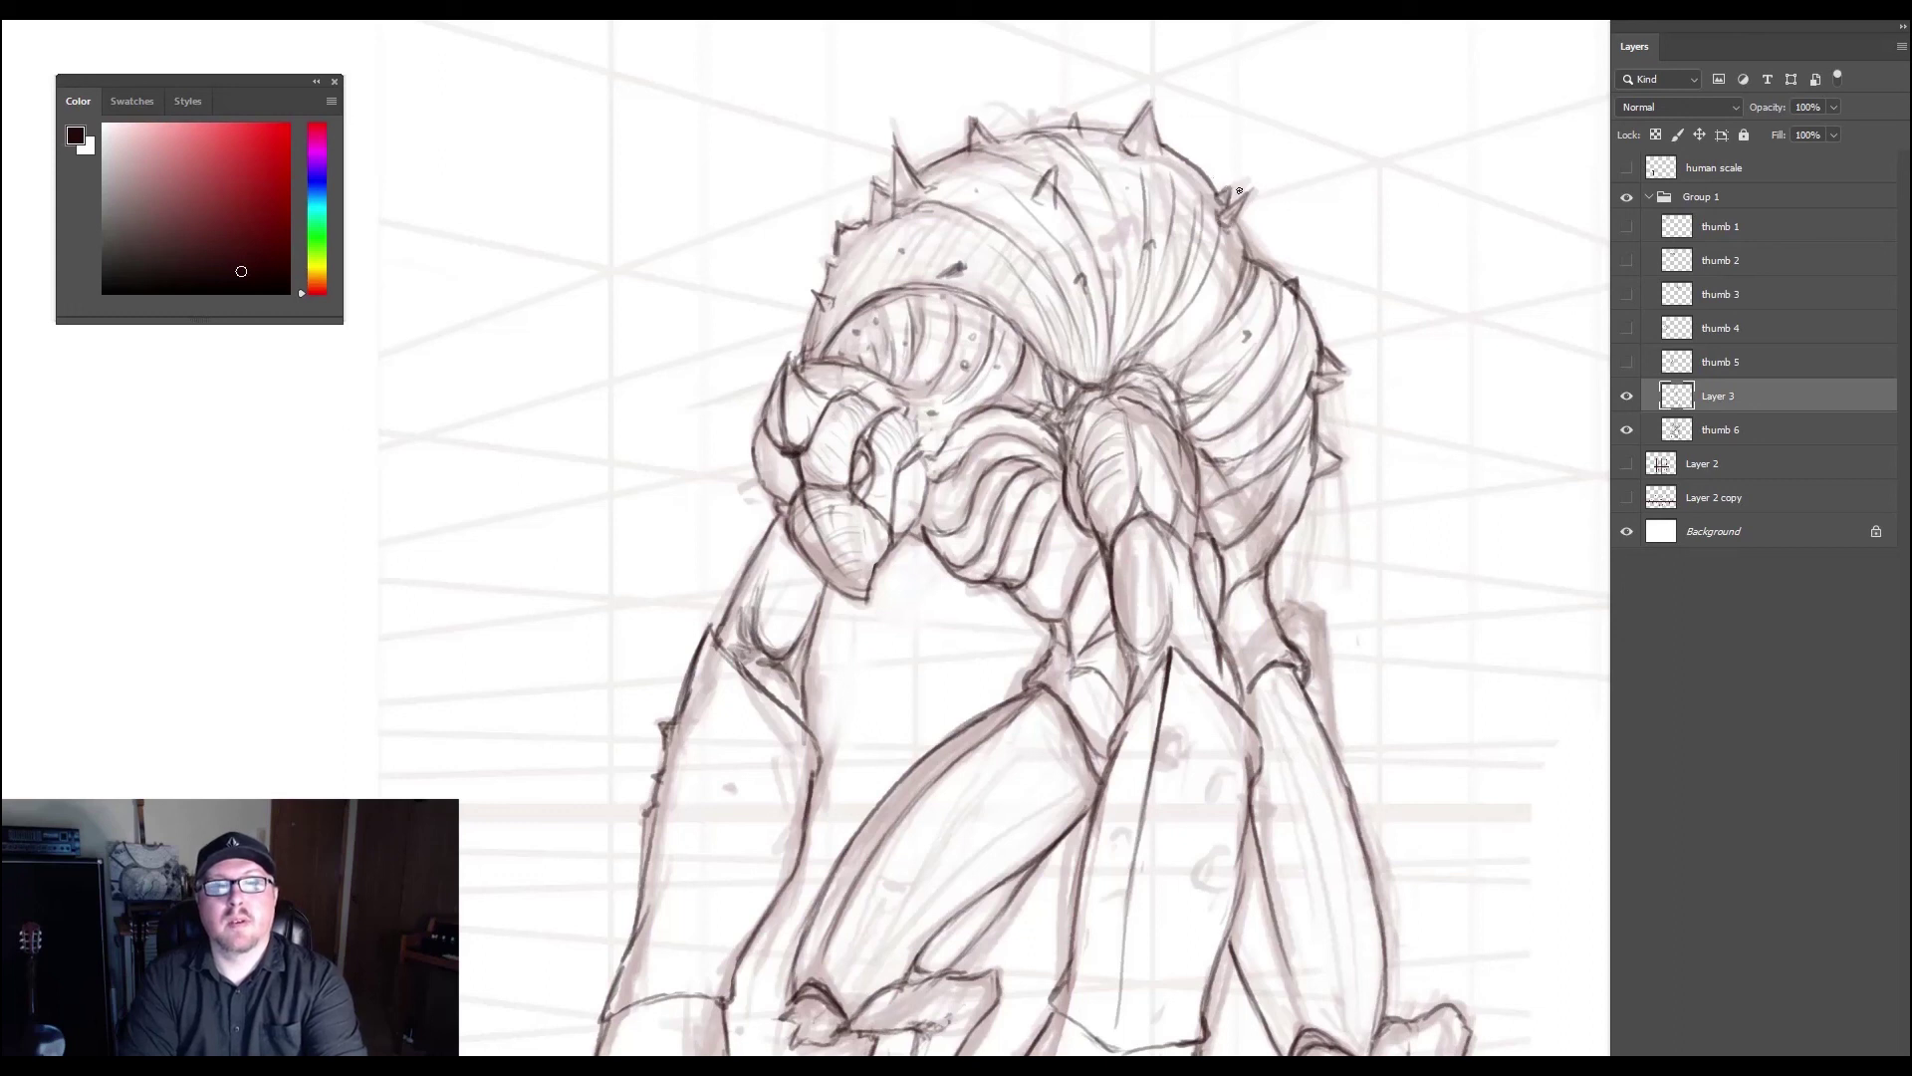
pyautogui.moveTo(1145, 118); pyautogui.dragTo(1156, 143)
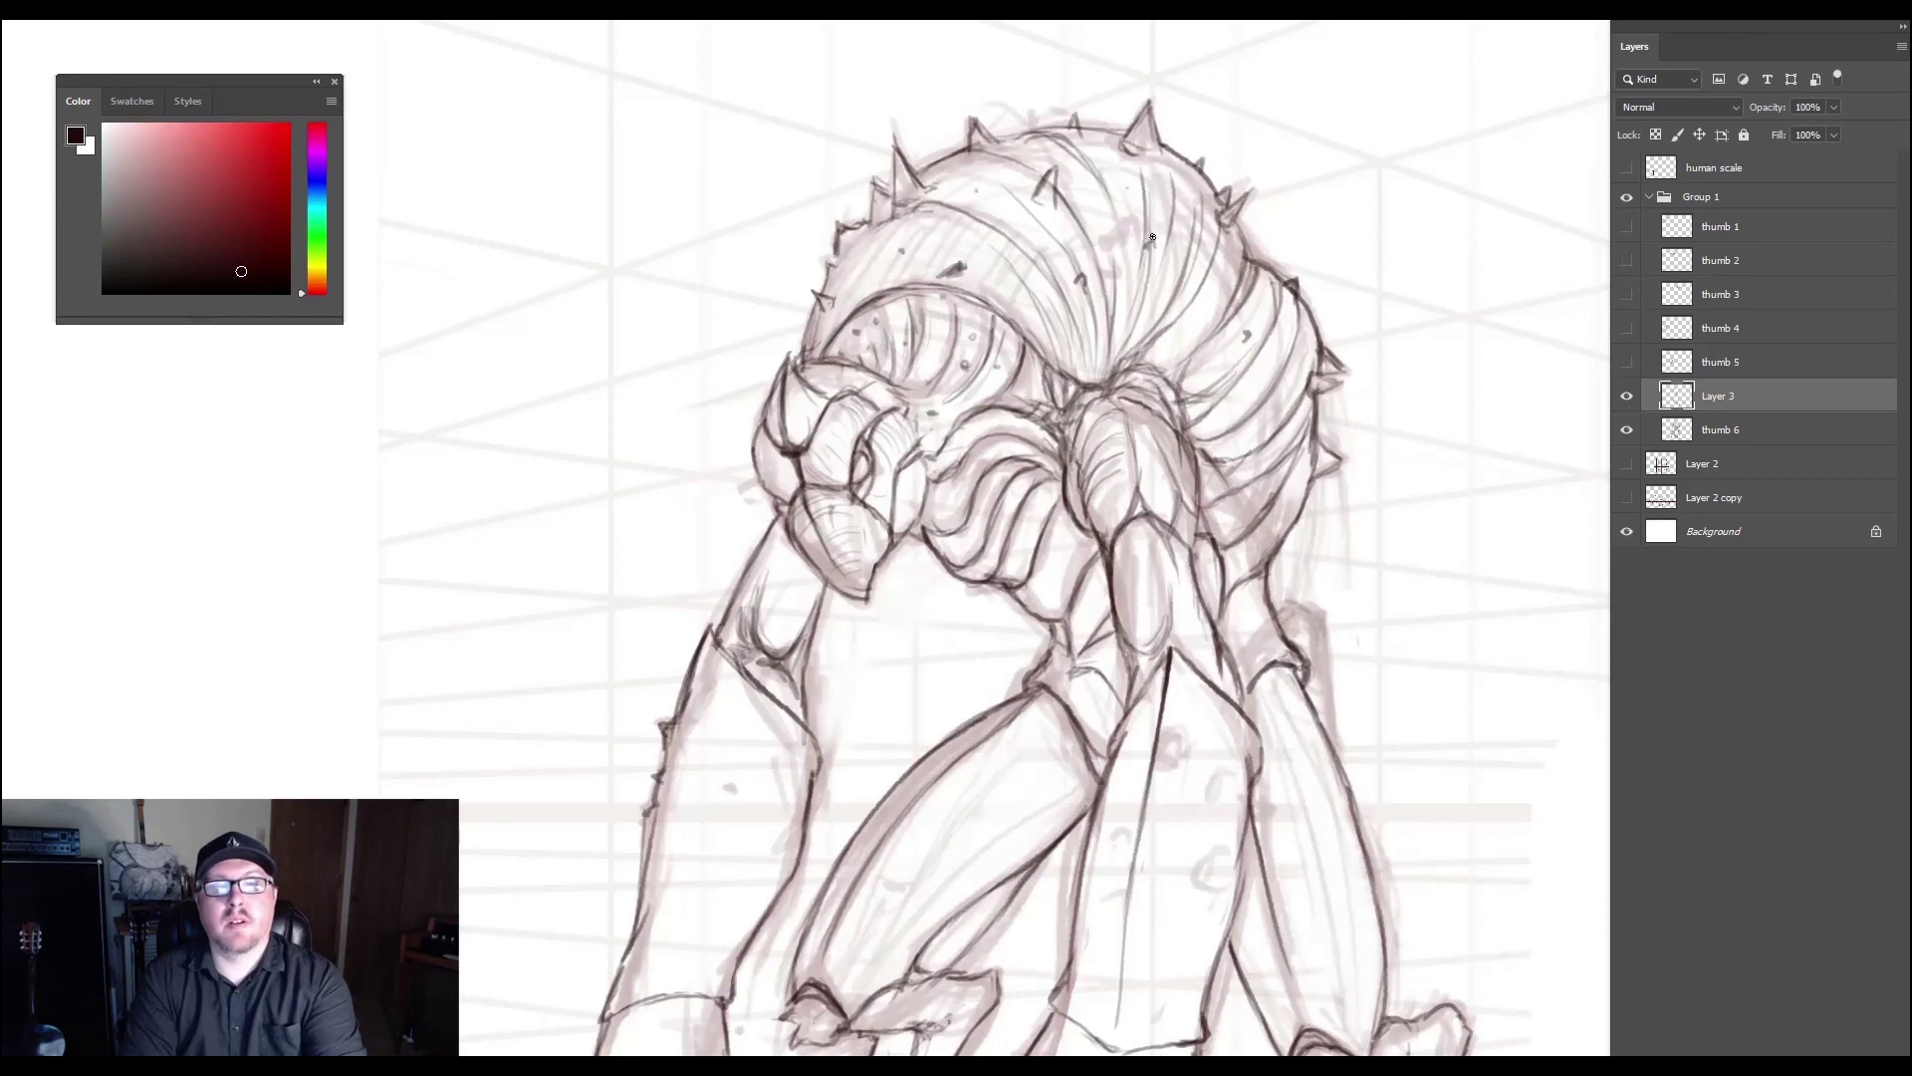
pyautogui.moveTo(1152, 237); pyautogui.dragTo(1144, 246)
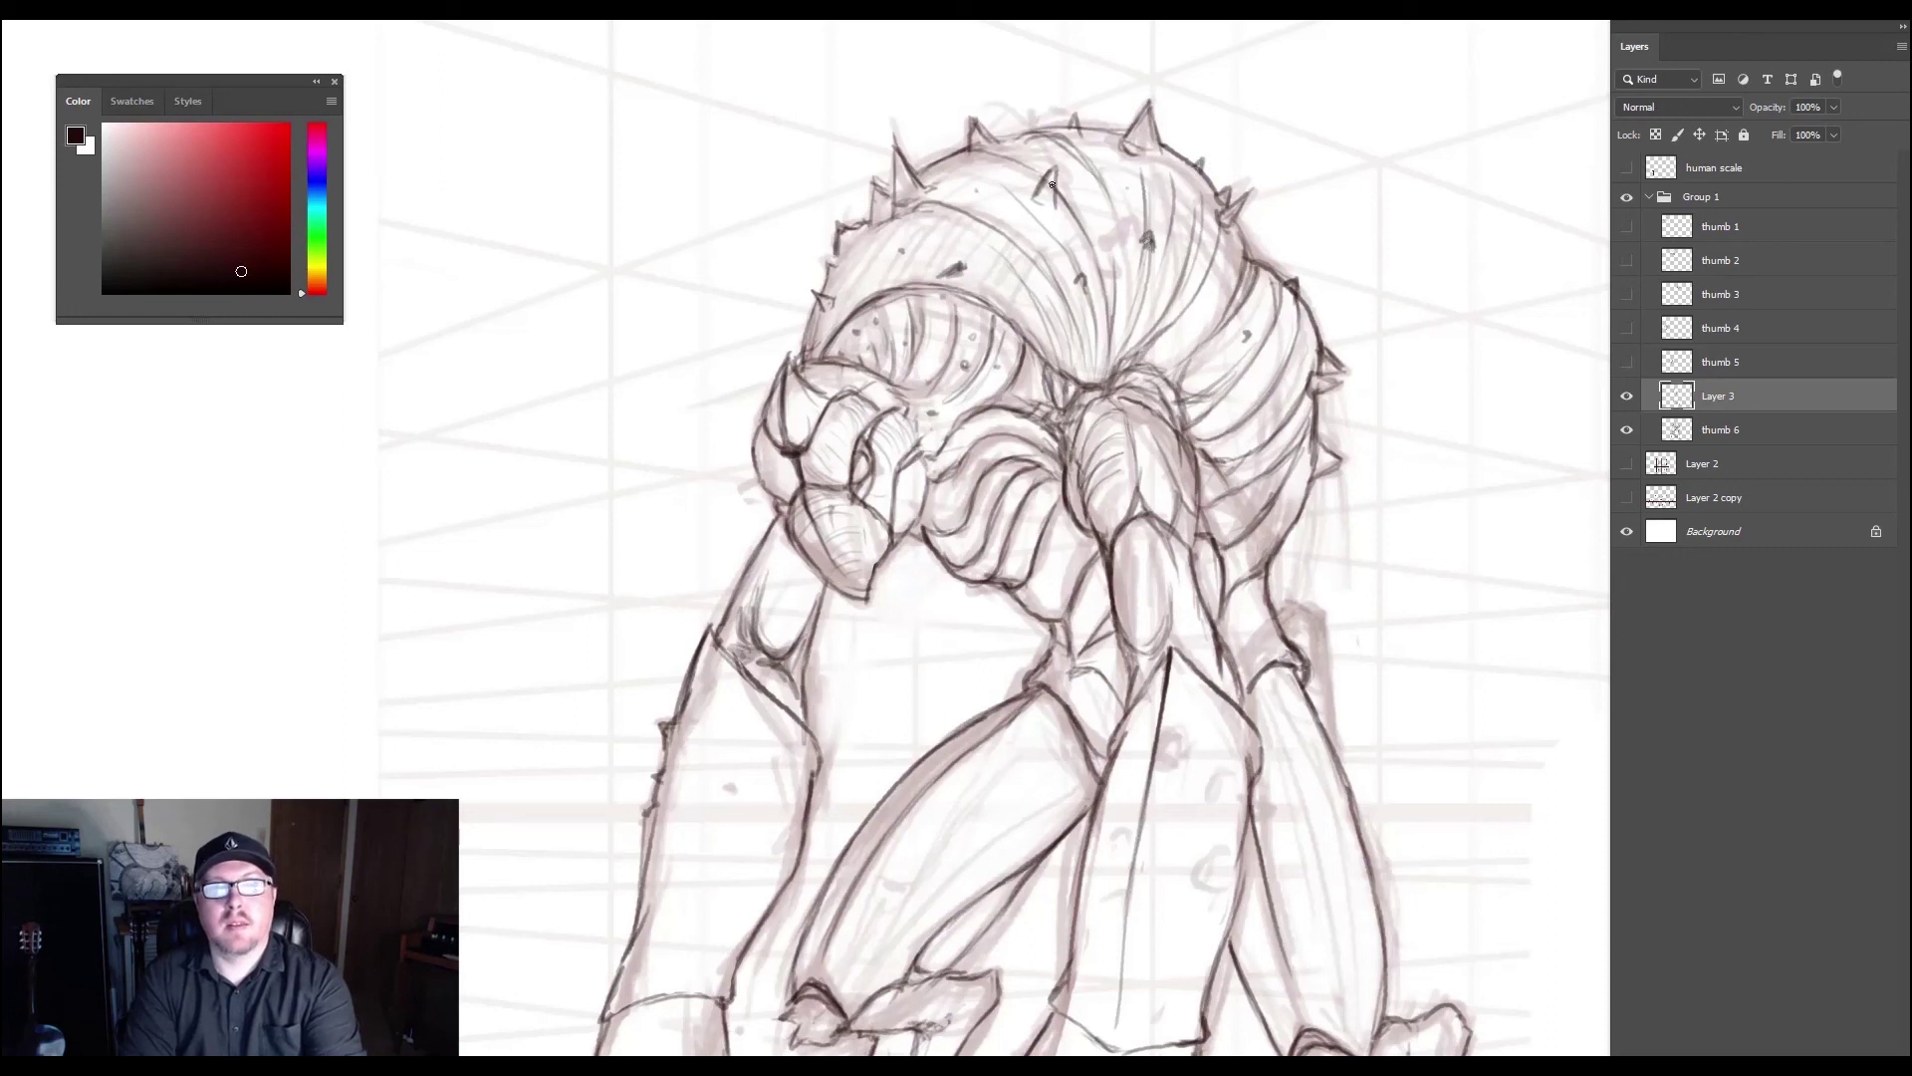
pyautogui.moveTo(1055, 191); pyautogui.dragTo(1061, 160)
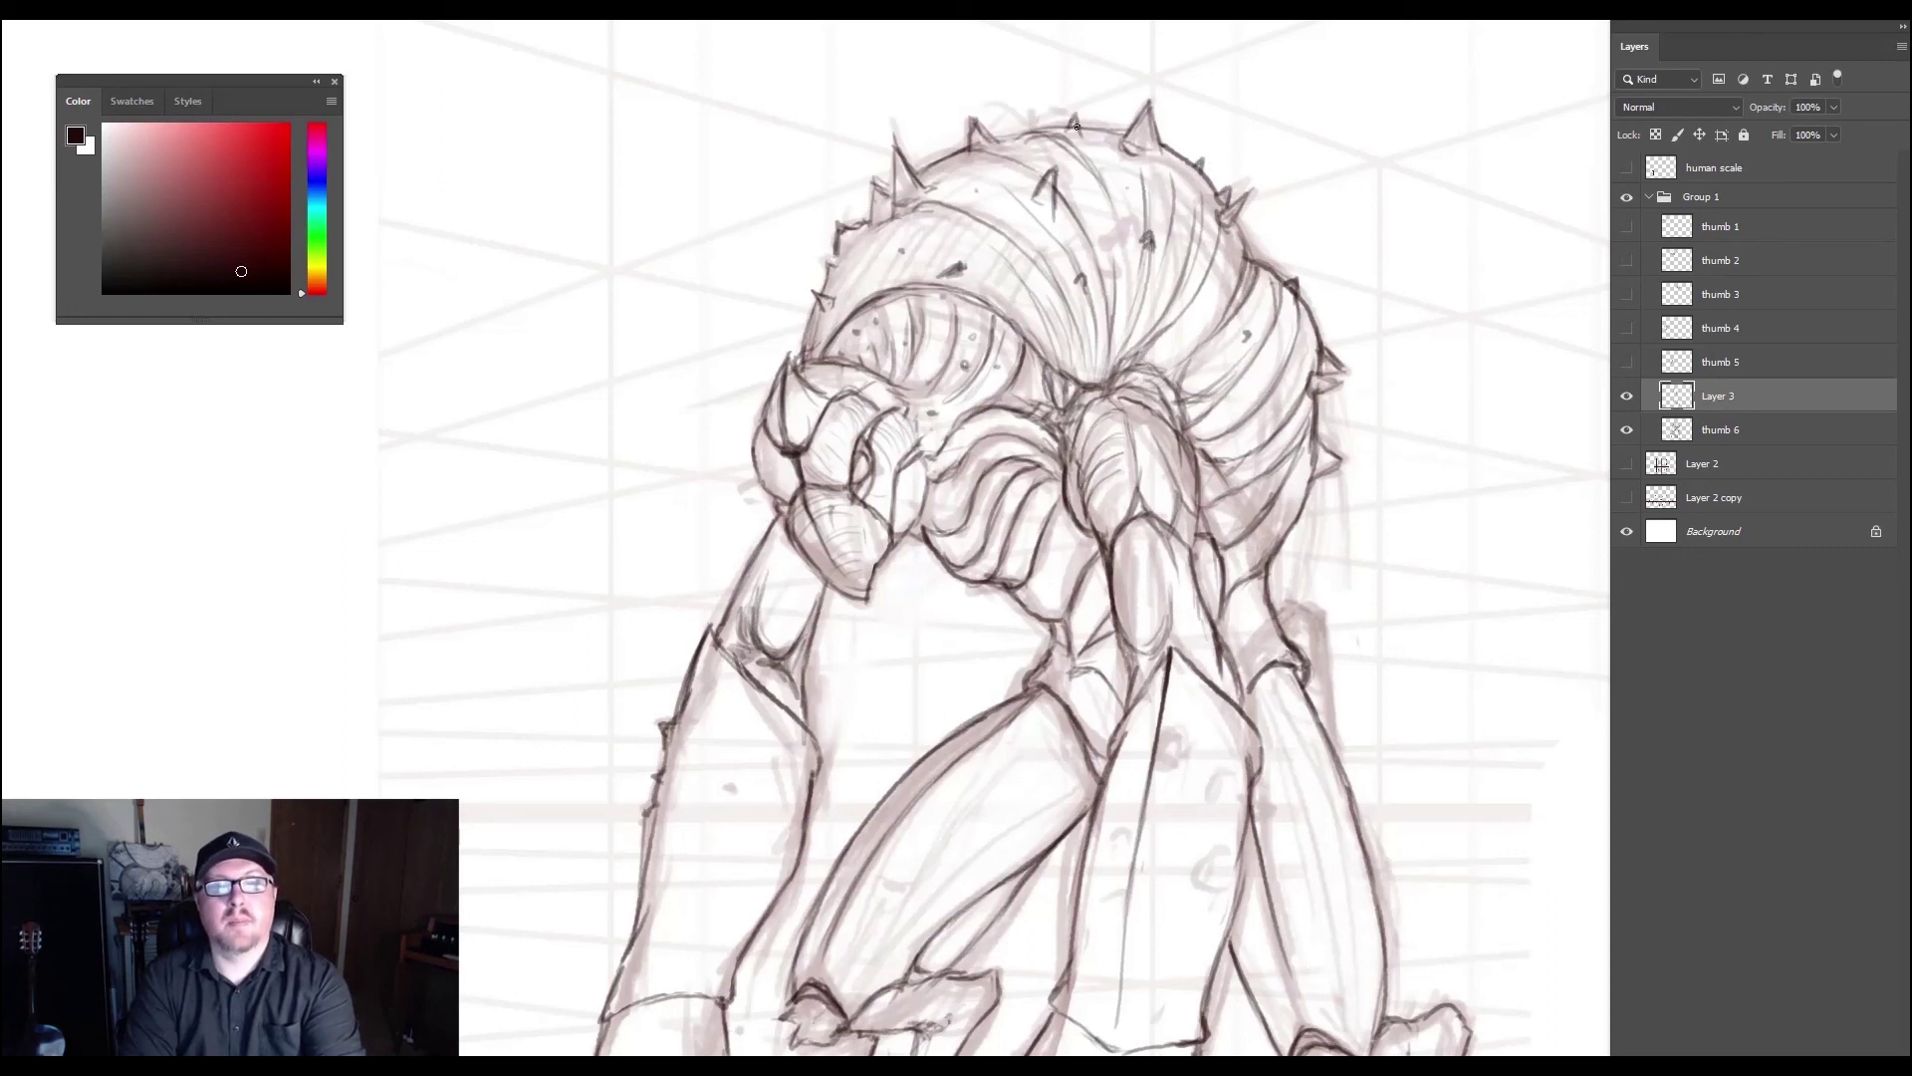
pyautogui.moveTo(1228, 380); pyautogui.dragTo(1220, 366)
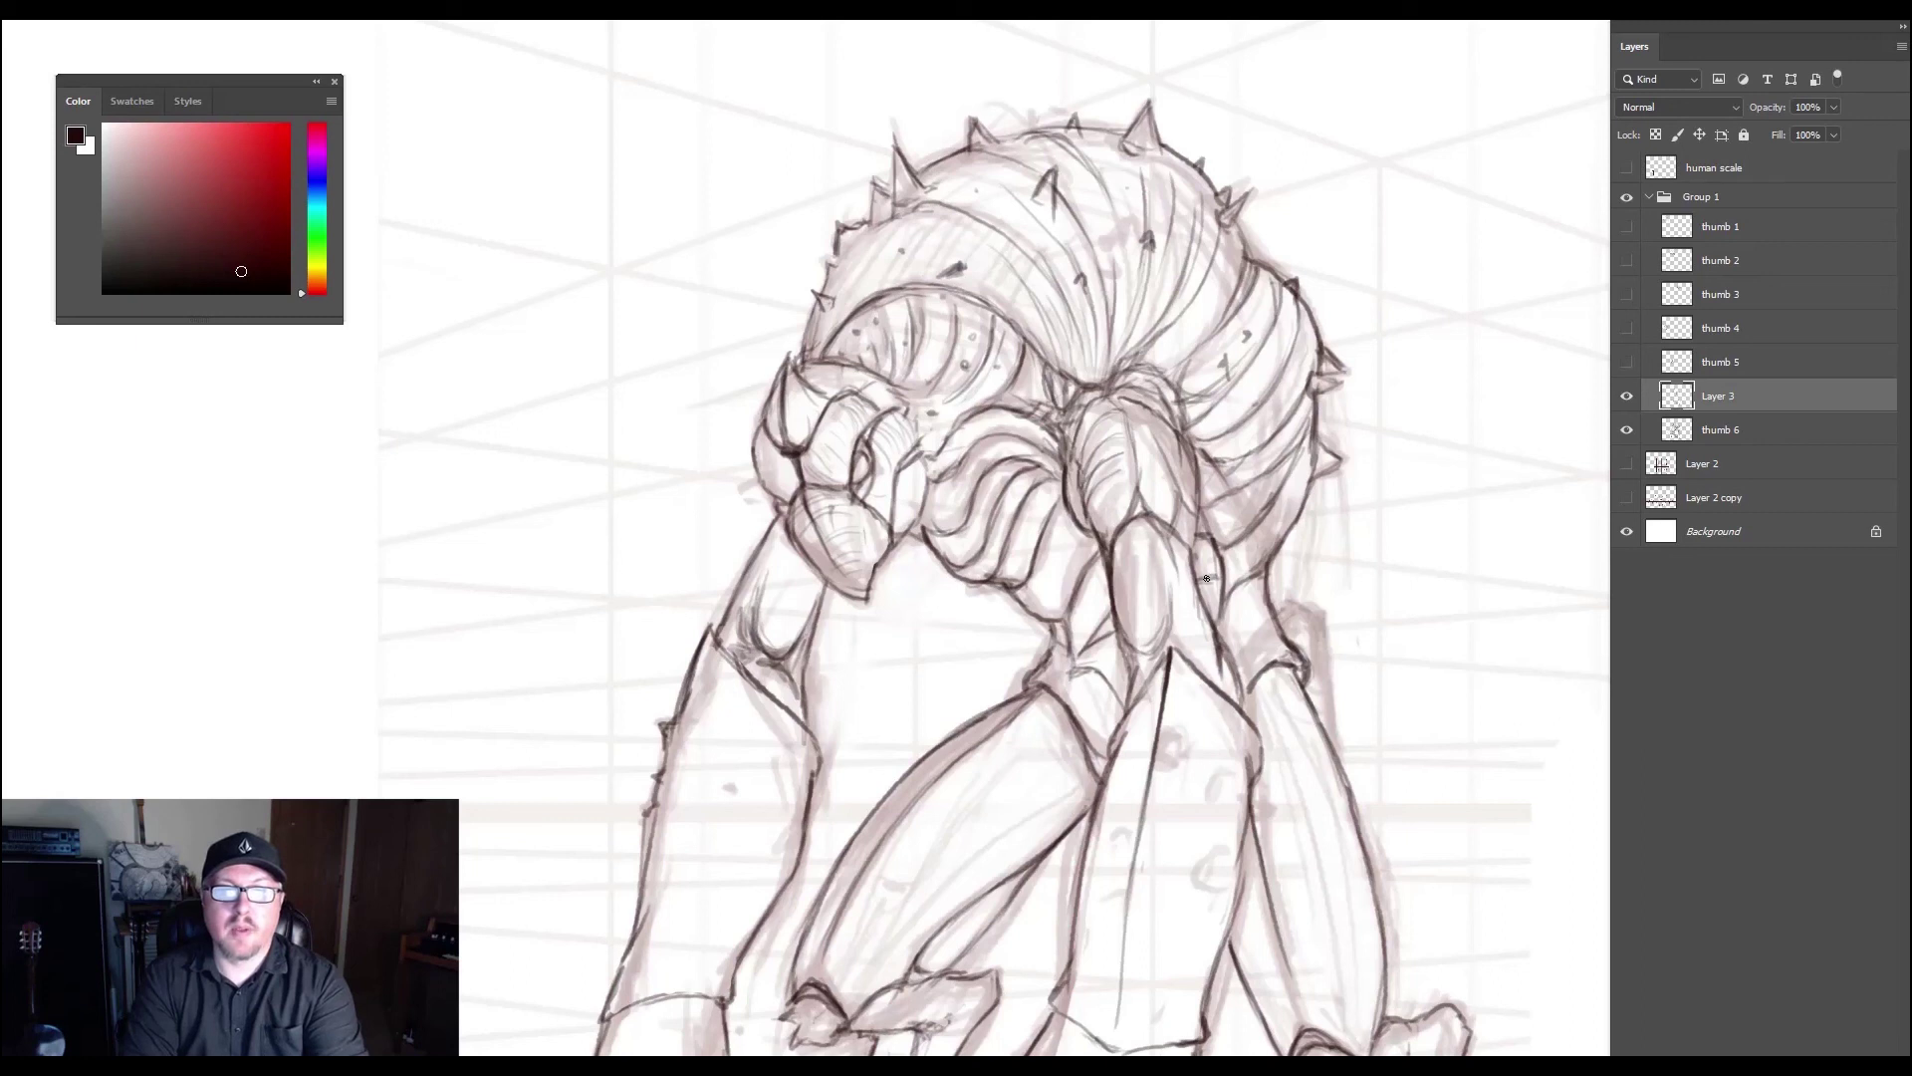
# - Mark the rear leg's upper joint with short bands and draw a second cuff line around both wrists
pyautogui.moveTo(1203, 532)
pyautogui.mouseDown()
pyautogui.moveTo(1217, 605)
pyautogui.moveTo(1238, 586)
pyautogui.moveTo(1280, 633)
pyautogui.moveTo(1232, 645)
pyautogui.moveTo(1281, 634)
pyautogui.moveTo(1230, 642)
pyautogui.moveTo(1264, 693)
pyautogui.moveTo(1225, 528)
pyautogui.mouseUp()
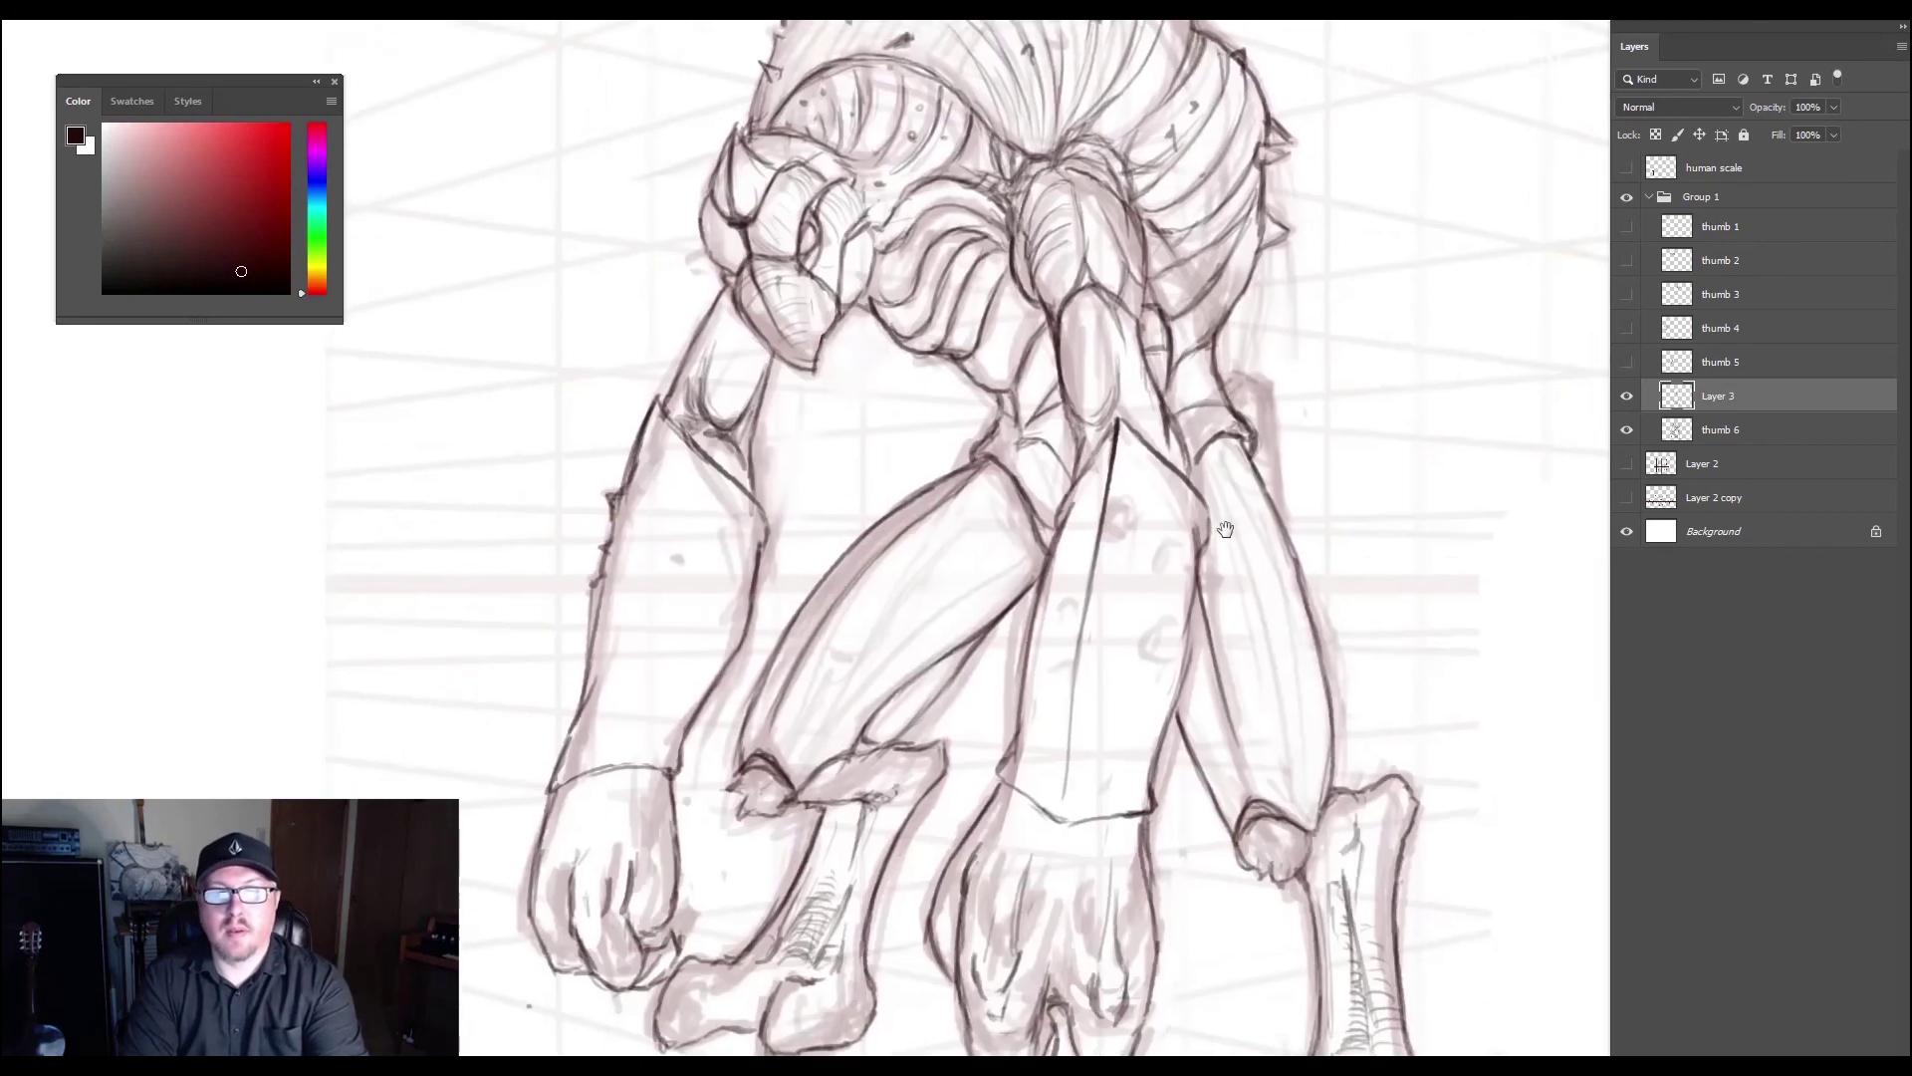
pyautogui.moveTo(1326, 859); pyautogui.dragTo(1300, 767)
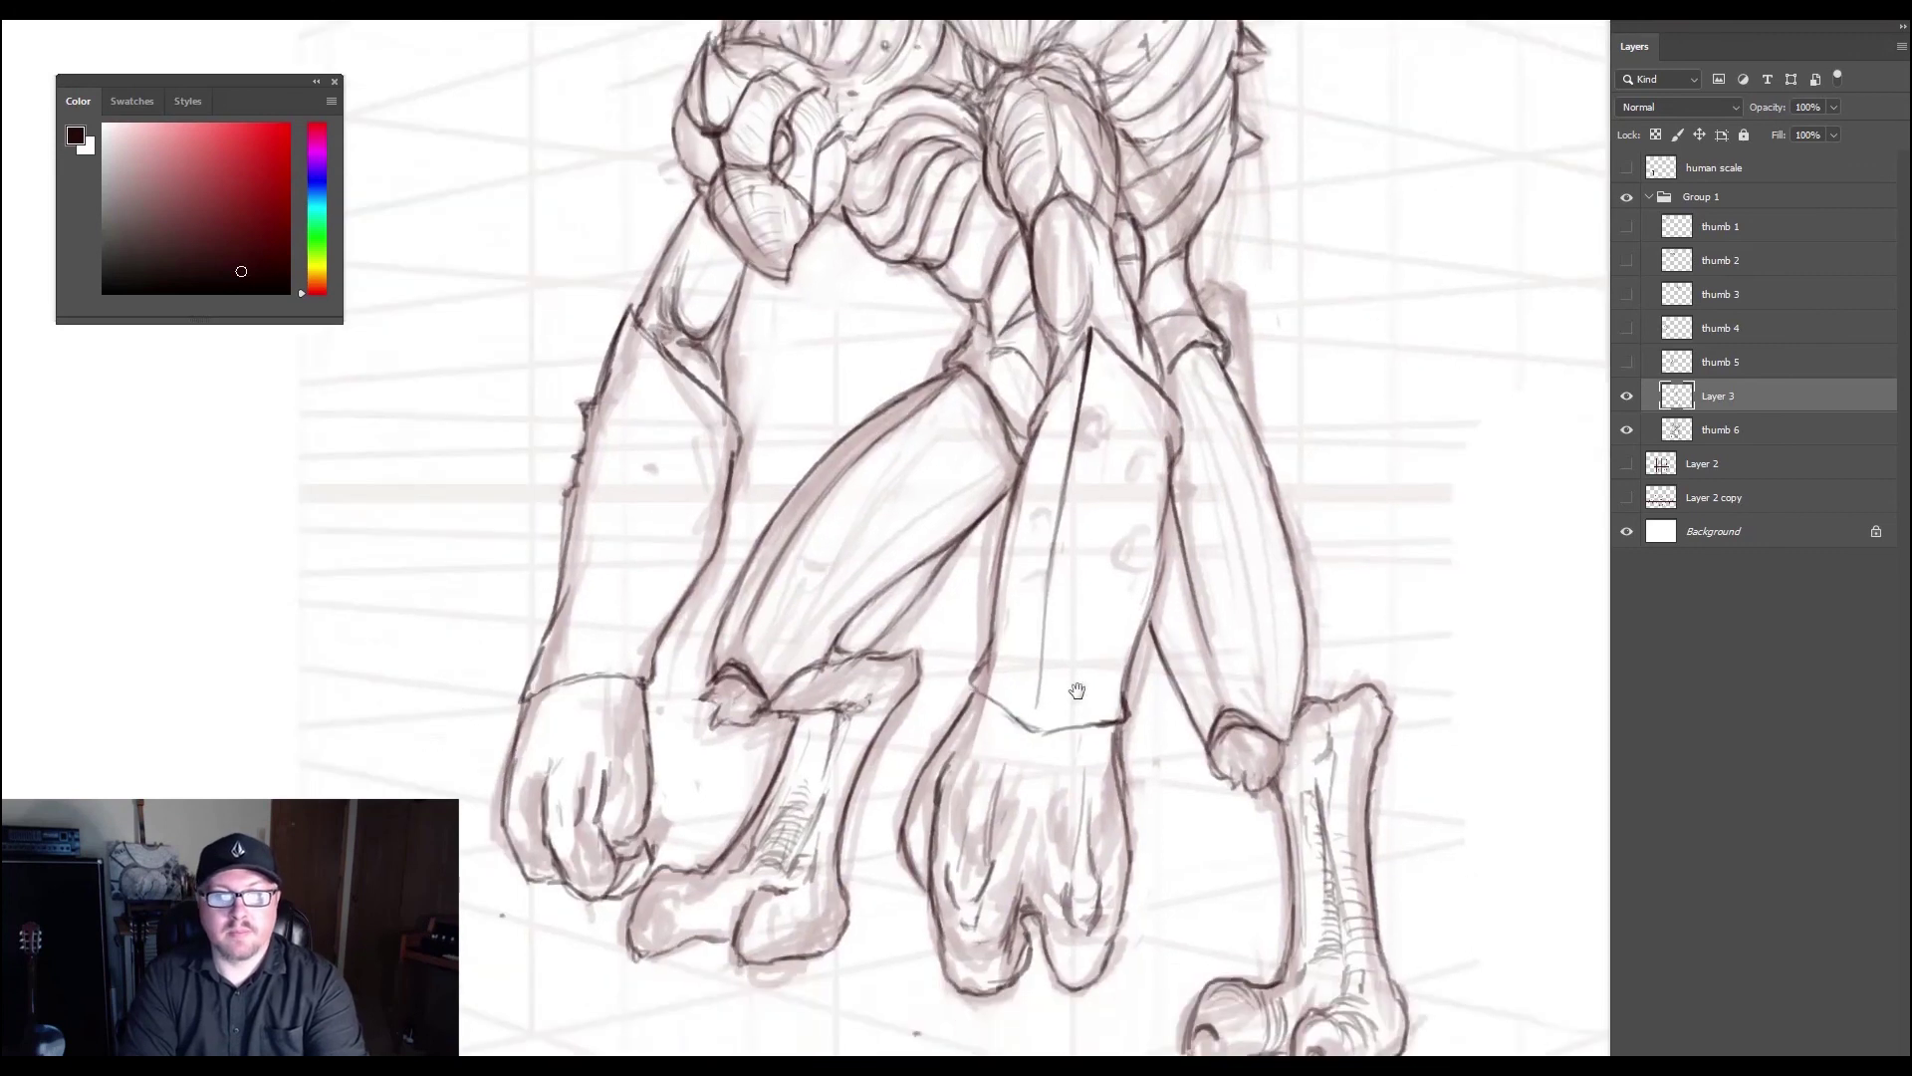
pyautogui.moveTo(1004, 714)
pyautogui.mouseDown()
pyautogui.moveTo(1041, 733)
pyautogui.moveTo(1038, 706)
pyautogui.moveTo(1097, 703)
pyautogui.moveTo(1129, 671)
pyautogui.mouseUp()
pyautogui.moveTo(998, 677); pyautogui.dragTo(989, 640)
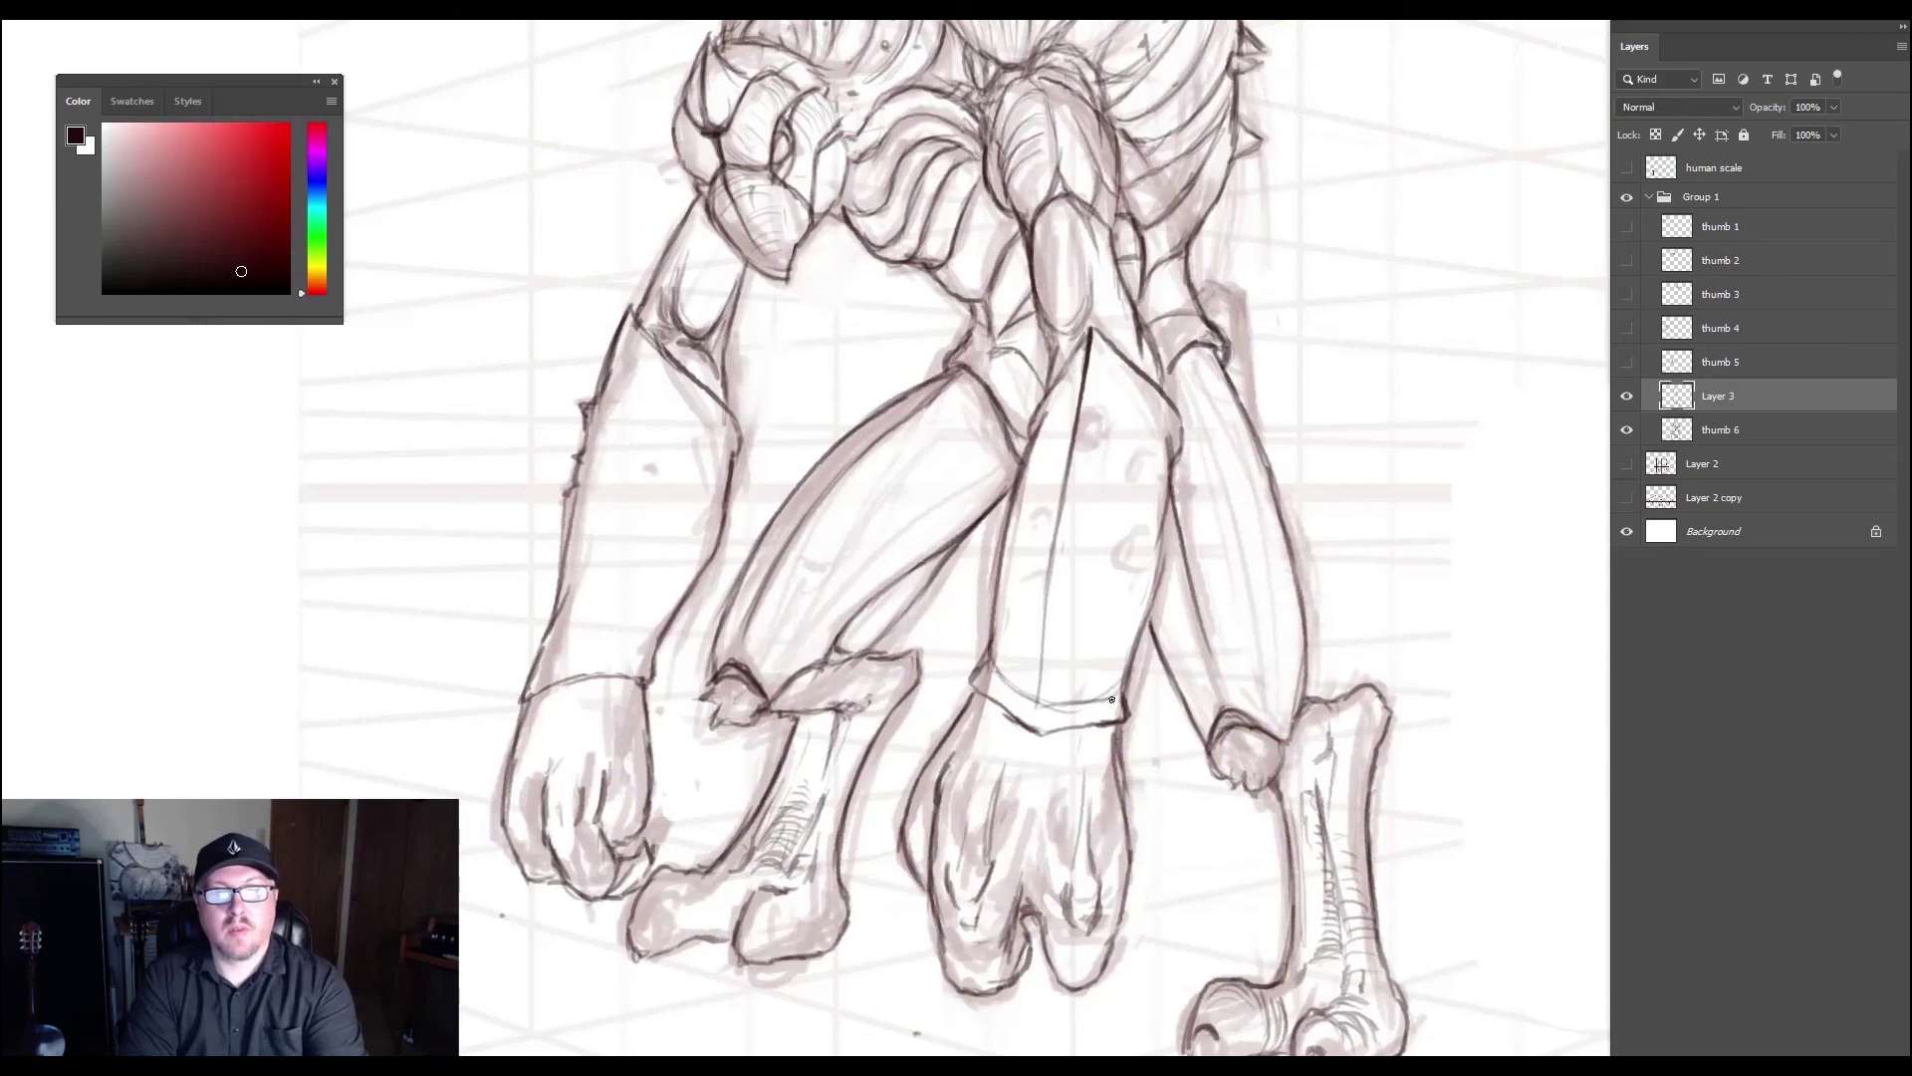
pyautogui.moveTo(1111, 699)
pyautogui.mouseDown()
pyautogui.moveTo(1132, 665)
pyautogui.moveTo(1107, 688)
pyautogui.mouseUp()
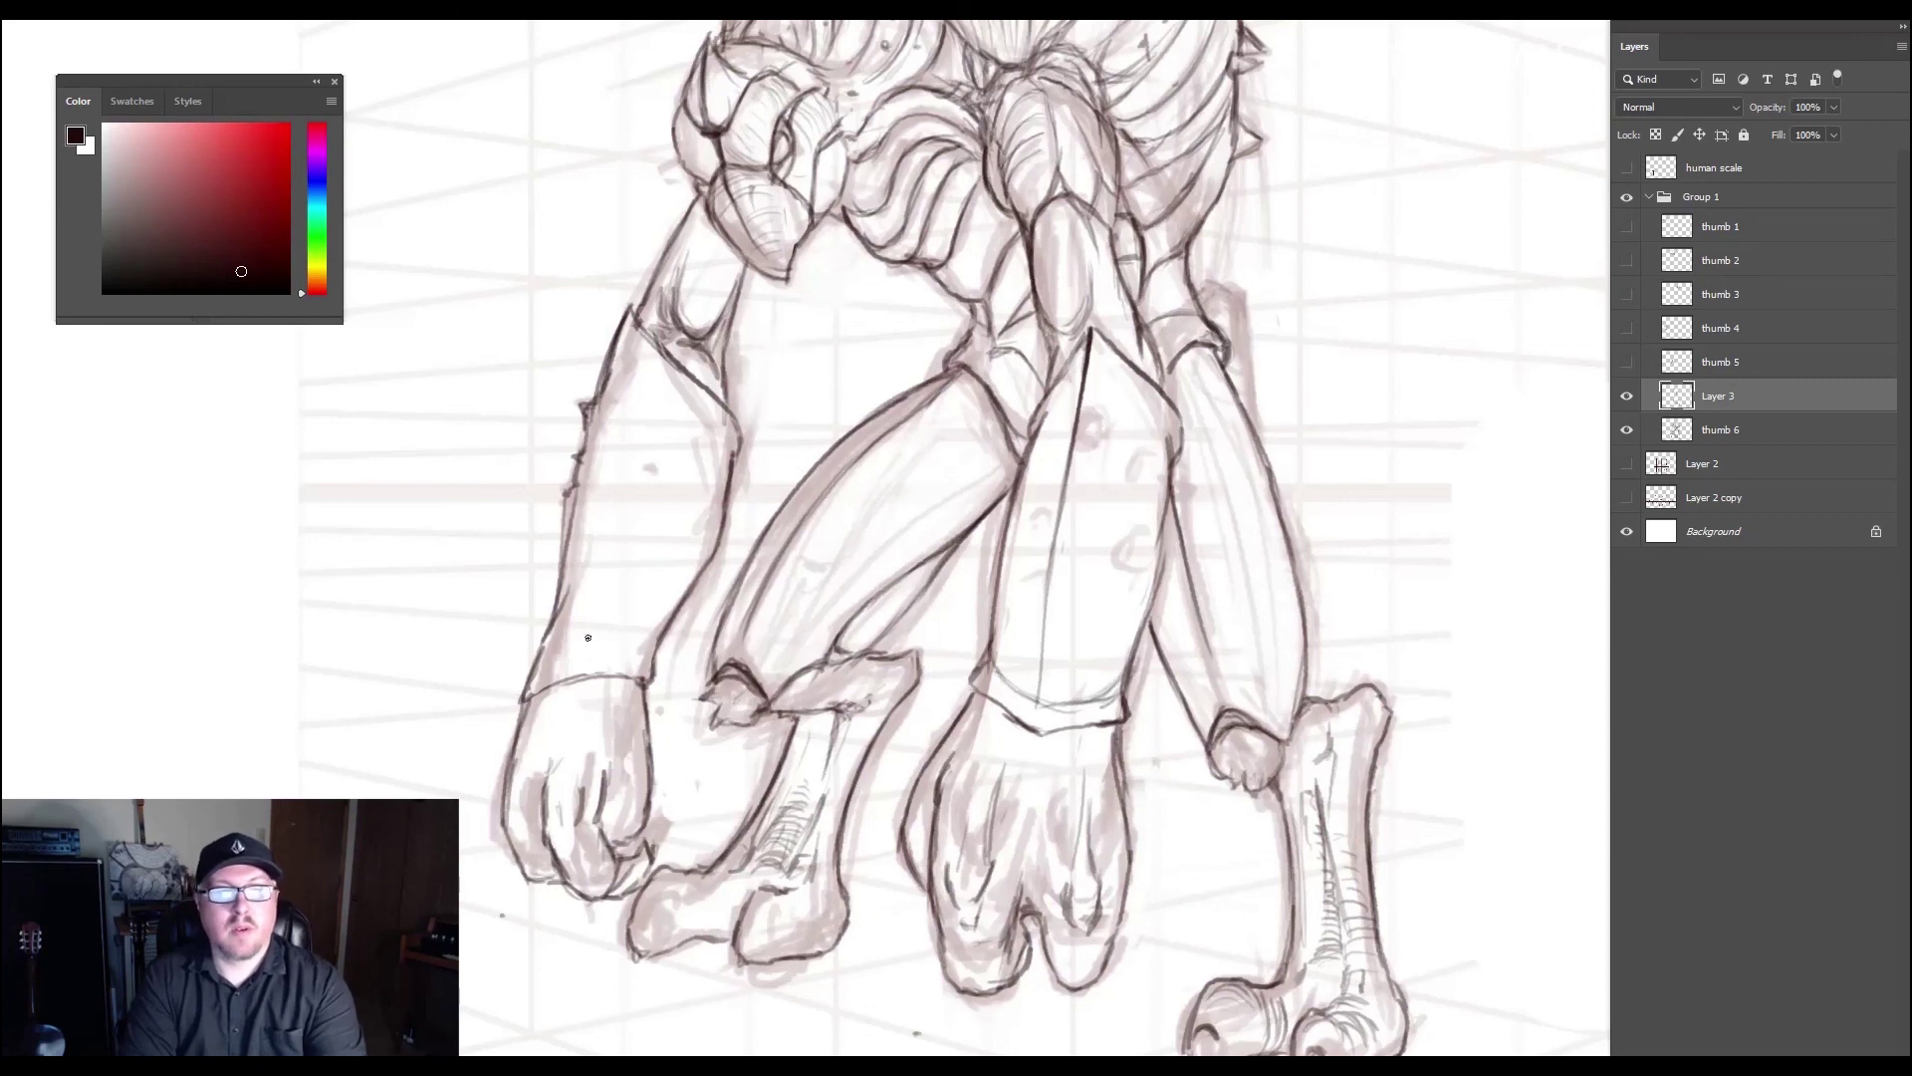
pyautogui.moveTo(594, 646)
pyautogui.mouseDown()
pyautogui.moveTo(556, 660)
pyautogui.moveTo(623, 646)
pyautogui.moveTo(540, 653)
pyautogui.moveTo(660, 631)
pyautogui.moveTo(539, 649)
pyautogui.mouseUp()
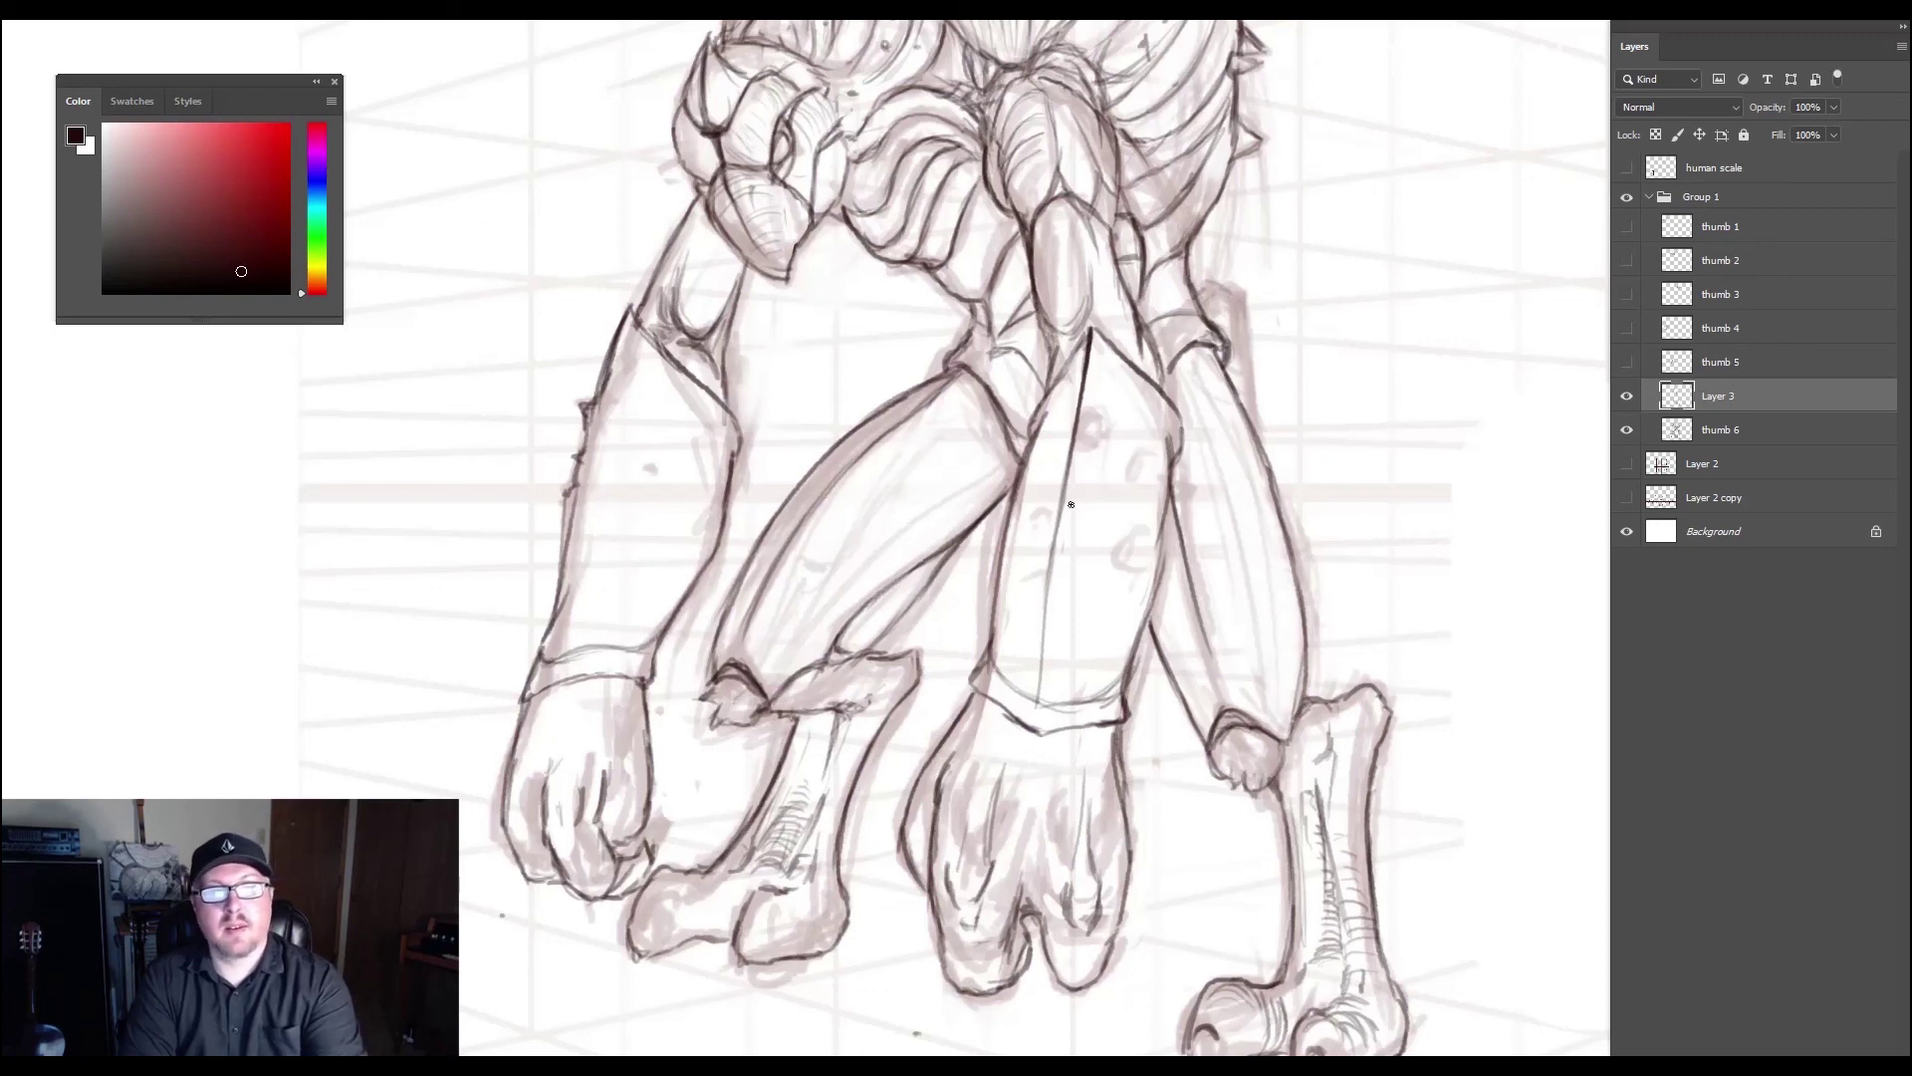
# - Darken the long central ridge on the front forearm and draw a second edge line below the far arm's elbow
pyautogui.moveTo(1087, 363)
pyautogui.mouseDown()
pyautogui.moveTo(1036, 624)
pyautogui.moveTo(1050, 573)
pyautogui.mouseUp()
pyautogui.moveTo(1038, 703); pyautogui.dragTo(1043, 591)
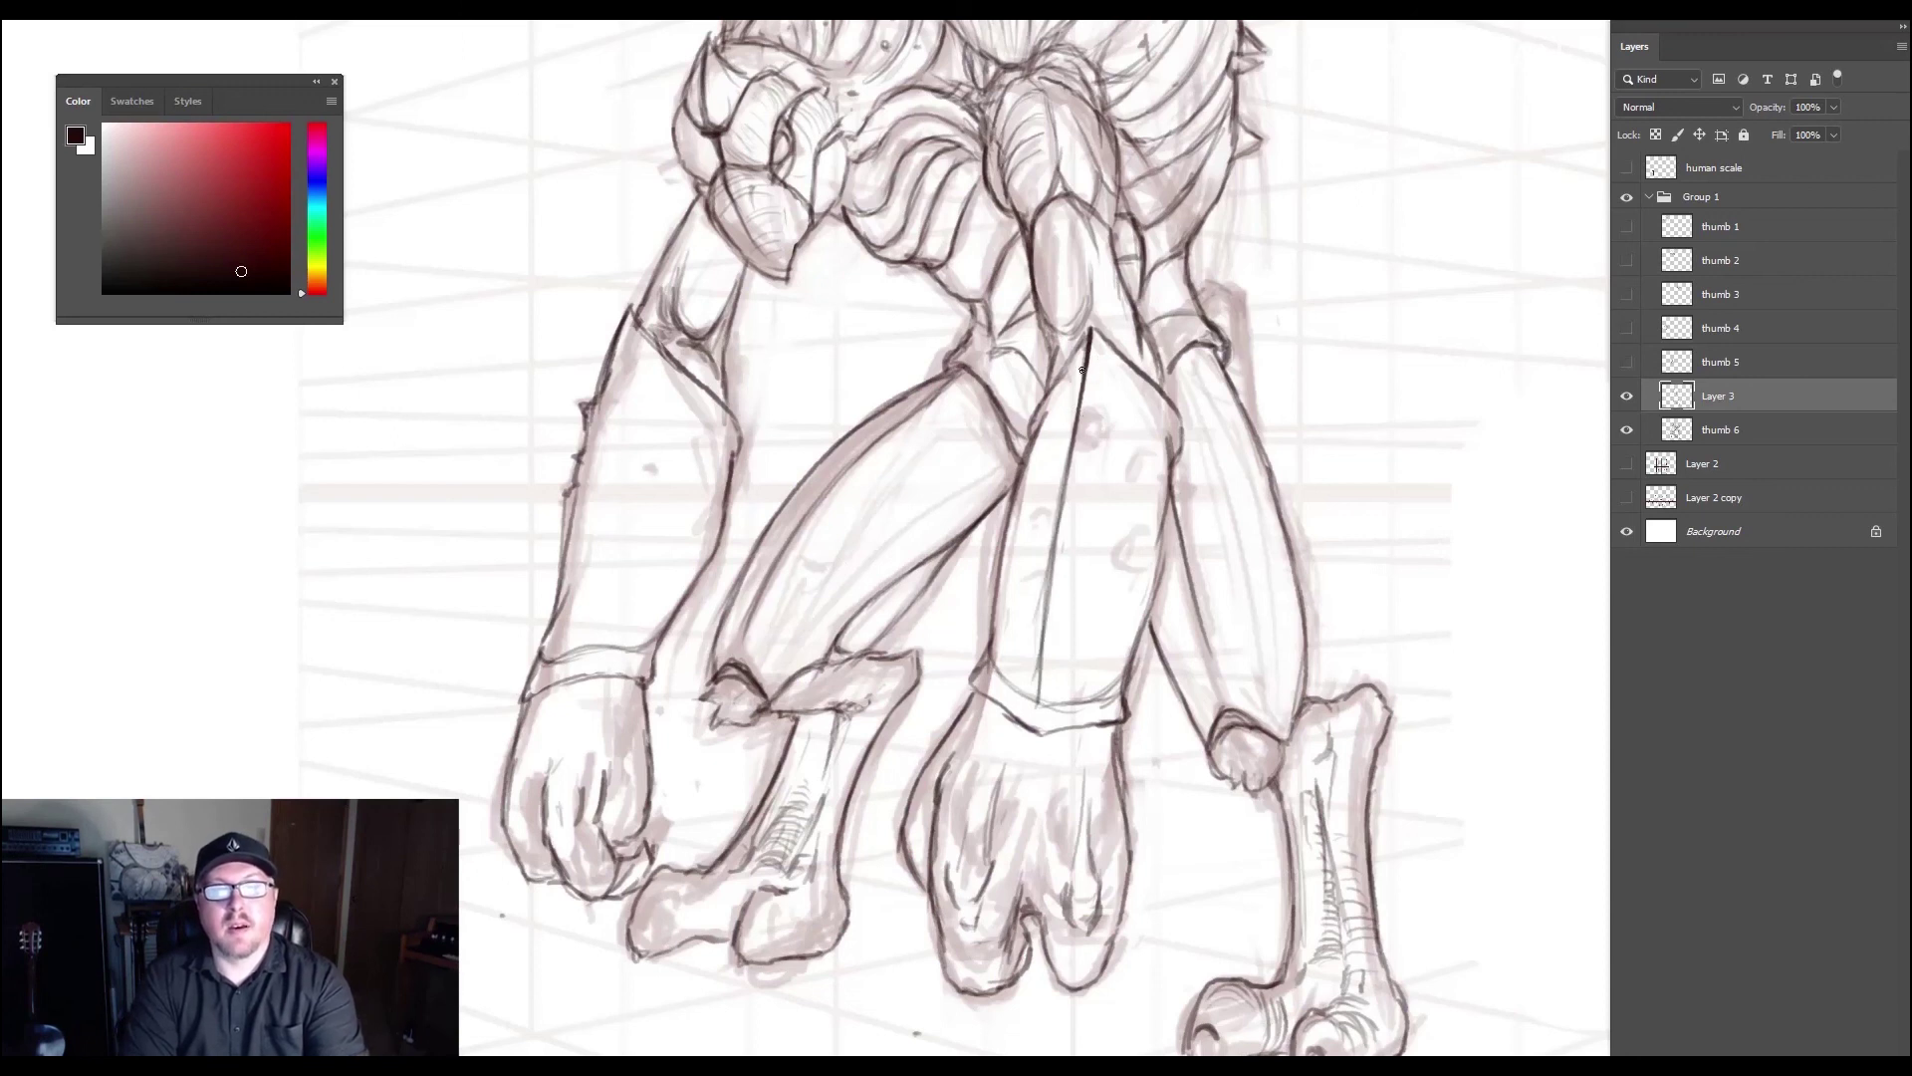
pyautogui.moveTo(1084, 359); pyautogui.dragTo(1088, 327)
pyautogui.moveTo(726, 451)
pyautogui.mouseDown()
pyautogui.moveTo(629, 357)
pyautogui.moveTo(694, 417)
pyautogui.moveTo(651, 380)
pyautogui.mouseUp()
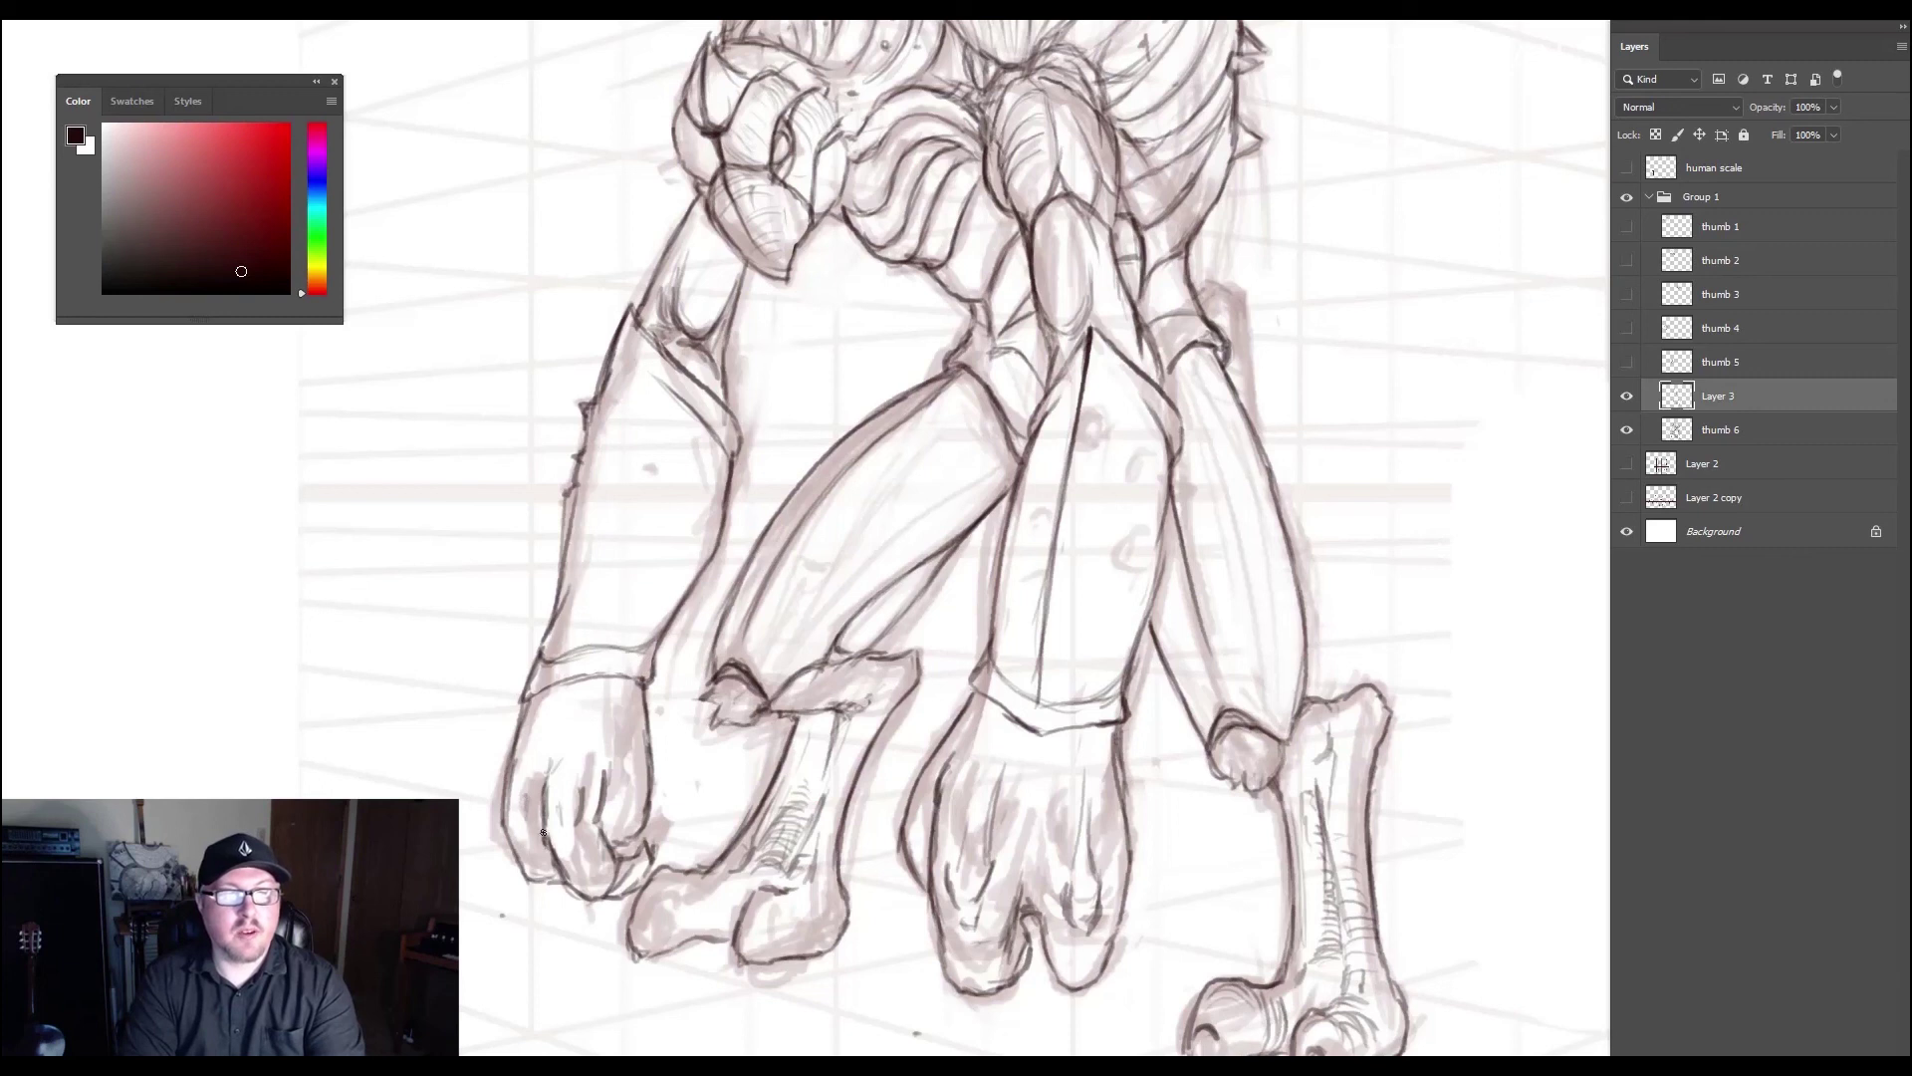
# - Hatch the fingers of the far hand and darken the curved wrist line where the hand meets the cuff
pyautogui.moveTo(536, 819)
pyautogui.mouseDown()
pyautogui.moveTo(543, 763)
pyautogui.moveTo(552, 816)
pyautogui.moveTo(583, 796)
pyautogui.moveTo(551, 785)
pyautogui.moveTo(579, 714)
pyautogui.moveTo(568, 758)
pyautogui.moveTo(626, 785)
pyautogui.moveTo(612, 833)
pyautogui.mouseUp()
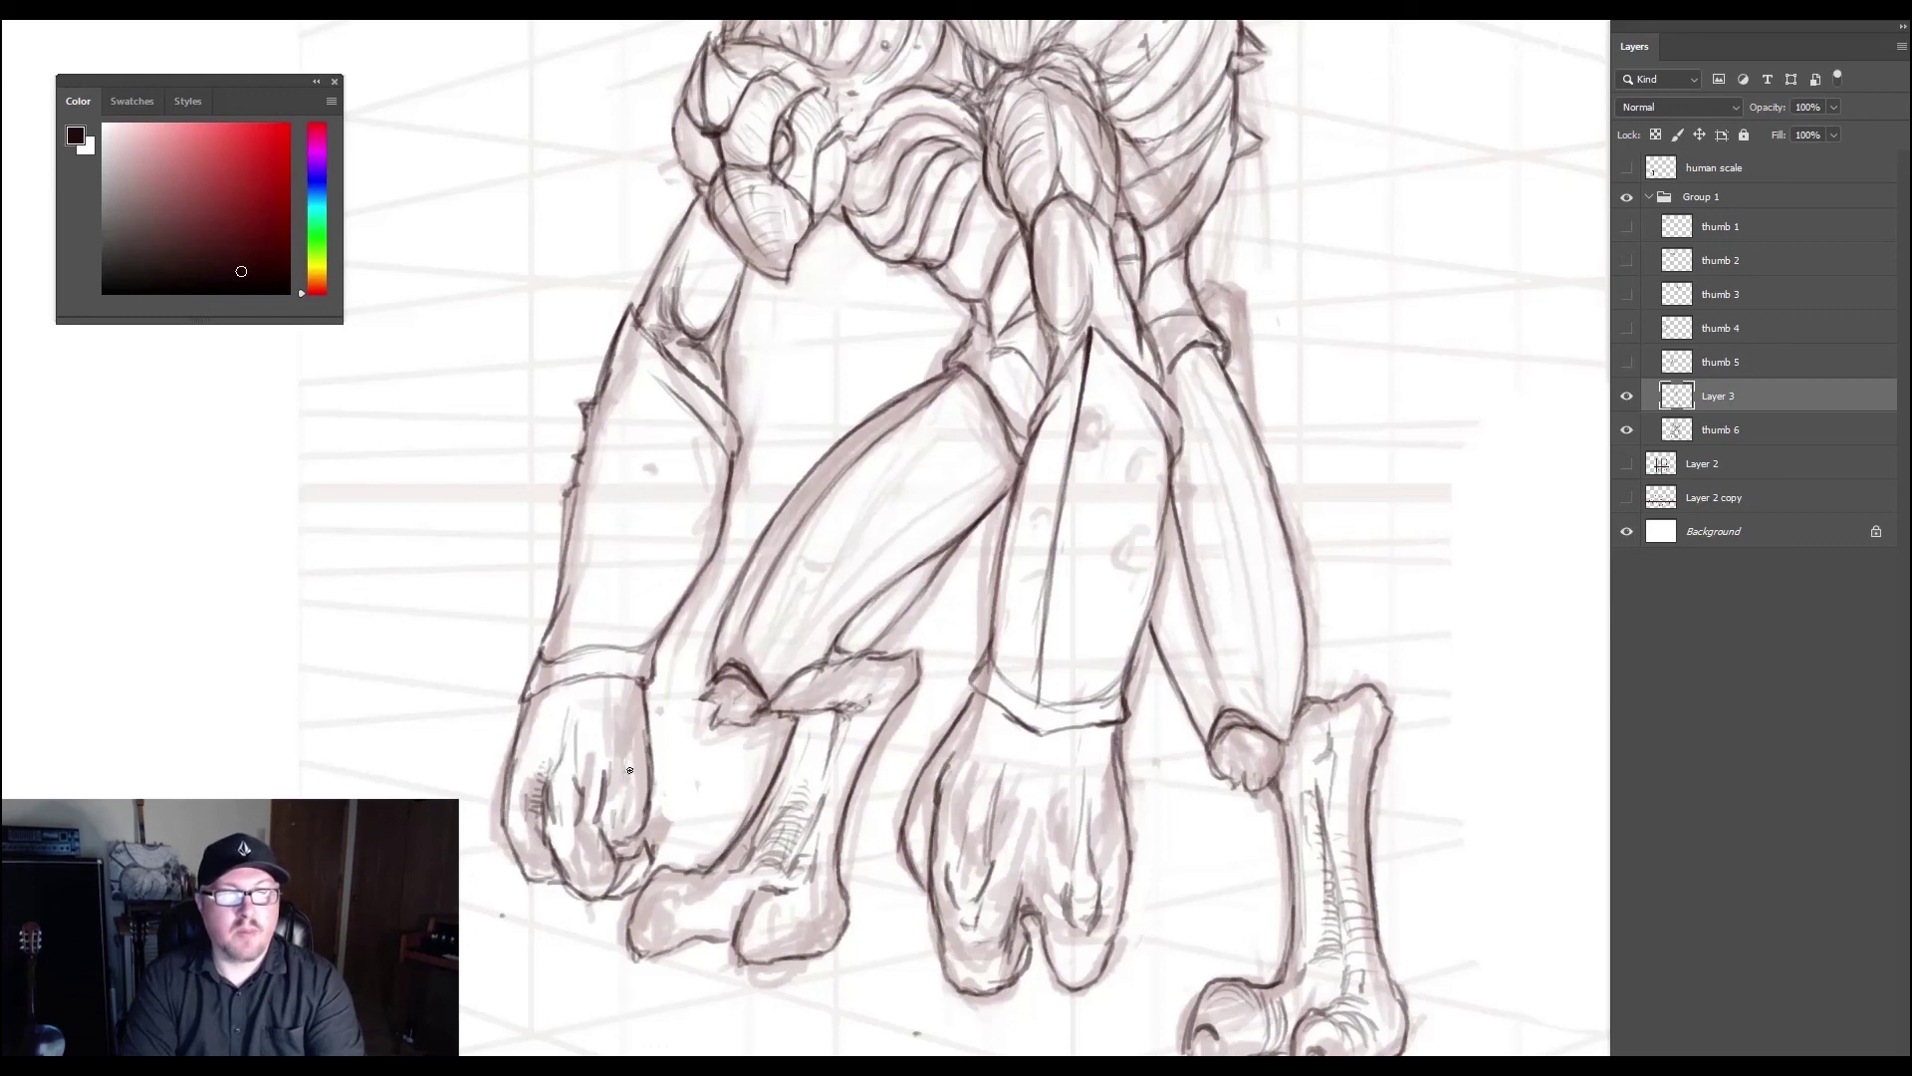
pyautogui.moveTo(626, 760); pyautogui.dragTo(625, 790)
pyautogui.moveTo(639, 690)
pyautogui.mouseDown()
pyautogui.moveTo(640, 746)
pyautogui.moveTo(585, 683)
pyautogui.moveTo(535, 698)
pyautogui.moveTo(634, 676)
pyautogui.moveTo(558, 681)
pyautogui.moveTo(519, 722)
pyautogui.moveTo(578, 683)
pyautogui.mouseUp()
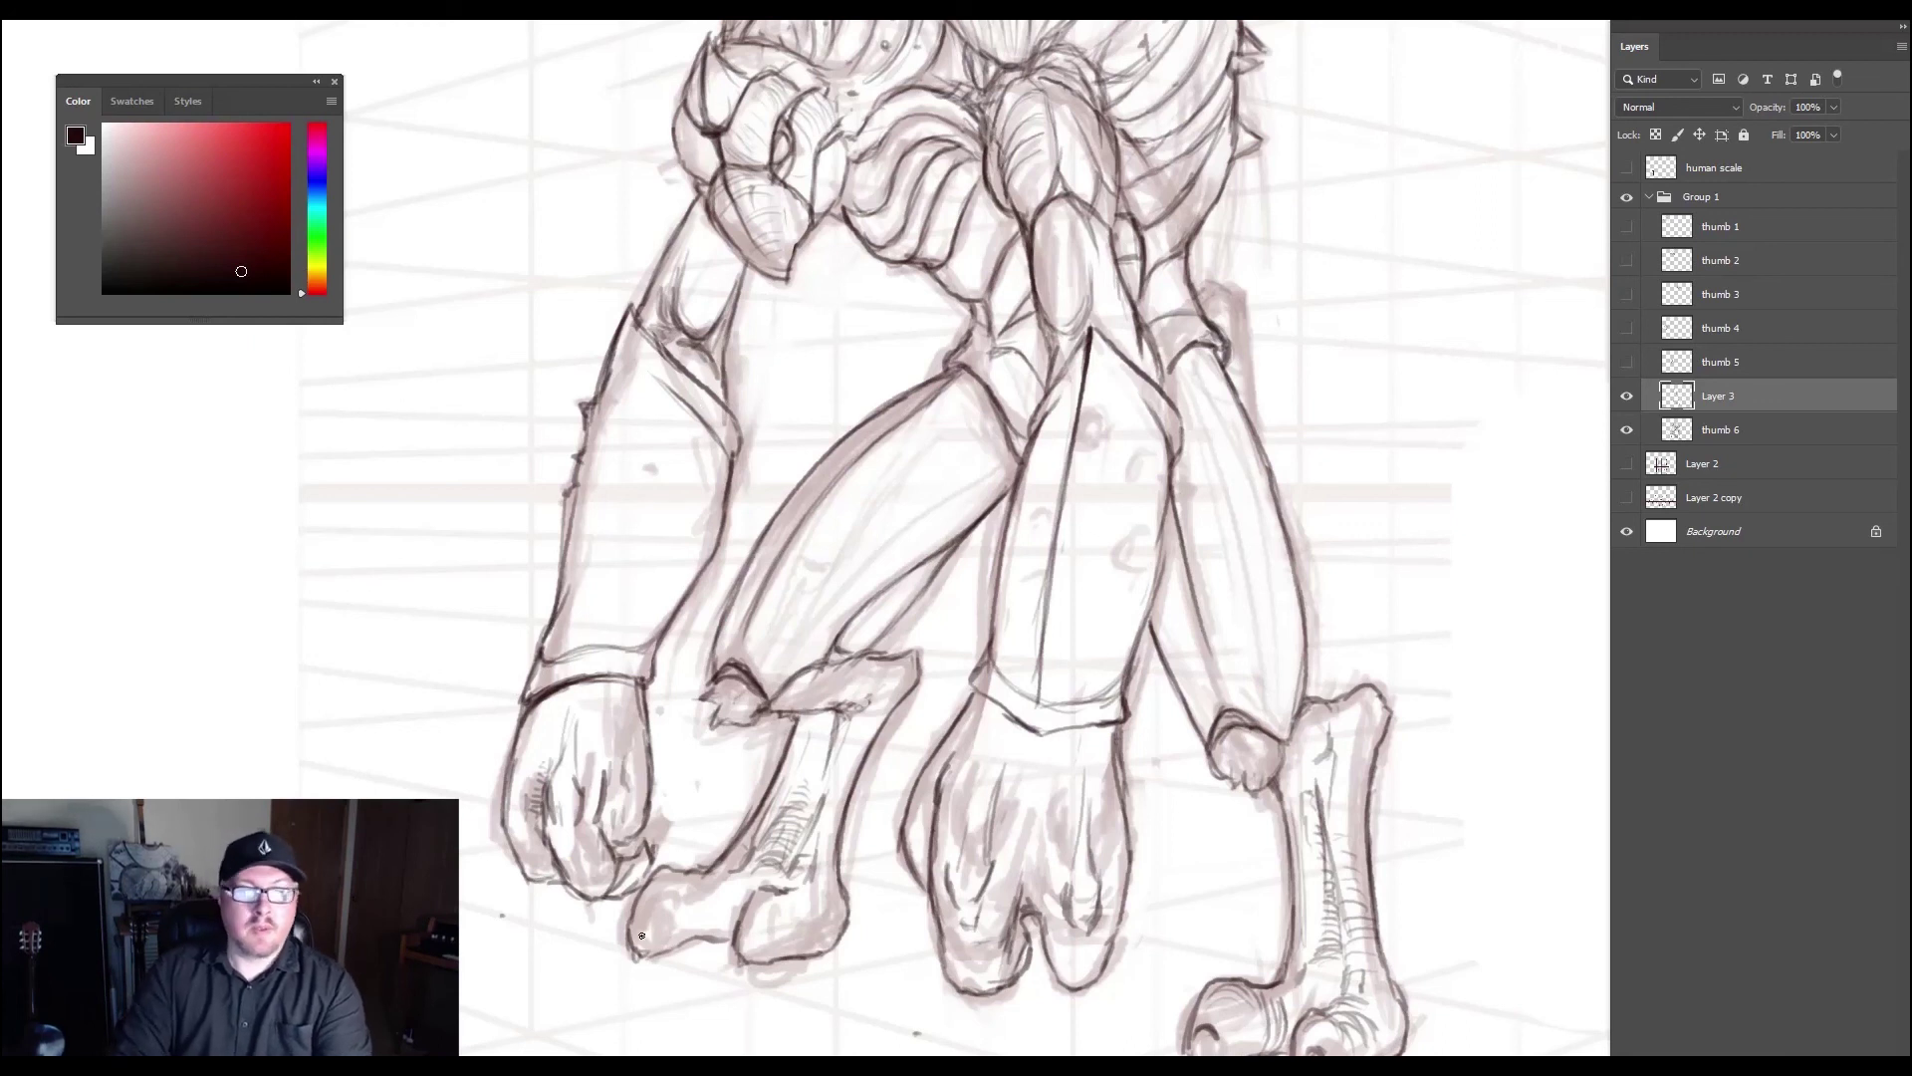
# - Draw toenails and wrinkles on the far foot, and add hatching to the front hand and the near foot's heel
pyautogui.moveTo(639, 916)
pyautogui.mouseDown()
pyautogui.moveTo(780, 941)
pyautogui.moveTo(752, 924)
pyautogui.moveTo(758, 955)
pyautogui.moveTo(751, 927)
pyautogui.moveTo(753, 947)
pyautogui.moveTo(663, 931)
pyautogui.mouseUp()
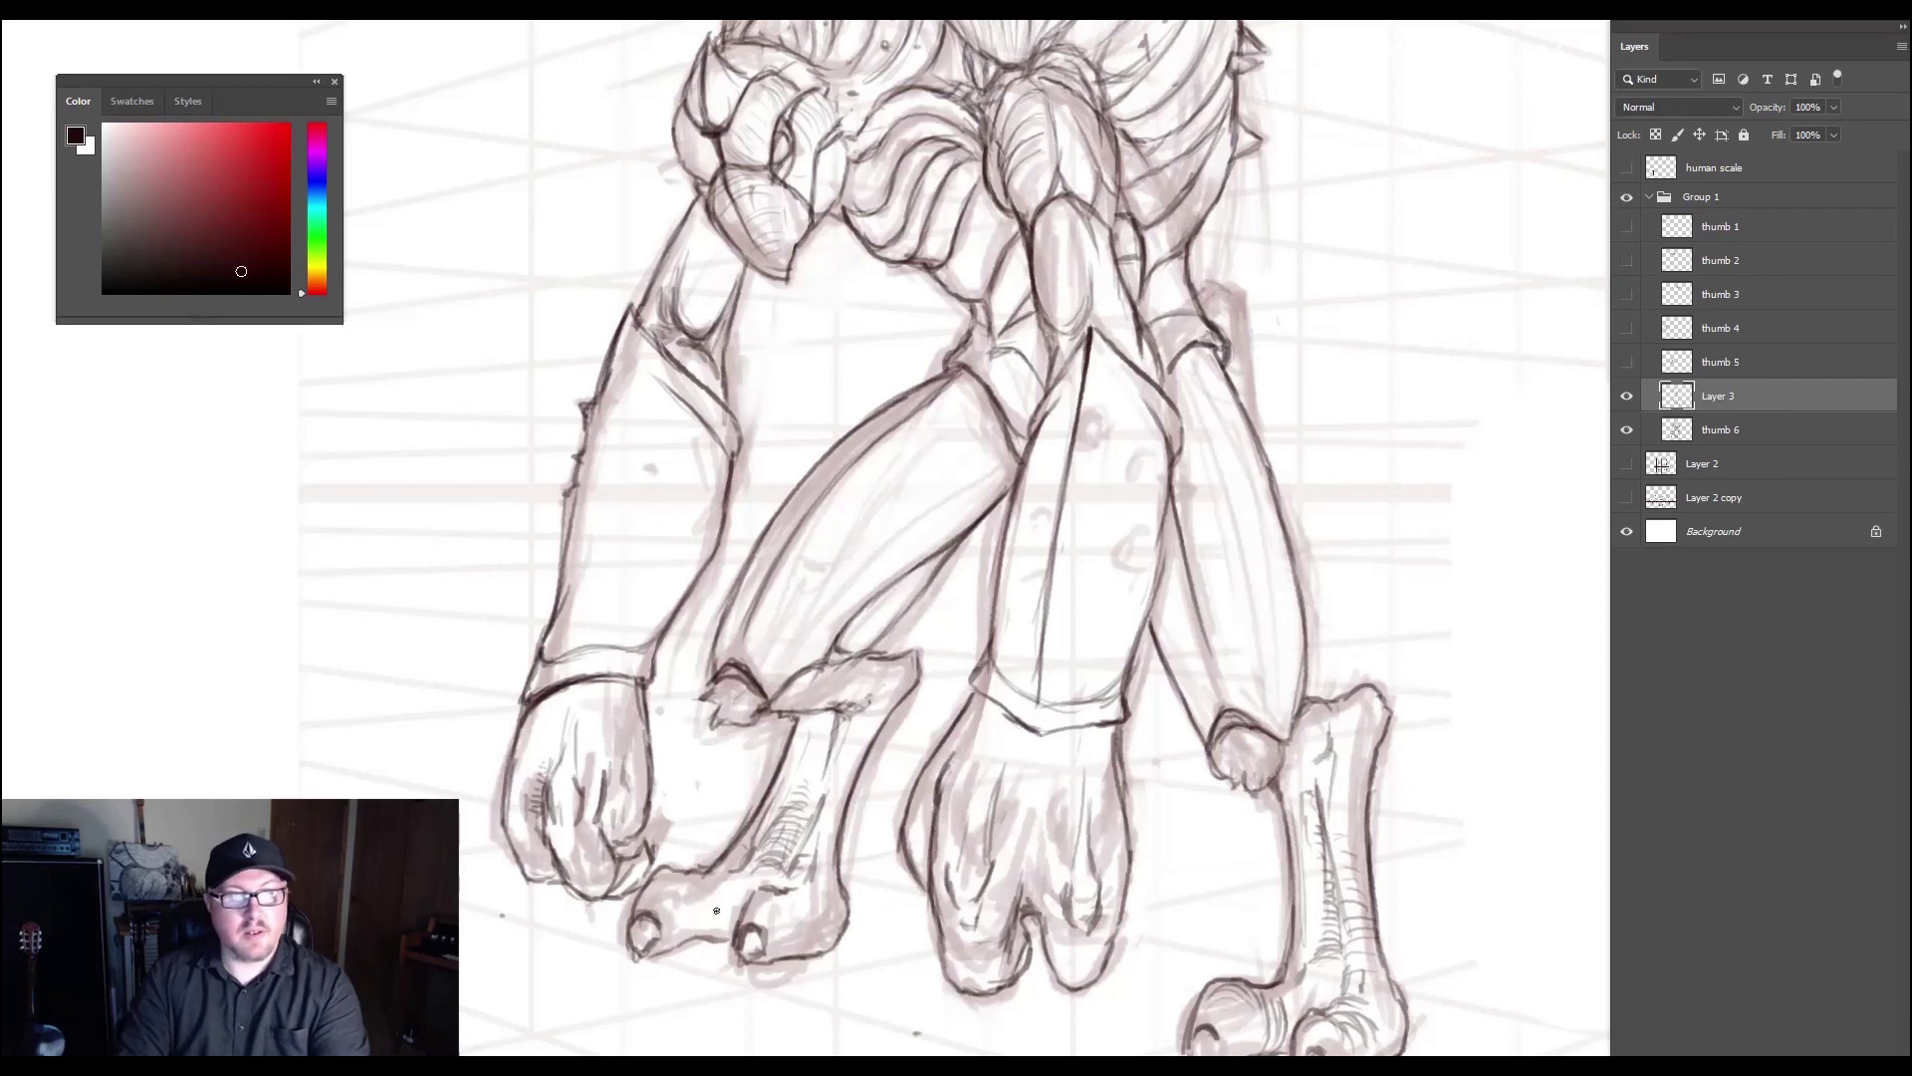
pyautogui.moveTo(679, 942)
pyautogui.mouseDown()
pyautogui.moveTo(713, 881)
pyautogui.moveTo(717, 940)
pyautogui.moveTo(734, 902)
pyautogui.moveTo(817, 949)
pyautogui.moveTo(777, 957)
pyautogui.moveTo(783, 900)
pyautogui.moveTo(781, 951)
pyautogui.moveTo(809, 906)
pyautogui.moveTo(824, 943)
pyautogui.moveTo(810, 807)
pyautogui.mouseUp()
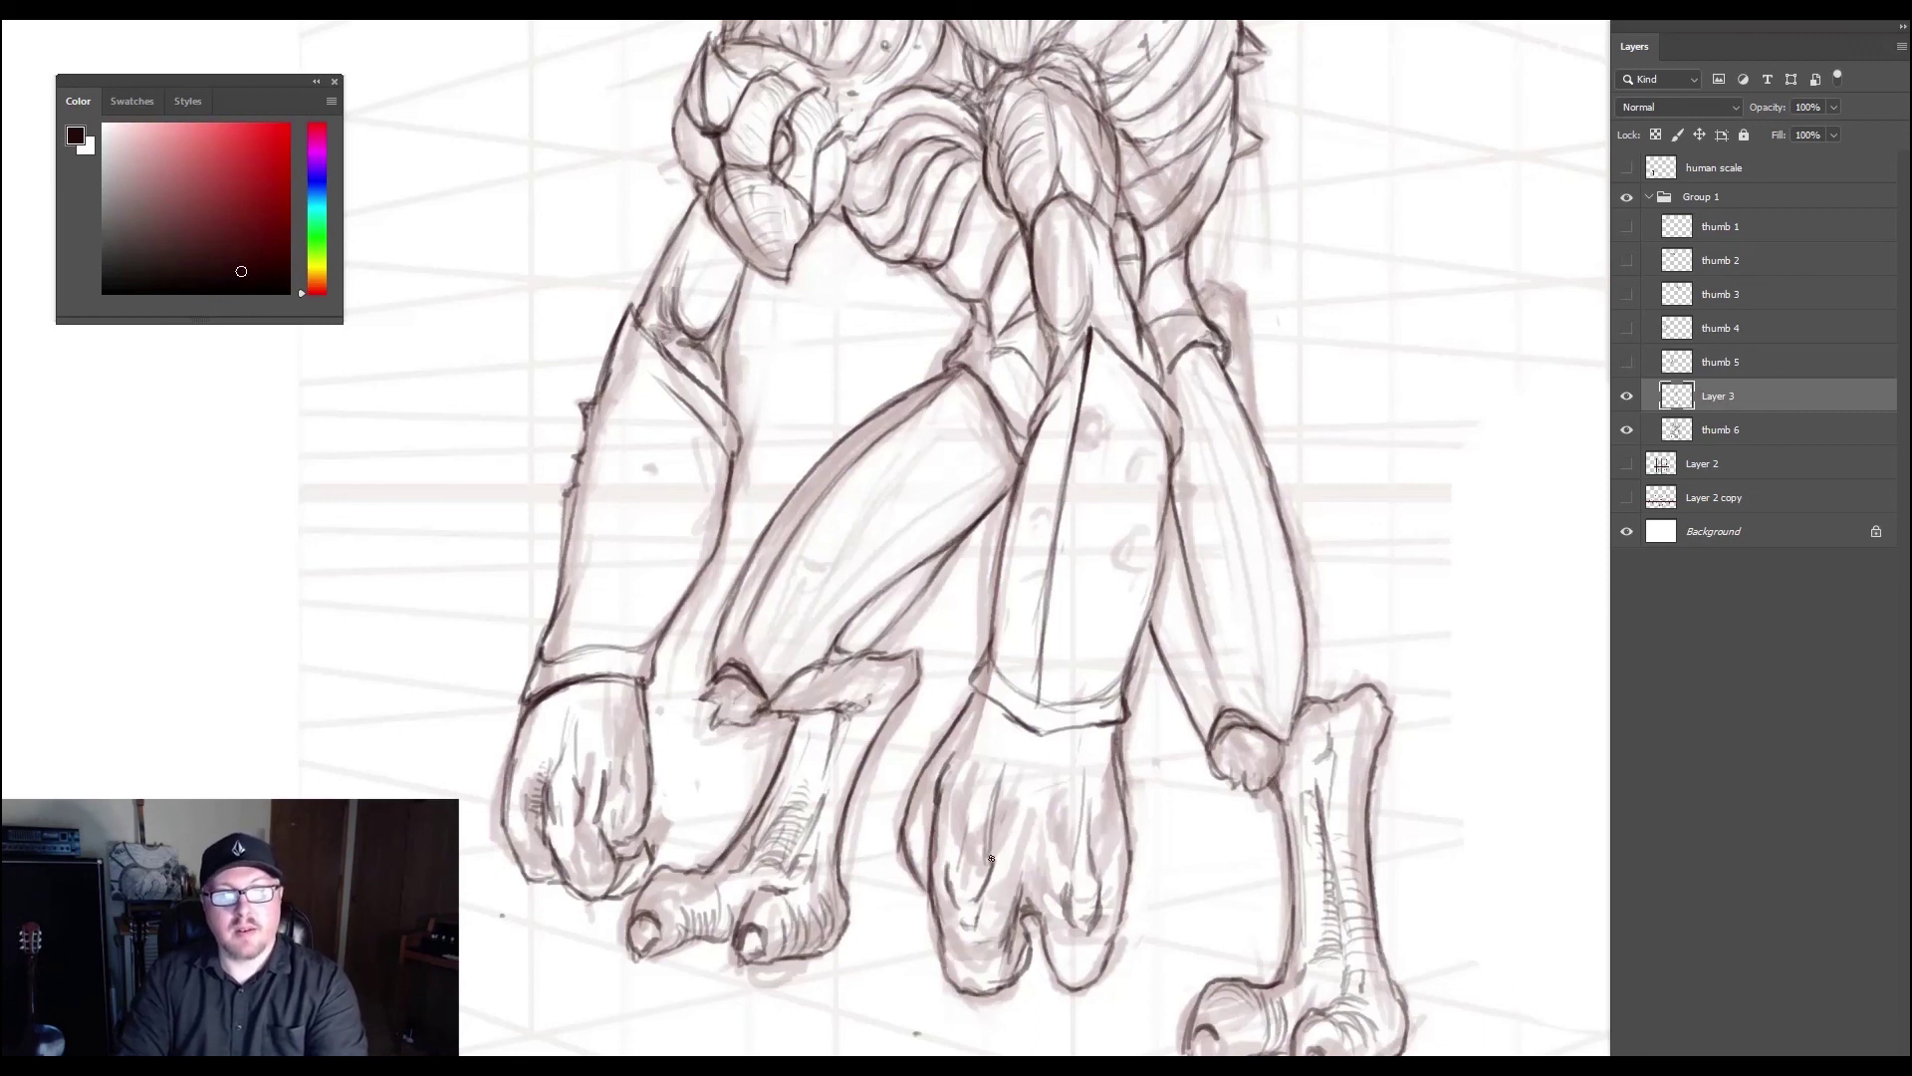
pyautogui.moveTo(991, 859)
pyautogui.mouseDown()
pyautogui.moveTo(994, 787)
pyautogui.moveTo(961, 859)
pyautogui.moveTo(1022, 888)
pyautogui.moveTo(1044, 876)
pyautogui.moveTo(1033, 794)
pyautogui.moveTo(1074, 725)
pyautogui.mouseUp()
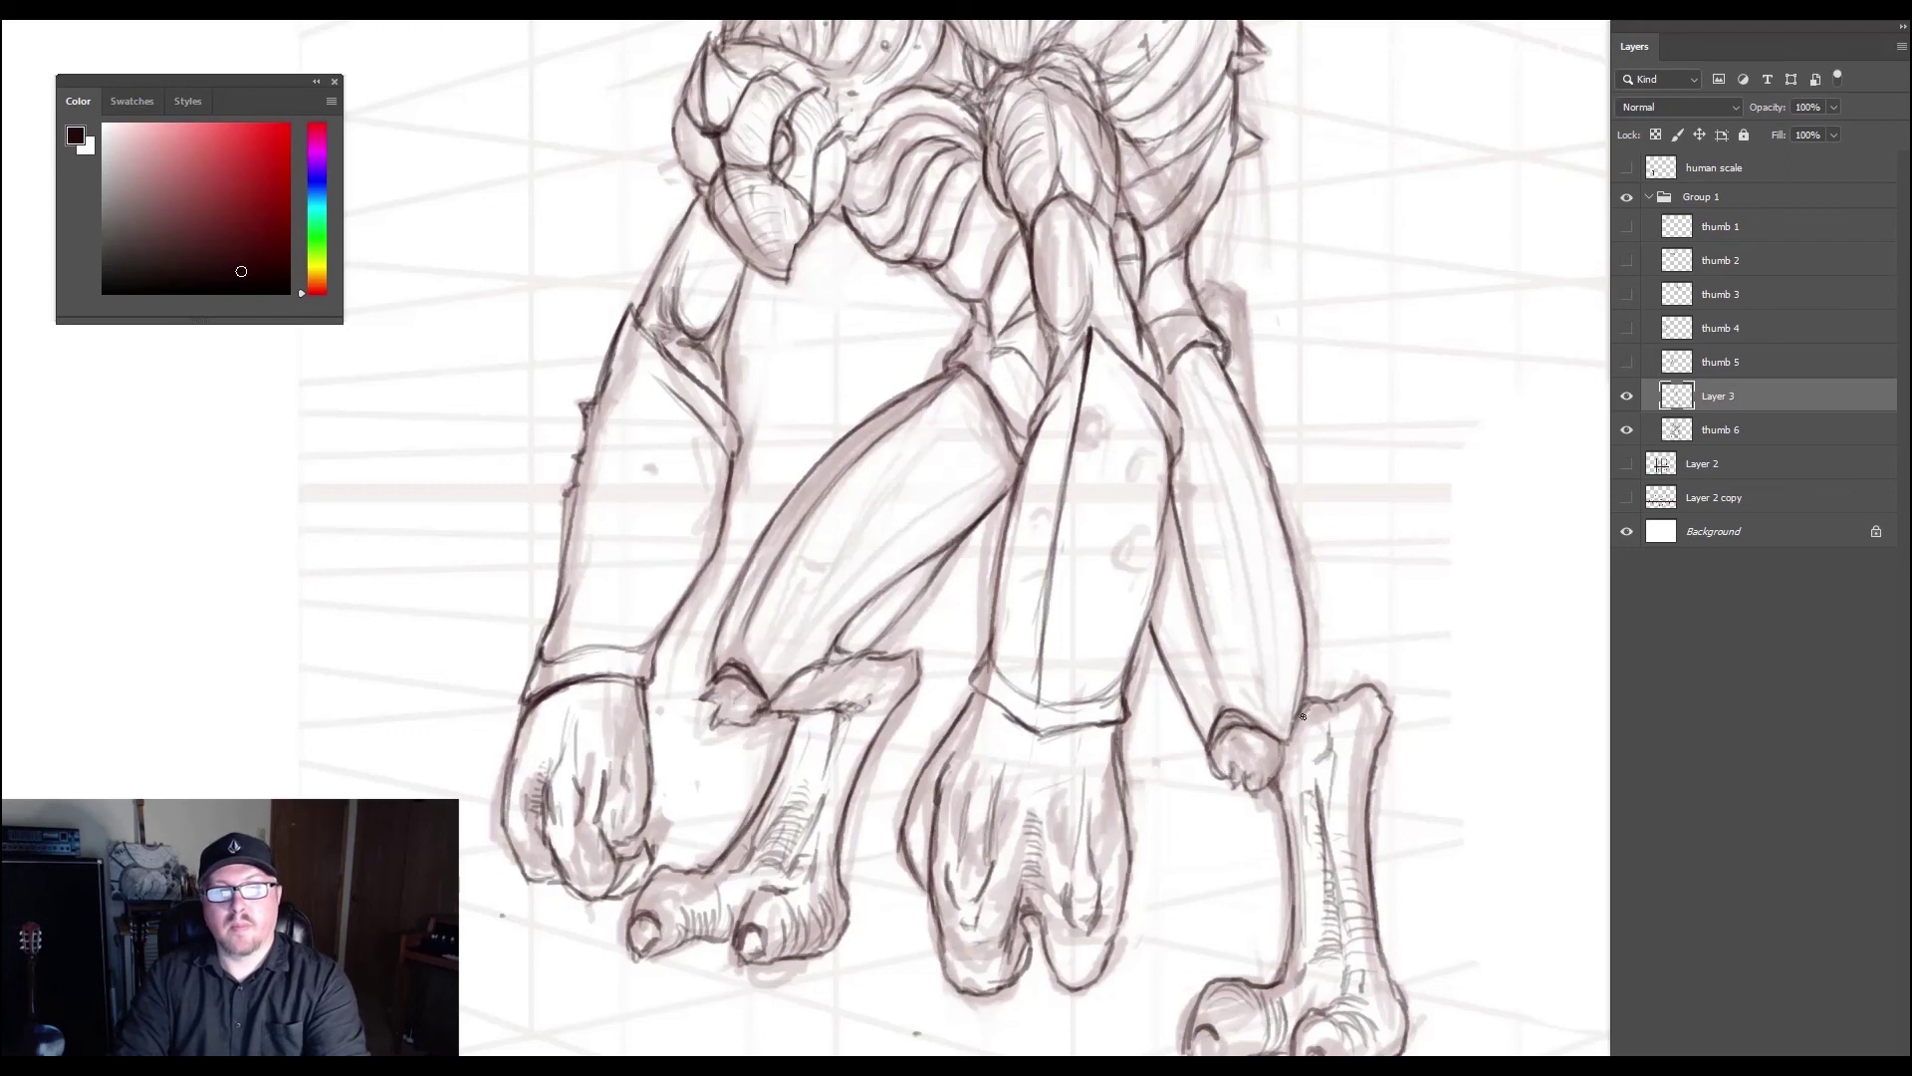
pyautogui.moveTo(1315, 752); pyautogui.dragTo(1342, 725)
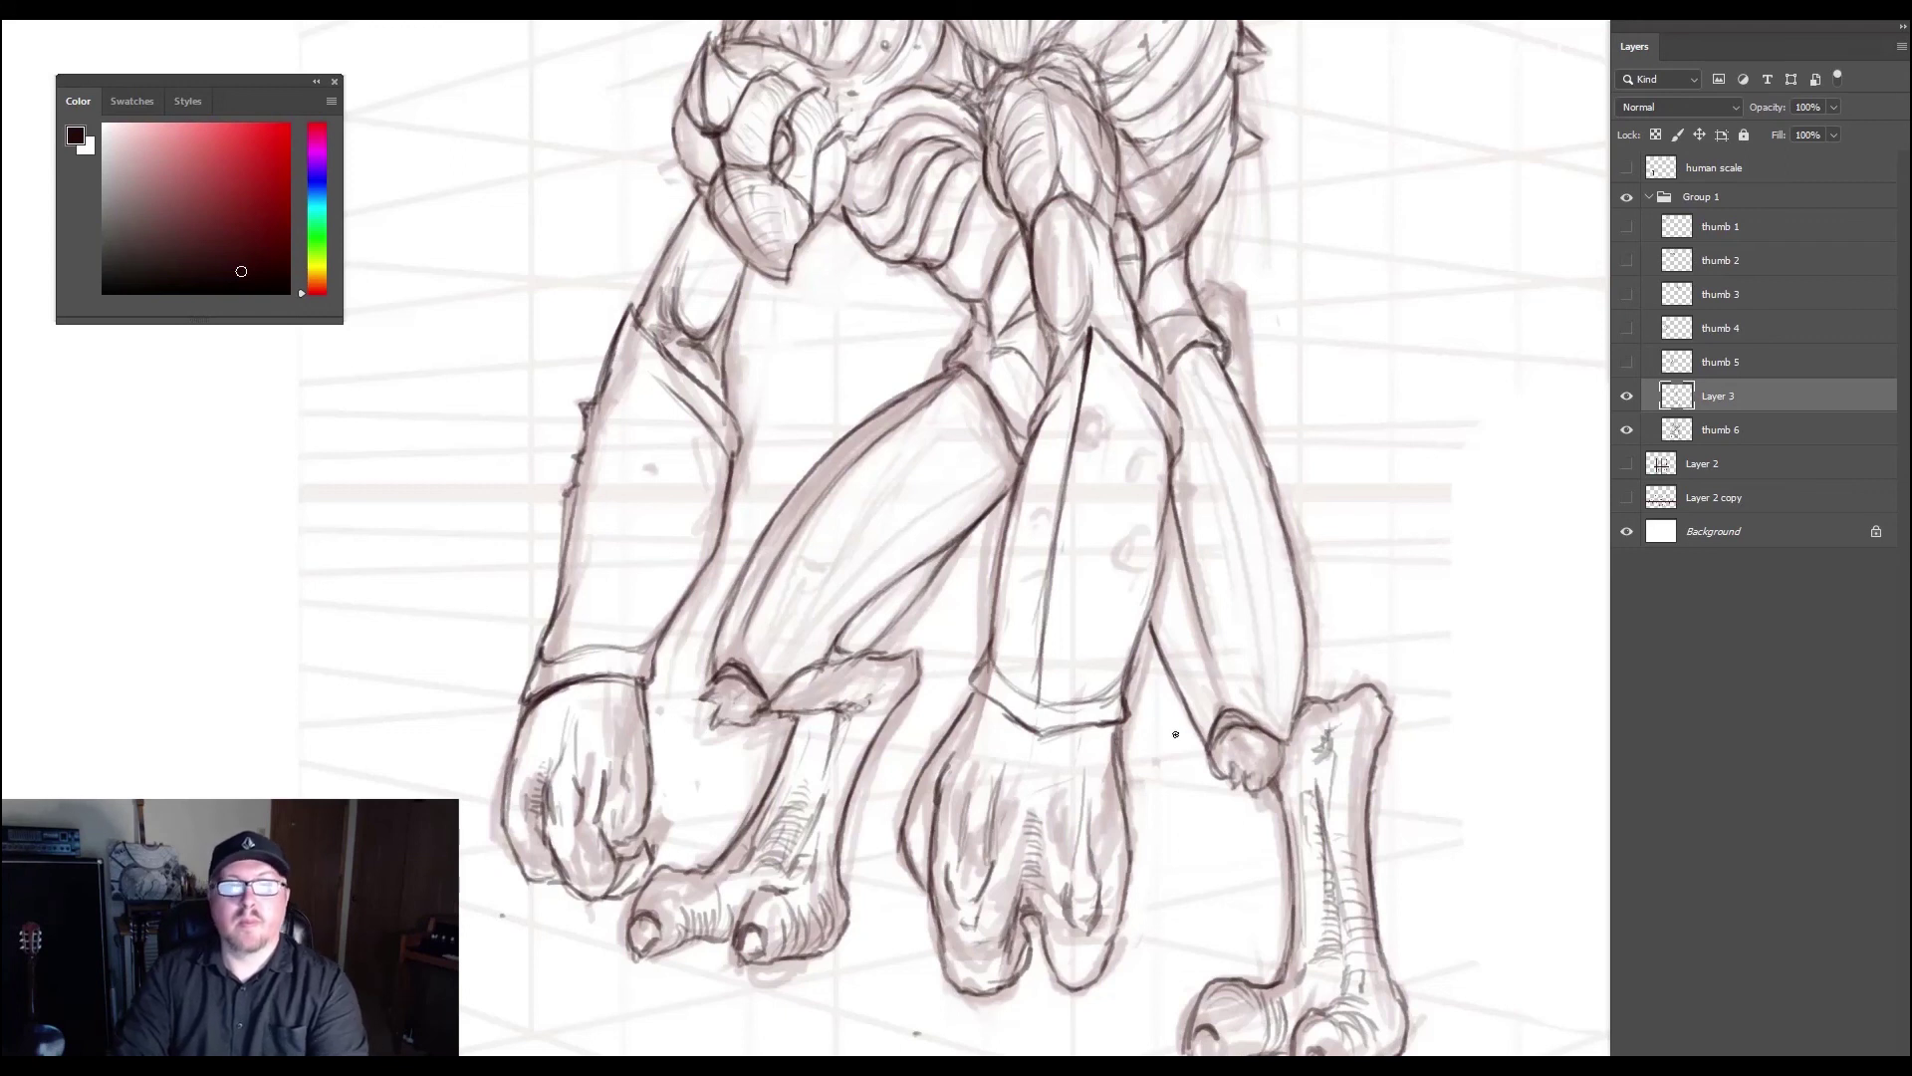
# - Examine the whole creature drawing with the full canvas in view
pyautogui.scroll(-5, 1176, 734)
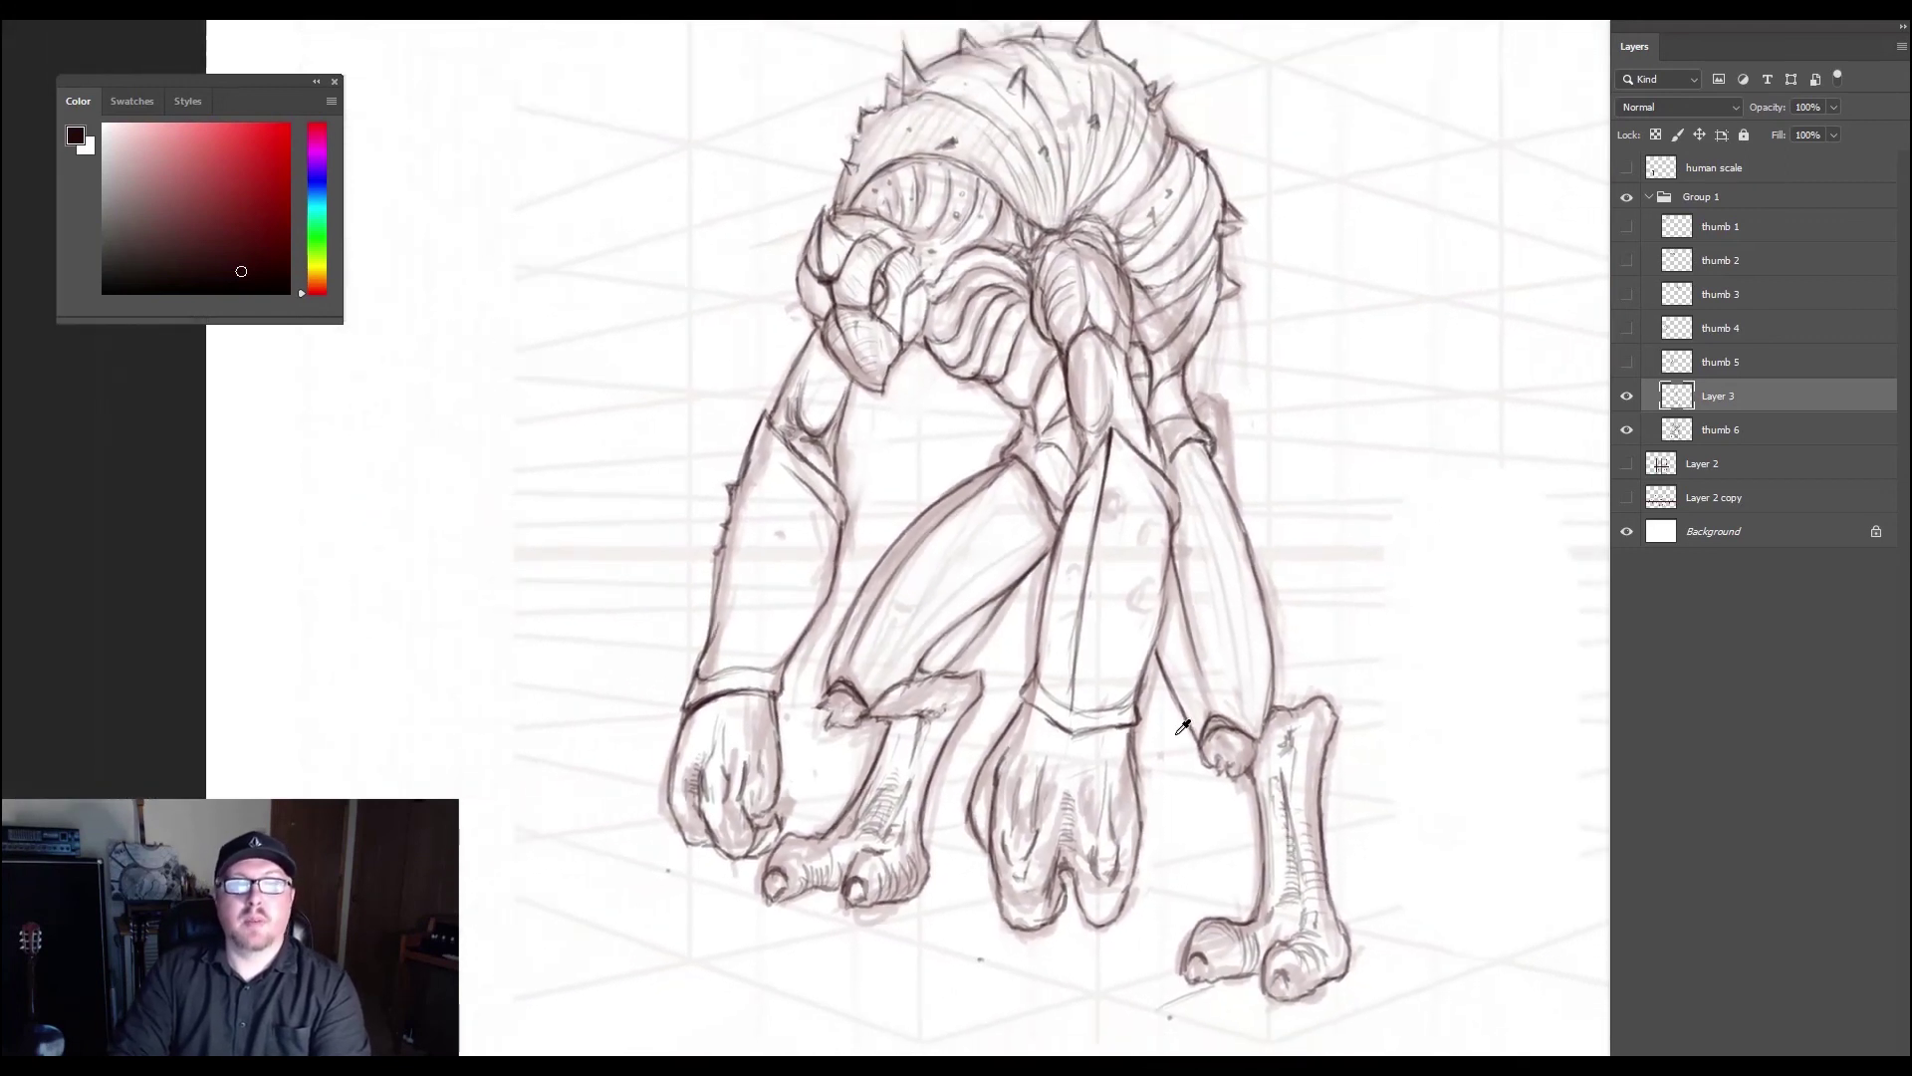
pyautogui.scroll(-5, 1180, 734)
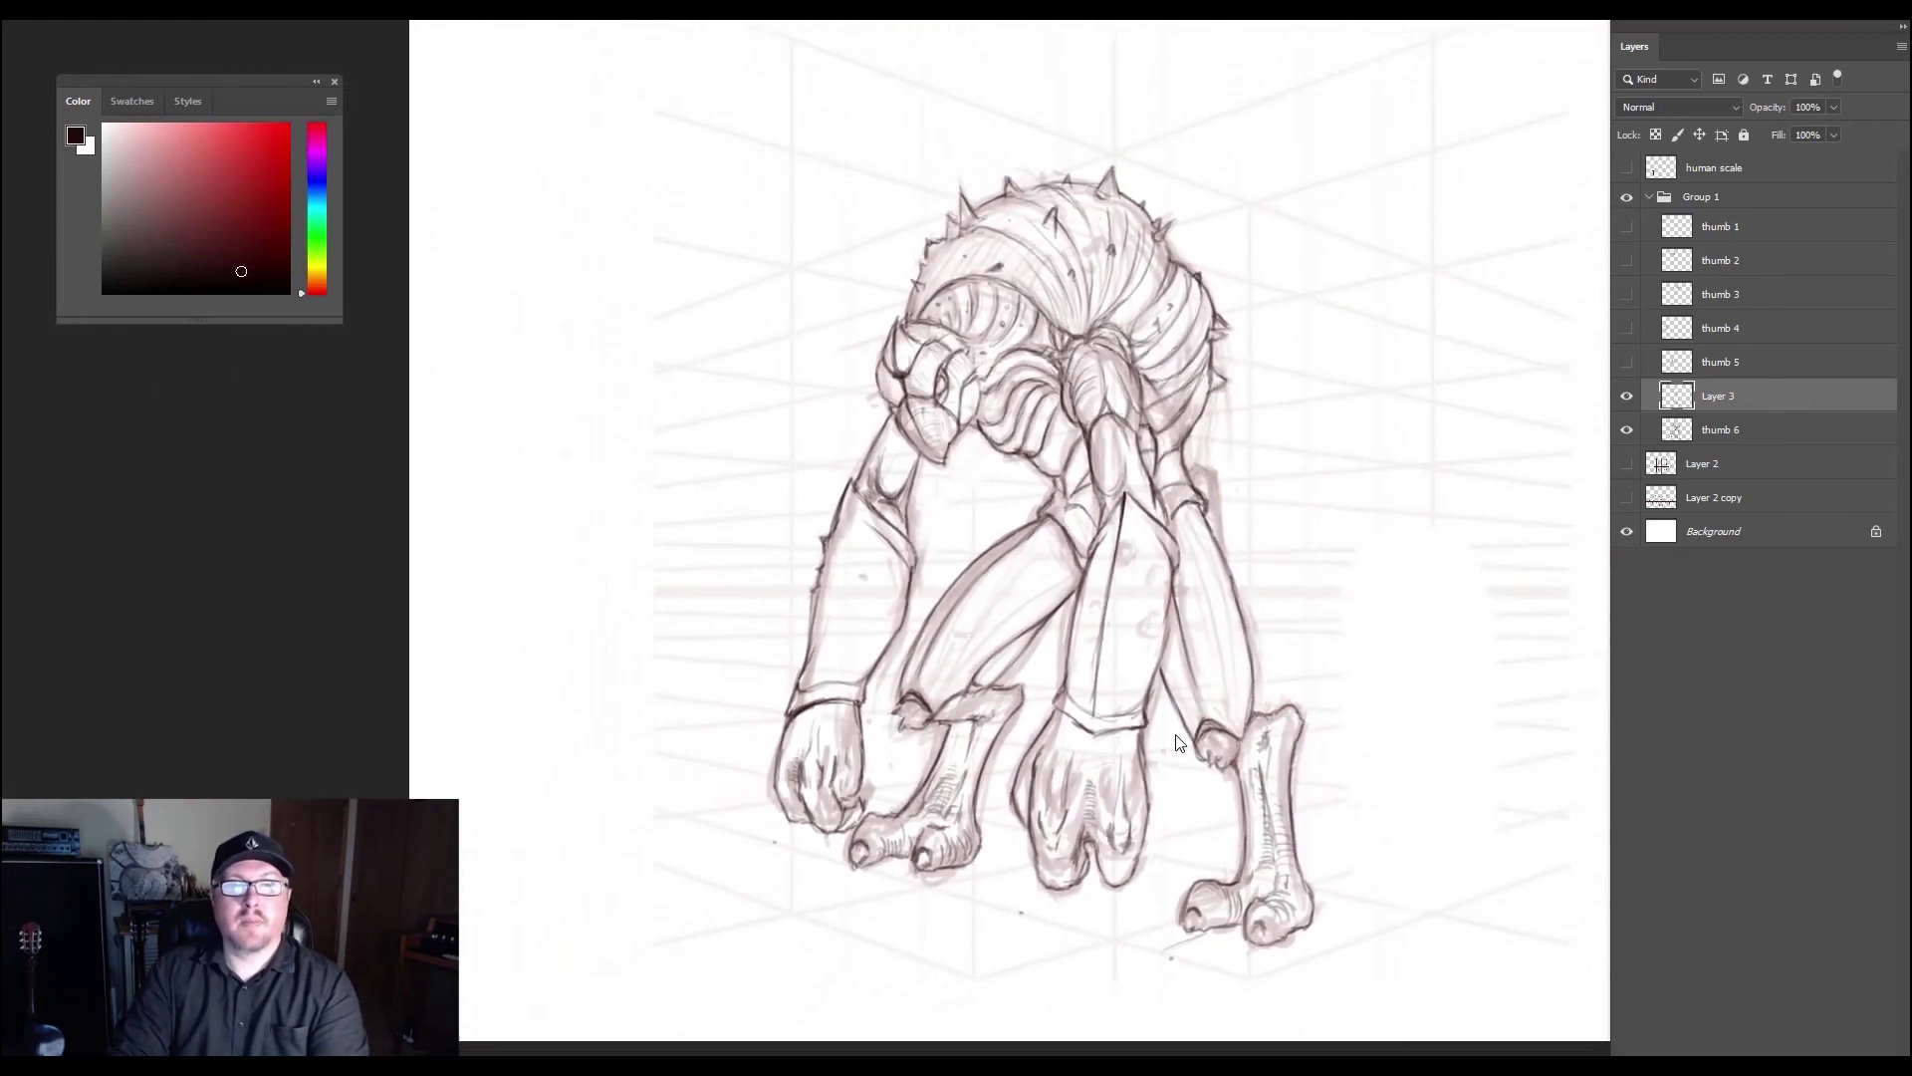
pyautogui.scroll(-5, 1176, 742)
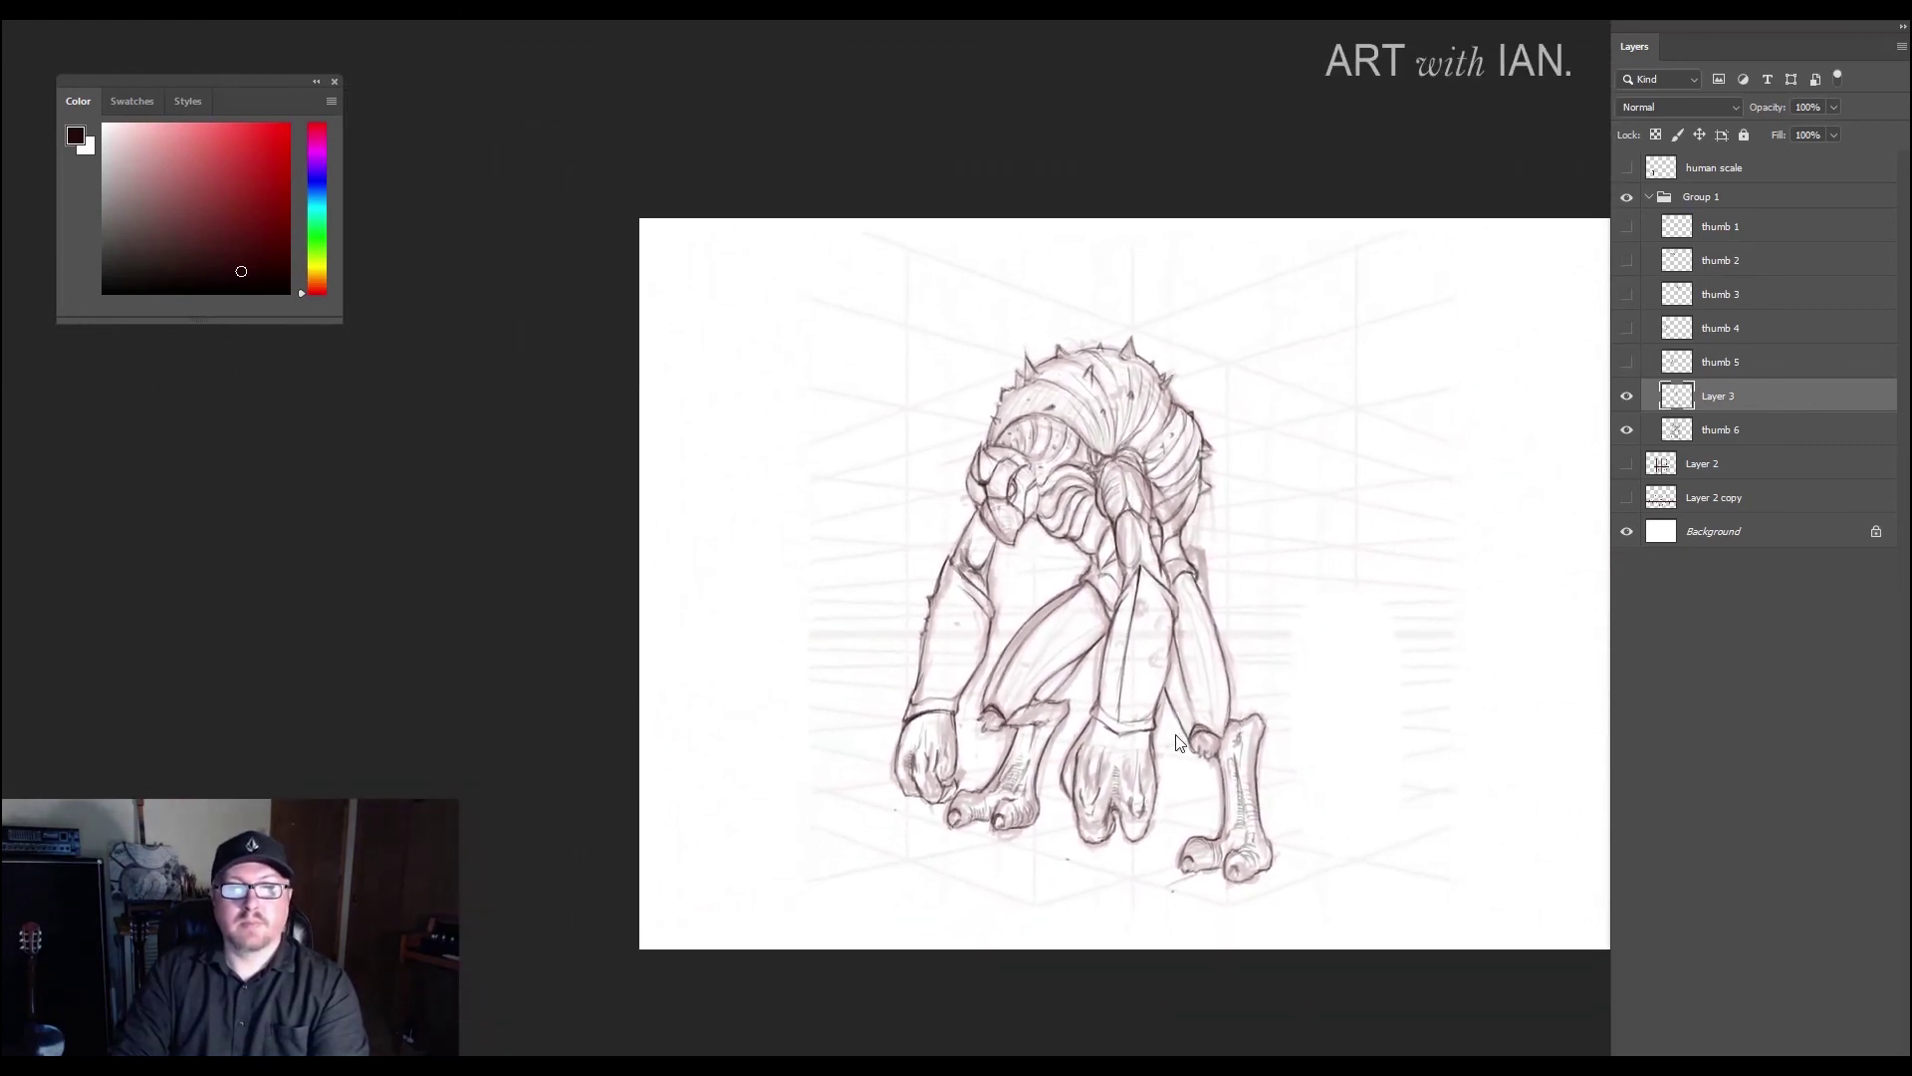
pyautogui.scroll(-2, 1175, 741)
pyautogui.scroll(5, 1175, 737)
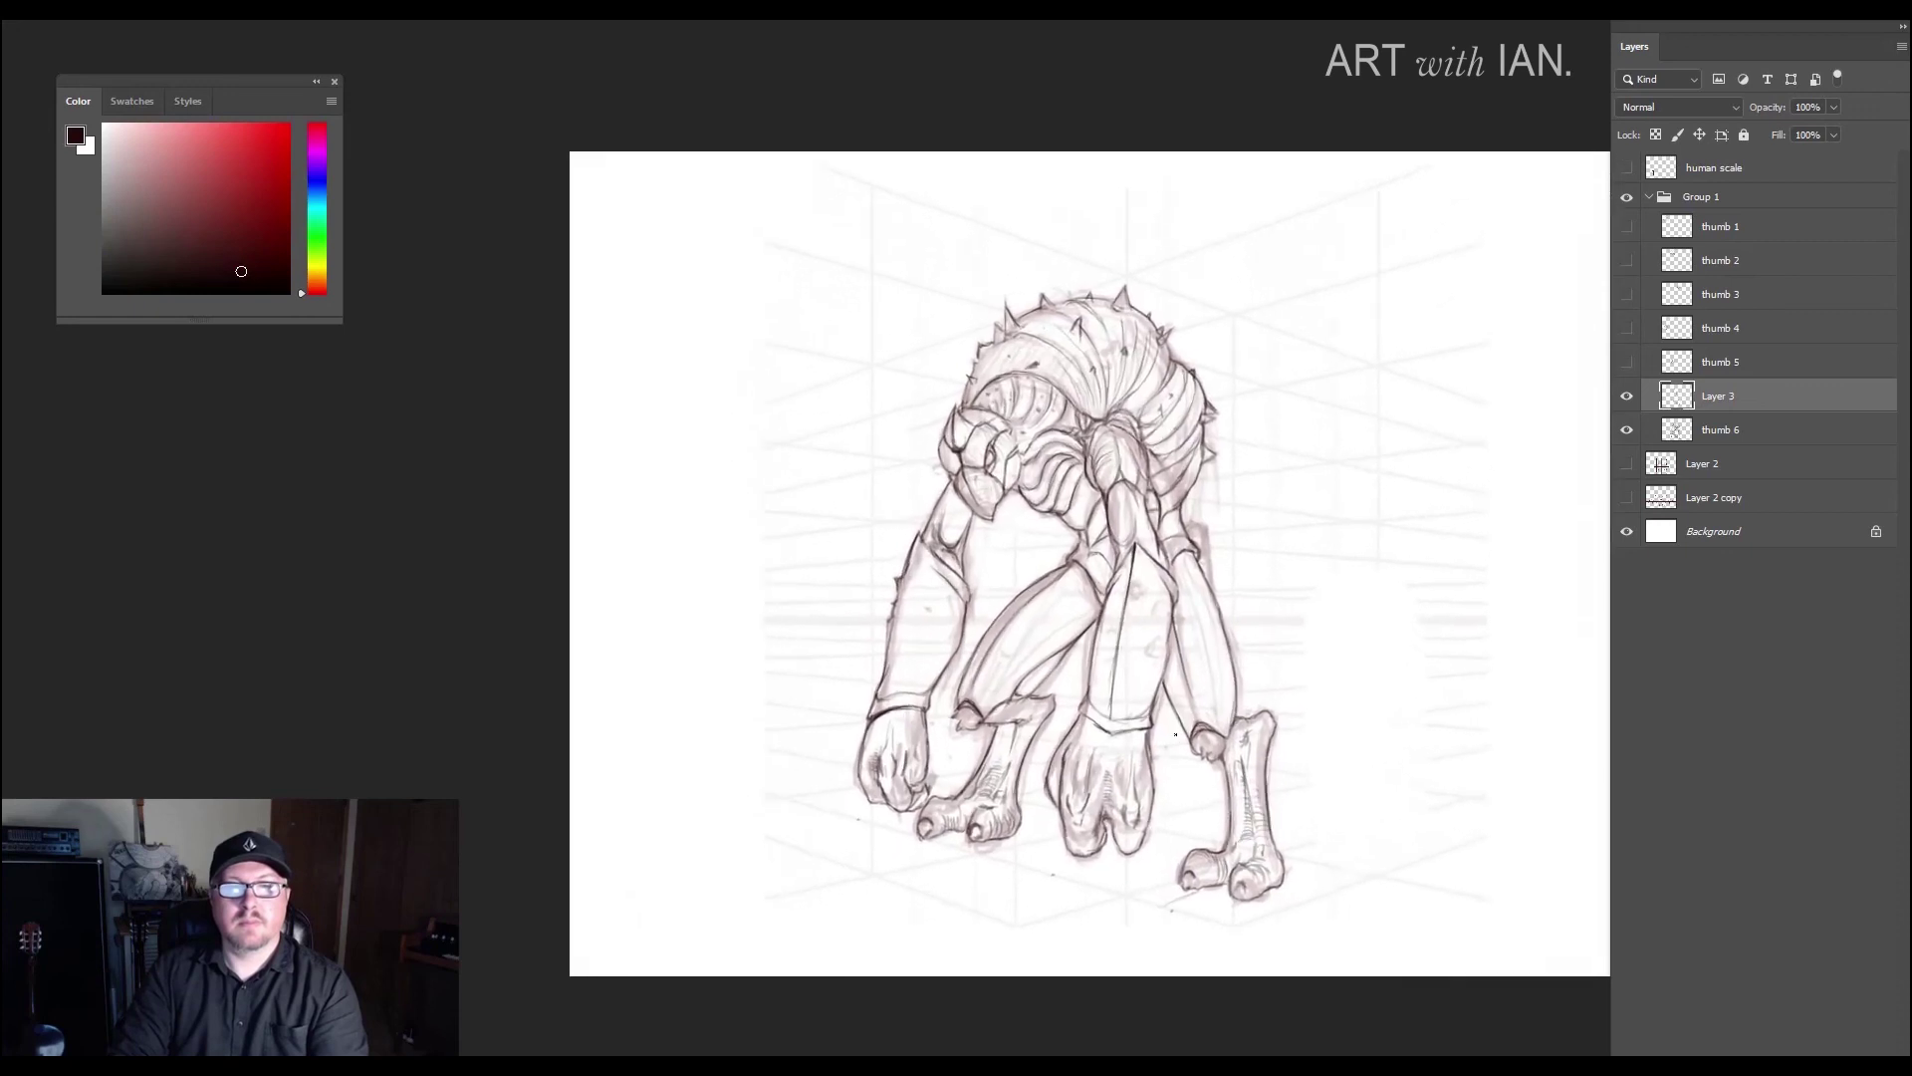
pyautogui.moveTo(472, 610); pyautogui.dragTo(342, 555)
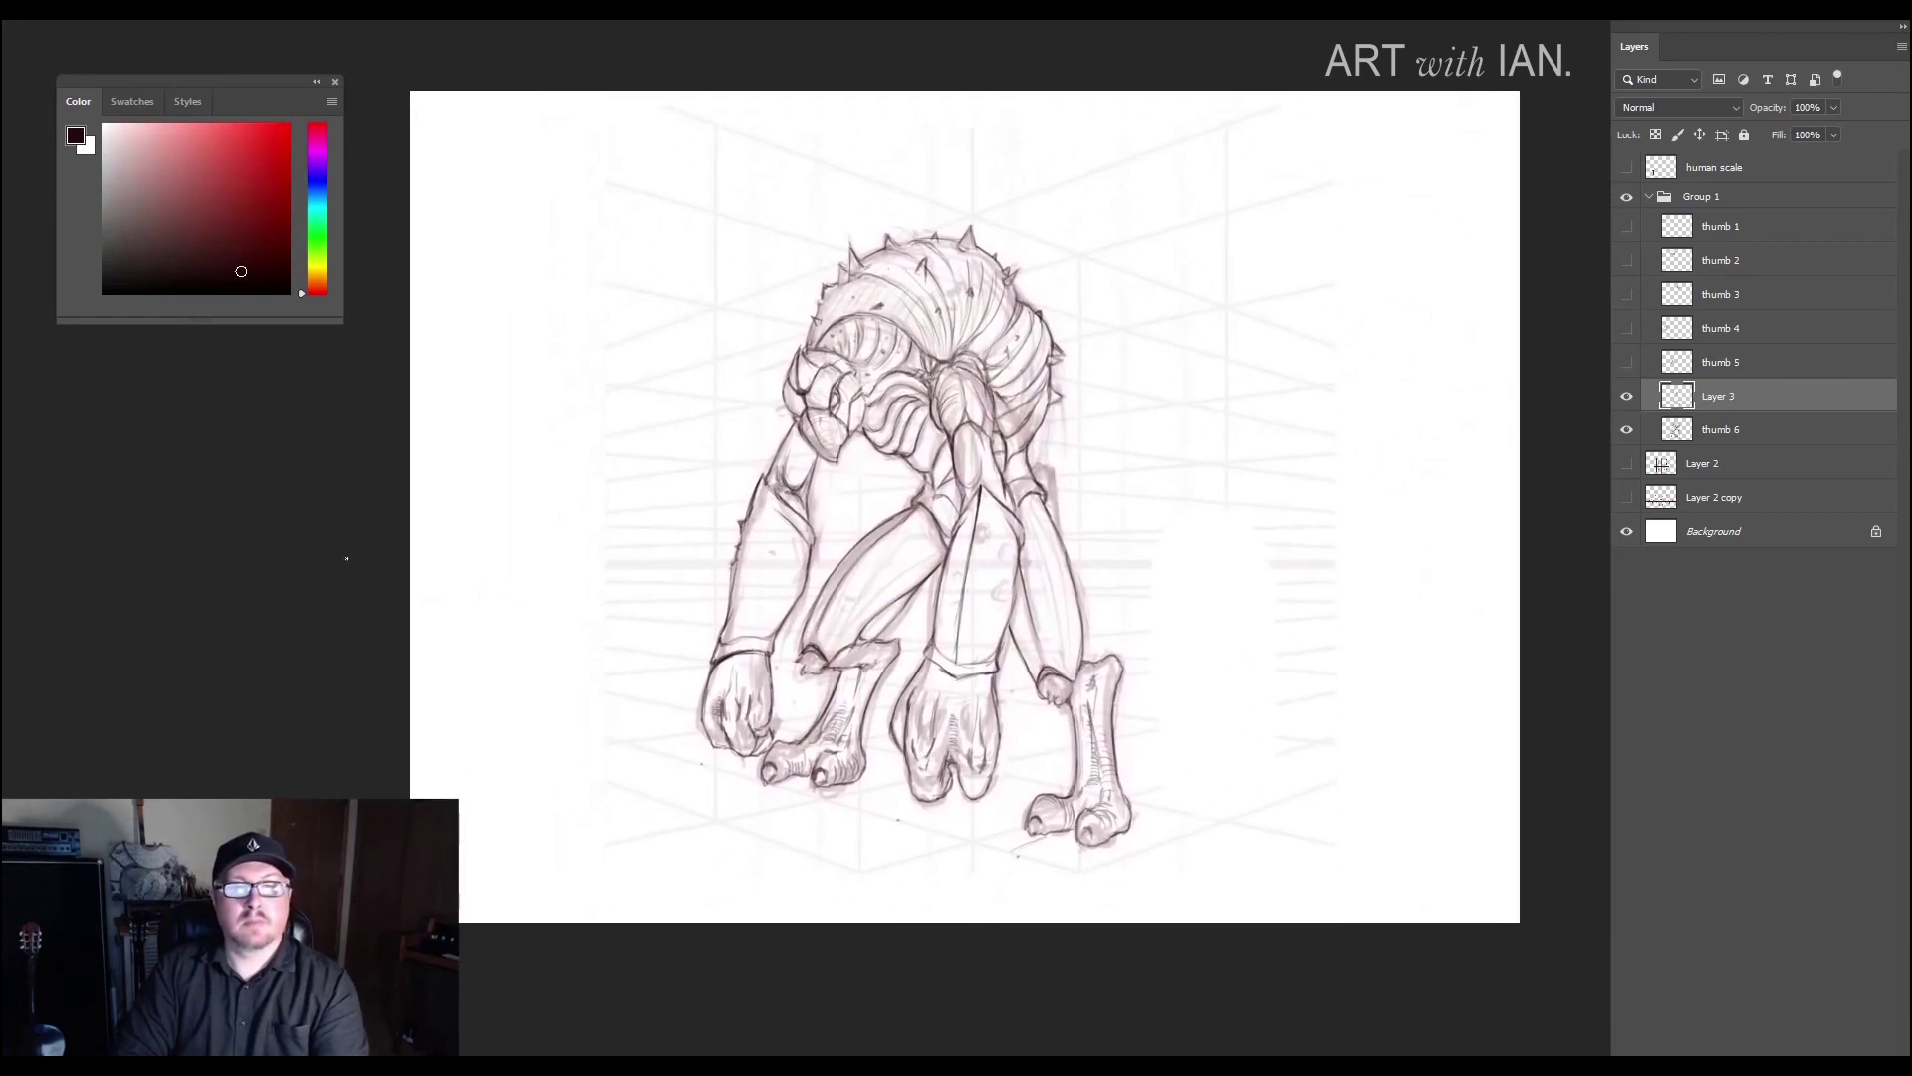